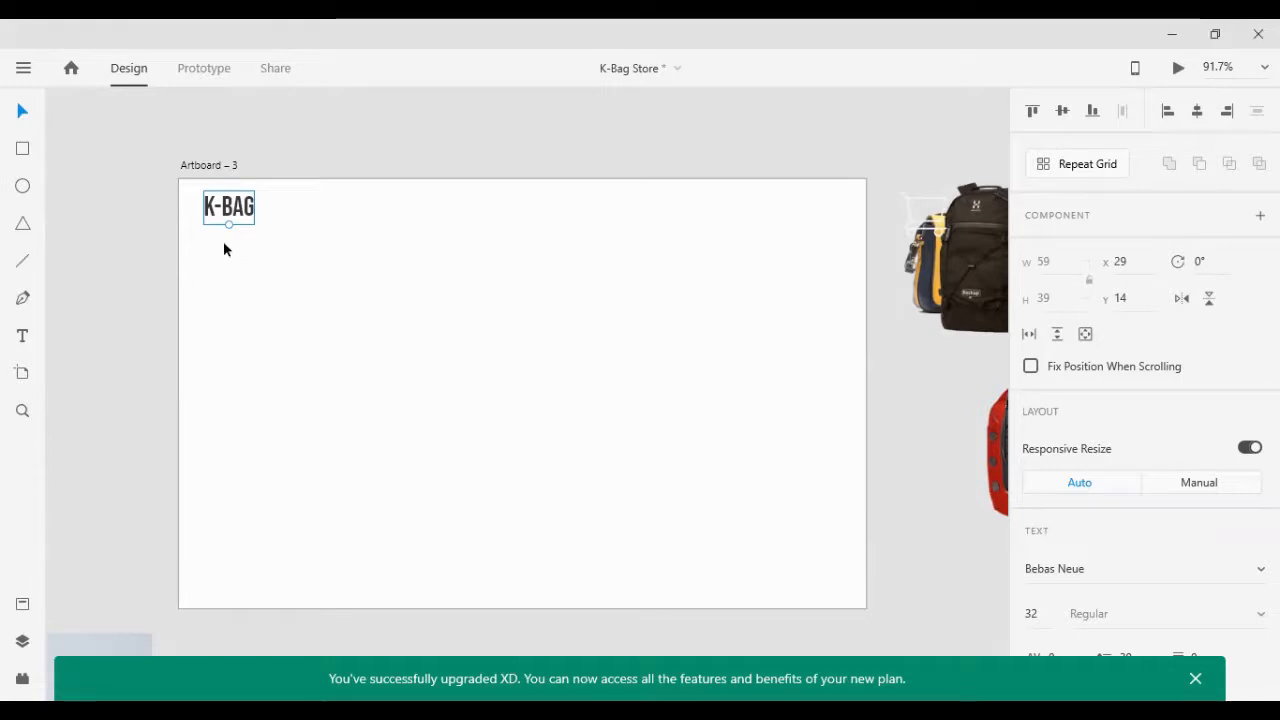
# Step: Scale the K-BAG logo text down to size 26 and nudge it into the artboard's upper-left corner at X 0, Y -5
pyautogui.moveTo(227, 226); pyautogui.dragTo(222, 214)
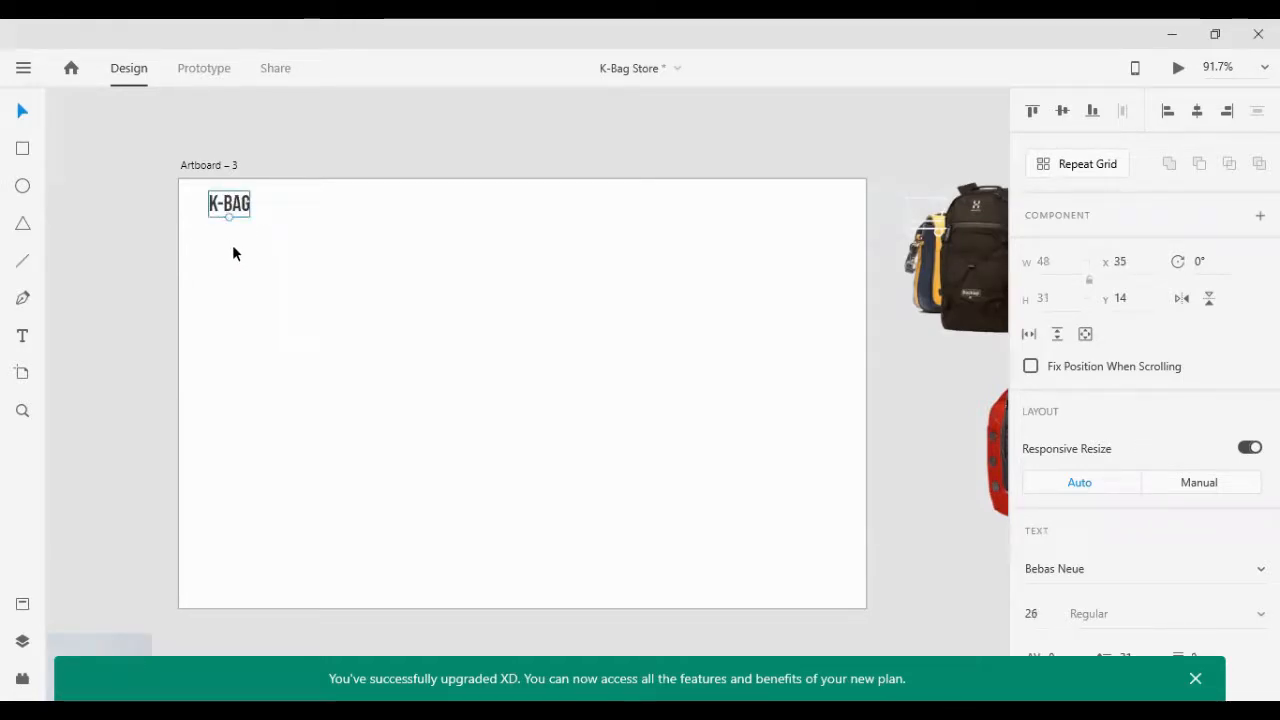
pyautogui.hotkey('shift', 'Left')
pyautogui.hotkey('shift', 'Left')
pyautogui.hotkey('shift', 'Left')
pyautogui.press('Left')
pyautogui.press('Left')
pyautogui.press('Left')
pyautogui.press('Left')
pyautogui.press('Left')
pyautogui.press('Left')
pyautogui.press('Left')
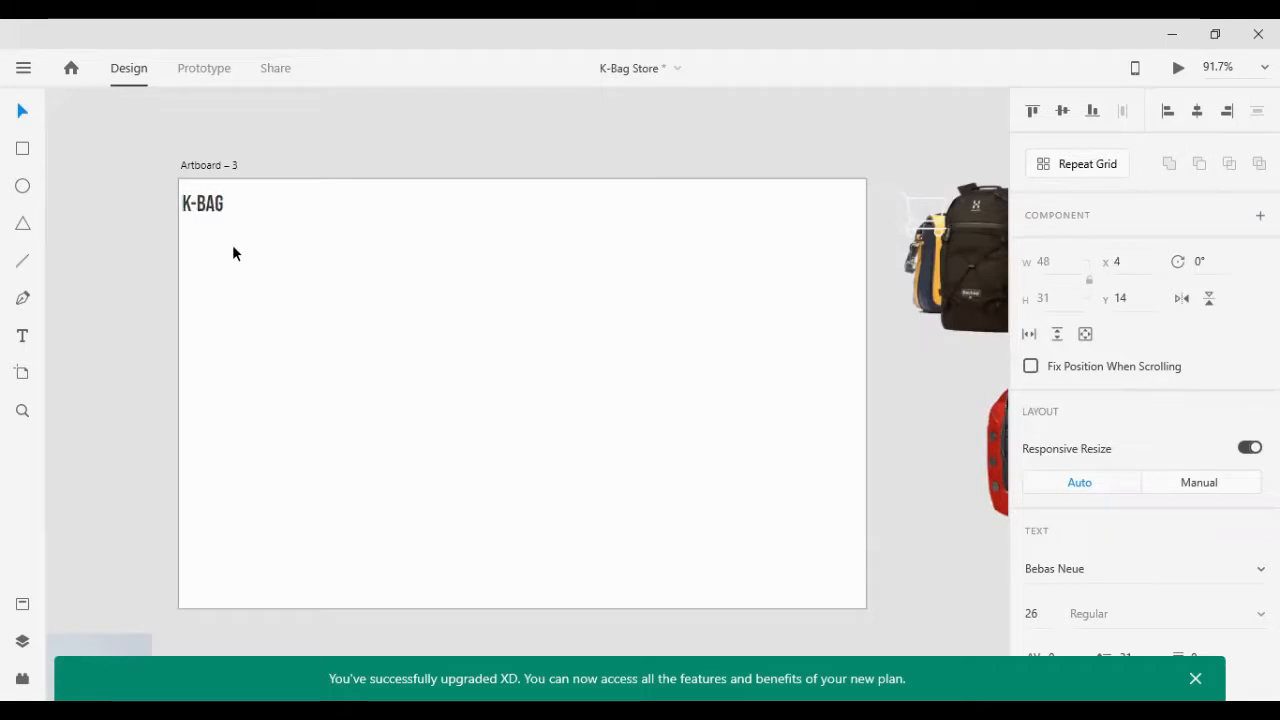
pyautogui.press('Up')
pyautogui.press('Up')
pyautogui.press('Right')
pyautogui.press('Right')
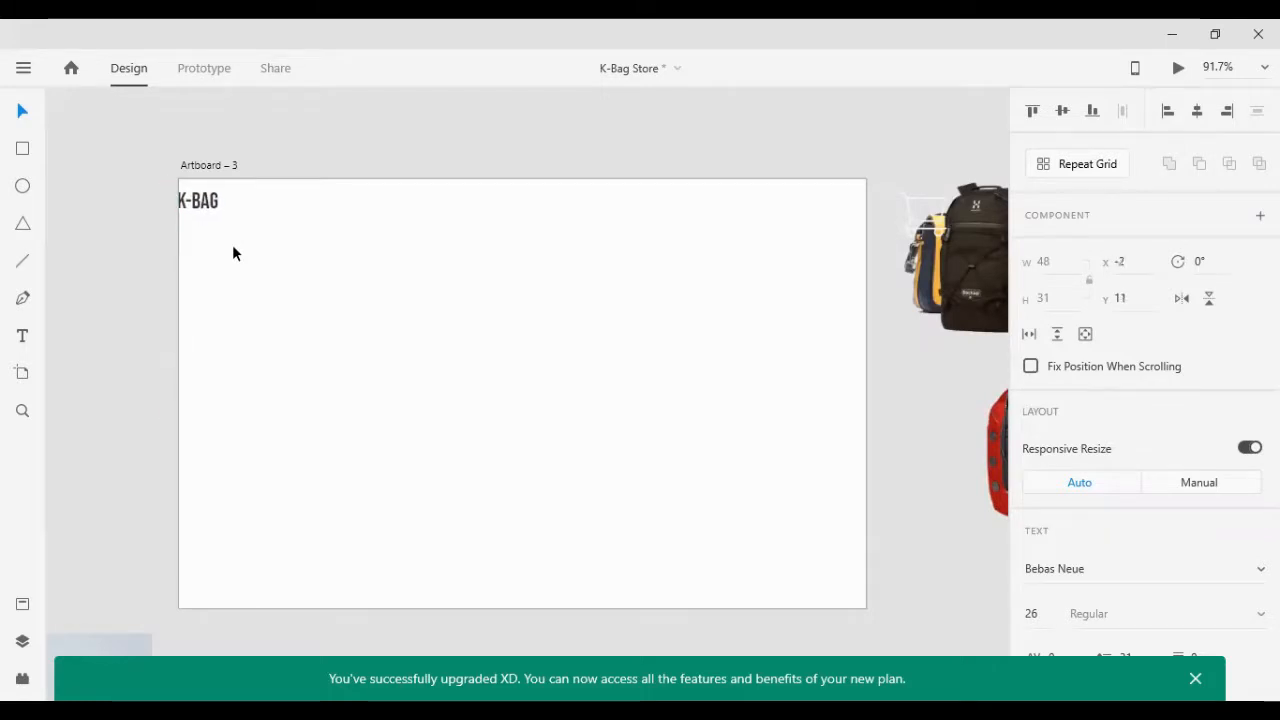
pyautogui.press('Up')
pyautogui.press('Up')
pyautogui.press('Up')
pyautogui.press('Up')
pyautogui.press('Up')
pyautogui.press('Up')
pyautogui.press('Up')
pyautogui.press('Up')
pyautogui.press('Up')
pyautogui.press('Up')
pyautogui.press('Up')
pyautogui.press('Up')
pyautogui.press('Up')
pyautogui.press('Up')
pyautogui.press('Up')
pyautogui.press('Up')
pyautogui.press('Up')
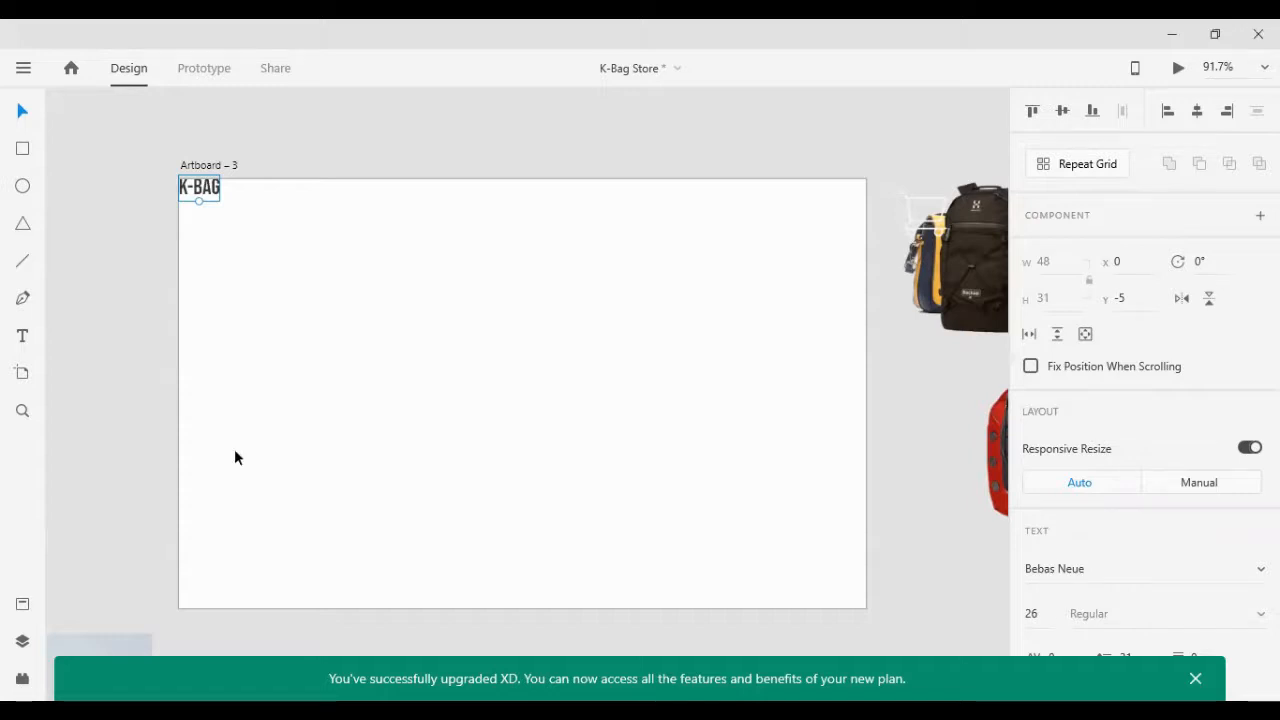
# Step: Set the K-BAG logo's font size to 24
pyautogui.click(1046, 617)
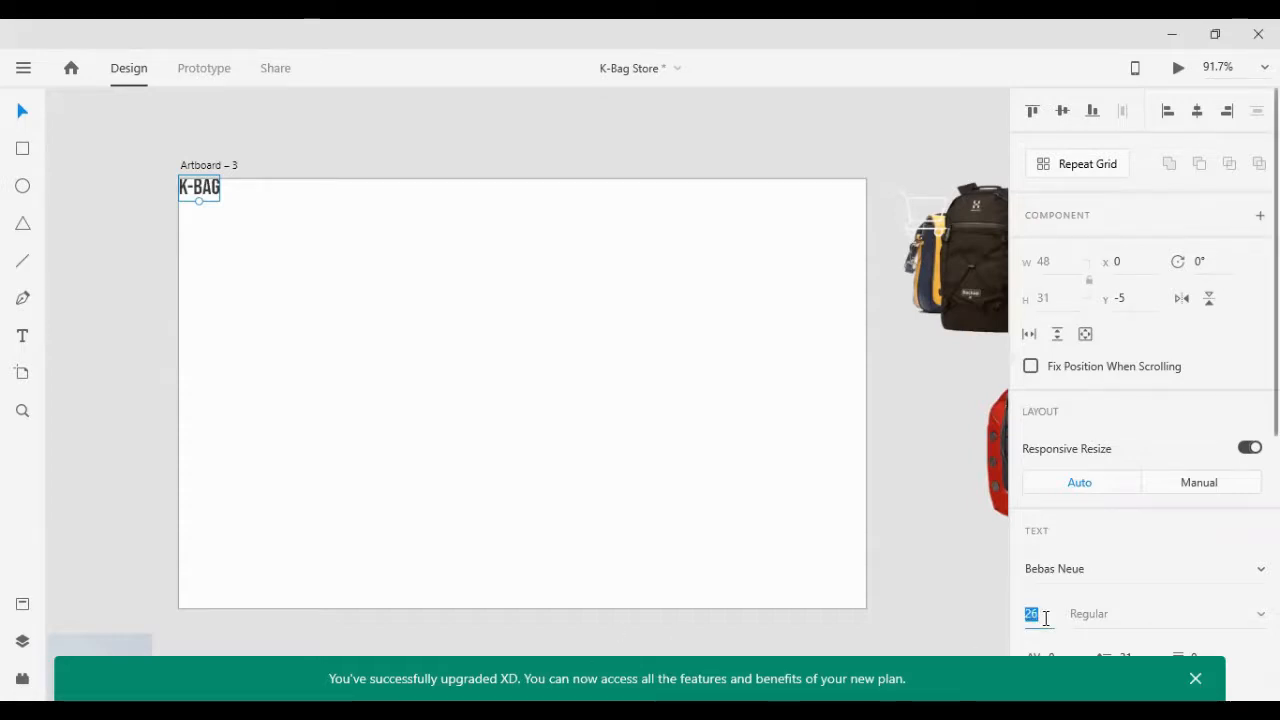
pyautogui.press('Down')
pyautogui.press('Down')
pyautogui.press('Down')
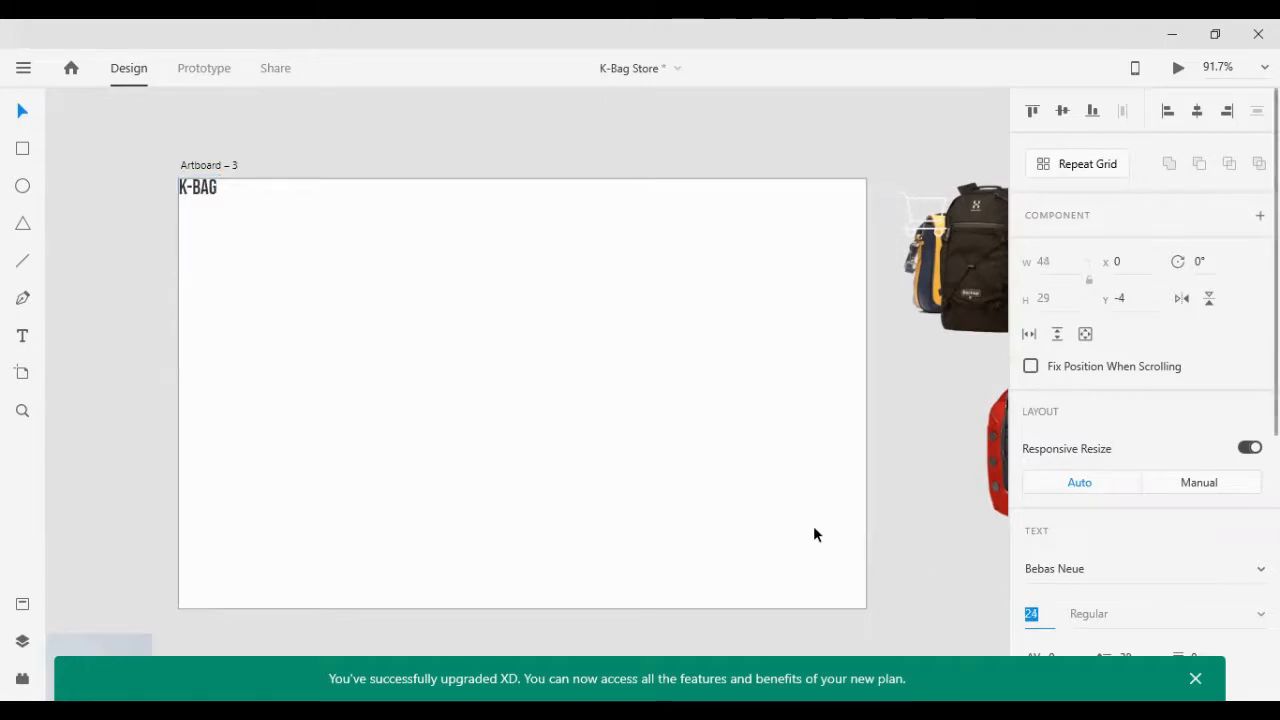
pyautogui.press('Up')
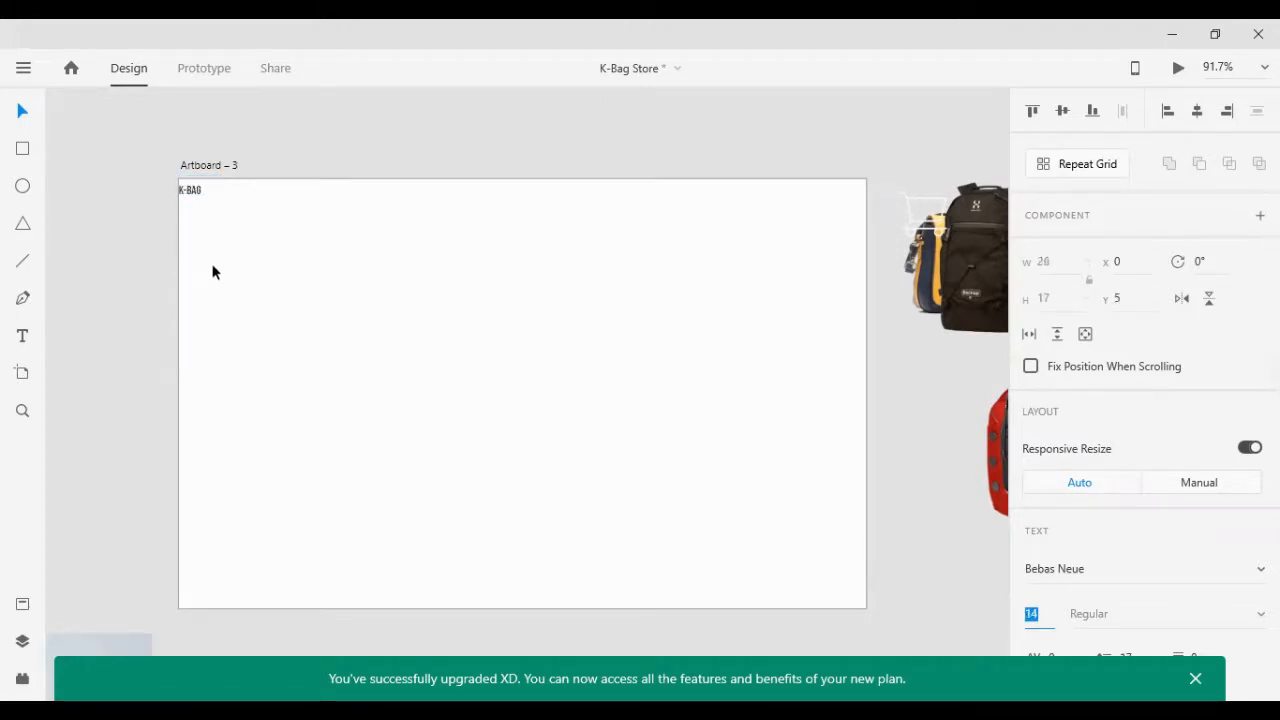
pyautogui.click(193, 240)
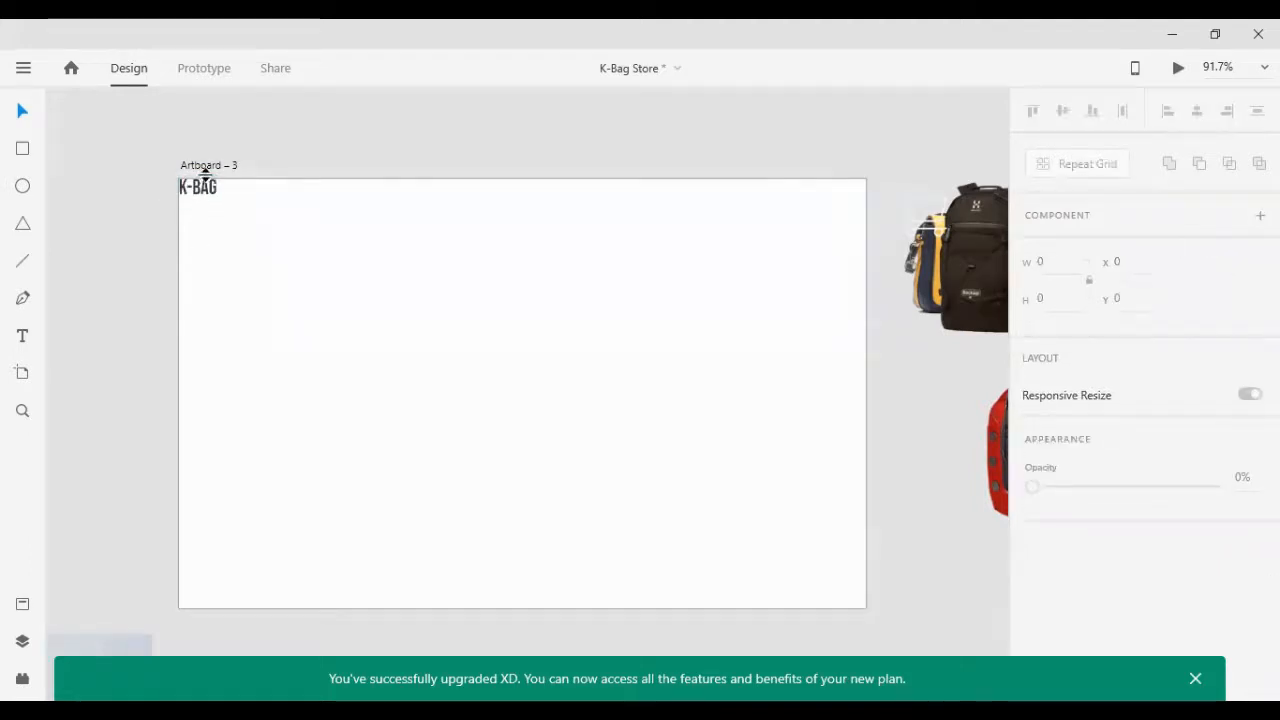
# Step: Offset the K-BAG logo inward from the artboard's corner to X 30, Y 16
pyautogui.click(198, 197)
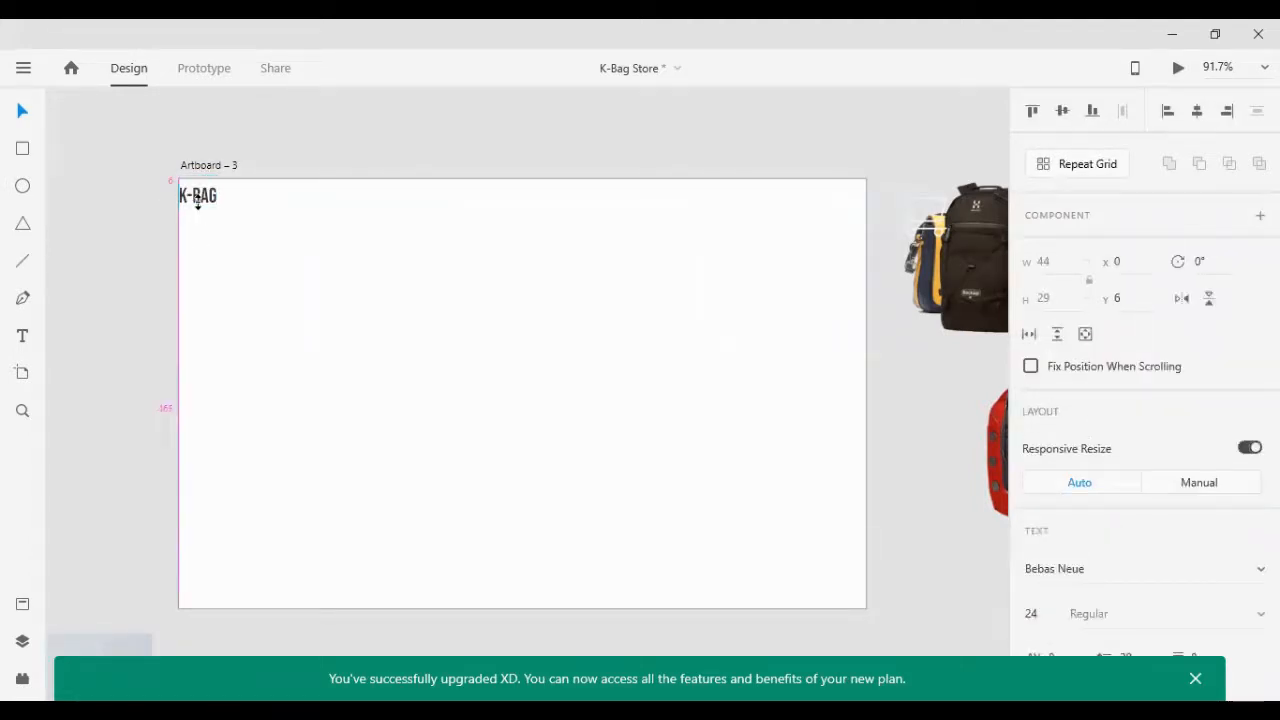
pyautogui.hotkey('shift', 'Down')
pyautogui.hotkey('shift', 'Down')
pyautogui.hotkey('shift', 'Right')
pyautogui.hotkey('shift', 'Right')
pyautogui.hotkey('shift', 'Right')
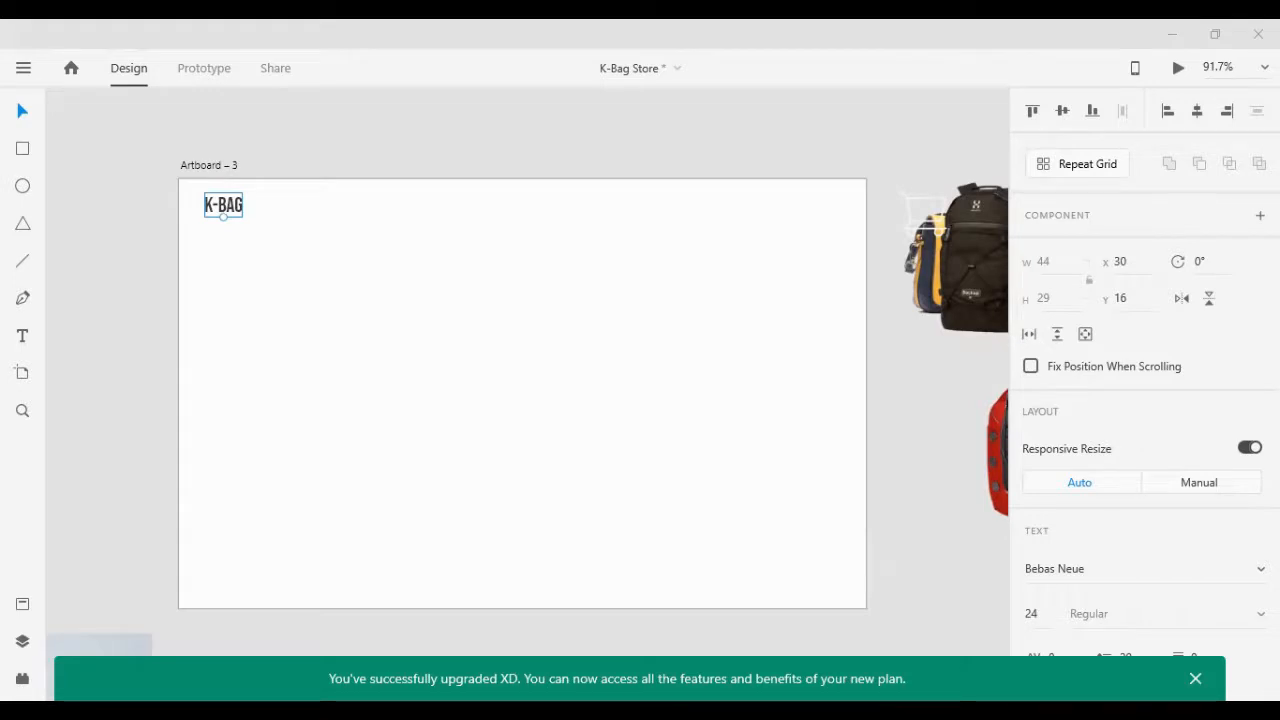
# Step: Duplicate the K-BAG text to its right on the artboard and change the copy's text to HOME
pyautogui.click(49, 423)
pyautogui.hscroll(-1, 49, 423)
pyautogui.scroll(-1, 201, 289)
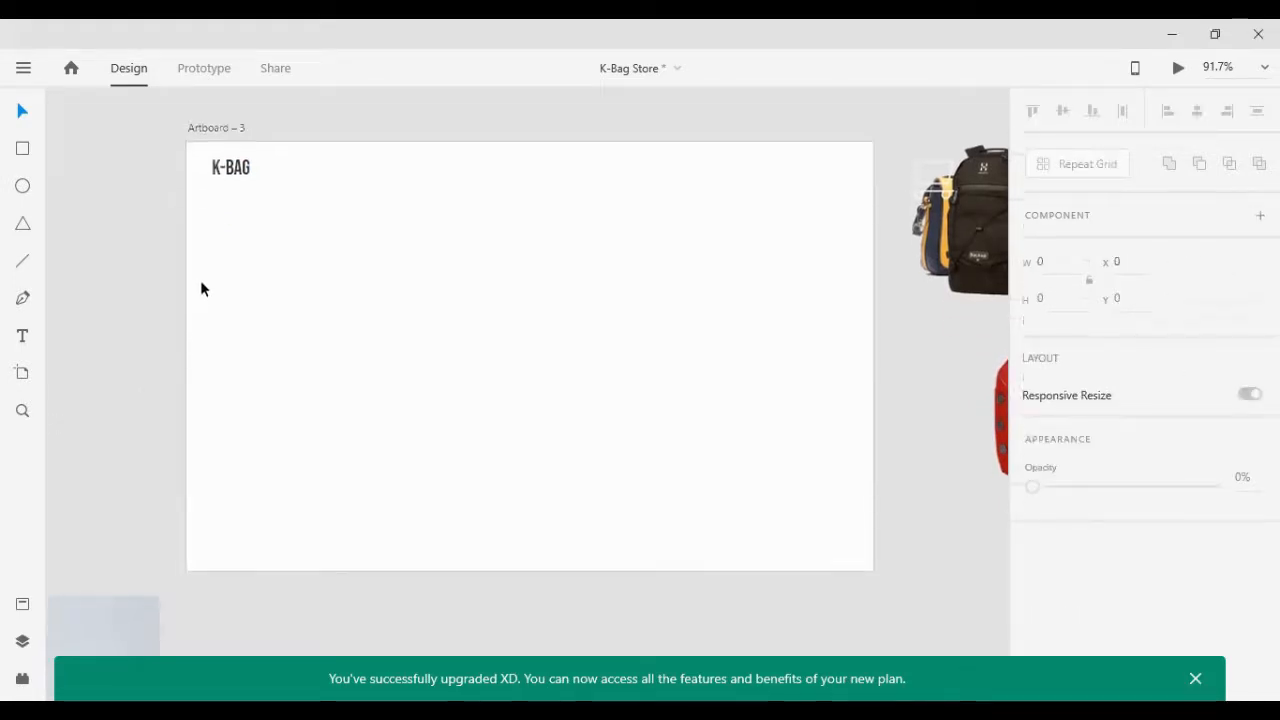
pyautogui.scroll(1, 201, 289)
pyautogui.click(236, 190)
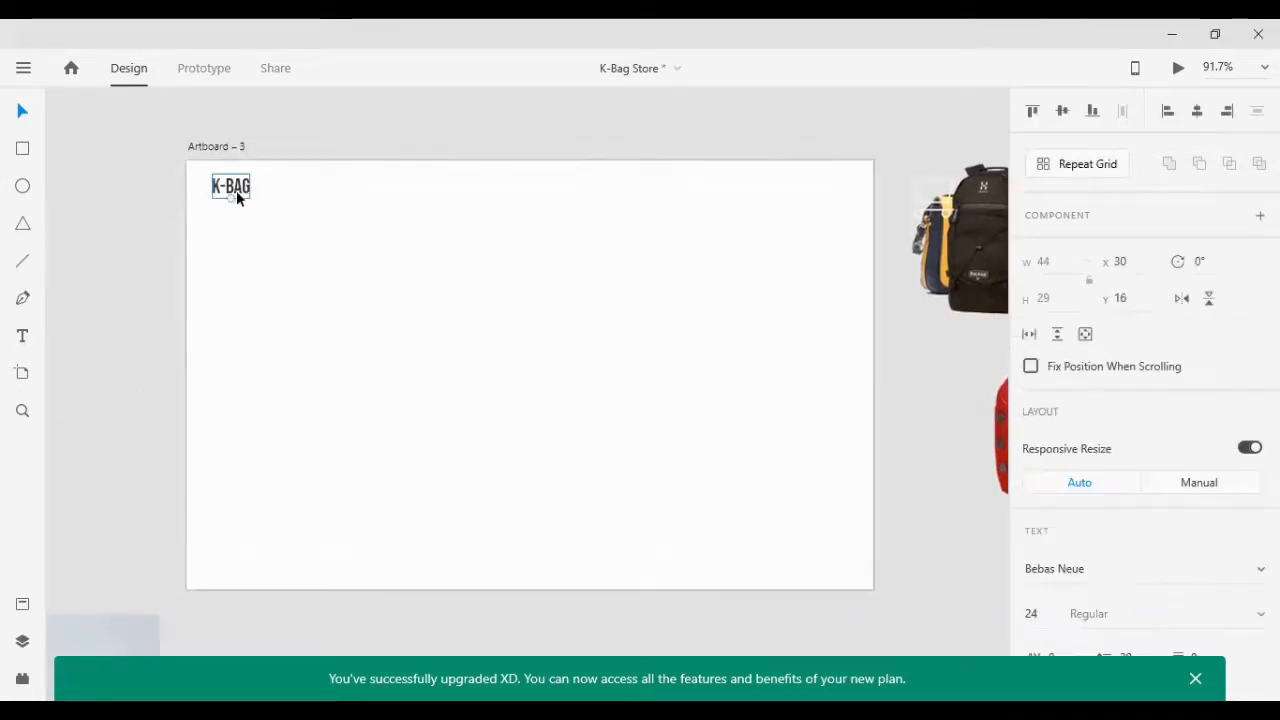
pyautogui.moveTo(236, 190); pyautogui.dragTo(329, 196)
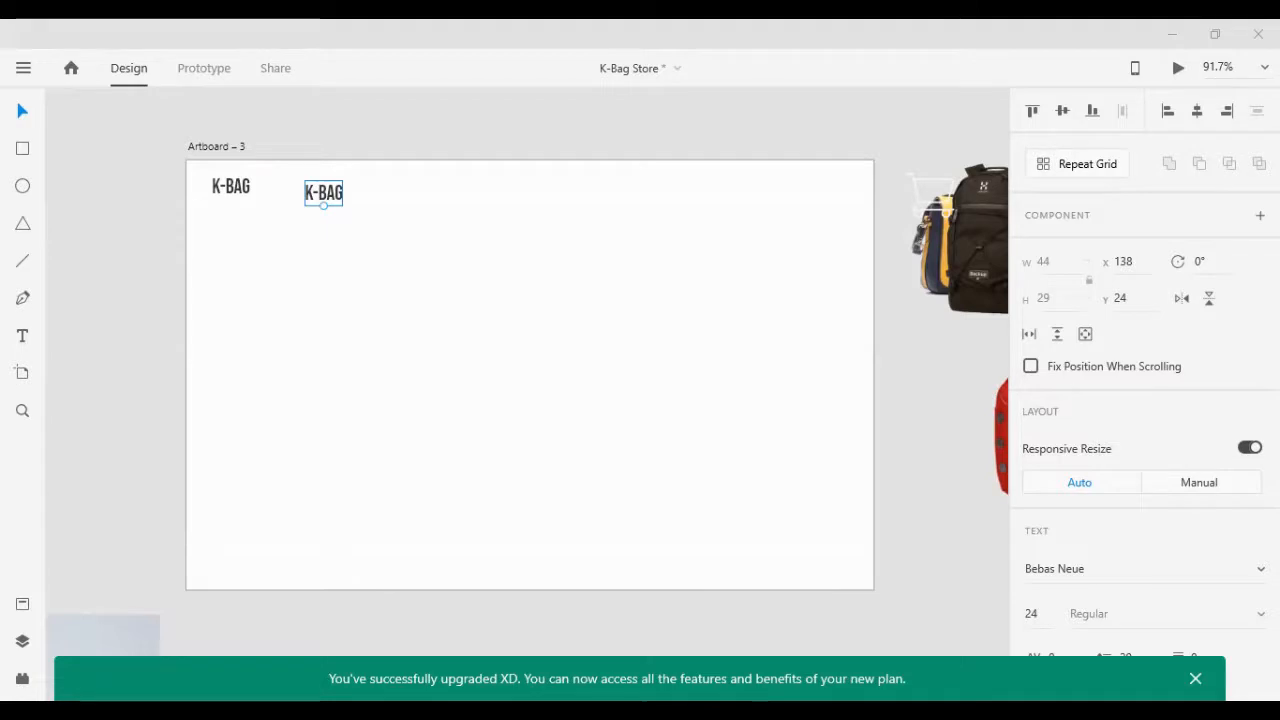
pyautogui.doubleClick(326, 190)
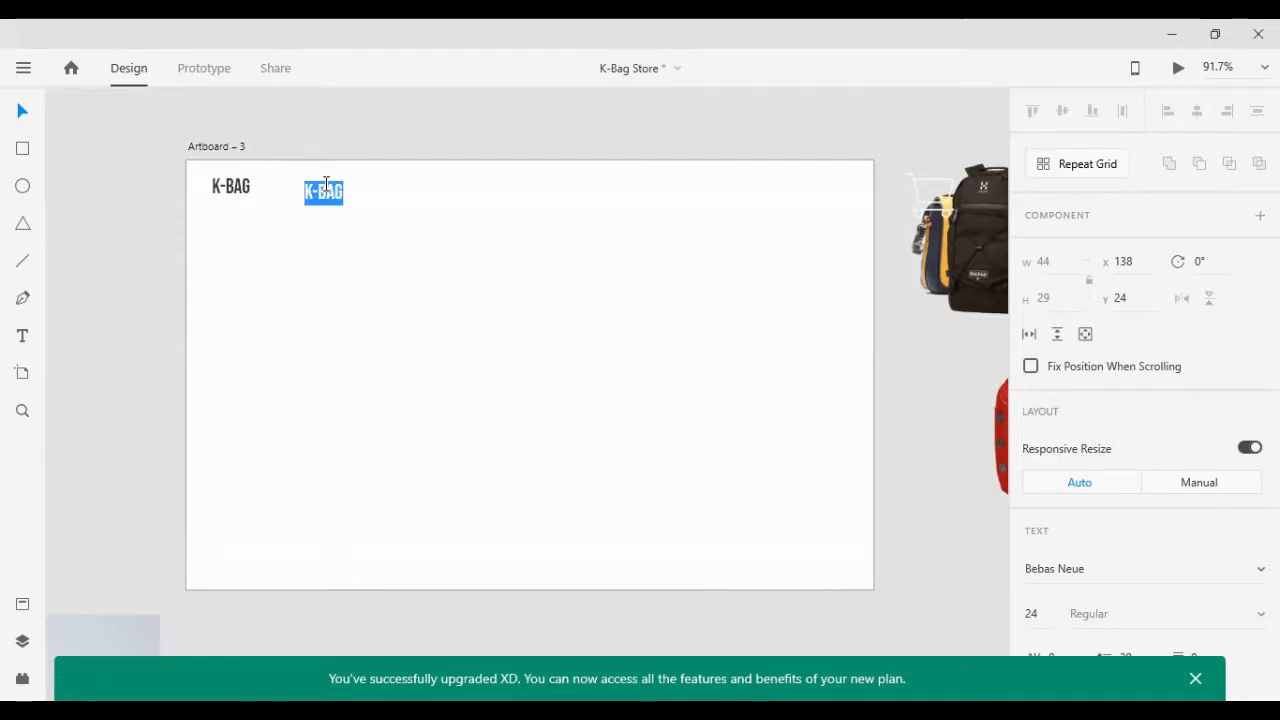
pyautogui.write('HOME')
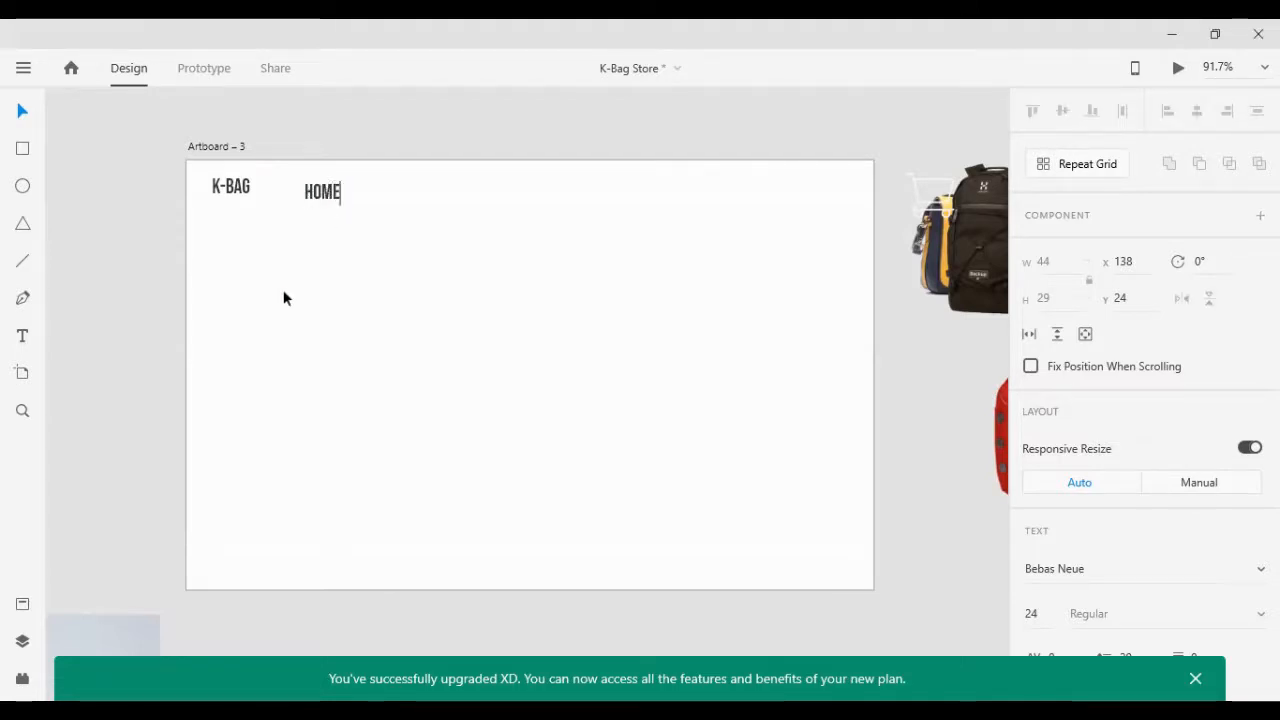
pyautogui.press('Escape')
# Step: Duplicate the HOME label below and to its right, and change the copy's text to MEN
pyautogui.moveTo(322, 190); pyautogui.dragTo(398, 257)
pyautogui.doubleClick(397, 258)
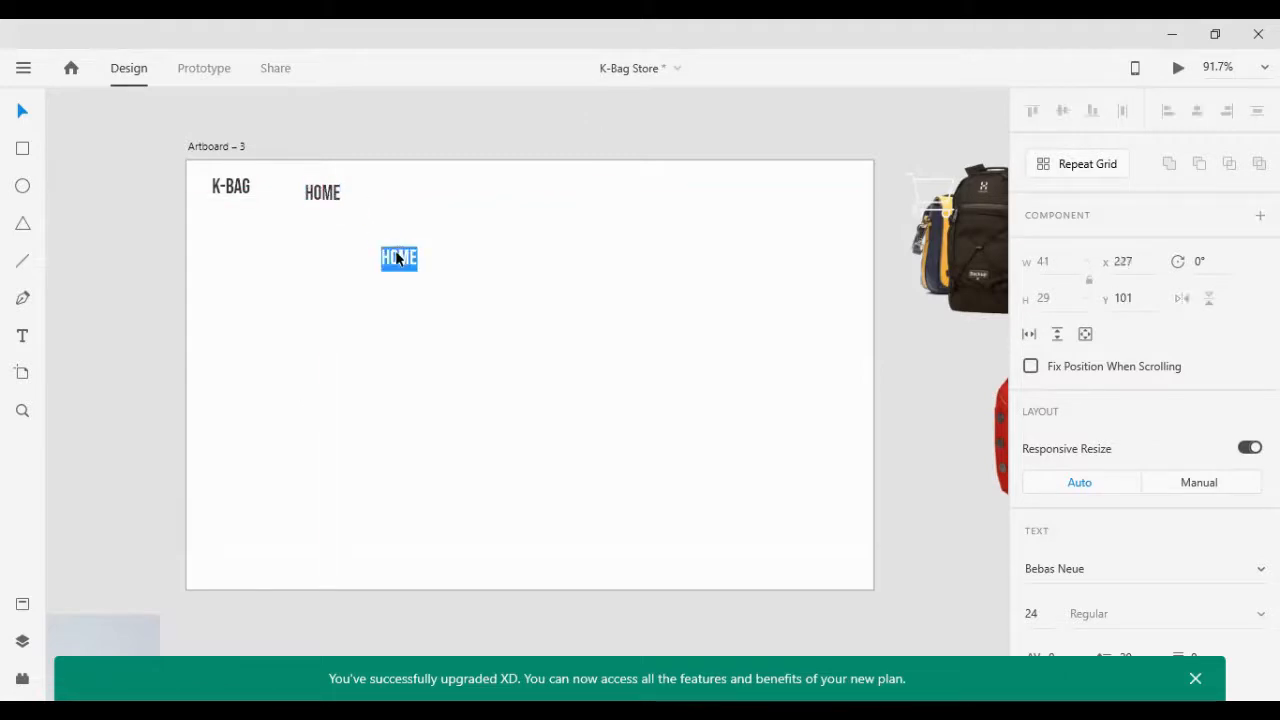
pyautogui.write('M')
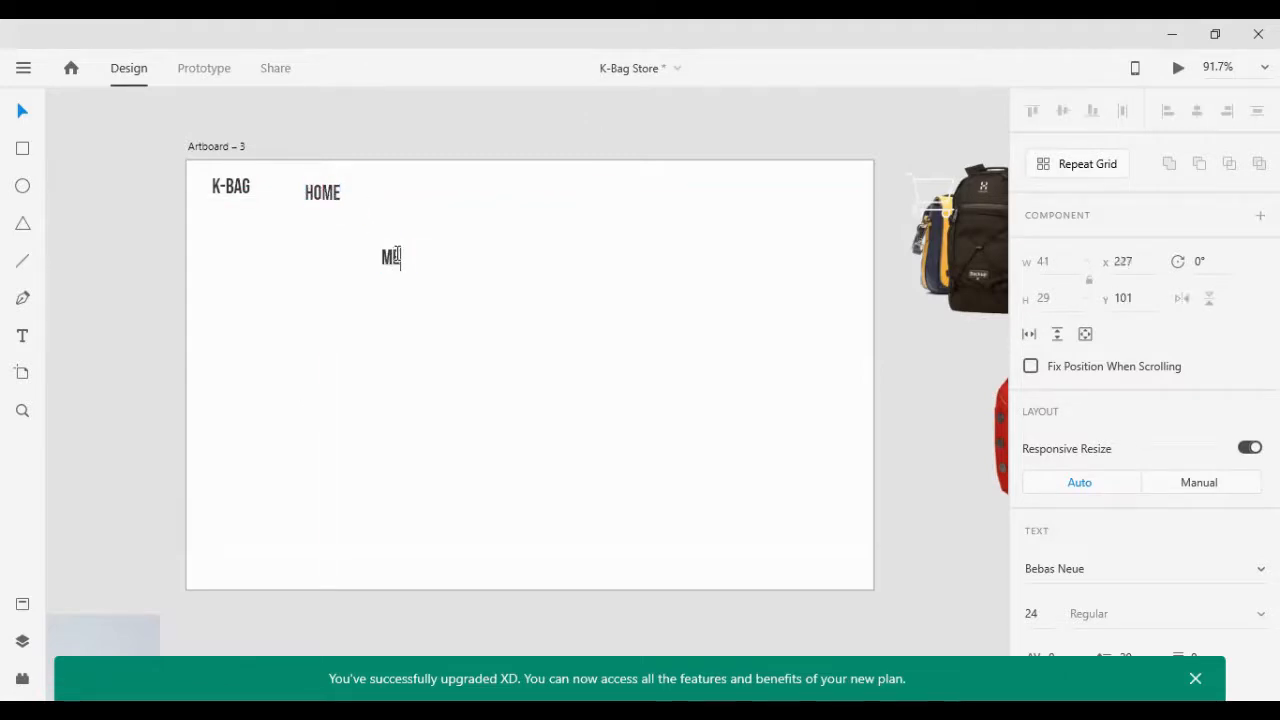
pyautogui.write('EN')
pyautogui.press('Escape')
# Step: Duplicate the MEN label beside itself and change the copy's text to WOMEN
pyautogui.moveTo(400, 258); pyautogui.dragTo(469, 291)
pyautogui.doubleClick(468, 292)
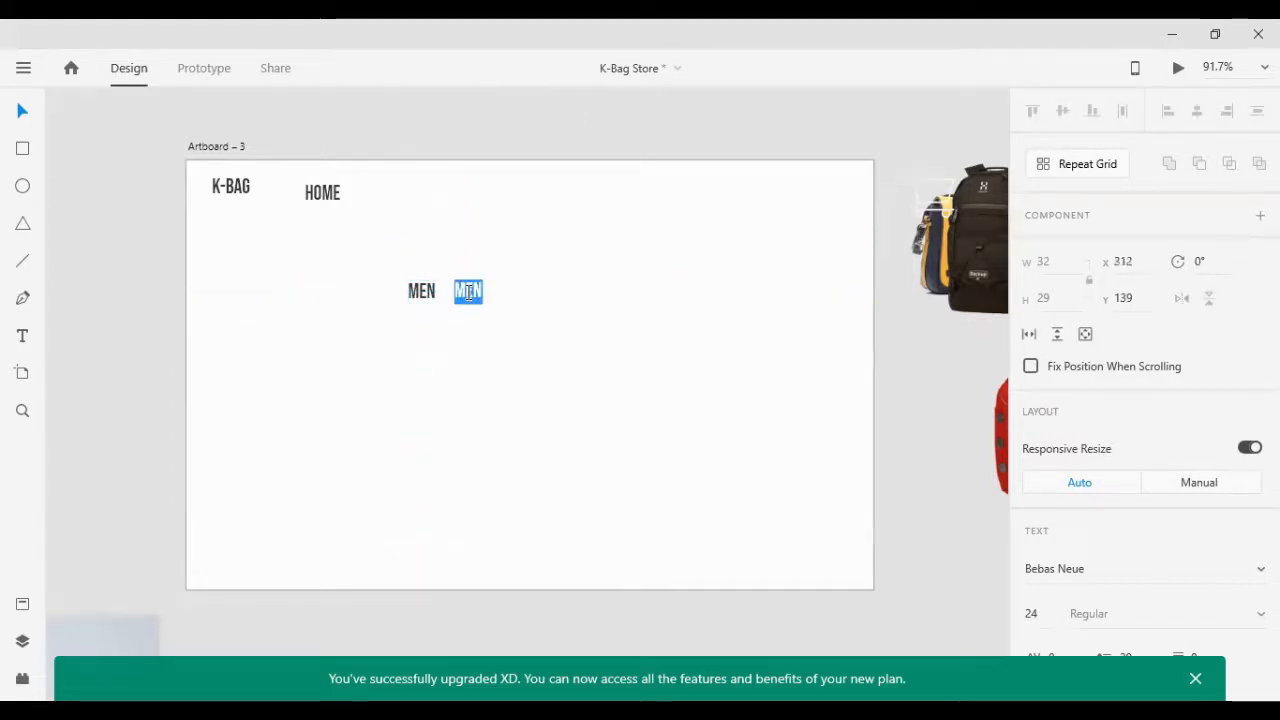
pyautogui.write('WO')
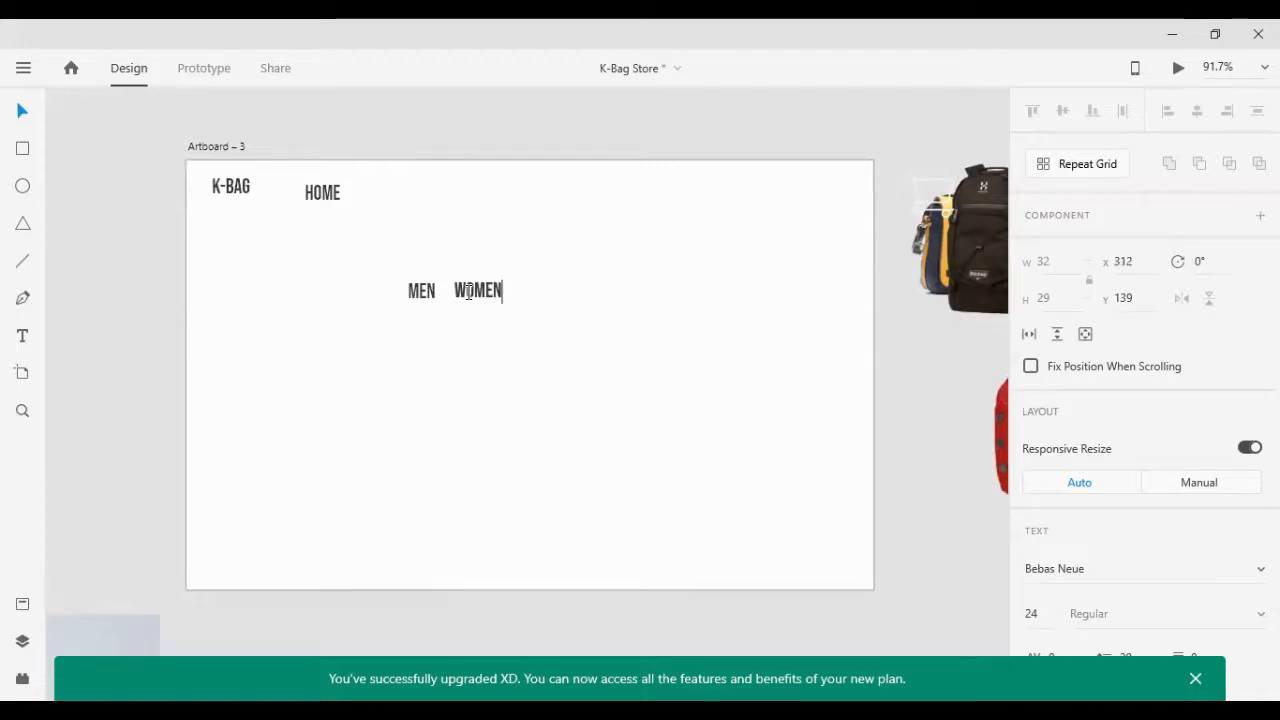
pyautogui.press('Escape')
# Step: Duplicate the WOMEN label to its right and change the copy's text to BAG'S
pyautogui.moveTo(475, 292); pyautogui.dragTo(569, 316)
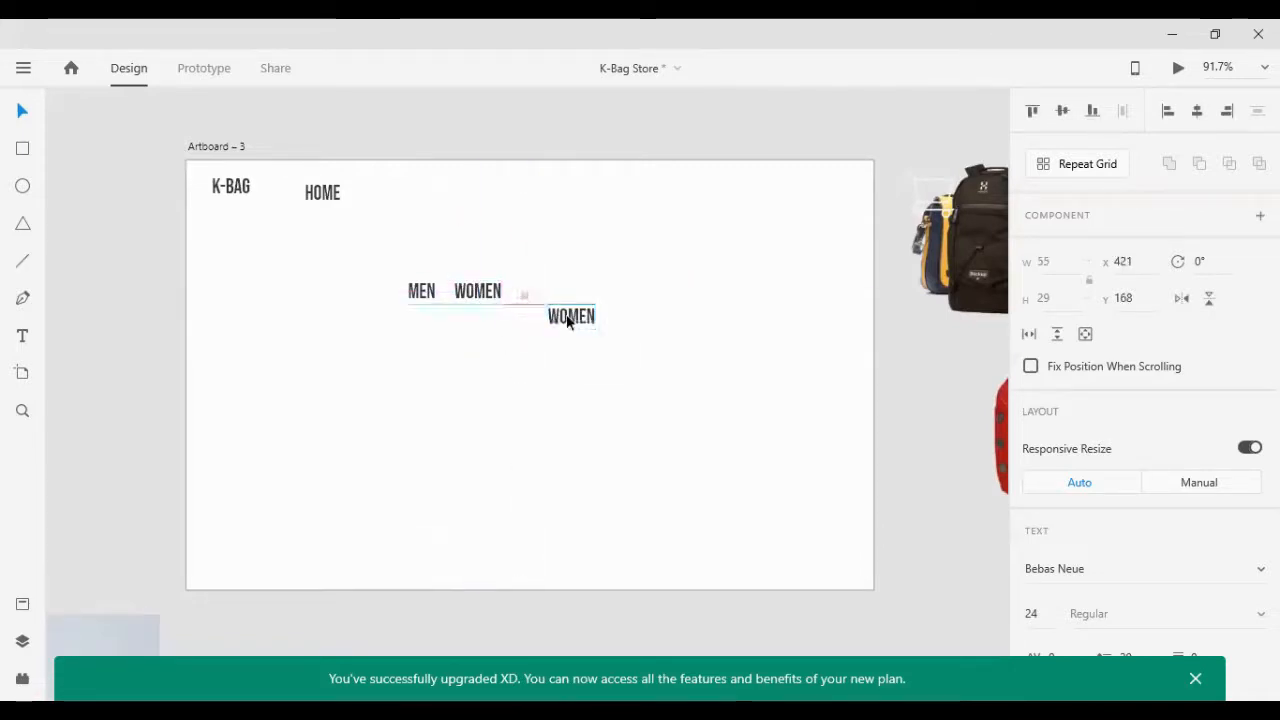
pyautogui.doubleClick(571, 316)
pyautogui.write('B')
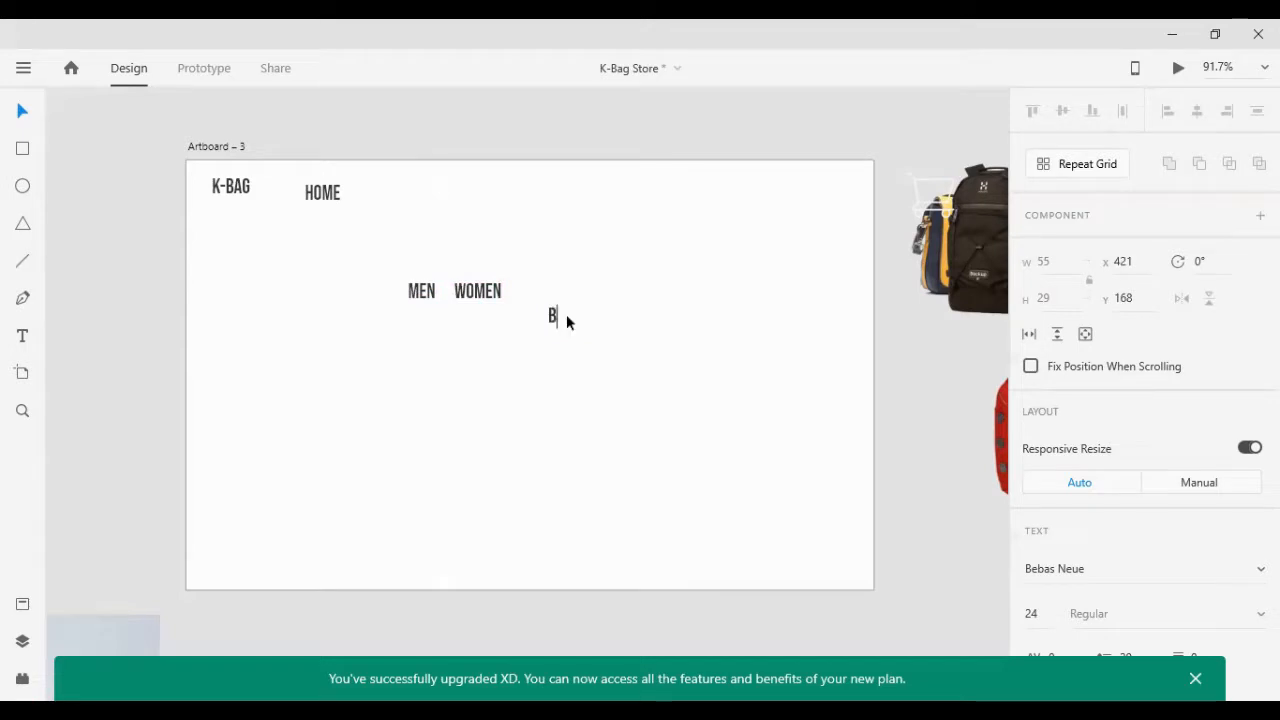
pyautogui.write('AGS')
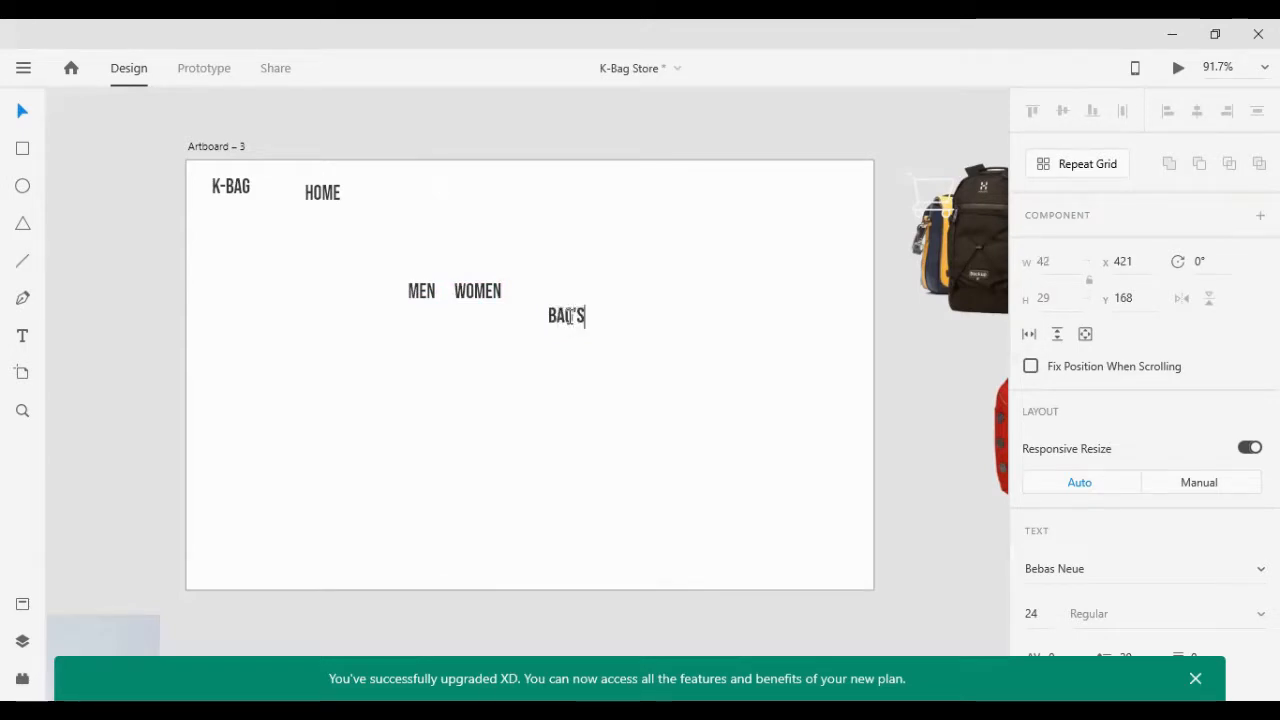
pyautogui.press('BackSpace')
pyautogui.press('Escape')
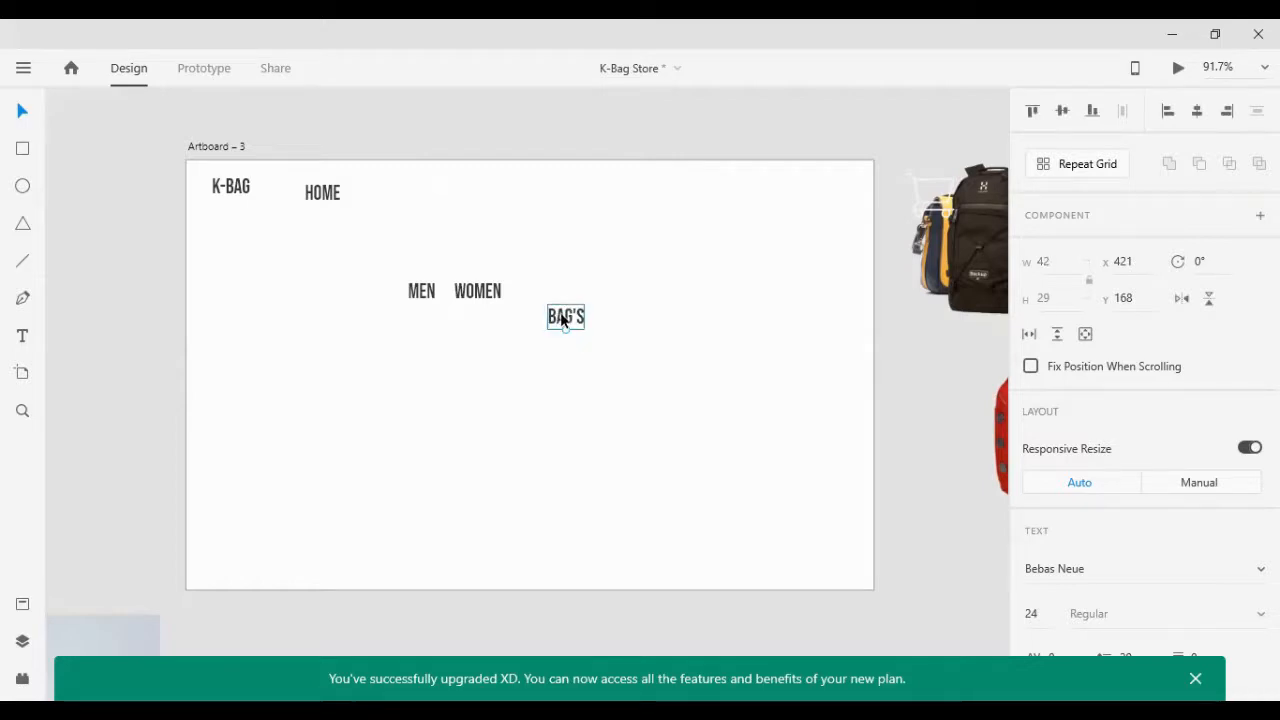
# Step: Duplicate the BAG'S label to its right and change the copy's text to MORE
pyautogui.keyDown('alt'); pyautogui.moveTo(563, 320); pyautogui.dragTo(625, 327); pyautogui.keyUp('alt')
pyautogui.doubleClick(625, 327)
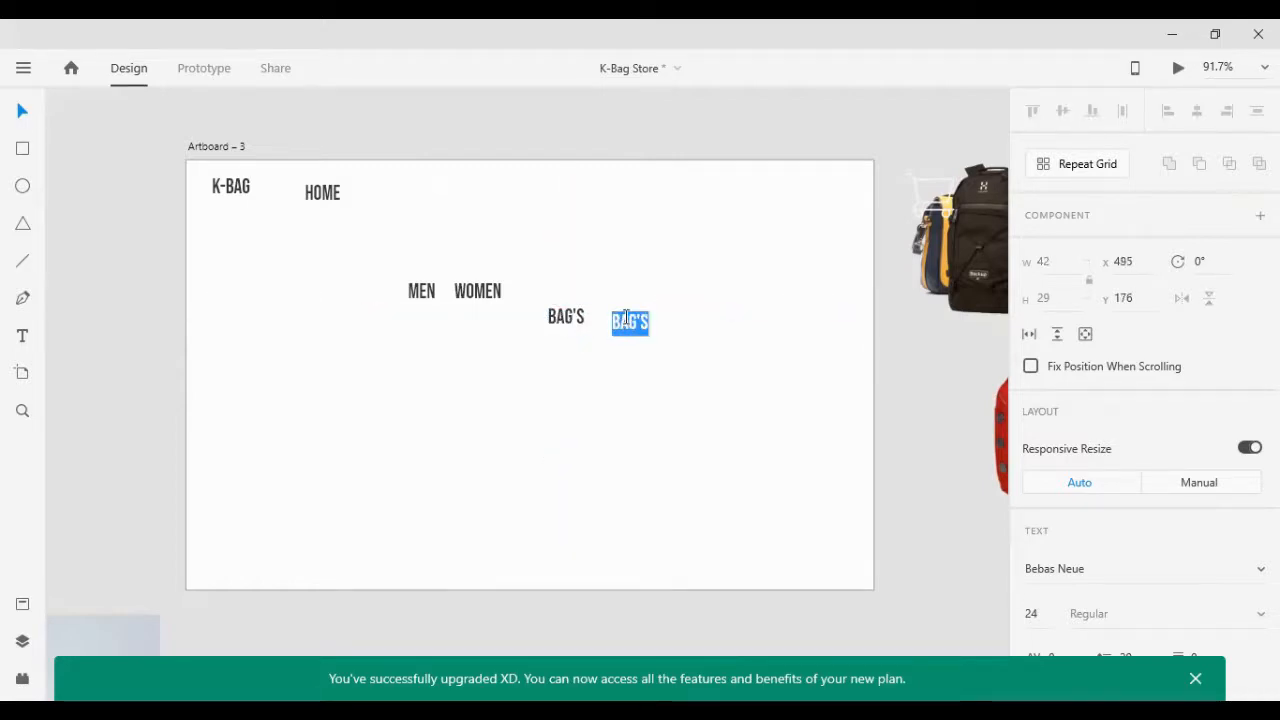
pyautogui.write('MORE')
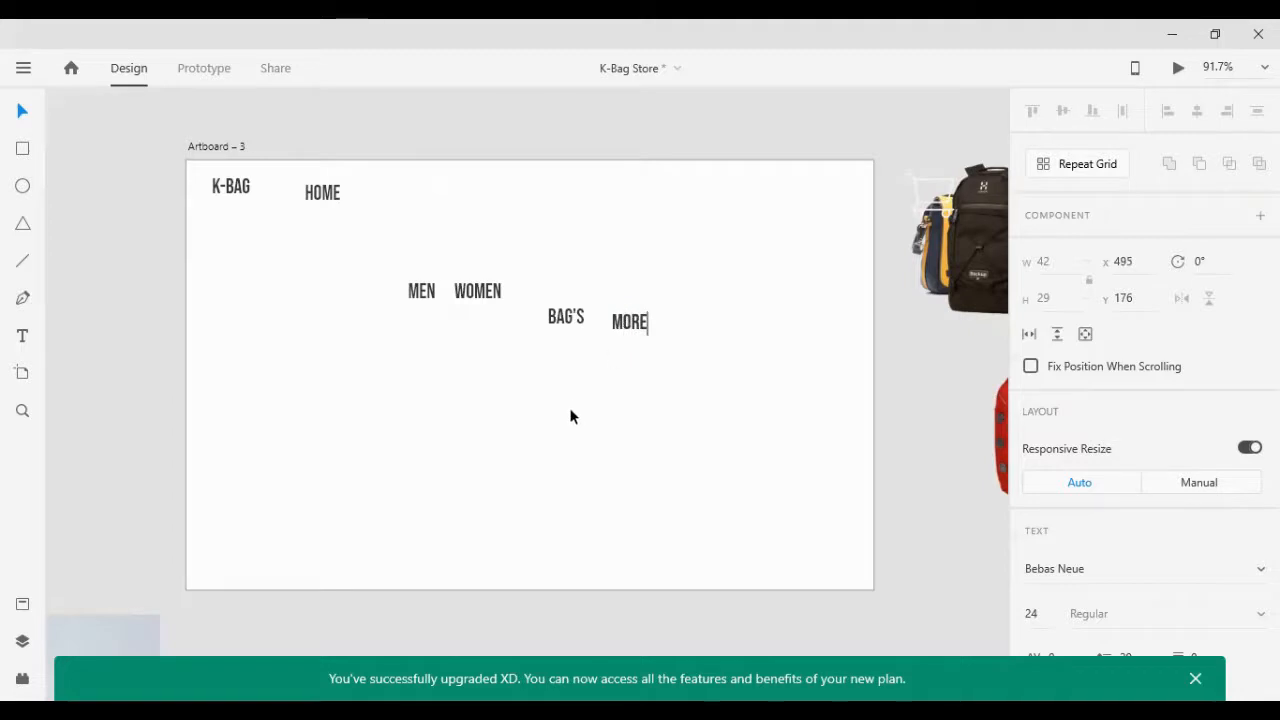
pyautogui.press('Escape')
# Step: Align the five menu labels HOME to MORE on their vertical middles and distribute them horizontally
pyautogui.moveTo(290, 174); pyautogui.dragTo(668, 378)
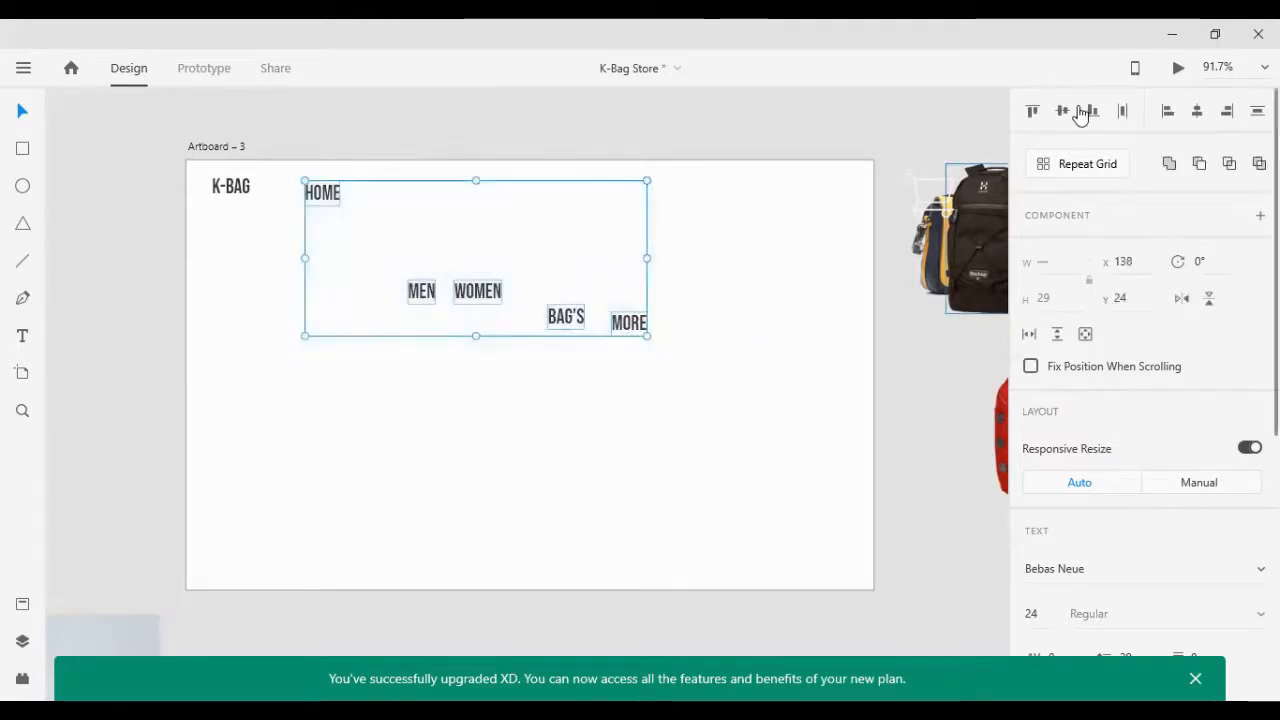
pyautogui.click(1060, 110)
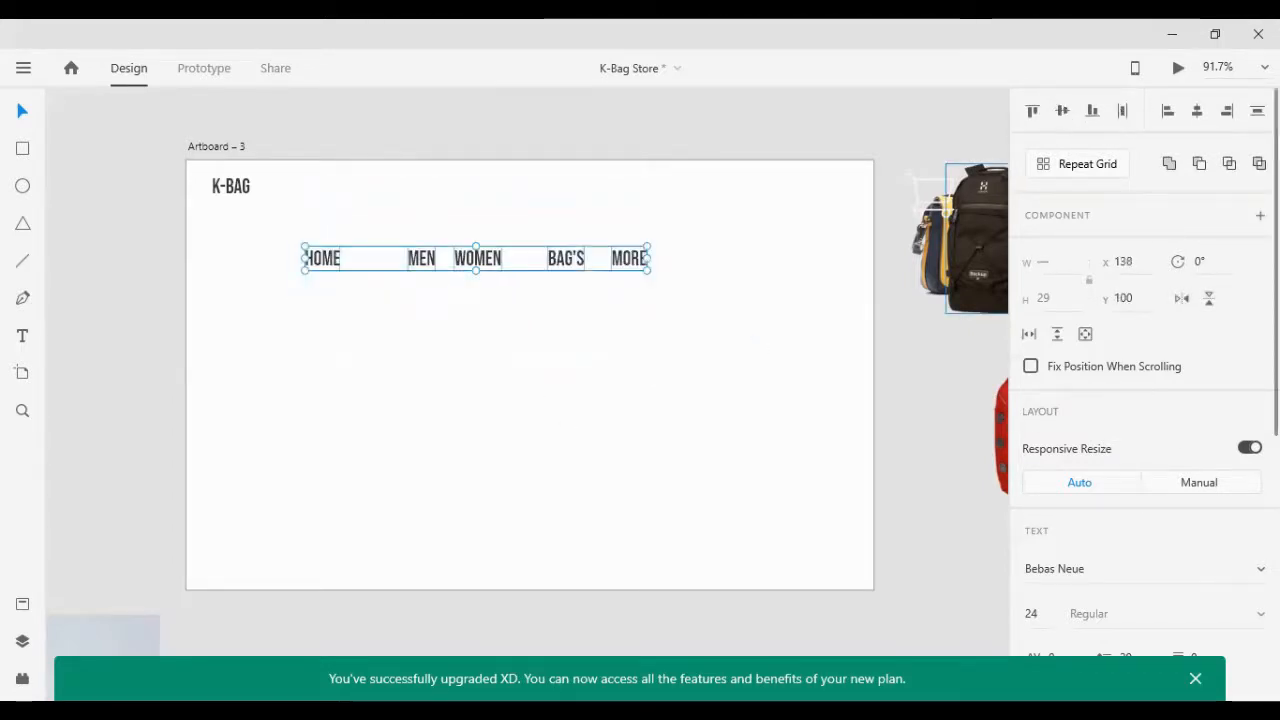
pyautogui.click(1122, 112)
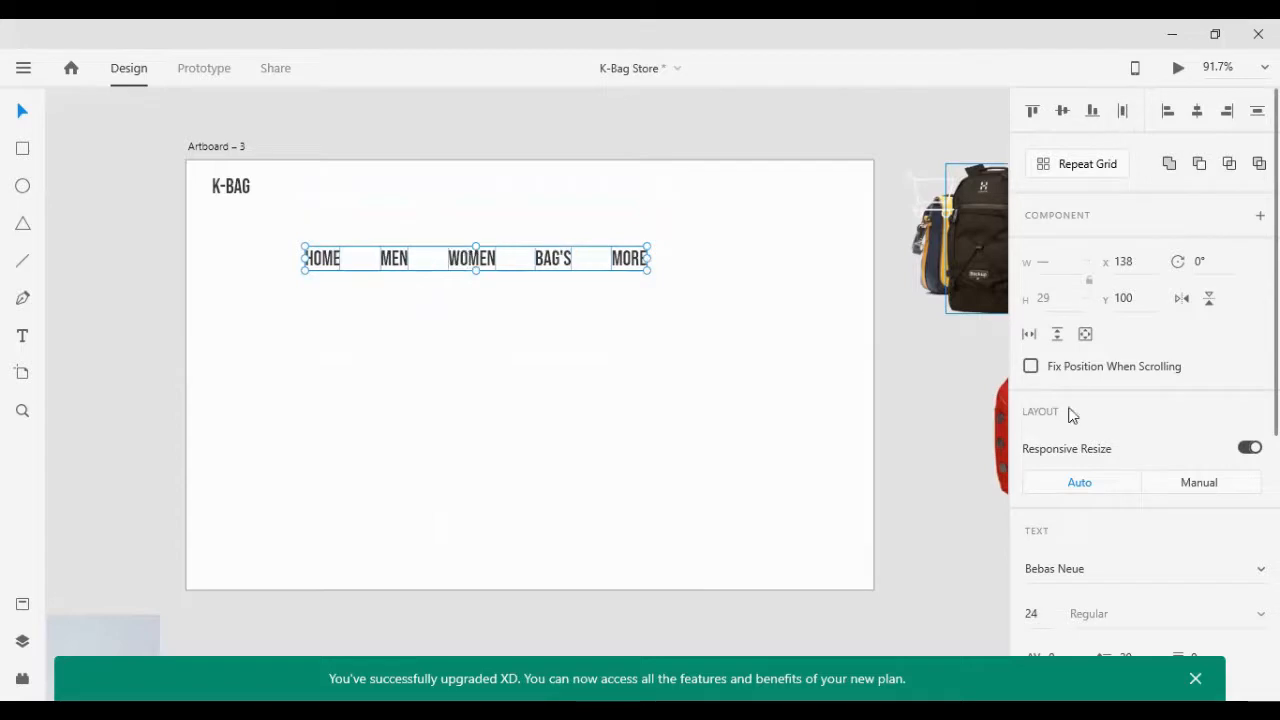
# Step: Change the font of the five selected menu labels to Segoe UI
pyautogui.click(1094, 575)
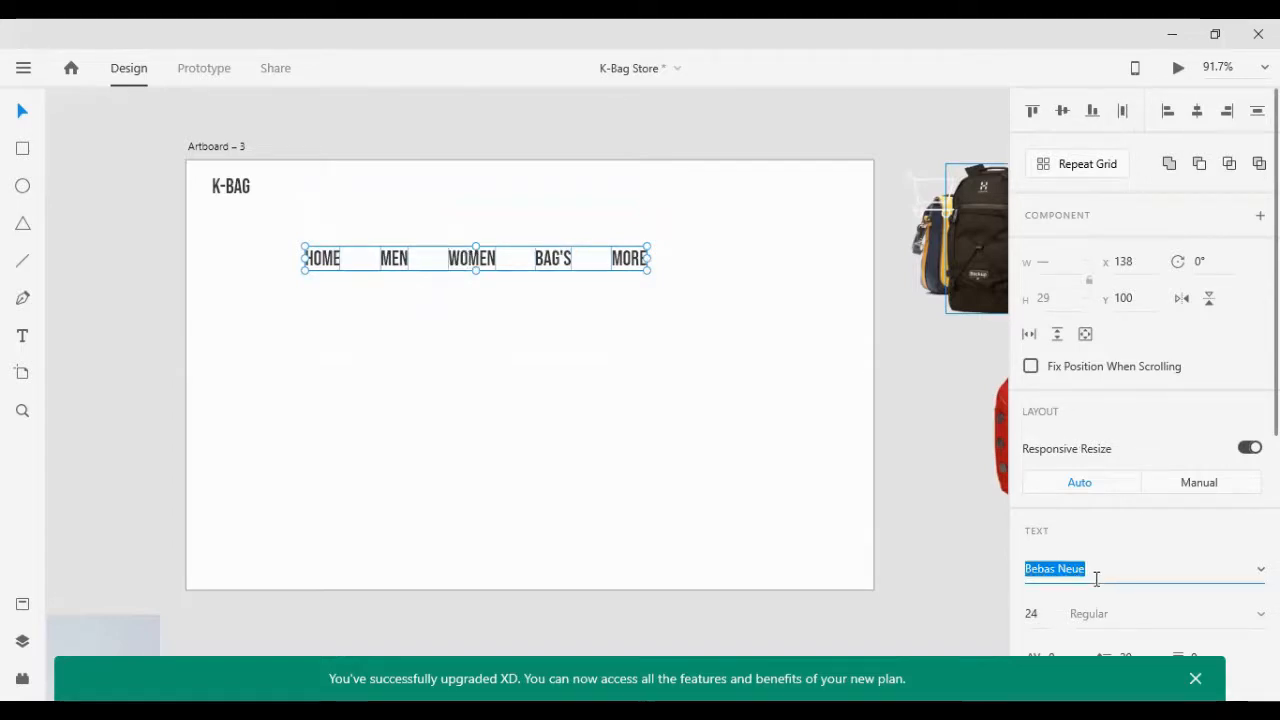
pyautogui.write('Sego')
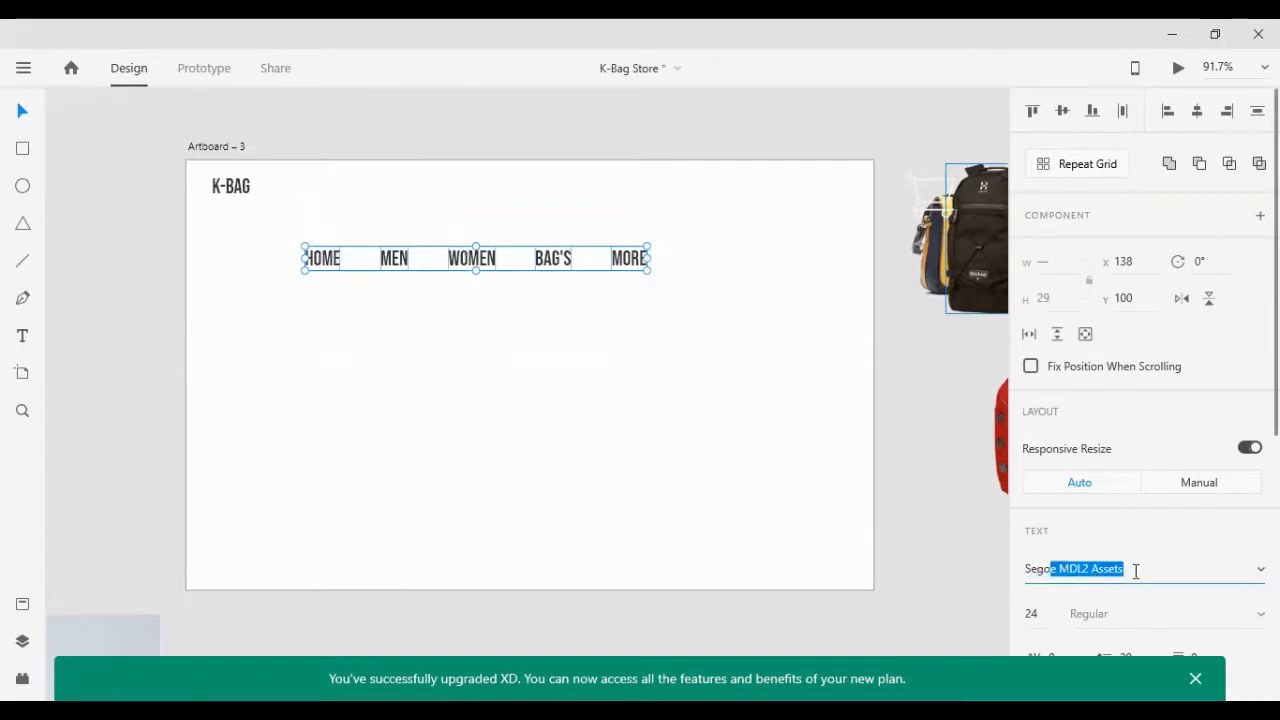
pyautogui.write('e')
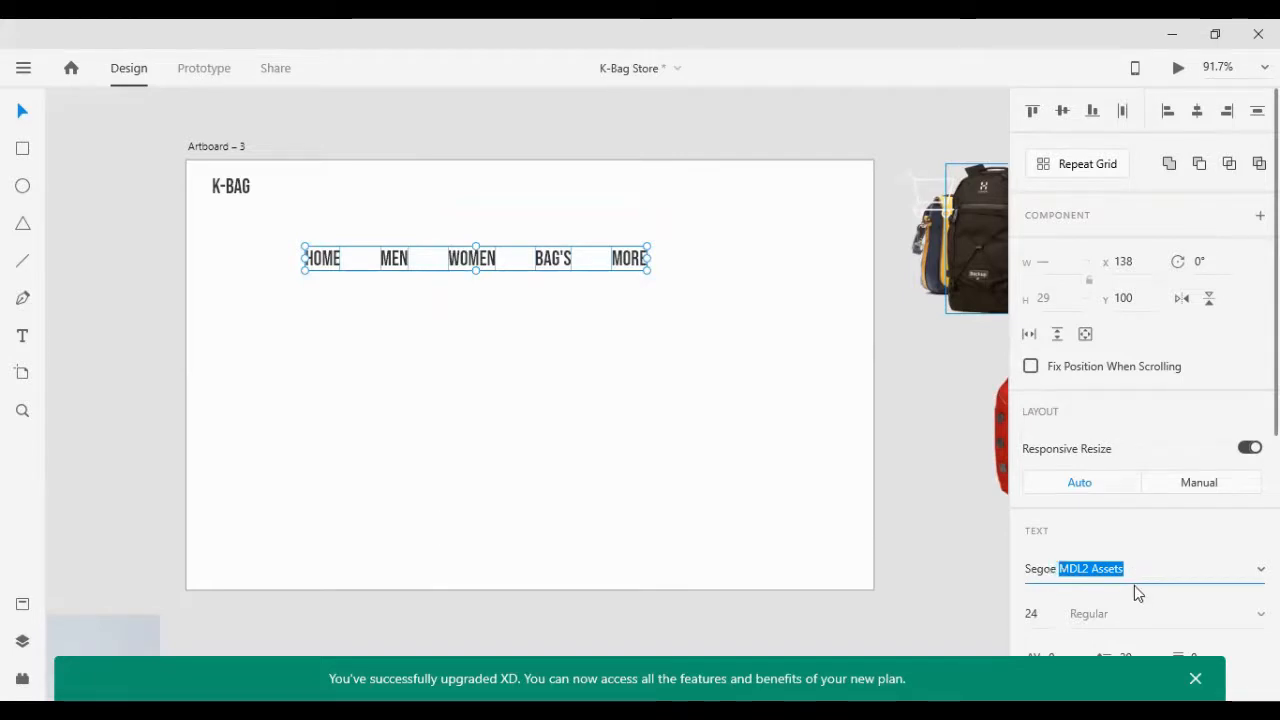
pyautogui.press('BackSpace')
pyautogui.write('UI')
pyautogui.press('Return')
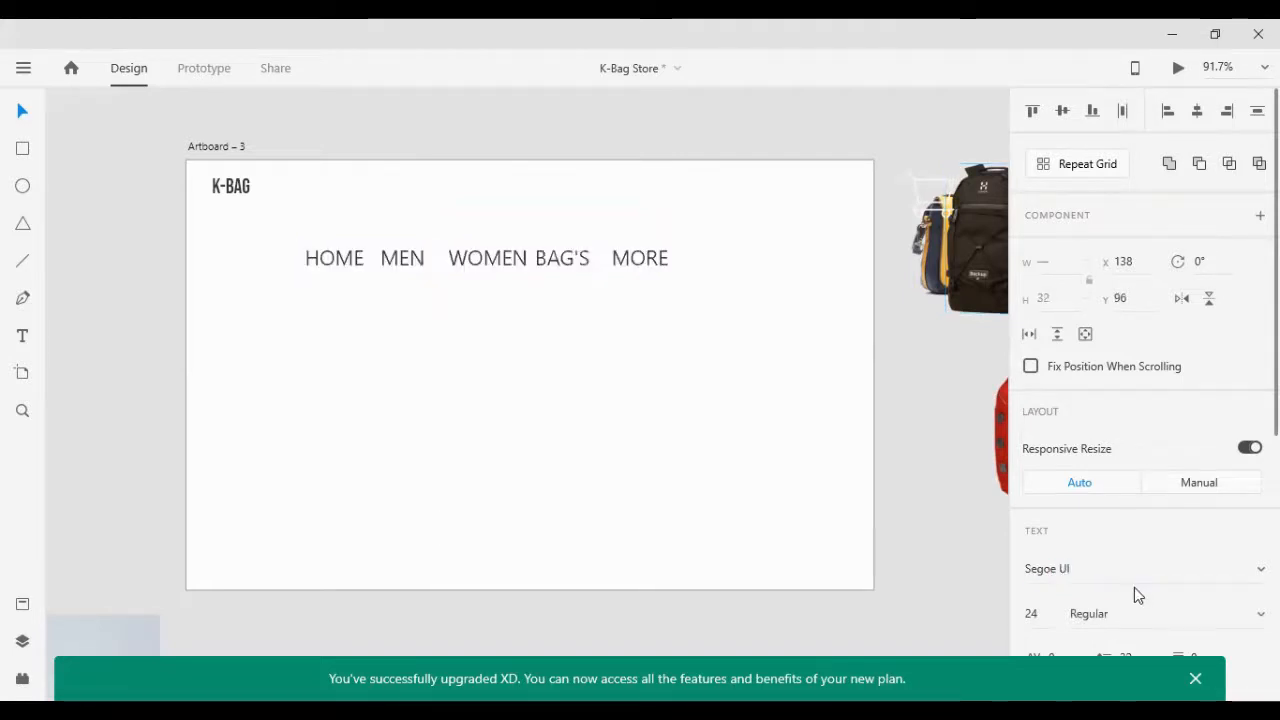
# Step: Move the menu row to about X 173, Y 73 and distribute its labels evenly in the horizontal direction
pyautogui.moveTo(554, 251); pyautogui.dragTo(584, 230)
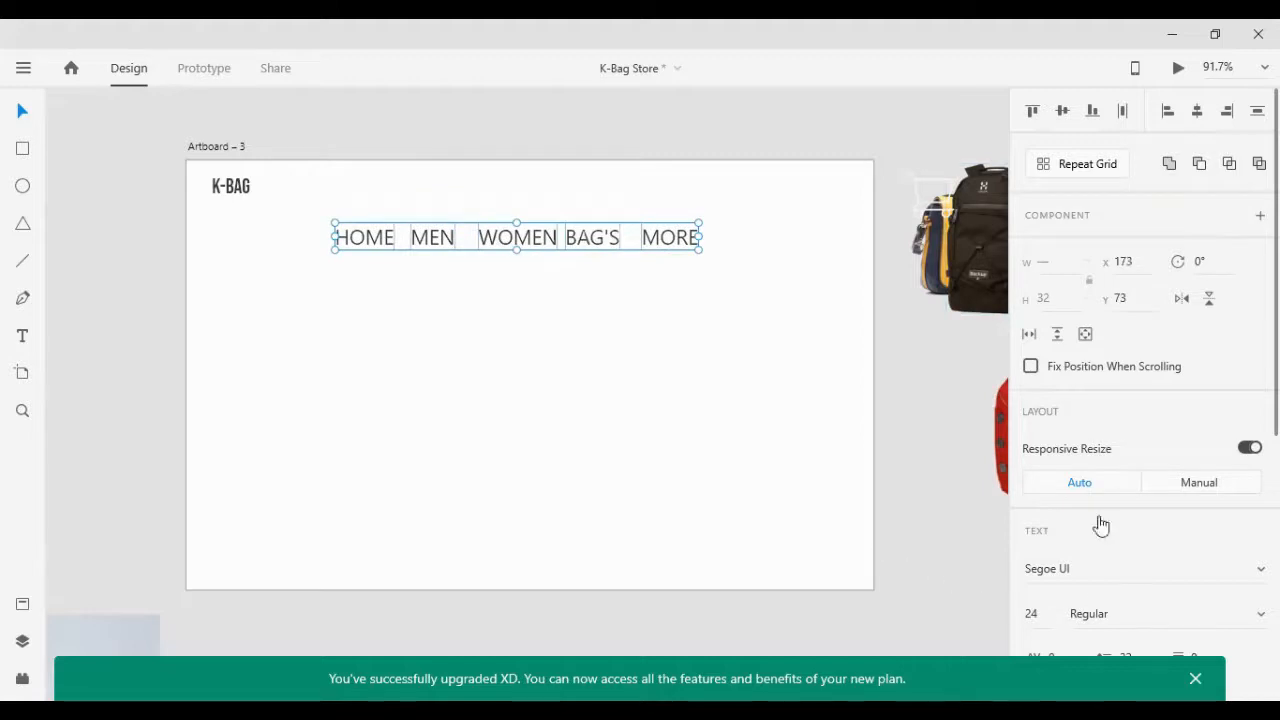
pyautogui.click(1124, 111)
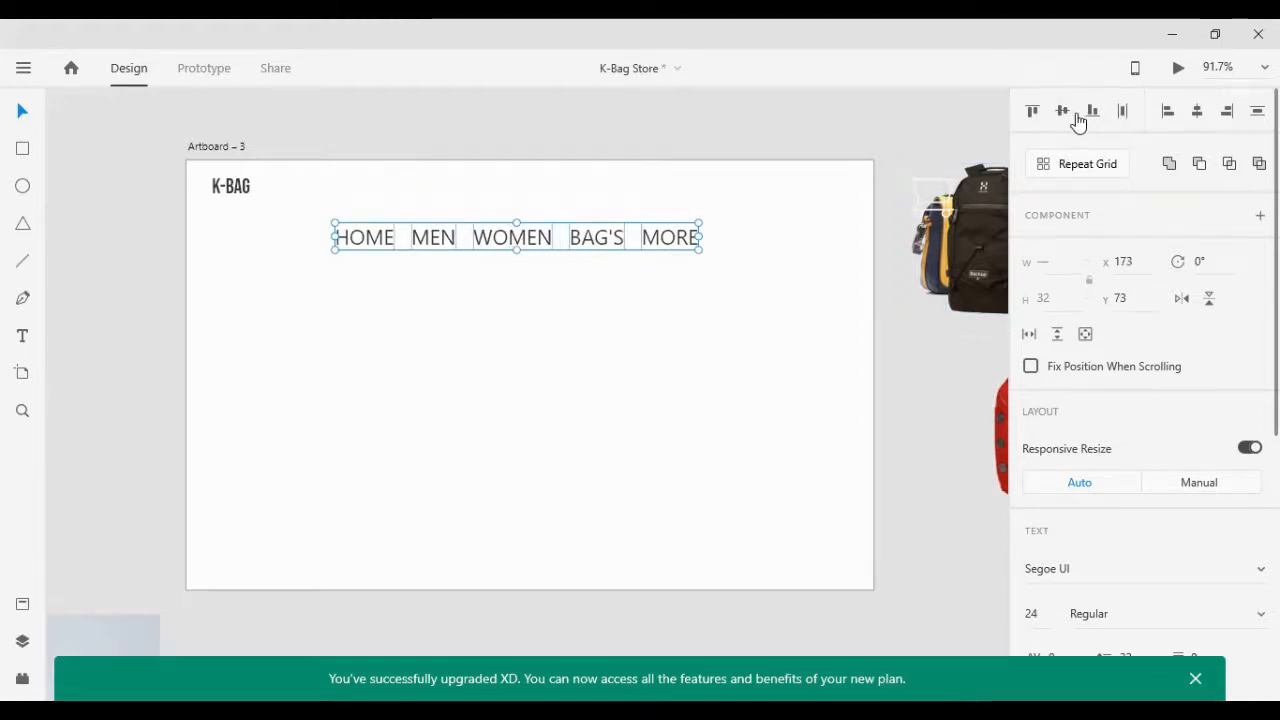
# Step: Set the five menu labels' font size to 16 and move the row level with the K-BAG logo, at about X 177, Y 20
pyautogui.click(1045, 614)
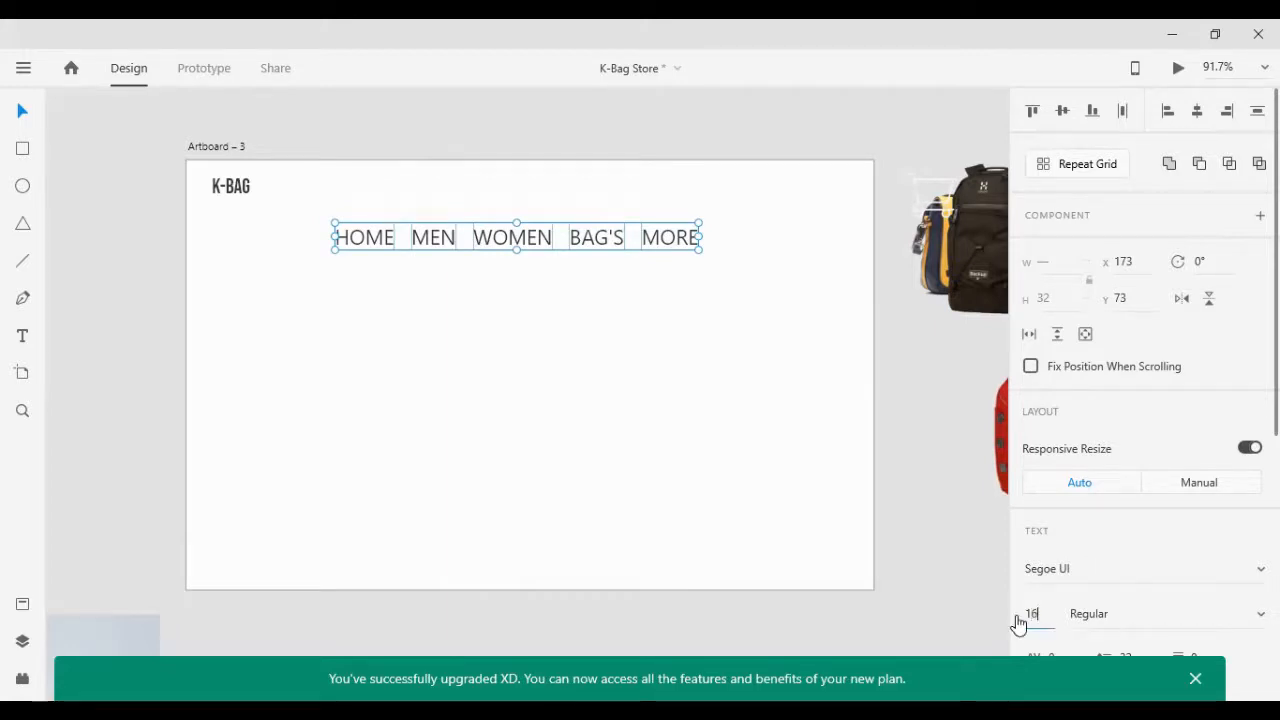
pyautogui.write('16')
pyautogui.press('Return')
pyautogui.moveTo(497, 240); pyautogui.dragTo(501, 188)
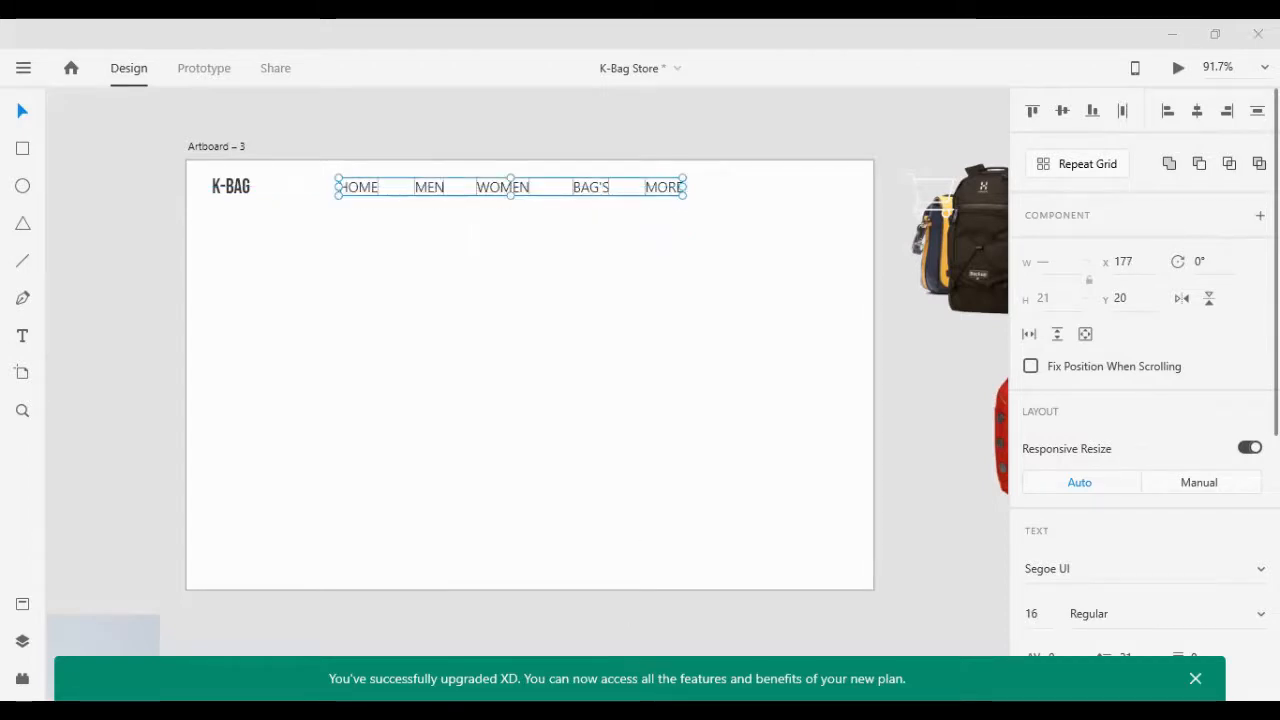
# Step: Reduce the font size of the five selected menu labels to 10
pyautogui.click(1046, 609)
pyautogui.write('10')
pyautogui.press('Return')
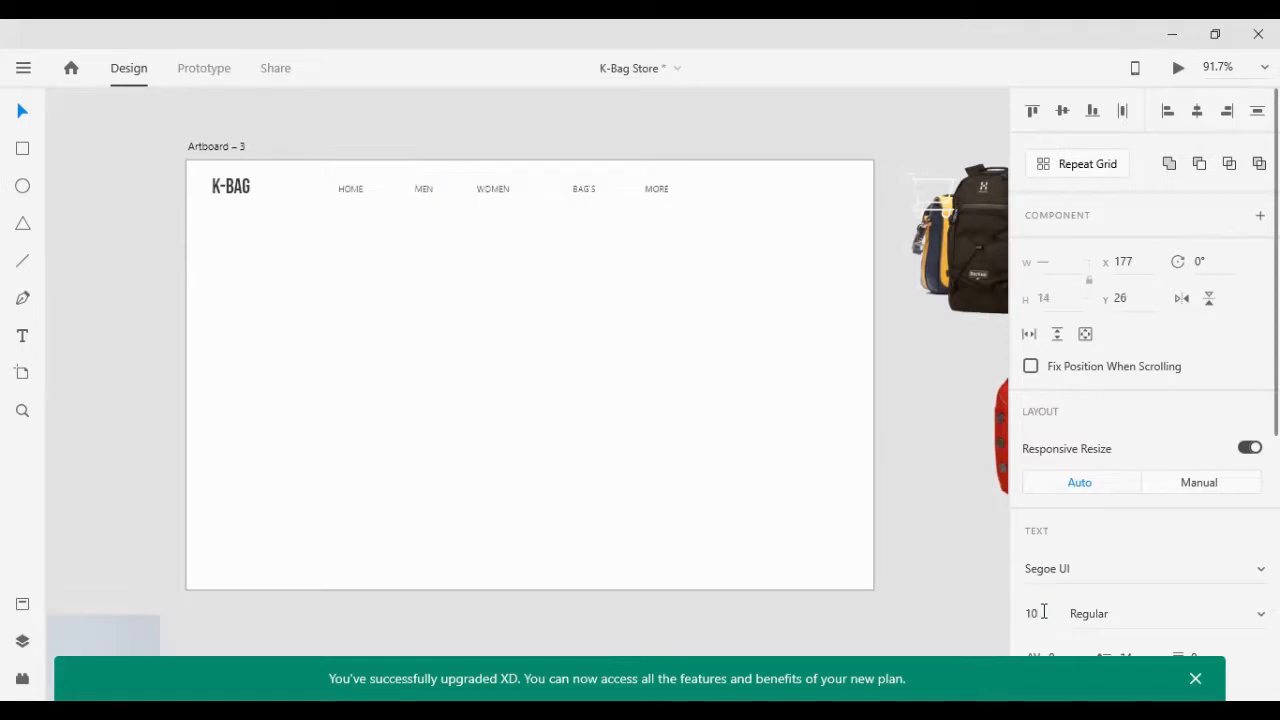
pyautogui.click(481, 304)
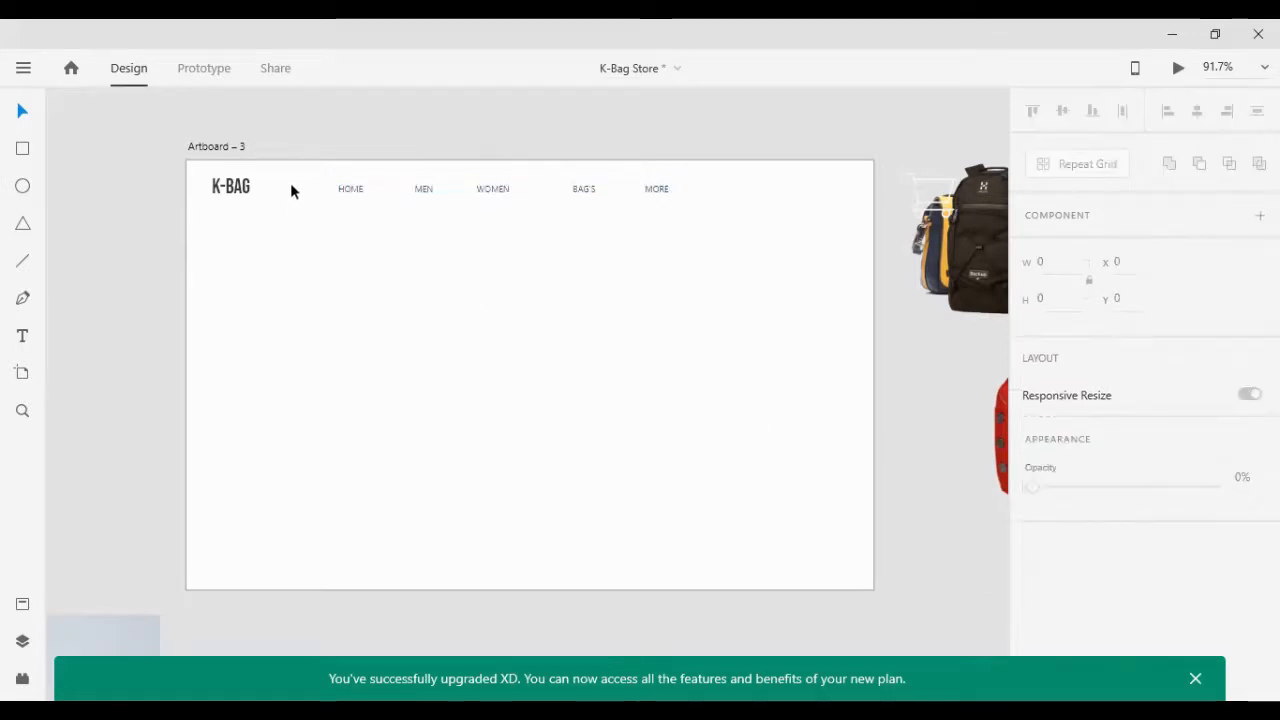
# Step: Shift HOME through BAG'S 20 px to the right, and HOME through WOMEN another 20 px, bringing HOME to X 217
pyautogui.moveTo(301, 171); pyautogui.dragTo(599, 225)
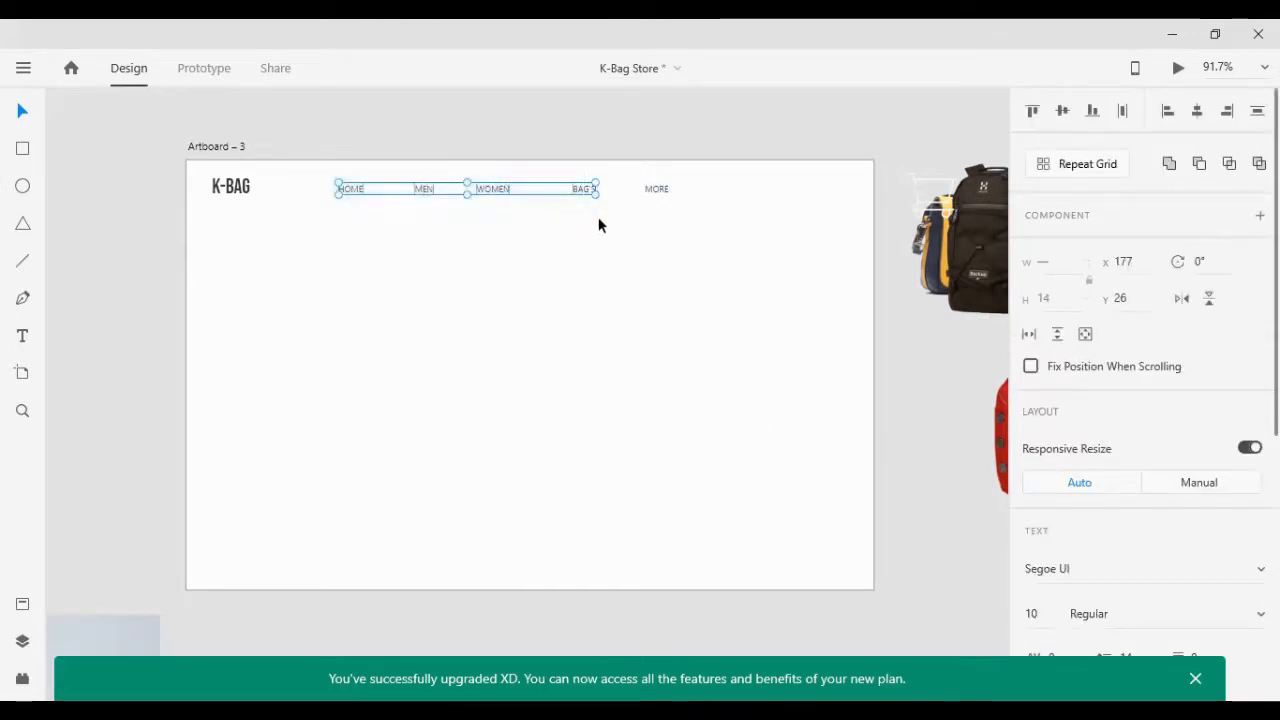
pyautogui.hotkey('shift', 'Right')
pyautogui.hotkey('shift', 'Right')
pyautogui.click(526, 250)
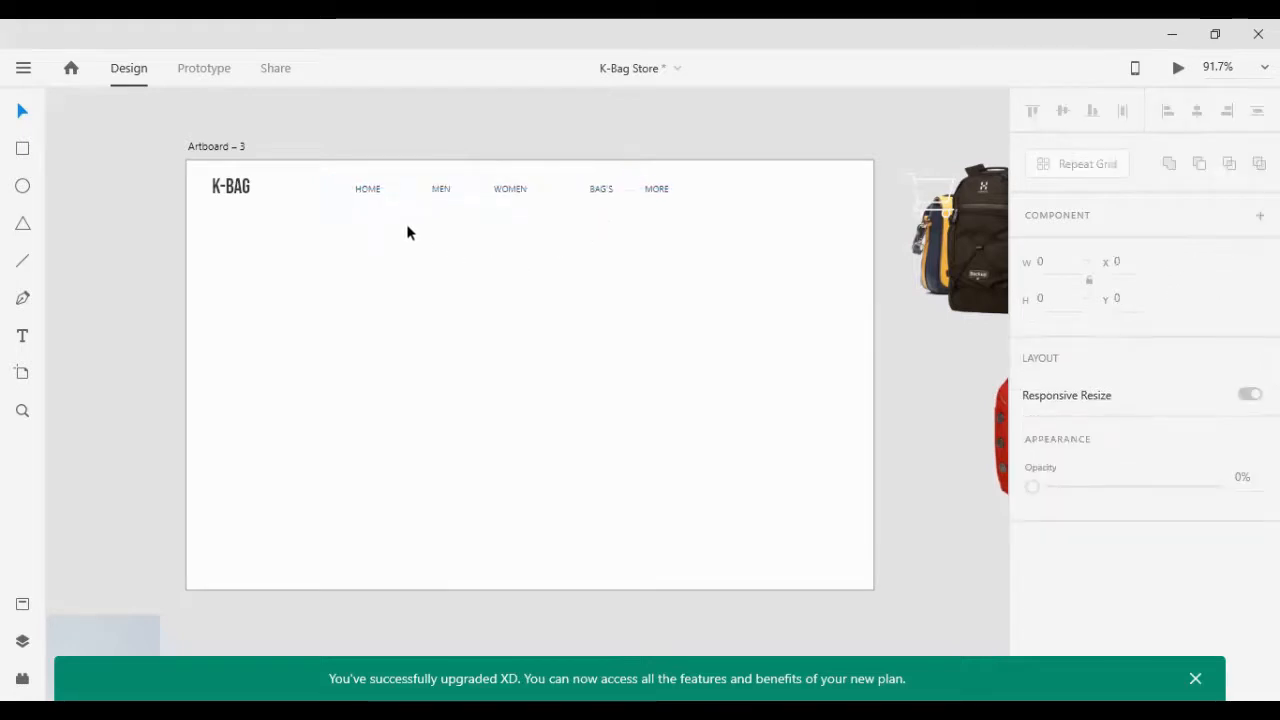
pyautogui.moveTo(310, 168); pyautogui.dragTo(530, 225)
pyautogui.hotkey('shift', 'Right')
pyautogui.hotkey('shift', 'Right')
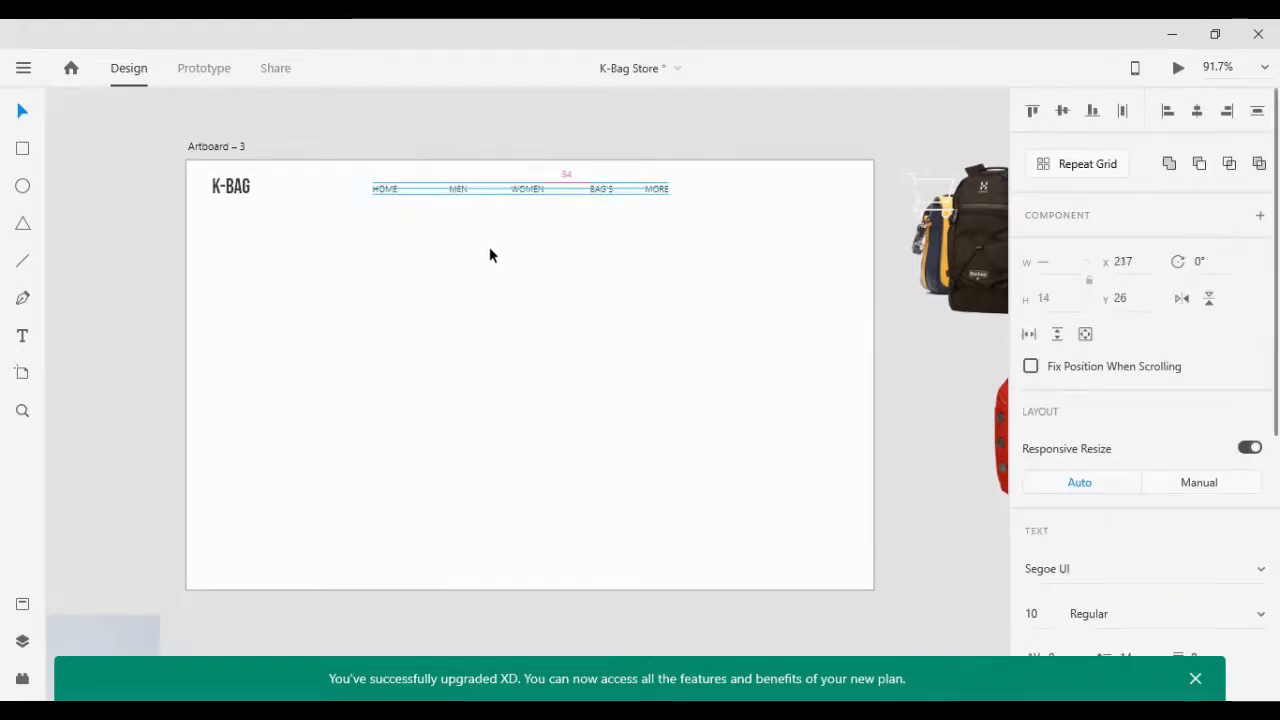
pyautogui.click(489, 246)
# Step: Shift HOME and MEN 20 px to the right, and HOME alone another 20 px, to X 257
pyautogui.moveTo(346, 169); pyautogui.dragTo(481, 235)
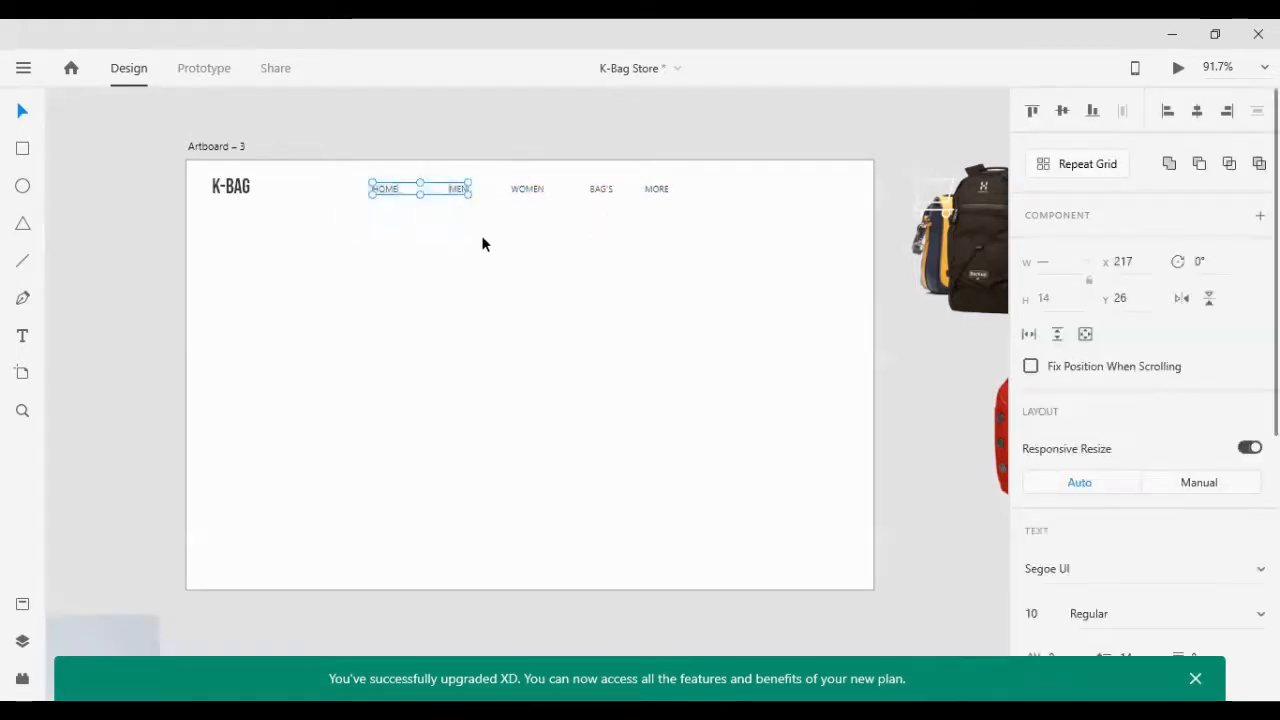
pyautogui.hotkey('shift', 'Right')
pyautogui.hotkey('shift', 'Right')
pyautogui.click(469, 249)
pyautogui.moveTo(341, 170); pyautogui.dragTo(418, 218)
pyautogui.hotkey('shift', 'Right')
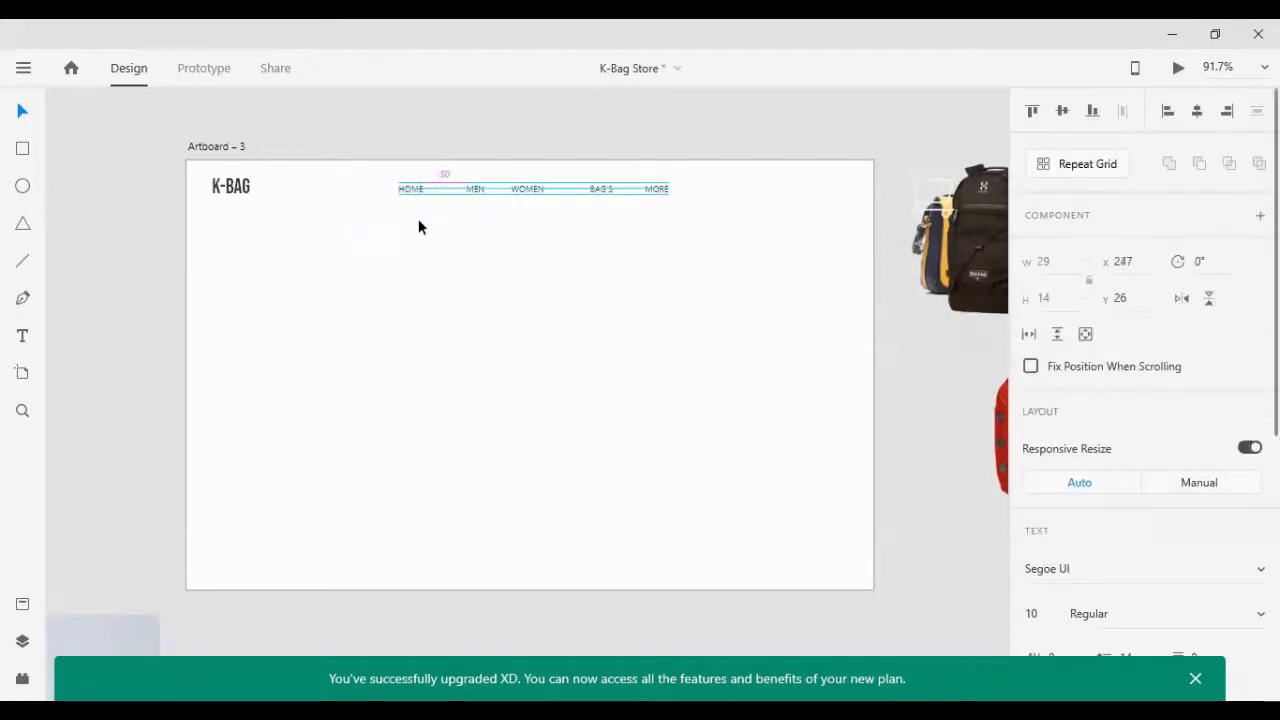
pyautogui.hotkey('shift', 'Right')
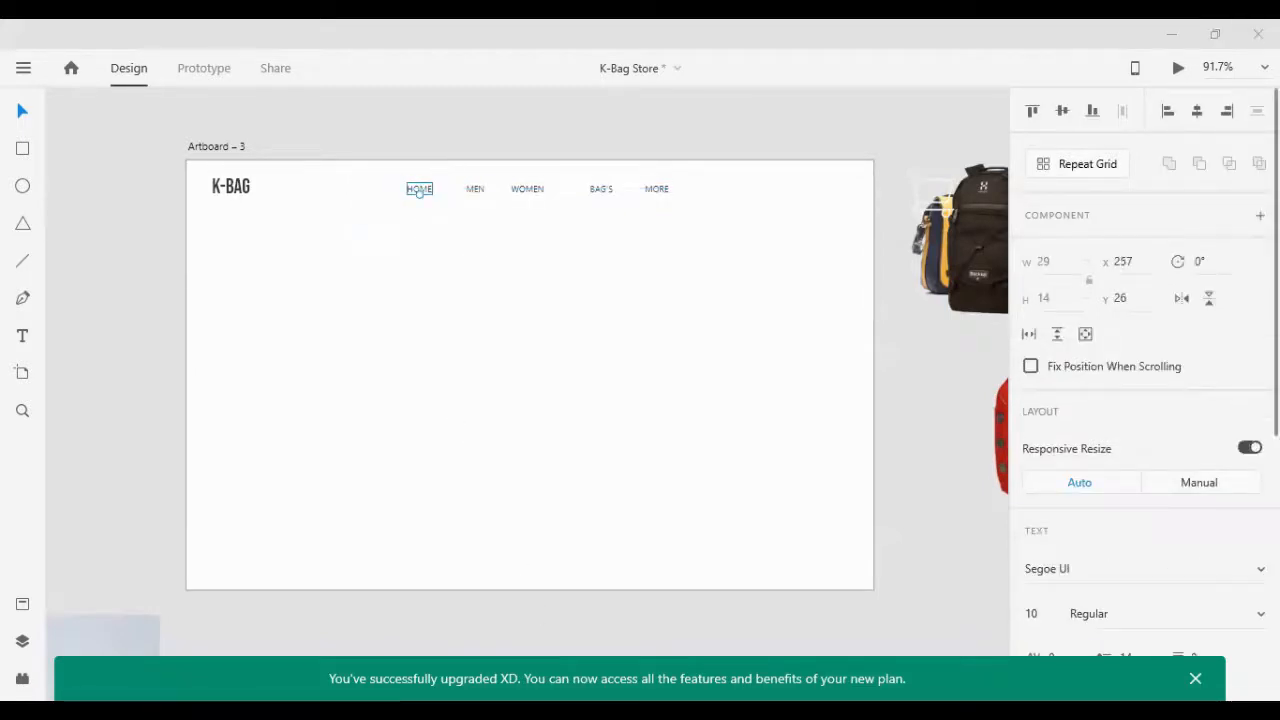
pyautogui.click(410, 208)
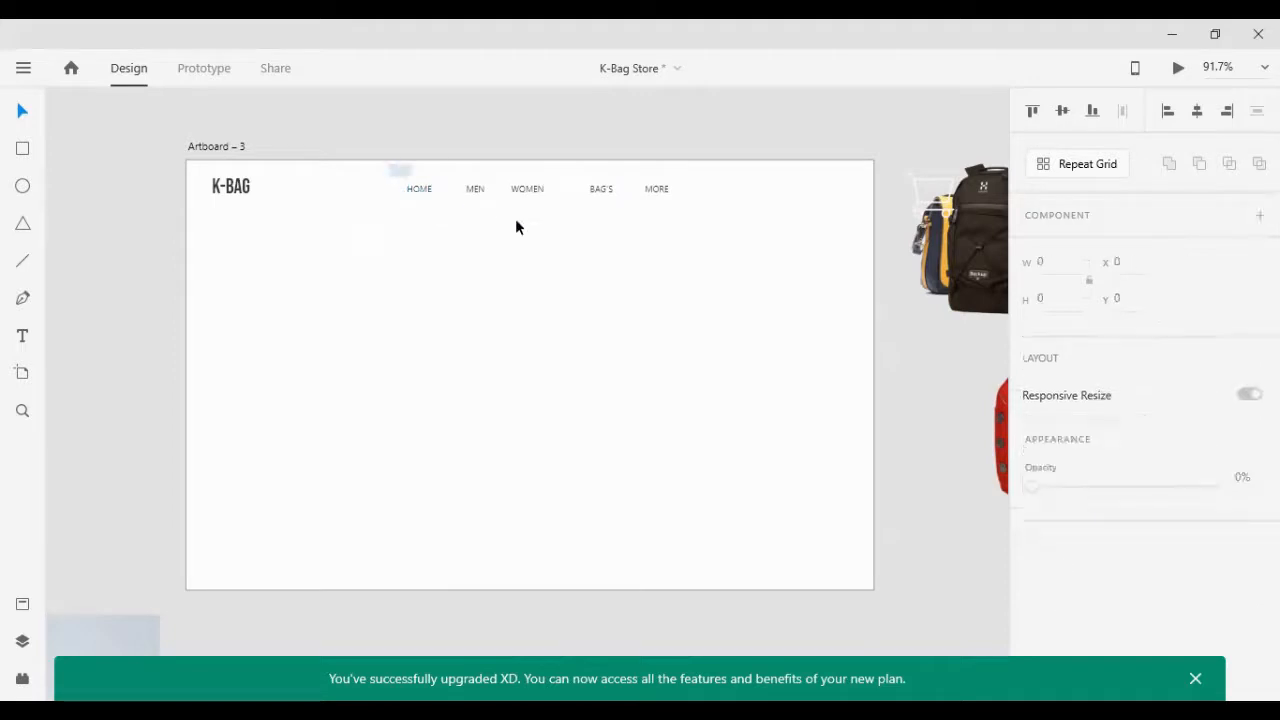
# Step: Distribute the five labels HOME to MORE evenly in the horizontal direction
pyautogui.moveTo(391, 166); pyautogui.dragTo(697, 208)
pyautogui.click(1122, 111)
pyautogui.click(489, 292)
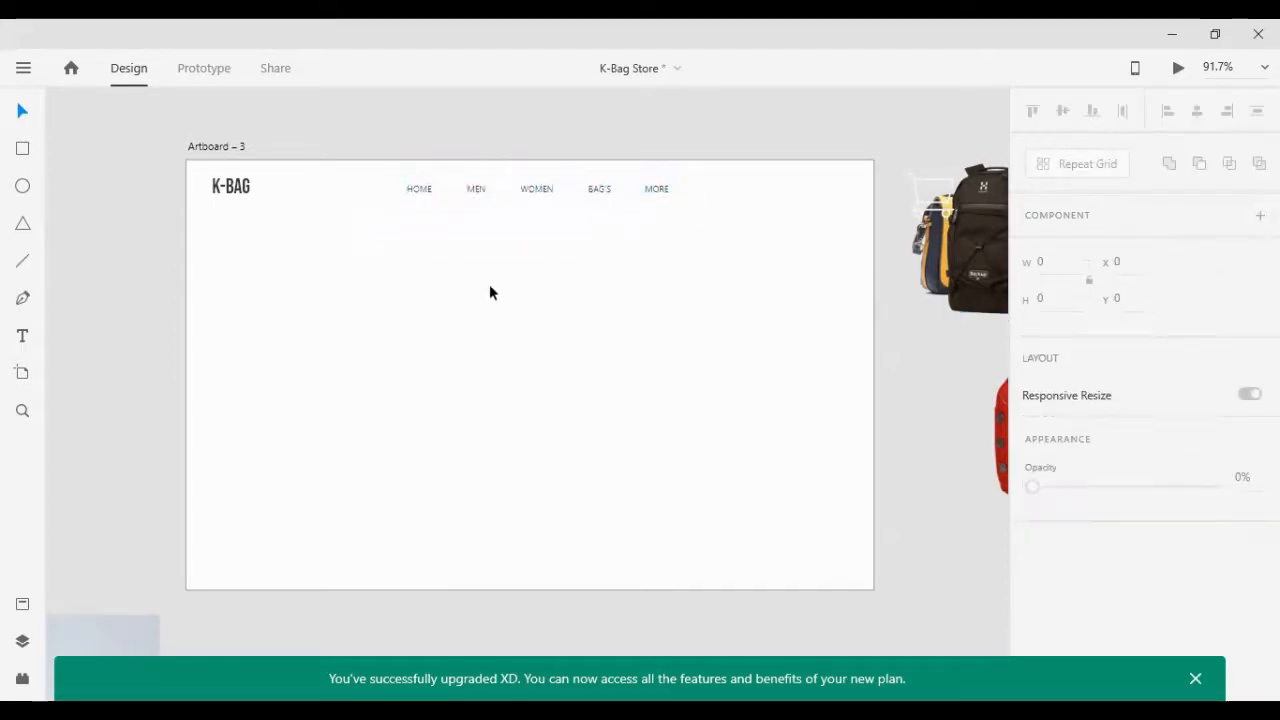
# Step: Nudge HOME through BAG'S and HOME through WOMEN slightly to the left, bringing HOME to about X 252
pyautogui.moveTo(371, 172); pyautogui.dragTo(614, 216)
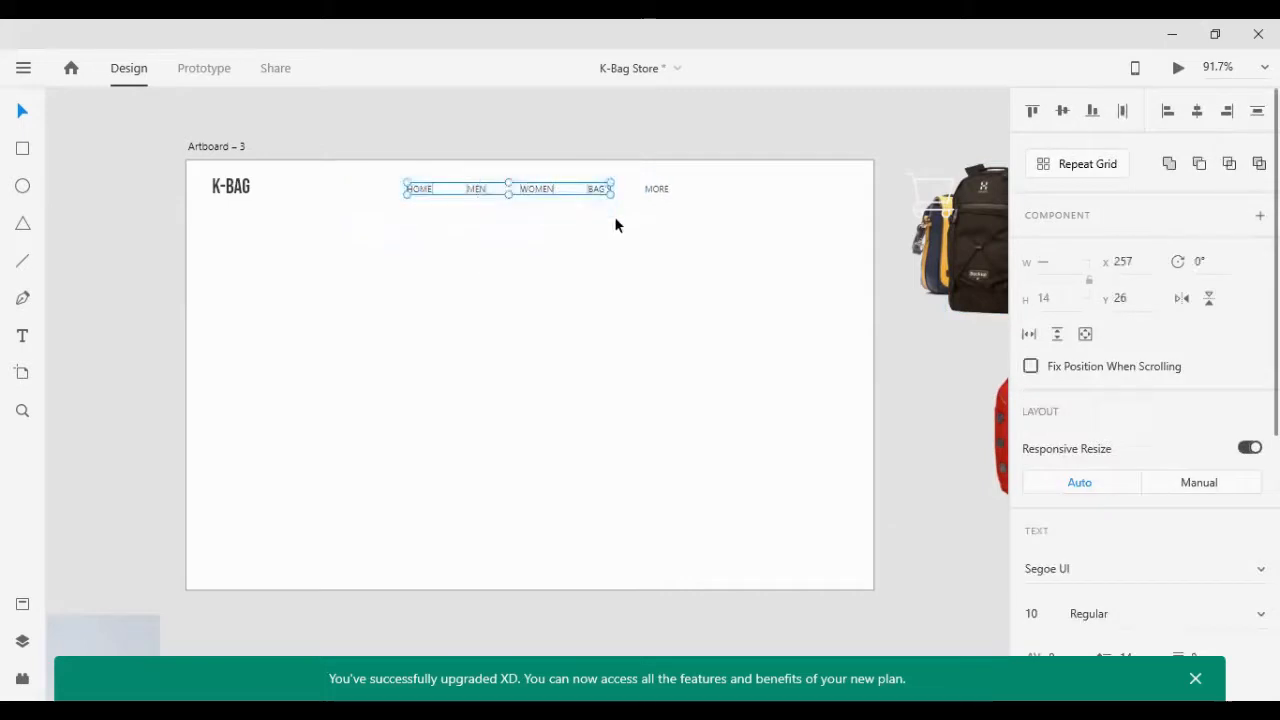
pyautogui.moveTo(438, 192); pyautogui.dragTo(436, 200)
pyautogui.moveTo(363, 168); pyautogui.dragTo(562, 248)
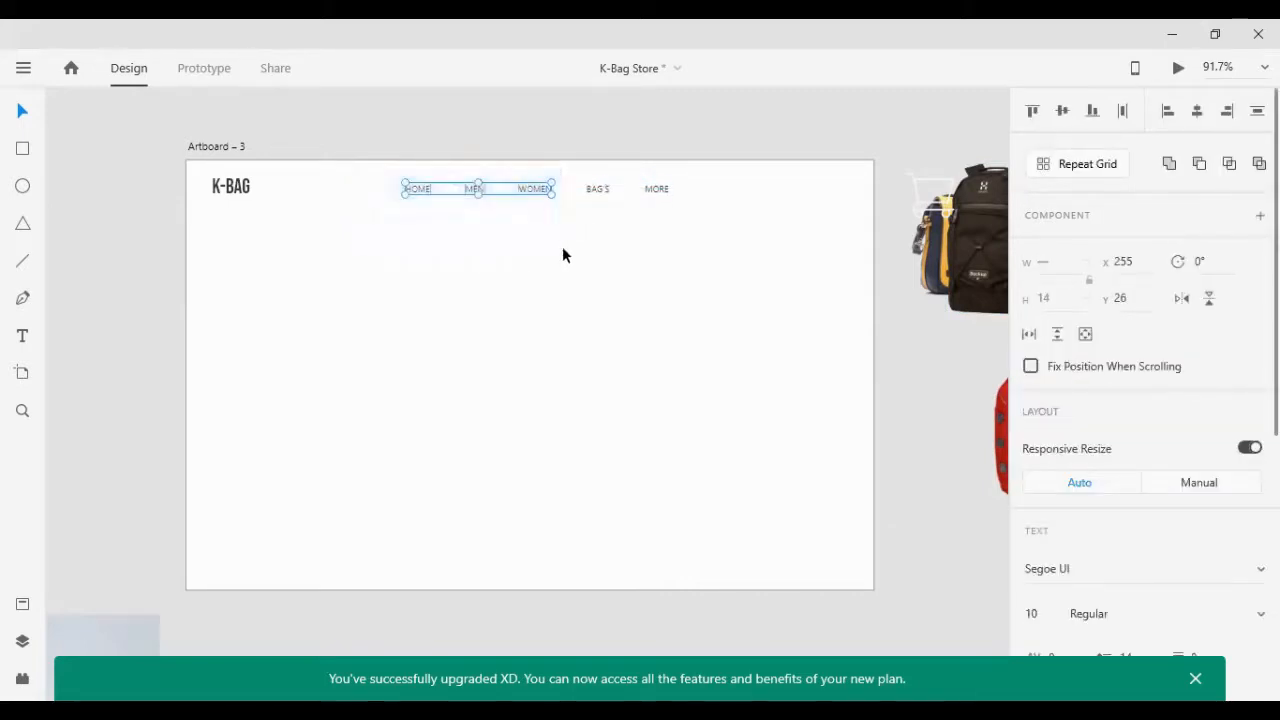
pyautogui.press('Left')
pyautogui.press('Left')
pyautogui.click(366, 176)
pyautogui.moveTo(345, 177); pyautogui.dragTo(480, 240)
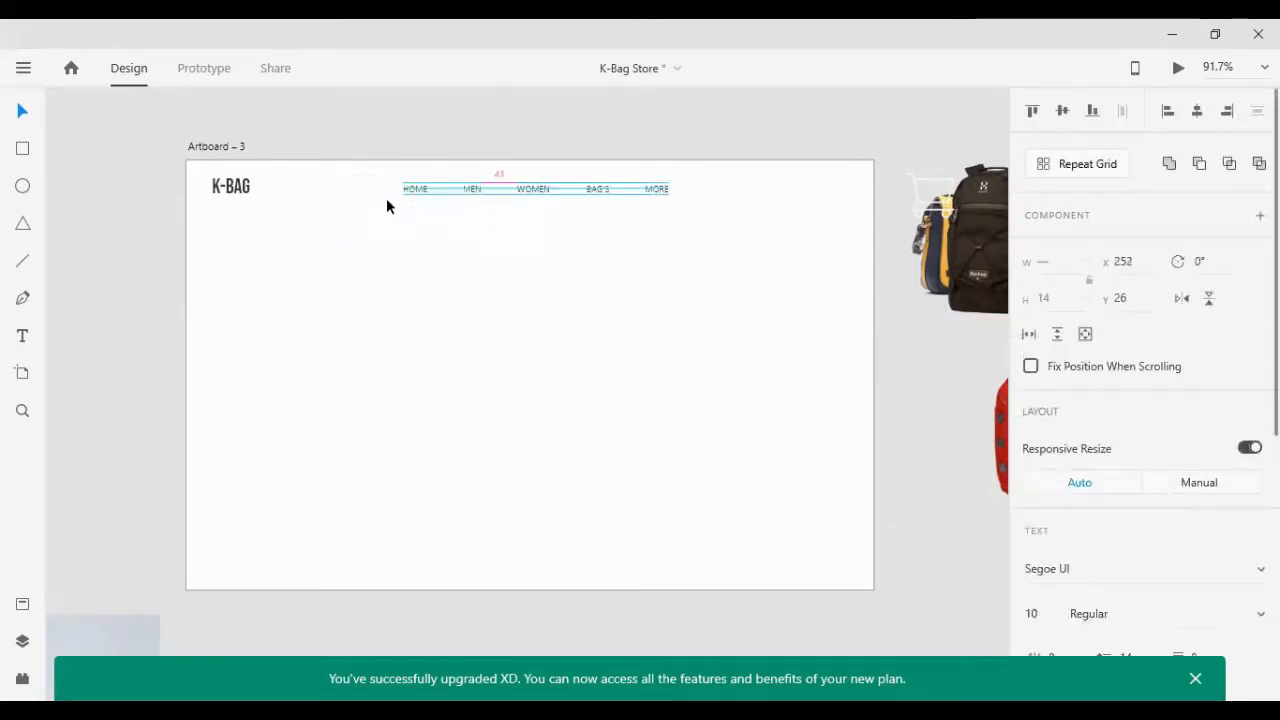
# Step: Nudge the start of the menu row left to X 250 and distribute the five labels horizontally again
pyautogui.moveTo(360, 177); pyautogui.dragTo(710, 210)
pyautogui.press('Left')
pyautogui.press('Left')
pyautogui.click(1122, 113)
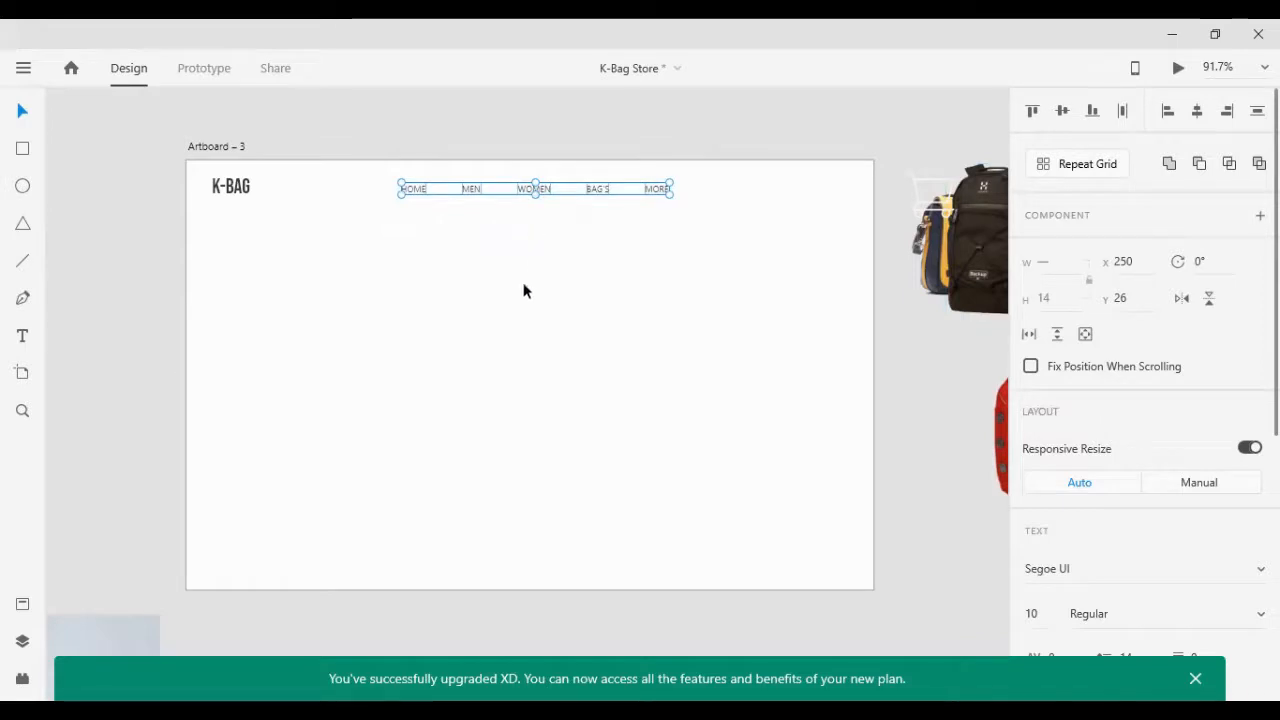
# Step: Group the five menu labels and align the group with the K-BAG logo on their vertical middles
pyautogui.hotkey('ctrl', 'g')
pyautogui.keyDown('shift'); pyautogui.click(248, 194); pyautogui.keyUp('shift')
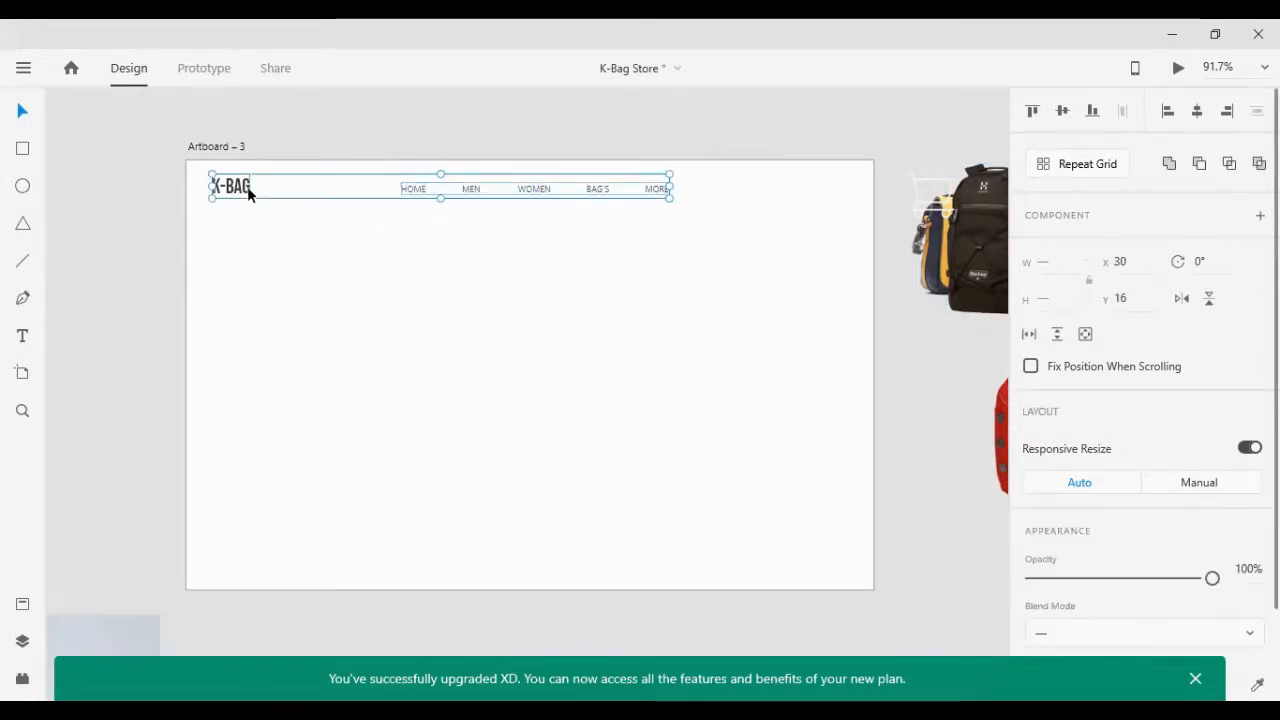
pyautogui.click(1063, 113)
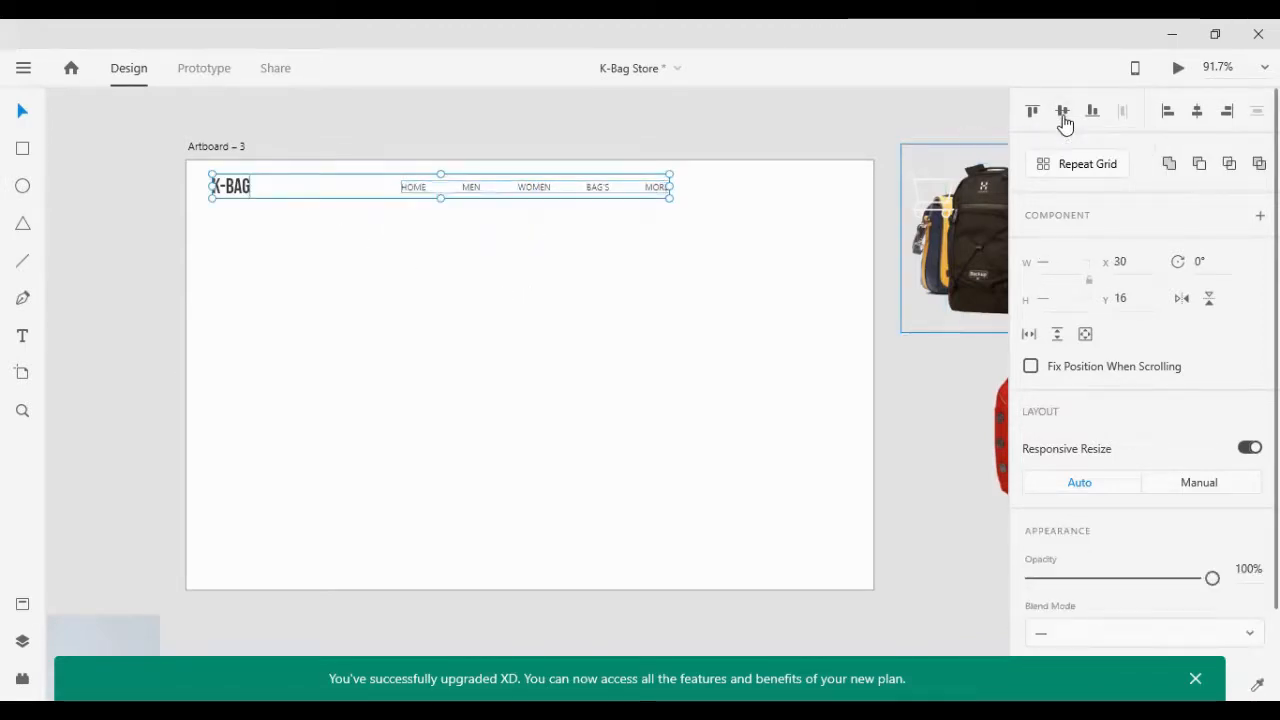
pyautogui.click(521, 276)
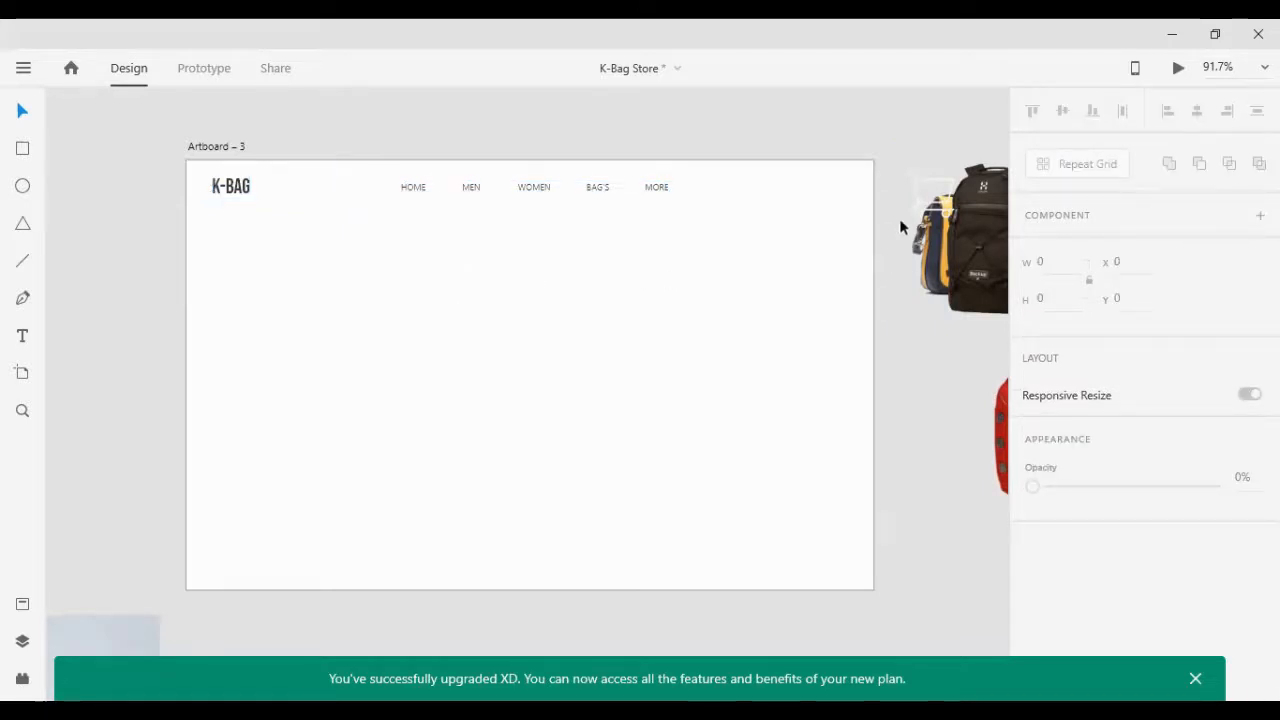
# Step: Move the black backpack and yellow bag images aside and place the white cart icon on the artboard at about X 670, Y 82
pyautogui.moveTo(965, 265); pyautogui.dragTo(1014, 257)
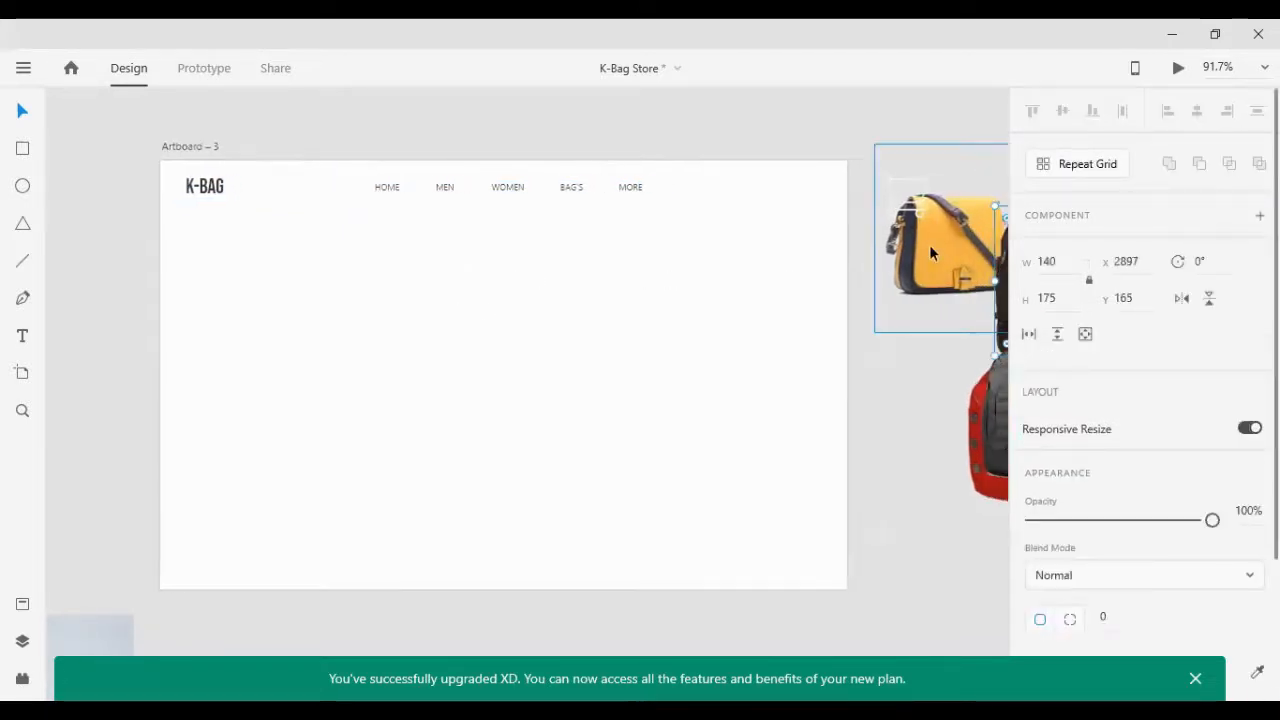
pyautogui.moveTo(931, 250); pyautogui.dragTo(984, 302)
pyautogui.moveTo(903, 199); pyautogui.dragTo(762, 255)
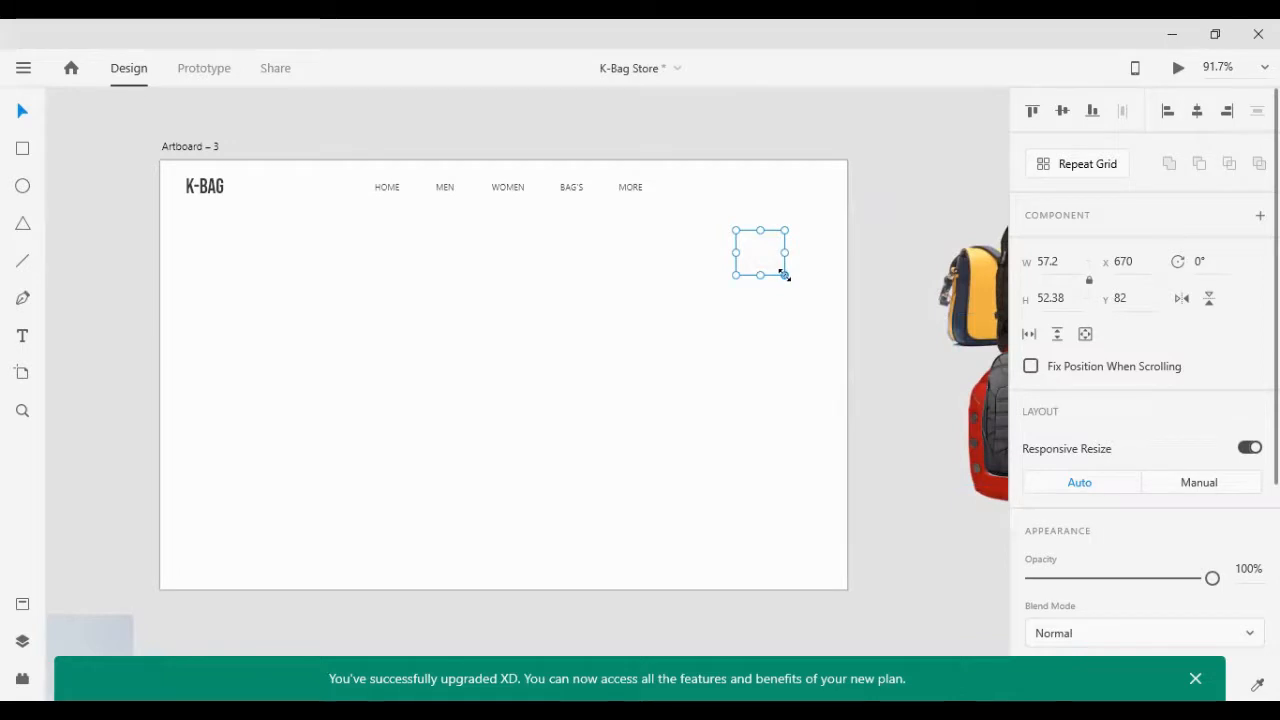
# Step: Shrink the white cart icon around its centre and reduce its proportional width to 7.84
pyautogui.press('alt')
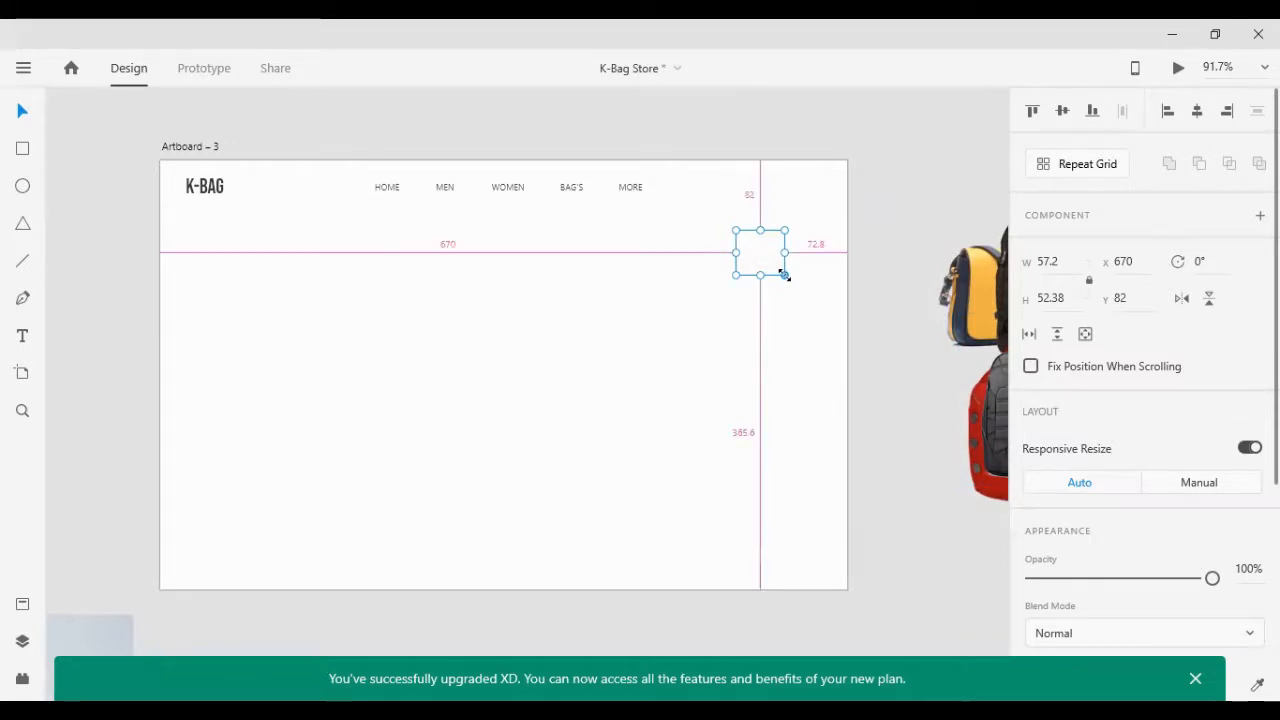
pyautogui.moveTo(784, 275); pyautogui.dragTo(760, 265)
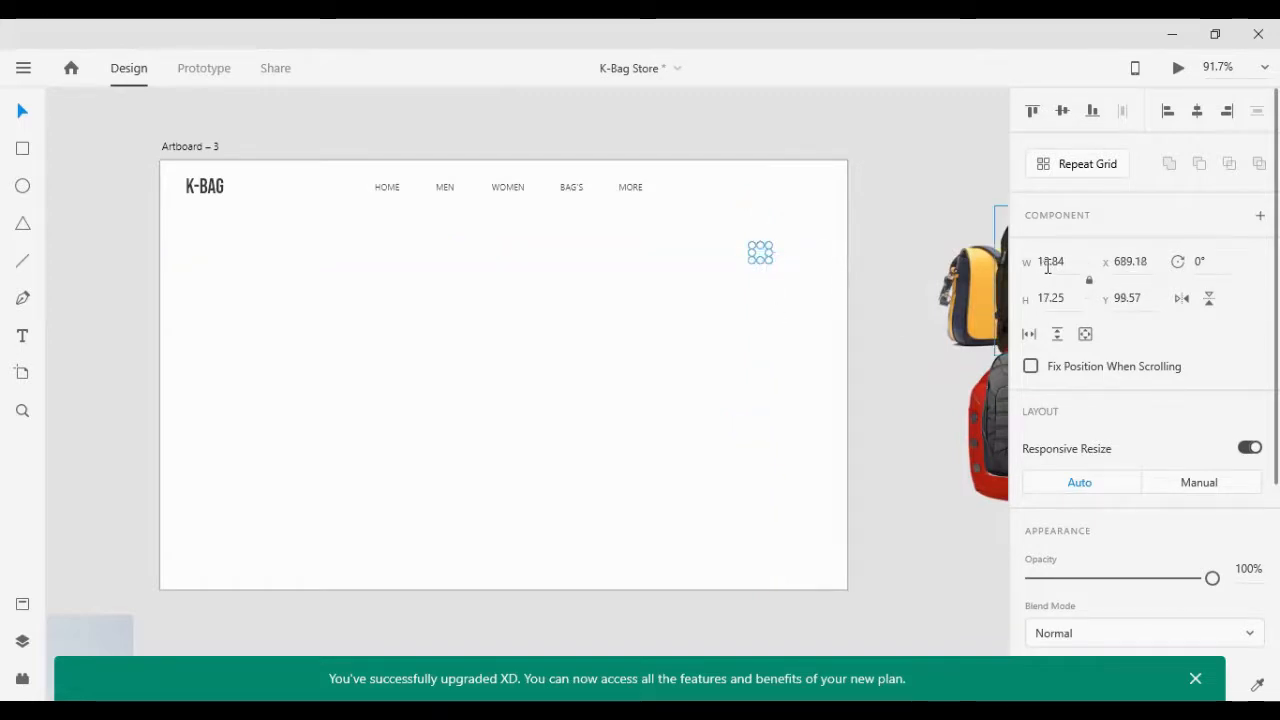
pyautogui.moveTo(1050, 261); pyautogui.dragTo(1010, 259)
pyautogui.write('7')
pyautogui.press('Return')
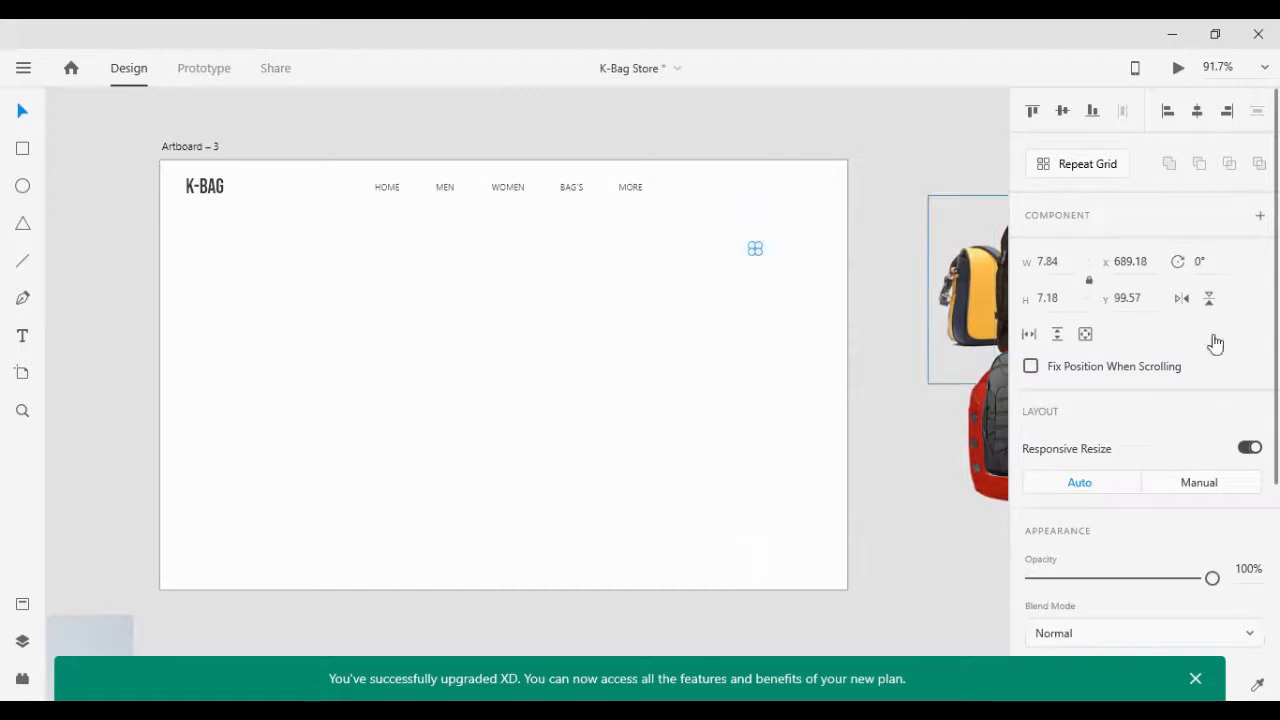
# Step: Reselect the tiny cart icon and increase its proportional width to 11.84
pyautogui.click(1061, 261)
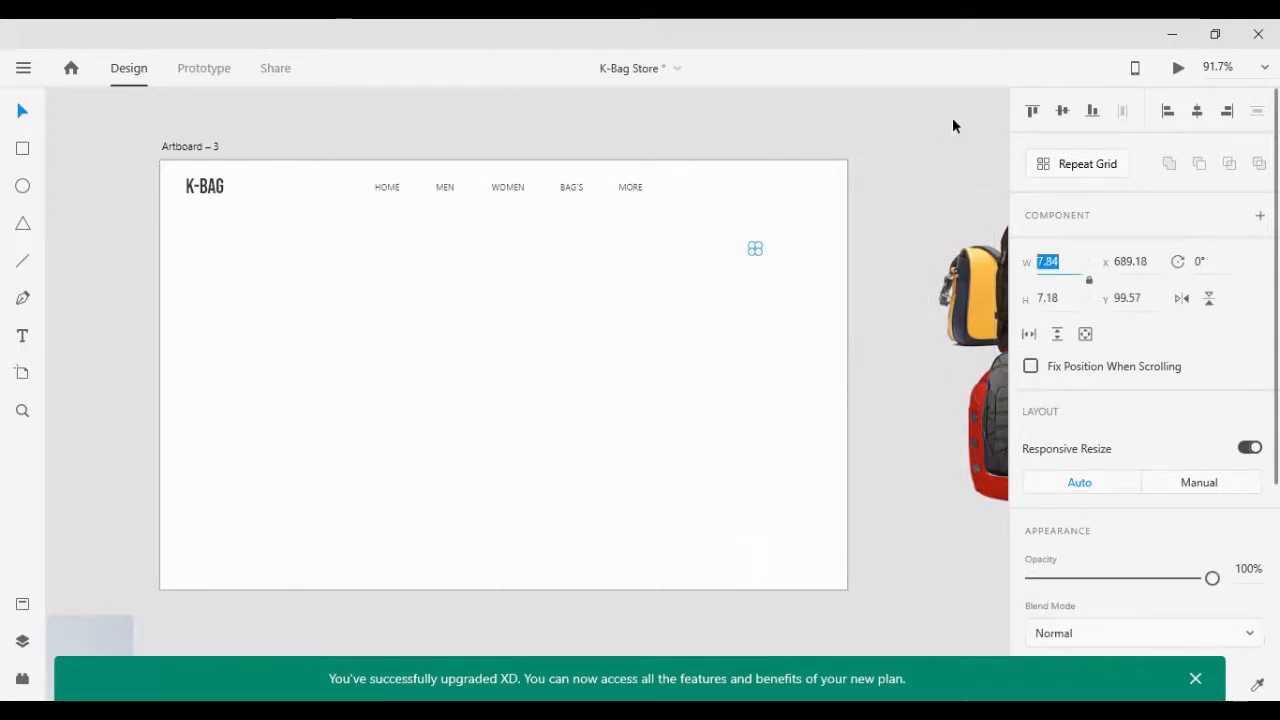
pyautogui.click(855, 242)
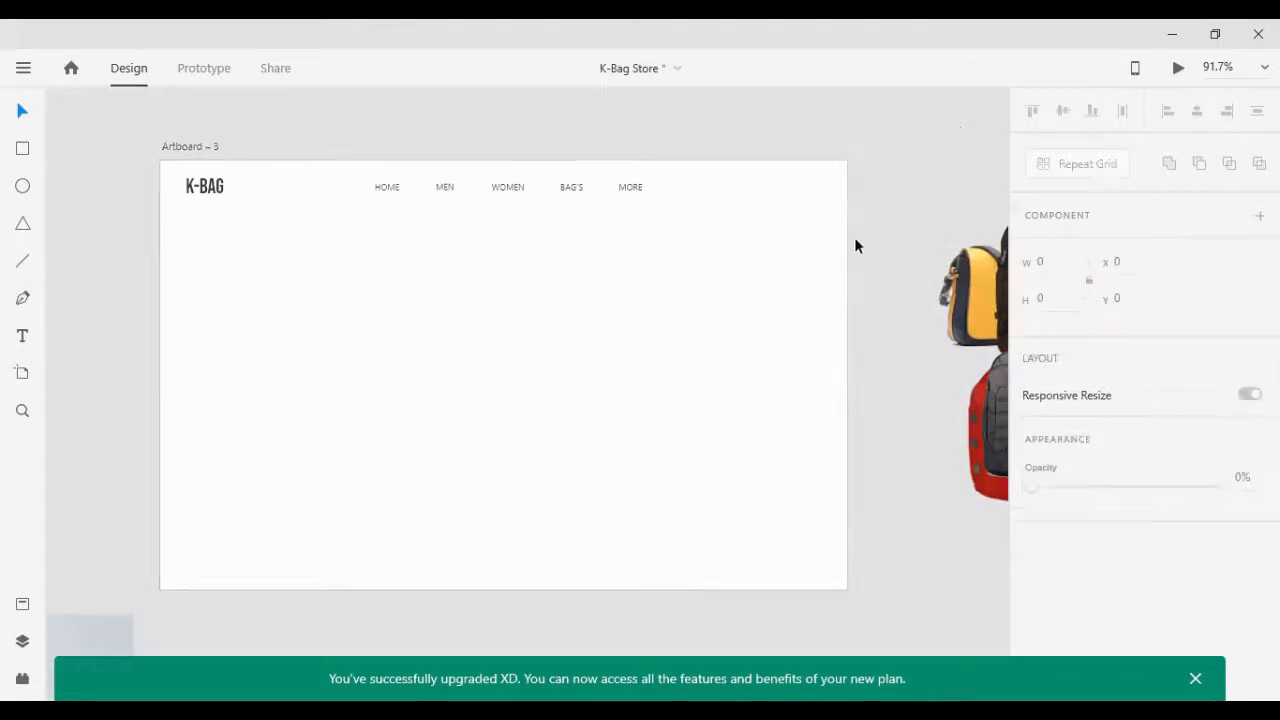
pyautogui.moveTo(706, 223); pyautogui.dragTo(792, 272)
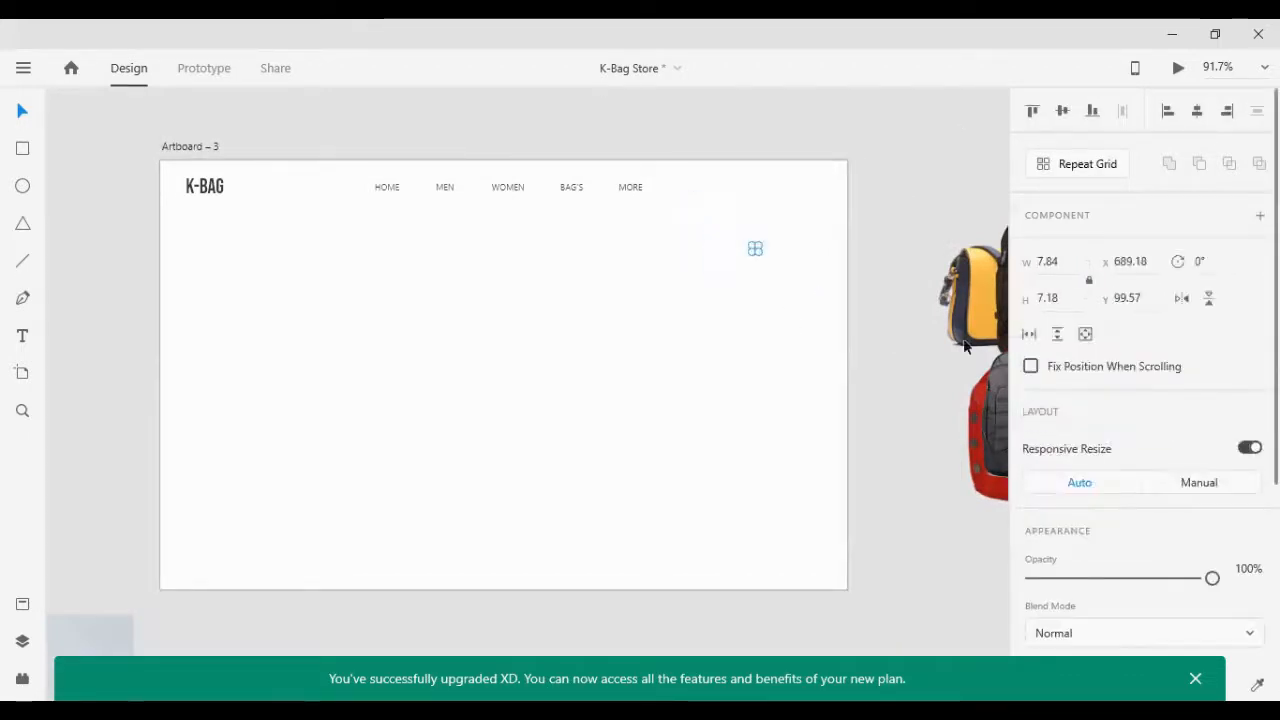
pyautogui.click(1070, 264)
pyautogui.write('9.84')
pyautogui.press('Return')
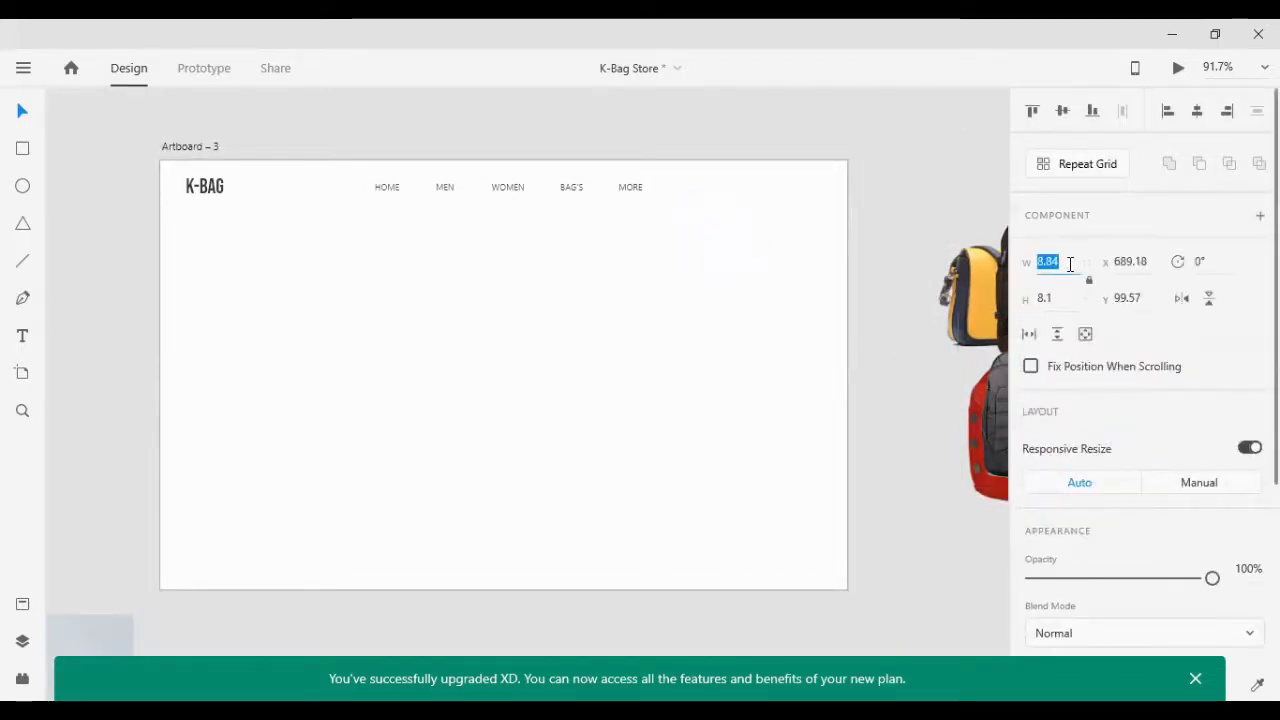
pyautogui.write('11.84')
pyautogui.press('Return')
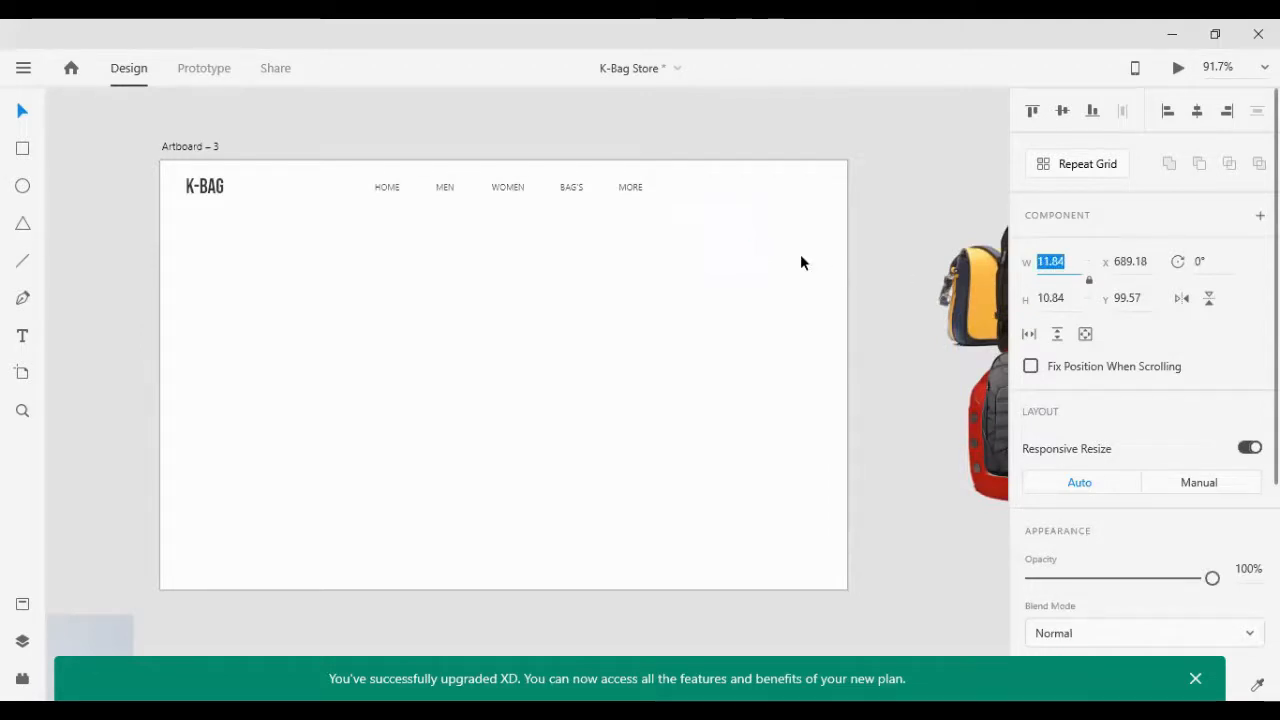
# Step: Enlarge the white cart icon in increments to a width of about 36, keeping its proportions
pyautogui.press('Up')
pyautogui.press('Up')
pyautogui.press('Up')
pyautogui.press('Up')
pyautogui.press('Up')
pyautogui.press('Up')
pyautogui.press('Up')
pyautogui.press('Up')
pyautogui.press('Up')
pyautogui.press('Up')
pyautogui.press('Up')
pyautogui.press('Up')
pyautogui.press('Up')
pyautogui.press('Up')
pyautogui.press('Up')
pyautogui.press('Up')
pyautogui.press('Up')
pyautogui.press('Up')
pyautogui.press('Up')
pyautogui.press('Up')
pyautogui.press('Down')
pyautogui.press('Down')
pyautogui.press('Down')
pyautogui.press('Down')
pyautogui.press('Down')
pyautogui.press('Down')
pyautogui.press('Down')
pyautogui.press('Down')
pyautogui.press('Down')
pyautogui.press('Down')
pyautogui.press('Down')
pyautogui.press('Down')
pyautogui.press('Down')
pyautogui.press('Down')
pyautogui.press('Down')
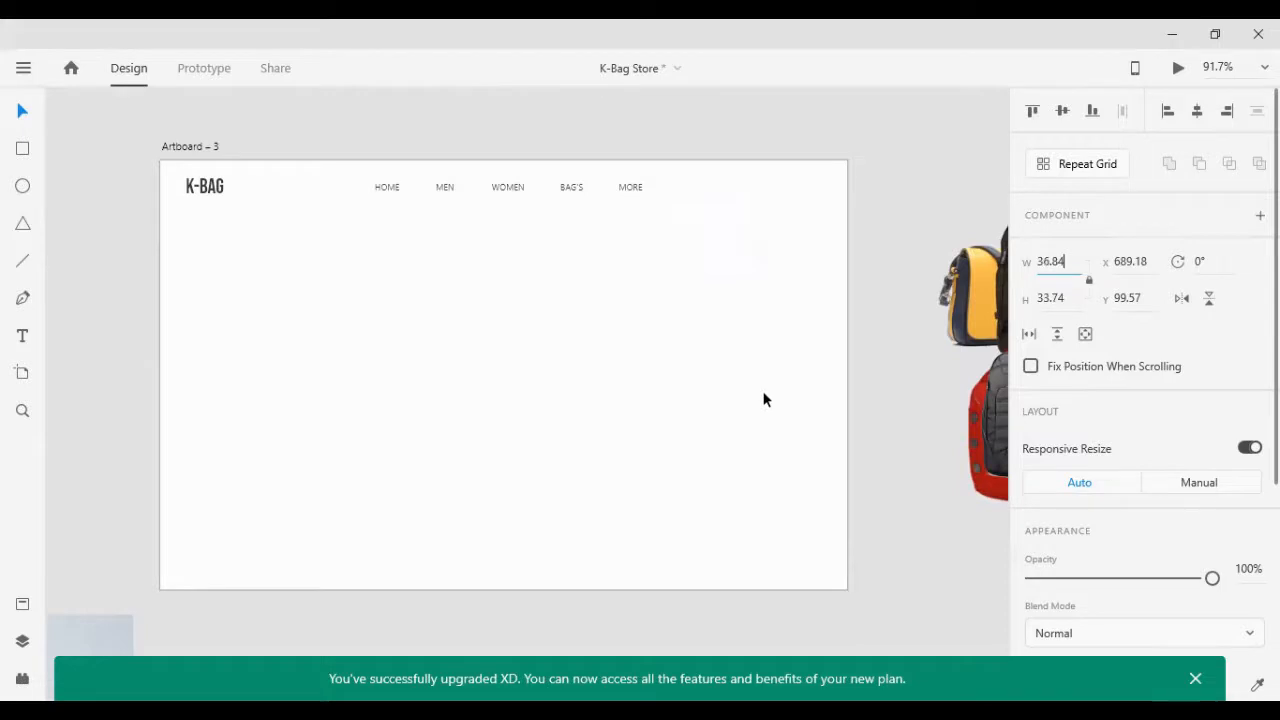
pyautogui.press('Down')
pyautogui.press('Down')
pyautogui.click(781, 353)
# Step: Draw a 40 by 40 px circle over the cart icon at about X 681, Y 77
pyautogui.click(22, 186)
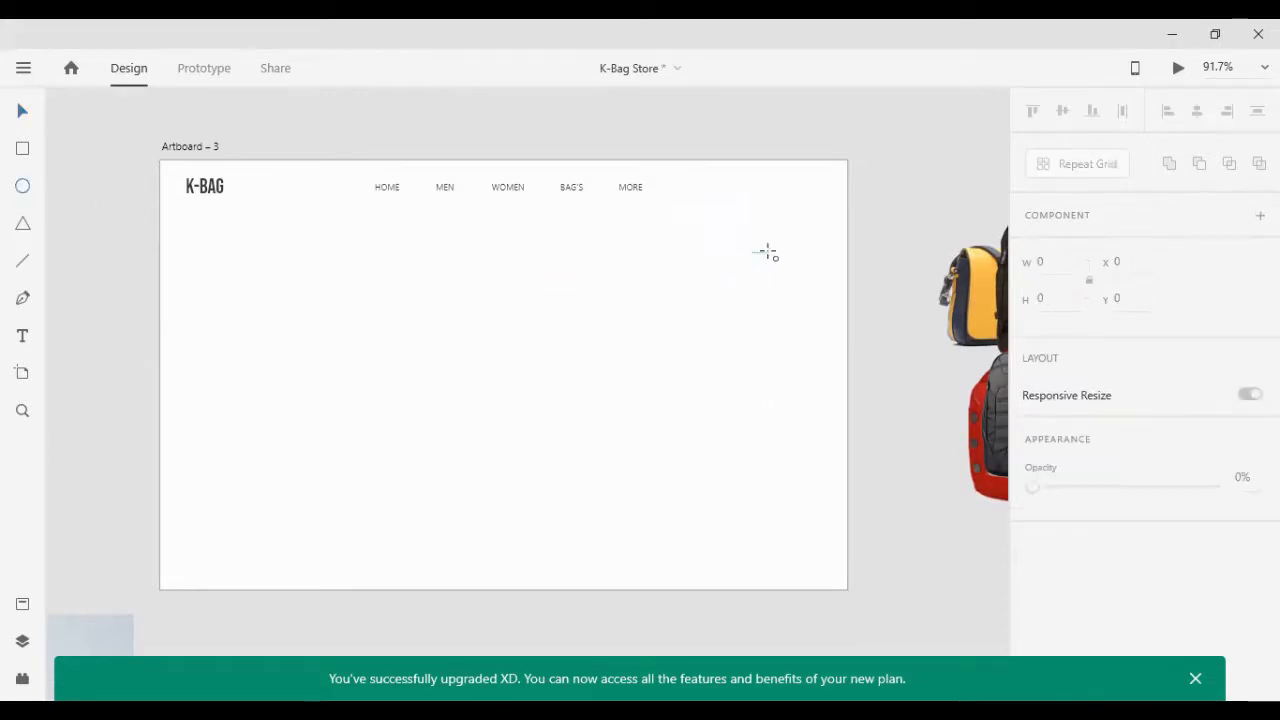
pyautogui.moveTo(745, 228); pyautogui.dragTo(783, 263)
pyautogui.click(23, 106)
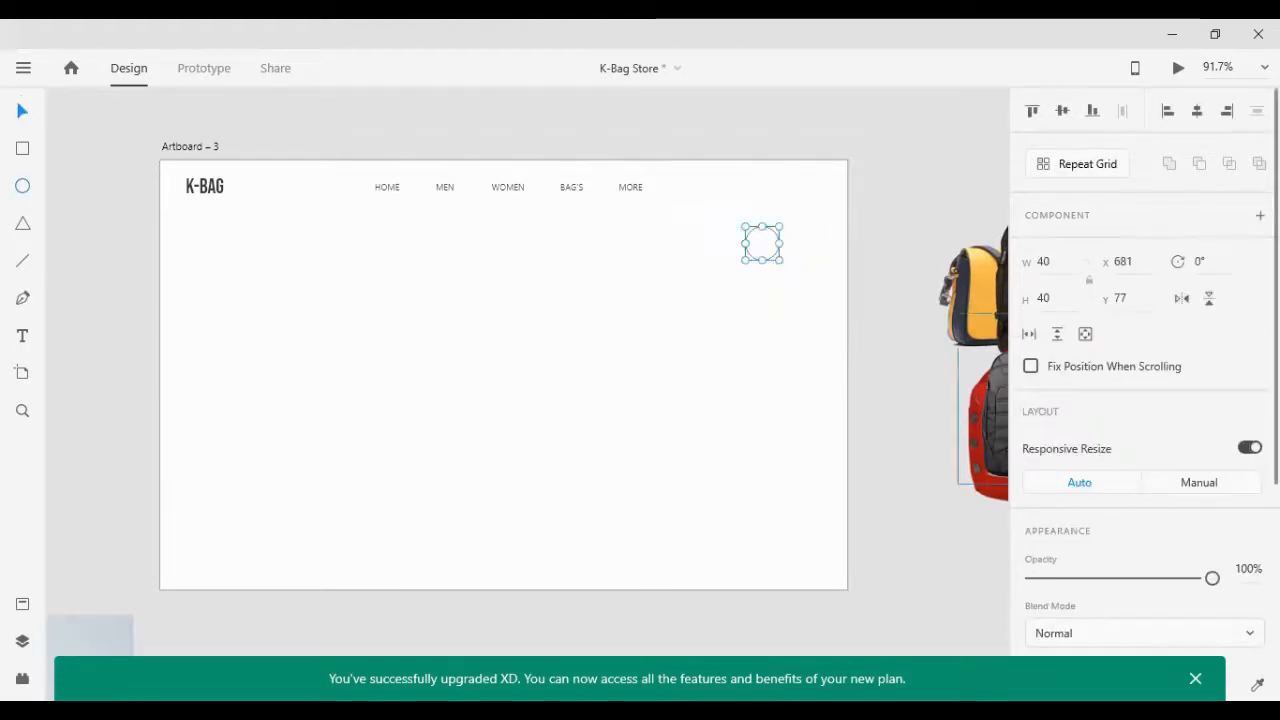
# Step: Fill the circle over the cart icon with the saved dark grey colour swatch
pyautogui.scroll(-5, 1126, 465)
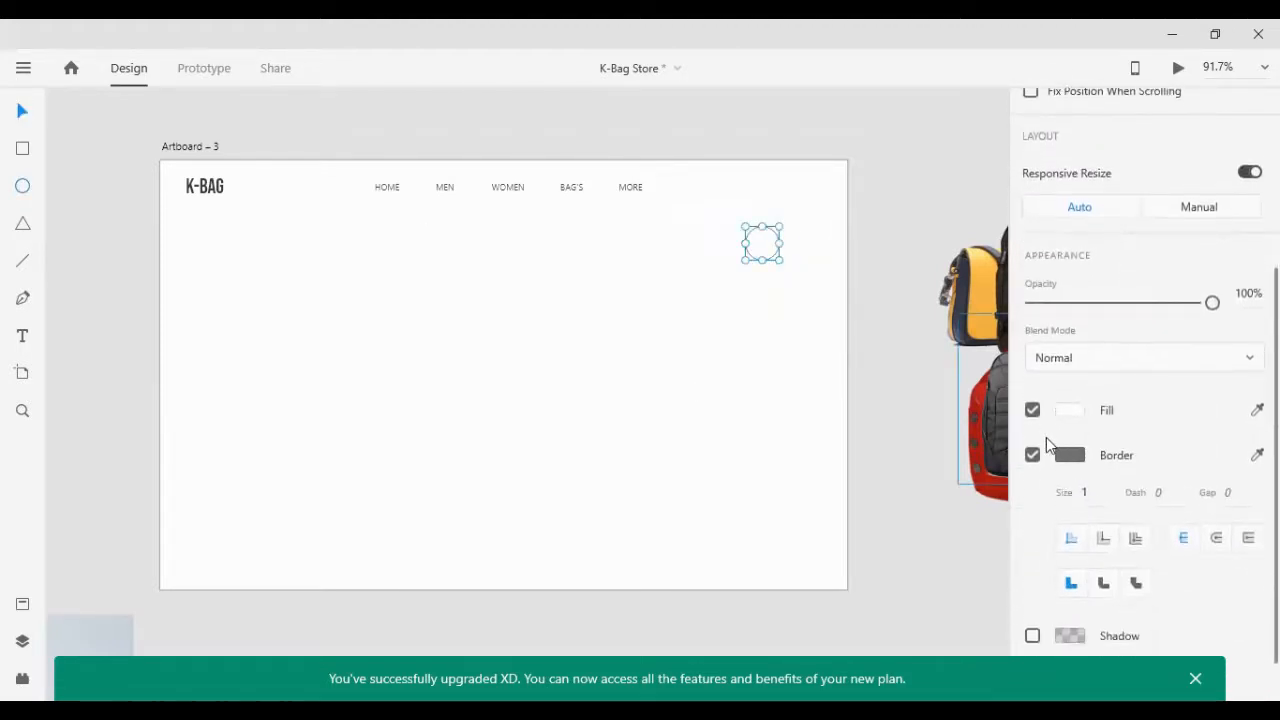
pyautogui.click(1071, 411)
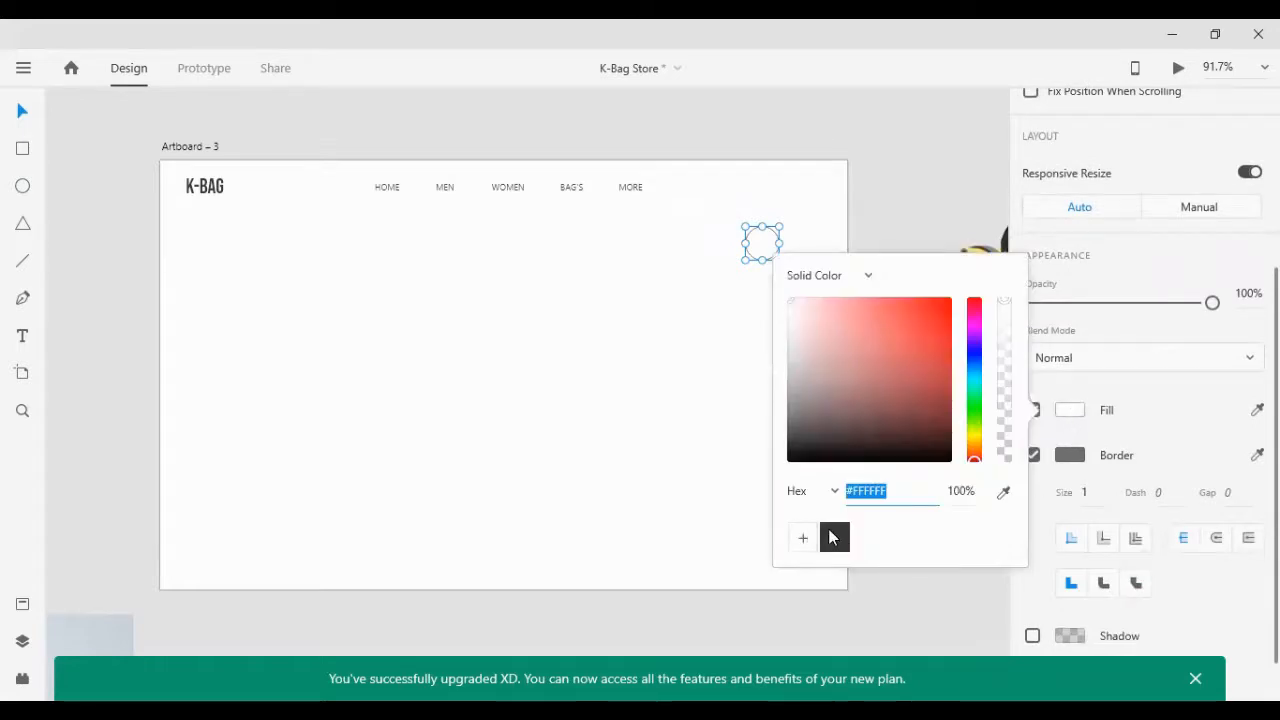
pyautogui.click(832, 535)
pyautogui.click(1134, 447)
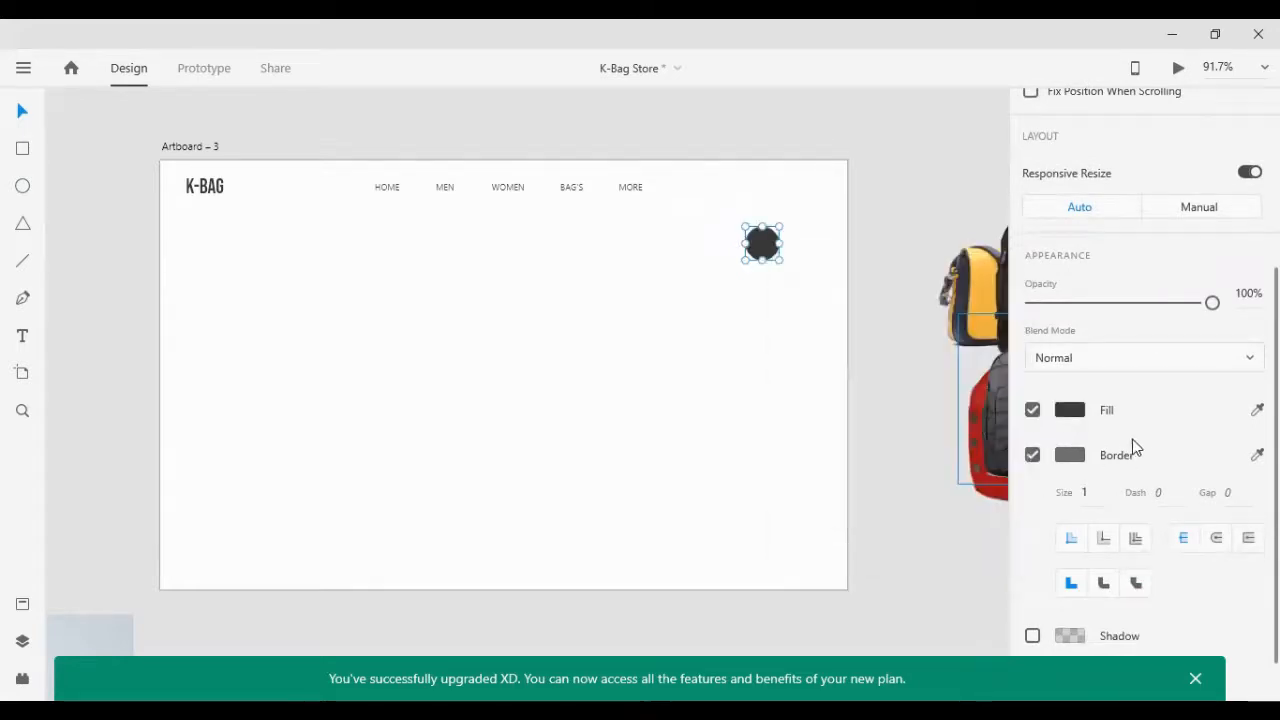
# Step: Remove the dark circle's border and centre the white cart icon on the circle
pyautogui.click(1033, 456)
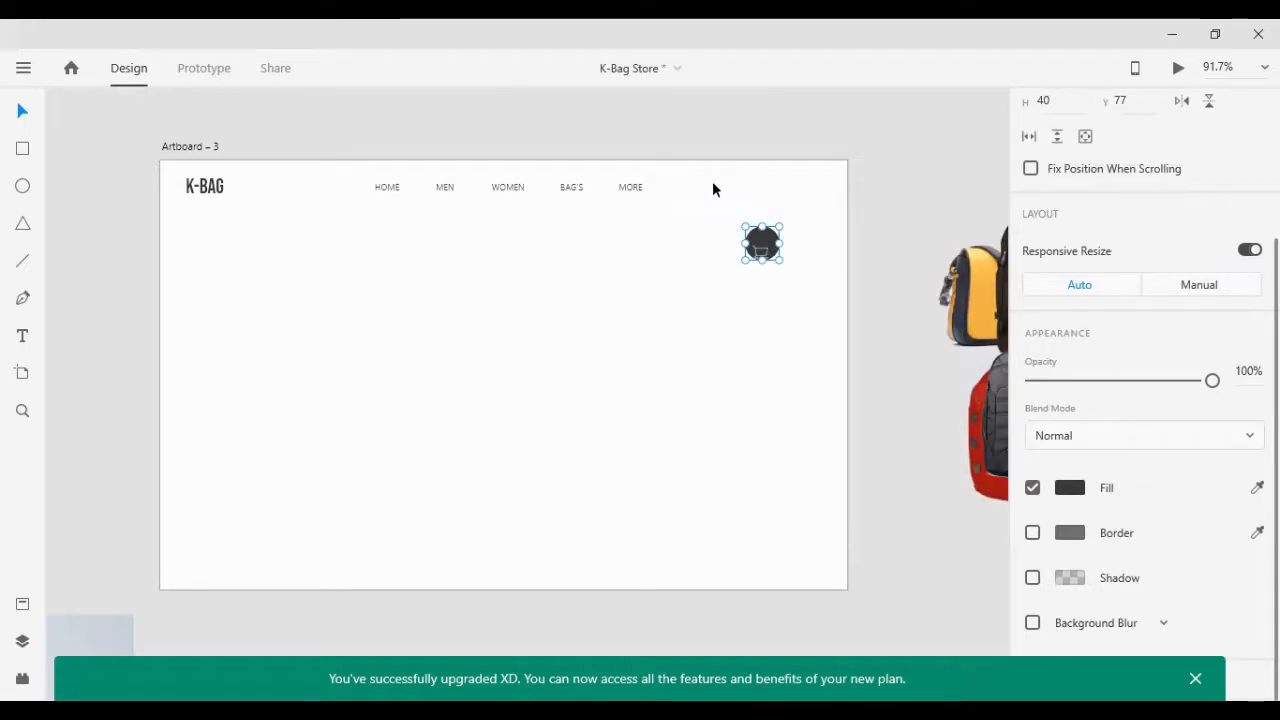
pyautogui.moveTo(719, 193); pyautogui.dragTo(806, 325)
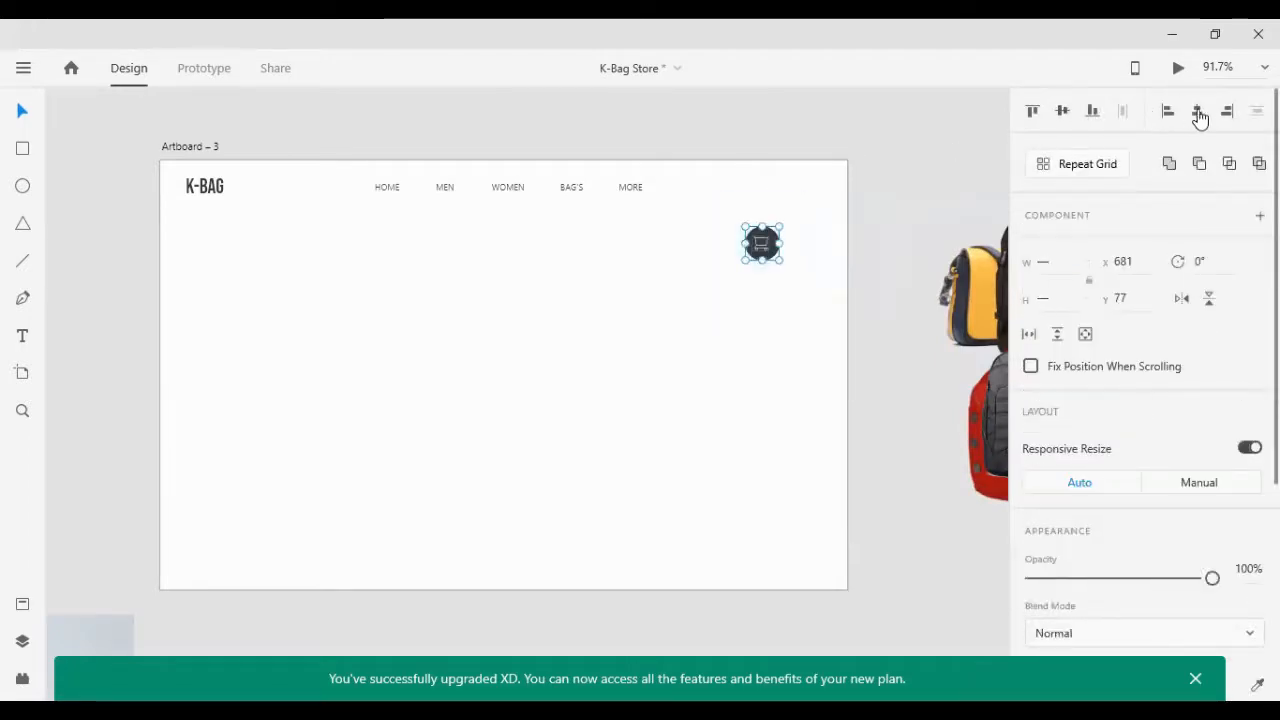
pyautogui.click(756, 391)
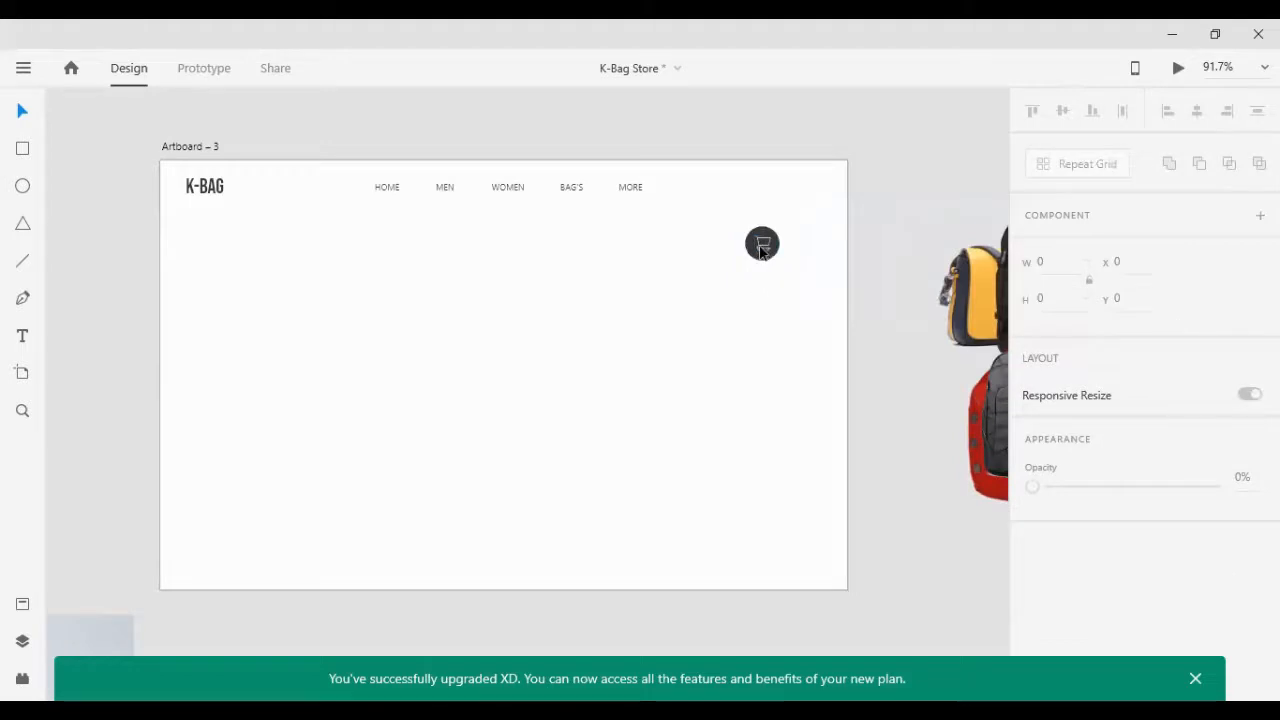
# Step: Reduce the cart icon's width to 14.84 in increments, keeping its proportions
pyautogui.click(762, 252)
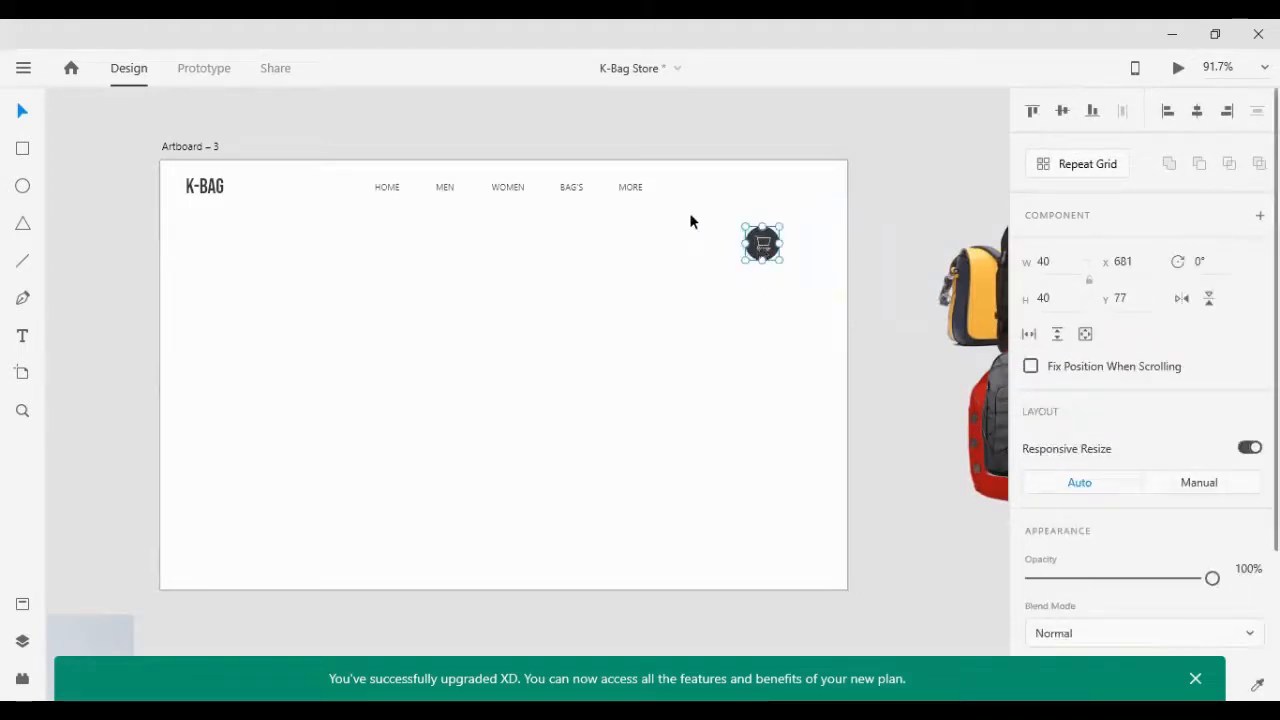
pyautogui.doubleClick(752, 252)
pyautogui.click(1068, 261)
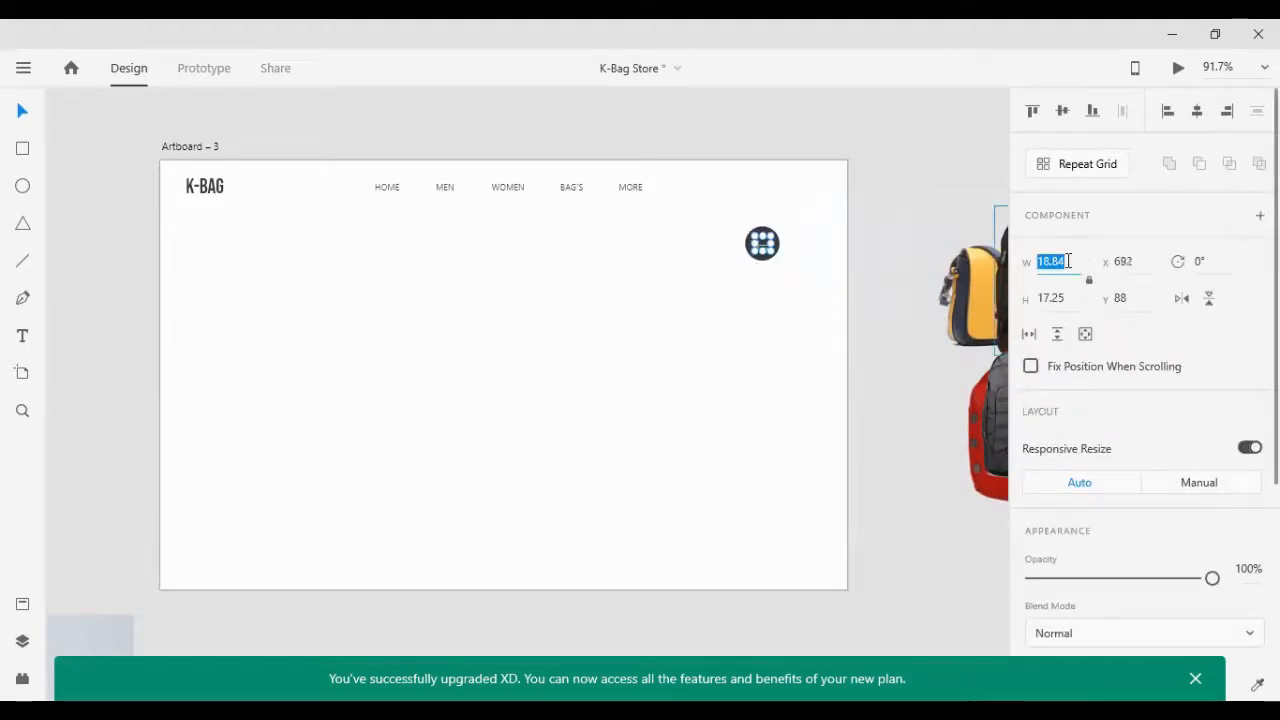
pyautogui.press('Down')
pyautogui.press('Down')
pyautogui.press('Down')
pyautogui.press('Down')
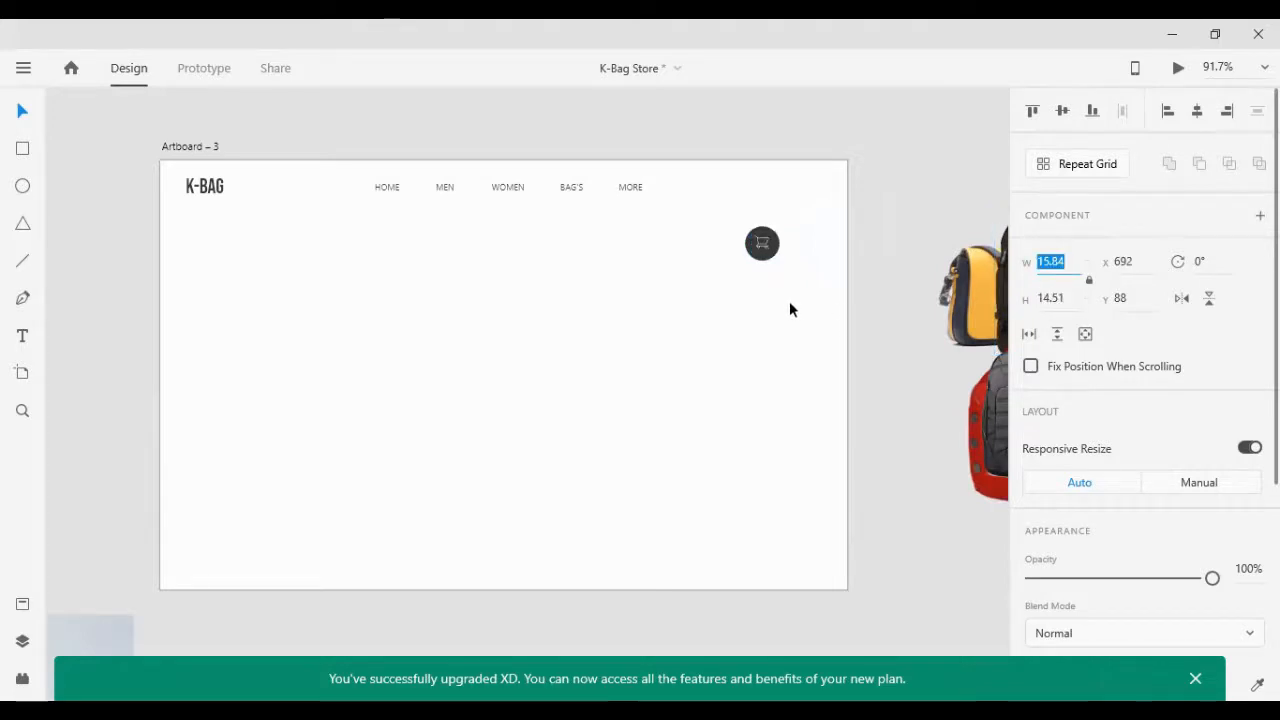
pyautogui.click(780, 298)
# Step: Shrink the dark circle proportionally to 32 by 32 px
pyautogui.click(760, 258)
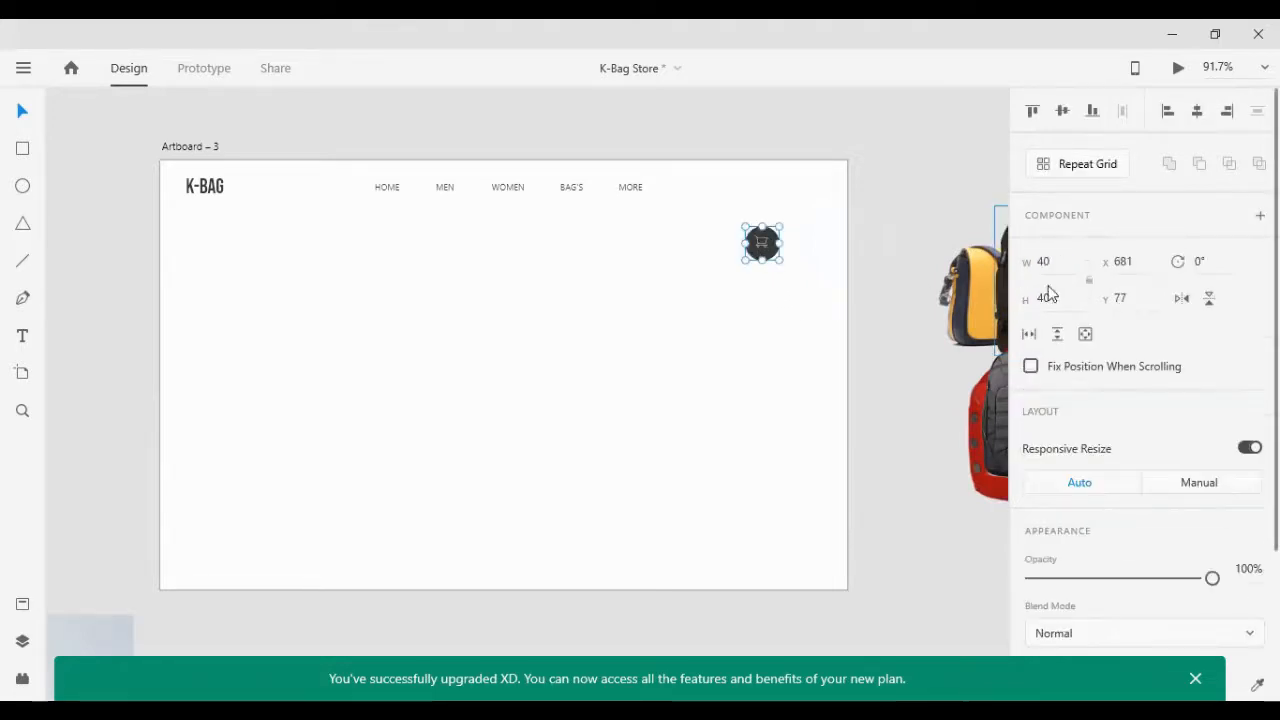
pyautogui.click(1060, 261)
pyautogui.press('Down')
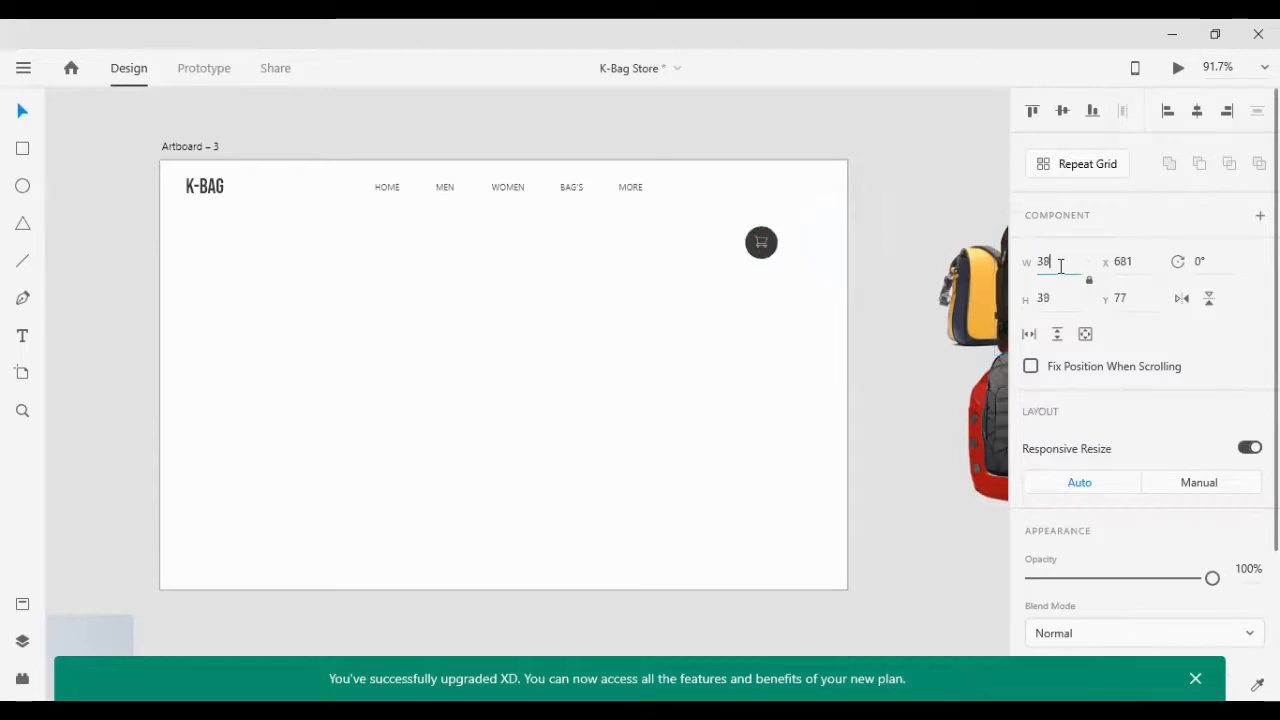
pyautogui.press('Down')
pyautogui.press('Down')
pyautogui.press('Down')
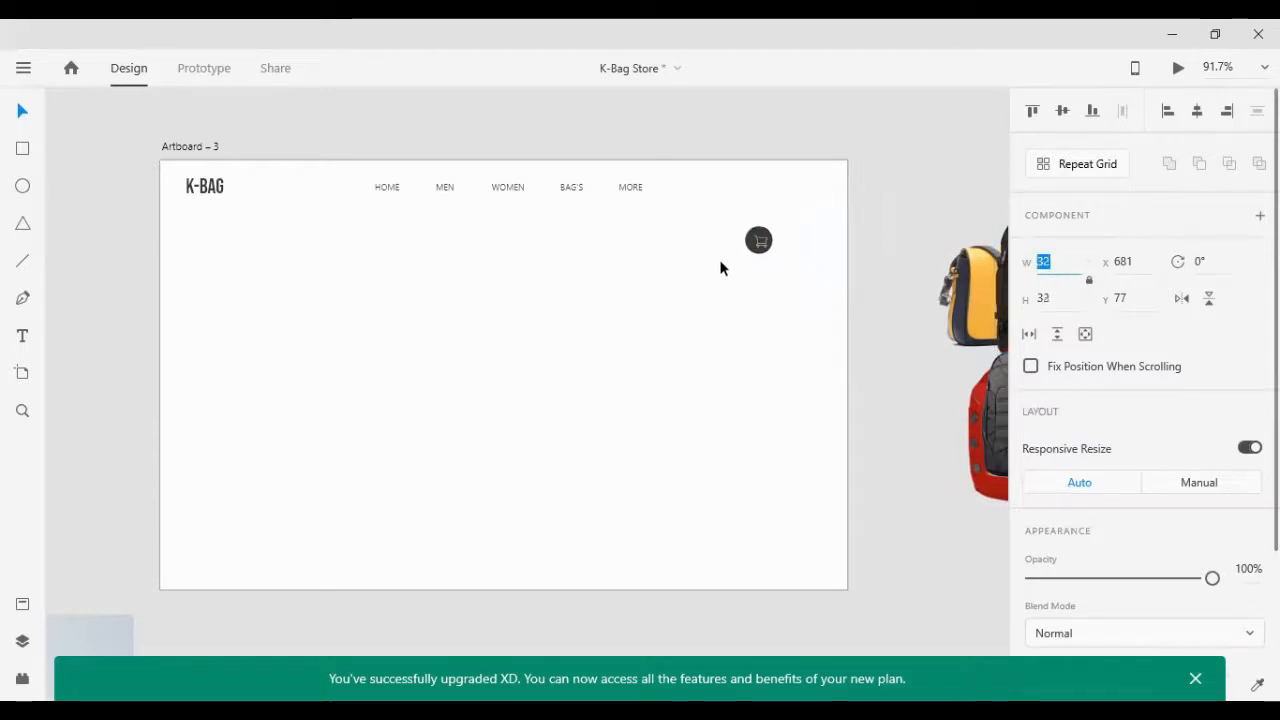
# Step: Centre the cart icon on the smaller circle horizontally and vertically, and group the two objects
pyautogui.moveTo(723, 214); pyautogui.dragTo(776, 262)
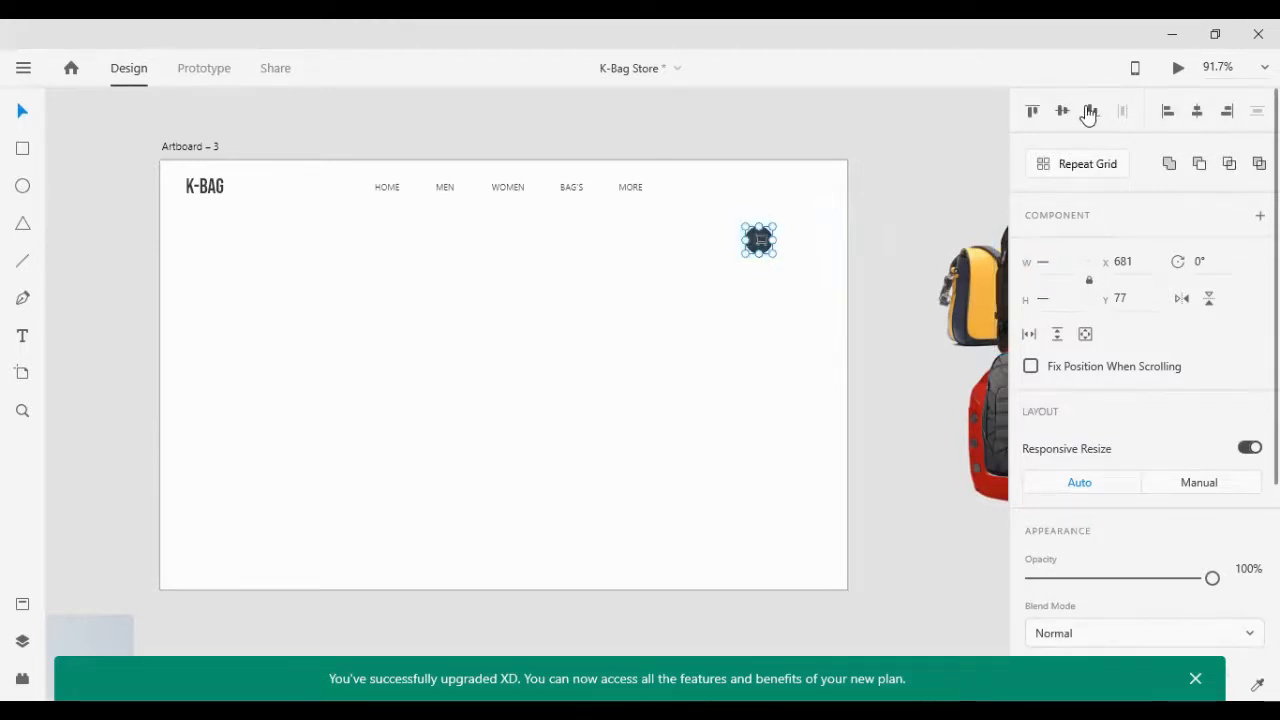
pyautogui.click(777, 309)
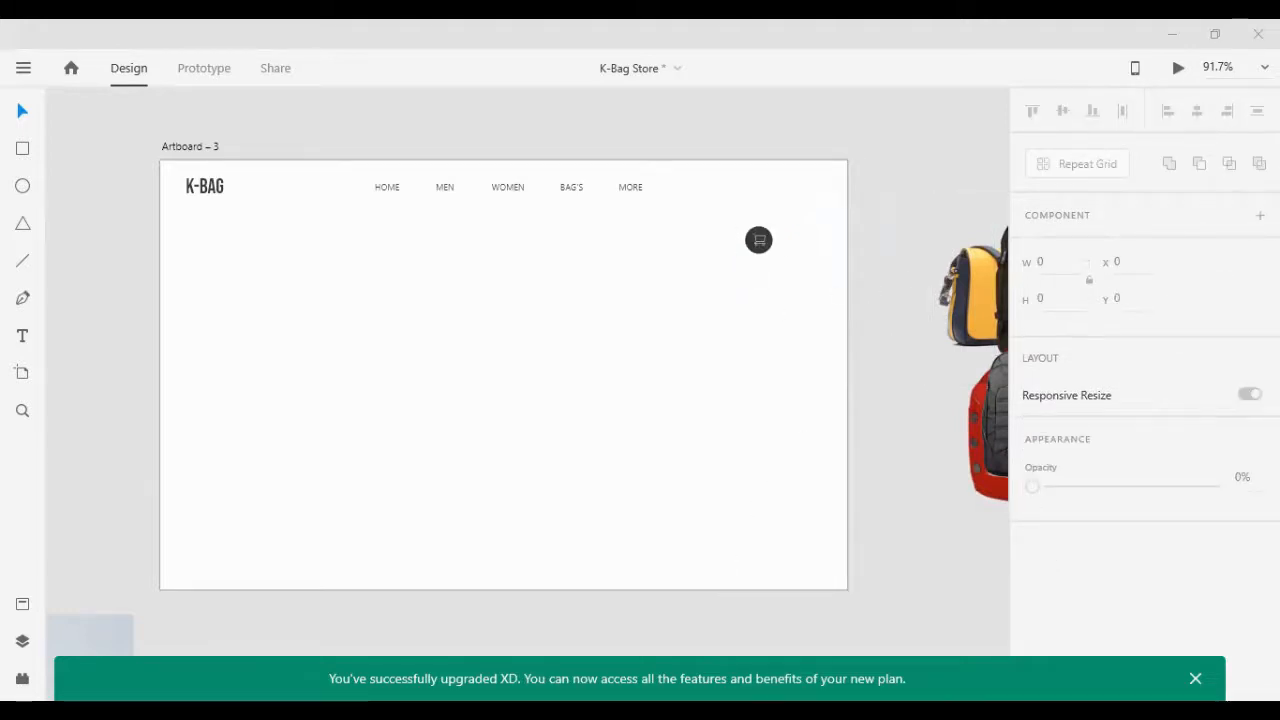
pyautogui.moveTo(733, 228); pyautogui.dragTo(777, 254)
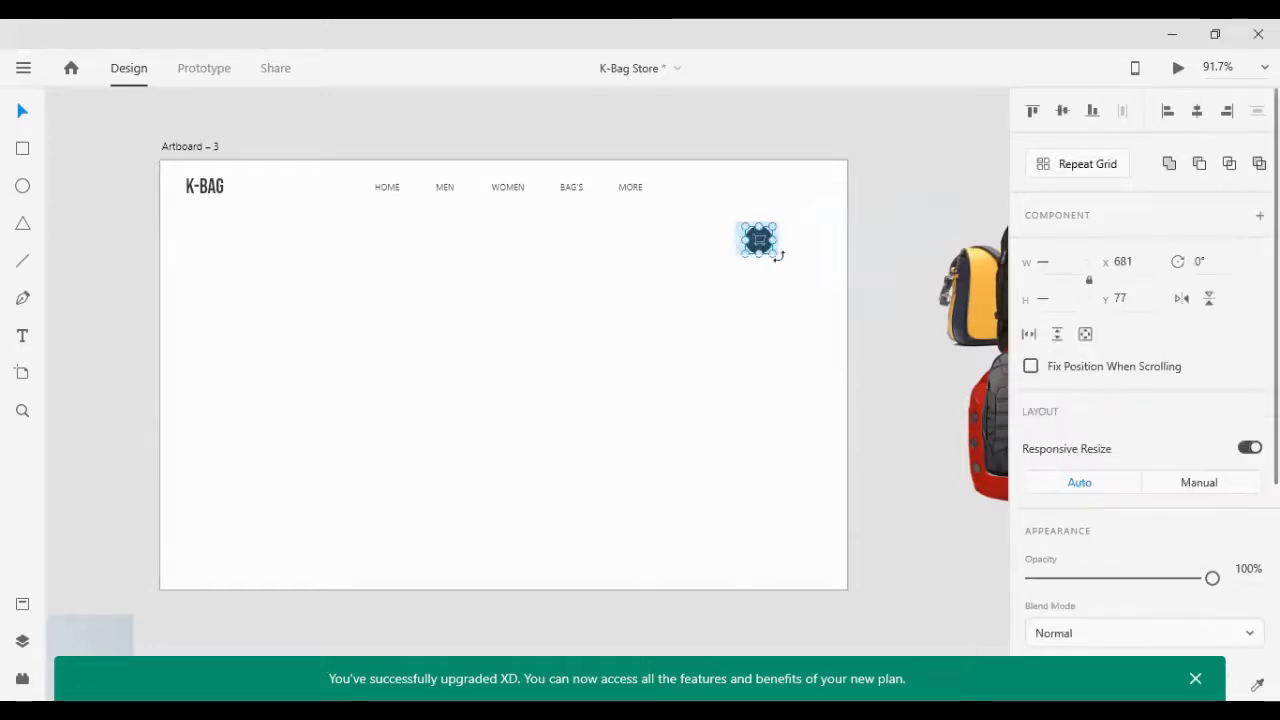
pyautogui.scroll(4, 797, 256)
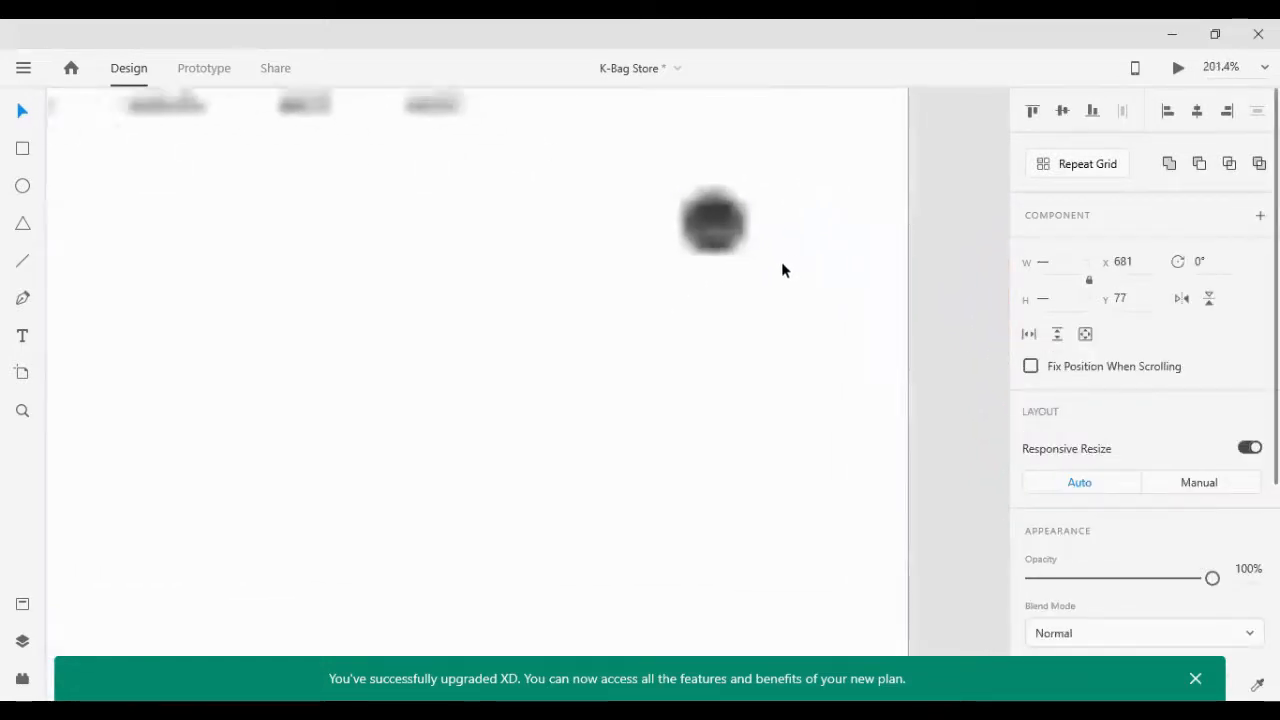
pyautogui.click(714, 228)
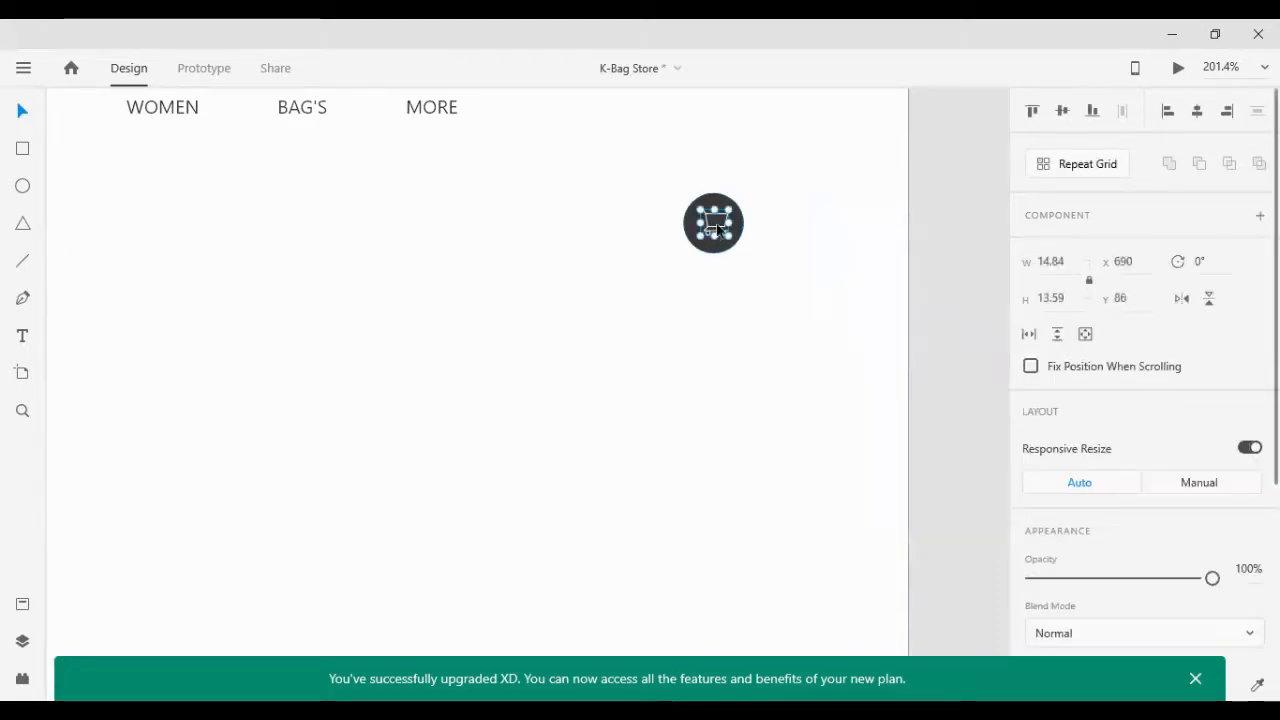
pyautogui.moveTo(630, 205); pyautogui.dragTo(772, 303)
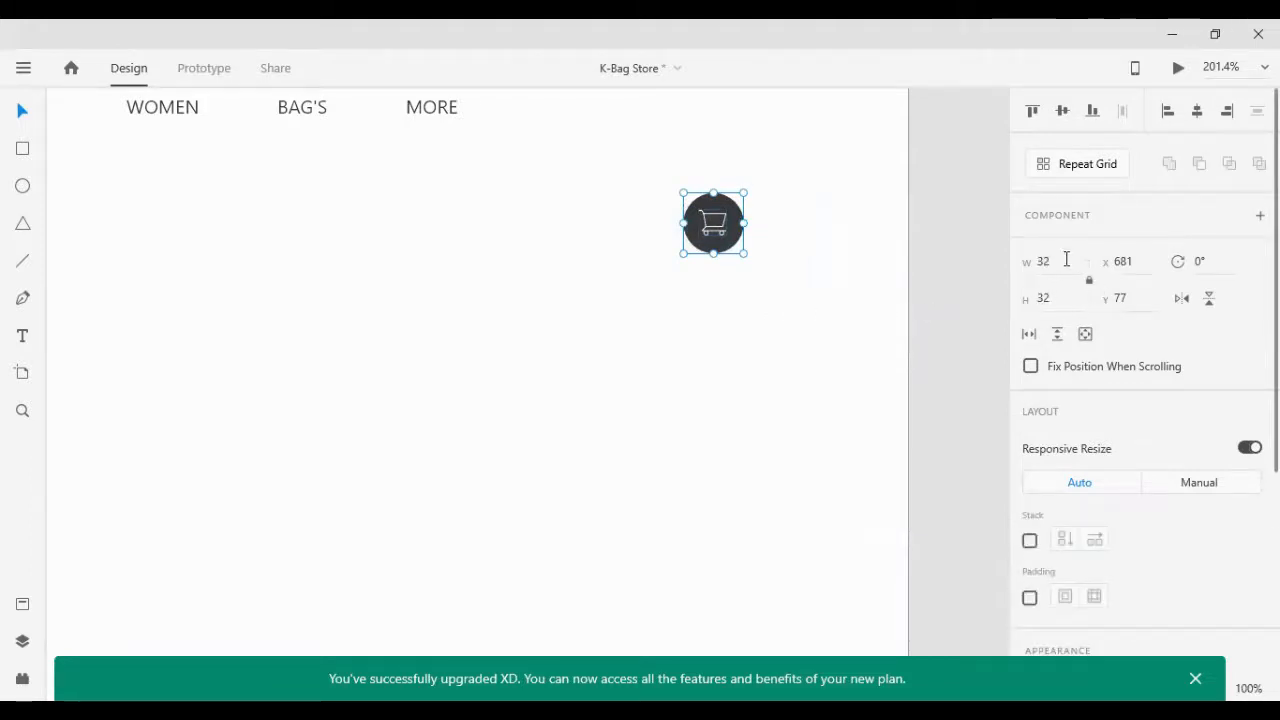
# Step: Scale the grouped cart button down proportionally to 25 by 25 px
pyautogui.press('Down')
pyautogui.press('Down')
pyautogui.press('Down')
pyautogui.press('Down')
pyautogui.press('Down')
pyautogui.press('Down')
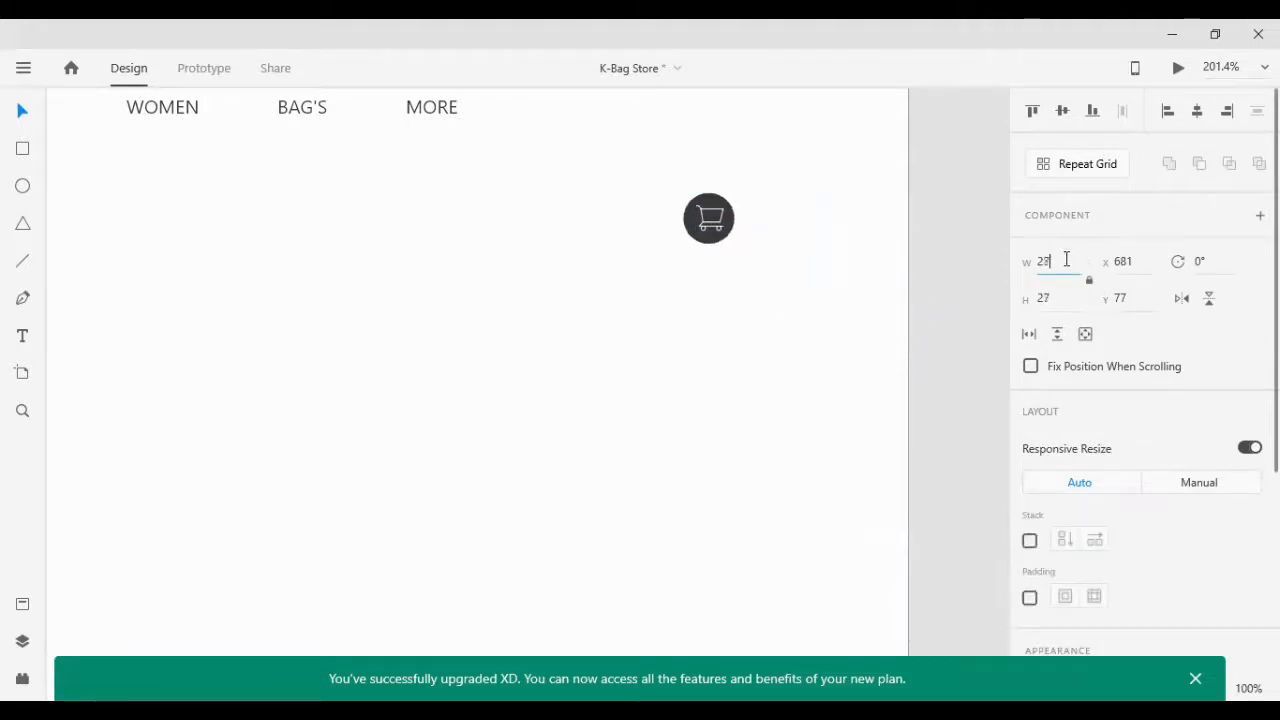
# Step: Ungroup the cart button so the icon and circle can be edited separately
pyautogui.rightClick(720, 228)
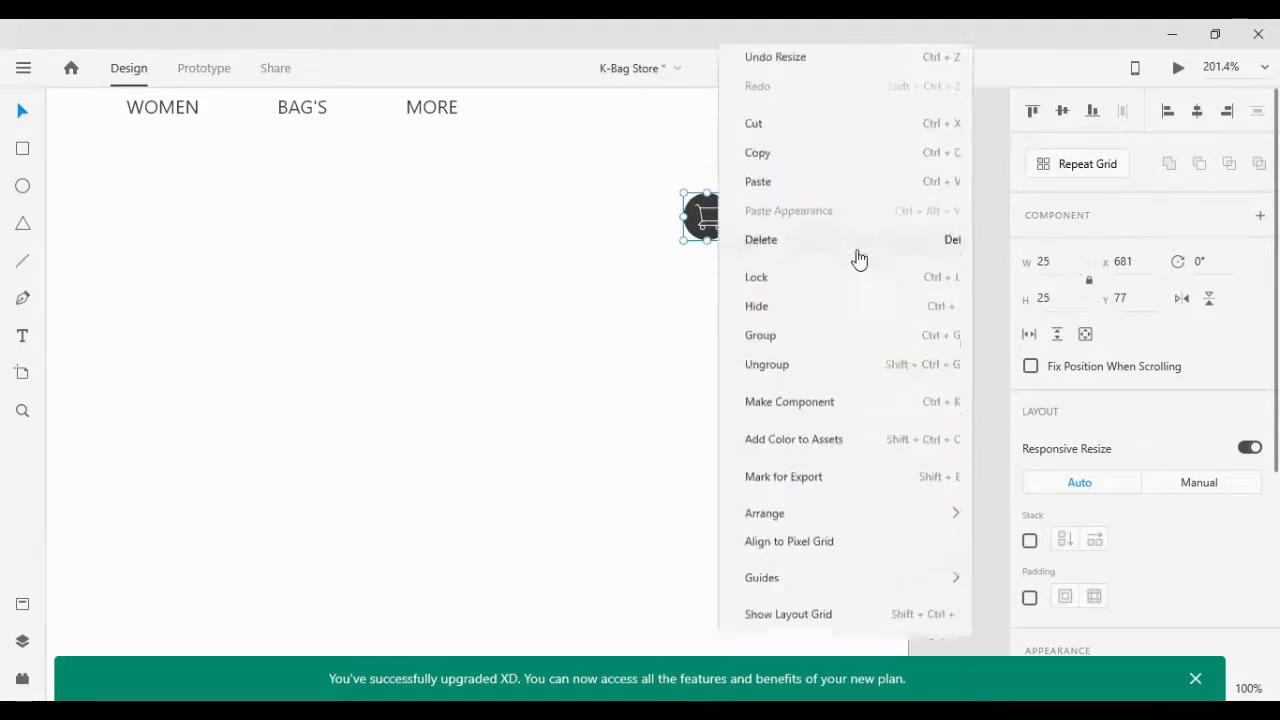
pyautogui.click(755, 343)
pyautogui.click(756, 336)
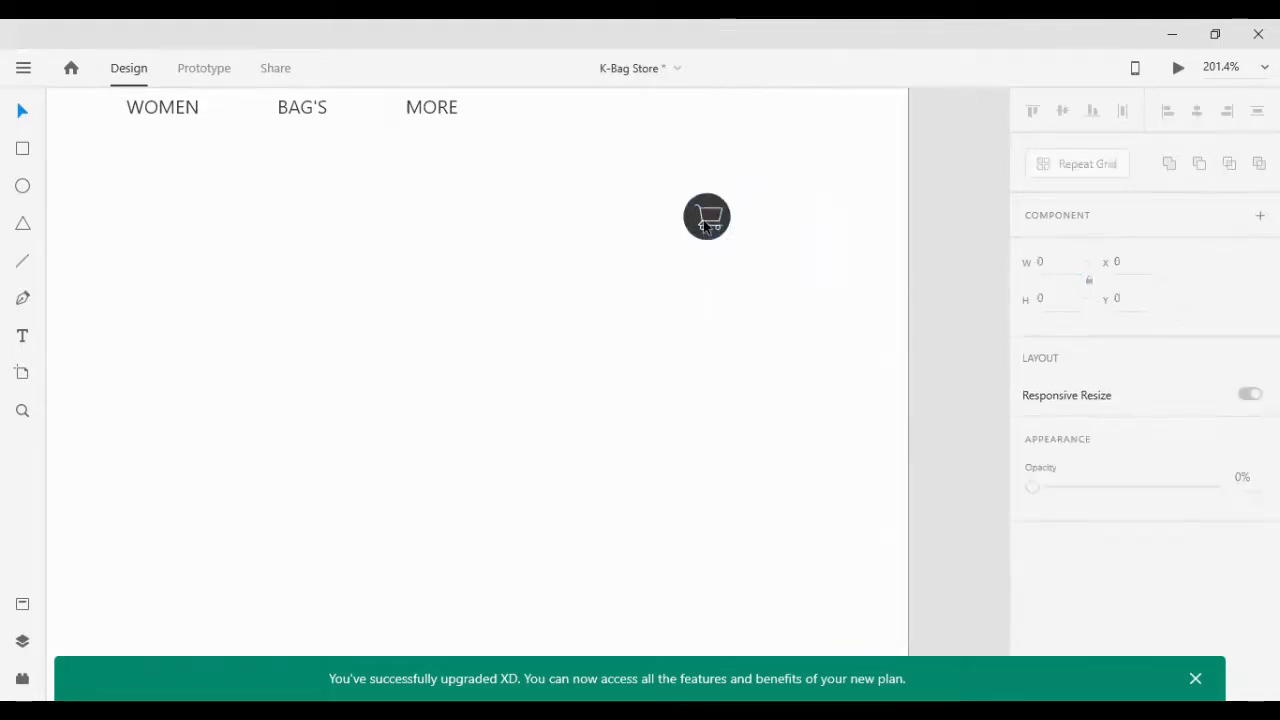
pyautogui.click(705, 225)
pyautogui.moveTo(655, 196); pyautogui.dragTo(745, 248)
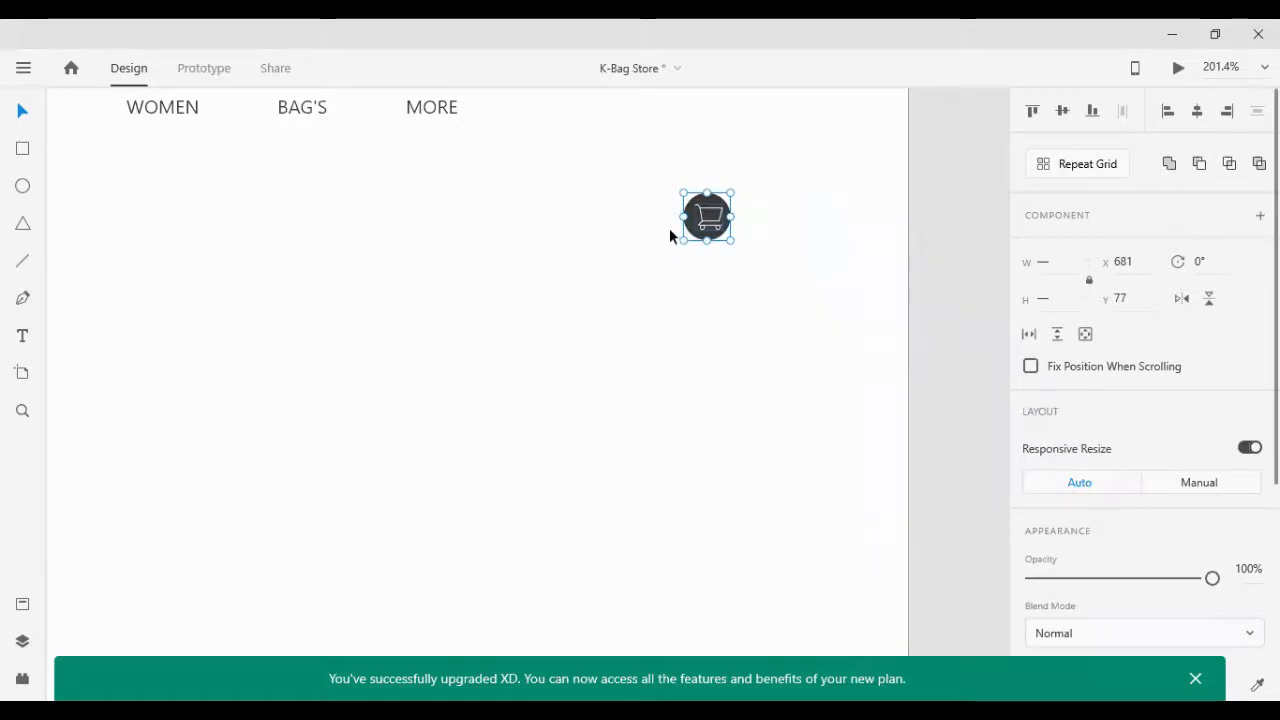
# Step: Reduce the cart icon inside the circle proportionally to a width of 11.84
pyautogui.click(690, 224)
pyautogui.click(1066, 263)
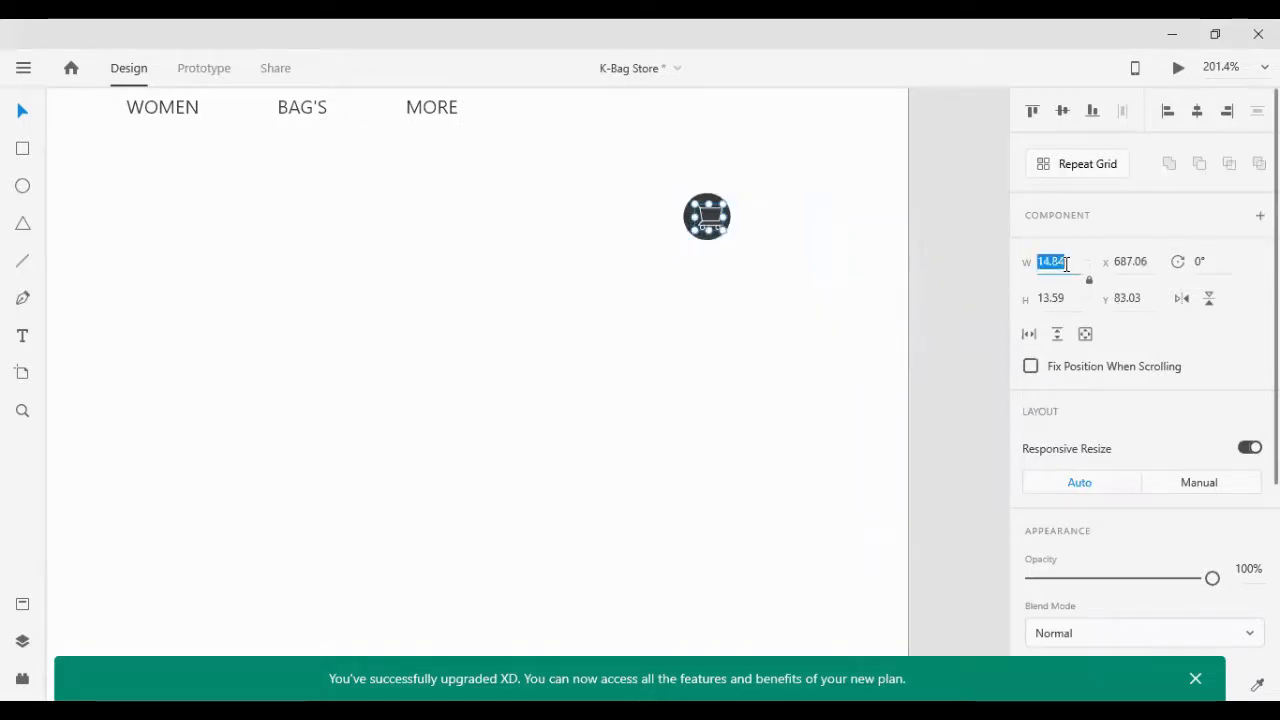
pyautogui.press('Down')
pyautogui.press('Down')
pyautogui.press('Down')
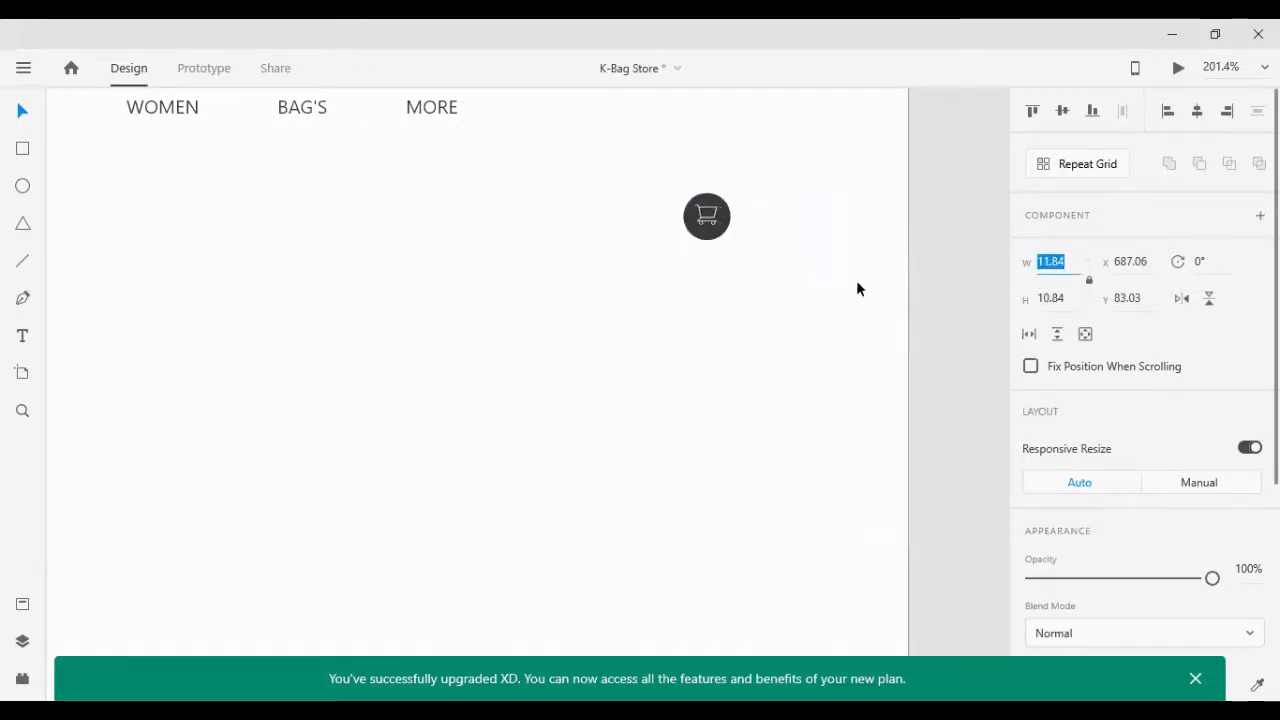
# Step: Align the cart icon to the centre of the 25 px circle and group them again
pyautogui.moveTo(628, 190); pyautogui.dragTo(734, 256)
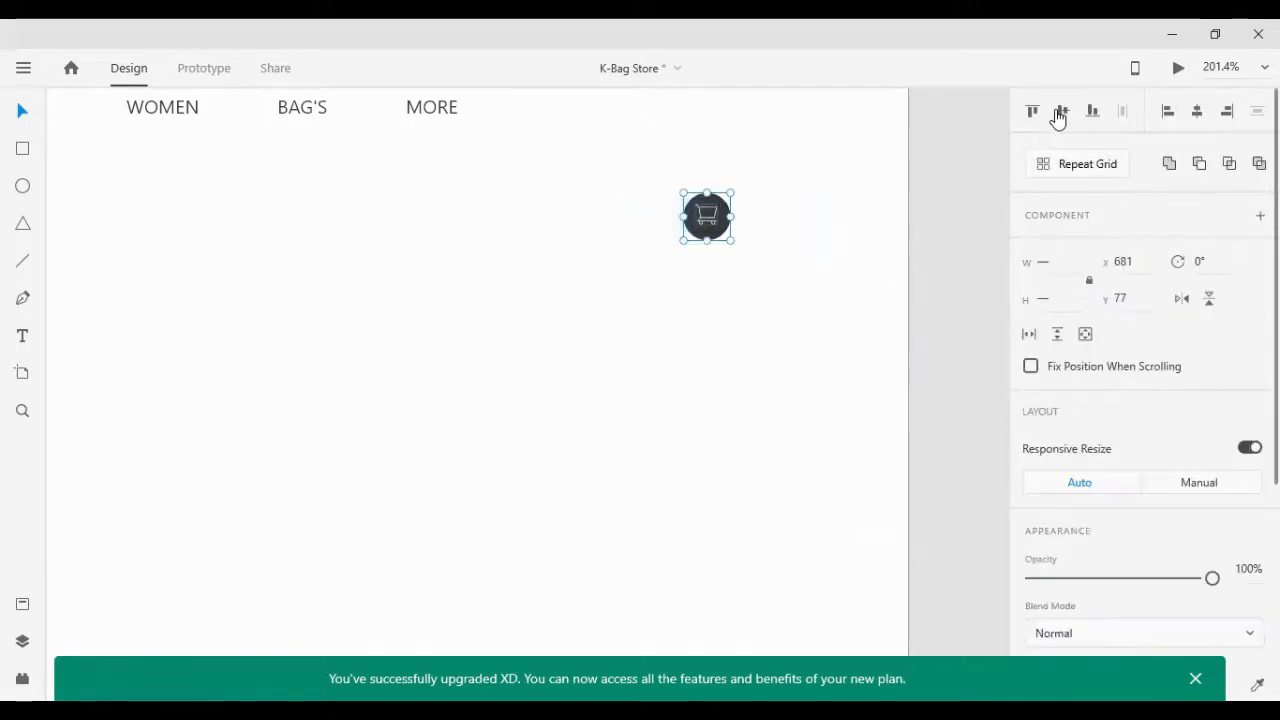
pyautogui.click(1197, 113)
pyautogui.scroll(2, 852, 316)
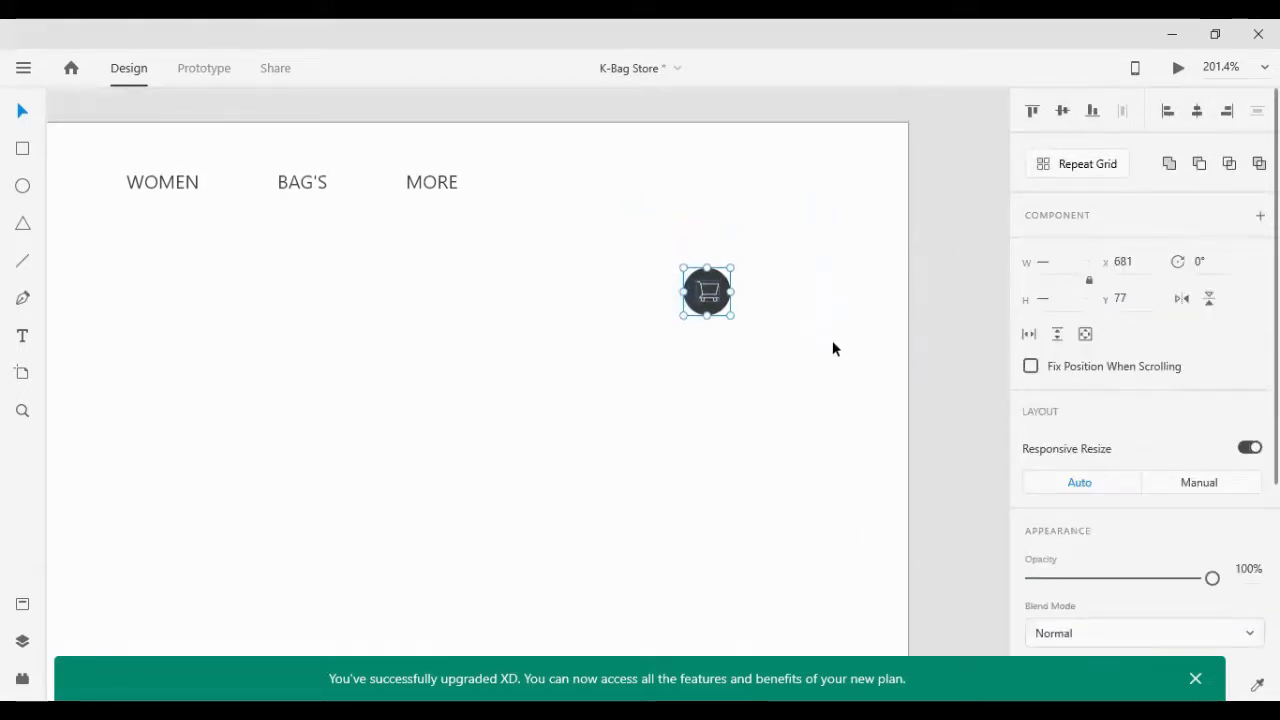
pyautogui.click(832, 341)
pyautogui.click(709, 293)
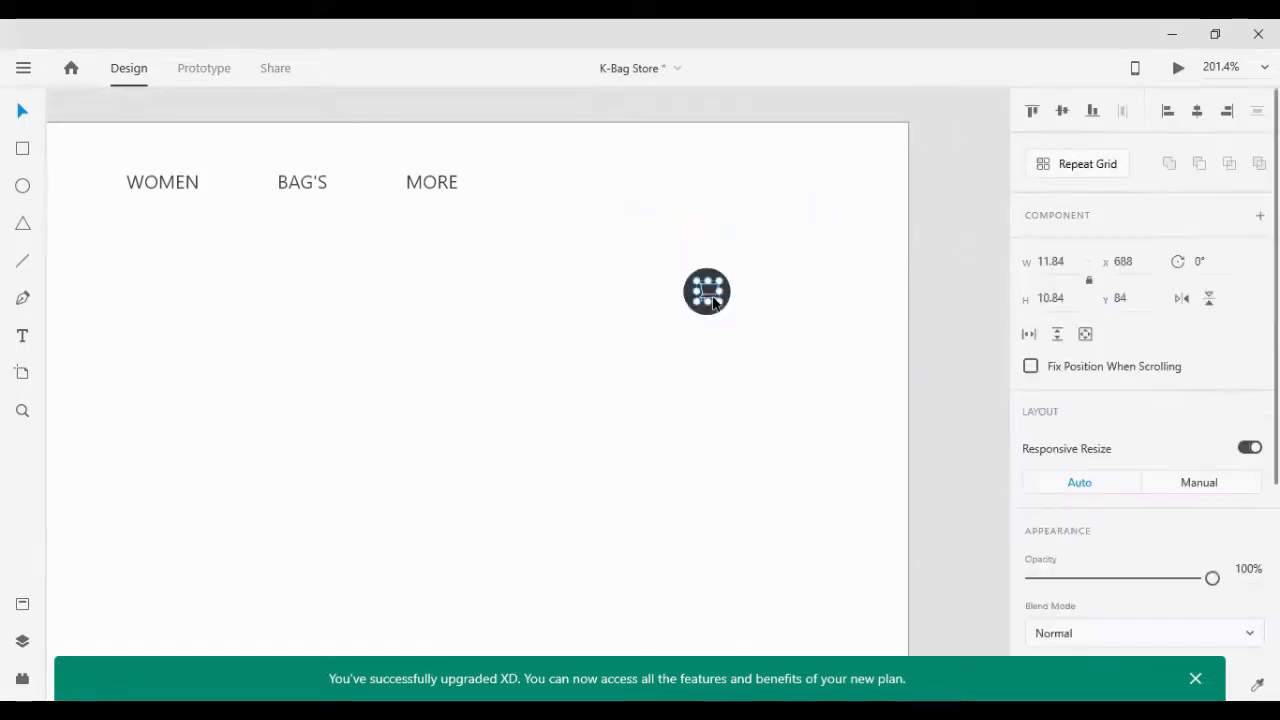
pyautogui.moveTo(672, 255); pyautogui.dragTo(771, 360)
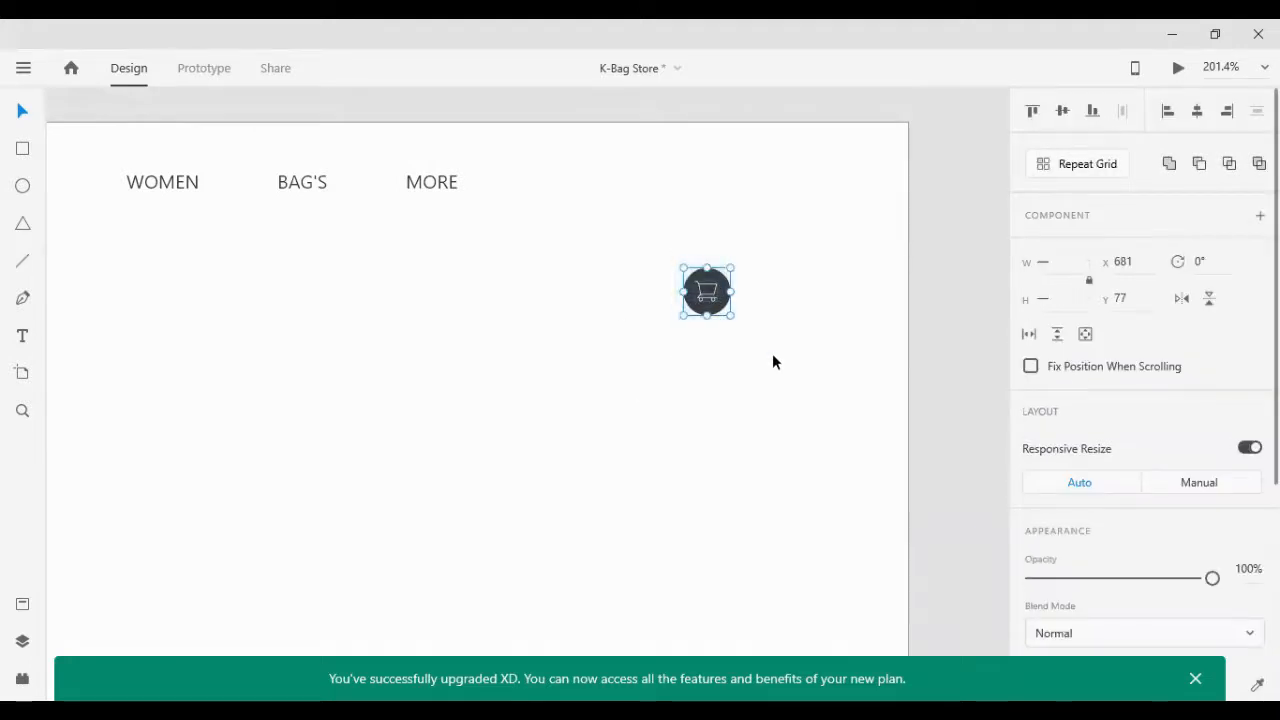
pyautogui.hotkey('ctrl', 'g')
# Step: Move the cart button to the header's far end at X 747, Y 19 and align it vertically with the navigation menu
pyautogui.moveTo(695, 286); pyautogui.dragTo(819, 177)
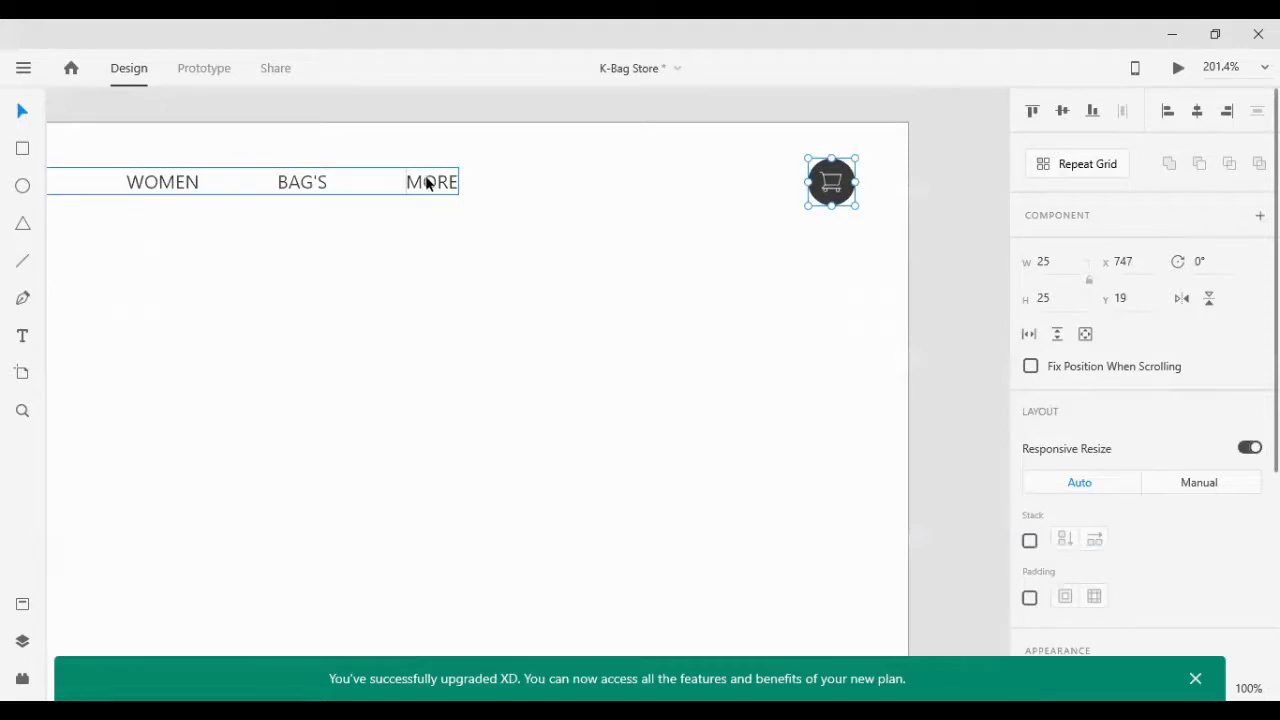
pyautogui.keyDown('shift'); pyautogui.click(429, 180); pyautogui.keyUp('shift')
pyautogui.click(1064, 113)
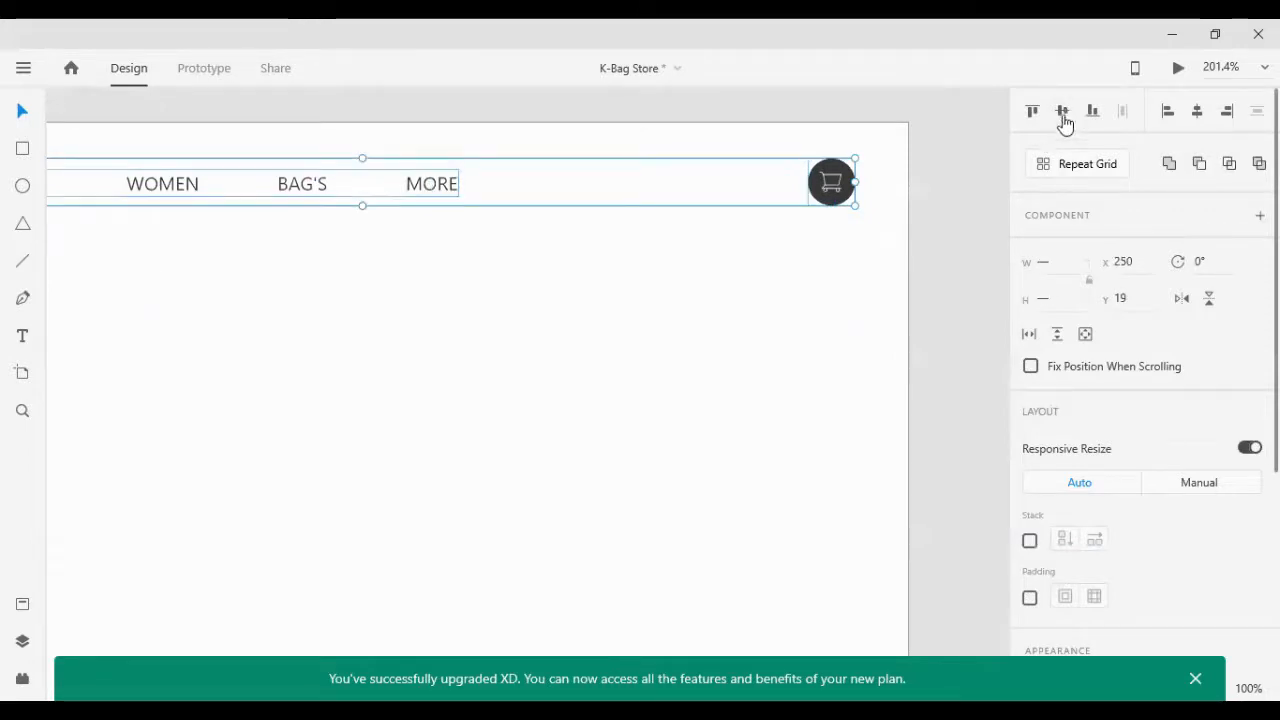
# Step: Group the navigation menu with the cart button and align the group vertically to the middle of the K-BAG logo
pyautogui.scroll(-5, 508, 449)
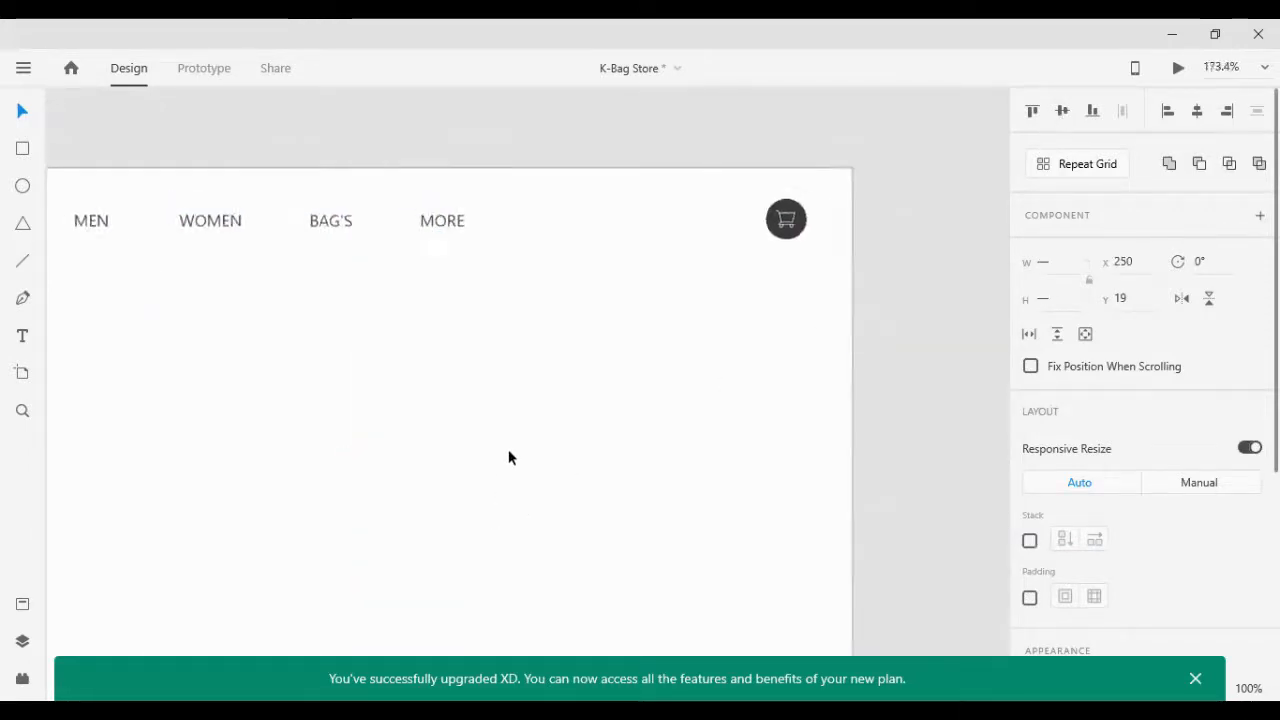
pyautogui.hscroll(-3, 458, 531)
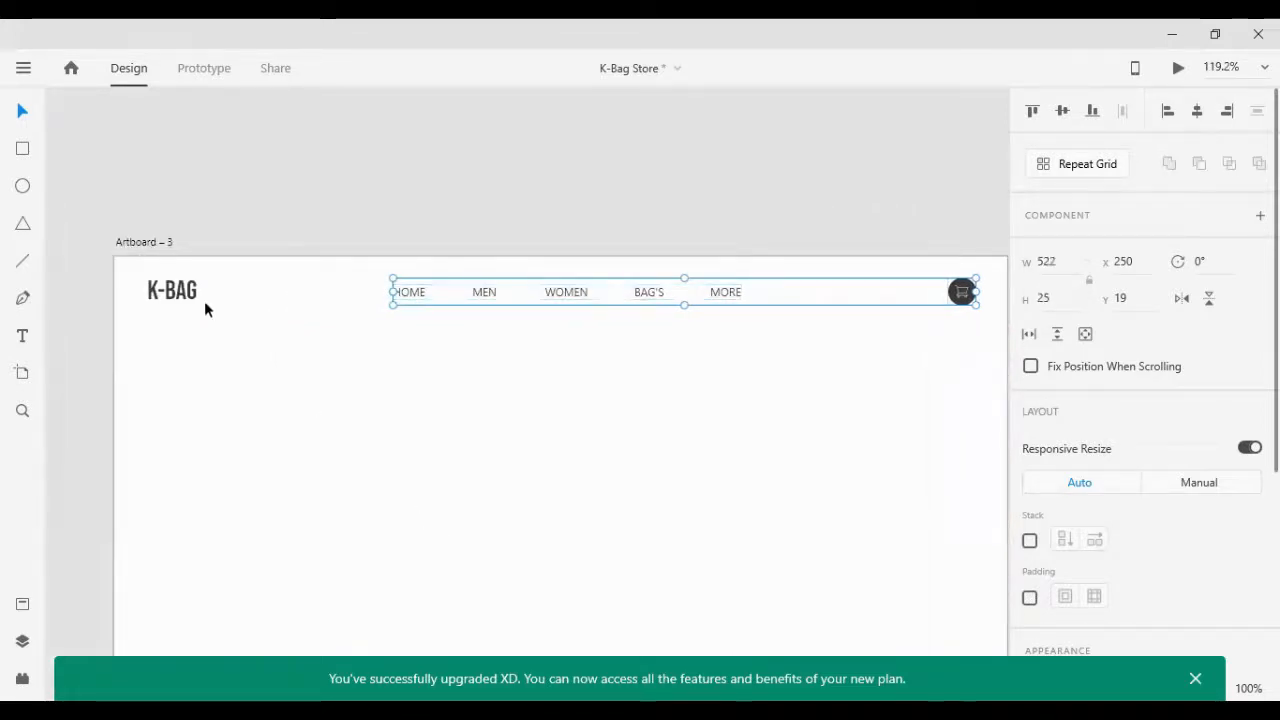
pyautogui.keyDown('shift'); pyautogui.click(181, 292); pyautogui.keyUp('shift')
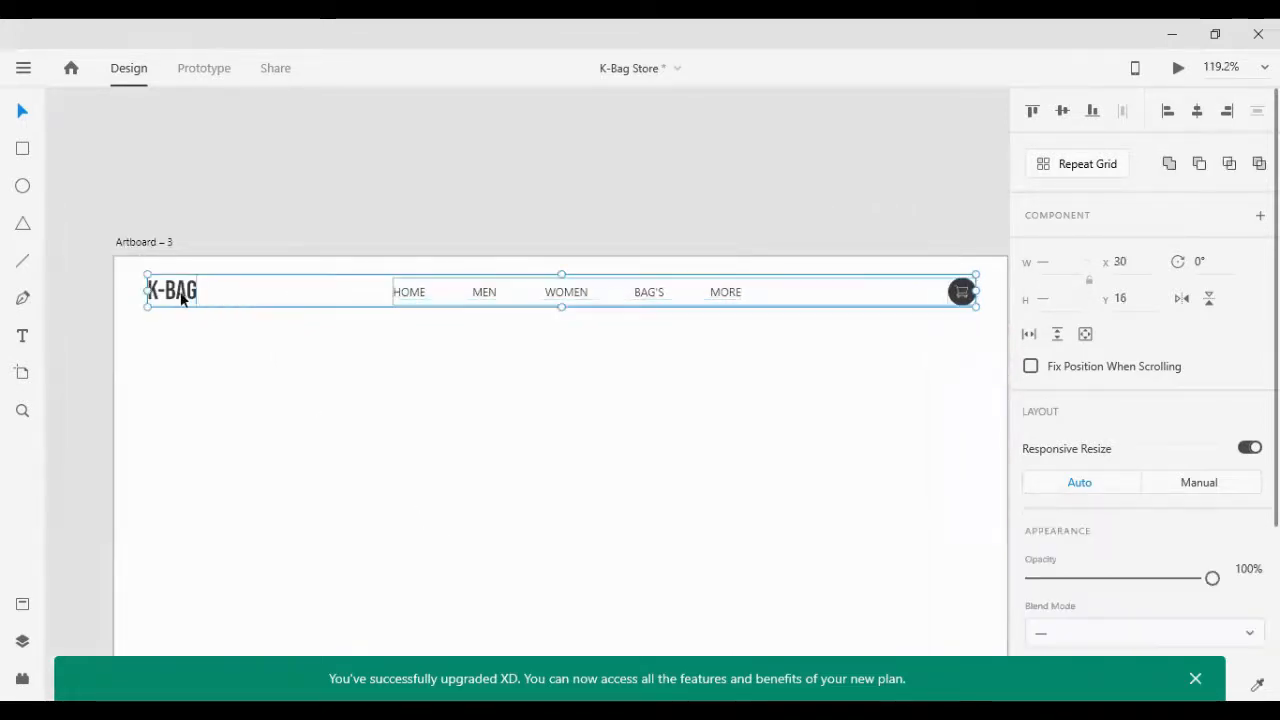
pyautogui.click(1063, 113)
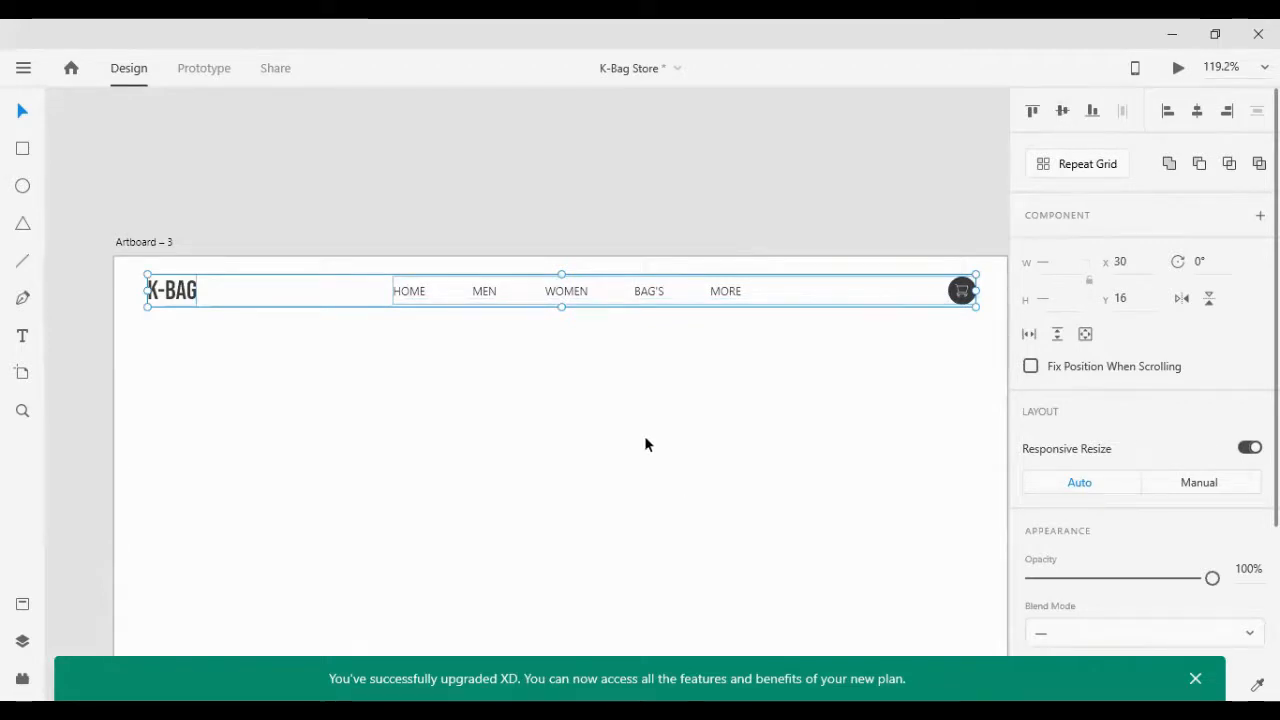
pyautogui.click(690, 442)
pyautogui.scroll(-2, 790, 410)
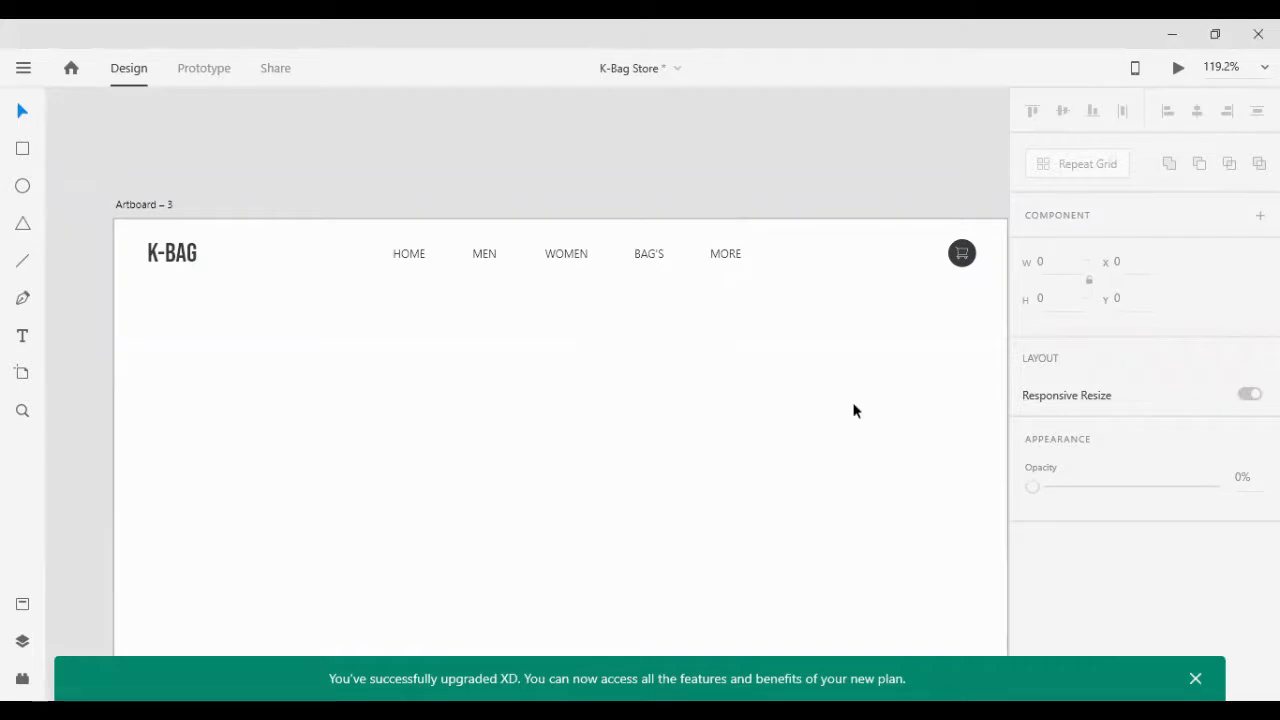
pyautogui.scroll(-2, 900, 357)
pyautogui.hscroll(2, 922, 342)
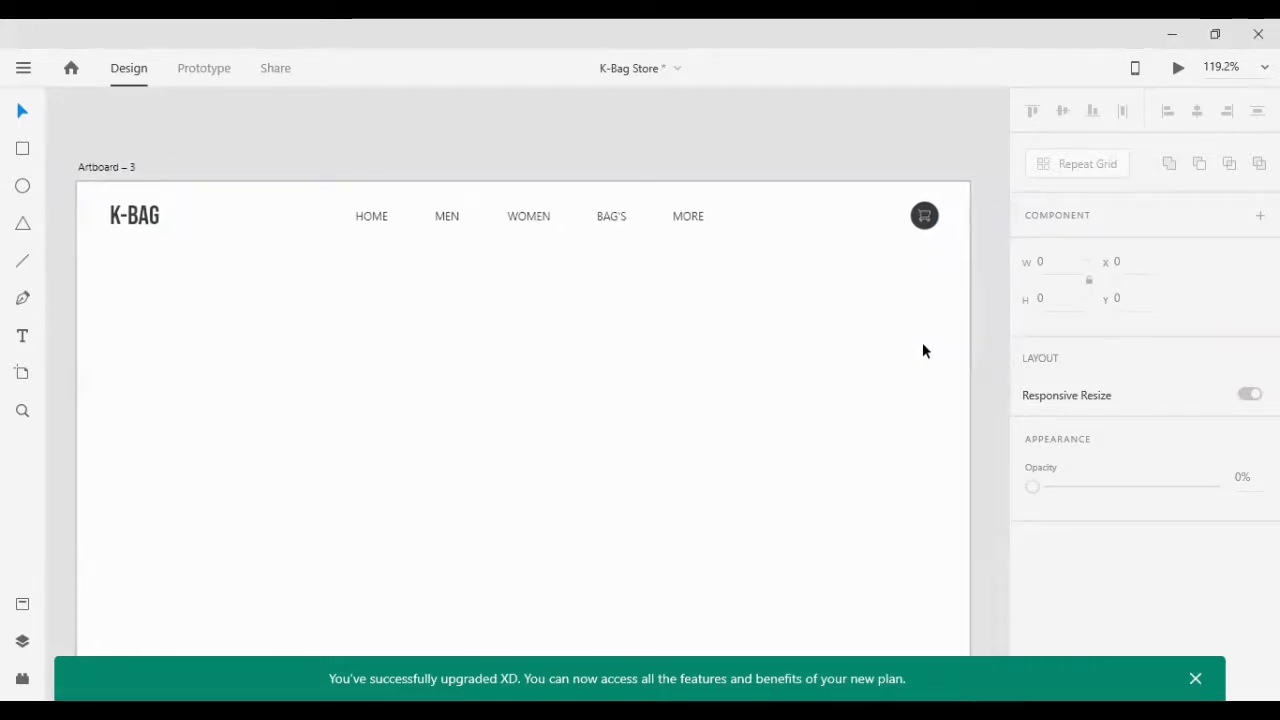
pyautogui.click(922, 218)
pyautogui.rightClick(929, 226)
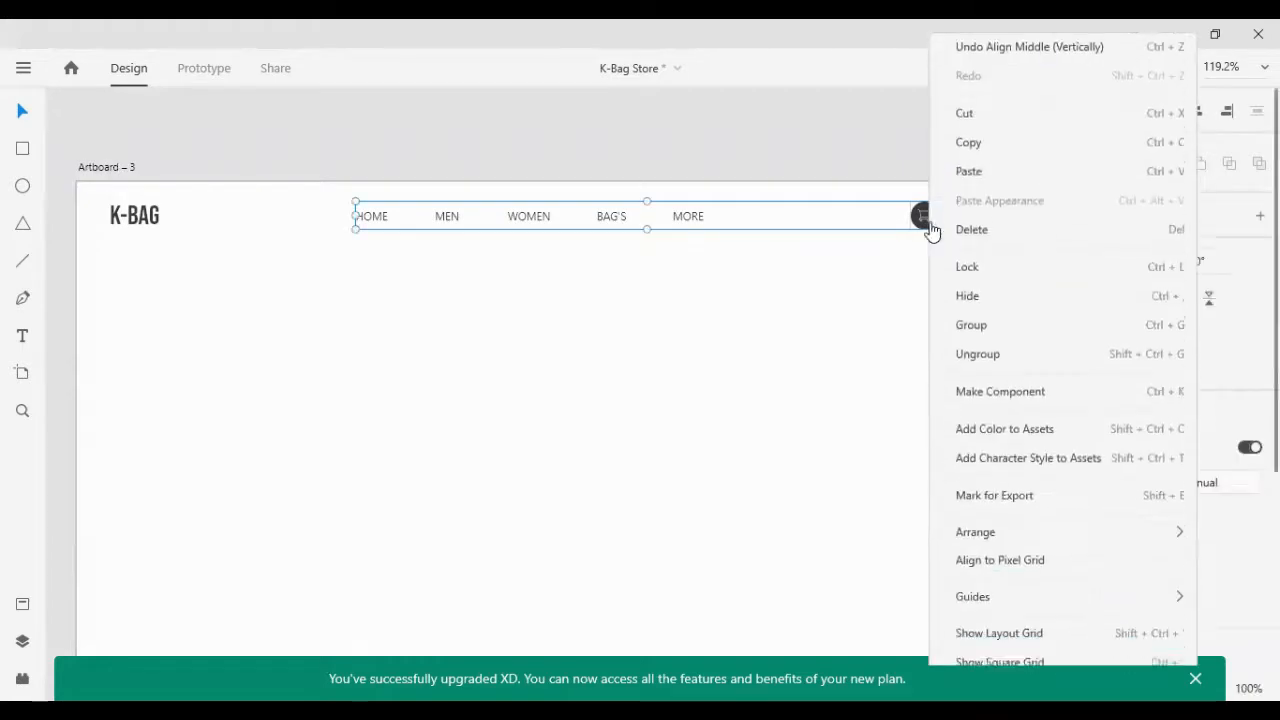
pyautogui.press('Escape')
pyautogui.click(954, 306)
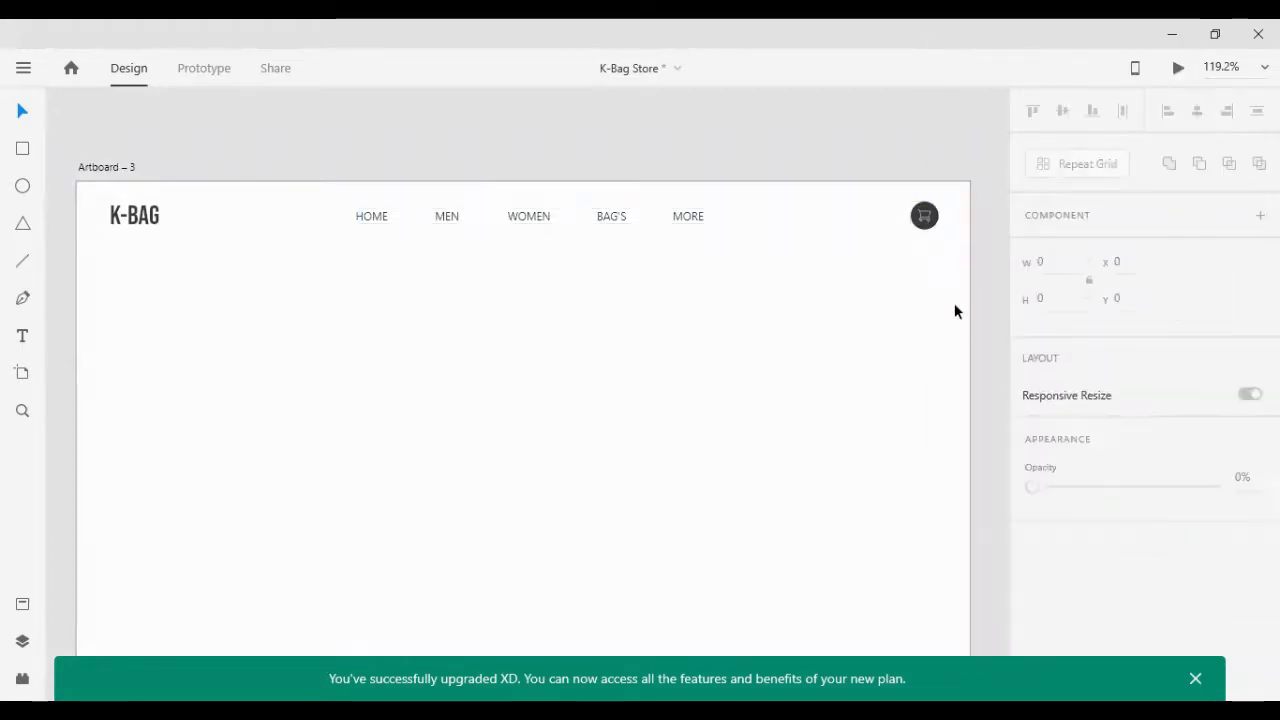
# Step: Shrink the cart button proportionally around its centre to about 15 px
pyautogui.doubleClick(957, 235)
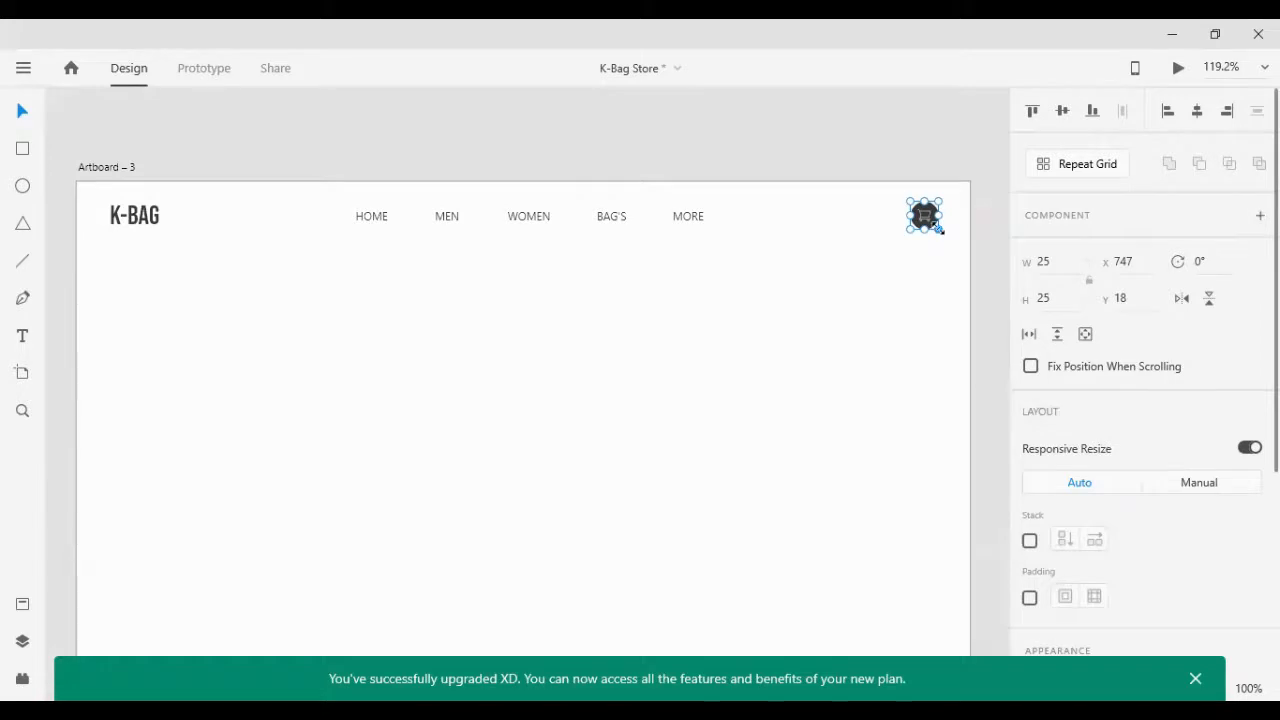
pyautogui.scroll(6, 939, 229)
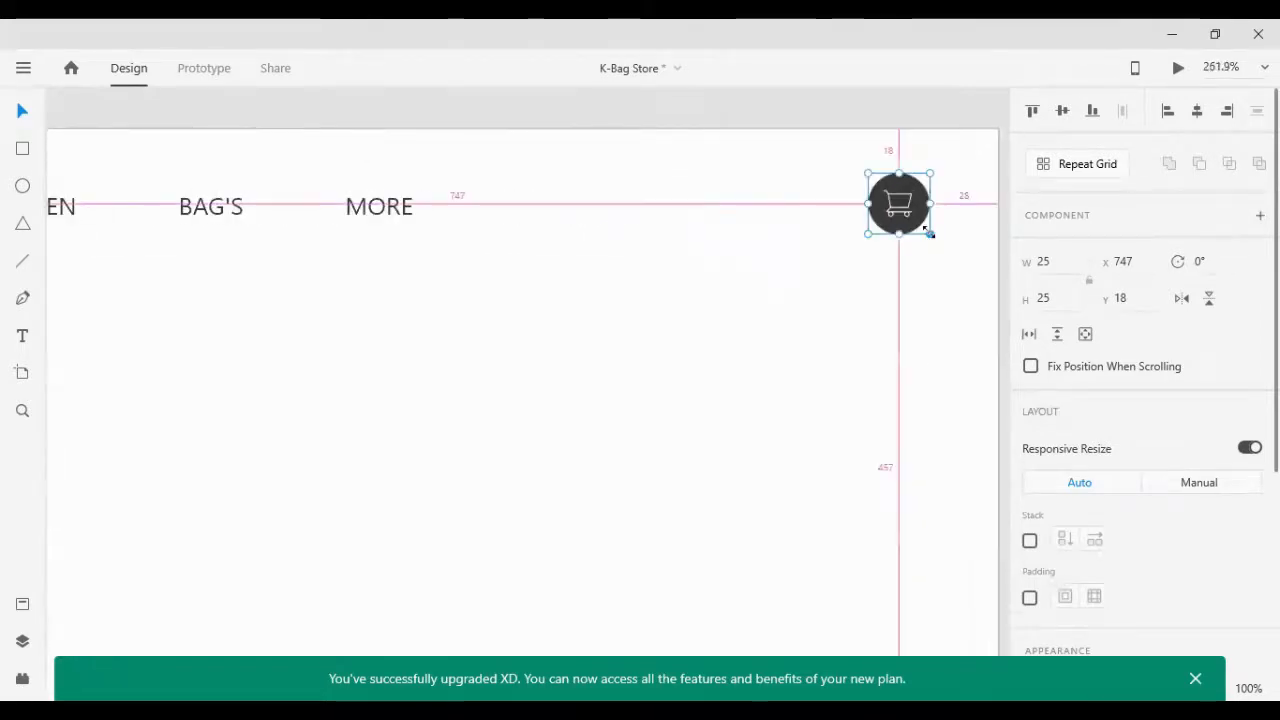
pyautogui.moveTo(929, 232); pyautogui.dragTo(917, 227)
# Step: Group the smaller cart button with the navigation menu and align the group vertically to the middle of the K-BAG logo
pyautogui.keyDown('shift'); pyautogui.click(407, 214); pyautogui.keyUp('shift')
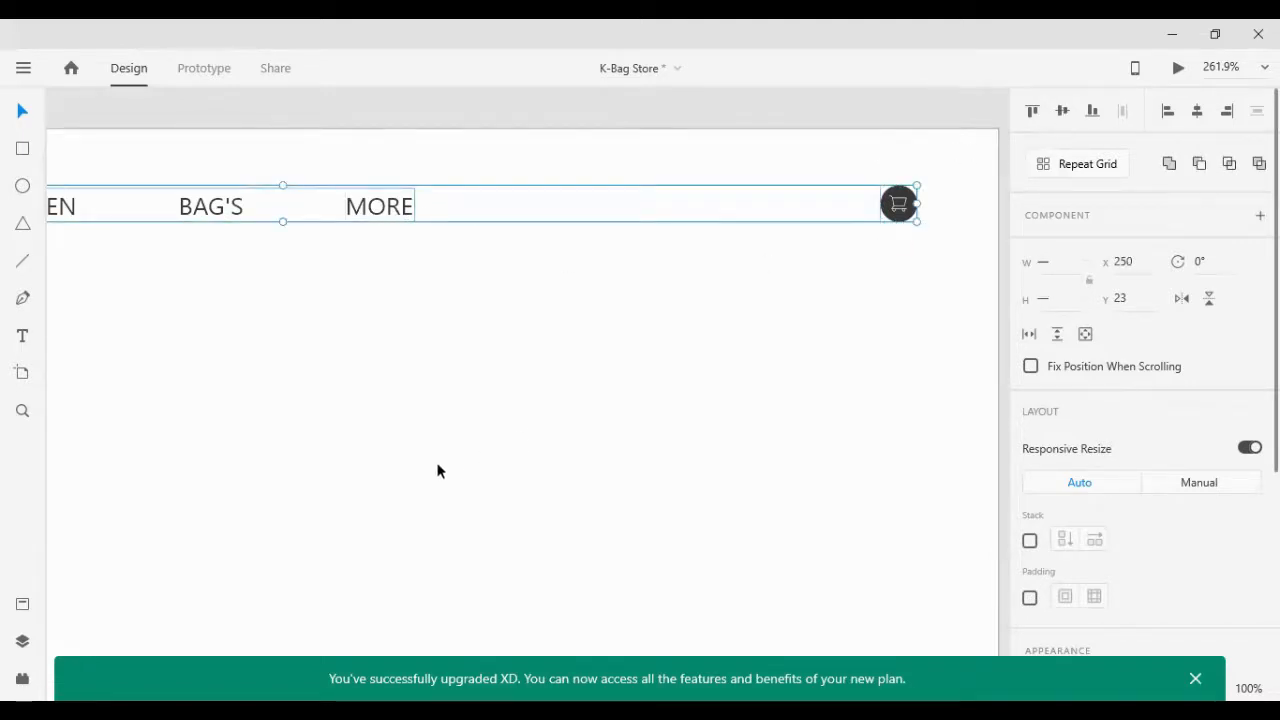
pyautogui.scroll(-2, 377, 480)
pyautogui.scroll(-3, 377, 480)
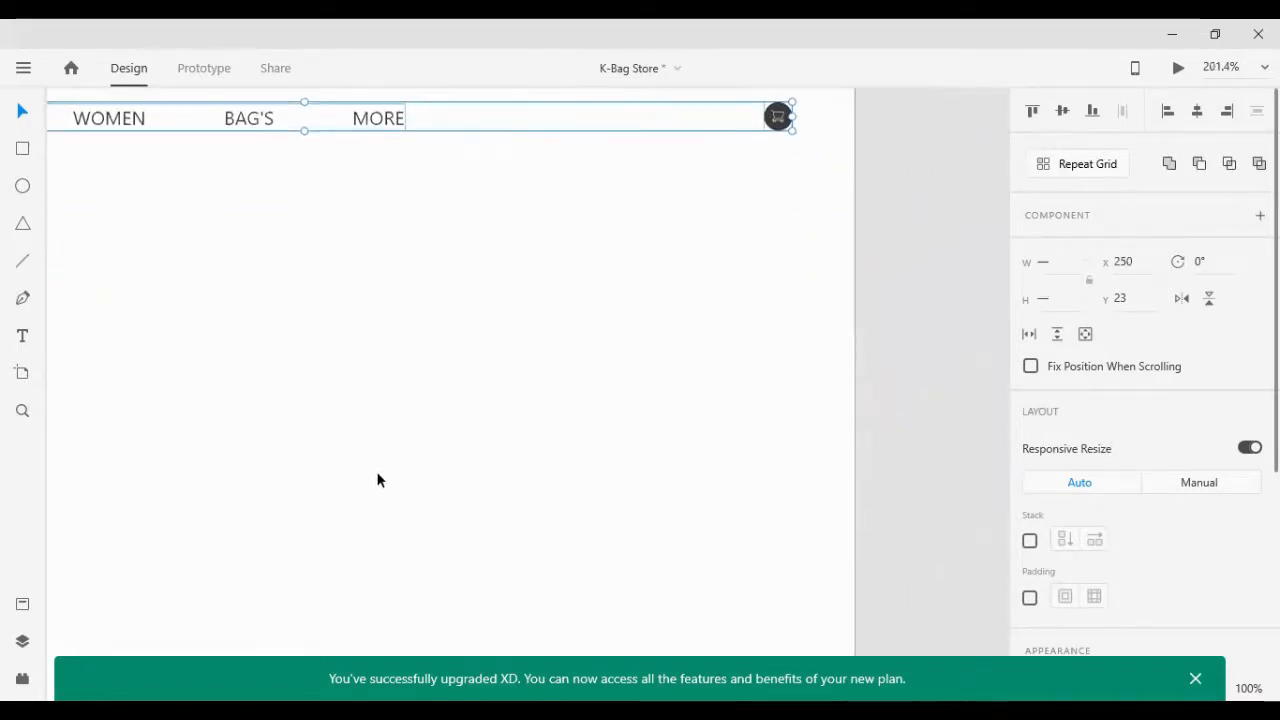
pyautogui.scroll(-3, 377, 480)
pyautogui.hscroll(-5, 360, 543)
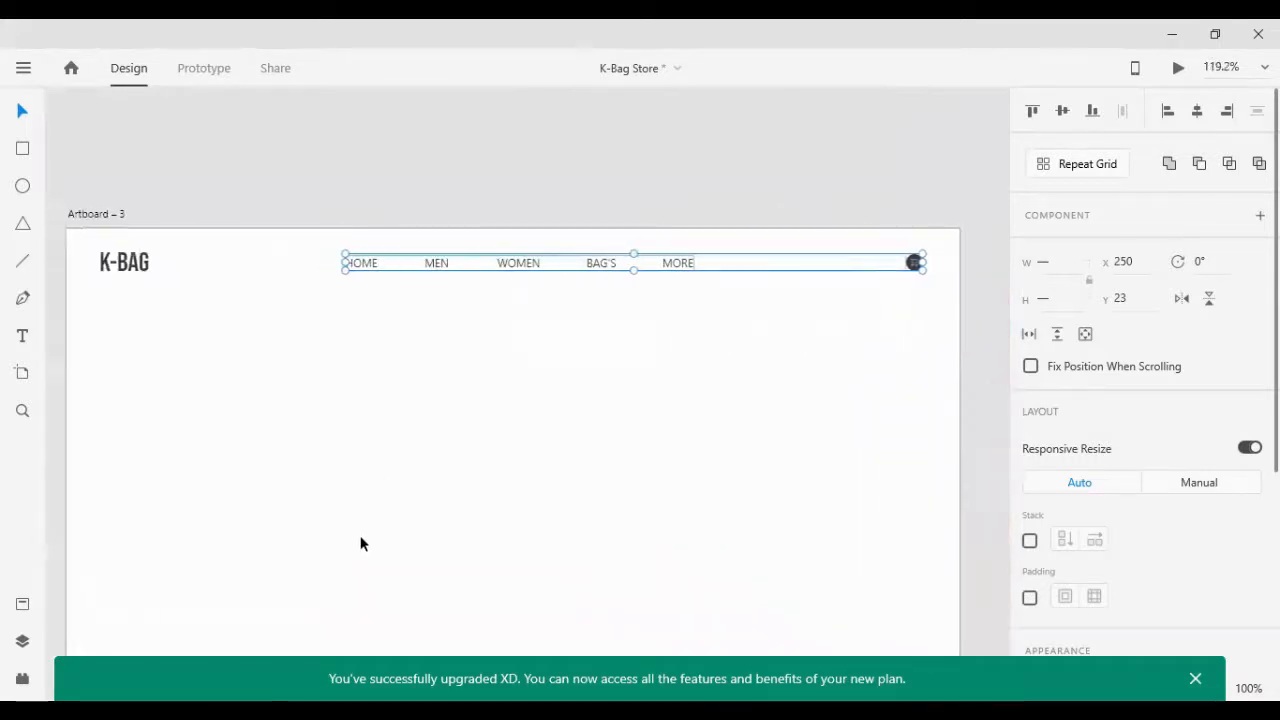
pyautogui.hscroll(-2, 361, 543)
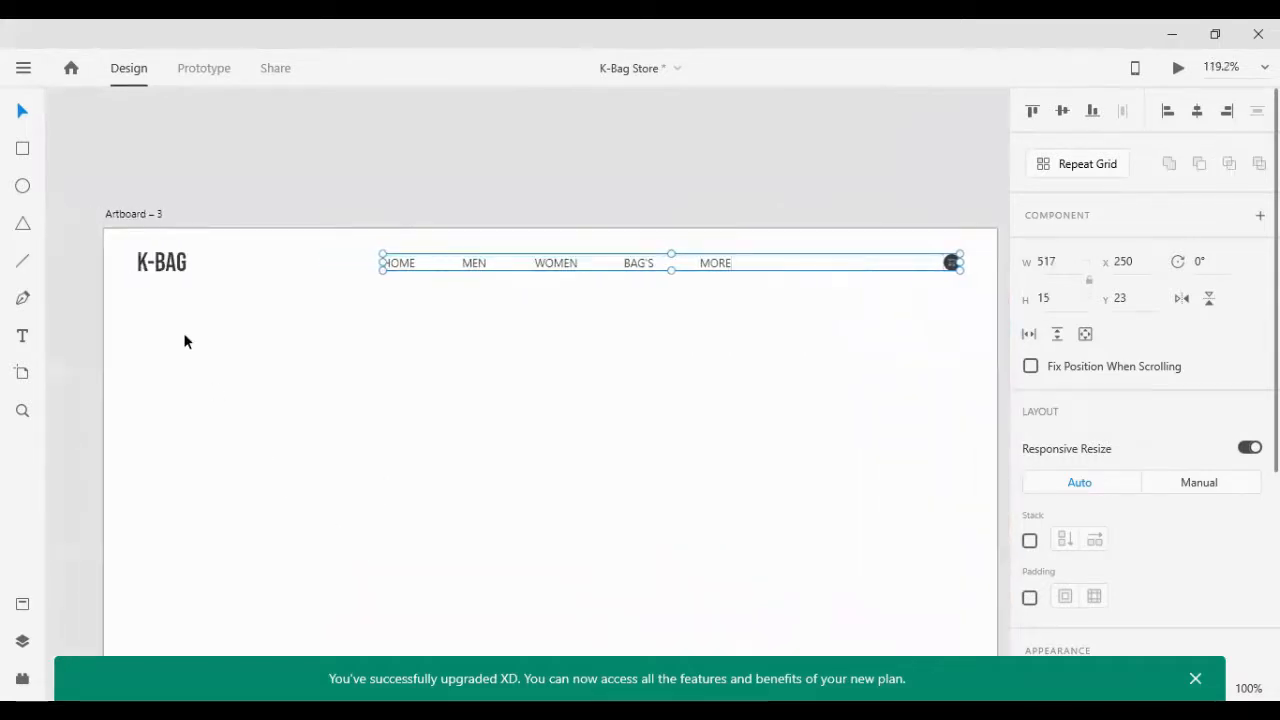
pyautogui.click(172, 274)
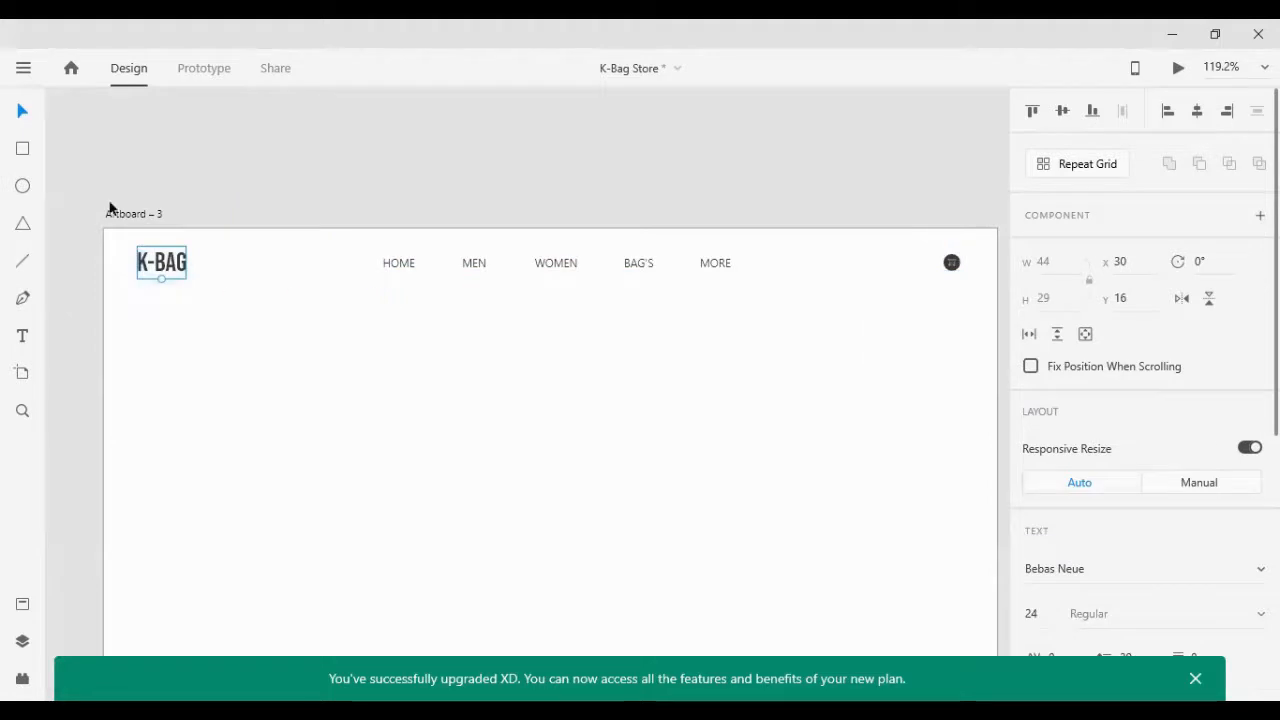
pyautogui.moveTo(92, 225); pyautogui.dragTo(964, 296)
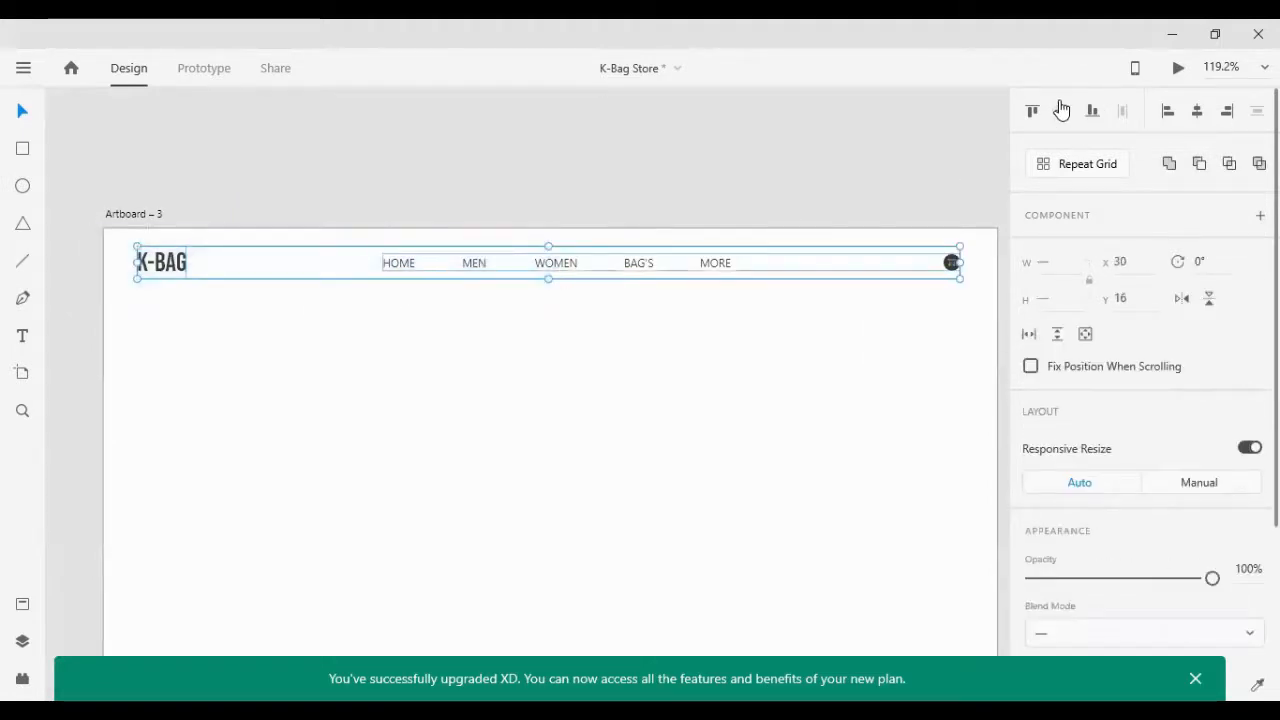
pyautogui.click(465, 462)
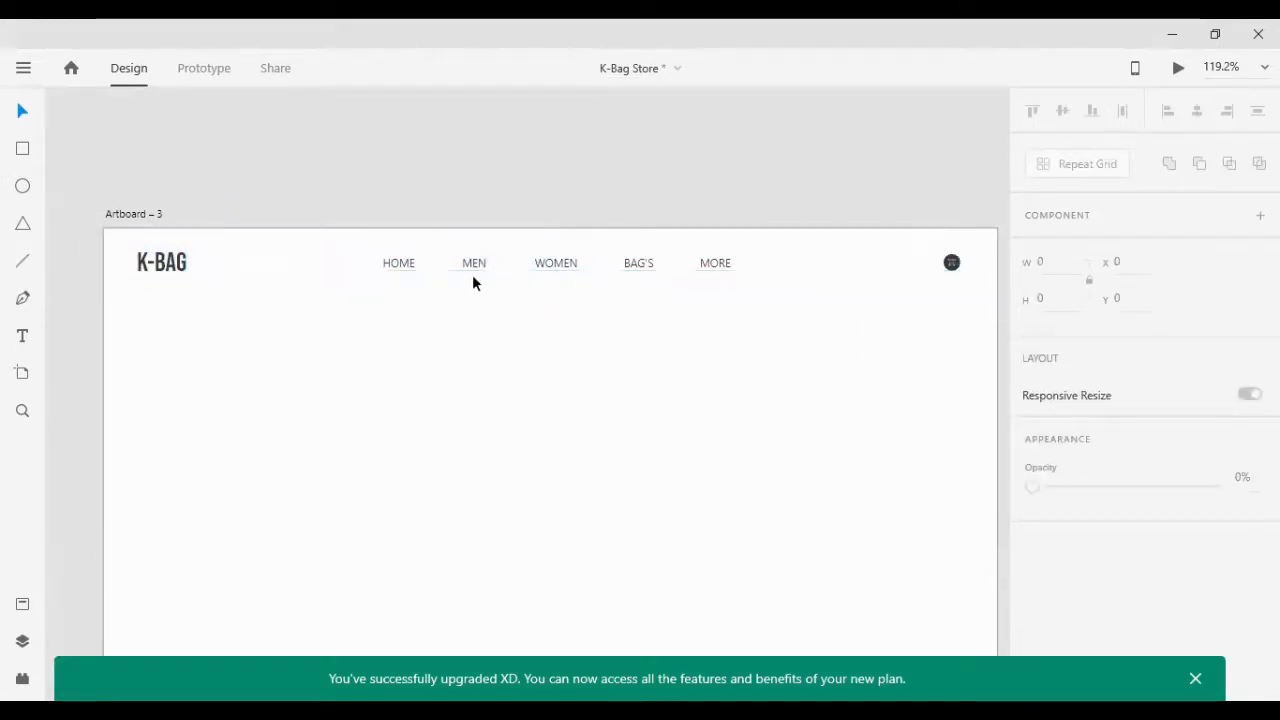
# Step: Ungroup the navigation menu and the cart button
pyautogui.click(474, 265)
pyautogui.rightClick(485, 263)
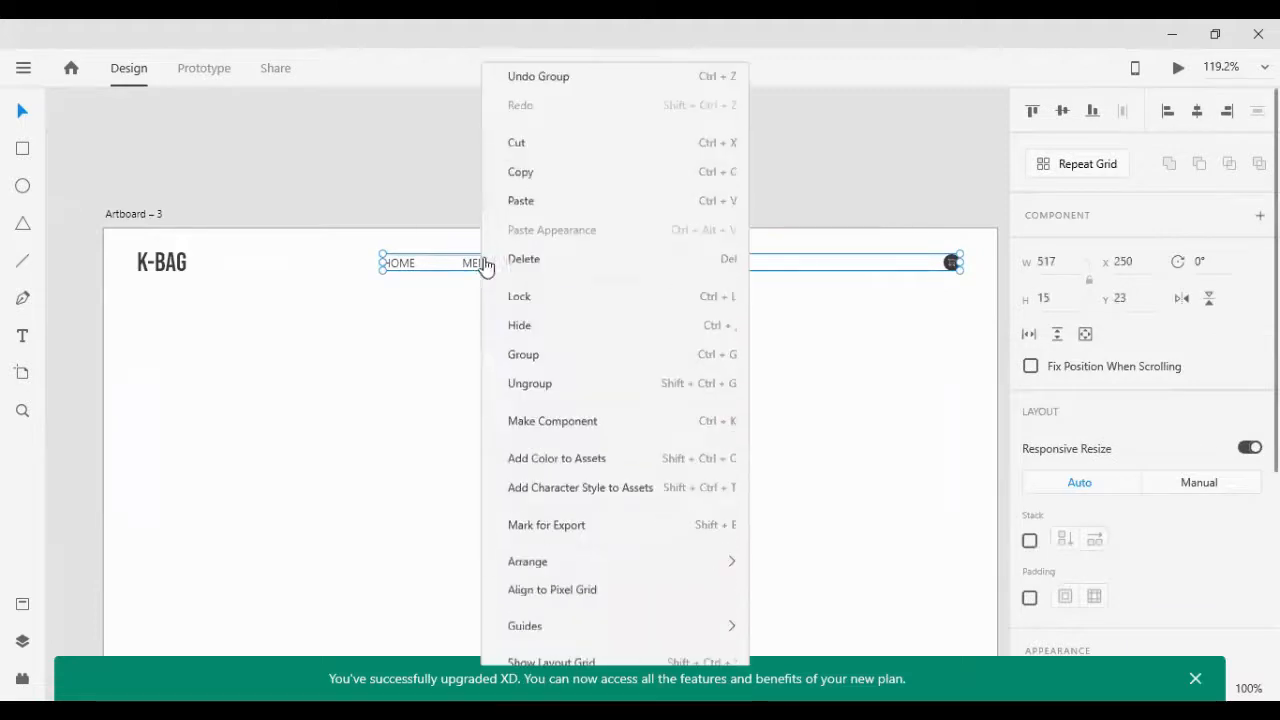
pyautogui.scroll(-1, 495, 300)
pyautogui.click(514, 343)
pyautogui.click(721, 355)
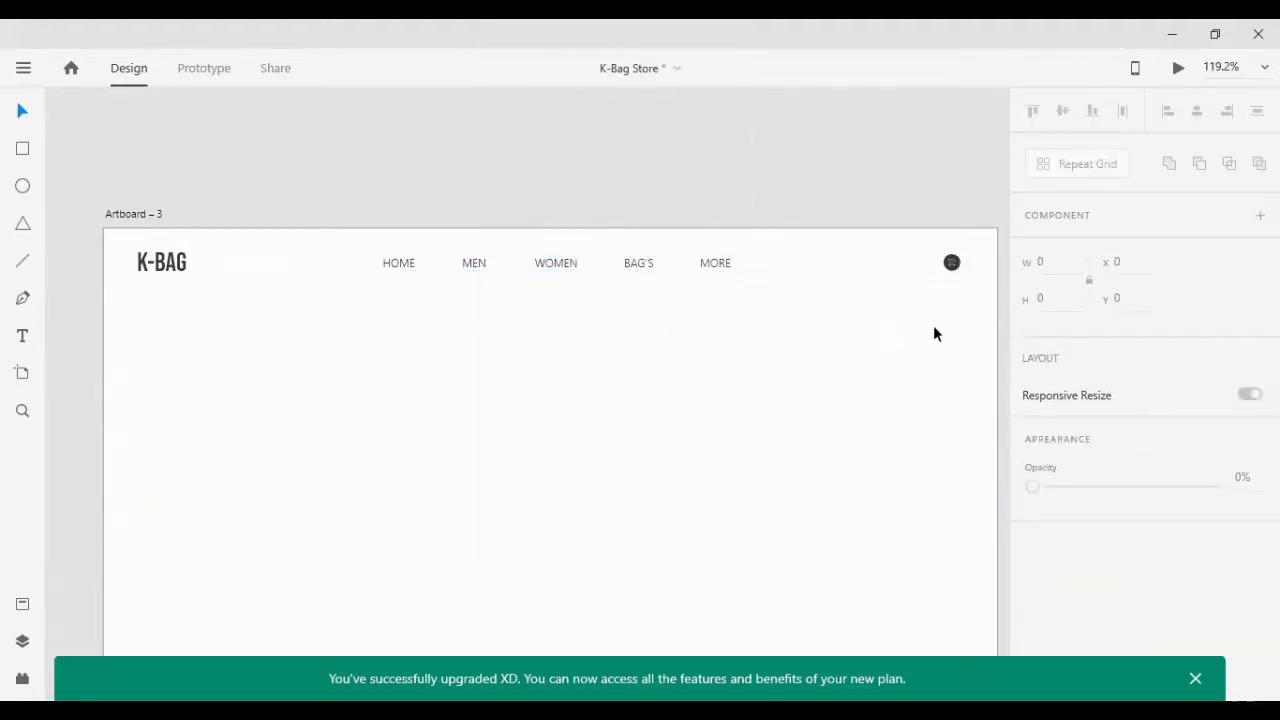
# Step: Draw a small V-shaped dropdown arrow beside MORE with the Pen tool, about 7 px wide and 5 px high
pyautogui.scroll(-2, 933, 325)
pyautogui.scroll(-1, 933, 327)
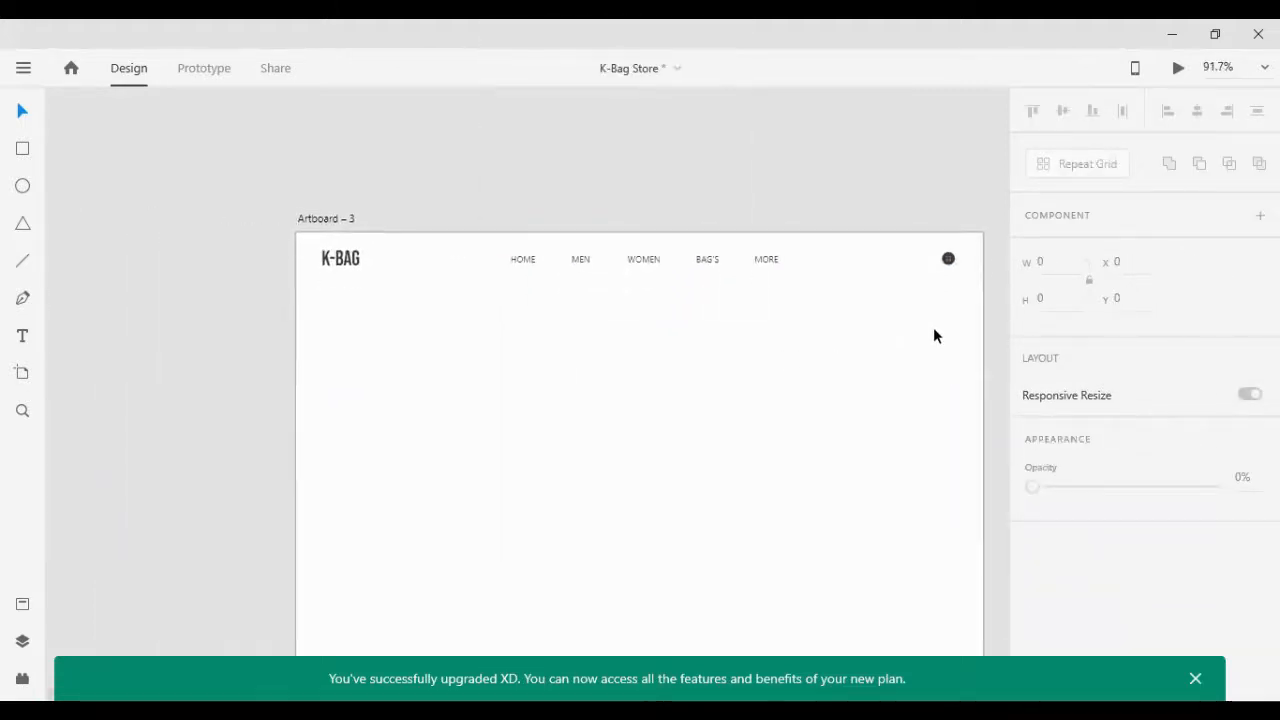
pyautogui.hscroll(1, 934, 333)
pyautogui.scroll(2, 809, 378)
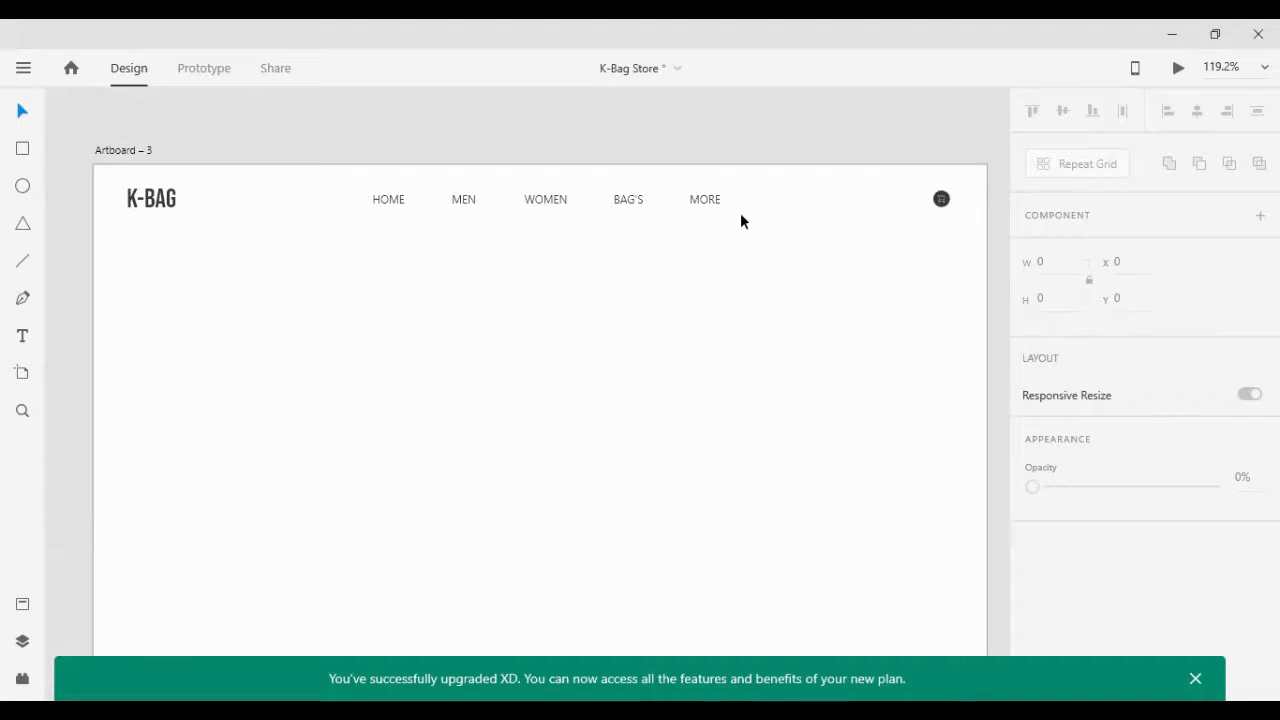
pyautogui.scroll(4, 785, 194)
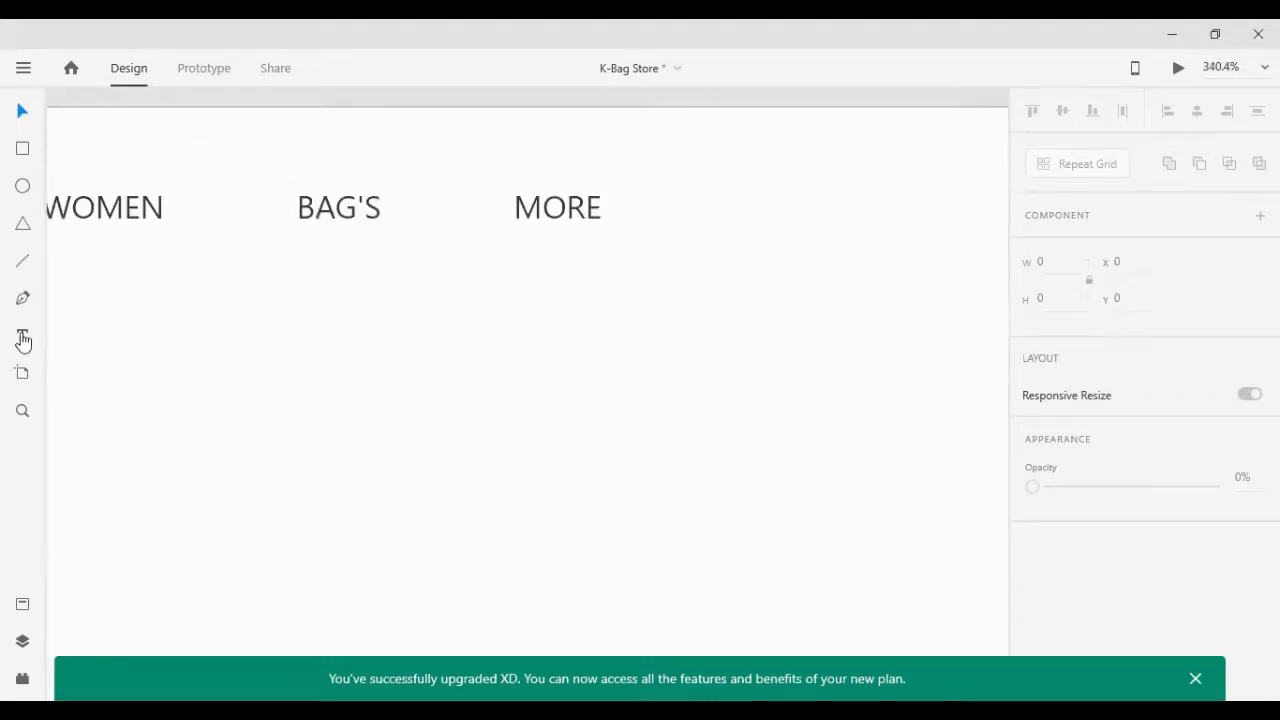
pyautogui.click(23, 297)
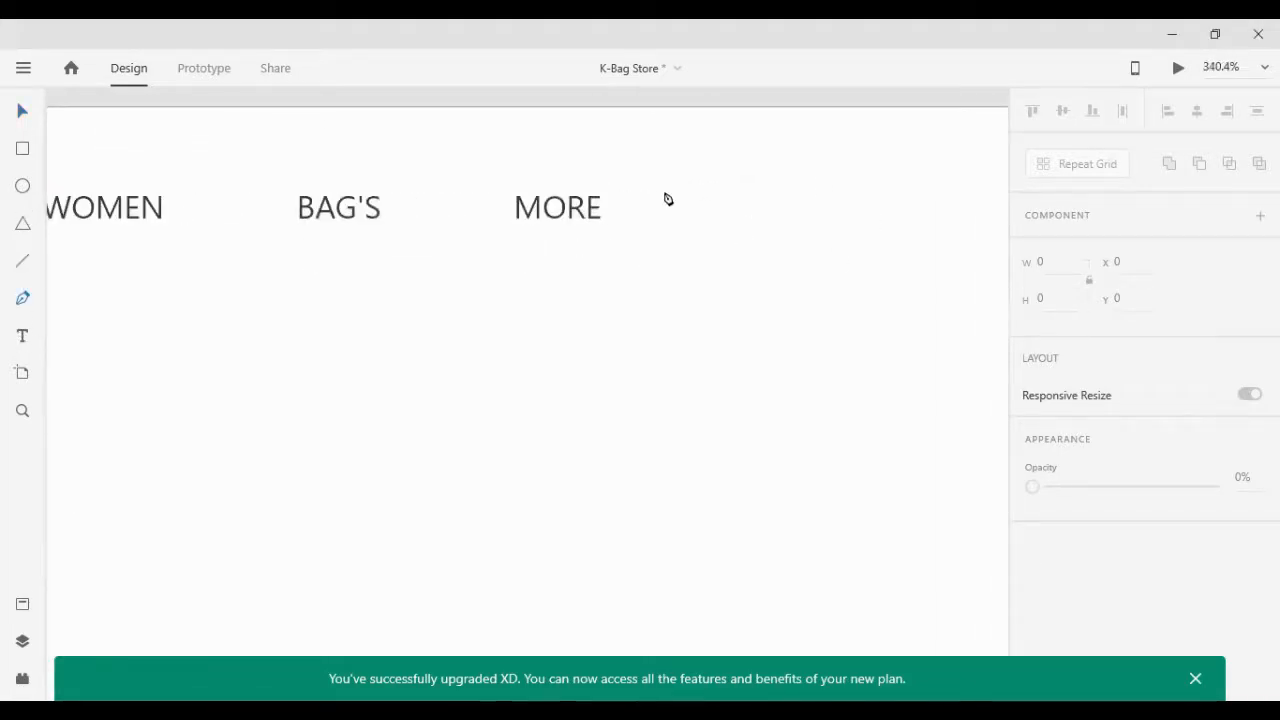
pyautogui.click(604, 197)
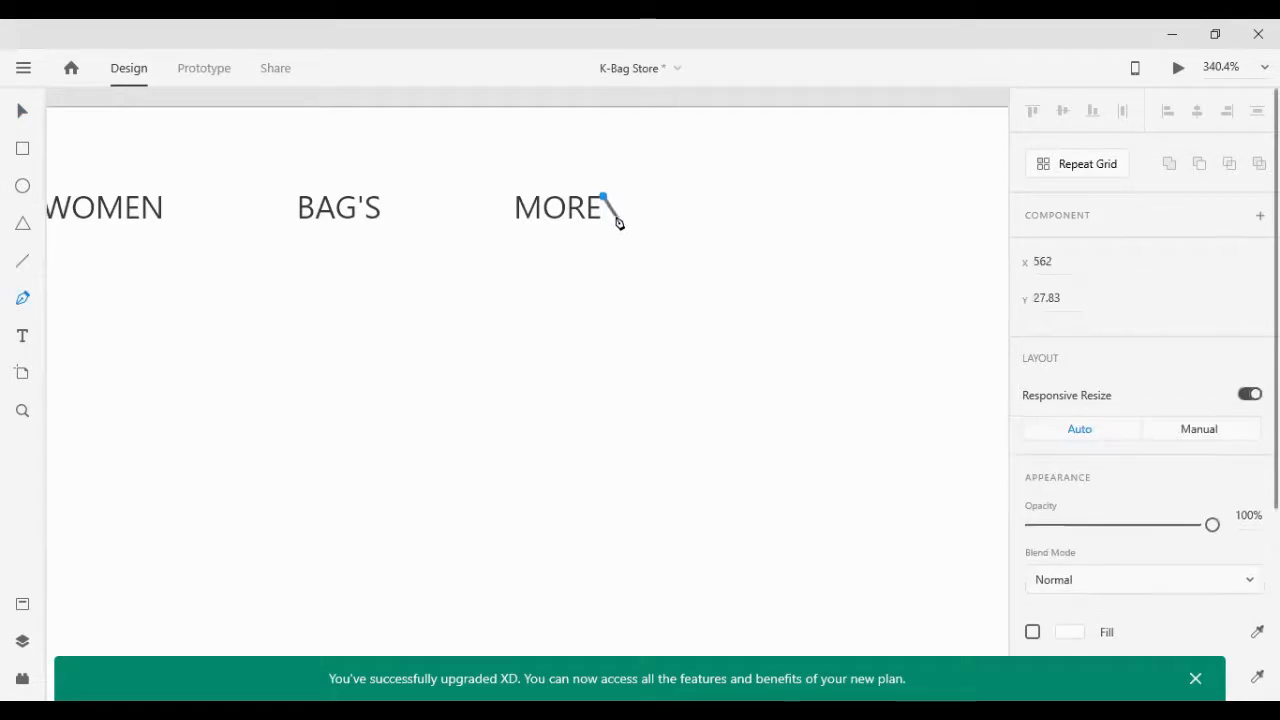
pyautogui.click(626, 198)
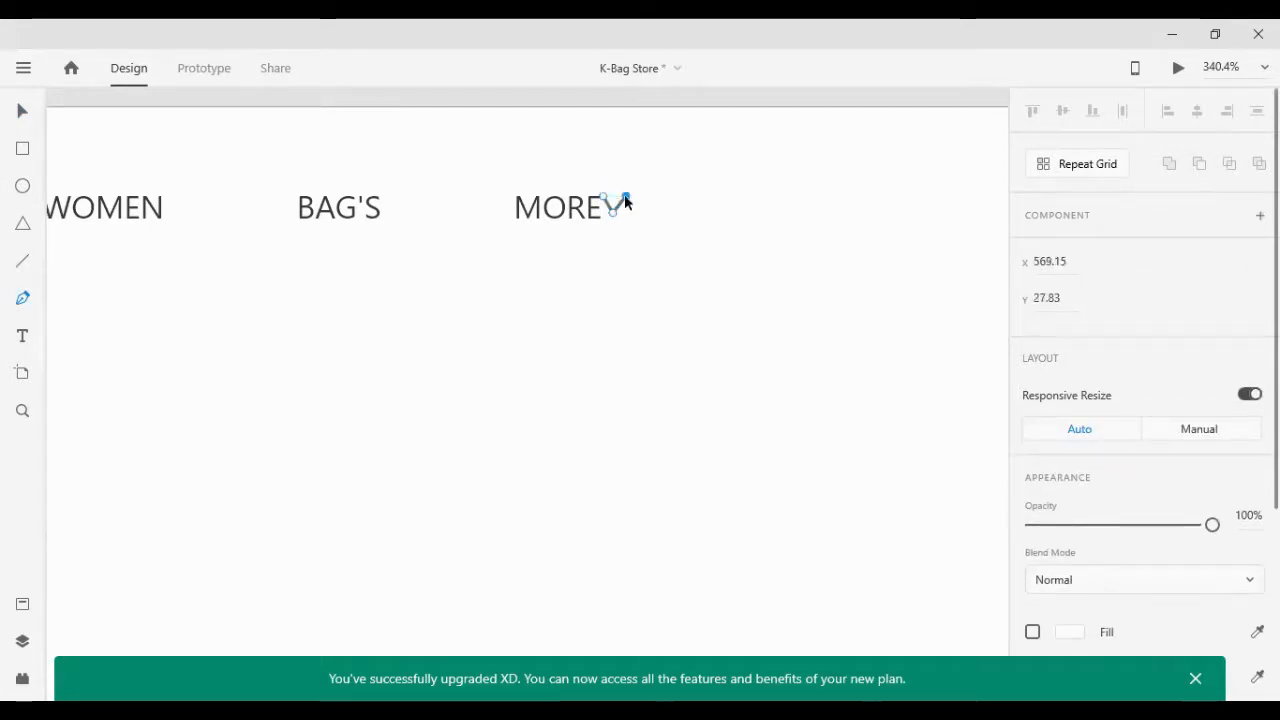
pyautogui.click(20, 110)
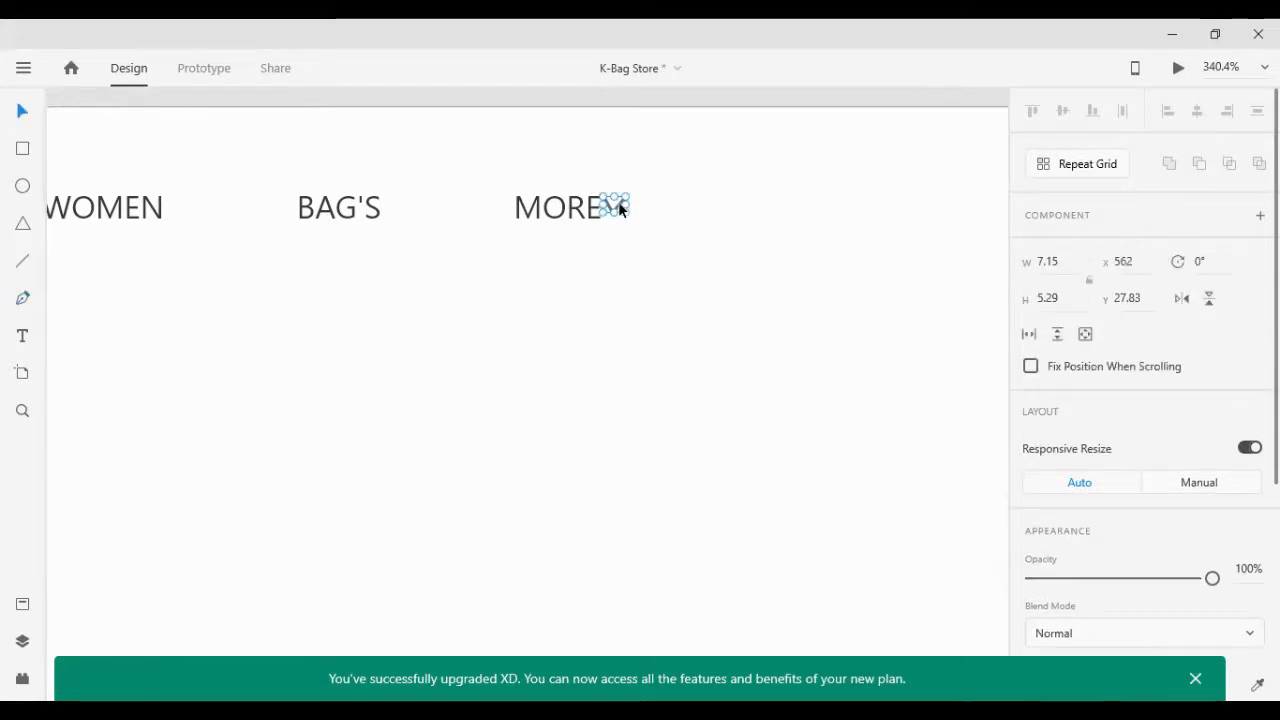
# Step: Try reshaping the dropdown arrow by nudging its first anchor point inward and down, and return the point to its starting position
pyautogui.doubleClick(618, 201)
pyautogui.press('Right')
pyautogui.press('Right')
pyautogui.press('Right')
pyautogui.press('Right')
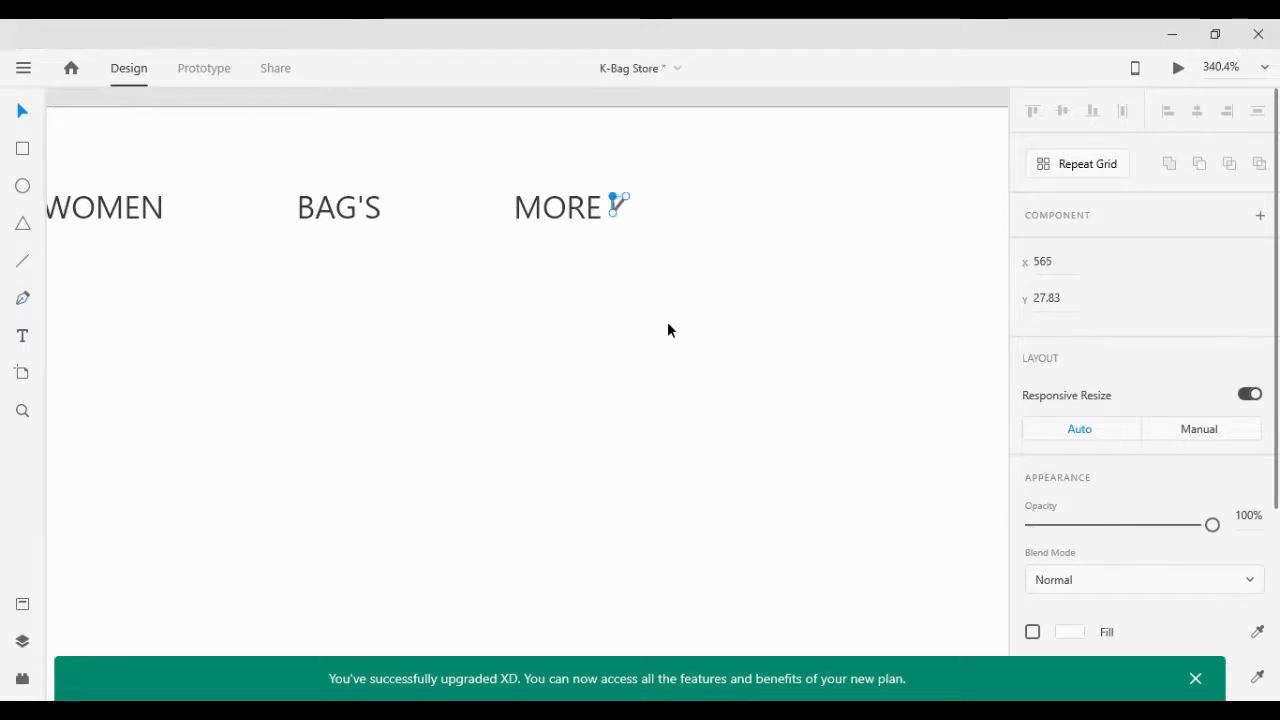
pyautogui.press('Left')
pyautogui.press('Down')
pyautogui.press('Down')
pyautogui.press('Down')
pyautogui.press('Down')
pyautogui.press('Down')
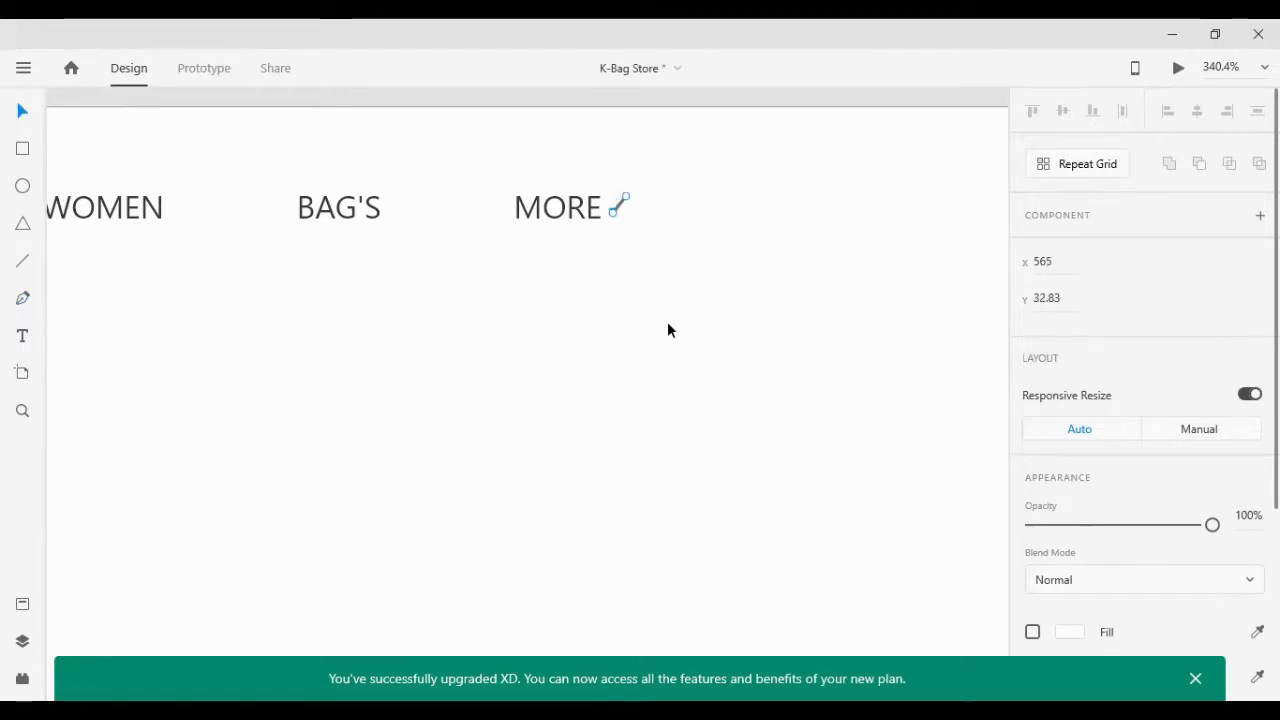
pyautogui.press('Up')
pyautogui.press('Up')
pyautogui.press('Up')
pyautogui.press('Up')
pyautogui.press('Up')
pyautogui.press('Left')
pyautogui.press('Left')
pyautogui.press('Left')
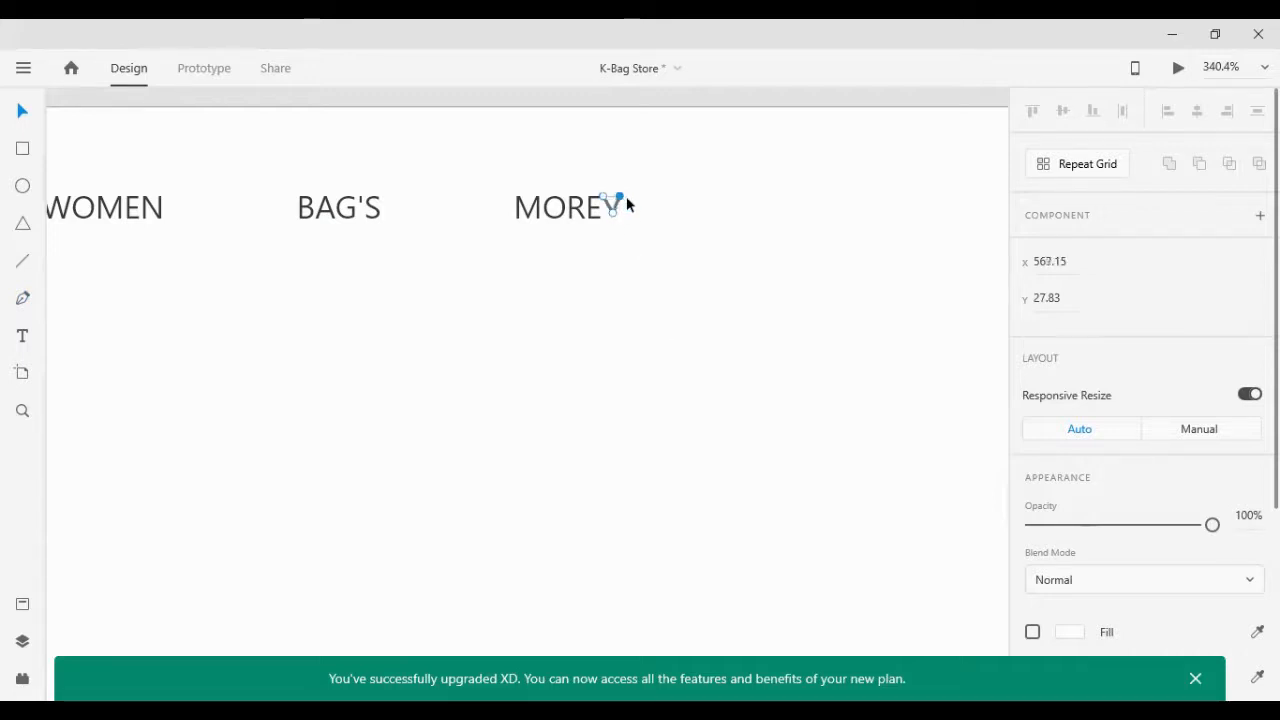
# Step: Try narrowing the dropdown arrow by nudging its last anchor point inward, and restore the original shape
pyautogui.press('Left')
pyautogui.press('Down')
pyautogui.press('Down')
pyautogui.press('Down')
pyautogui.press('Down')
pyautogui.press('Up')
pyautogui.press('Up')
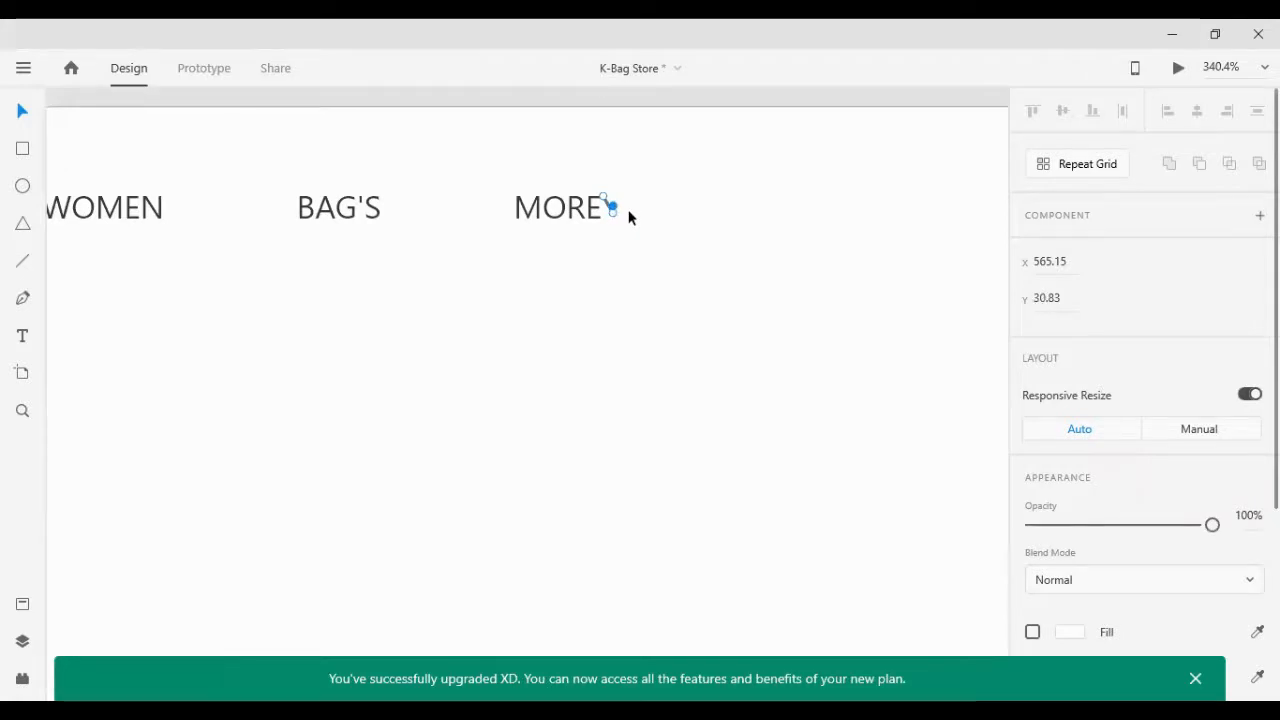
pyautogui.press('Right')
pyautogui.press('Right')
pyautogui.press('Right')
pyautogui.press('Up')
pyautogui.press('Up')
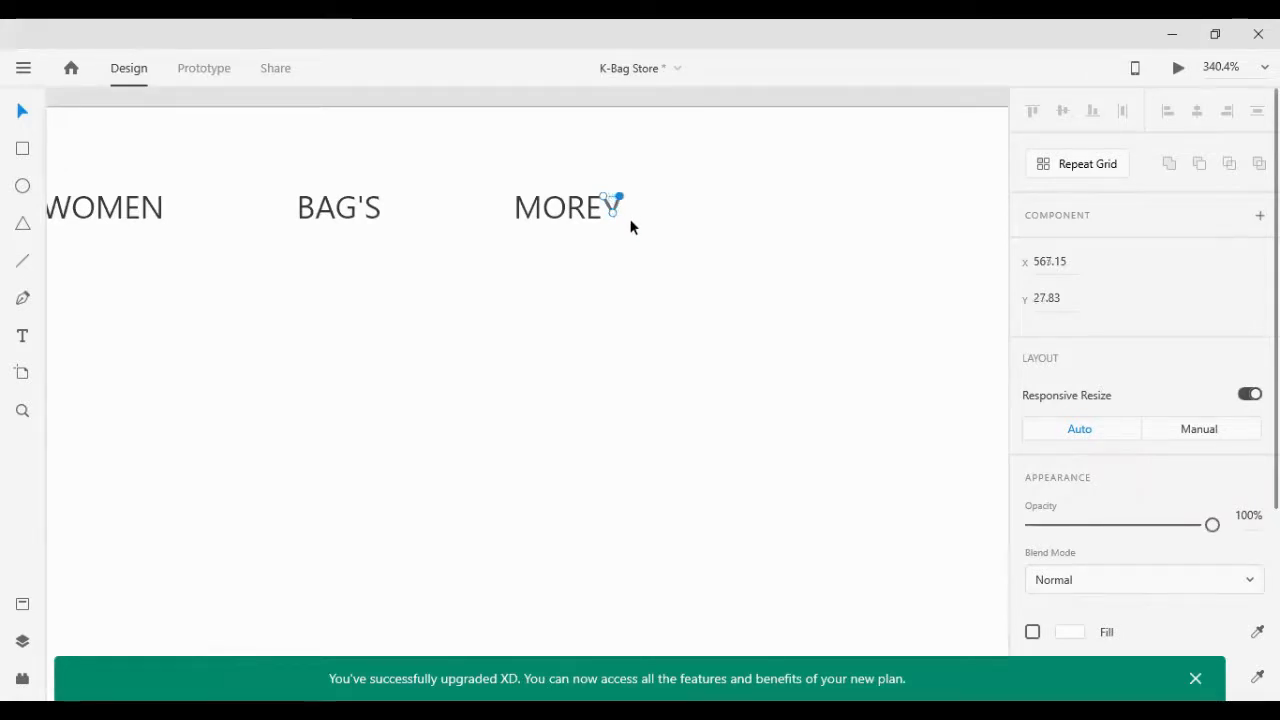
pyautogui.press('Escape')
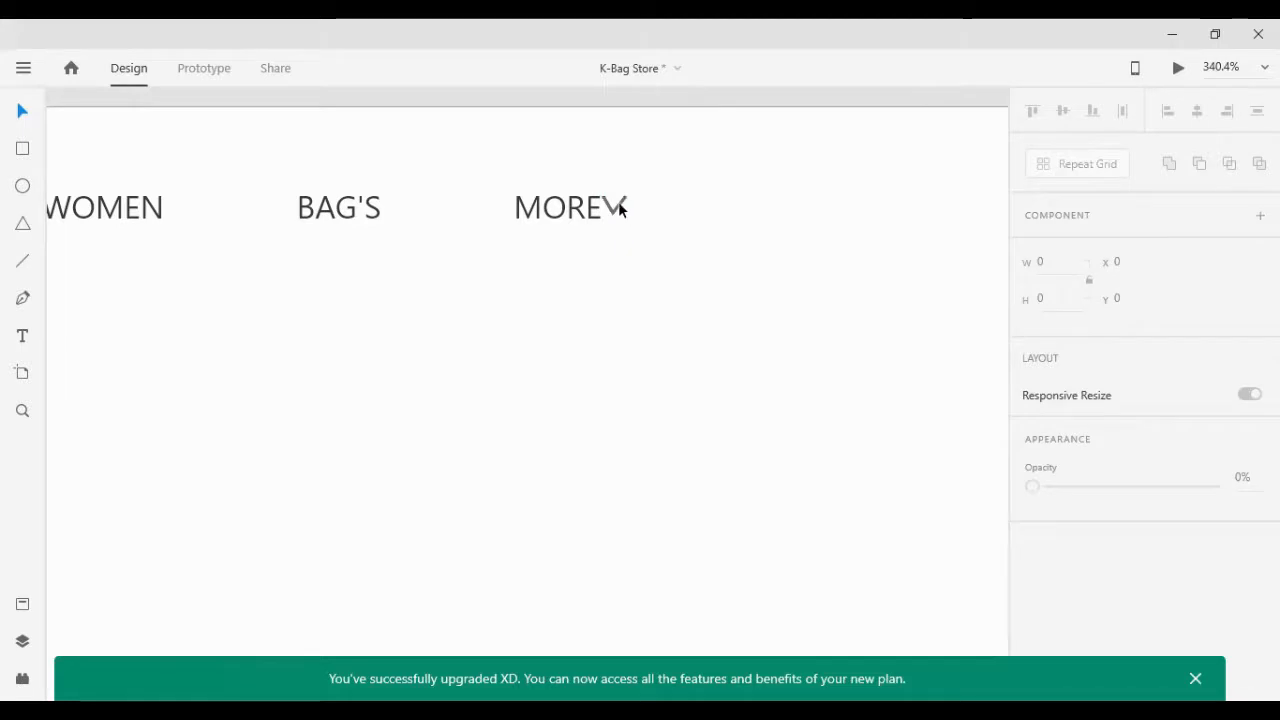
# Step: Move the dropdown arrow away from MORE to X 566 and align it vertically to the middle of the navigation menu
pyautogui.click(620, 206)
pyautogui.moveTo(618, 201); pyautogui.dragTo(631, 202)
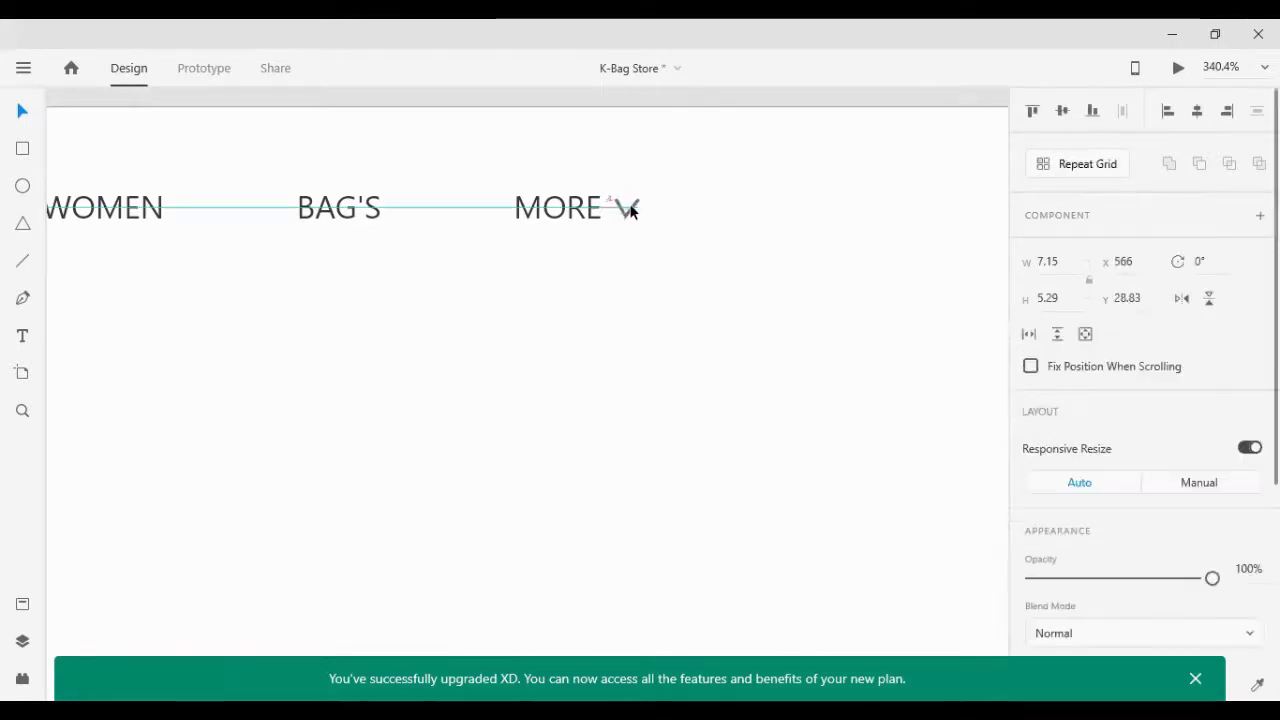
pyautogui.press('Escape')
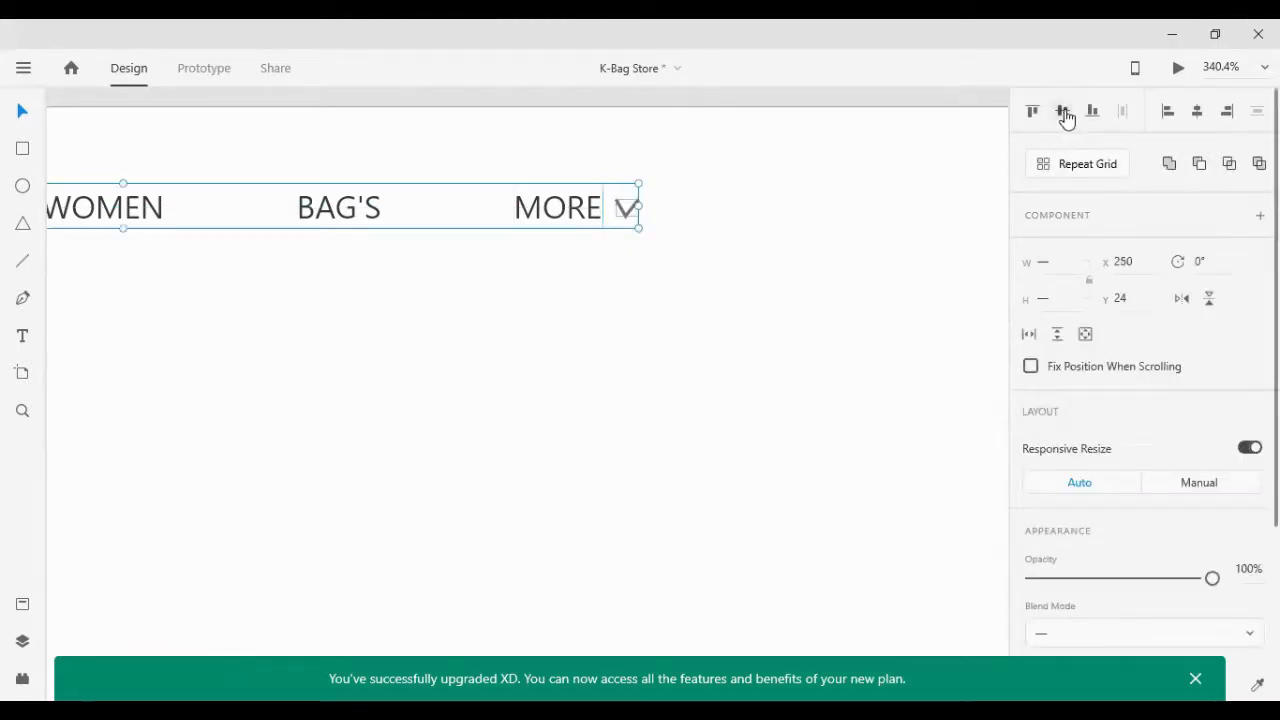
pyautogui.click(653, 277)
# Step: Nudge the dropdown arrow horizontally to X 565, leaving a small gap after MORE
pyautogui.click(626, 209)
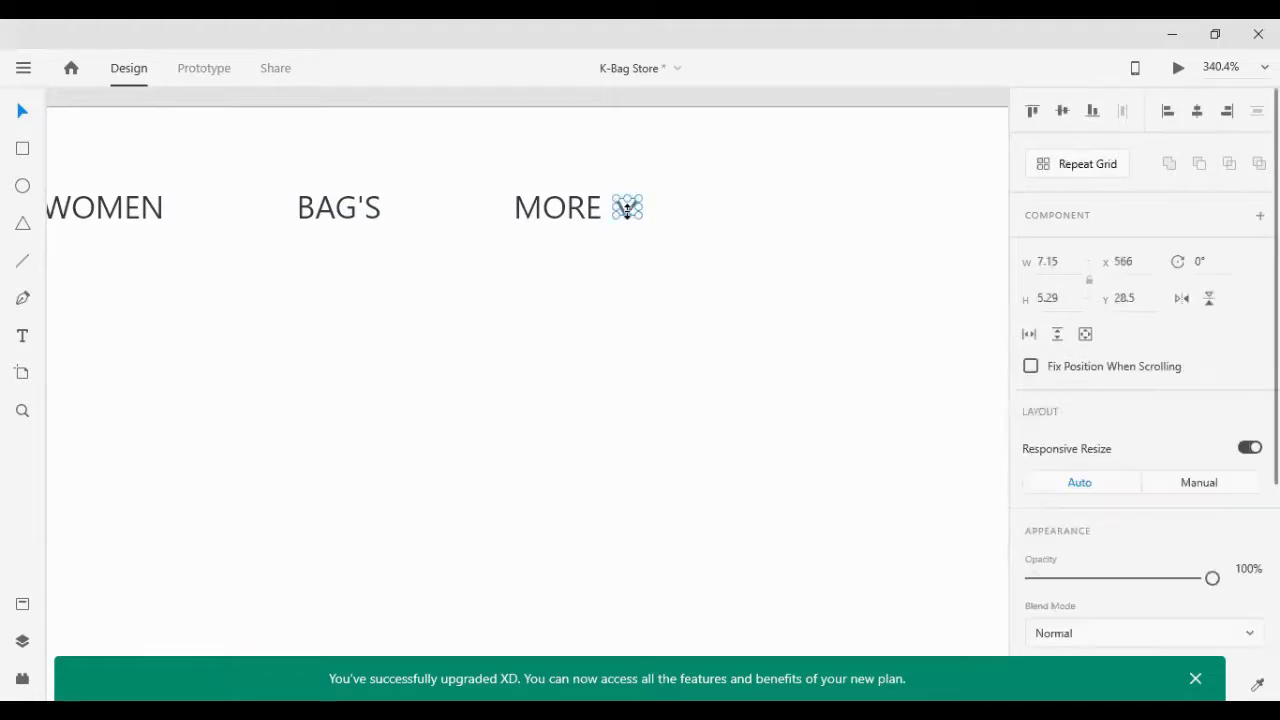
pyautogui.press('Left')
pyautogui.press('Left')
pyautogui.press('Left')
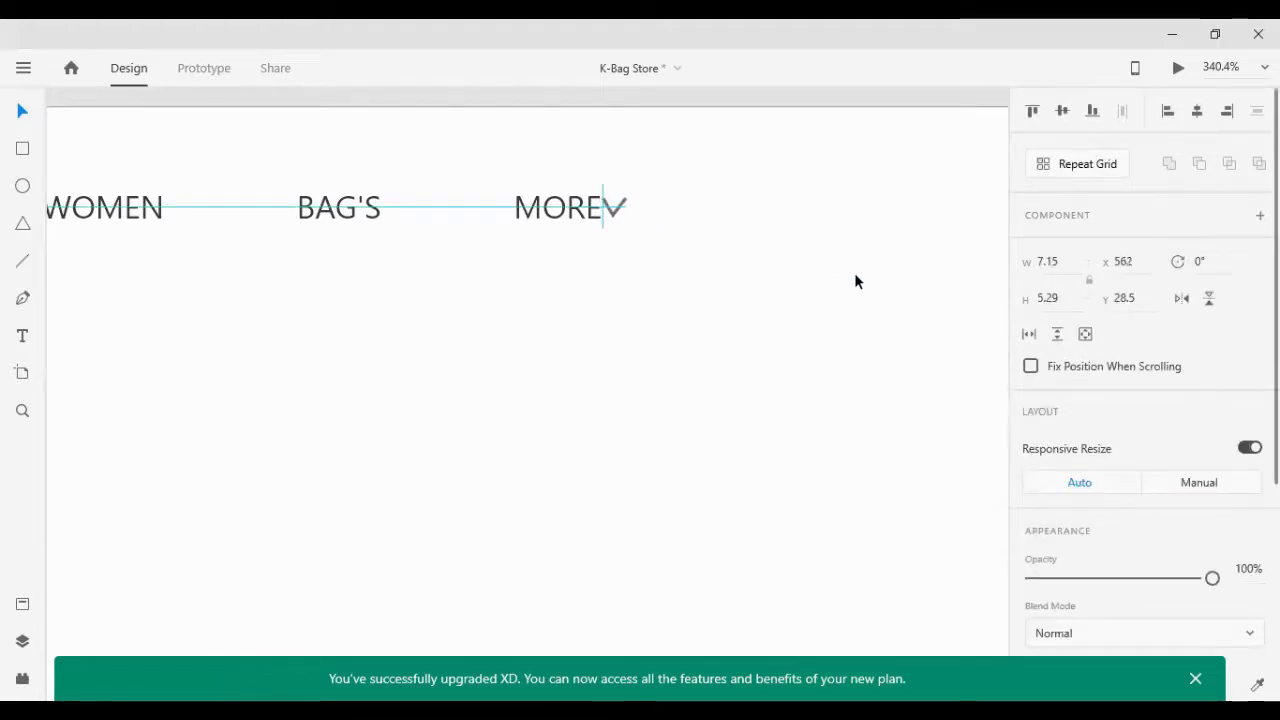
pyautogui.hotkey('shift', 'Right')
pyautogui.press('Right')
pyautogui.press('Left')
pyautogui.press('Left')
pyautogui.press('Left')
pyautogui.press('Left')
pyautogui.press('Left')
pyautogui.press('Left')
pyautogui.press('Left')
pyautogui.press('Left')
pyautogui.press('Left')
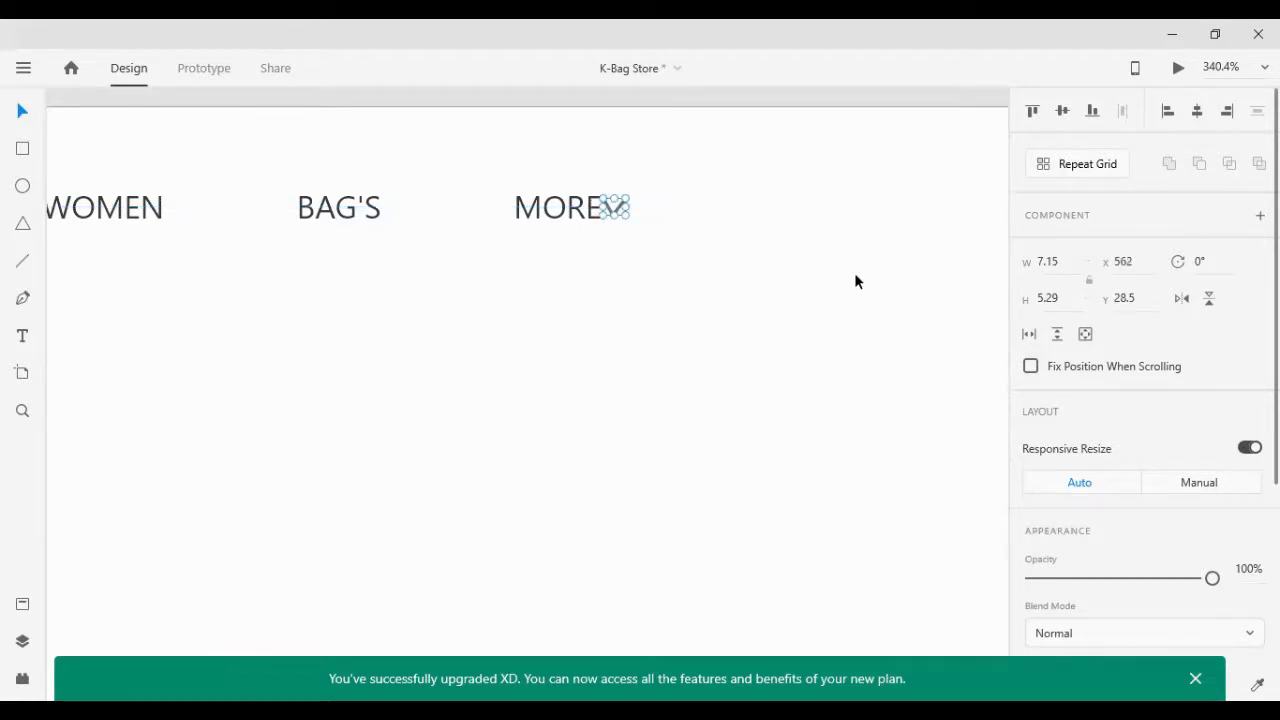
pyautogui.press('Right')
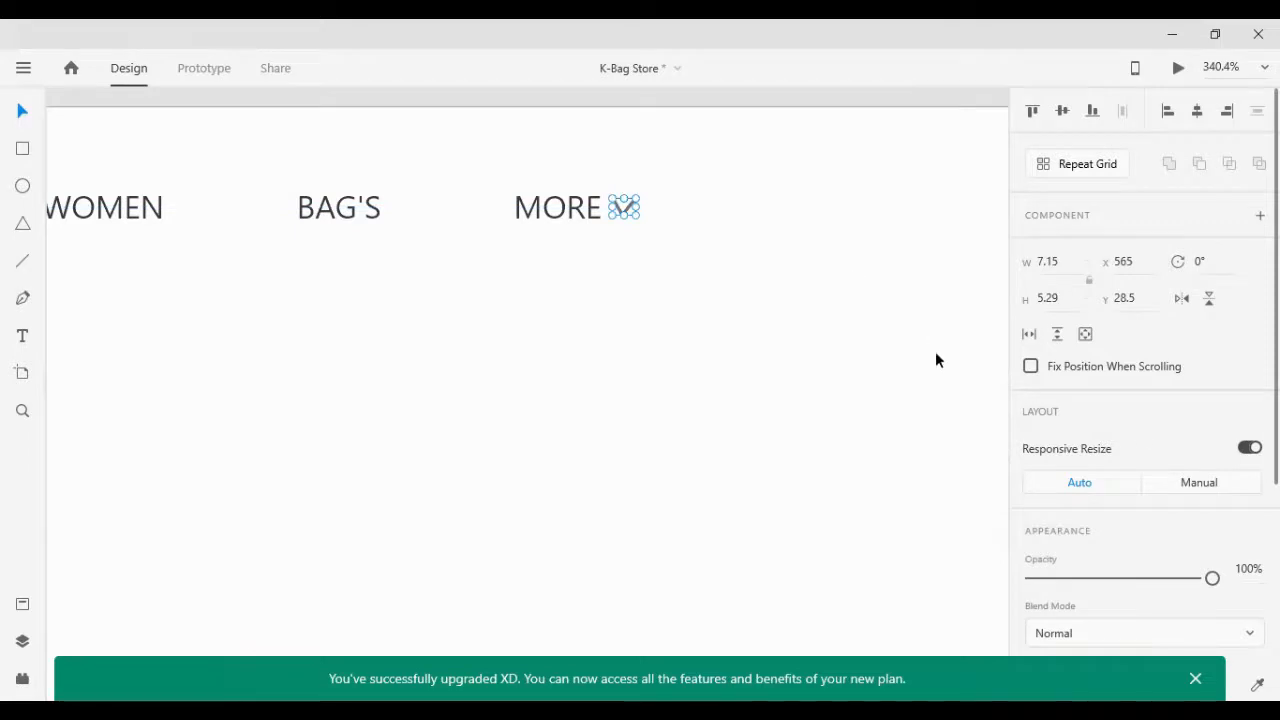
# Step: Try filling the dropdown arrow with the dark colour sampled from the MORE text, and switch the fill off again
pyautogui.scroll(-3, 1172, 514)
pyautogui.click(1257, 501)
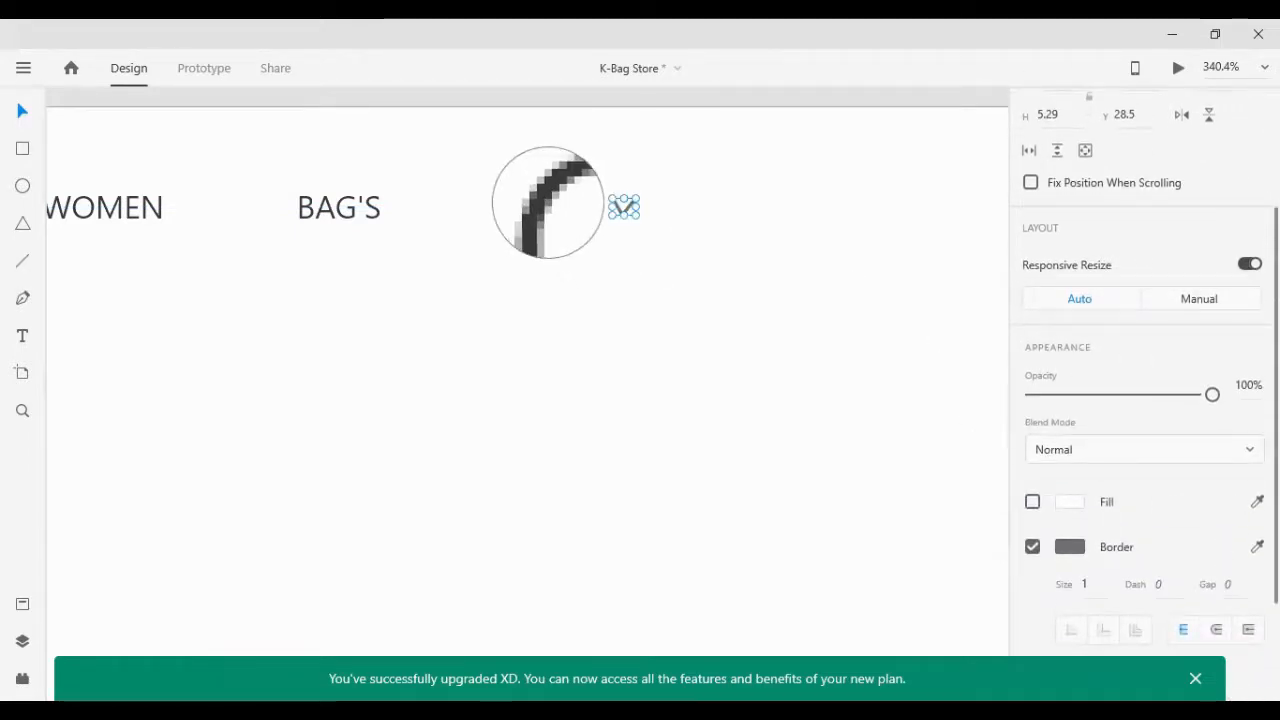
pyautogui.click(548, 210)
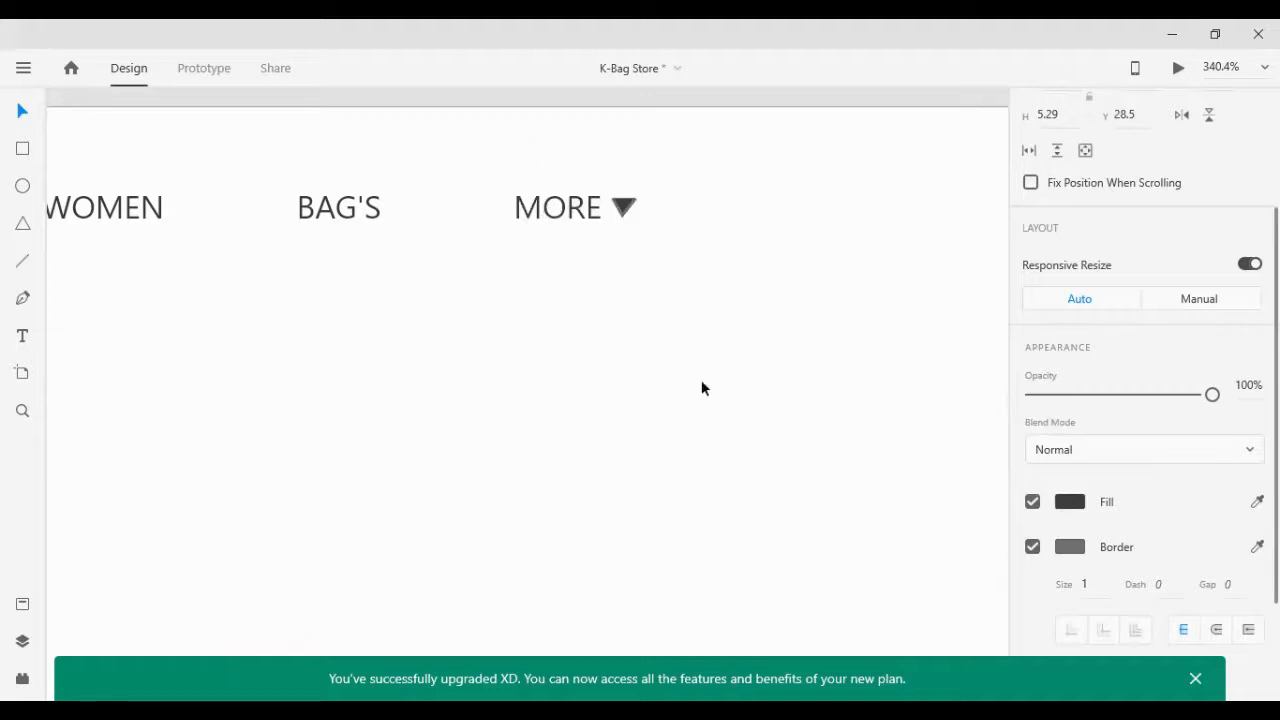
pyautogui.click(1032, 501)
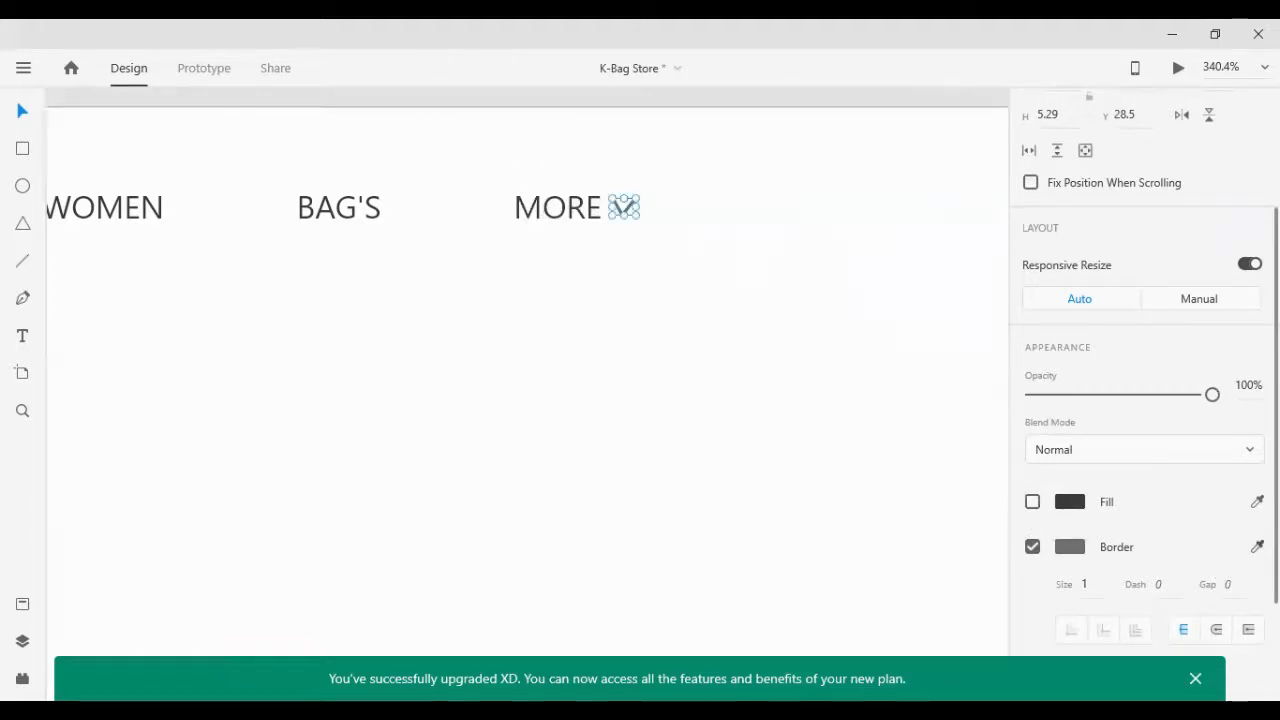
# Step: Set the dropdown arrow's border to the dark colour sampled from the MORE text
pyautogui.click(1257, 546)
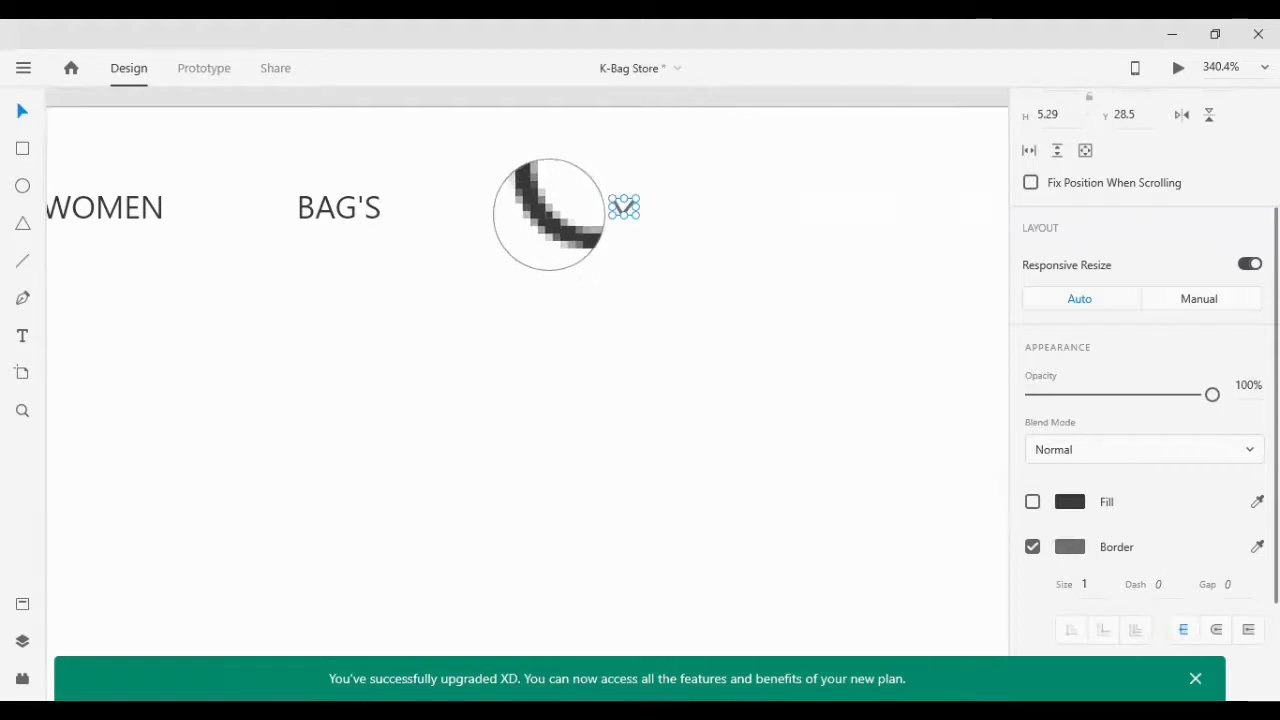
pyautogui.click(548, 214)
pyautogui.click(751, 400)
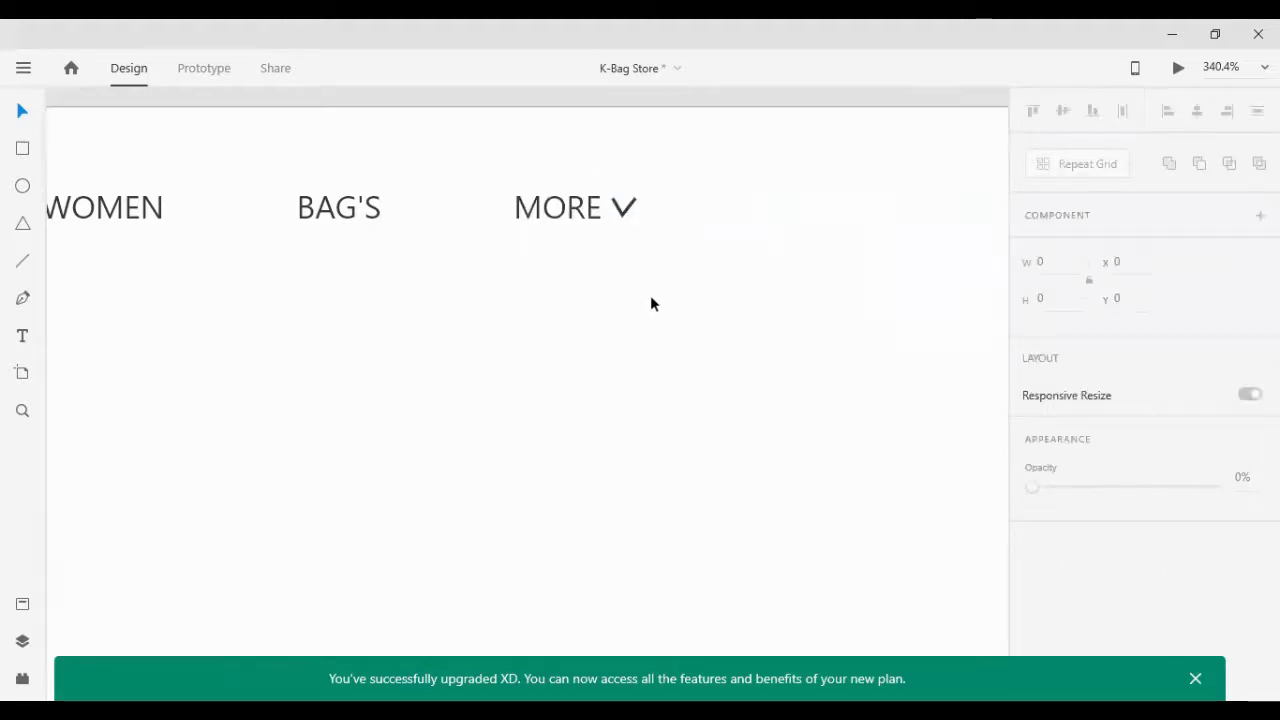
# Step: Adjust the dropdown arrow's two upper end points horizontally in small nudges to make the arrow wider
pyautogui.click(625, 214)
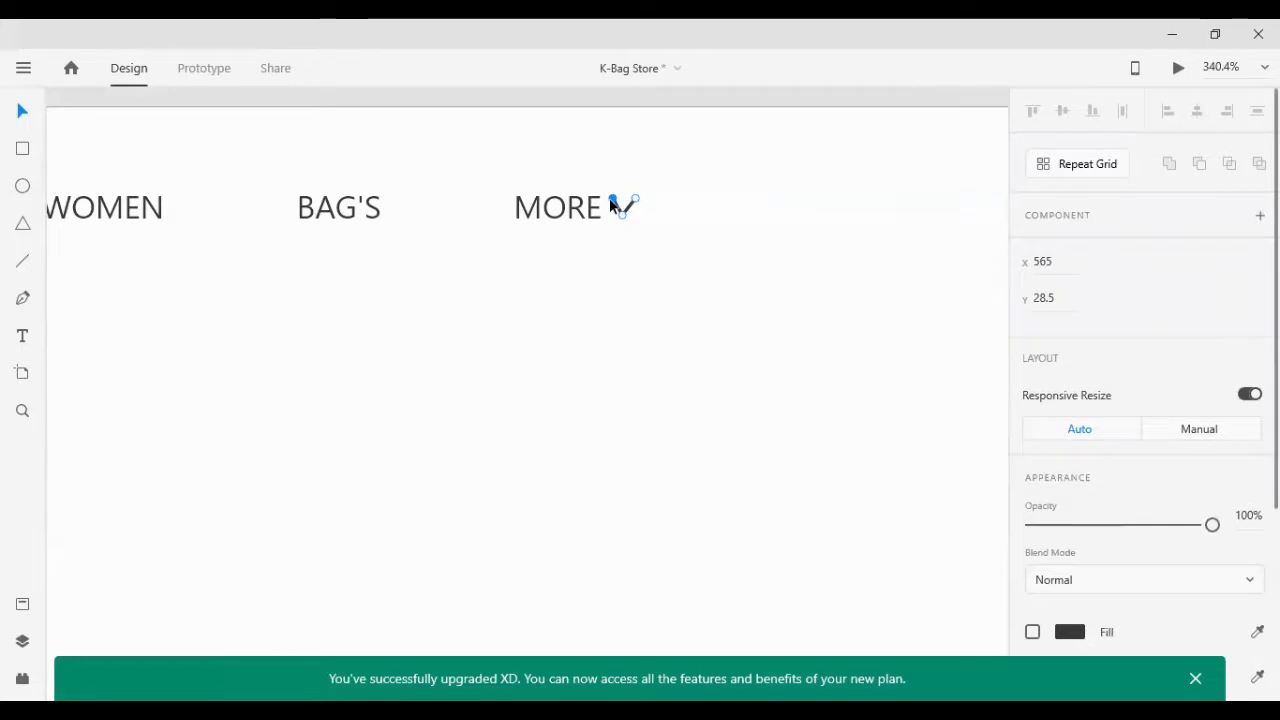
pyautogui.press('Right')
pyautogui.press('Right')
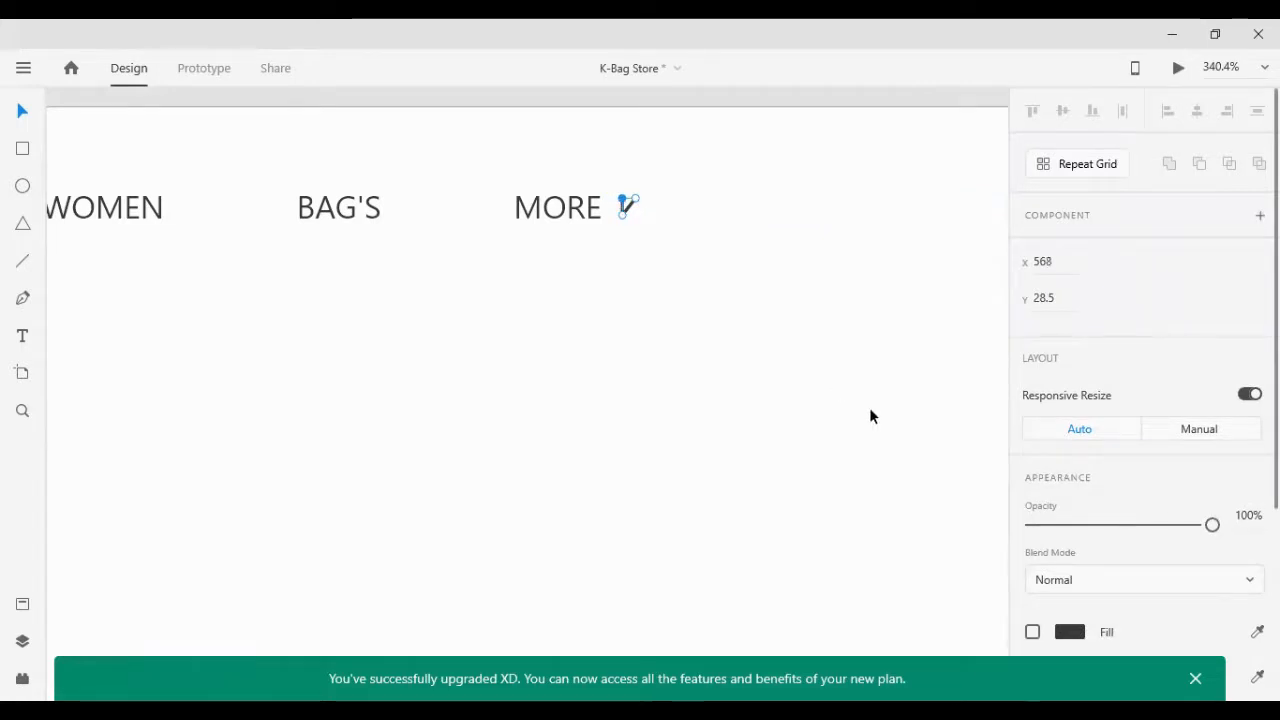
pyautogui.press('Left')
pyautogui.press('Left')
pyautogui.press('Left')
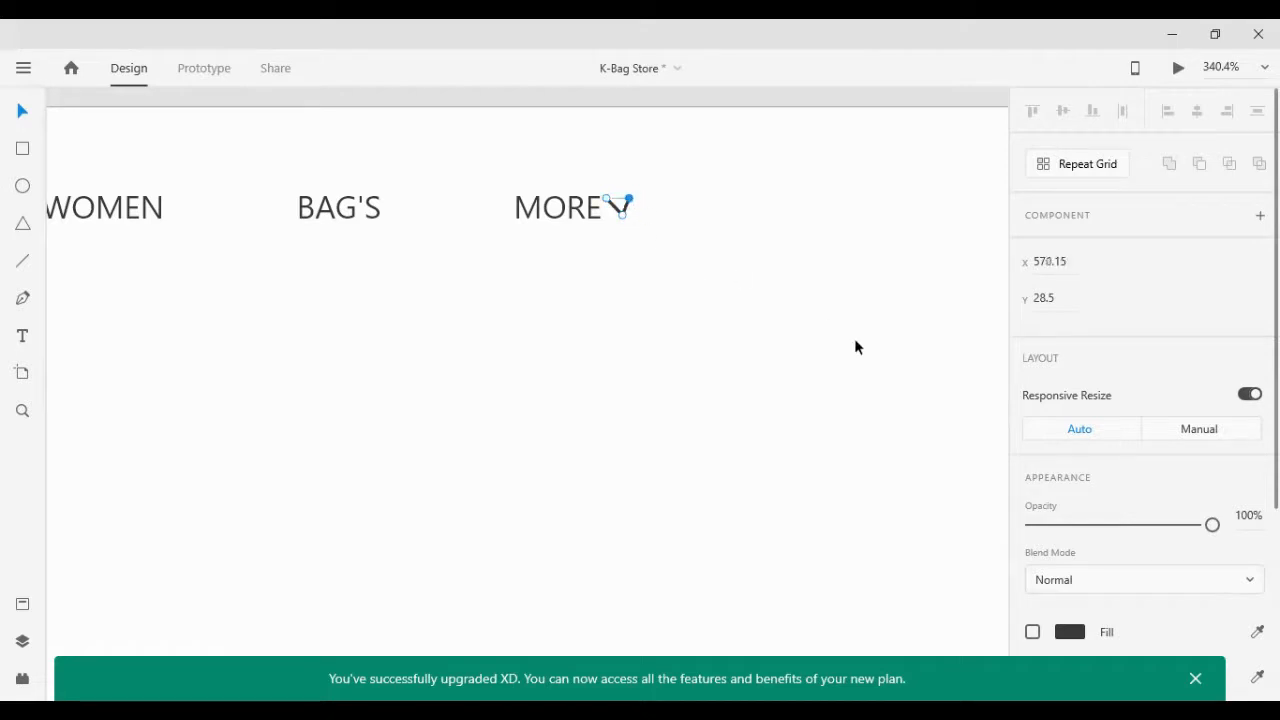
pyautogui.press('Left')
pyautogui.press('Right')
pyautogui.press('Right')
pyautogui.press('Right')
pyautogui.click(805, 347)
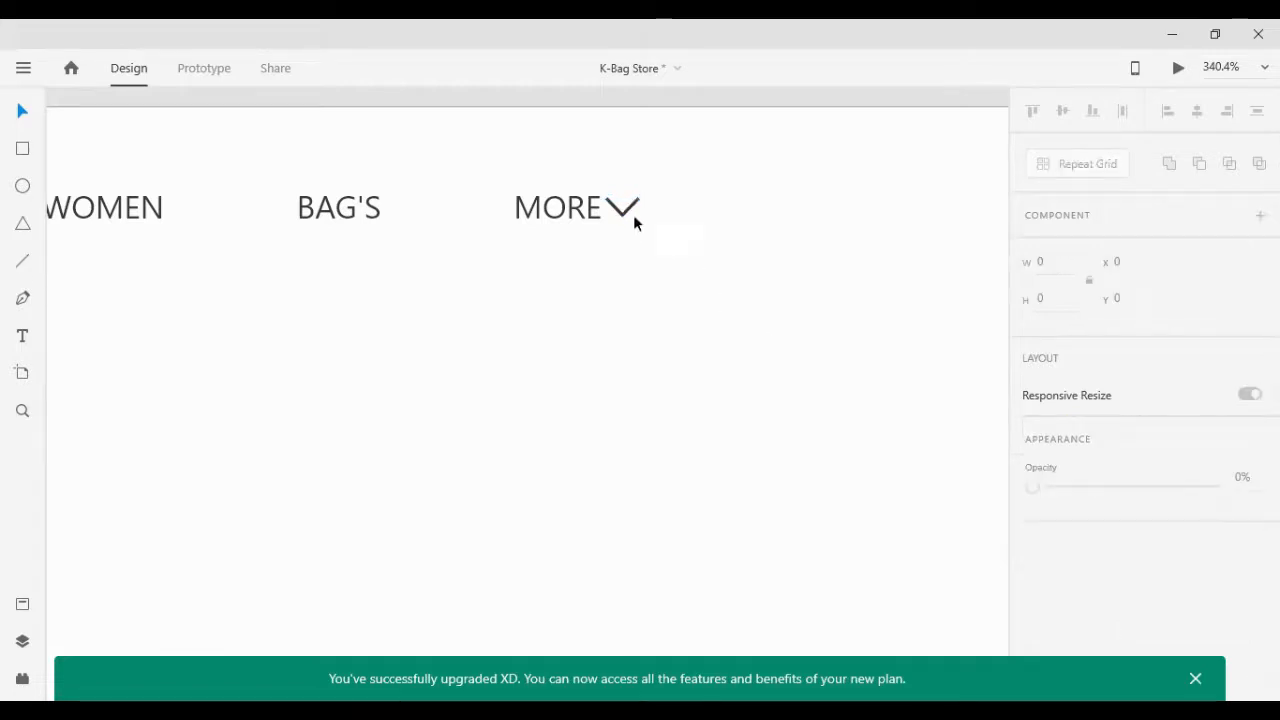
# Step: Nudge the left end point of the dropdown arrow to X 565, leaving a small gap after MORE
pyautogui.click(621, 209)
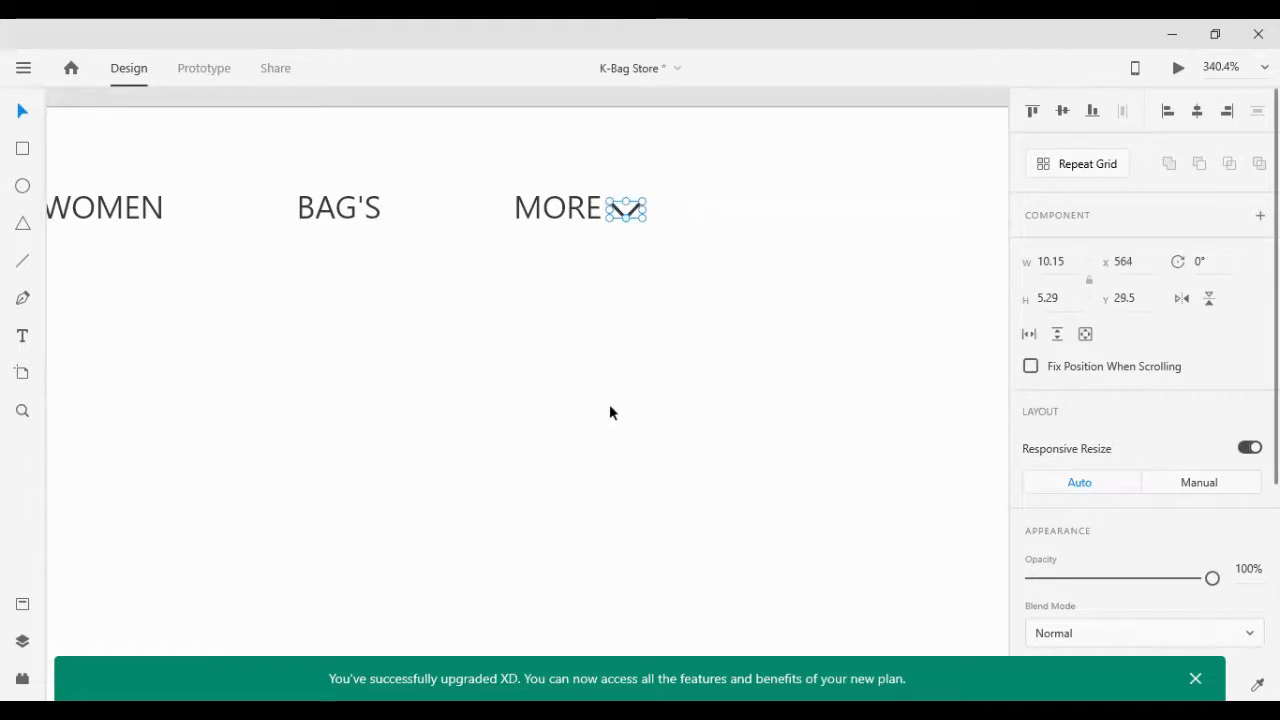
pyautogui.doubleClick(634, 212)
pyautogui.doubleClick(632, 213)
pyautogui.press('Right')
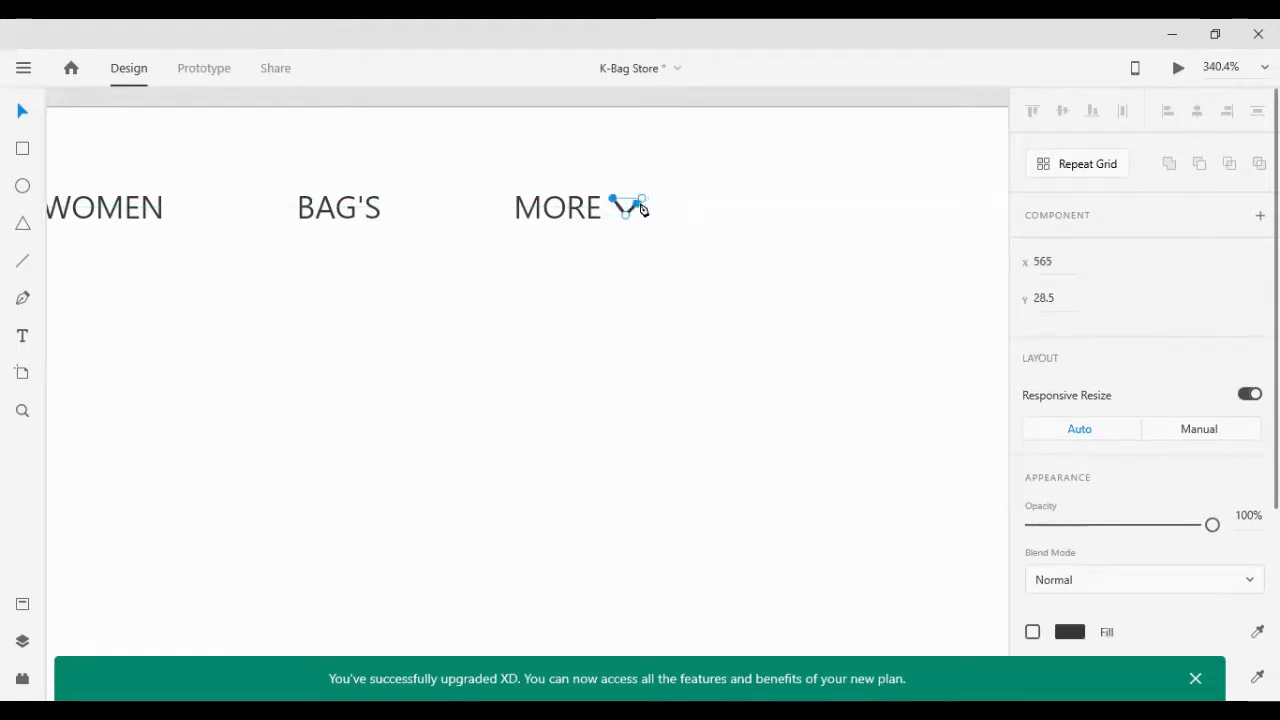
pyautogui.click(646, 254)
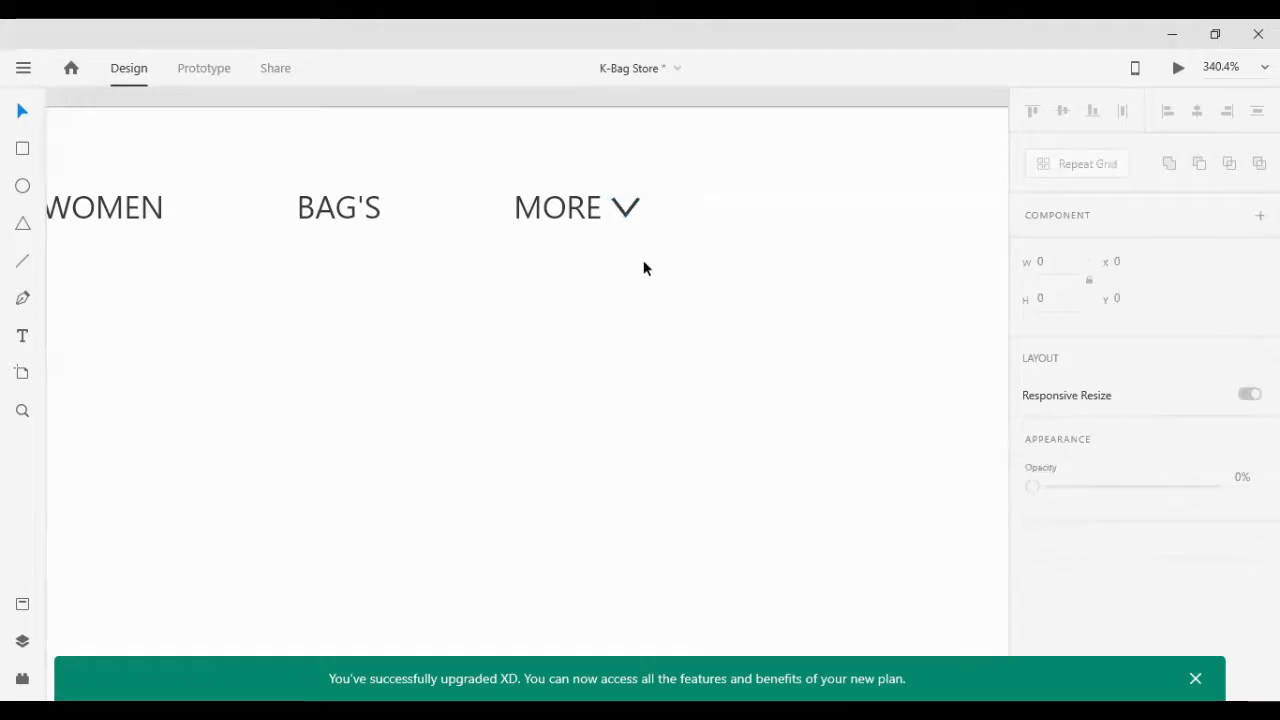
# Step: Examine the complete header from the K-BAG logo across the navigation menu to the cart button
pyautogui.keyDown('ctrl'); pyautogui.scroll(-3, 511, 306); pyautogui.keyUp('ctrl')
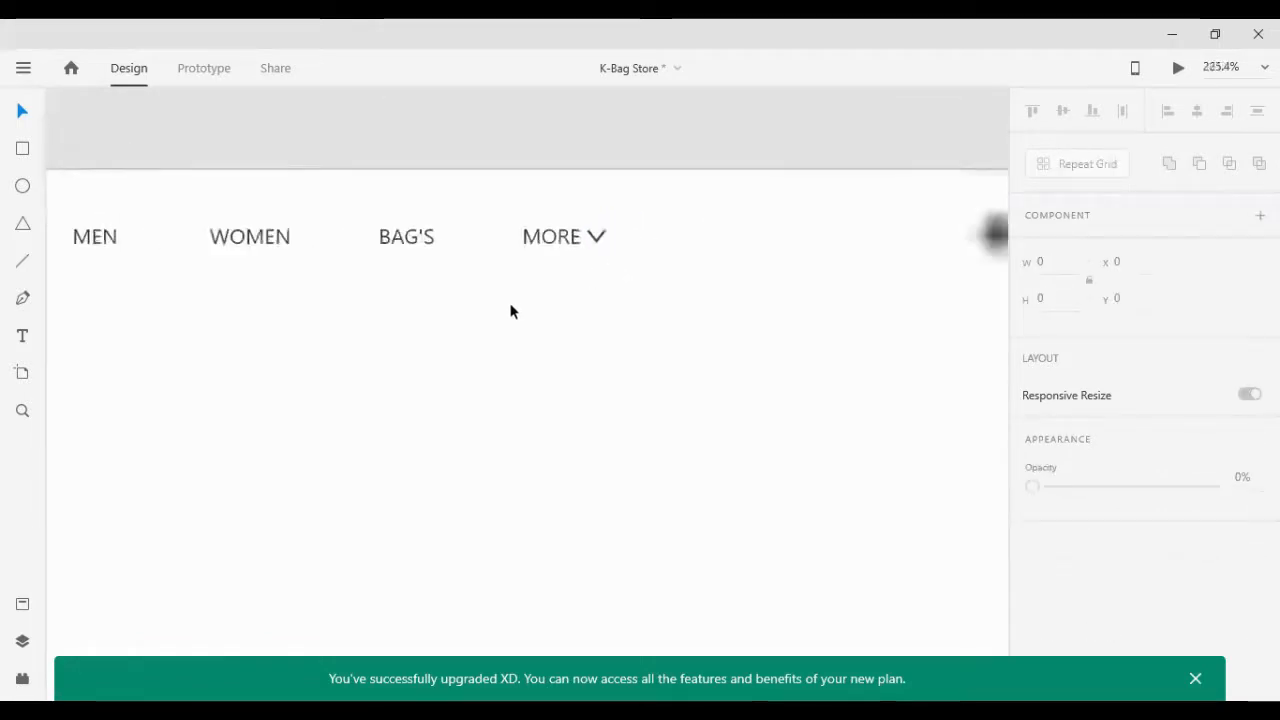
pyautogui.scroll(-1, 508, 315)
pyautogui.keyDown('ctrl'); pyautogui.scroll(-3, 508, 320); pyautogui.keyUp('ctrl')
pyautogui.scroll(-1, 508, 326)
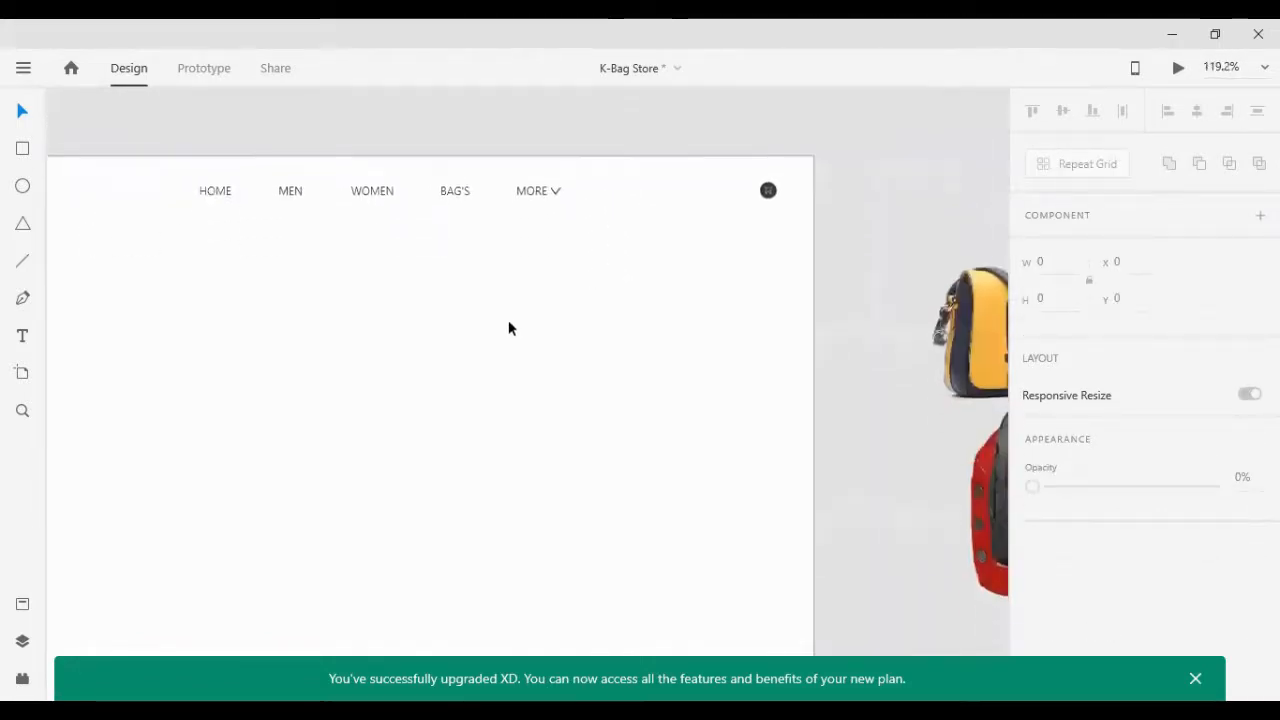
pyautogui.keyDown('ctrl'); pyautogui.scroll(4, 482, 356); pyautogui.keyUp('ctrl')
pyautogui.keyDown('ctrl'); pyautogui.scroll(-4, 482, 352); pyautogui.keyUp('ctrl')
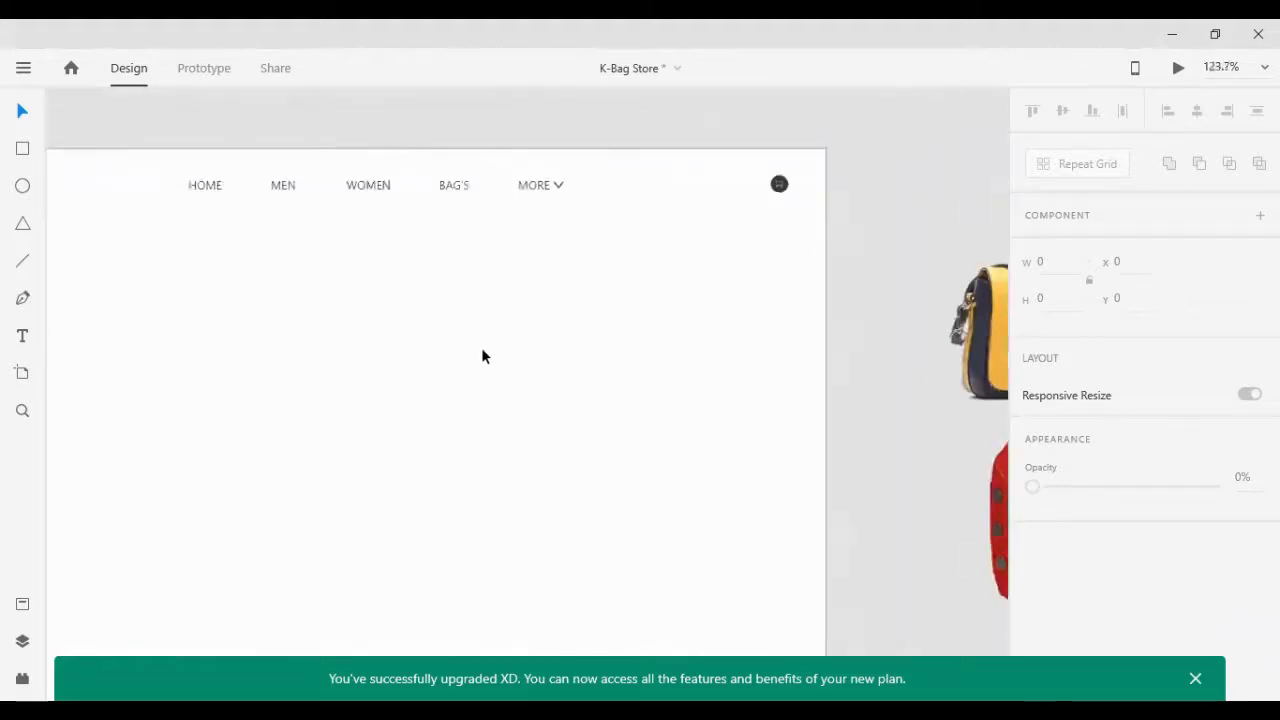
pyautogui.hscroll(-2, 470, 405)
pyautogui.hscroll(-2, 468, 414)
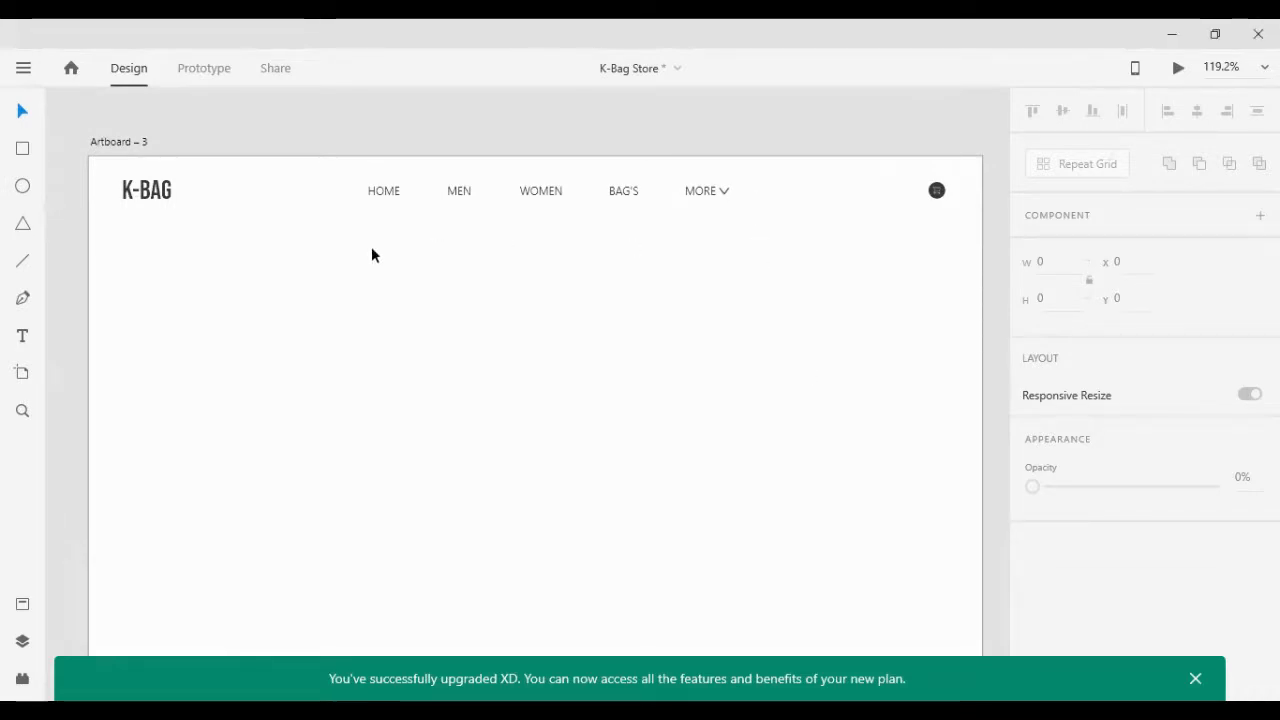
# Step: Move the navy backpack photo onto the artboard below the header, at X 30 and Y 55, aligned with the logo's left edge
pyautogui.scroll(-5, 169, 463)
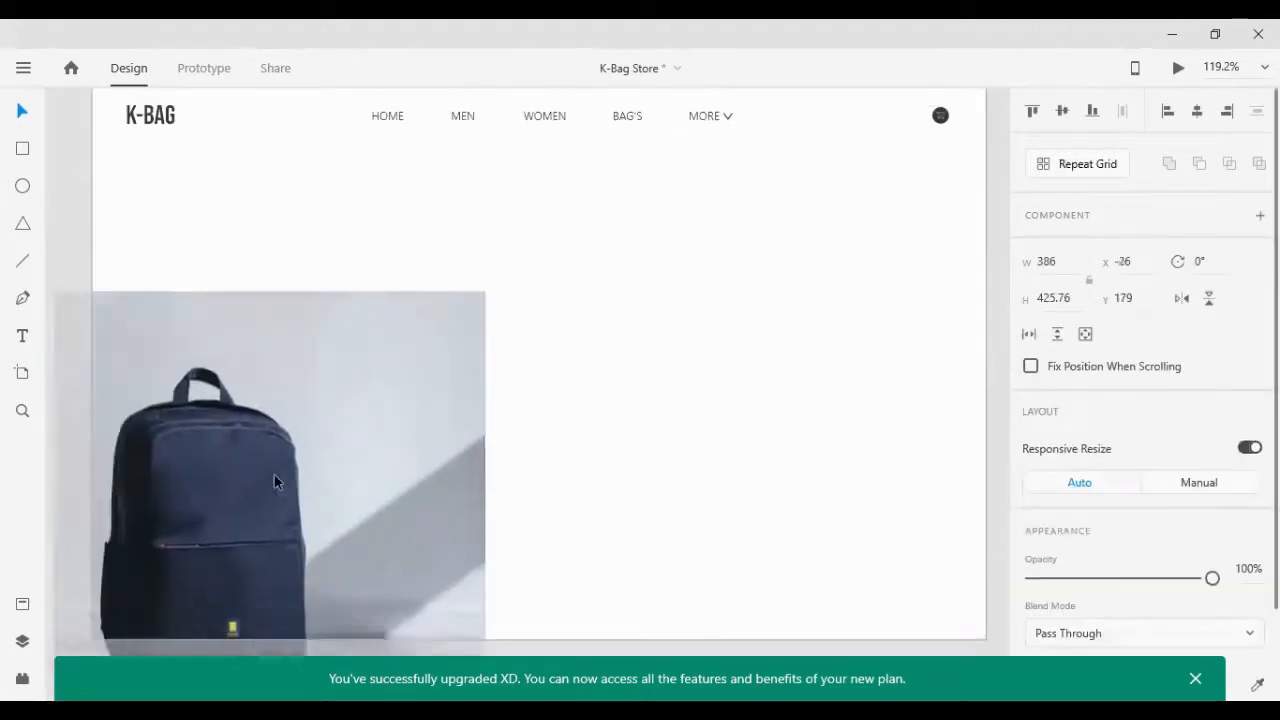
pyautogui.moveTo(274, 475); pyautogui.dragTo(352, 382)
pyautogui.scroll(1, 332, 486)
pyautogui.moveTo(306, 493); pyautogui.dragTo(294, 447)
pyautogui.scroll(-2, 294, 447)
pyautogui.scroll(2, 294, 447)
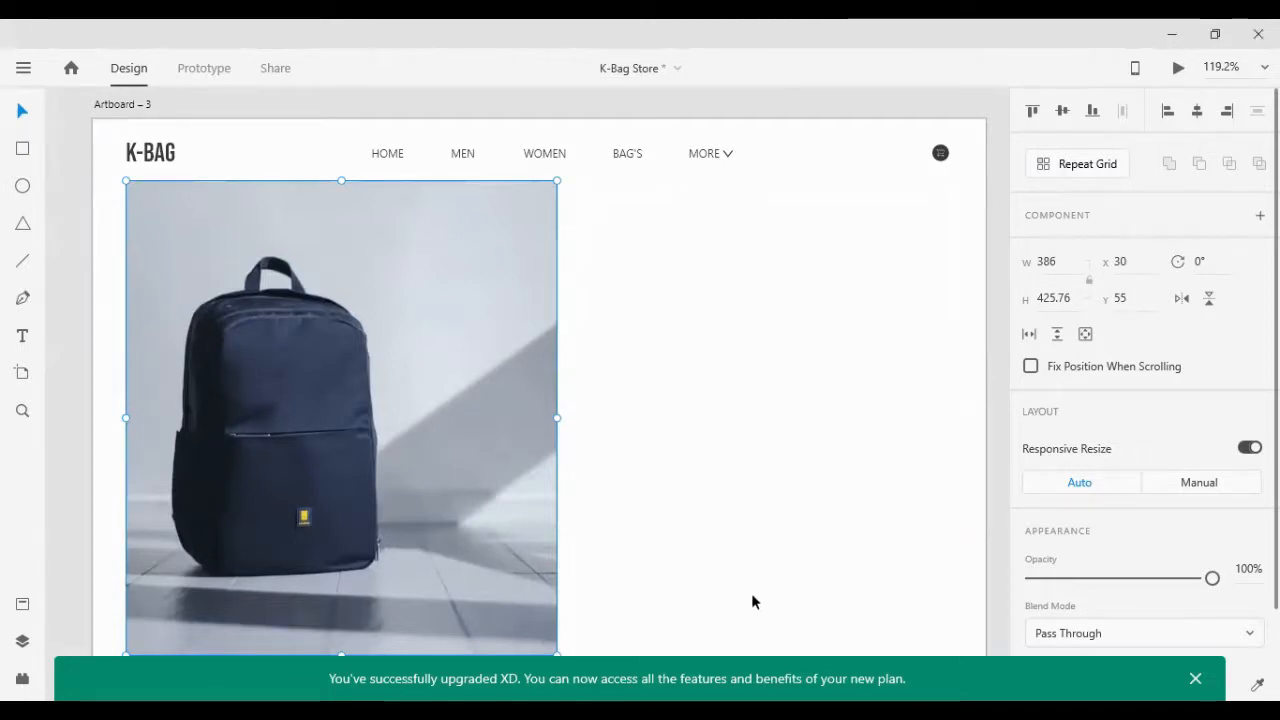
# Step: Shift the backpack photo horizontally to X 10 and deselect it
pyautogui.hotkey('shift', 'Left')
pyautogui.hotkey('shift', 'Left')
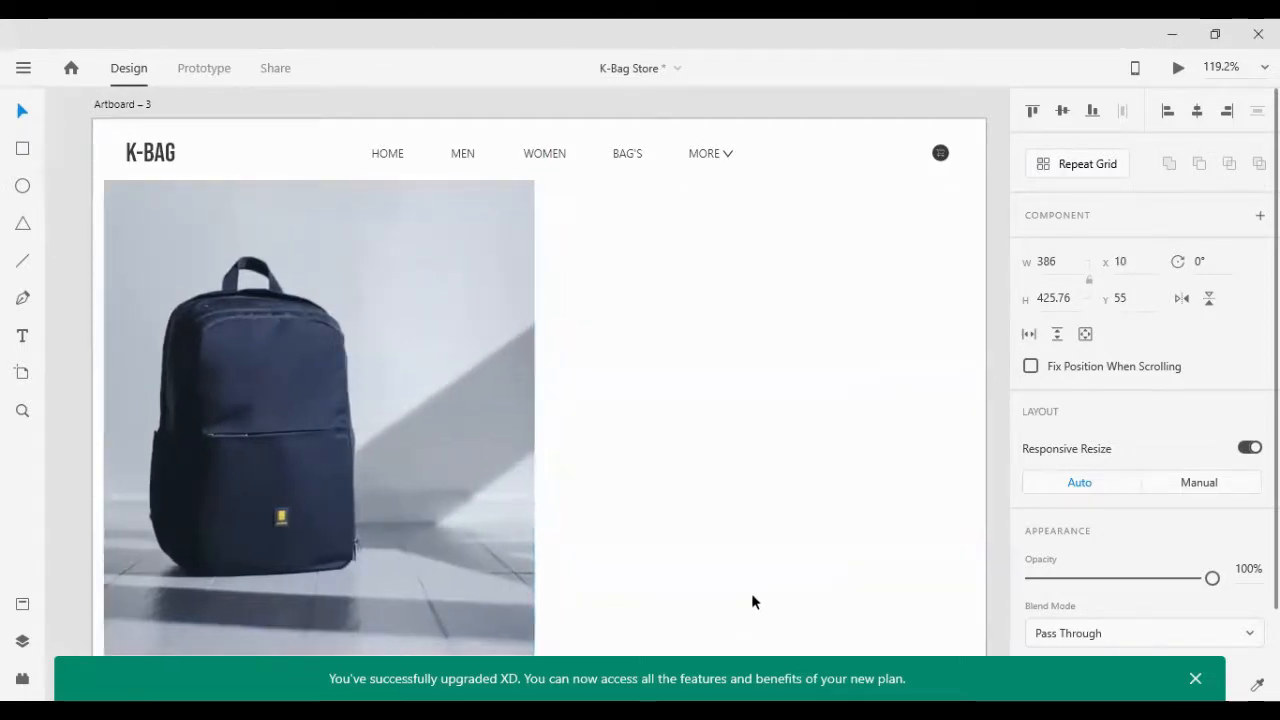
pyautogui.scroll(1, 658, 424)
pyautogui.scroll(-3, 658, 424)
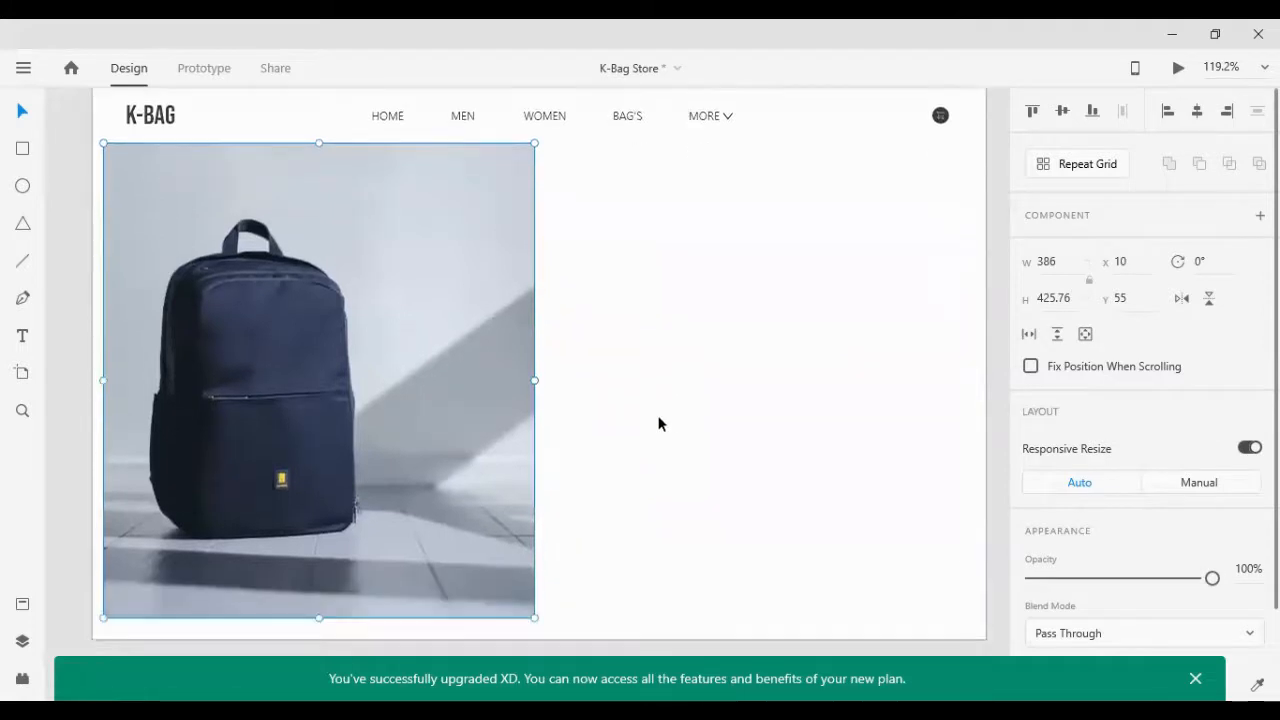
pyautogui.scroll(1, 658, 424)
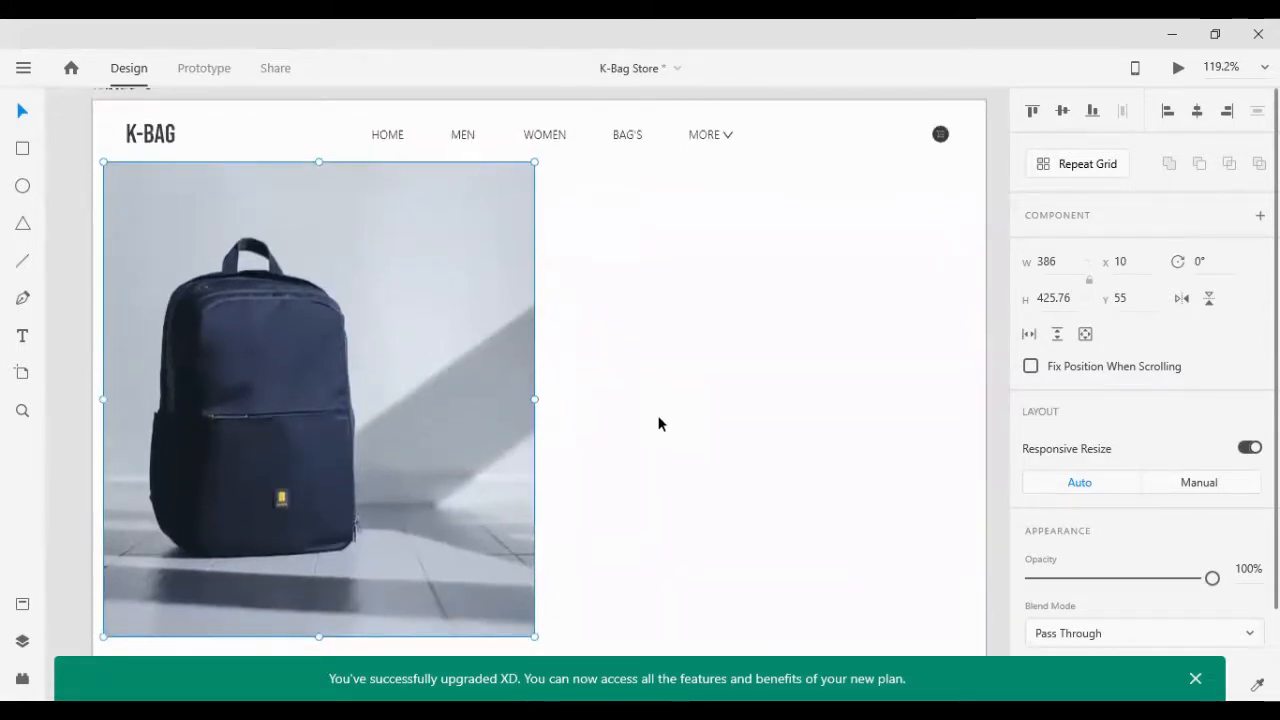
pyautogui.click(658, 424)
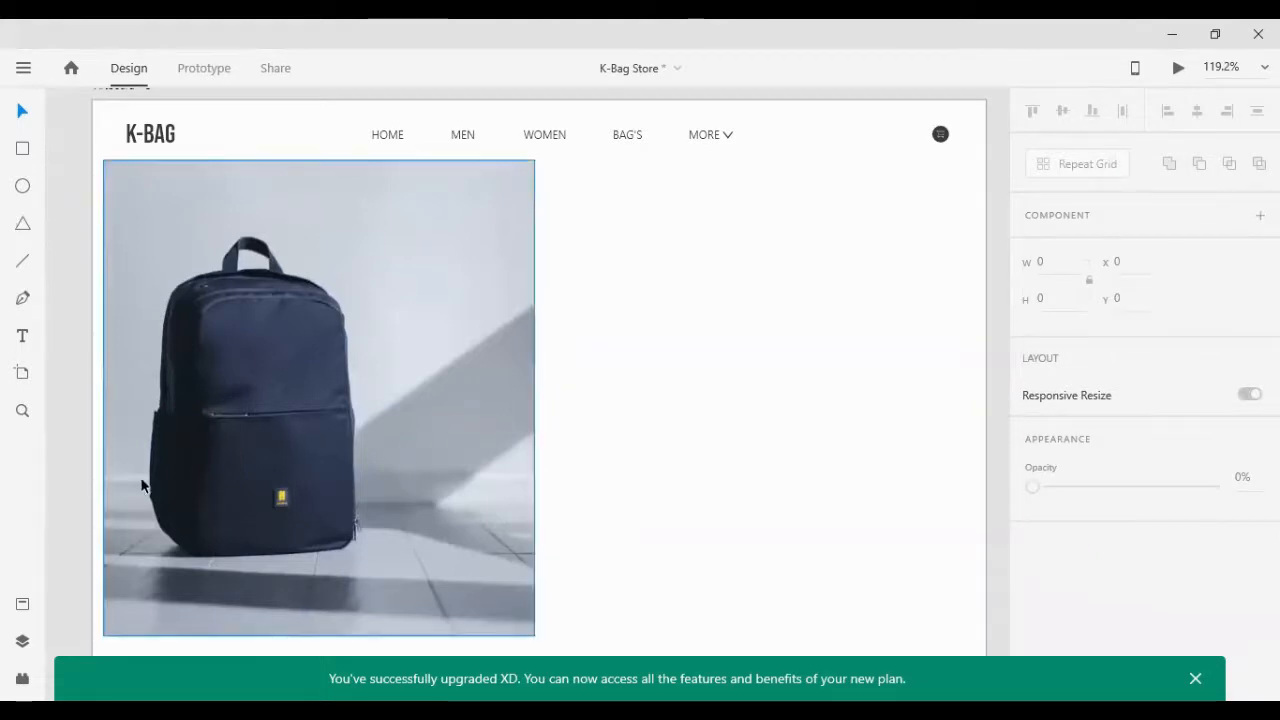
# Step: Start a Pen path at the upper corner of the backpack's left side pocket and set its border size to 0.1
pyautogui.scroll(5, 190, 406)
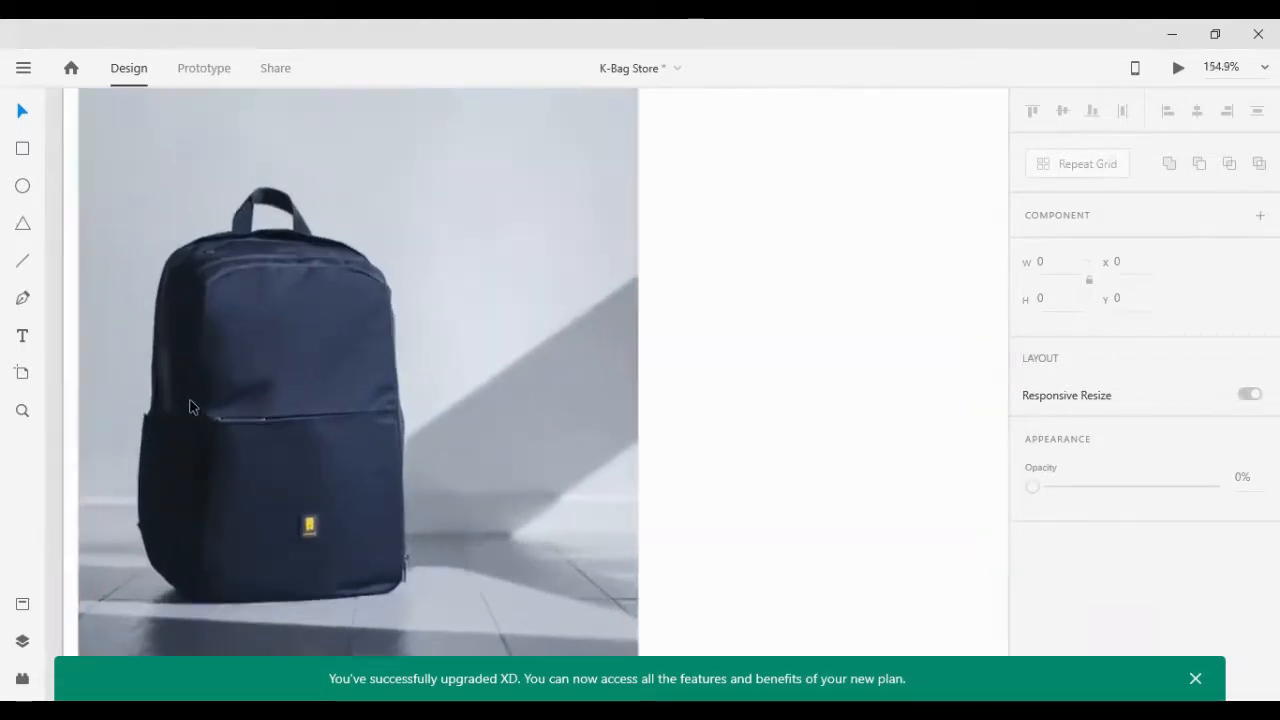
pyautogui.scroll(-2, 196, 406)
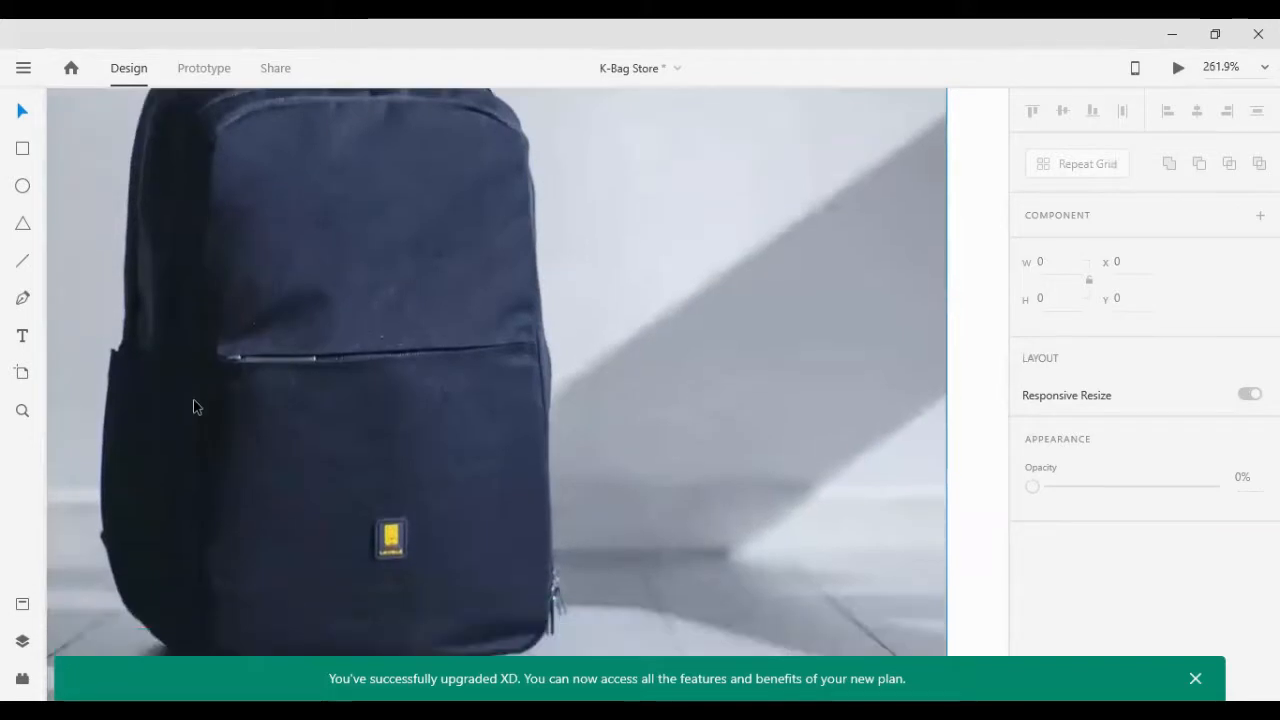
pyautogui.click(22, 297)
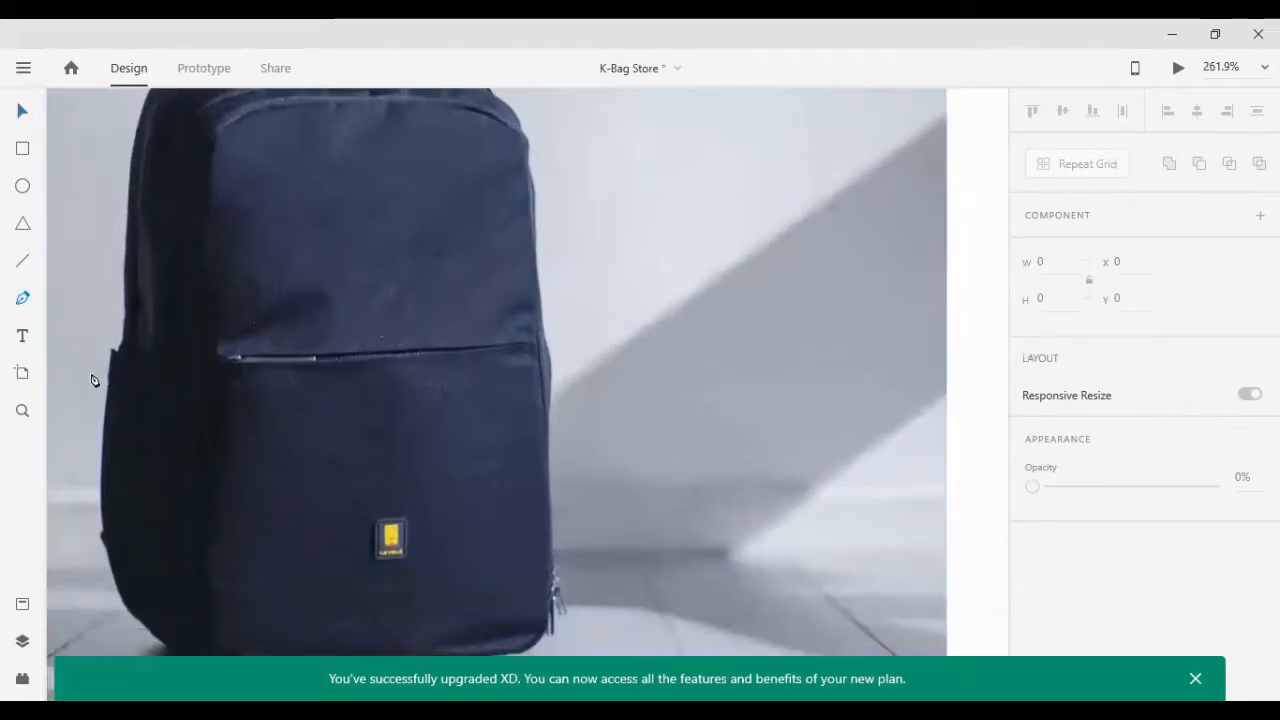
pyautogui.scroll(2, 101, 378)
pyautogui.scroll(2, 101, 378)
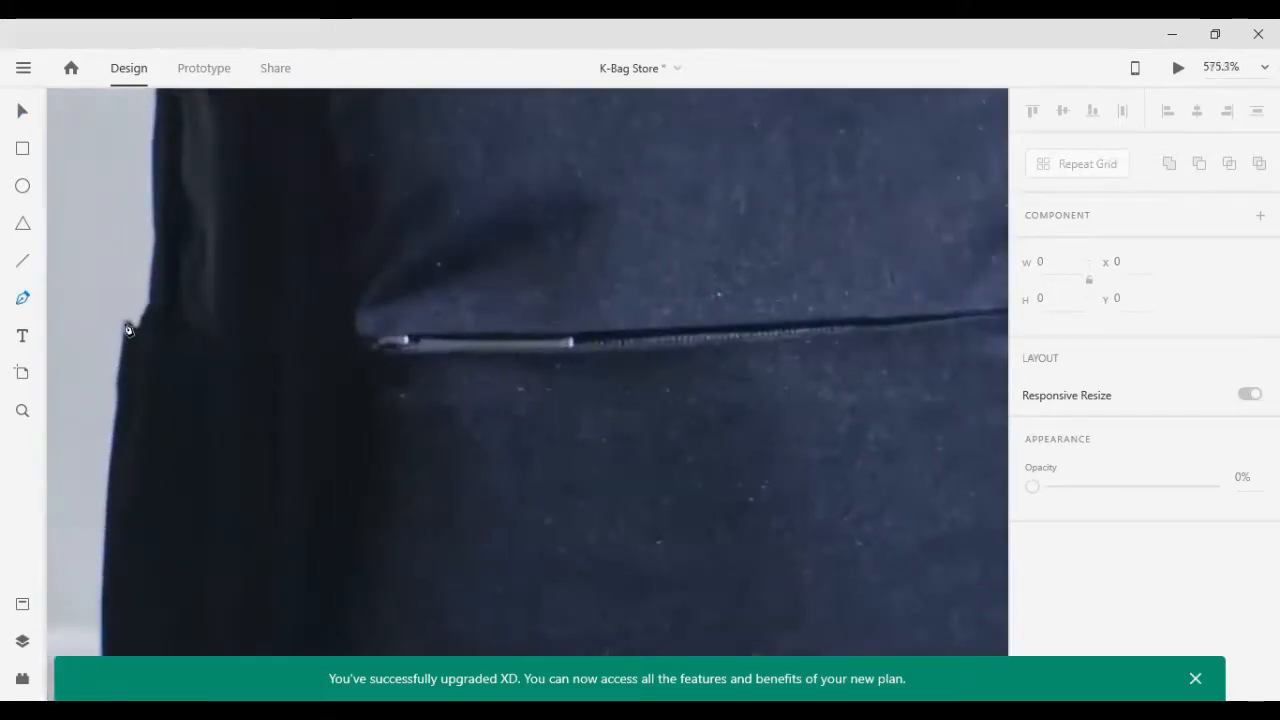
pyautogui.click(126, 327)
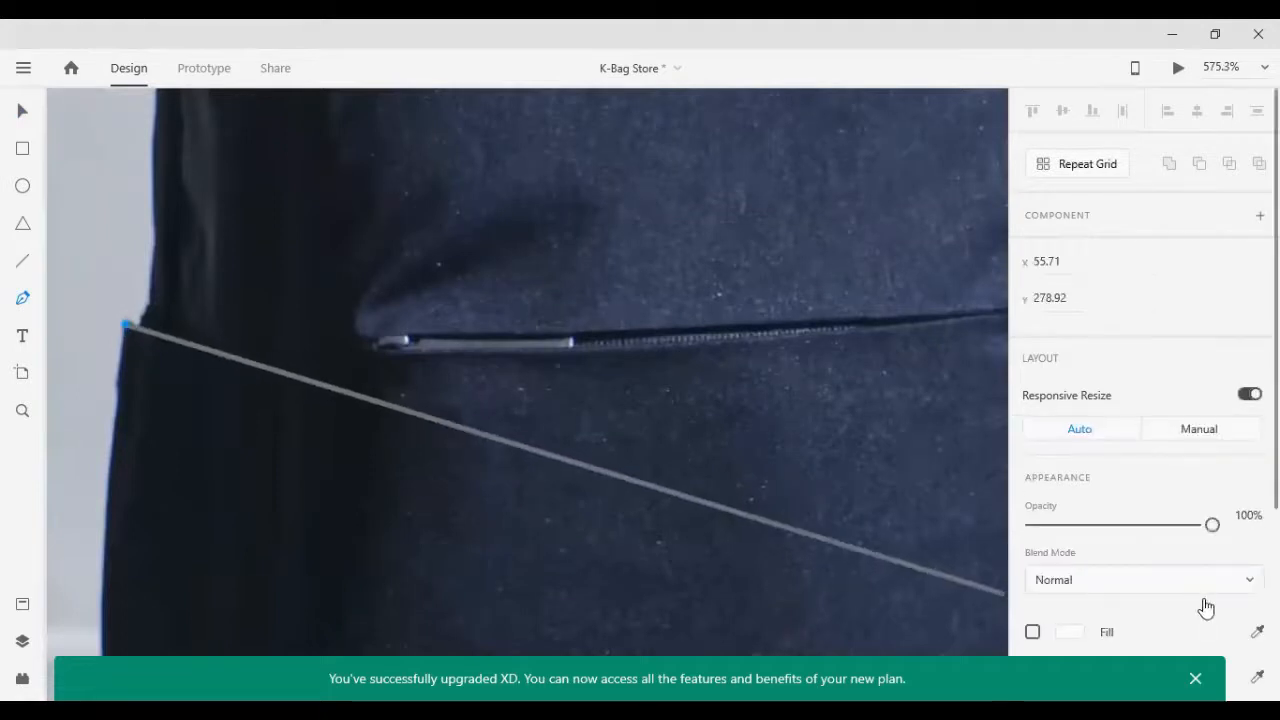
pyautogui.scroll(-2, 1127, 576)
pyautogui.click(1094, 529)
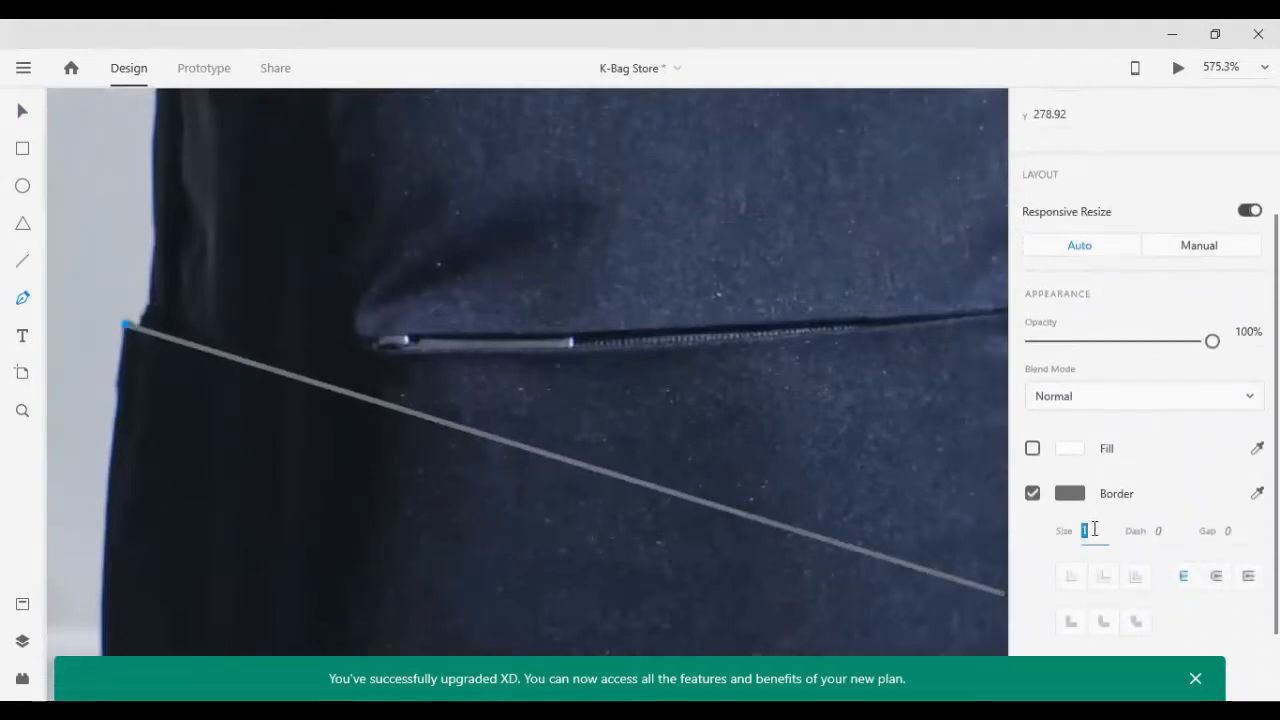
pyautogui.write('0.')
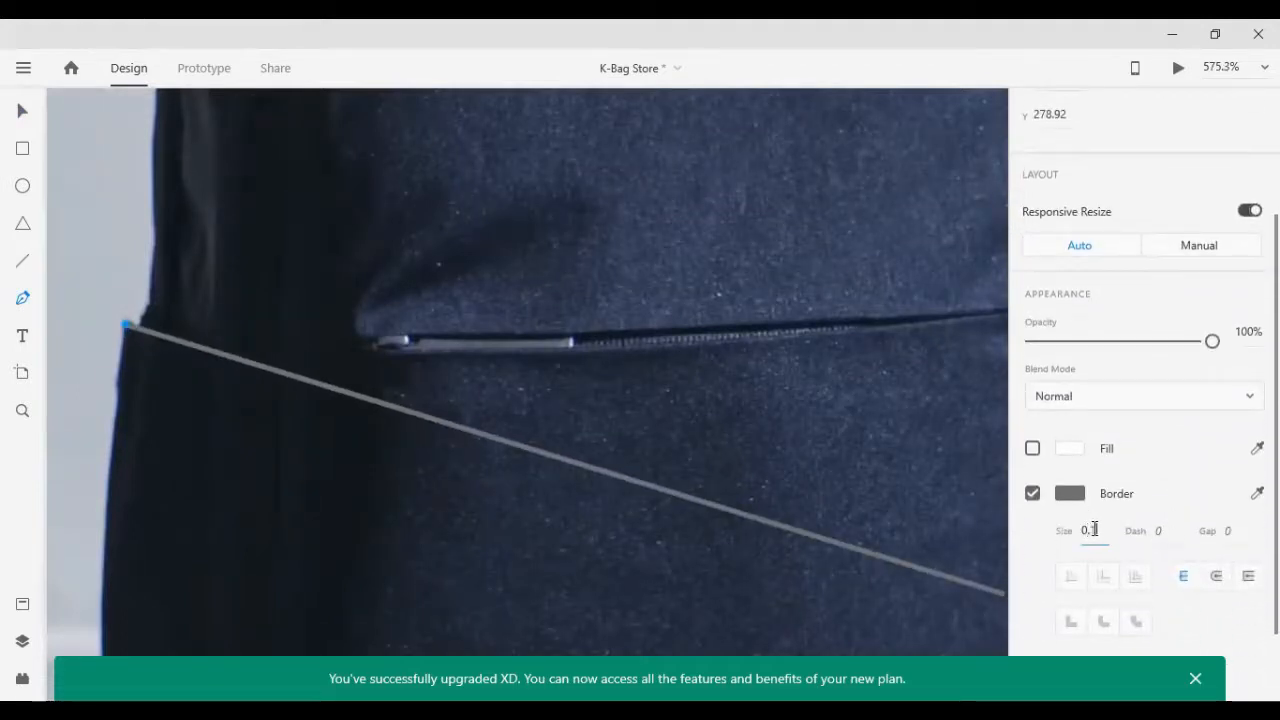
pyautogui.write('1')
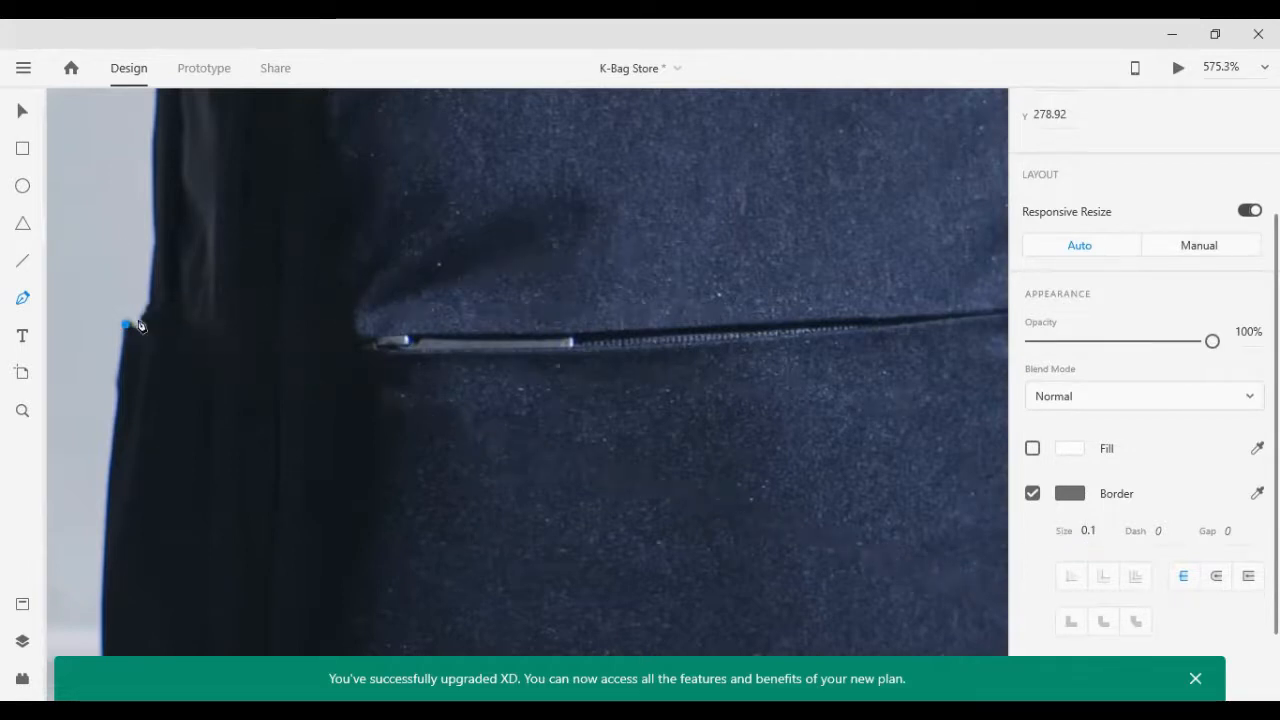
# Step: Trace the small notch above the left side pocket with Pen points up to the backpack's body
pyautogui.moveTo(134, 328)
pyautogui.mouseDown()
pyautogui.moveTo(137, 340)
pyautogui.moveTo(141, 330)
pyautogui.mouseUp()
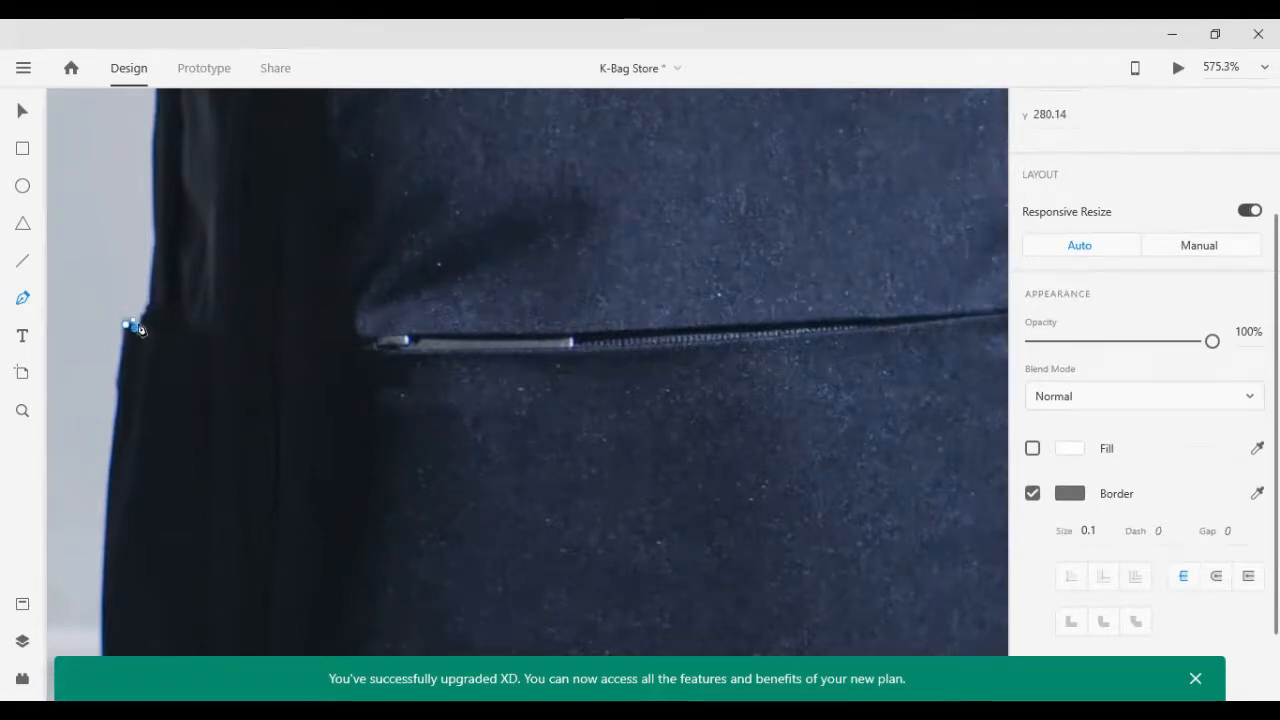
pyautogui.scroll(4, 148, 319)
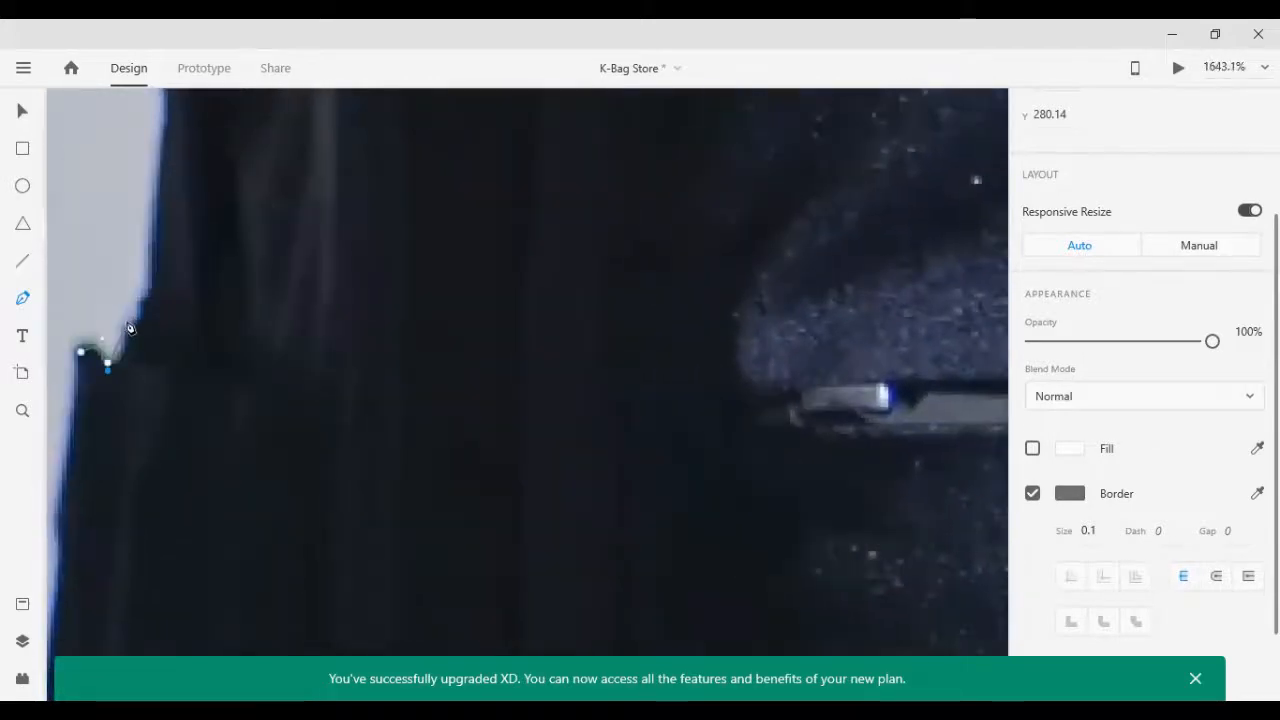
pyautogui.click(125, 326)
pyautogui.moveTo(127, 330); pyautogui.dragTo(139, 287)
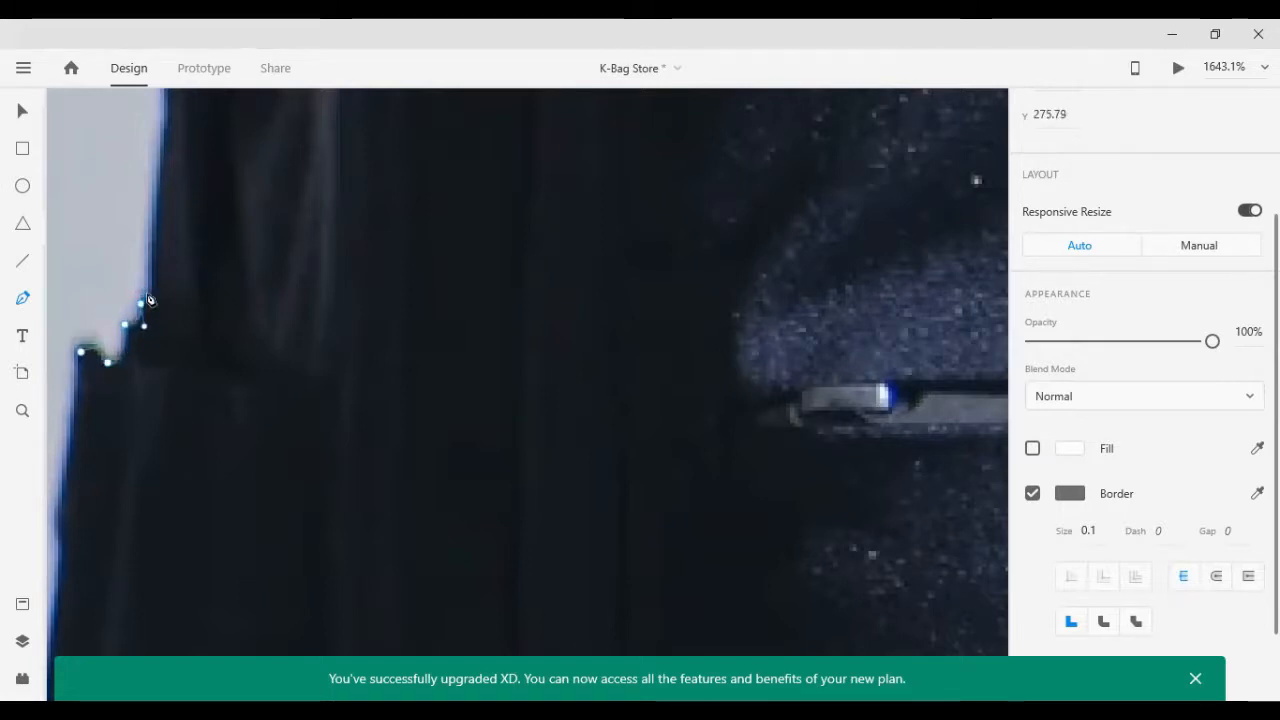
pyautogui.click(150, 292)
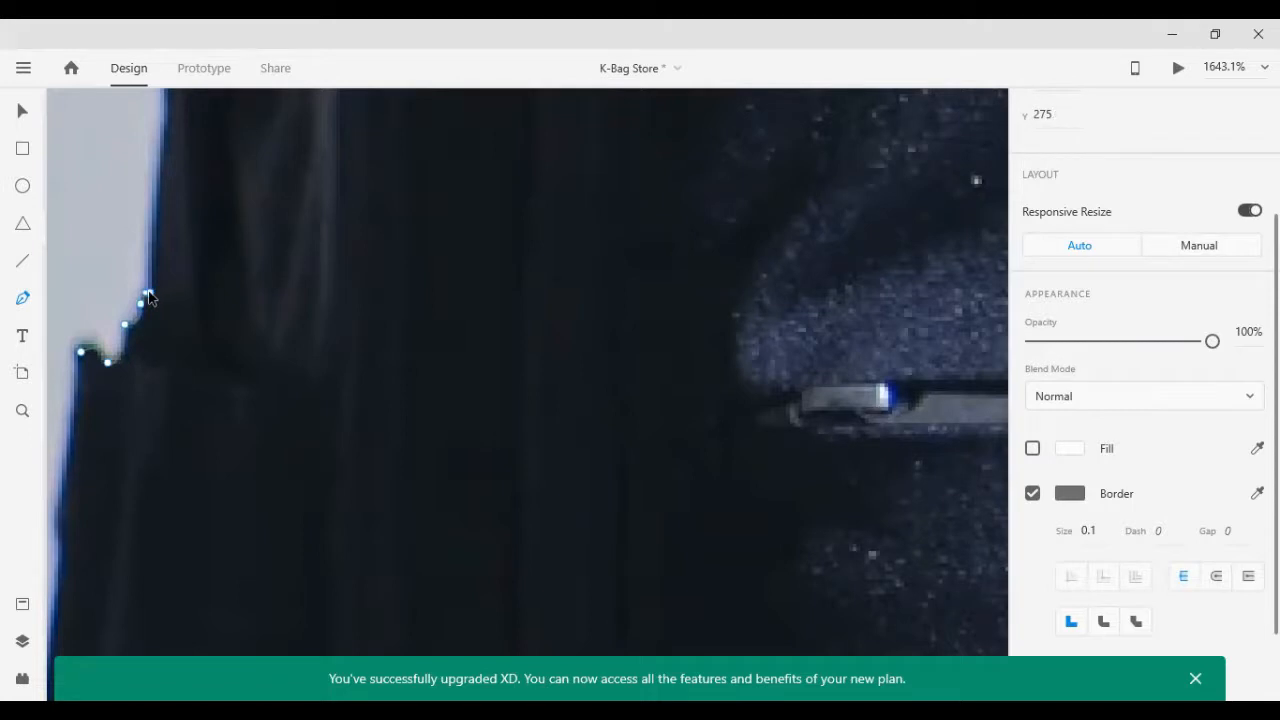
# Step: Continue the Pen path up the backpack's left edge above the notch with two curved points
pyautogui.scroll(2, 150, 295)
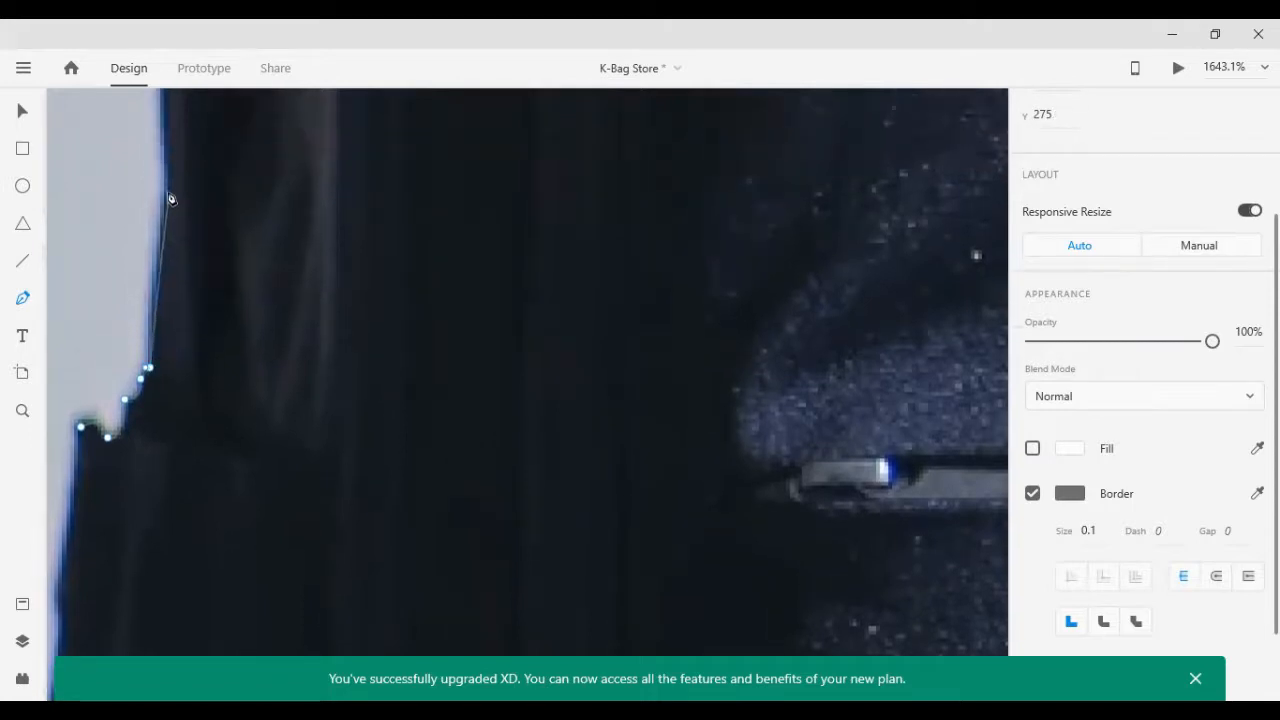
pyautogui.moveTo(167, 190); pyautogui.dragTo(185, 168)
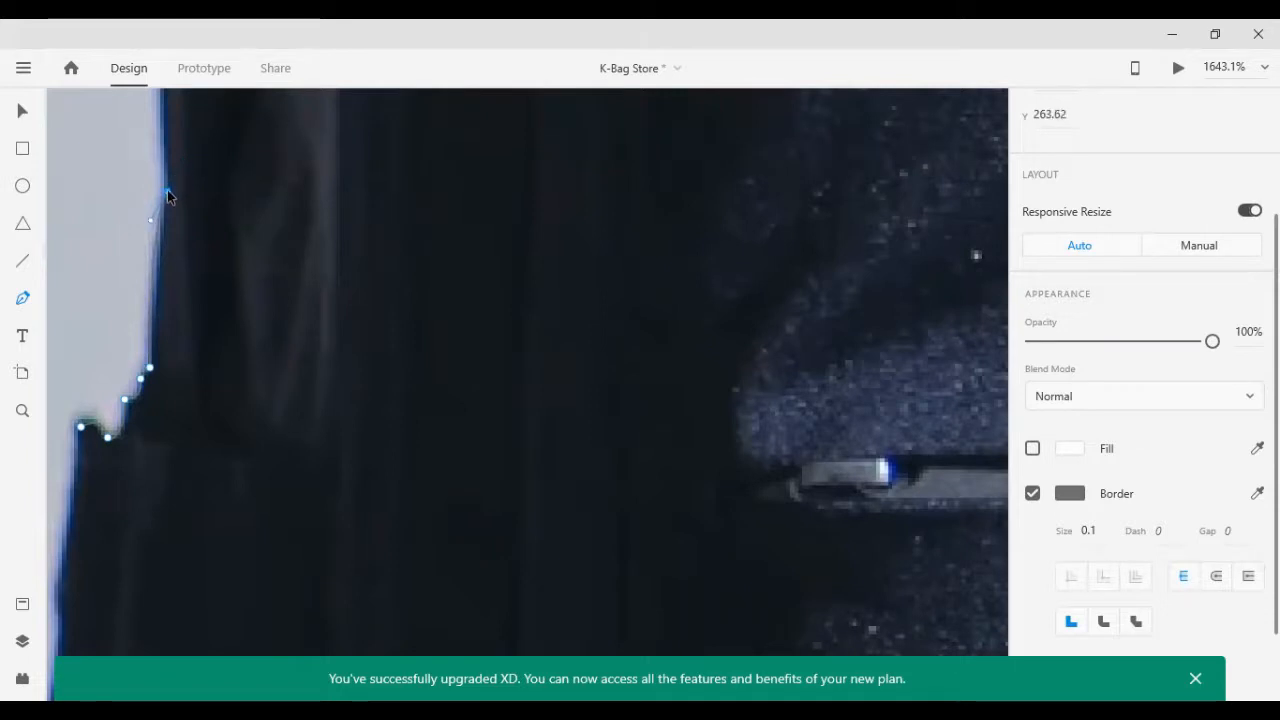
pyautogui.scroll(3, 167, 190)
pyautogui.scroll(5, 175, 185)
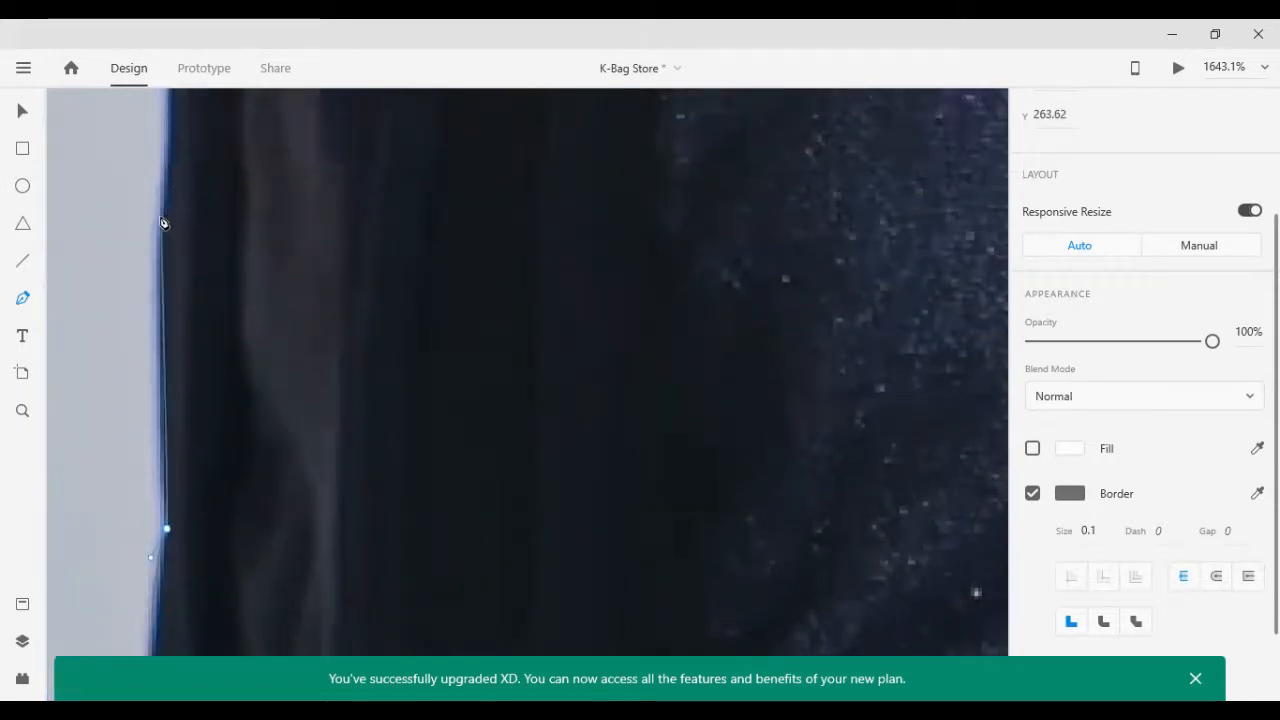
pyautogui.moveTo(166, 217)
pyautogui.mouseDown()
pyautogui.moveTo(179, 222)
pyautogui.moveTo(169, 171)
pyautogui.moveTo(163, 220)
pyautogui.mouseUp()
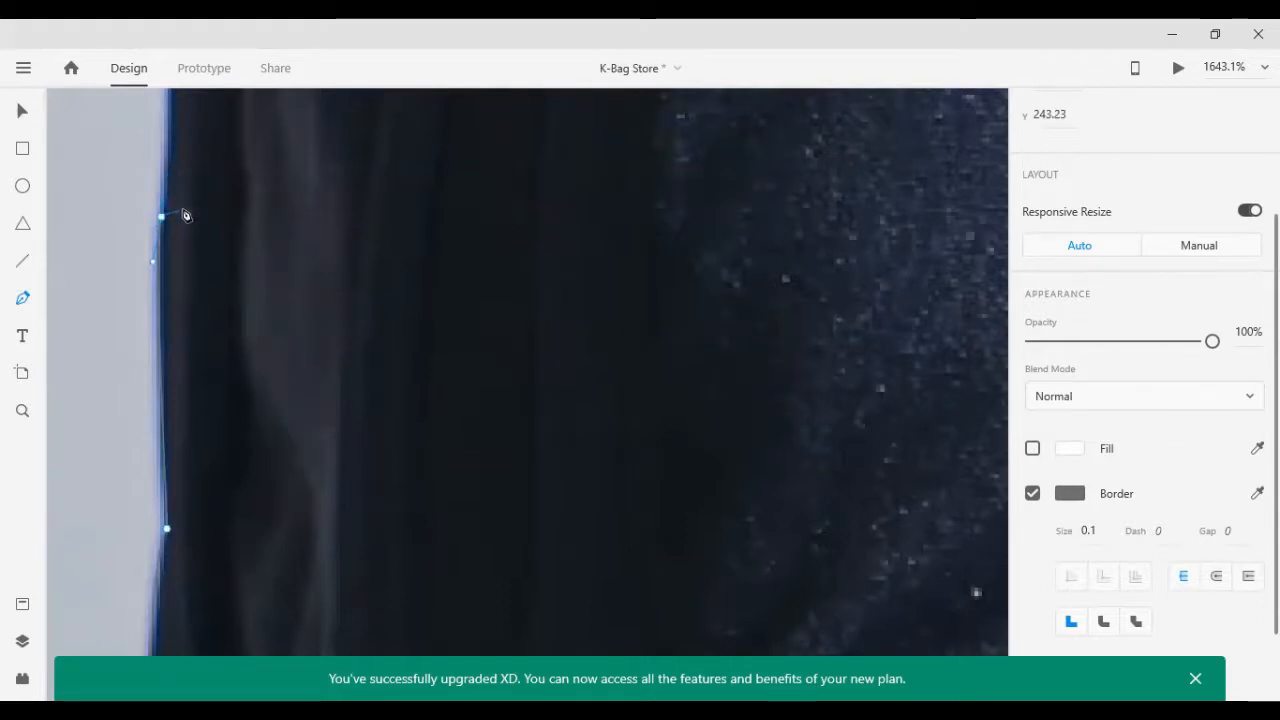
pyautogui.scroll(3, 178, 208)
pyautogui.click(168, 203)
pyautogui.scroll(3, 175, 195)
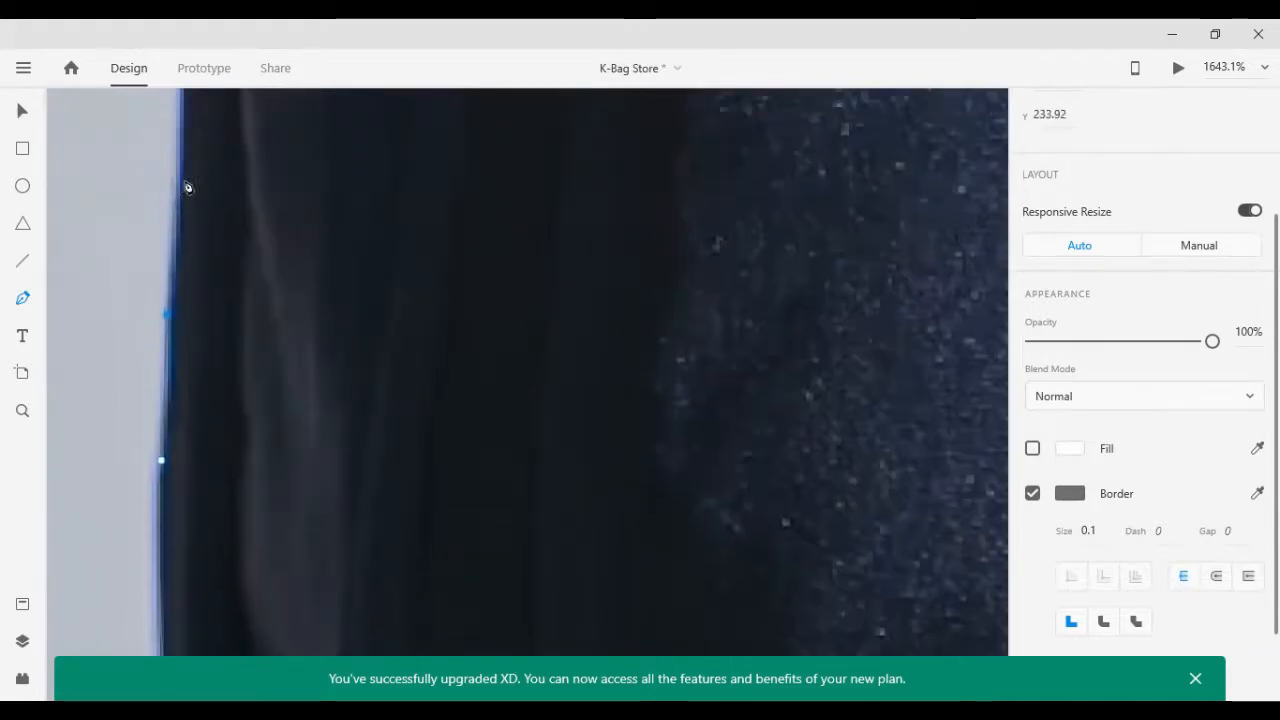
pyautogui.scroll(1, 187, 188)
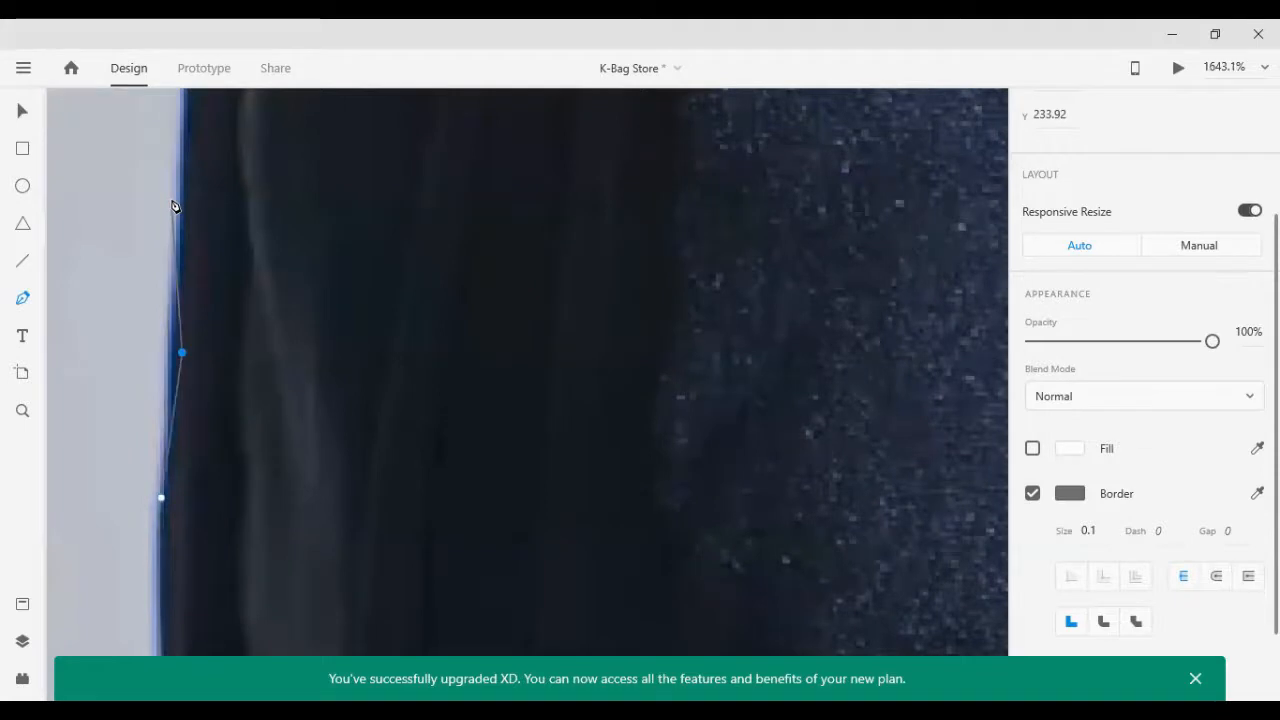
pyautogui.hotkey('ctrl', 'z')
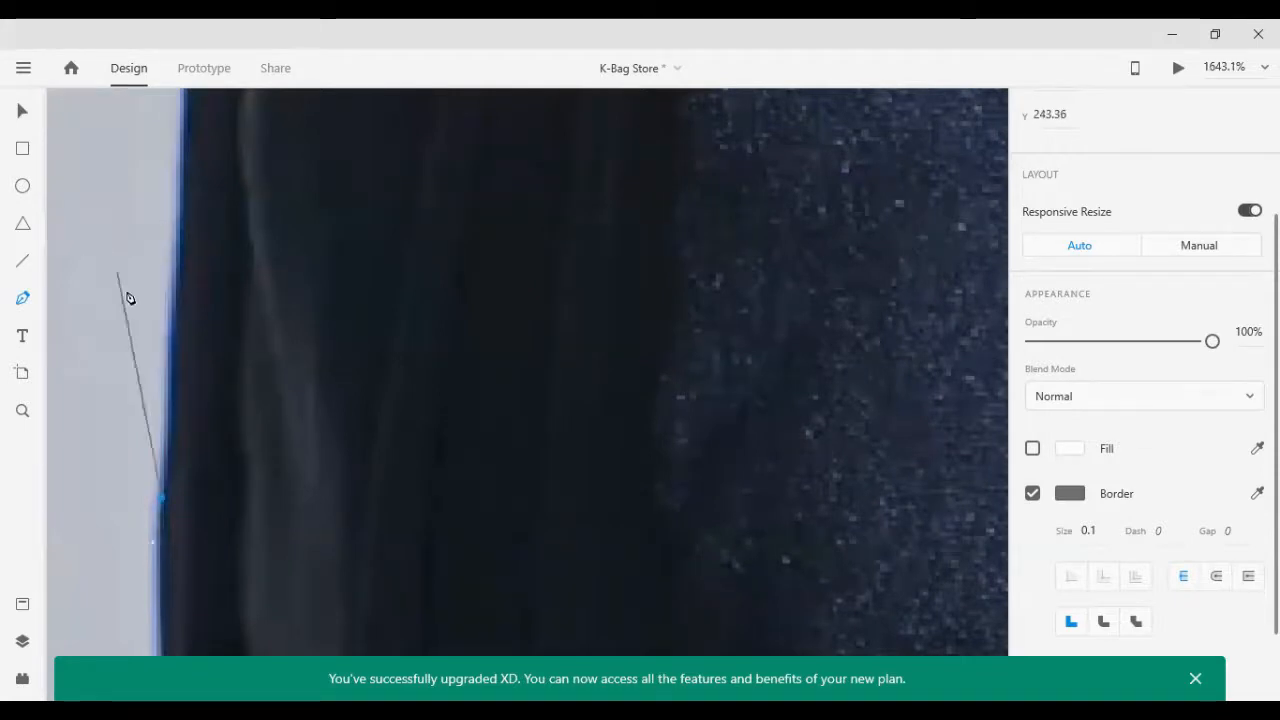
# Step: Trace the backpack's left edge with closely spaced Pen points up to where the upper corner begins to curve
pyautogui.click(170, 377)
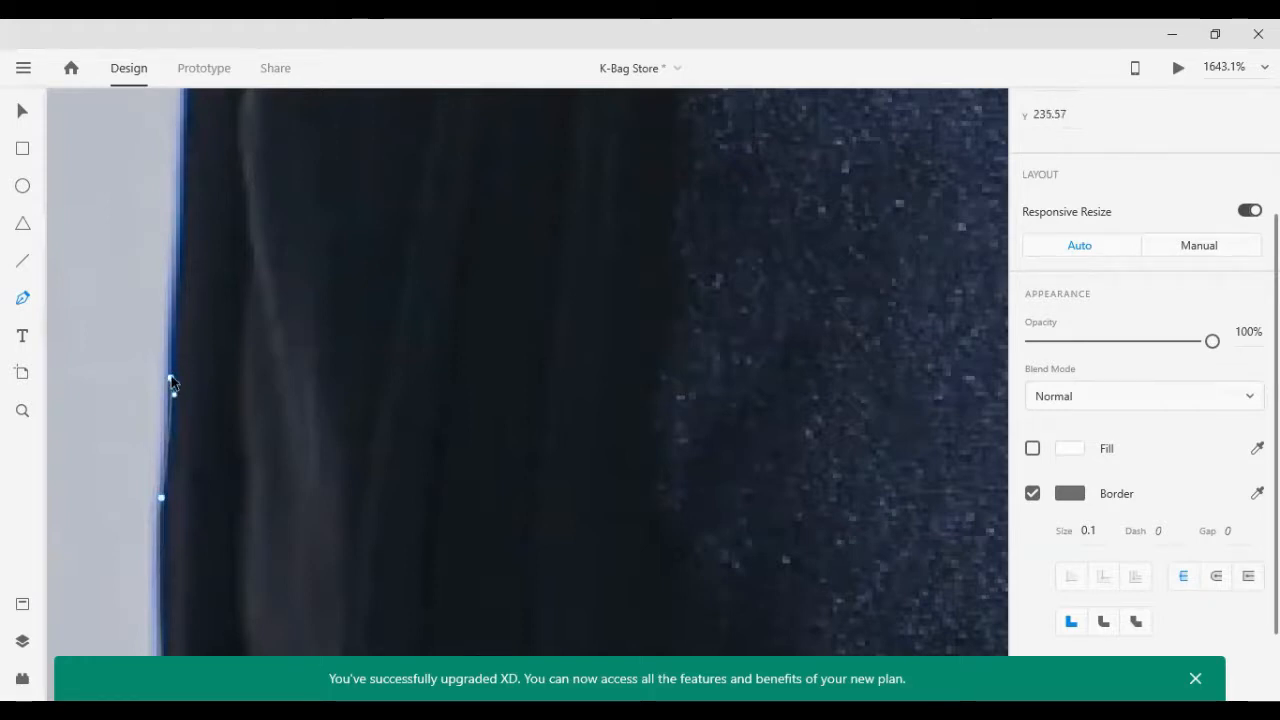
pyautogui.click(174, 242)
pyautogui.scroll(2, 186, 200)
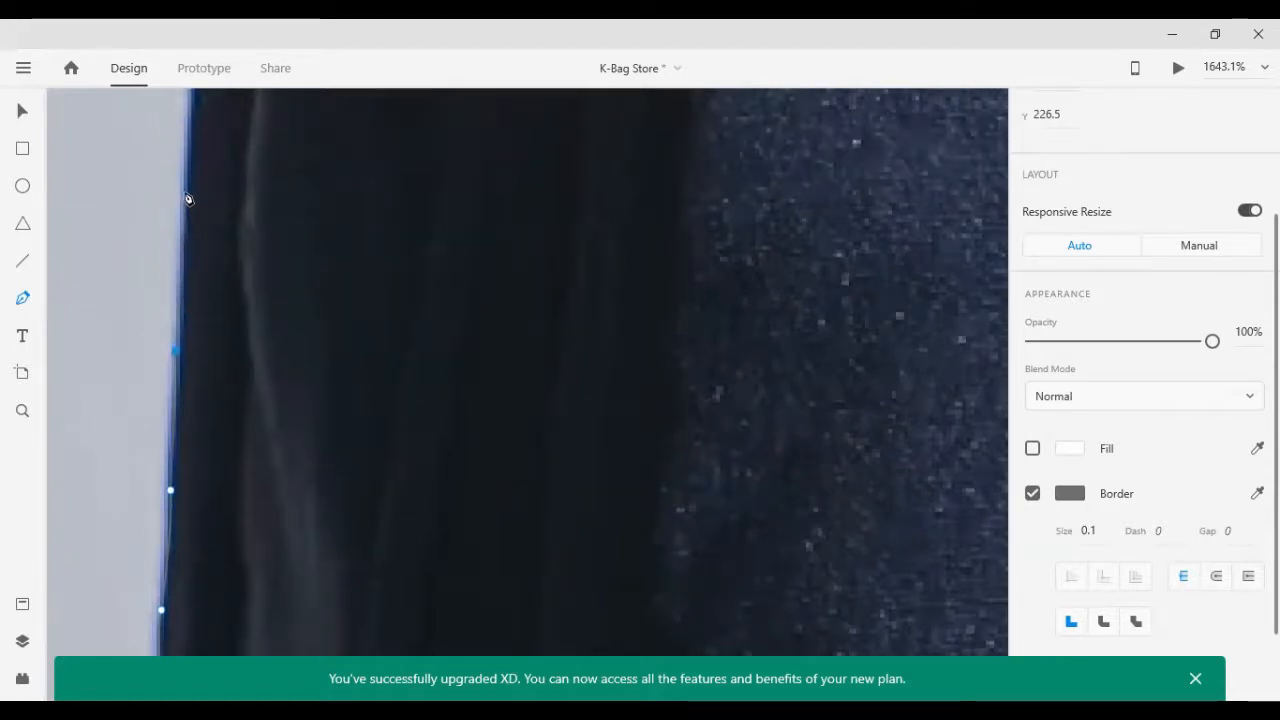
pyautogui.click(191, 203)
pyautogui.scroll(4, 190, 200)
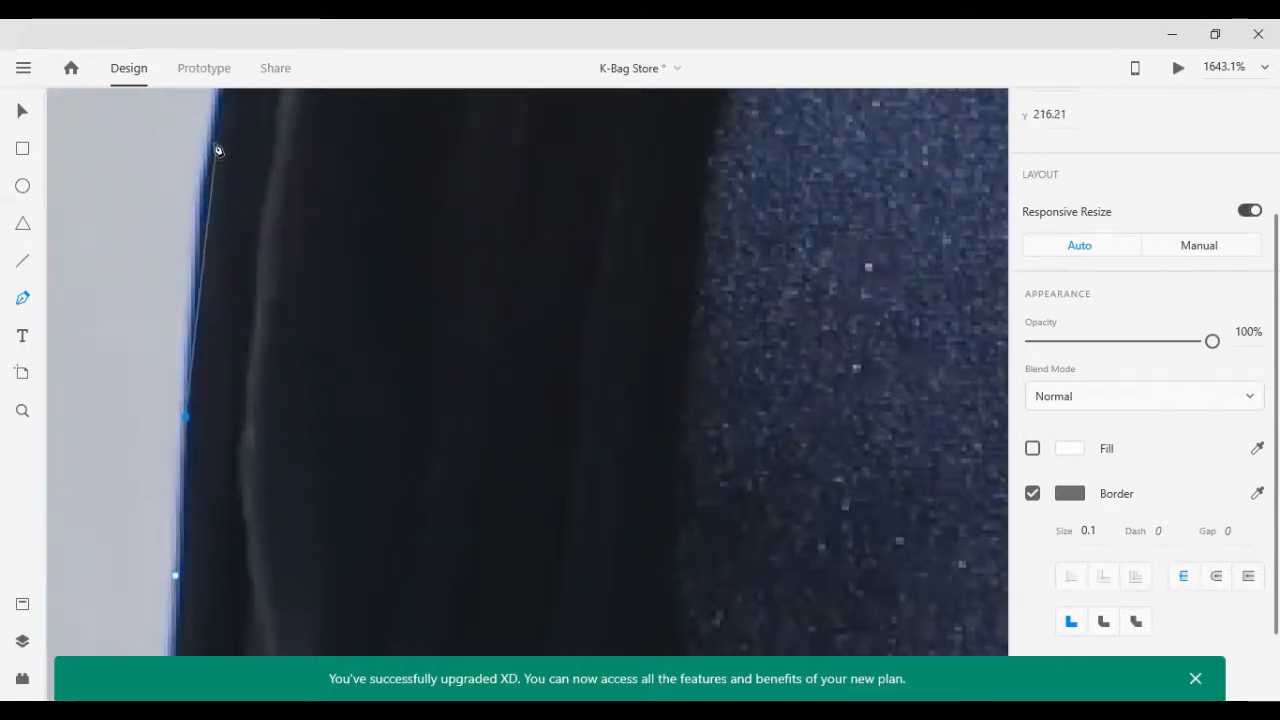
pyautogui.click(211, 140)
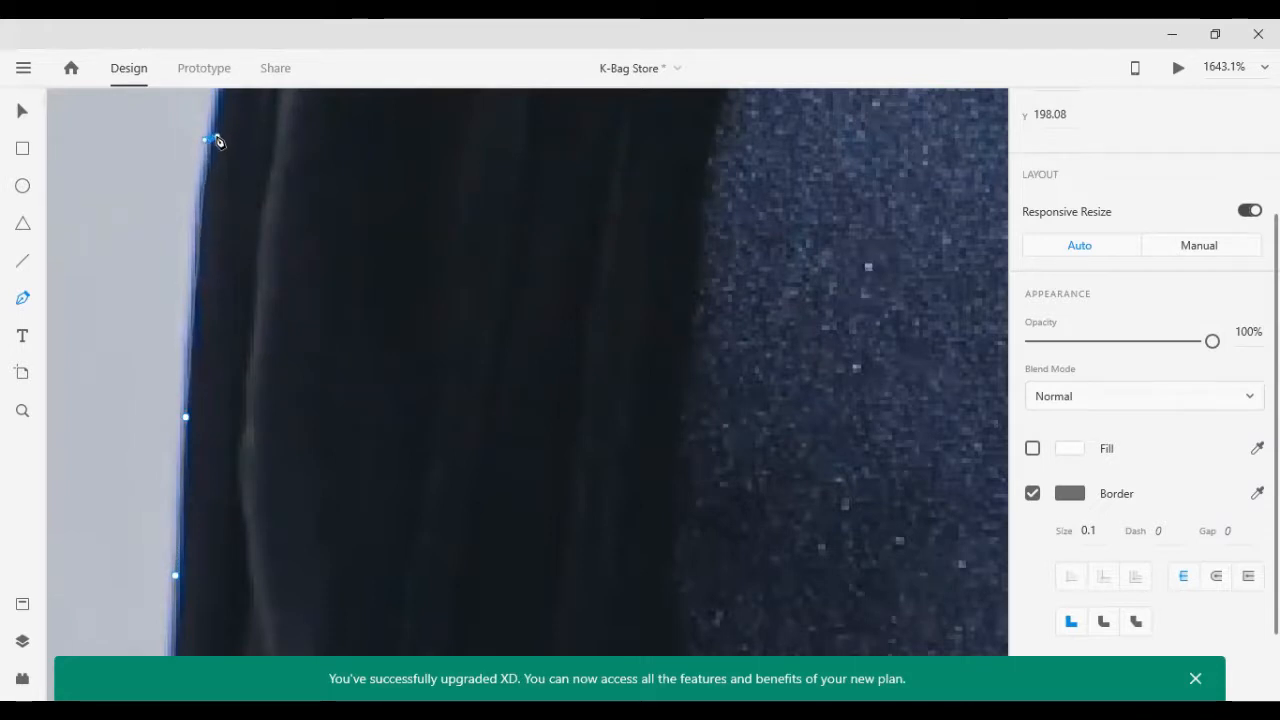
pyautogui.scroll(5, 222, 146)
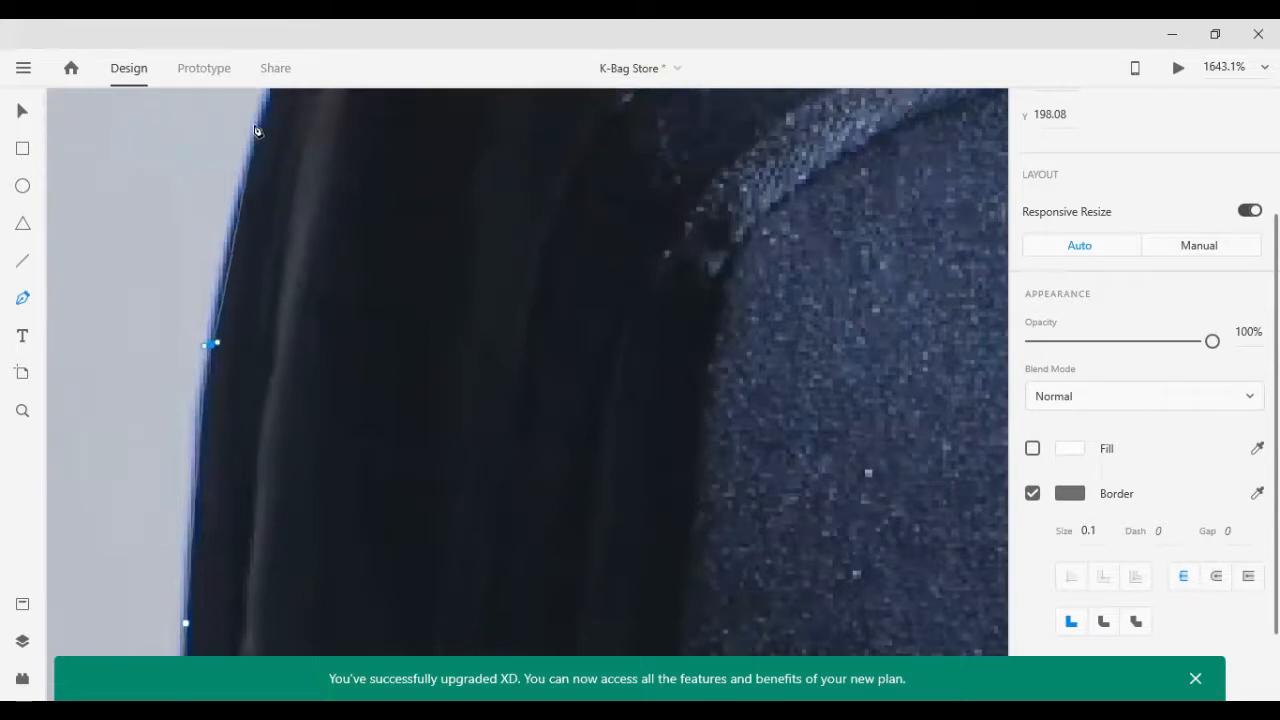
pyautogui.moveTo(247, 166)
pyautogui.mouseDown()
pyautogui.moveTo(280, 177)
pyautogui.moveTo(267, 147)
pyautogui.moveTo(250, 166)
pyautogui.mouseUp()
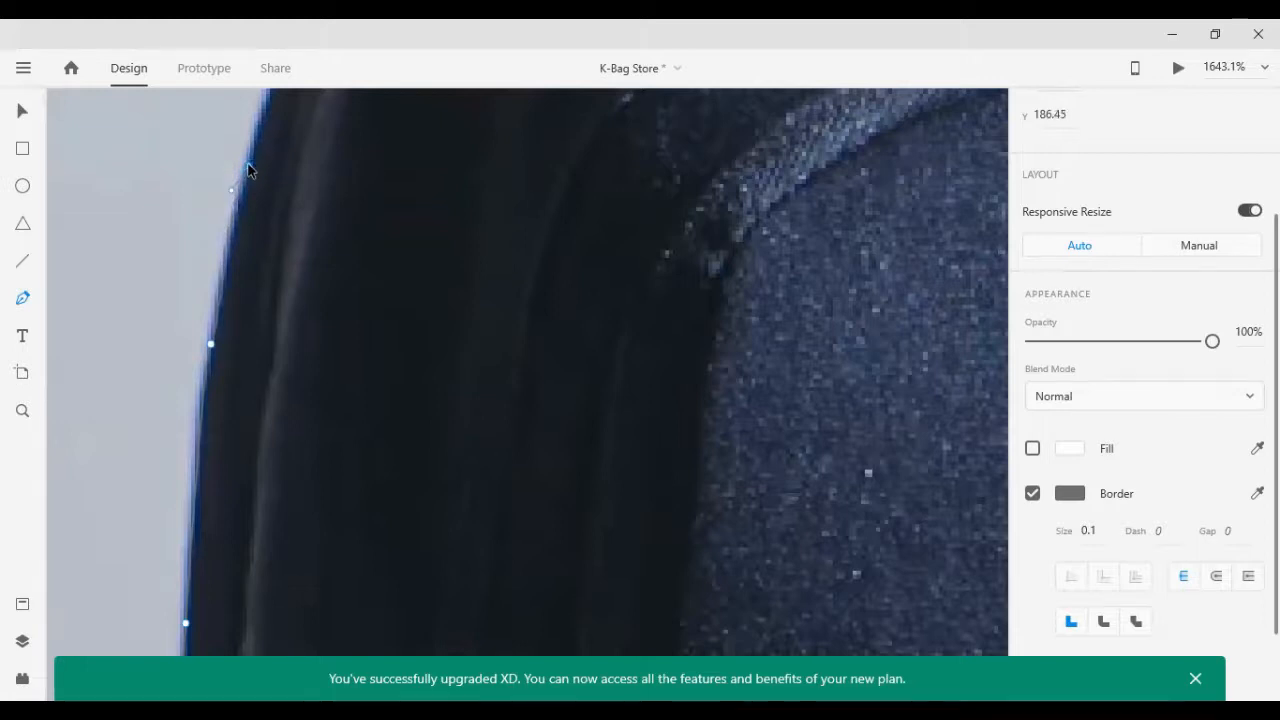
# Step: Curve the path around the backpack's upper-left corner and remove the outgoing handle of the corner's anchor point
pyautogui.scroll(5, 290, 185)
pyautogui.scroll(1, 462, 212)
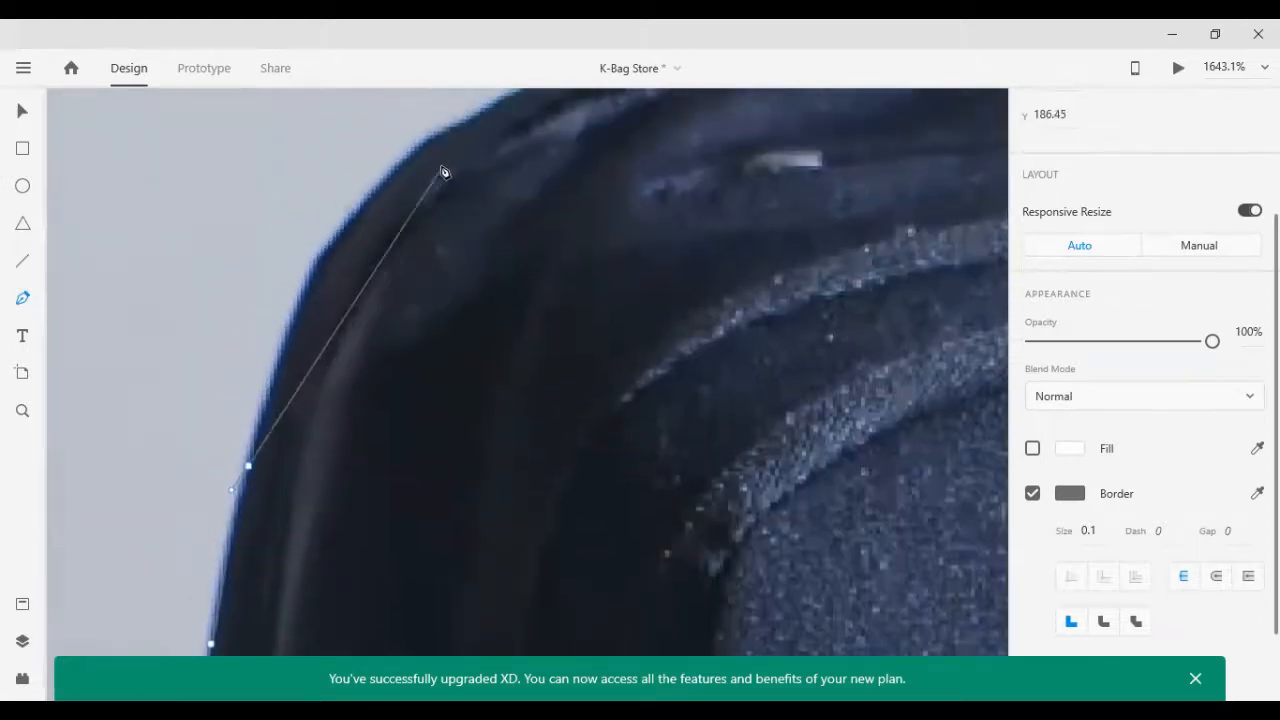
pyautogui.click(426, 143)
pyautogui.moveTo(426, 142); pyautogui.dragTo(575, 275)
pyautogui.scroll(5, 550, 108)
pyautogui.scroll(-3, 400, 420)
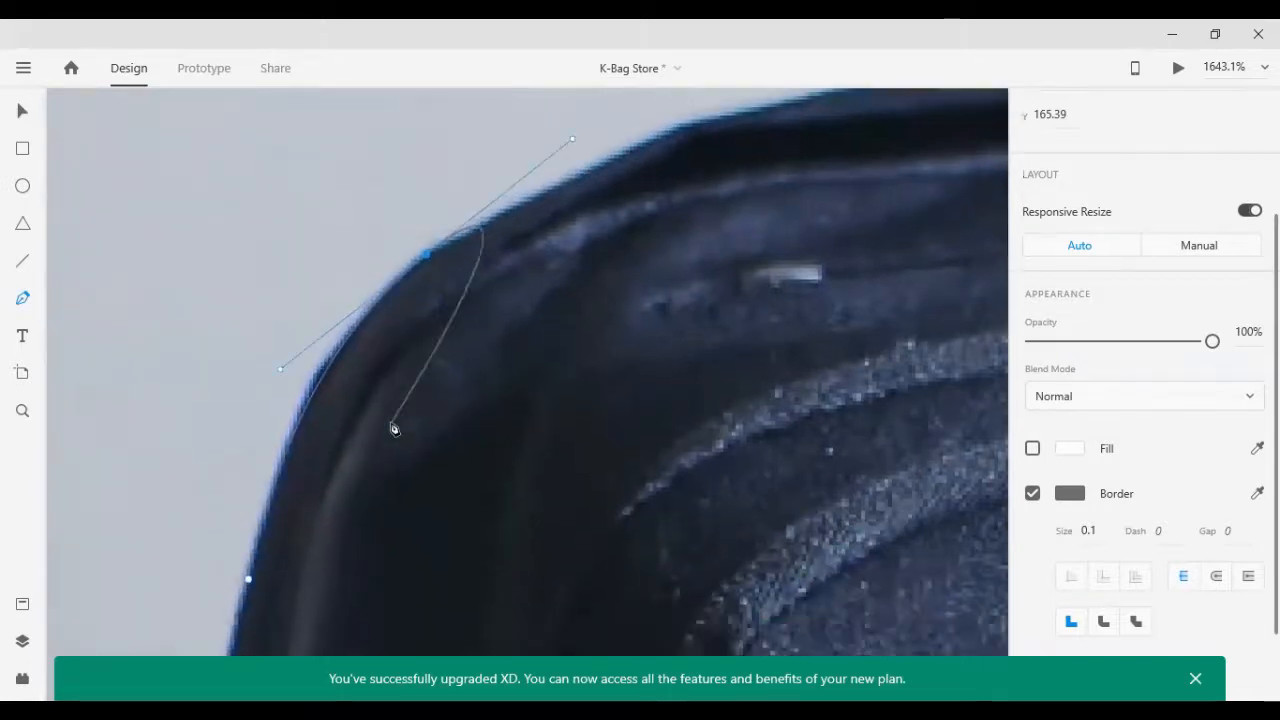
pyautogui.click(573, 141)
pyautogui.hotkey('ctrl', 'z')
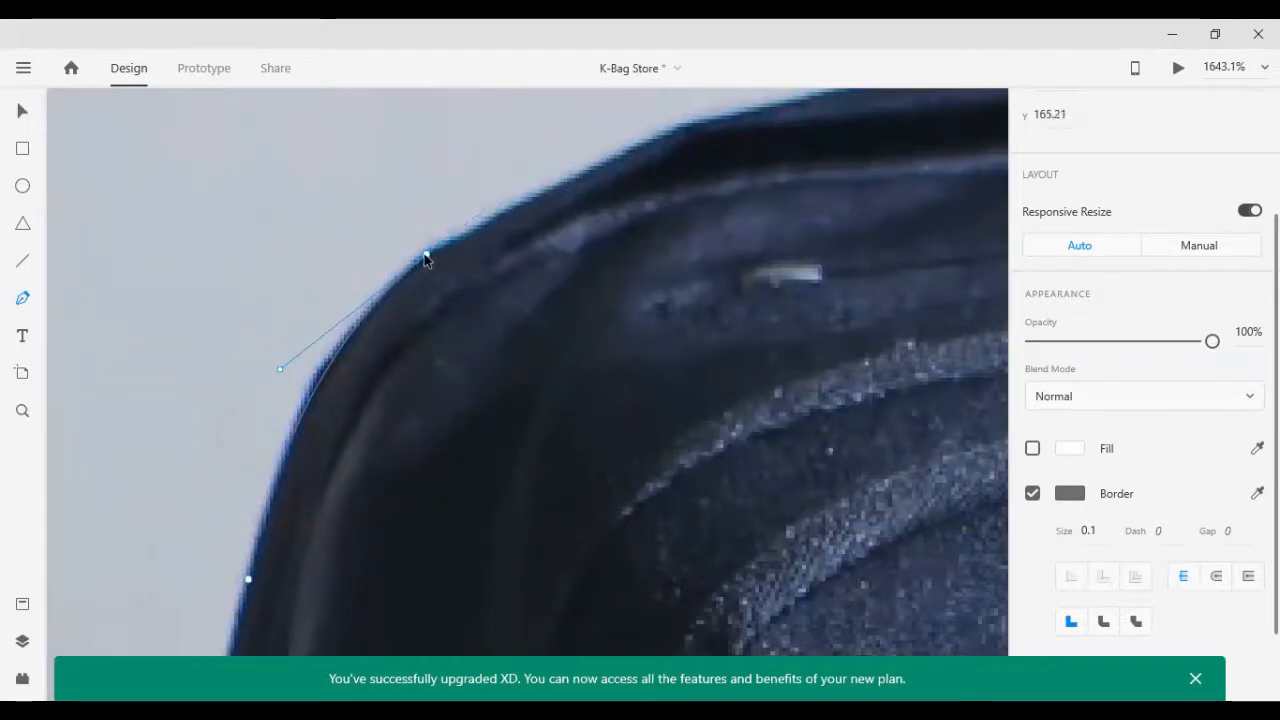
# Step: Trace the sloping upper edge of the backpack from the left corner past the bend with Pen points
pyautogui.moveTo(445, 255); pyautogui.dragTo(471, 238)
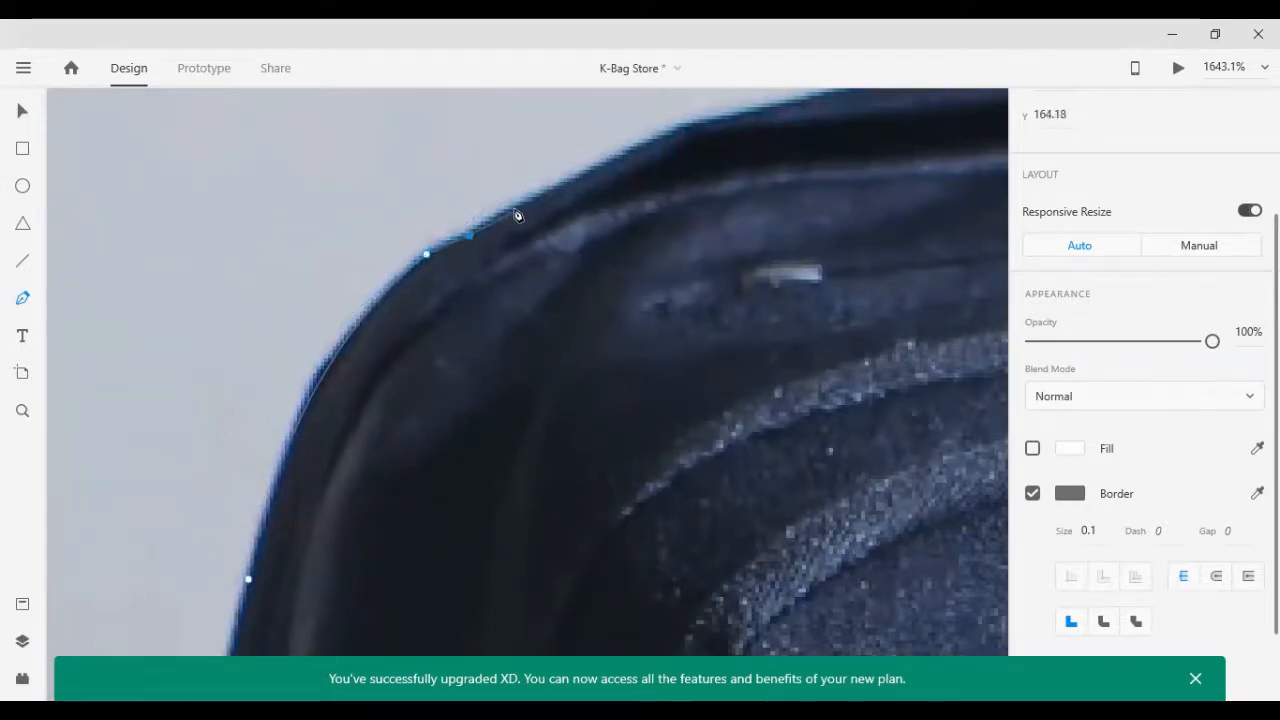
pyautogui.moveTo(534, 200)
pyautogui.mouseDown()
pyautogui.moveTo(554, 202)
pyautogui.moveTo(537, 196)
pyautogui.mouseUp()
pyautogui.click(599, 164)
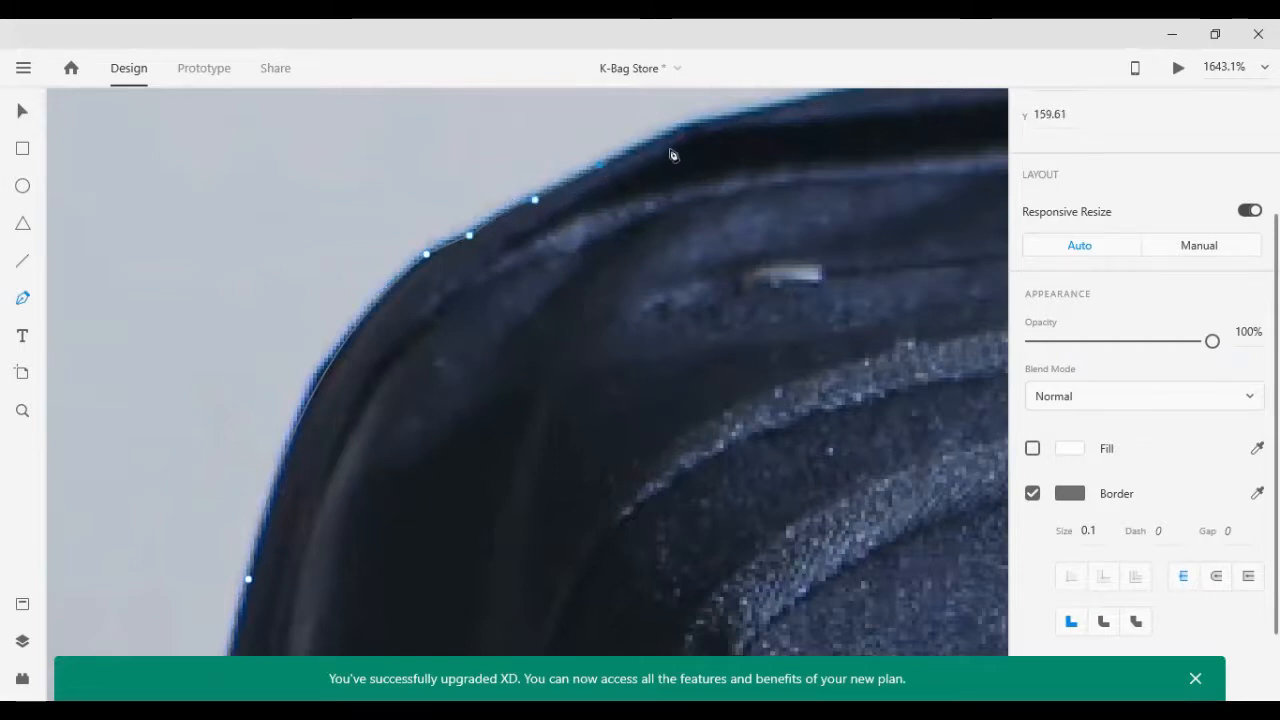
pyautogui.click(672, 138)
pyautogui.moveTo(697, 132)
pyautogui.mouseDown()
pyautogui.moveTo(710, 137)
pyautogui.moveTo(698, 128)
pyautogui.mouseUp()
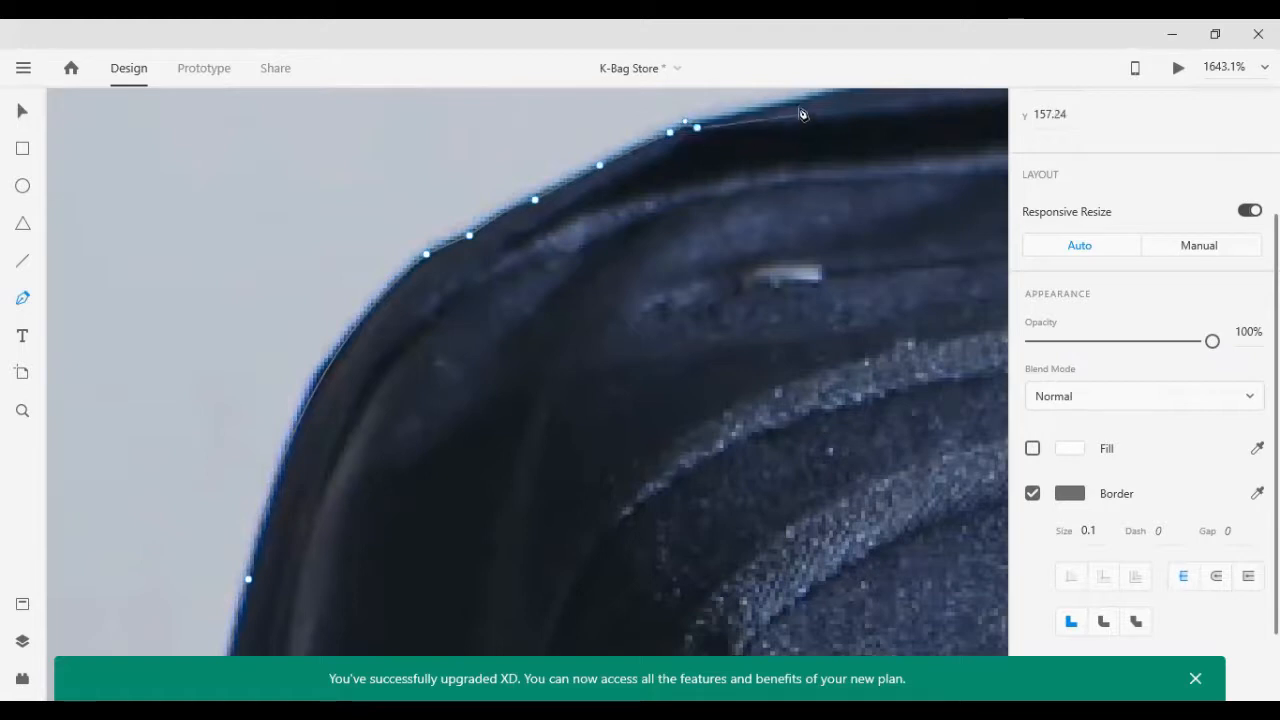
pyautogui.moveTo(795, 103); pyautogui.dragTo(797, 160)
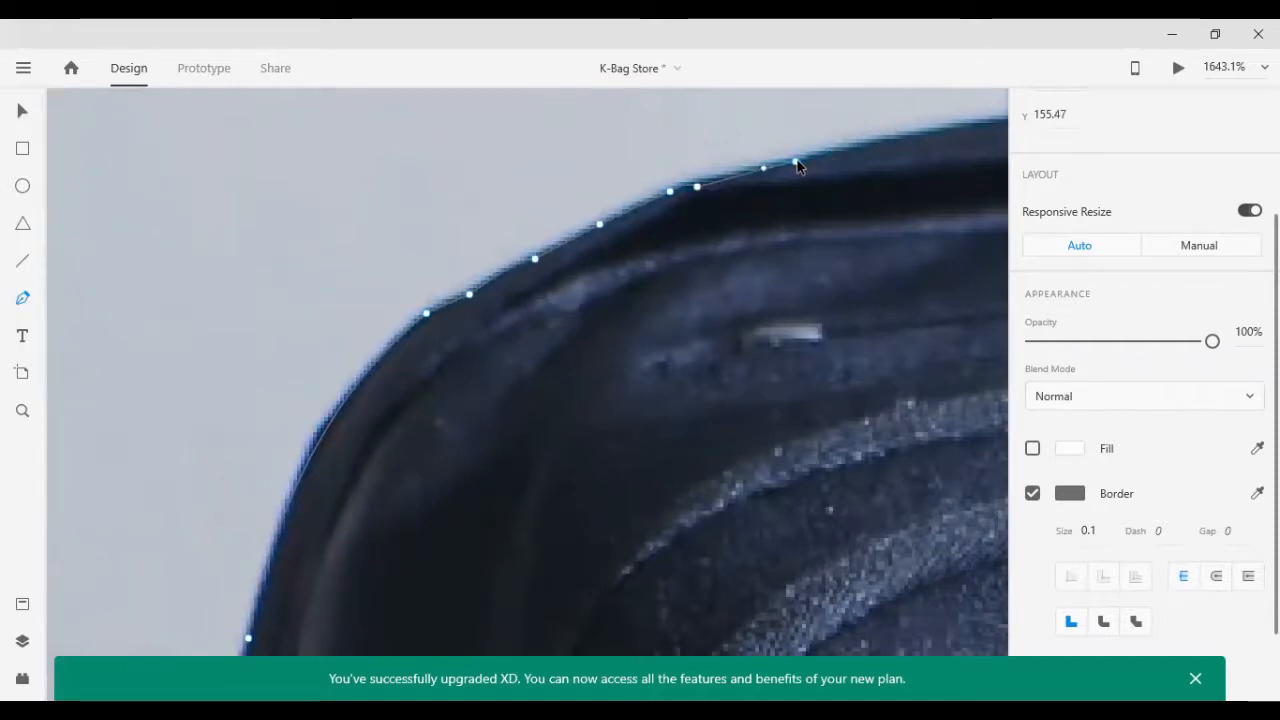
# Step: Try nudging the anchor point at the bend of the upper edge to fit the outline better
pyautogui.click(697, 187)
pyautogui.press('Up')
pyautogui.press('Down')
pyautogui.press('Right')
pyautogui.press('Up')
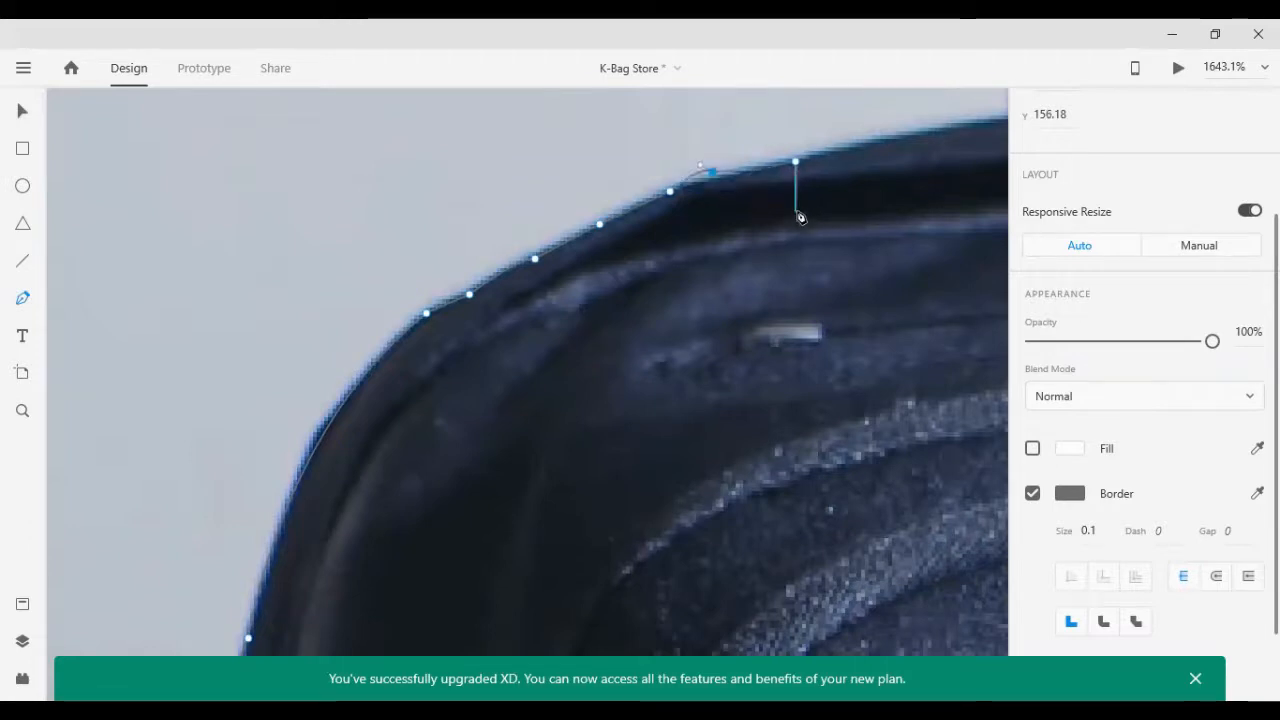
pyautogui.press('Down')
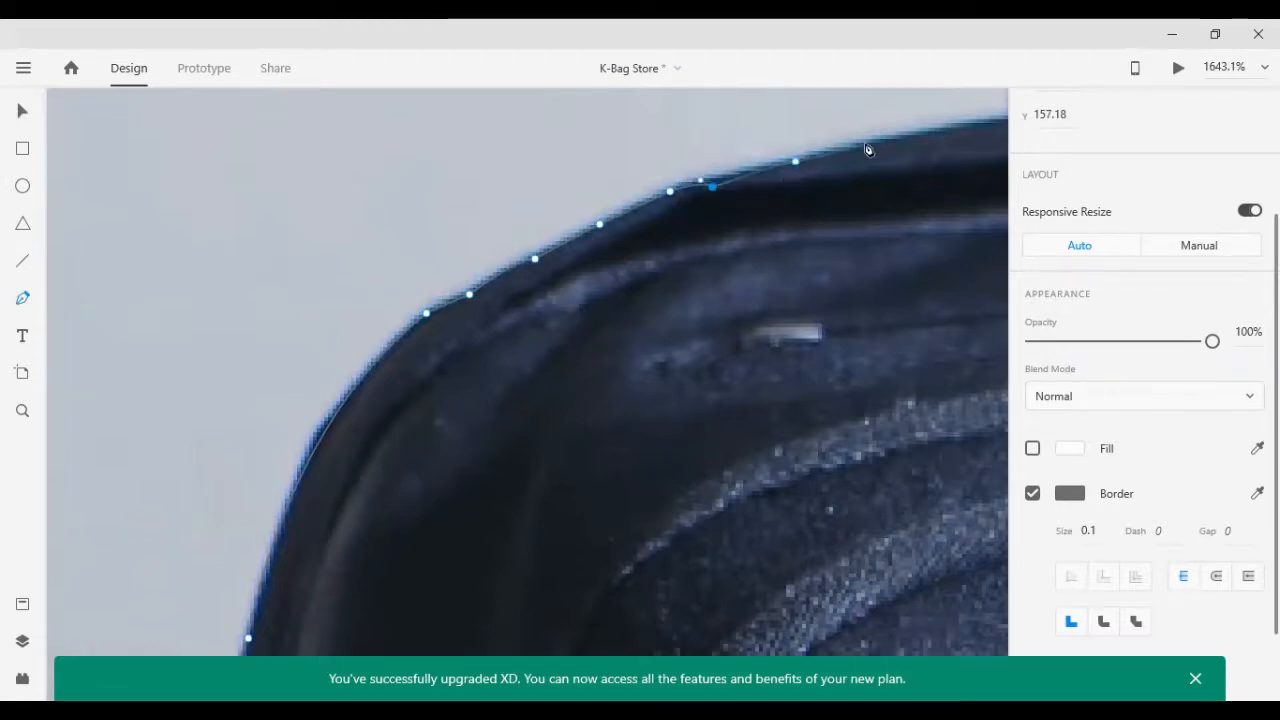
pyautogui.press('Up')
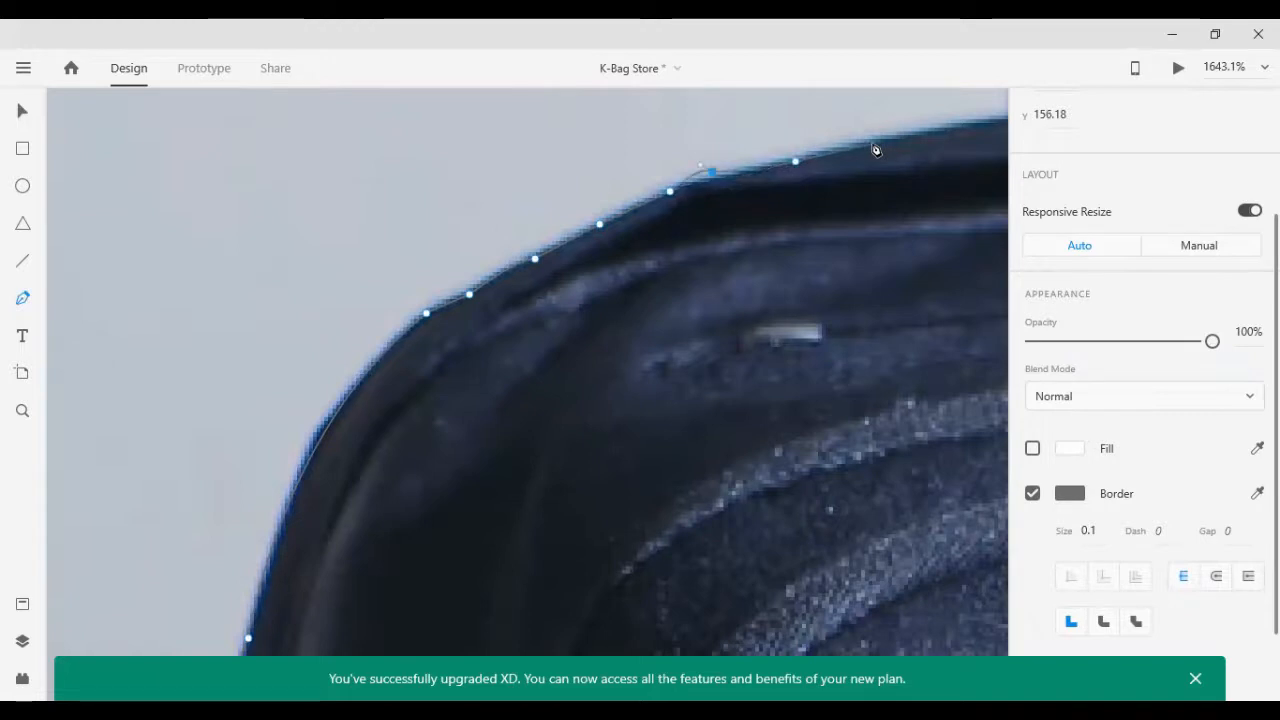
pyautogui.press('Down')
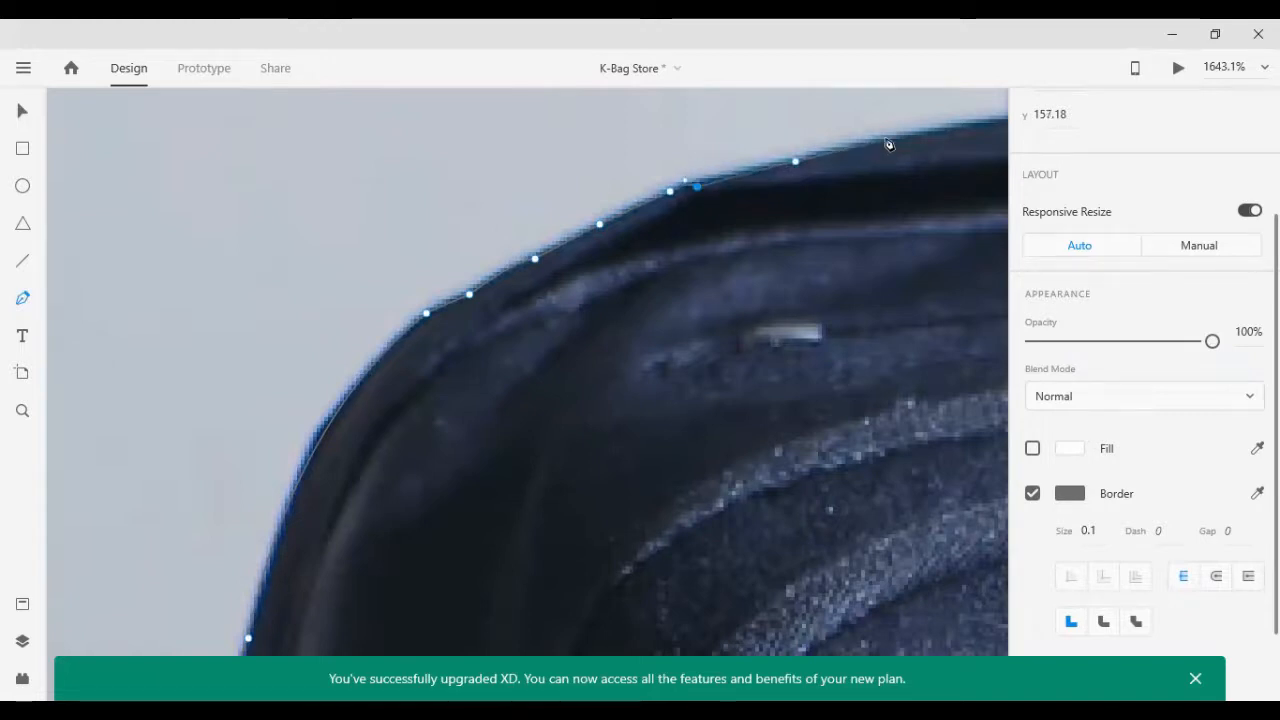
# Step: Extend the path along the backpack's upper edge to the left base of the carry handle
pyautogui.click(892, 142)
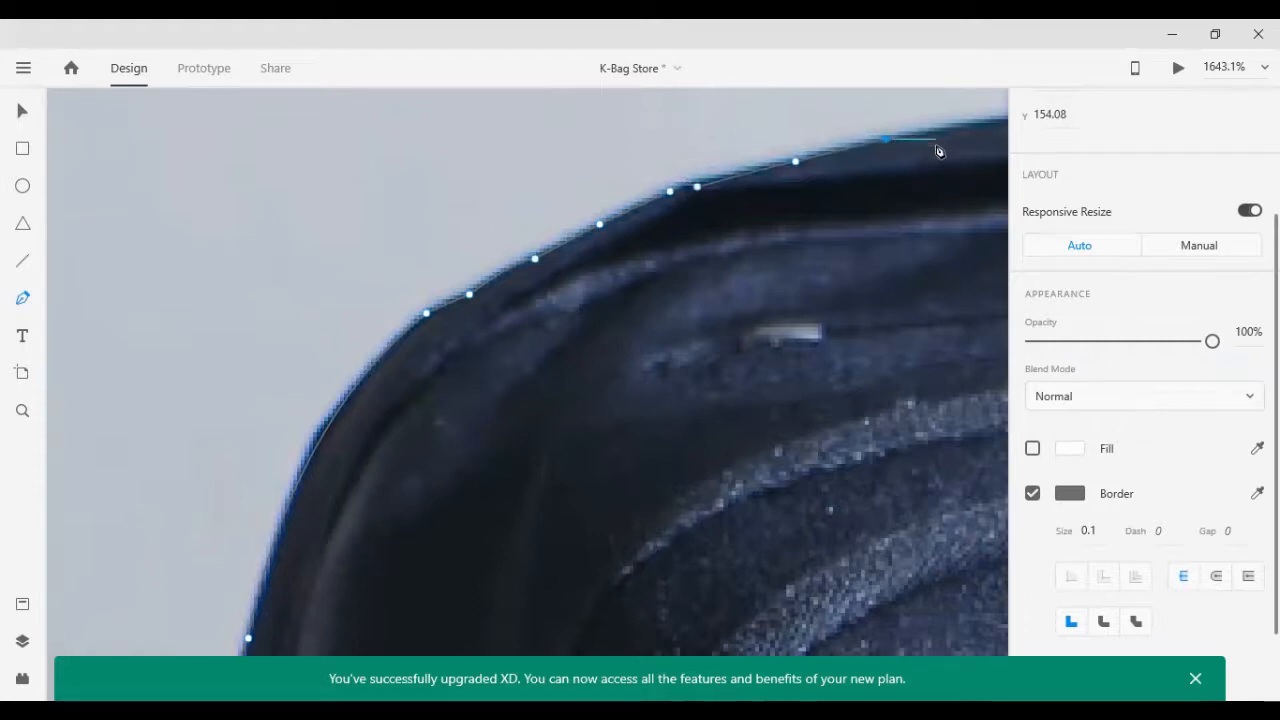
pyautogui.hscroll(5, 940, 145)
pyautogui.scroll(1, 712, 182)
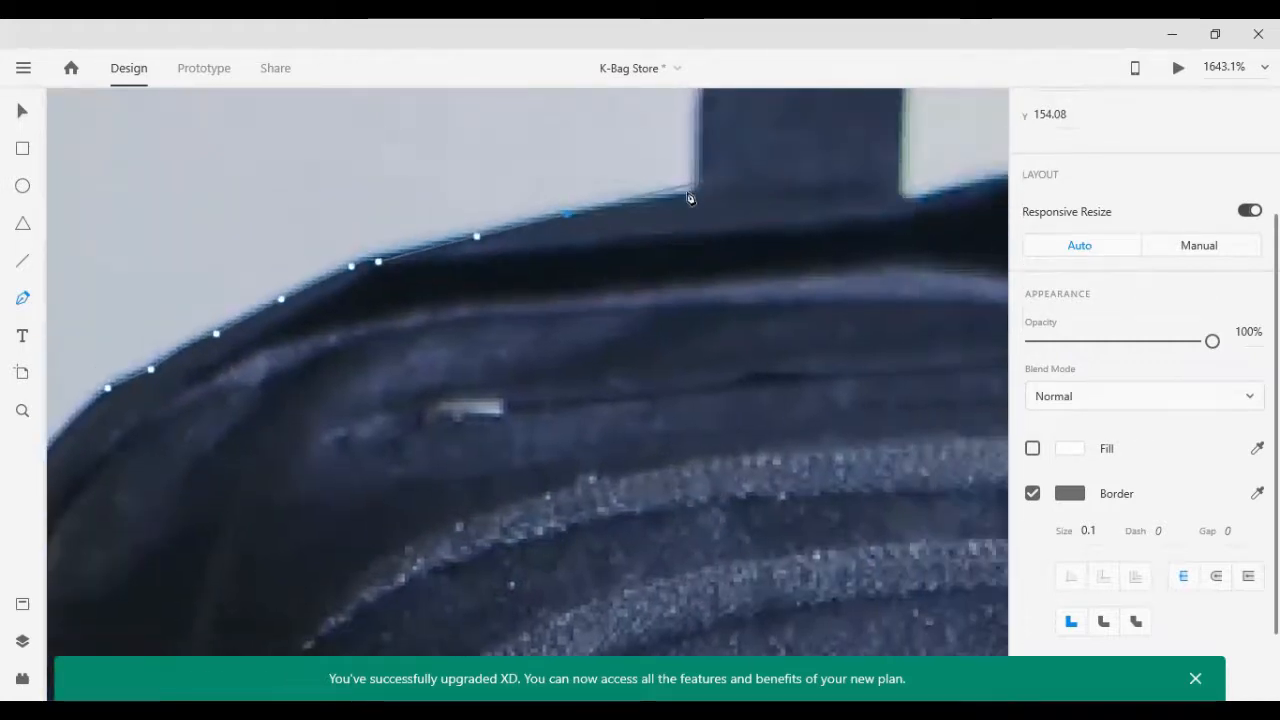
pyautogui.scroll(2, 698, 198)
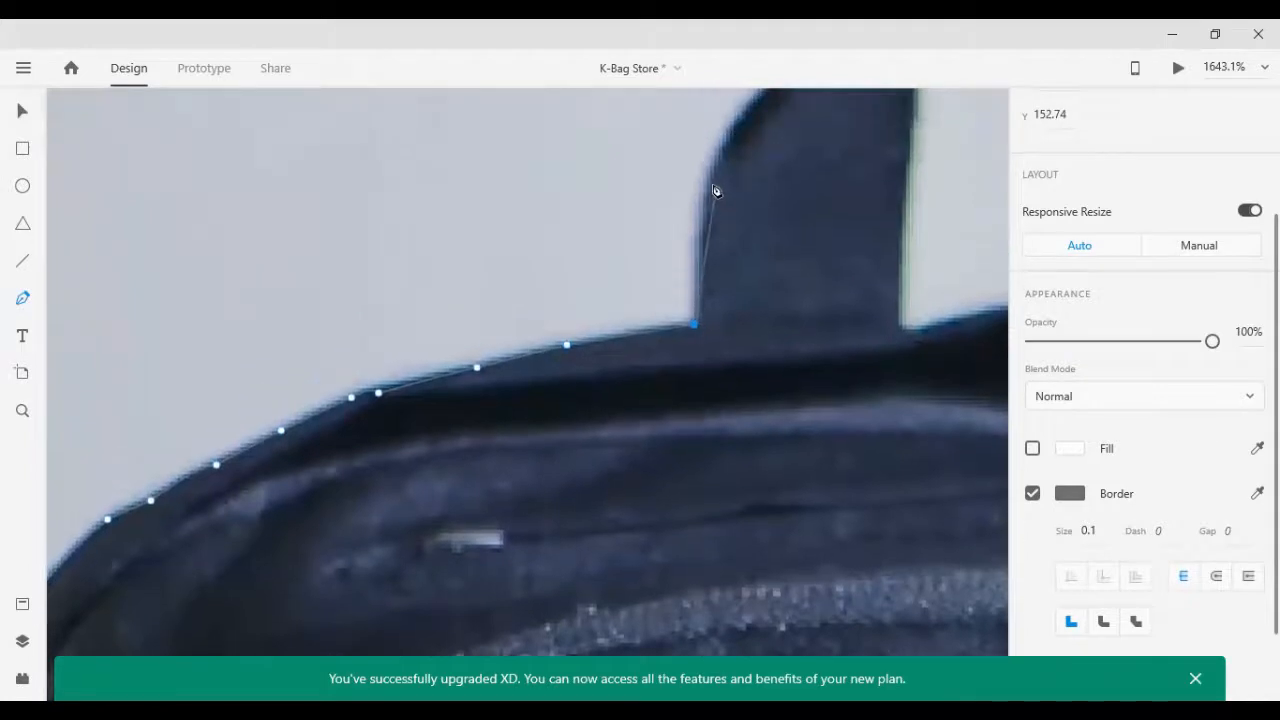
# Step: Trace the outer left side of the carry handle from its base up to the start of the arch
pyautogui.click(703, 193)
pyautogui.scroll(1, 703, 196)
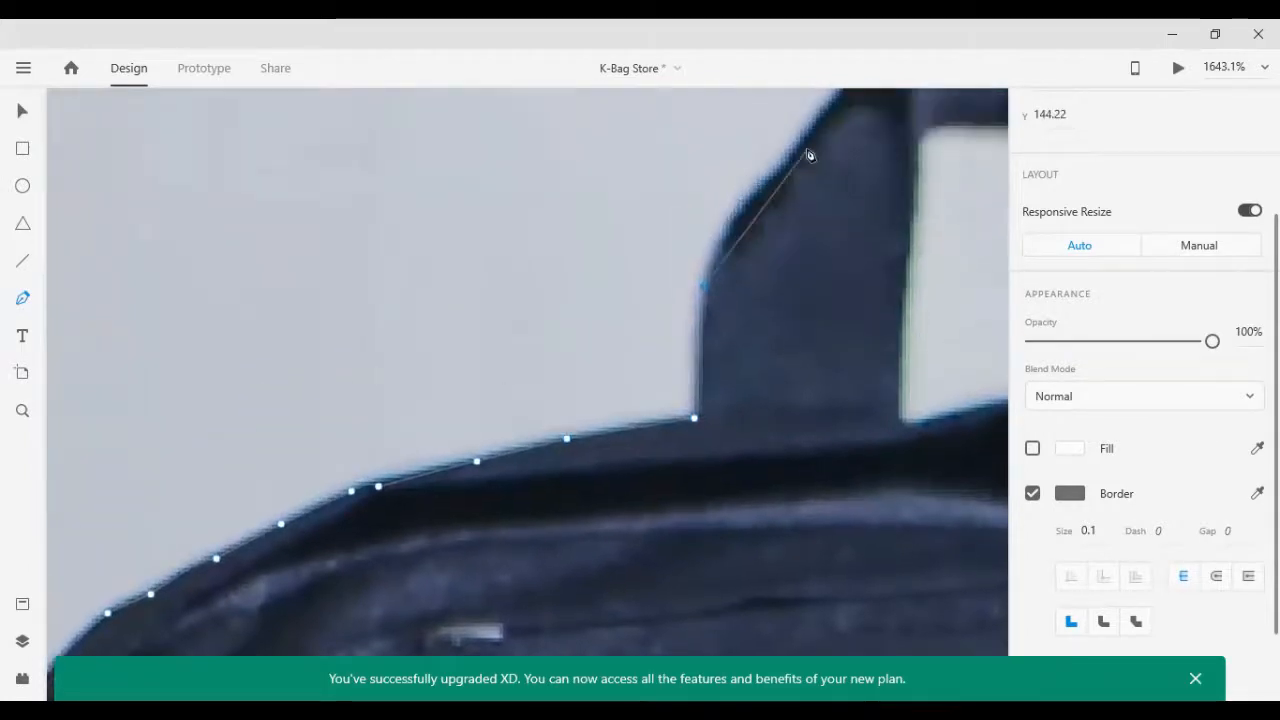
pyautogui.moveTo(790, 160); pyautogui.dragTo(840, 133)
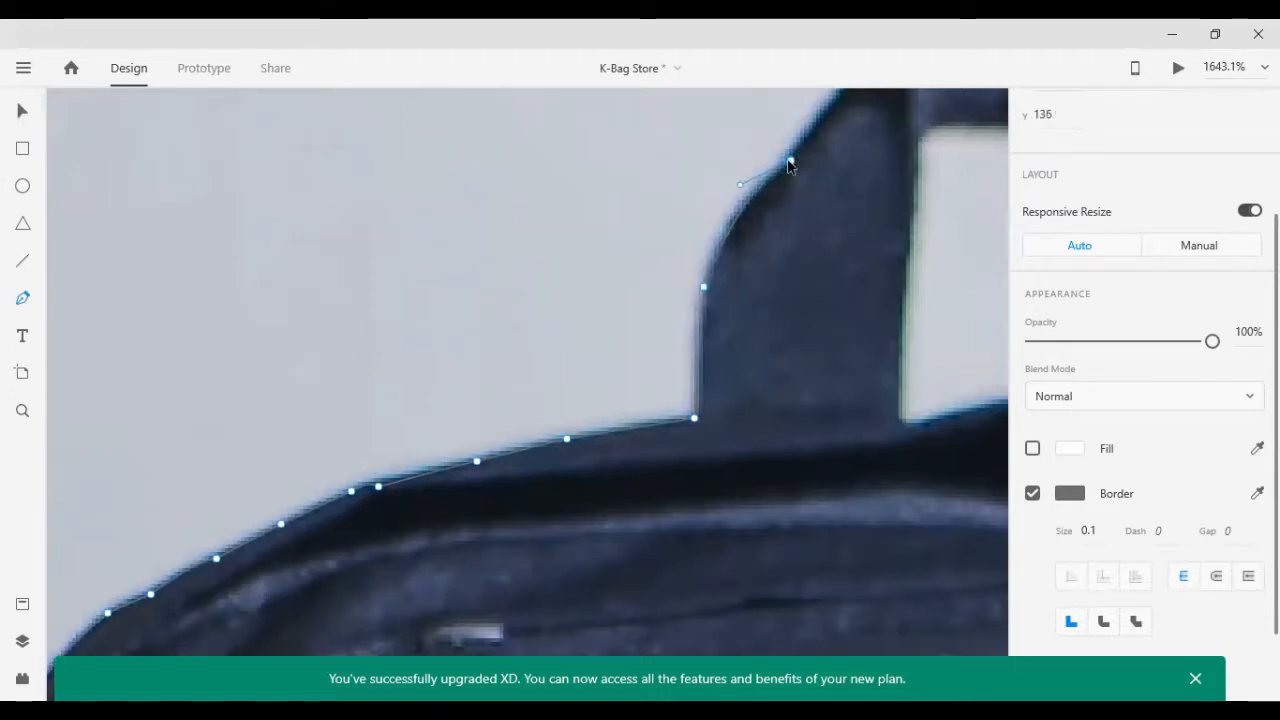
pyautogui.scroll(2, 822, 165)
pyautogui.scroll(2, 902, 185)
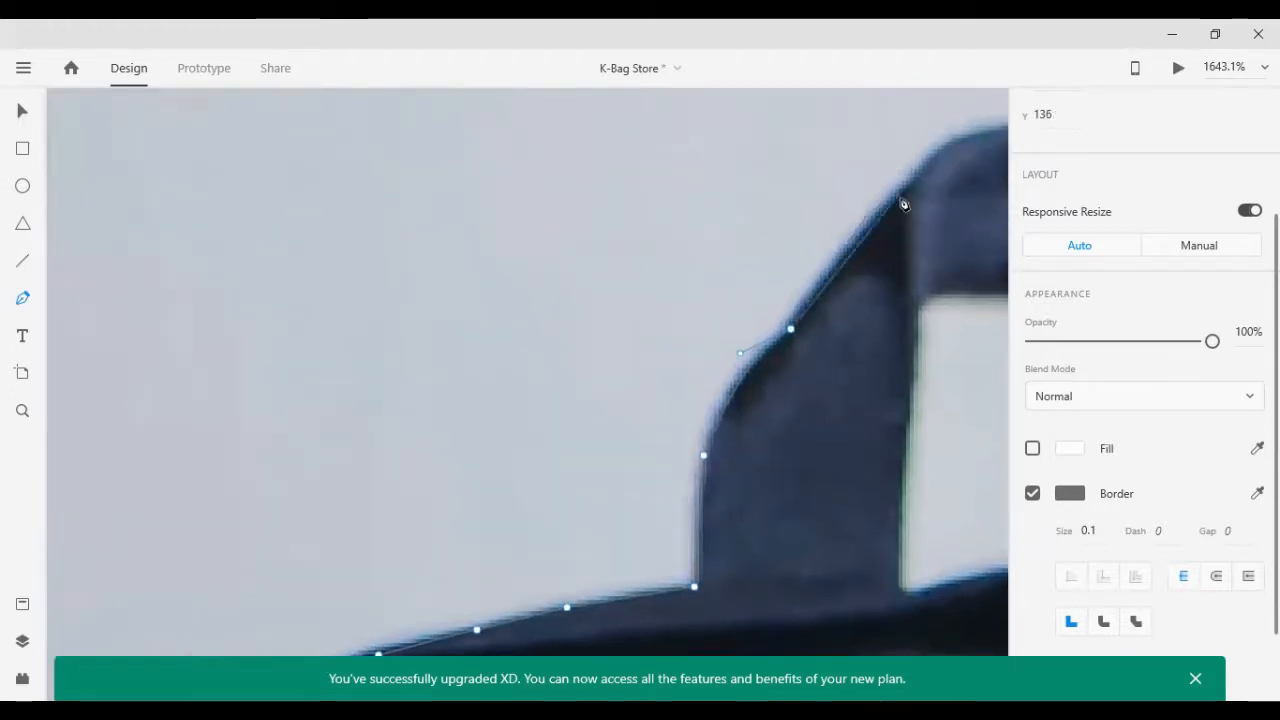
pyautogui.moveTo(893, 205)
pyautogui.mouseDown()
pyautogui.moveTo(923, 205)
pyautogui.moveTo(897, 207)
pyautogui.mouseUp()
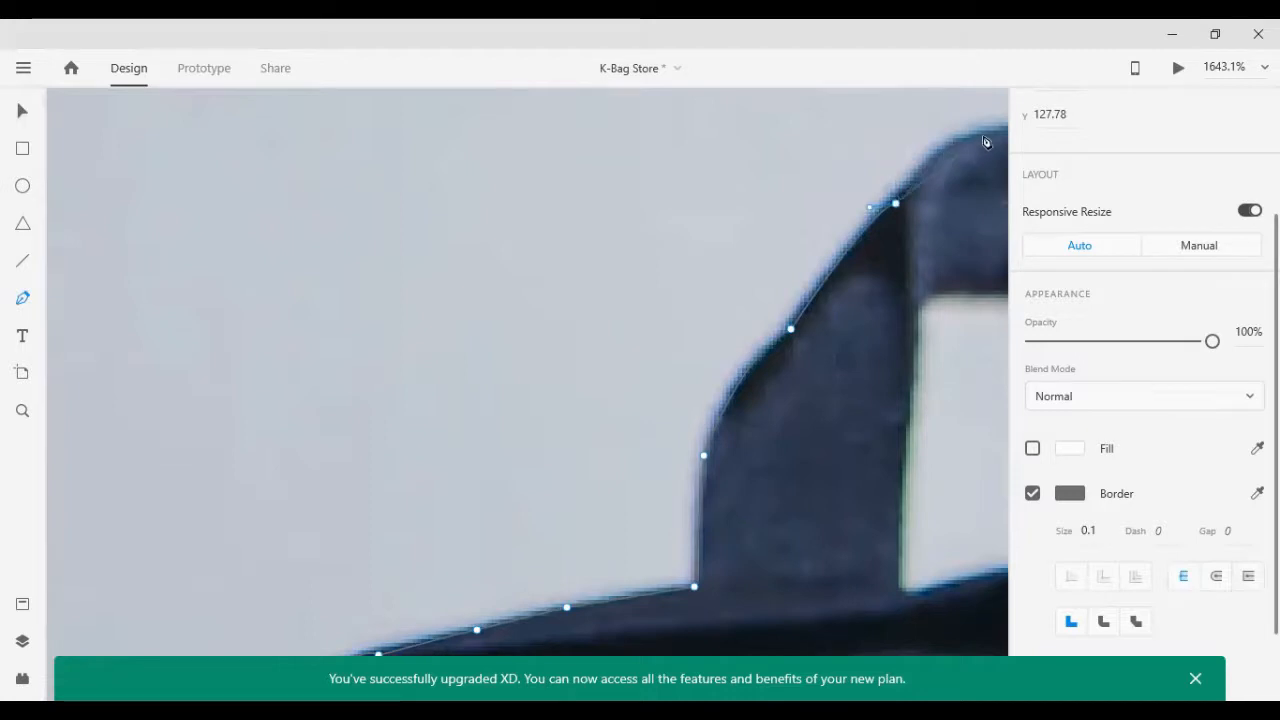
# Step: Trace the outer arch of the carry handle over to its right-hand bend with curved Pen points
pyautogui.moveTo(995, 144); pyautogui.dragTo(771, 186)
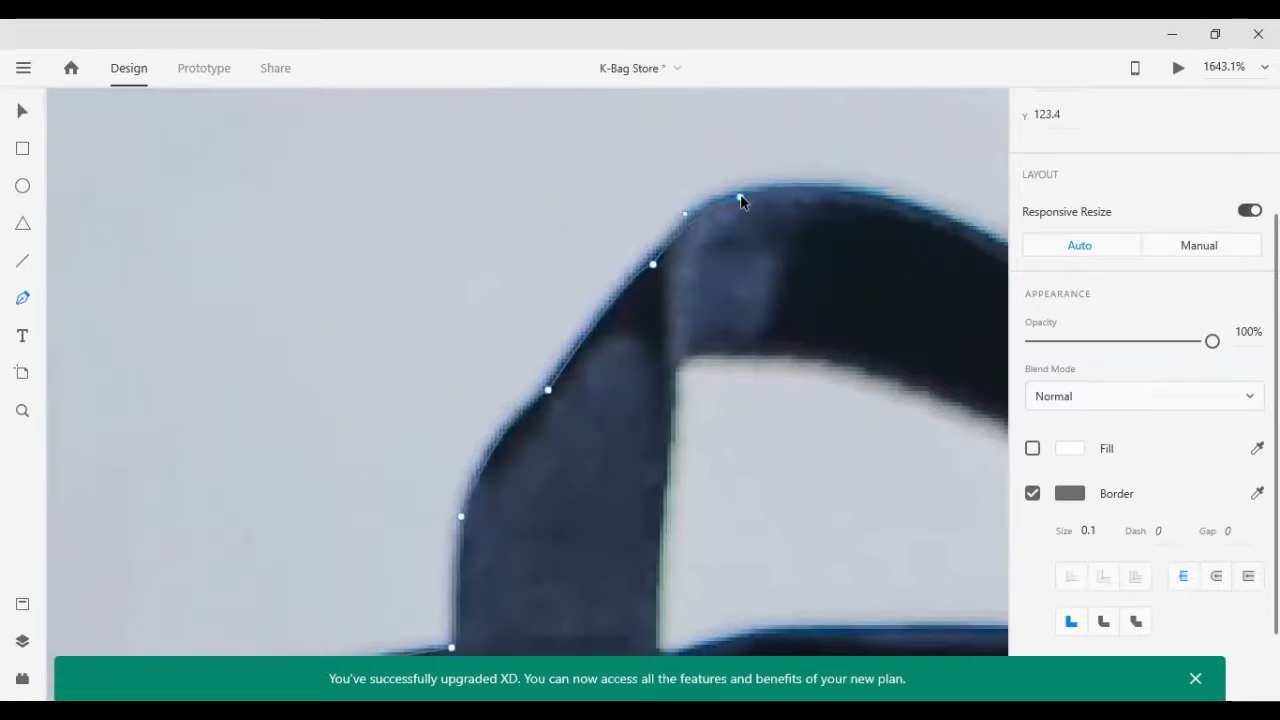
pyautogui.moveTo(962, 227); pyautogui.dragTo(743, 222)
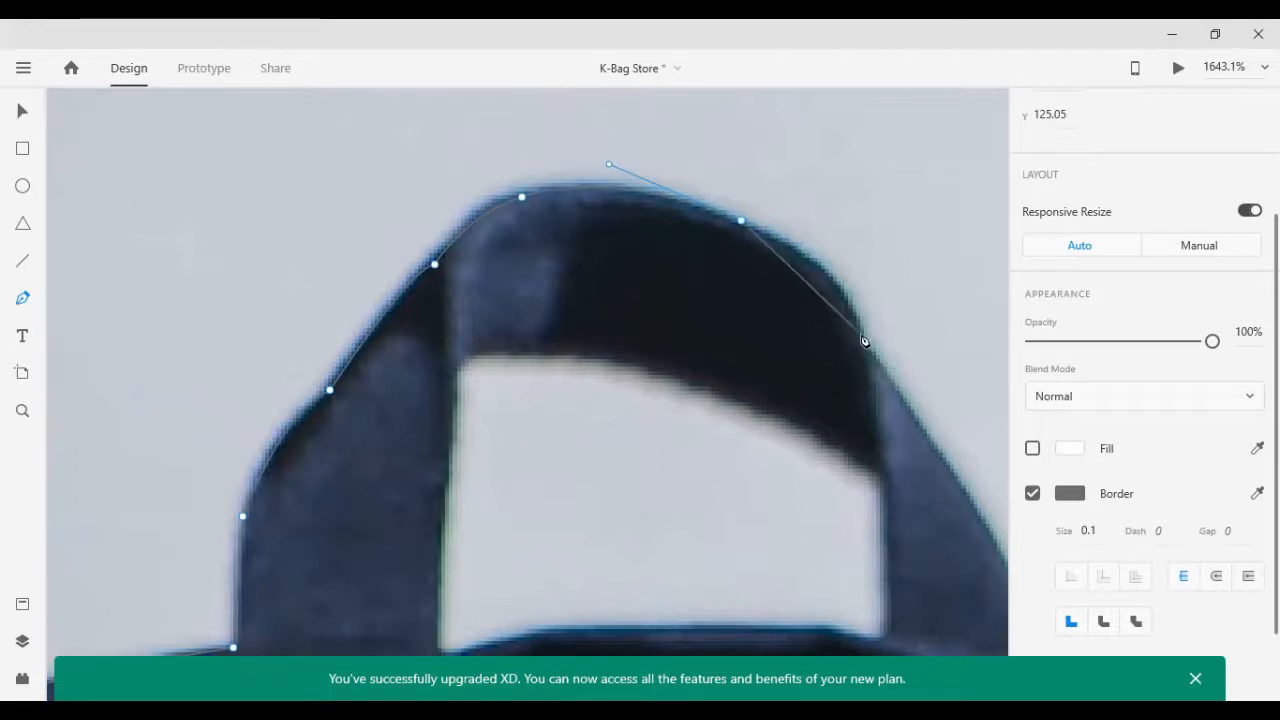
pyautogui.moveTo(860, 335)
pyautogui.mouseDown()
pyautogui.moveTo(853, 423)
pyautogui.moveTo(873, 421)
pyautogui.moveTo(862, 336)
pyautogui.mouseUp()
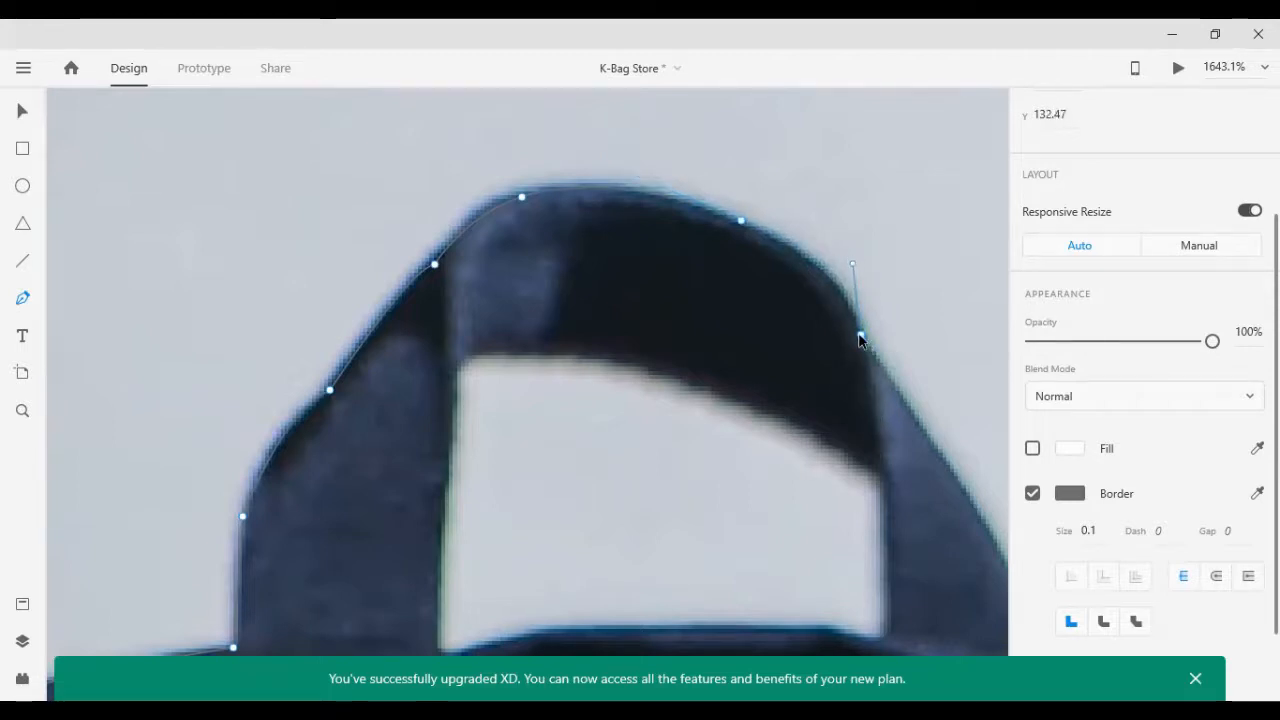
pyautogui.scroll(-3, 917, 423)
pyautogui.hscroll(2, 920, 420)
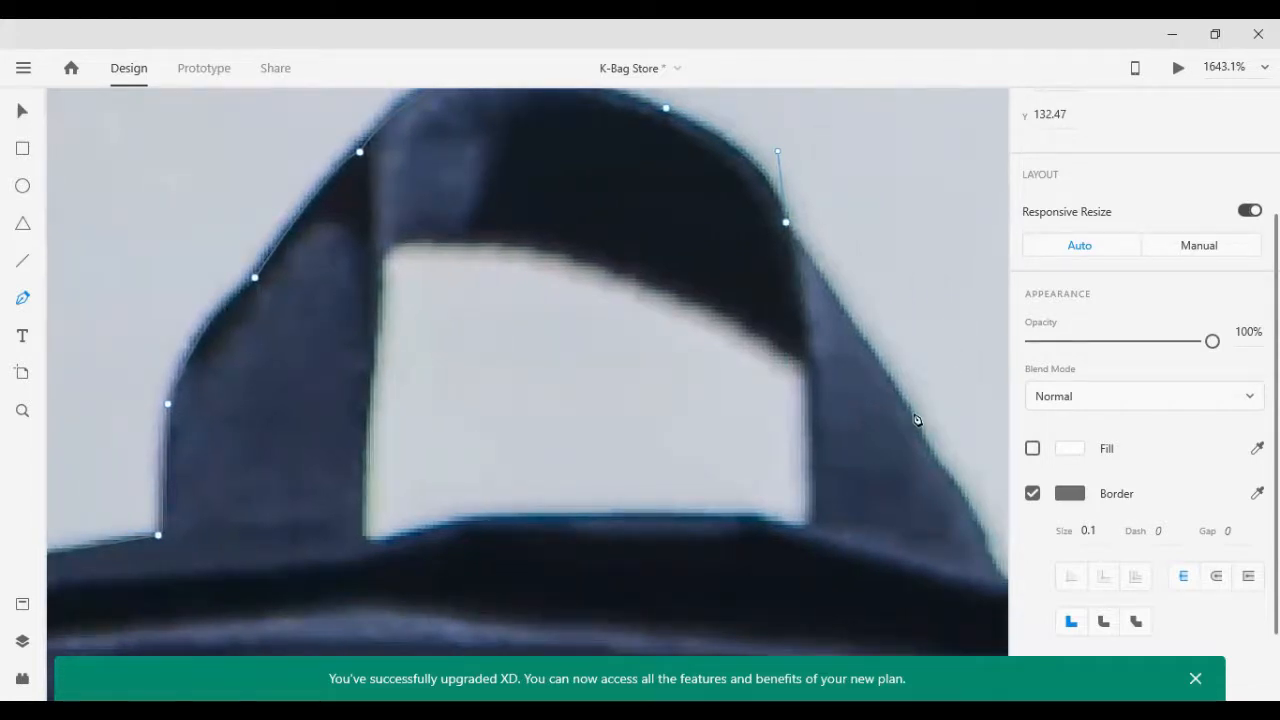
# Step: Trace the outer right side of the carry handle from its bend down to the base with Pen points
pyautogui.scroll(-4, 913, 420)
pyautogui.scroll(5, 951, 429)
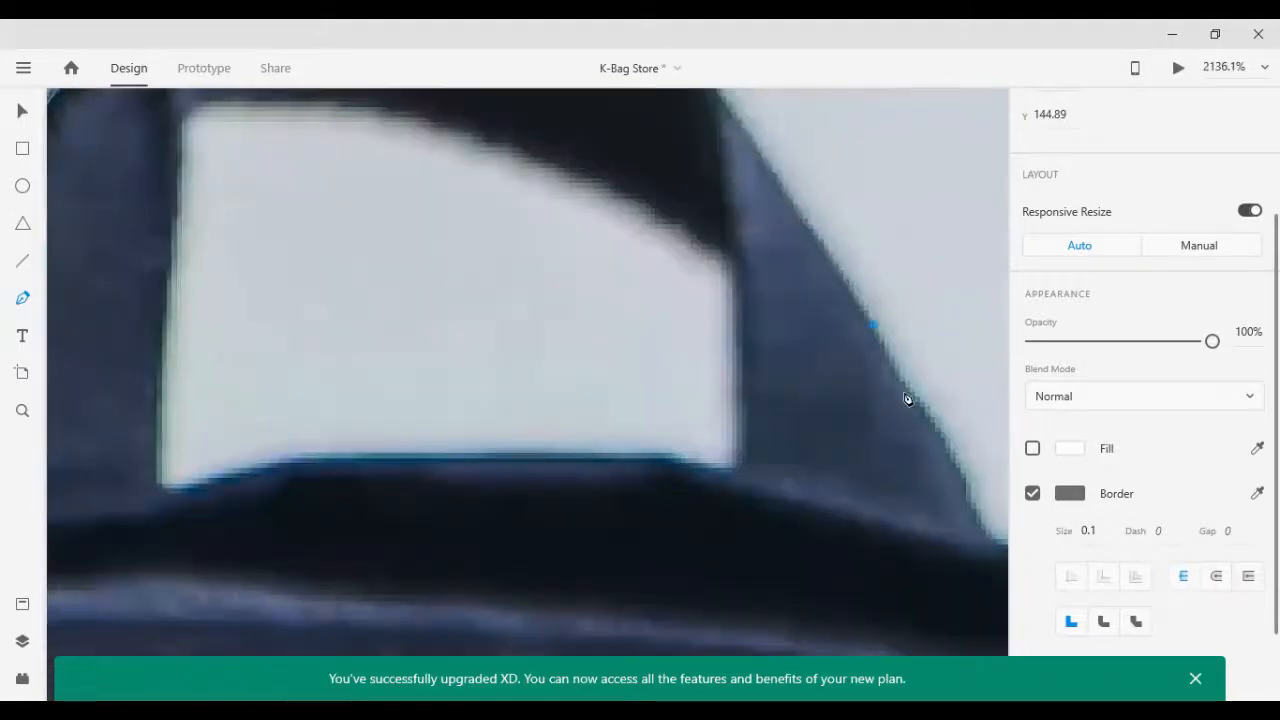
pyautogui.click(968, 500)
pyautogui.hscroll(3, 995, 545)
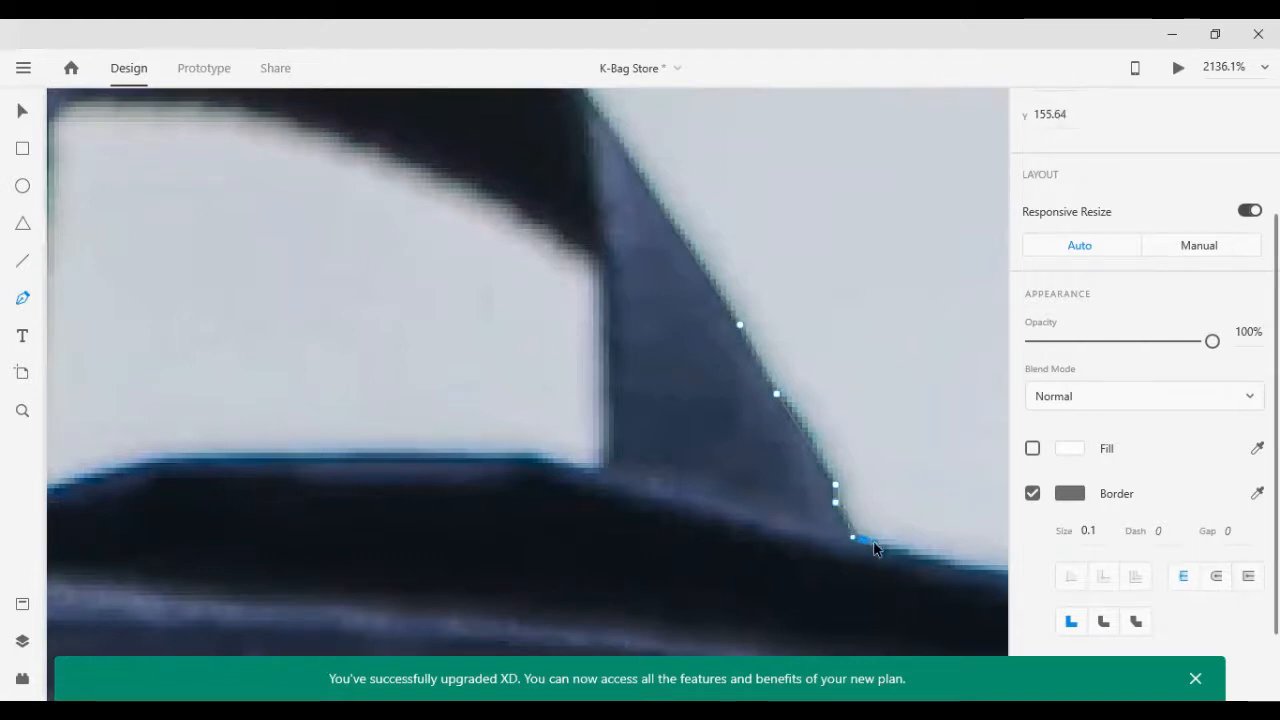
pyautogui.click(863, 541)
# Step: Extend the path along the backpack's upper edge from the handle's right base to the bend before the right shoulder
pyautogui.hscroll(4, 908, 545)
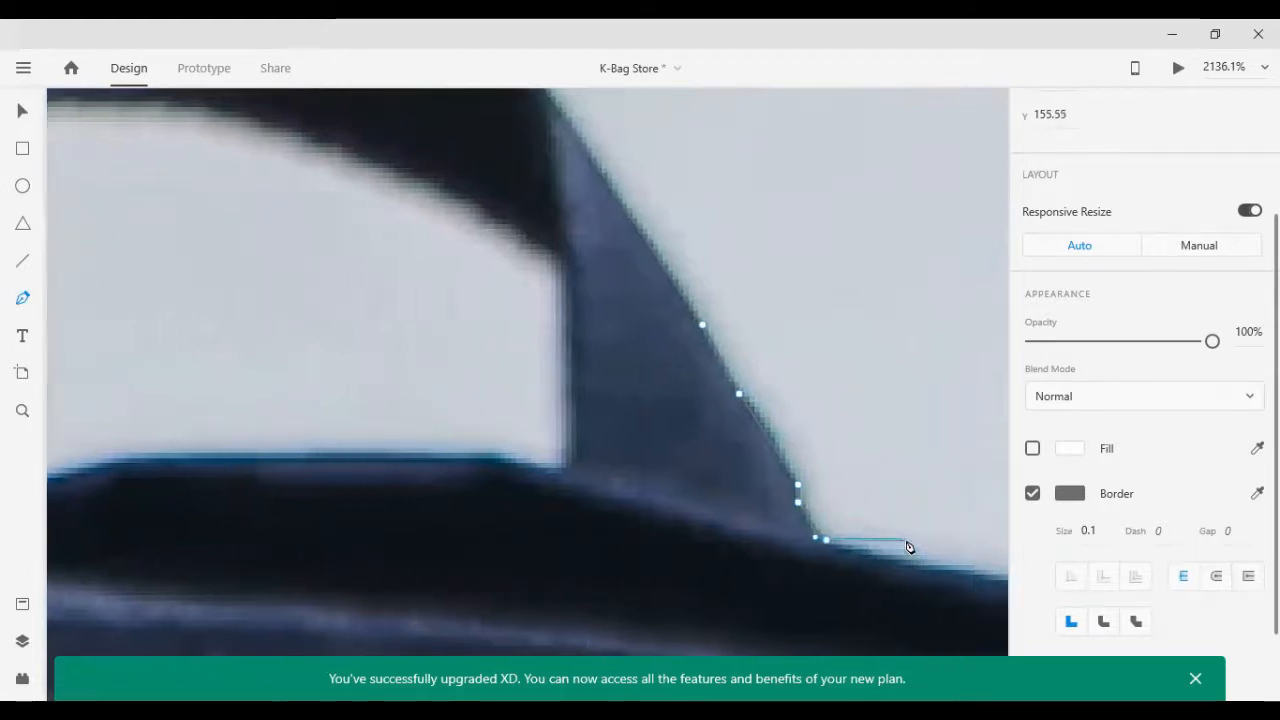
pyautogui.hscroll(1, 908, 545)
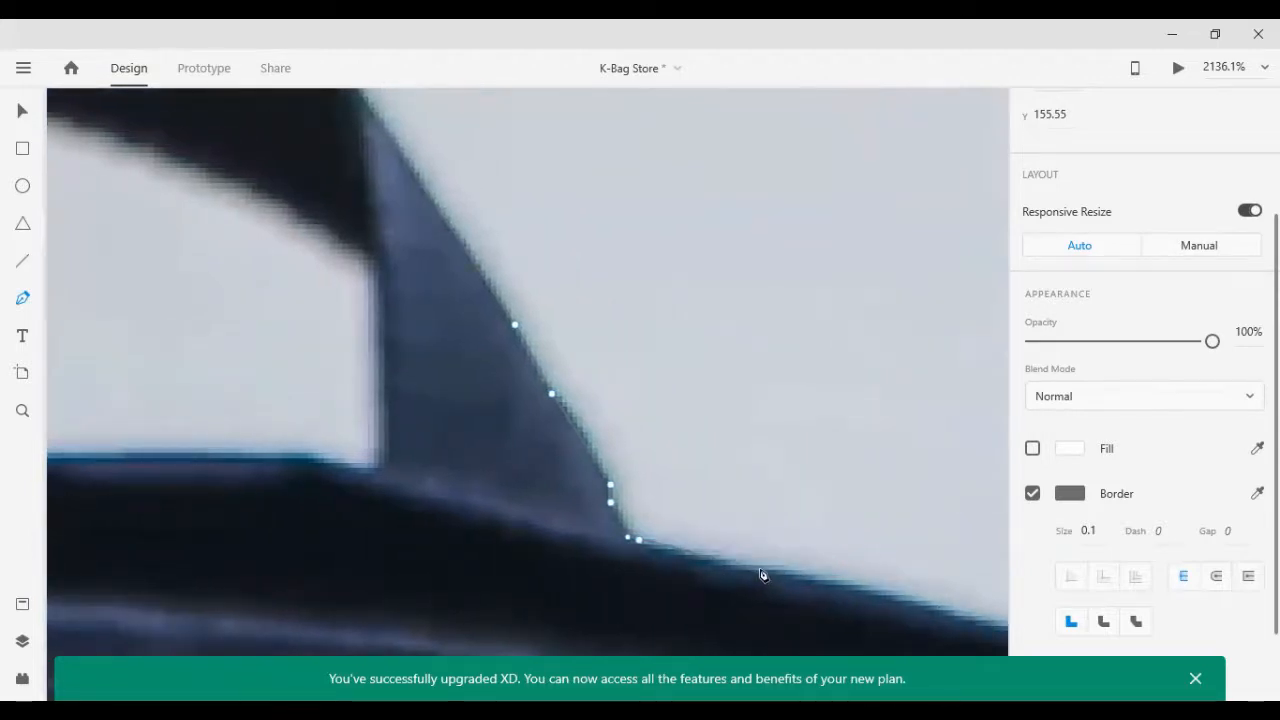
pyautogui.scroll(-5, 768, 572)
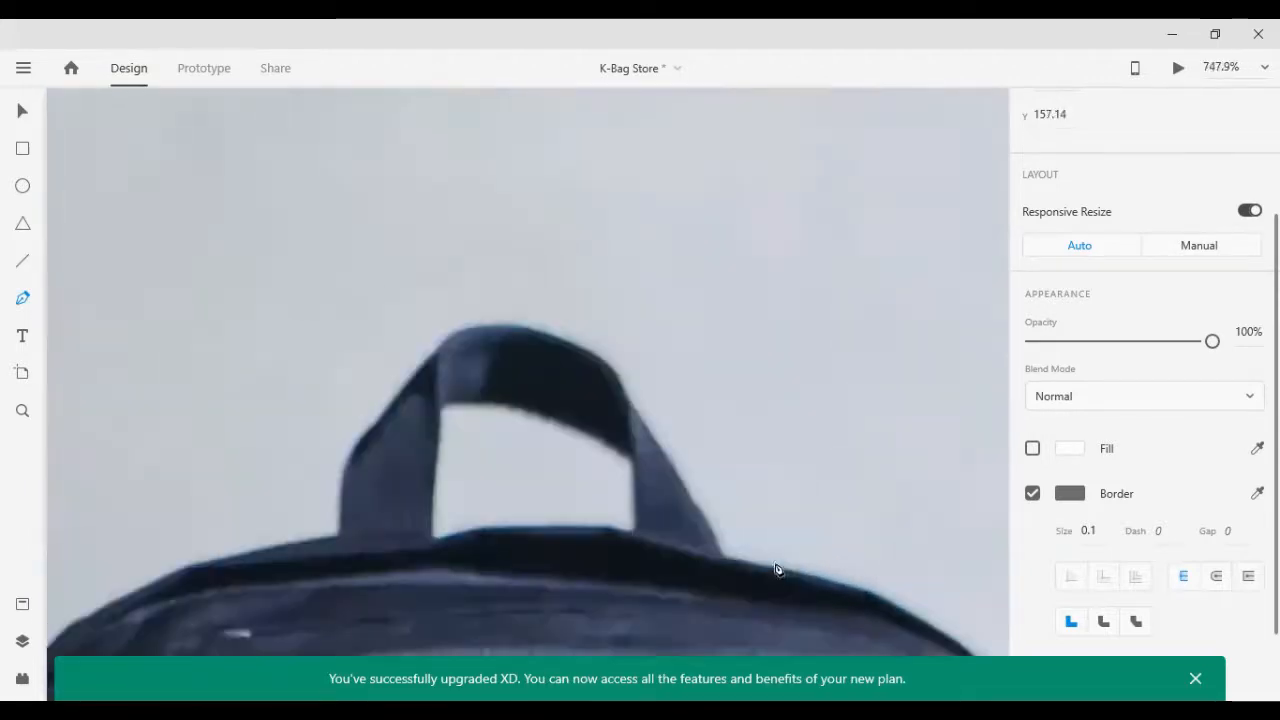
pyautogui.scroll(5, 875, 606)
pyautogui.scroll(-2, 840, 580)
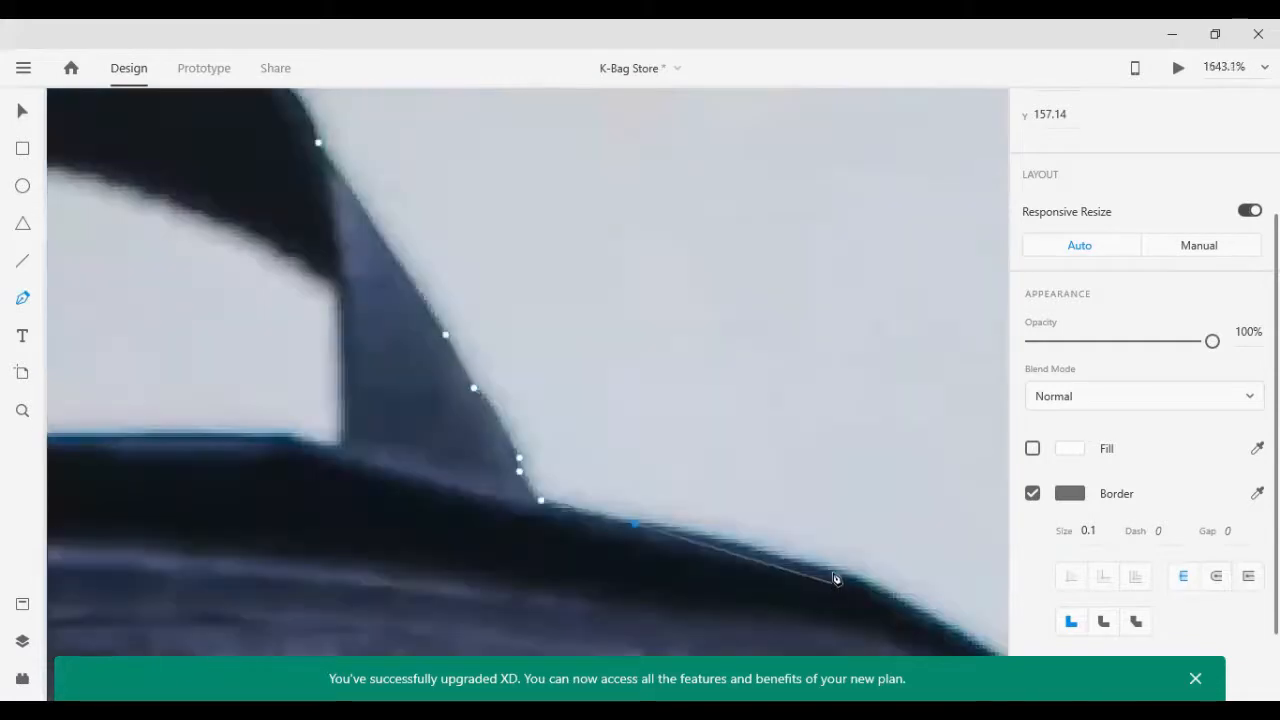
pyautogui.scroll(-6, 860, 580)
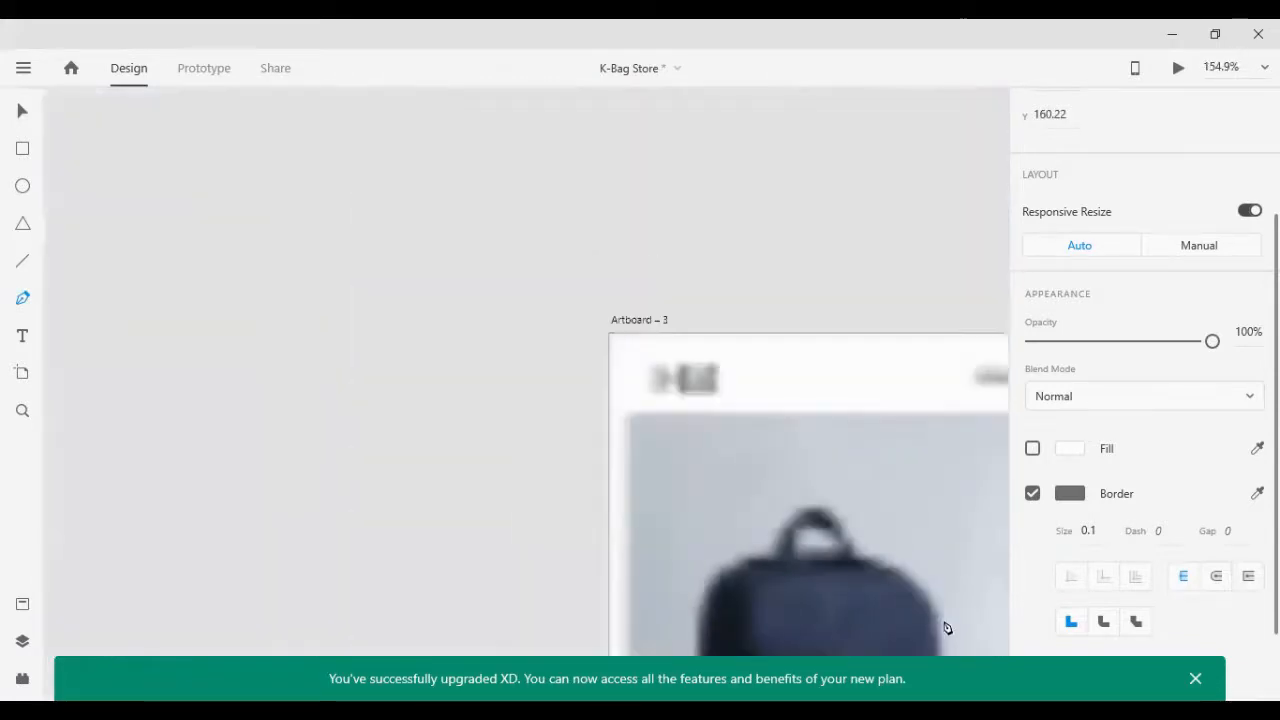
pyautogui.scroll(1, 946, 623)
pyautogui.scroll(6, 955, 628)
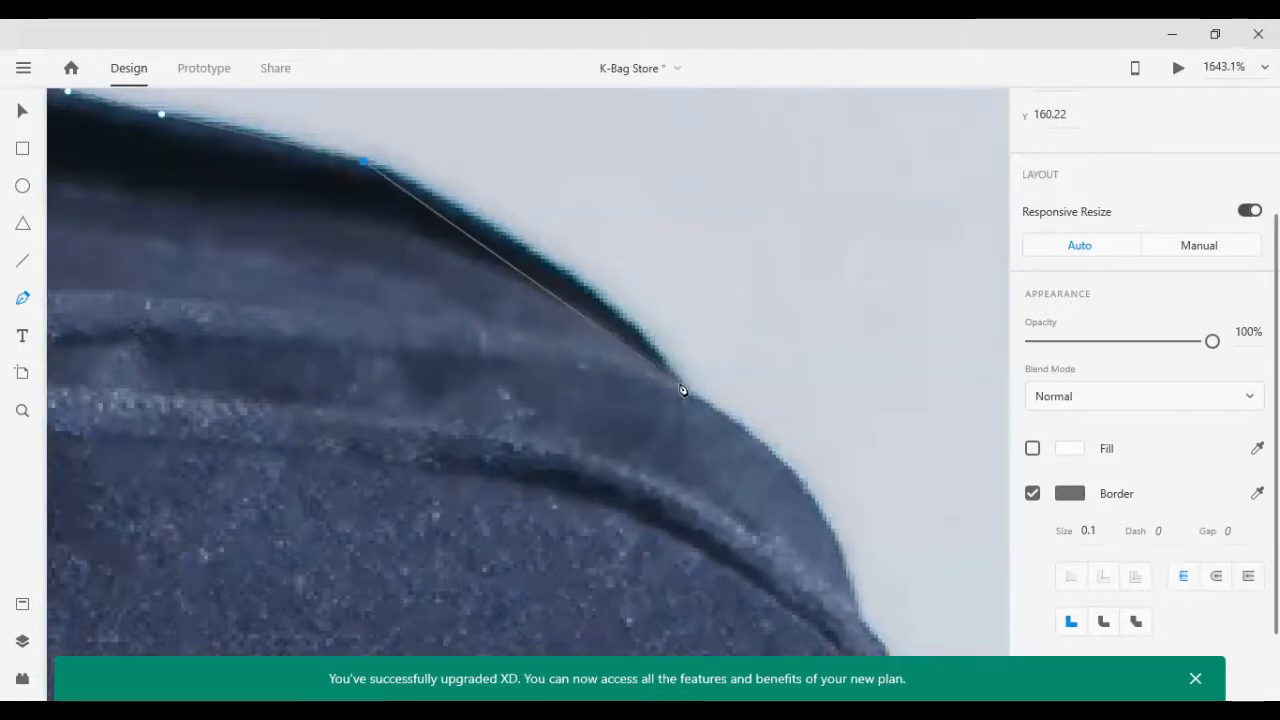
# Step: Add a curved segment along the dark upper edge down to where it meets the right shoulder
pyautogui.moveTo(679, 383); pyautogui.dragTo(772, 525)
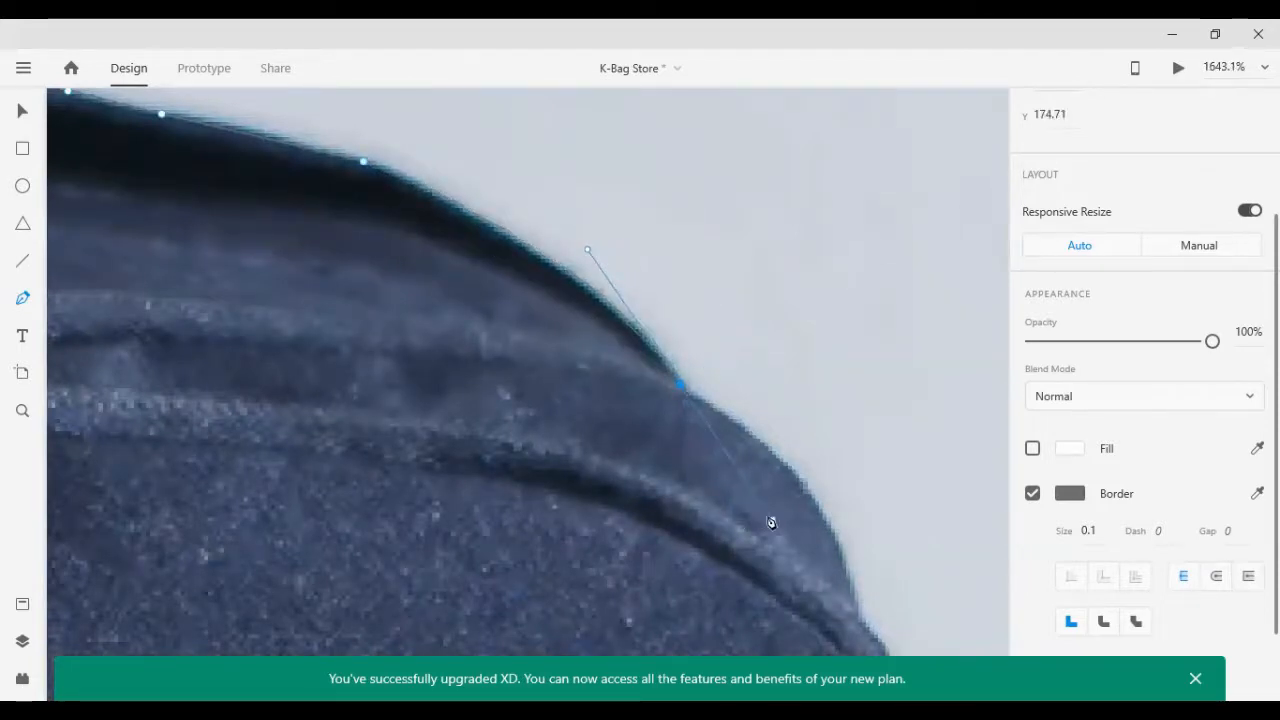
pyautogui.moveTo(770, 517); pyautogui.dragTo(750, 481)
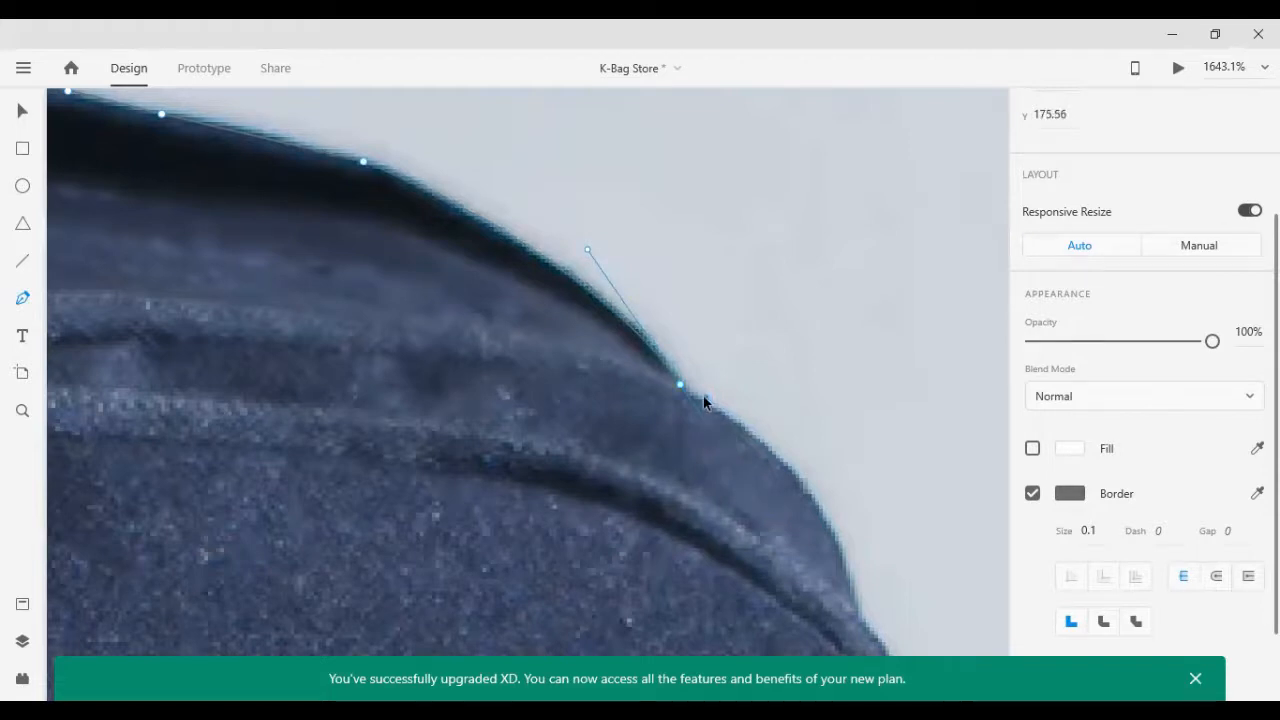
pyautogui.scroll(-1, 866, 565)
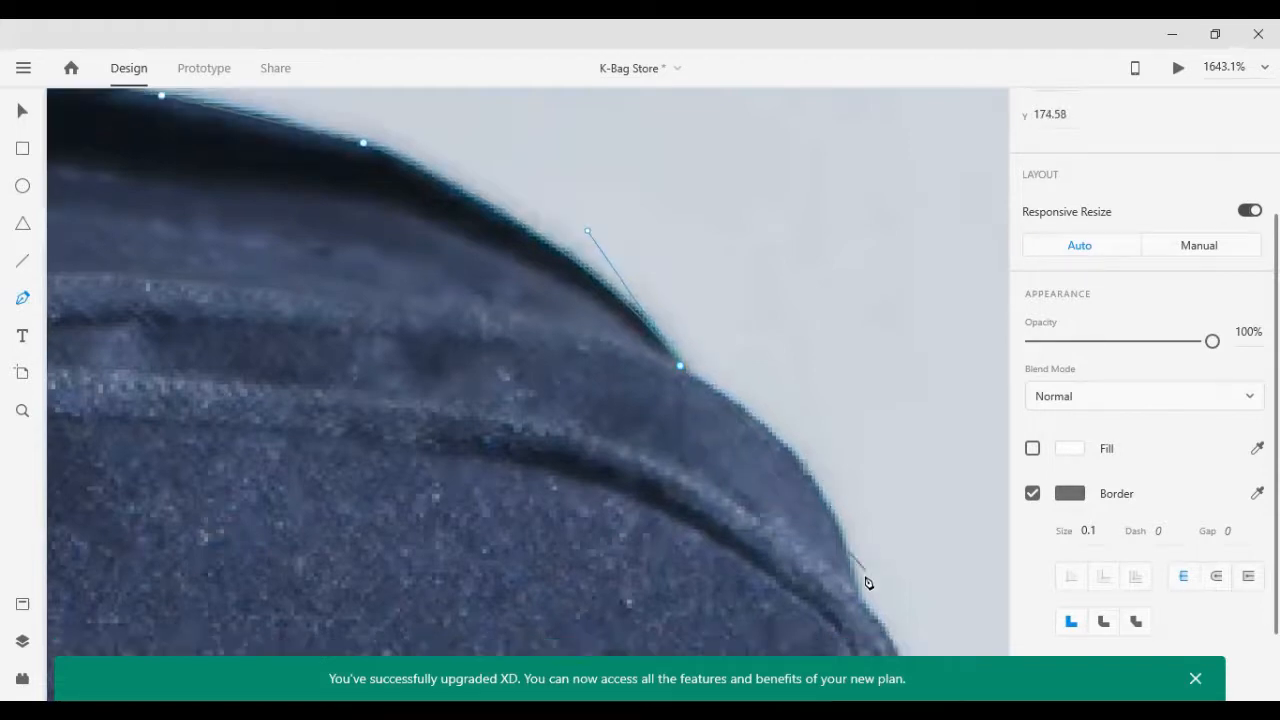
# Step: Trace the rounded right shoulder down to the piping seam with short curved segments, undoing the first overlong curve
pyautogui.moveTo(859, 600); pyautogui.dragTo(889, 582)
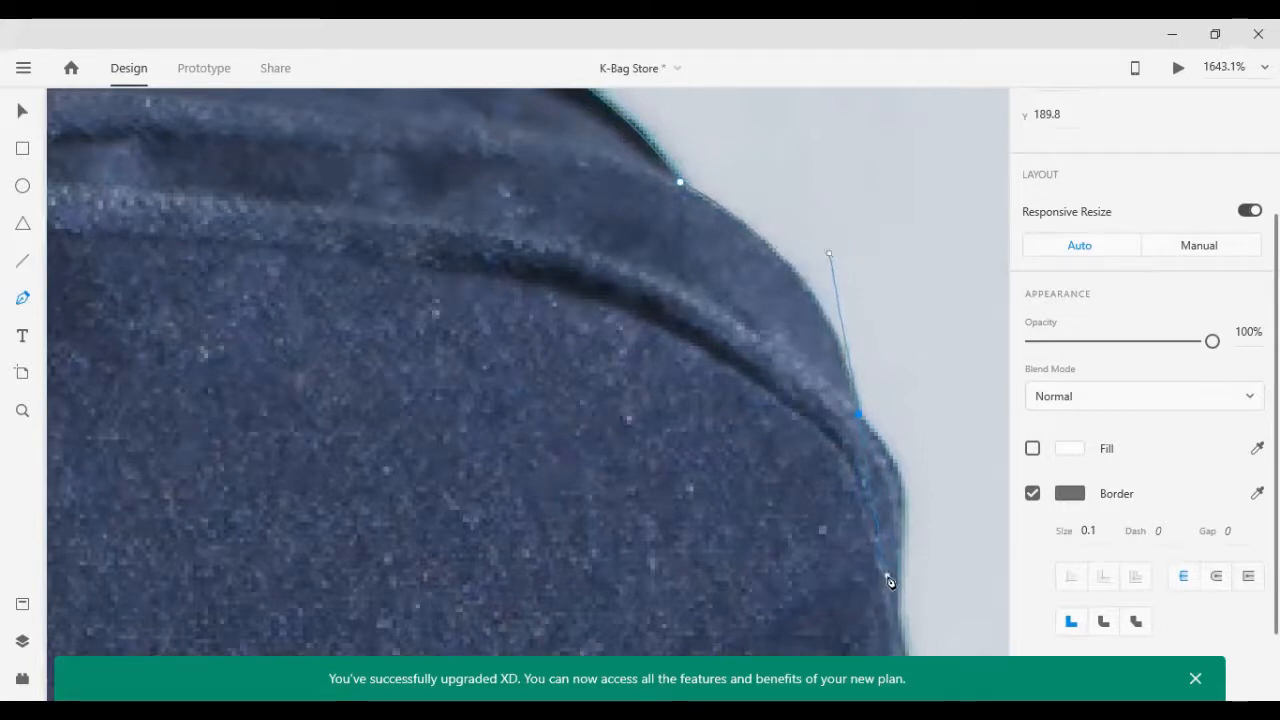
pyautogui.hotkey('ctrl', 'z')
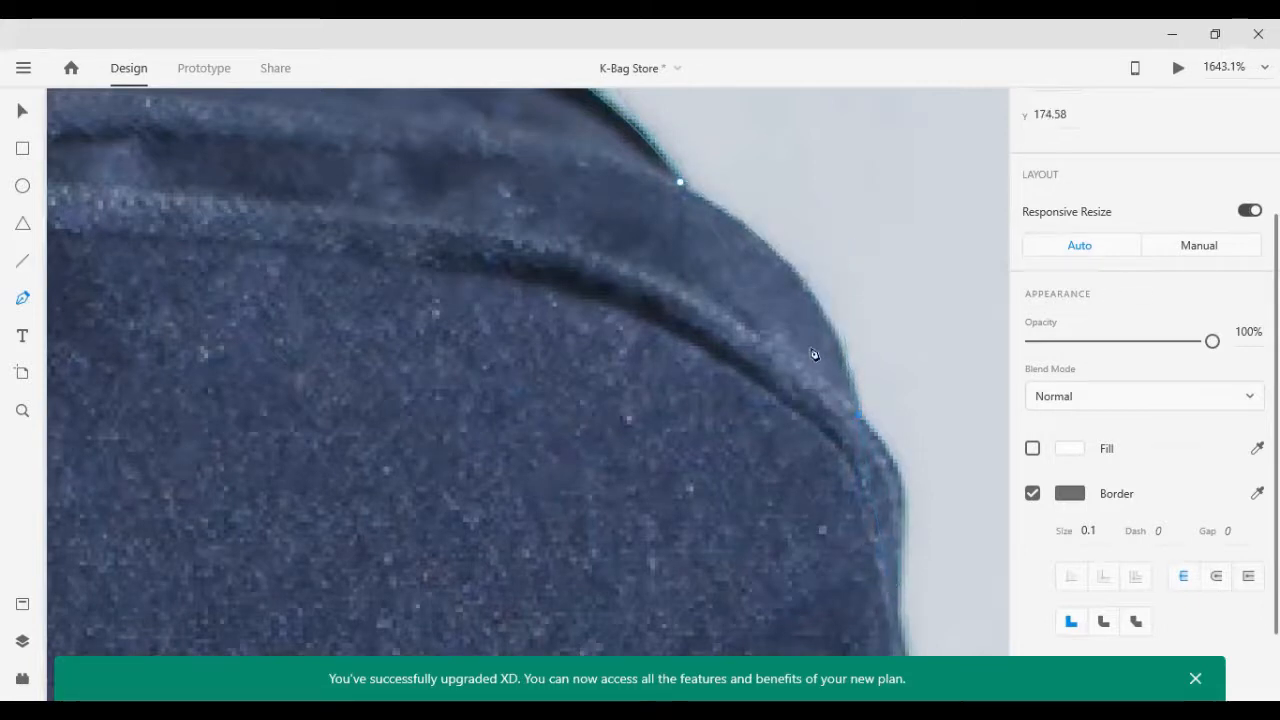
pyautogui.moveTo(800, 279)
pyautogui.mouseDown()
pyautogui.moveTo(811, 309)
pyautogui.moveTo(838, 320)
pyautogui.moveTo(801, 278)
pyautogui.mouseUp()
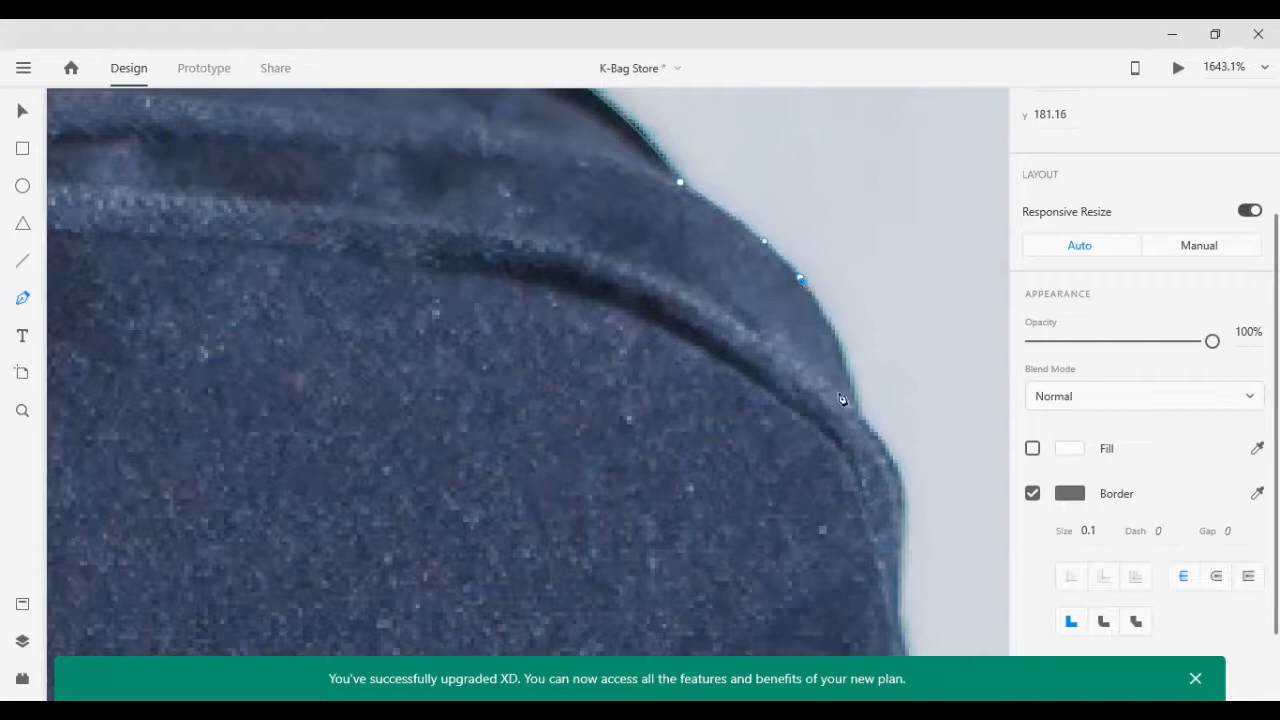
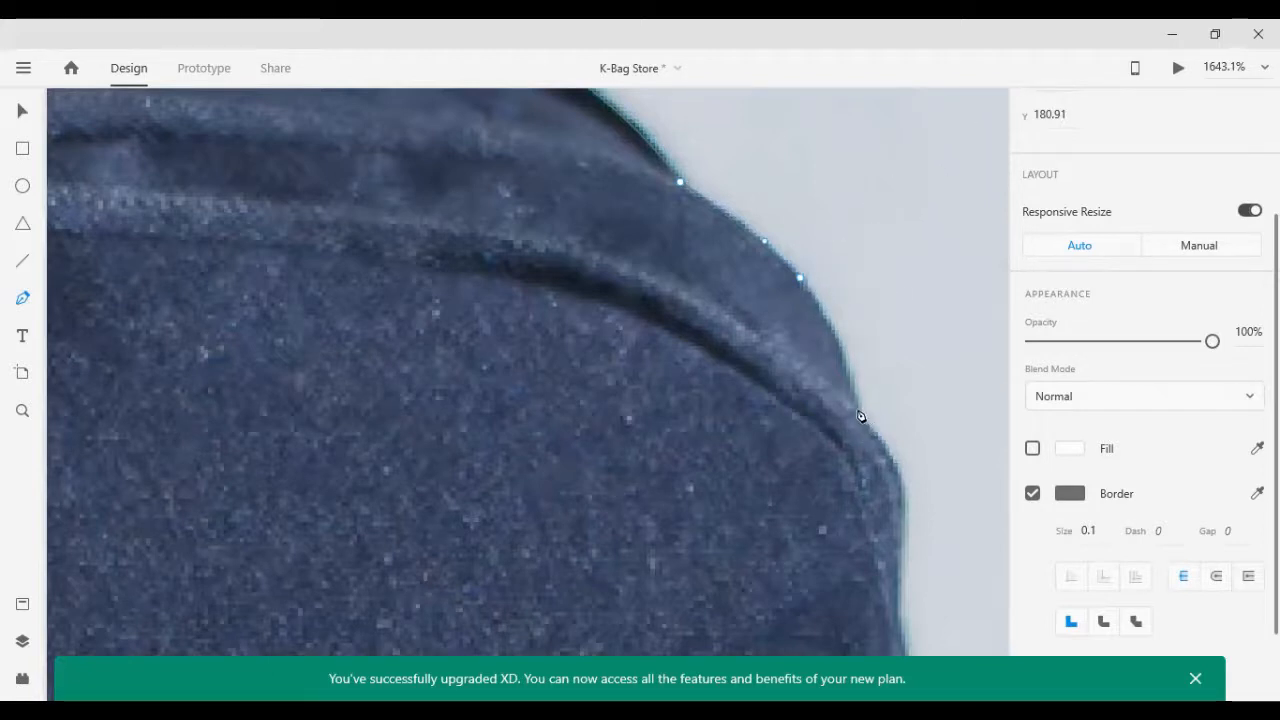
pyautogui.moveTo(851, 441); pyautogui.dragTo(870, 495)
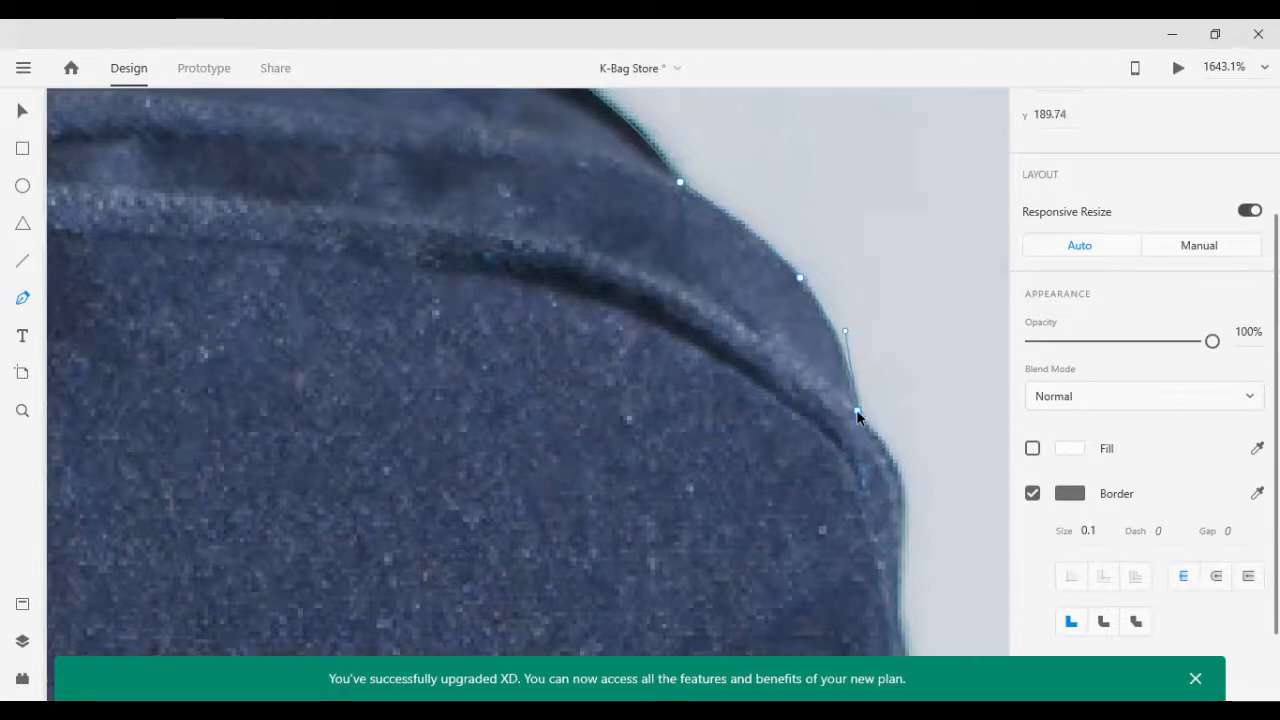
pyautogui.scroll(-2, 880, 470)
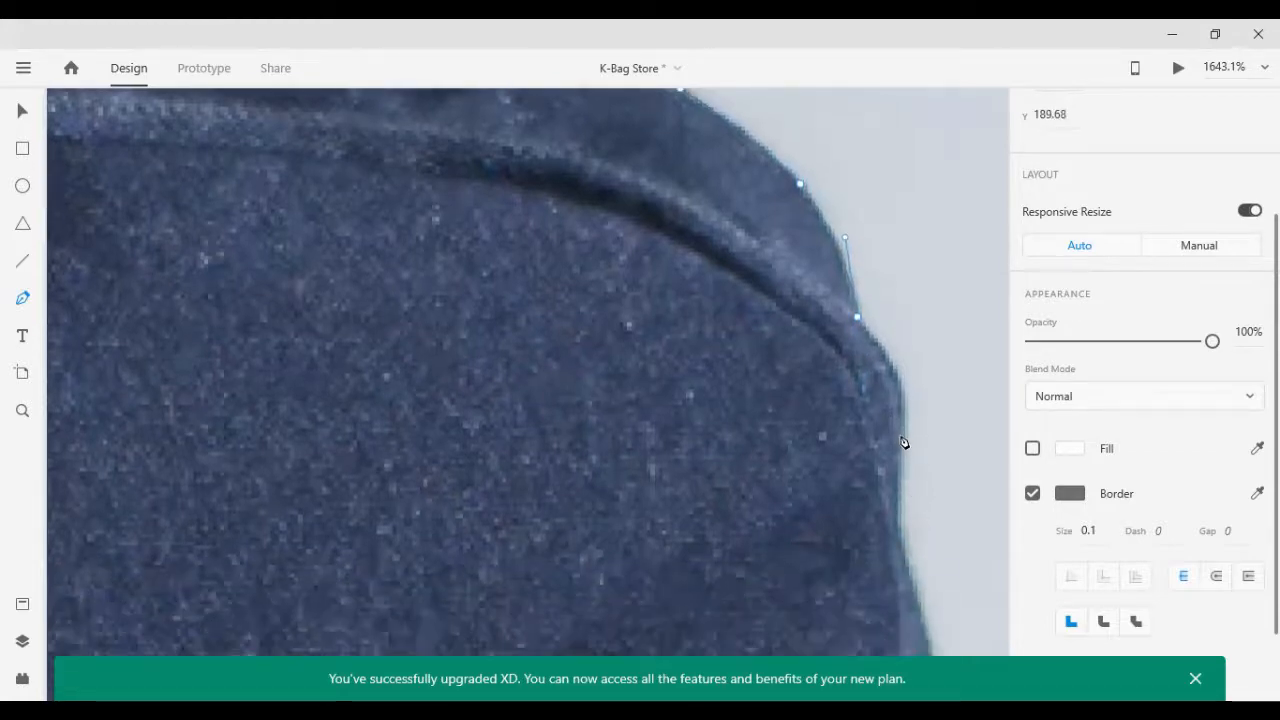
# Step: Continue the path from the piping seam around the small bulge and onto the backpack's upper right side
pyautogui.moveTo(890, 483)
pyautogui.mouseDown()
pyautogui.moveTo(877, 520)
pyautogui.moveTo(871, 506)
pyautogui.moveTo(884, 507)
pyautogui.mouseUp()
pyautogui.scroll(-2, 901, 441)
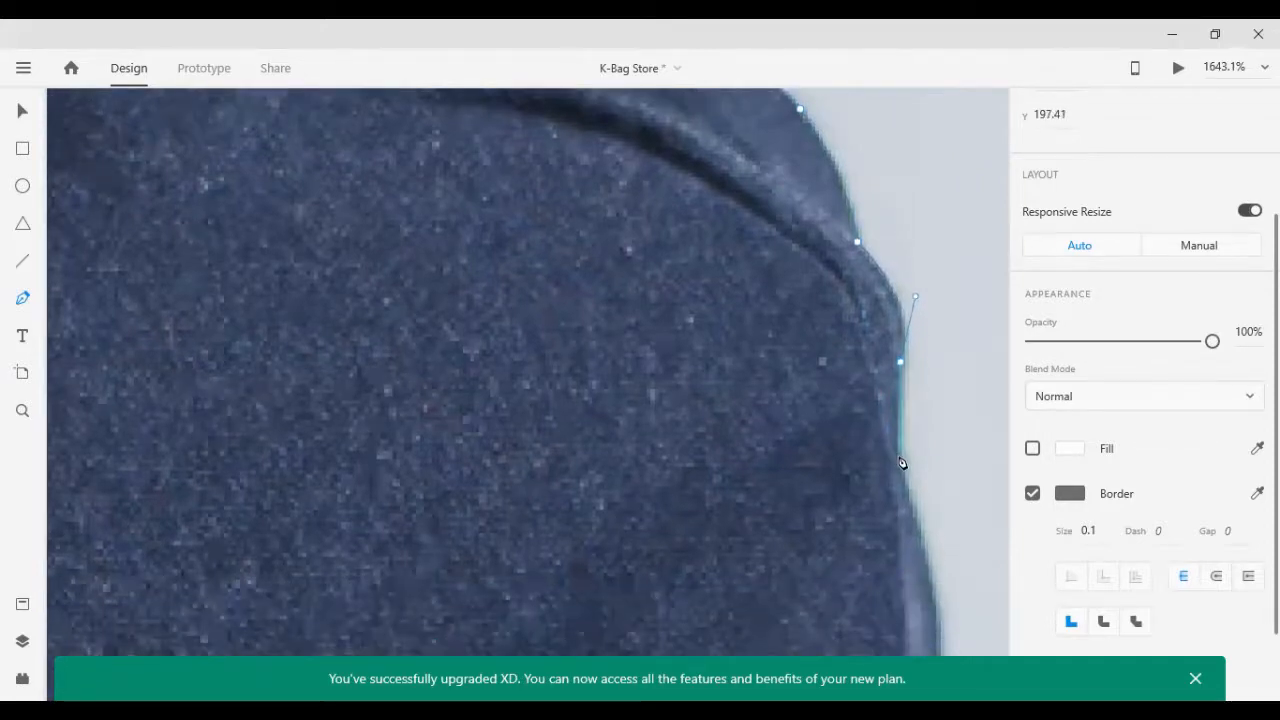
pyautogui.click(900, 457)
pyautogui.scroll(-5, 910, 457)
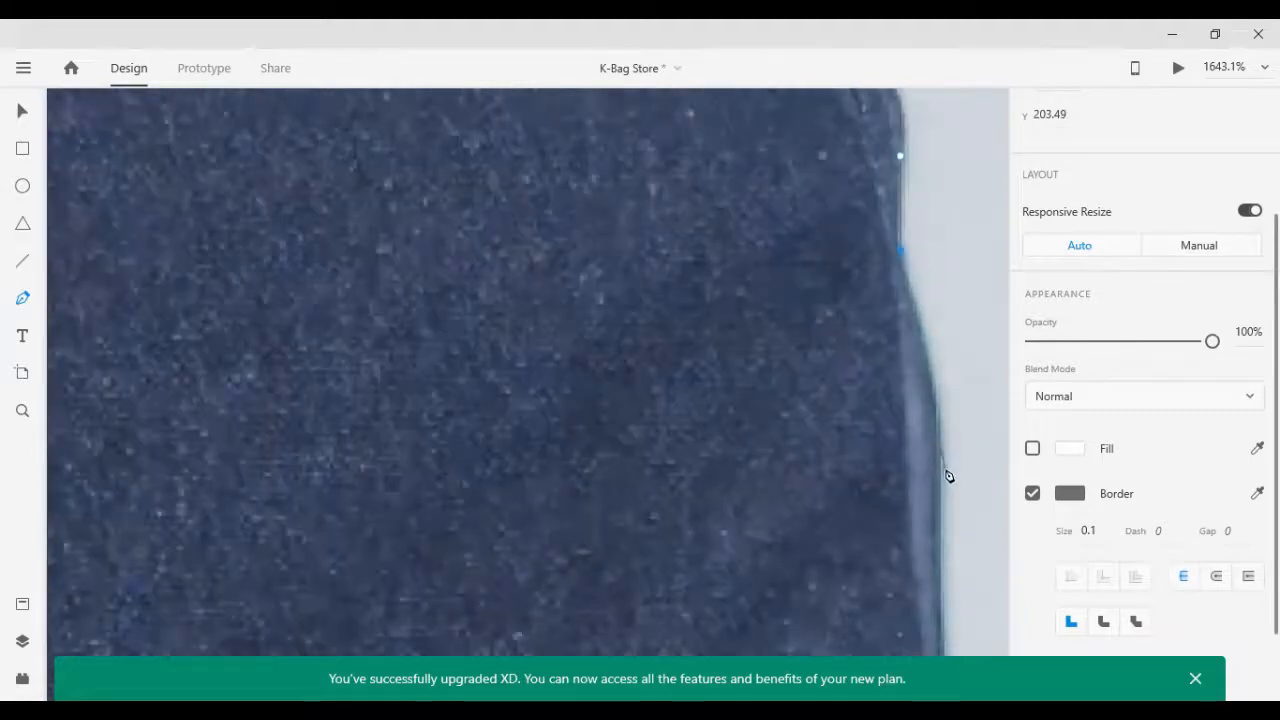
pyautogui.moveTo(940, 466)
pyautogui.mouseDown()
pyautogui.moveTo(903, 534)
pyautogui.moveTo(946, 591)
pyautogui.moveTo(934, 551)
pyautogui.moveTo(941, 462)
pyautogui.mouseUp()
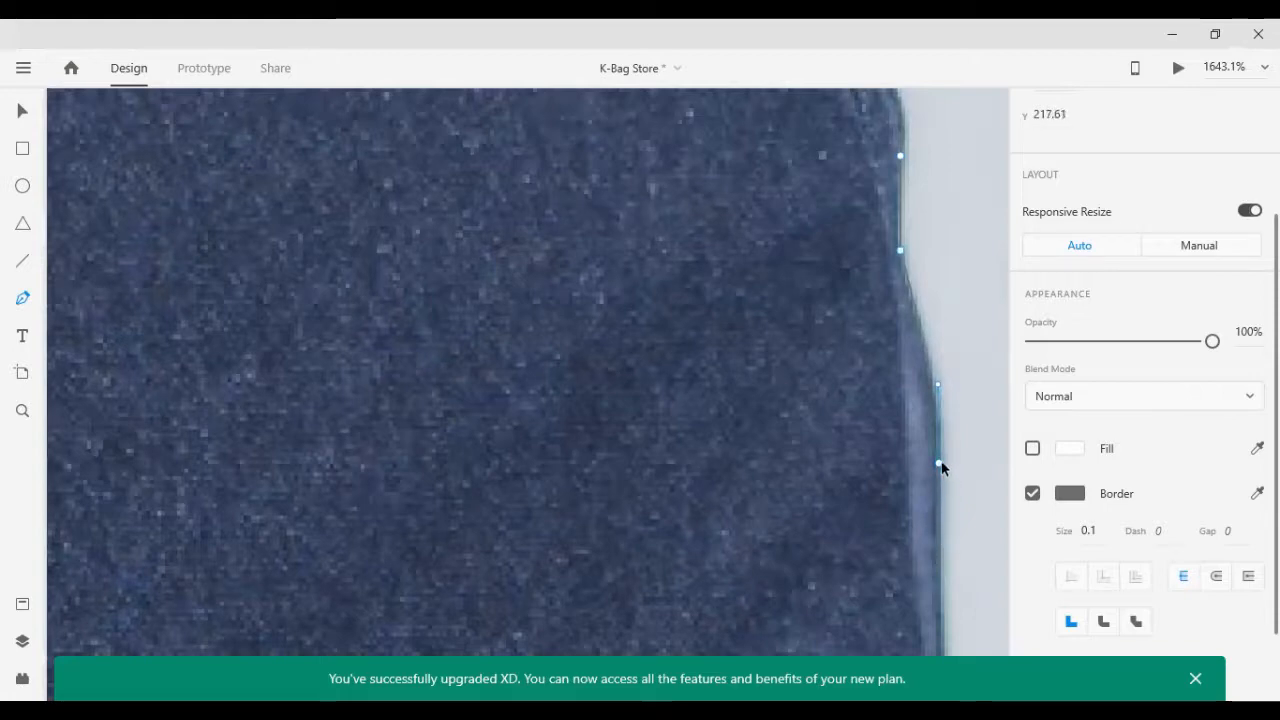
# Step: Extend the outline down the nearly straight middle of the right side with a straight and a slightly curved segment
pyautogui.scroll(-3, 939, 464)
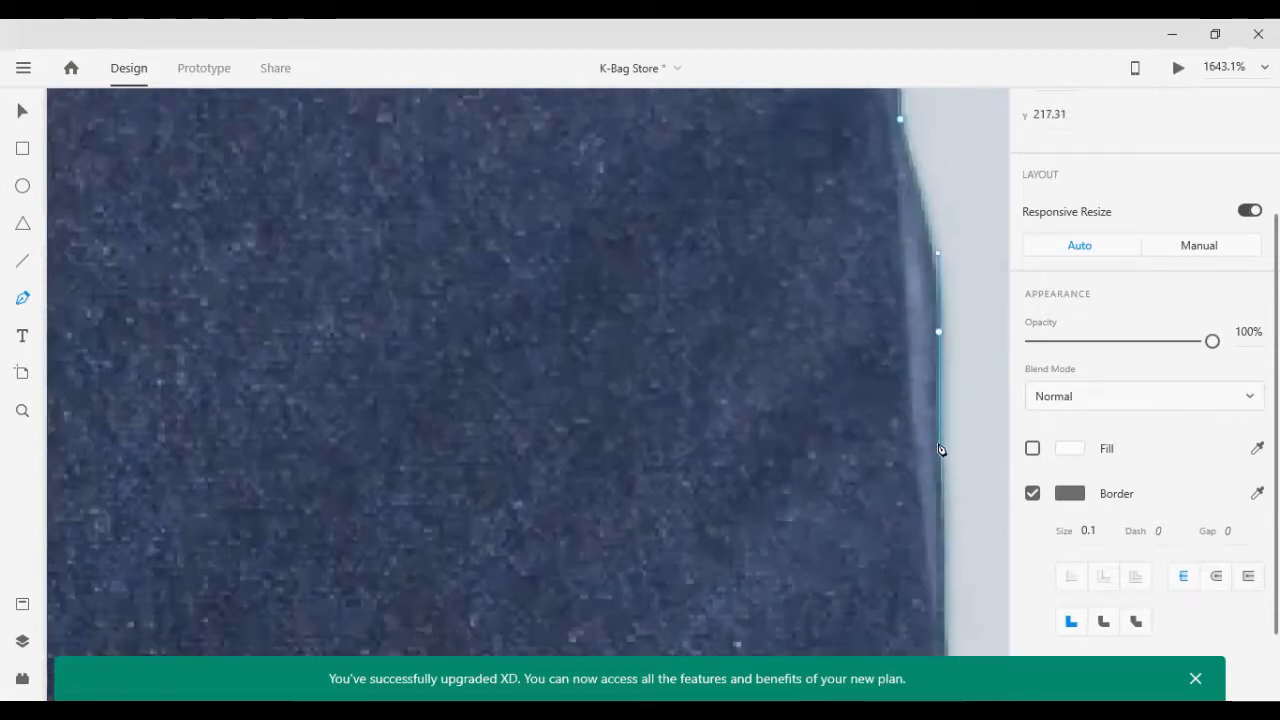
pyautogui.click(938, 444)
pyautogui.scroll(-3, 942, 452)
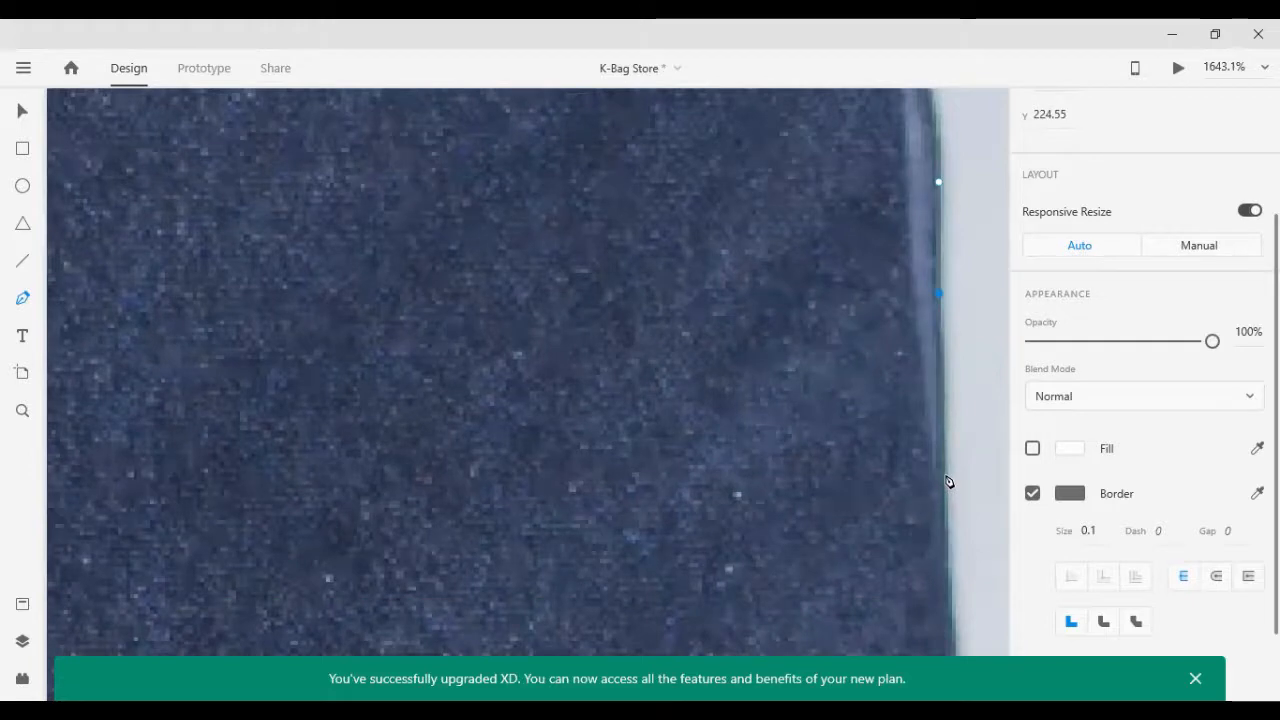
pyautogui.moveTo(941, 483)
pyautogui.mouseDown()
pyautogui.moveTo(944, 533)
pyautogui.moveTo(946, 483)
pyautogui.mouseUp()
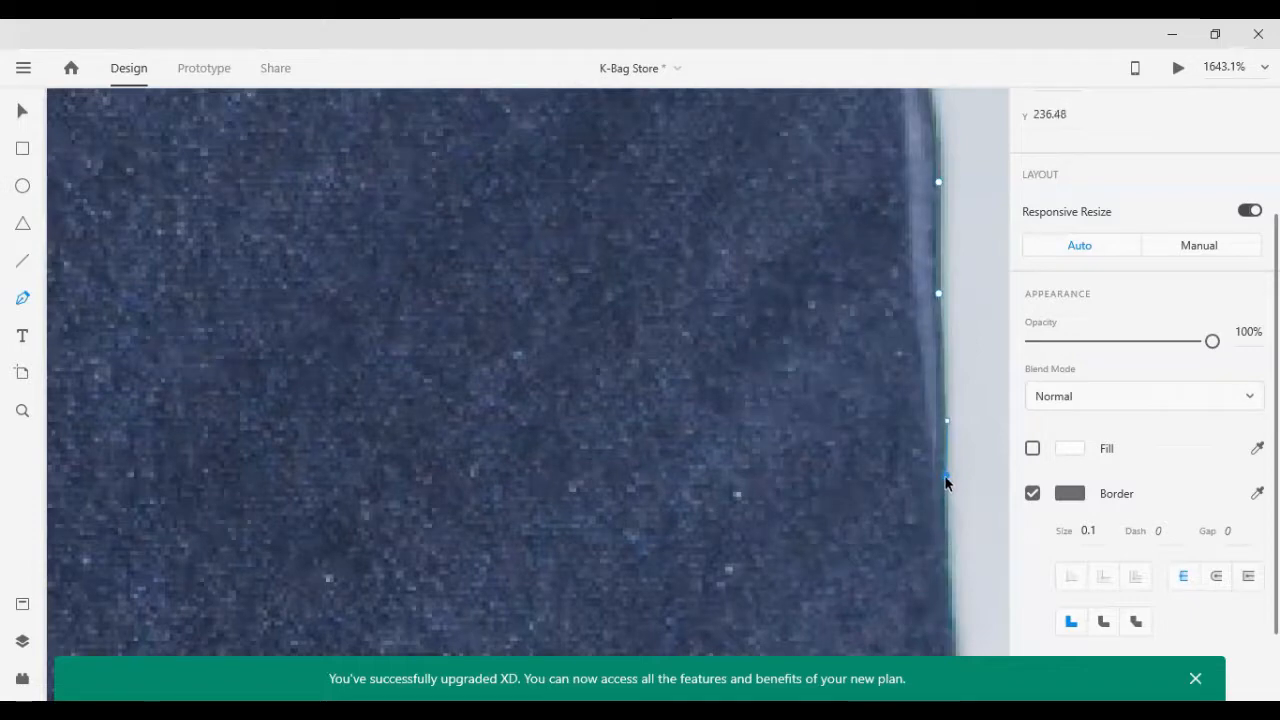
pyautogui.scroll(-3, 950, 480)
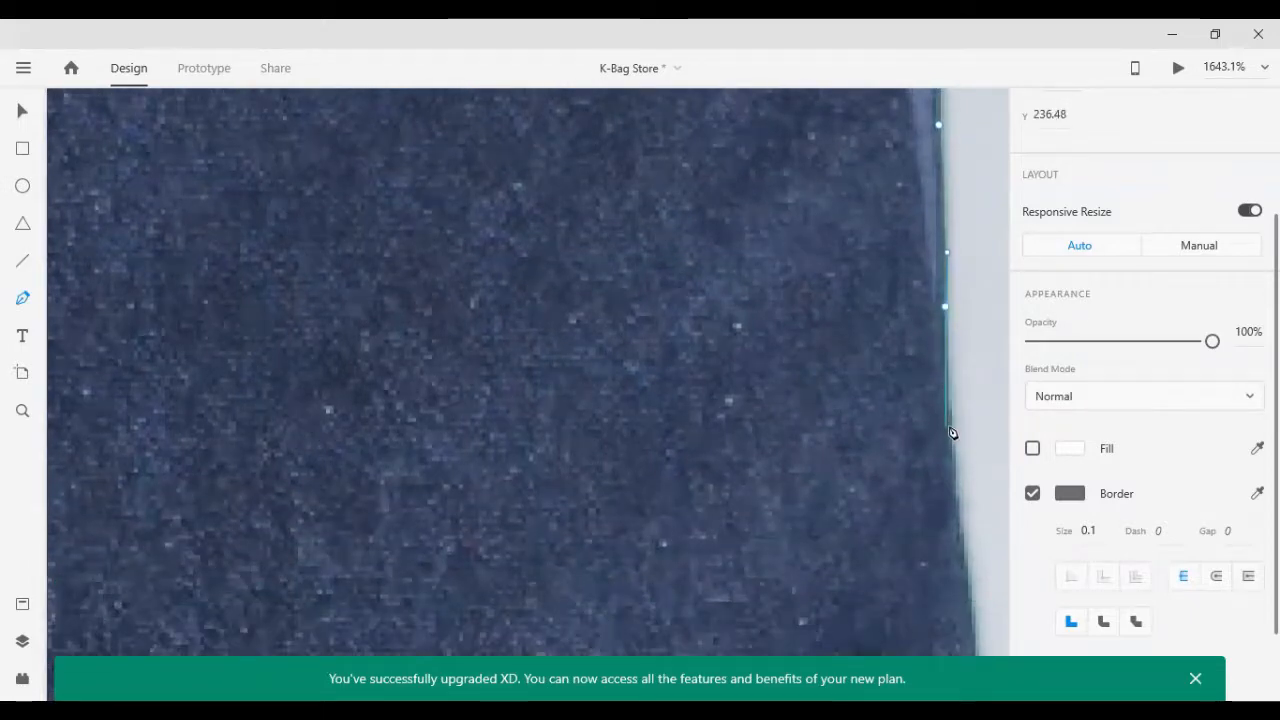
# Step: Trace the lower right side with closely spaced points, stopping just above the level of the front pocket zipper
pyautogui.click(946, 387)
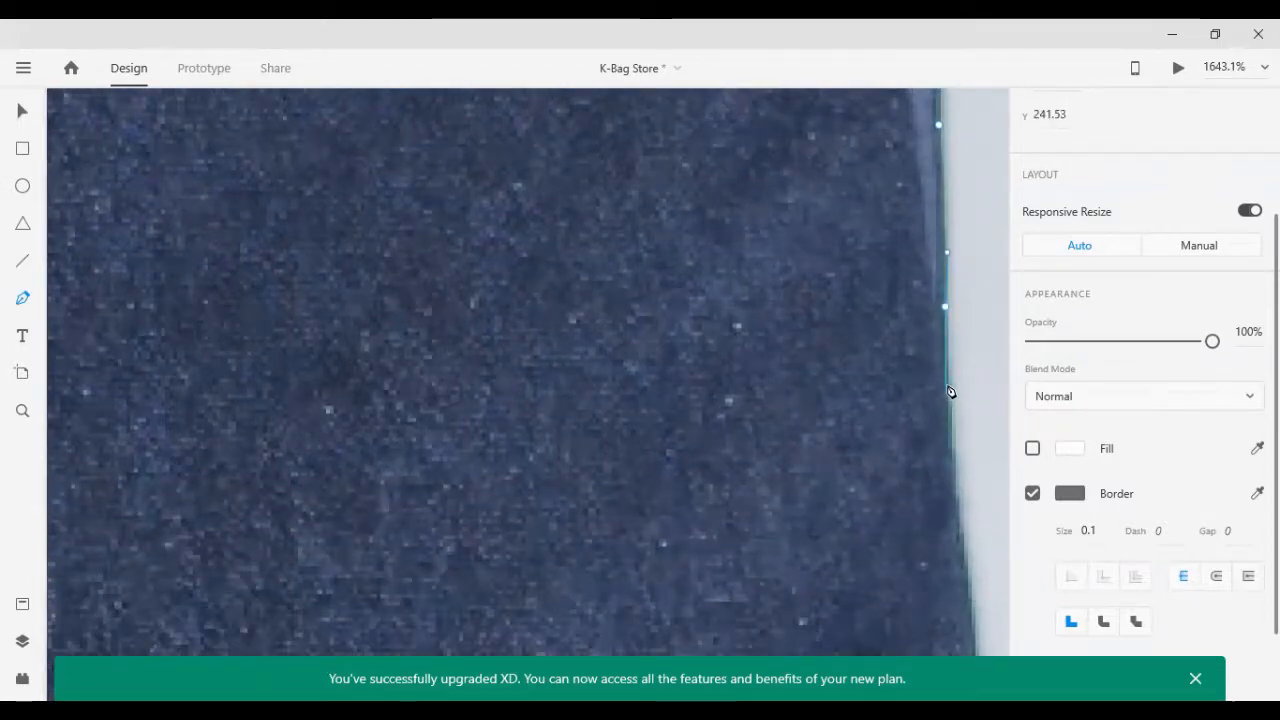
pyautogui.click(956, 472)
pyautogui.click(957, 503)
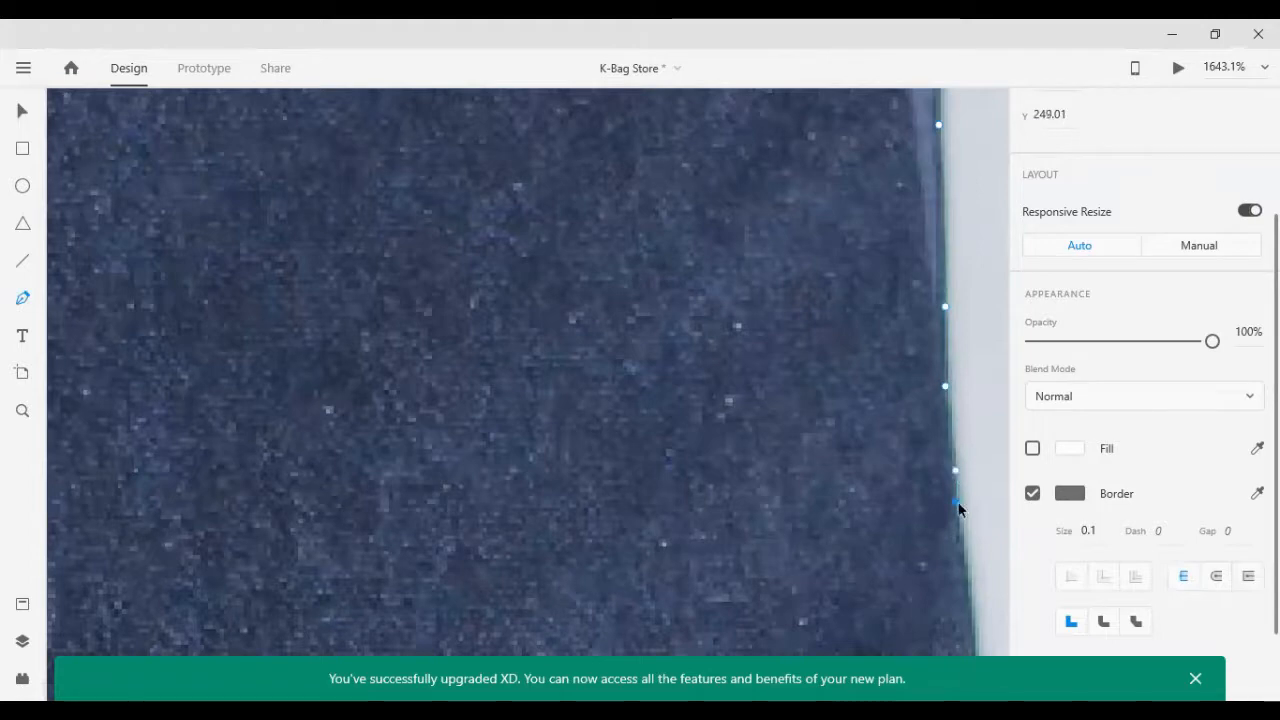
pyautogui.click(969, 575)
pyautogui.scroll(-6, 970, 578)
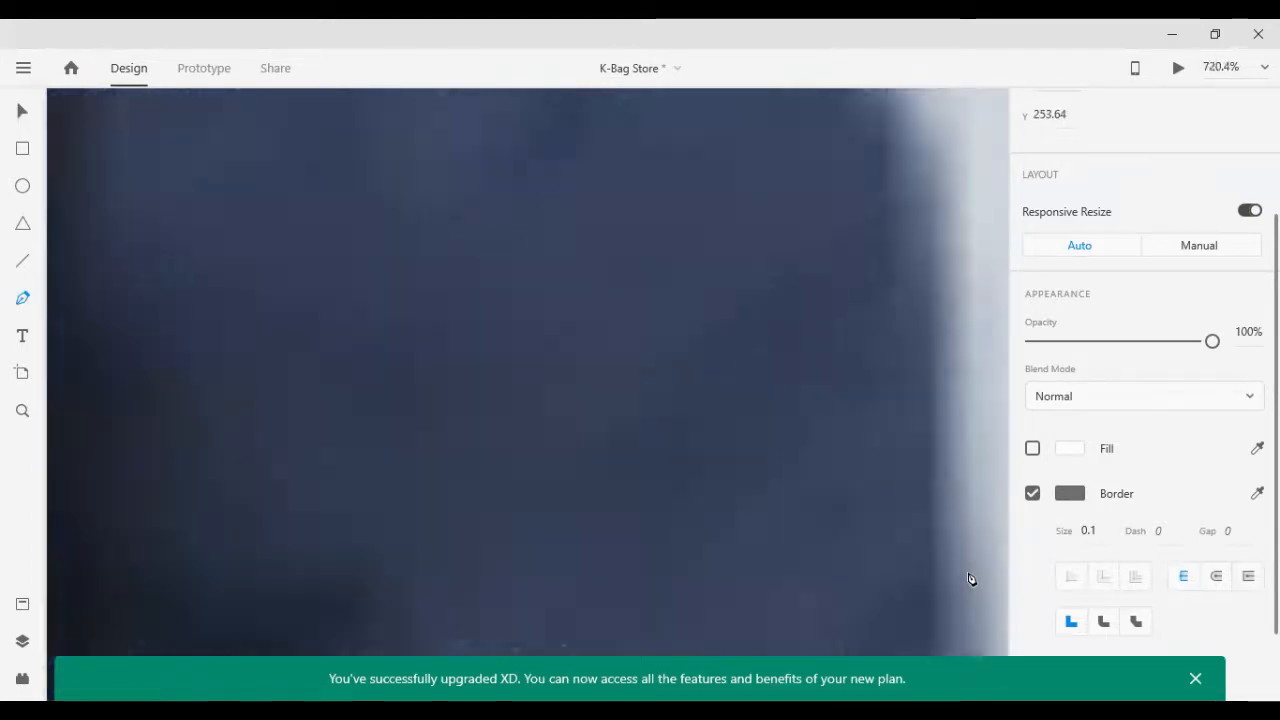
pyautogui.scroll(-3, 970, 570)
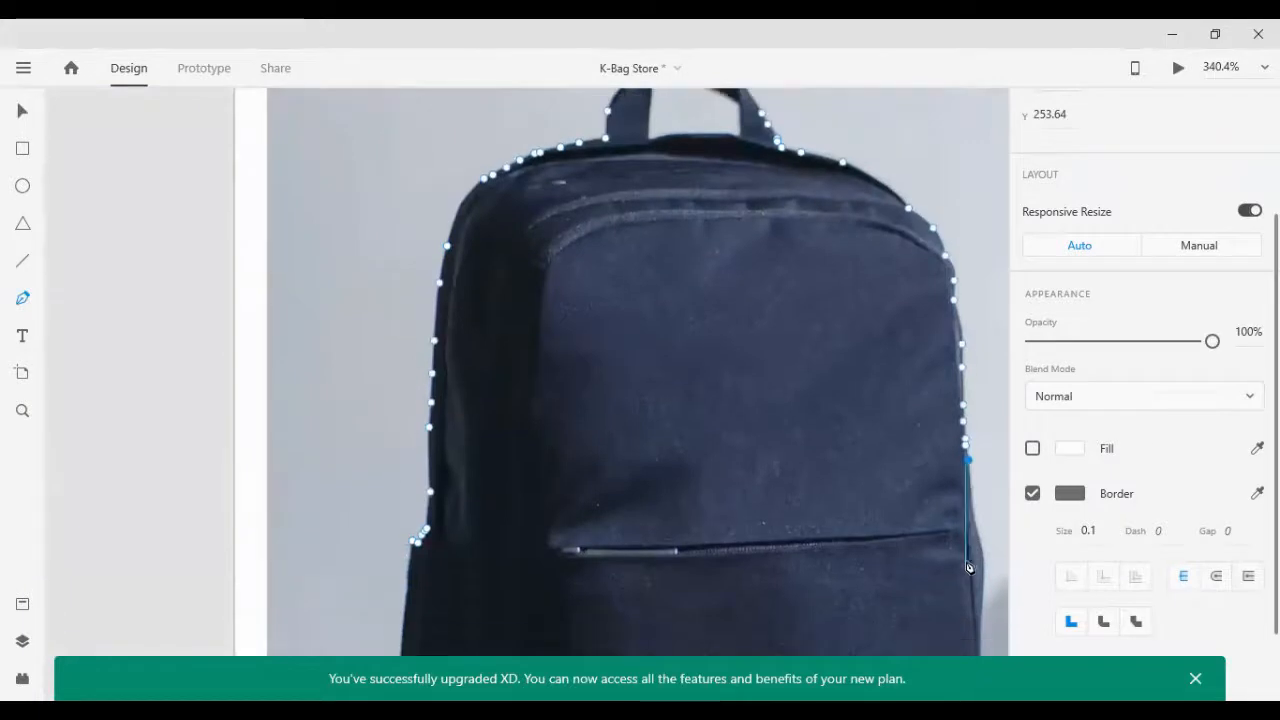
pyautogui.scroll(3, 976, 530)
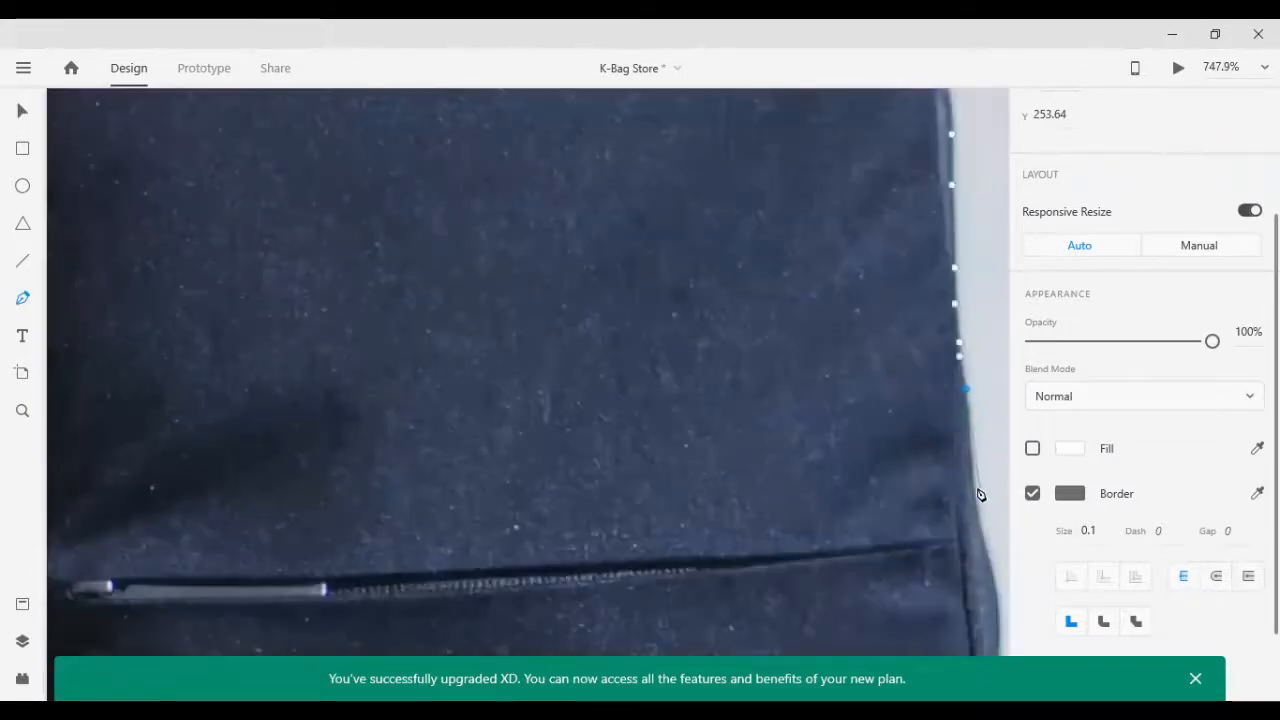
pyautogui.click(976, 501)
# Step: Lead the path back across the backpack at zipper level, from the right edge to near the left edge
pyautogui.scroll(-4, 988, 521)
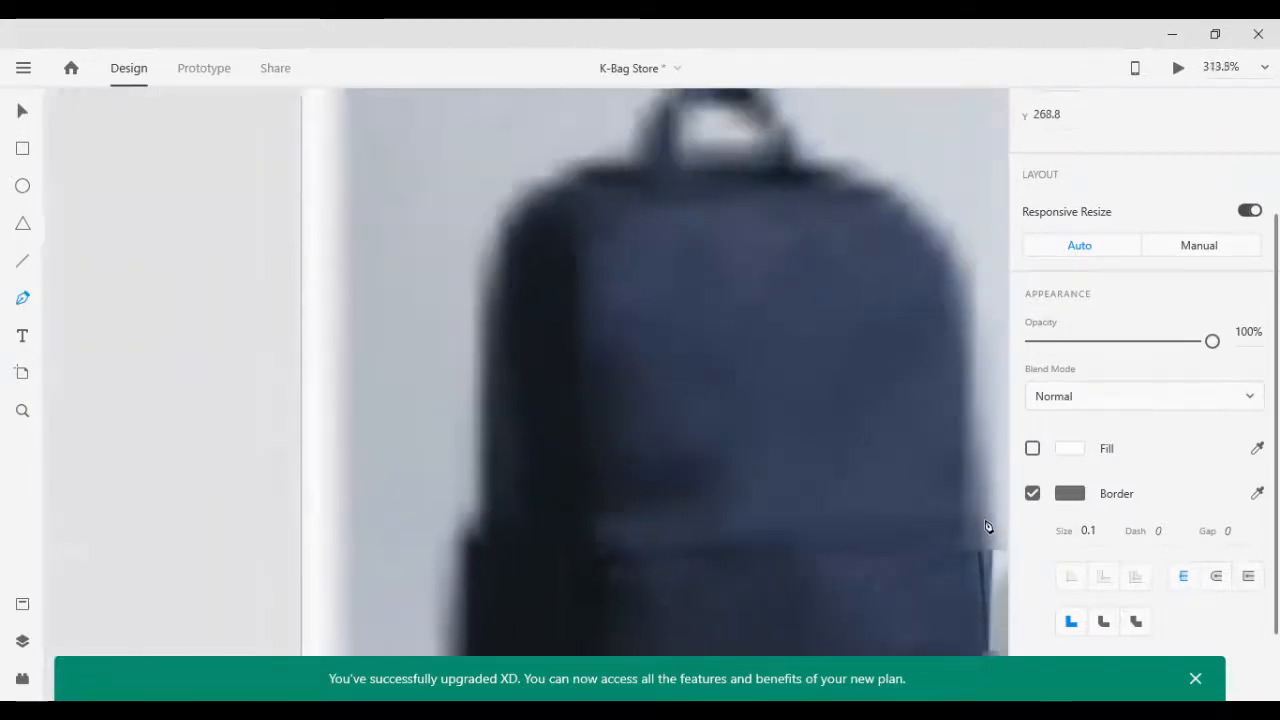
pyautogui.scroll(-2, 987, 532)
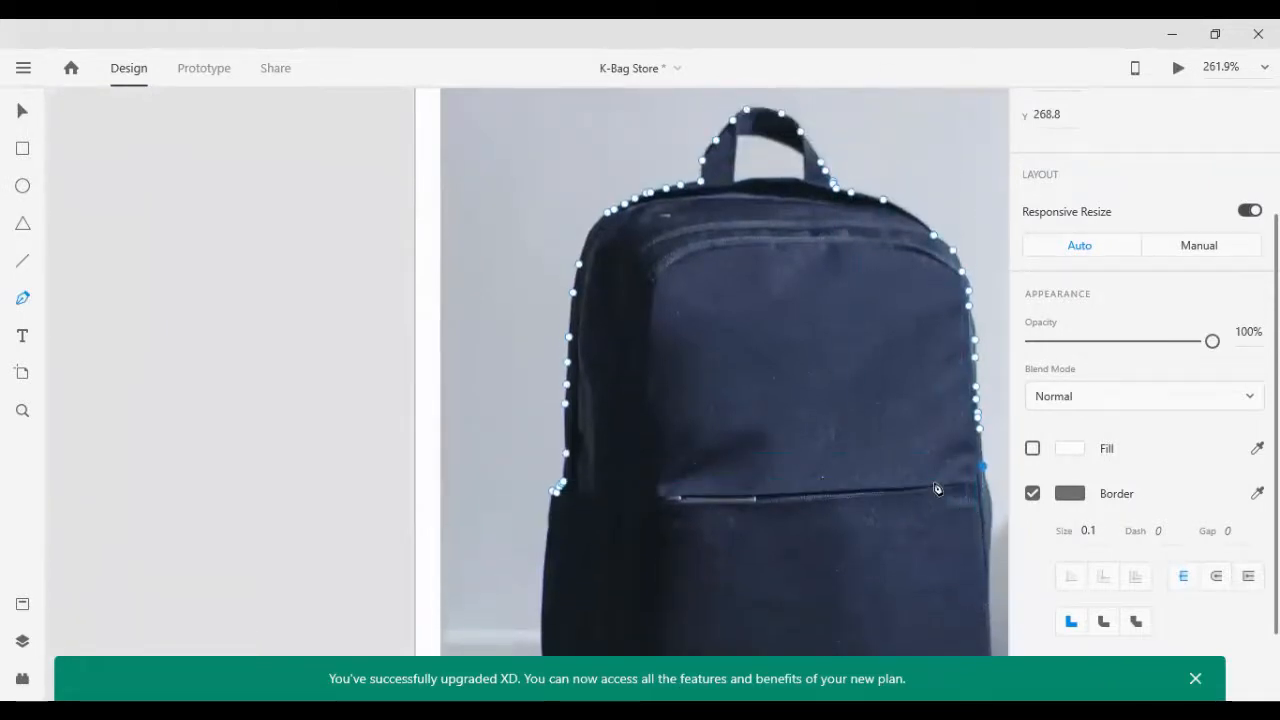
pyautogui.click(983, 484)
pyautogui.click(593, 492)
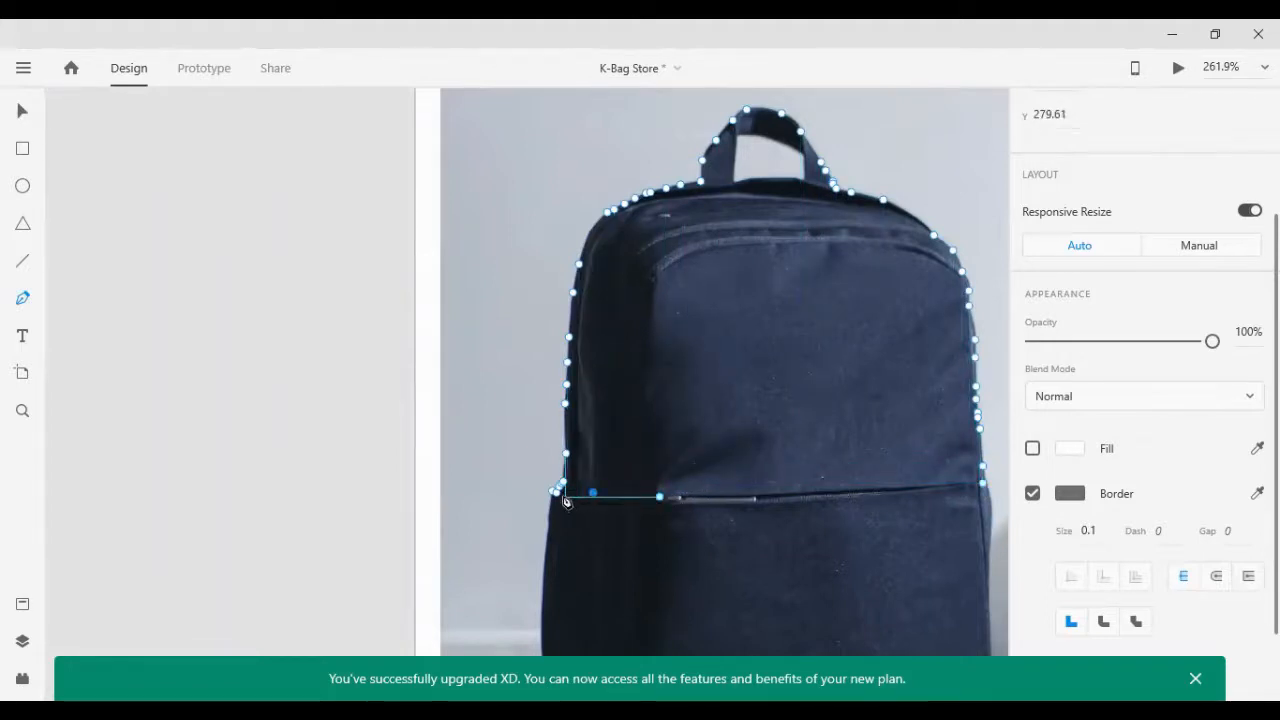
# Step: Close the path at its starting point on the notch of the left edge and switch to the Select tool
pyautogui.scroll(10, 548, 528)
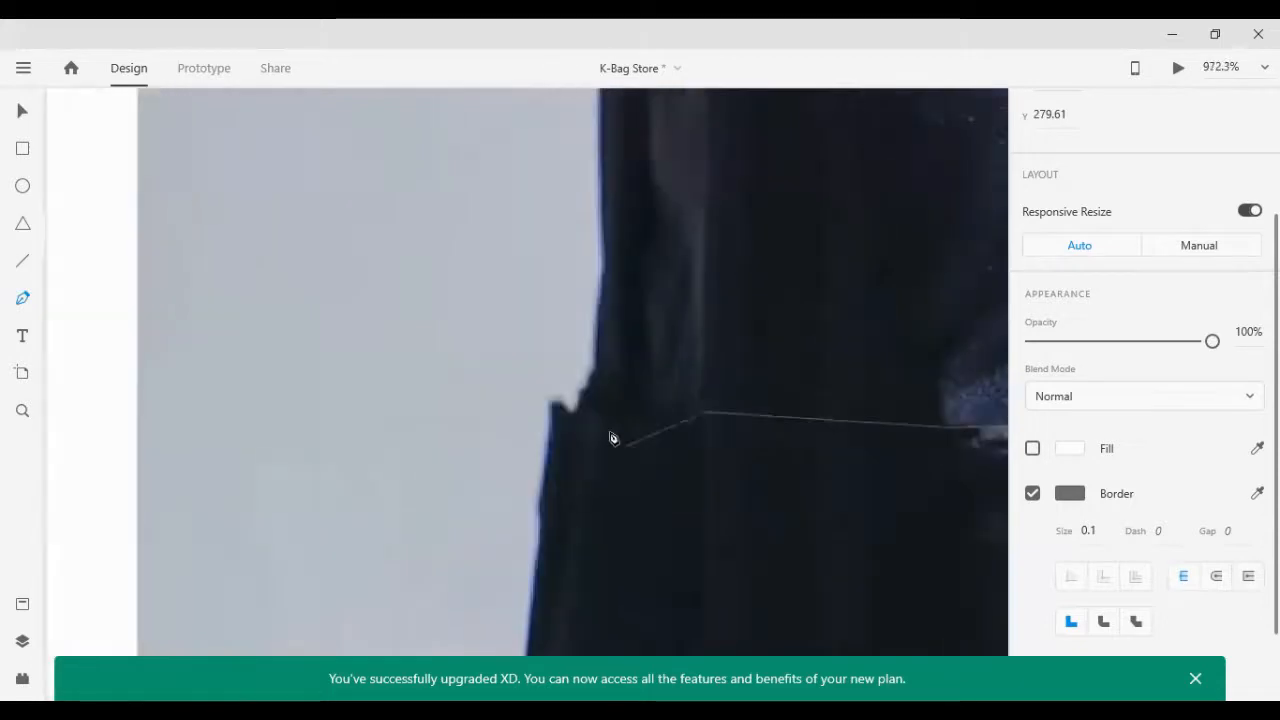
pyautogui.click(589, 428)
pyautogui.click(554, 428)
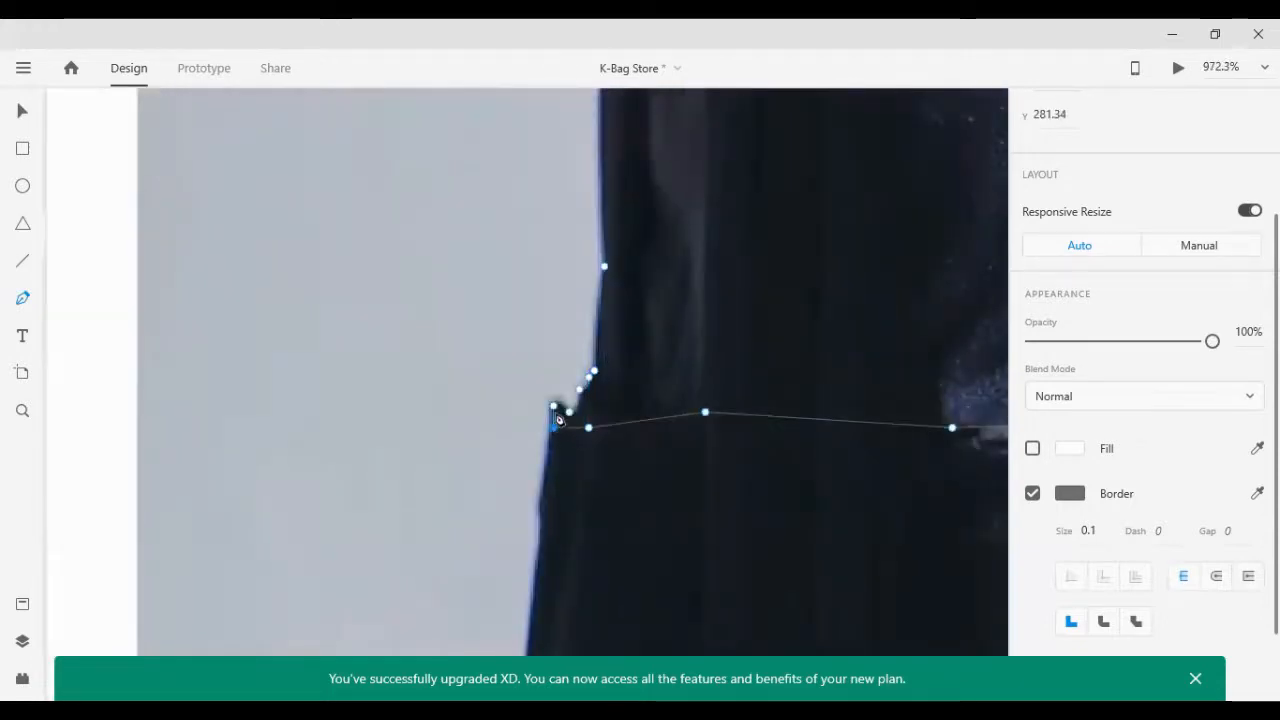
pyautogui.click(555, 408)
pyautogui.click(23, 110)
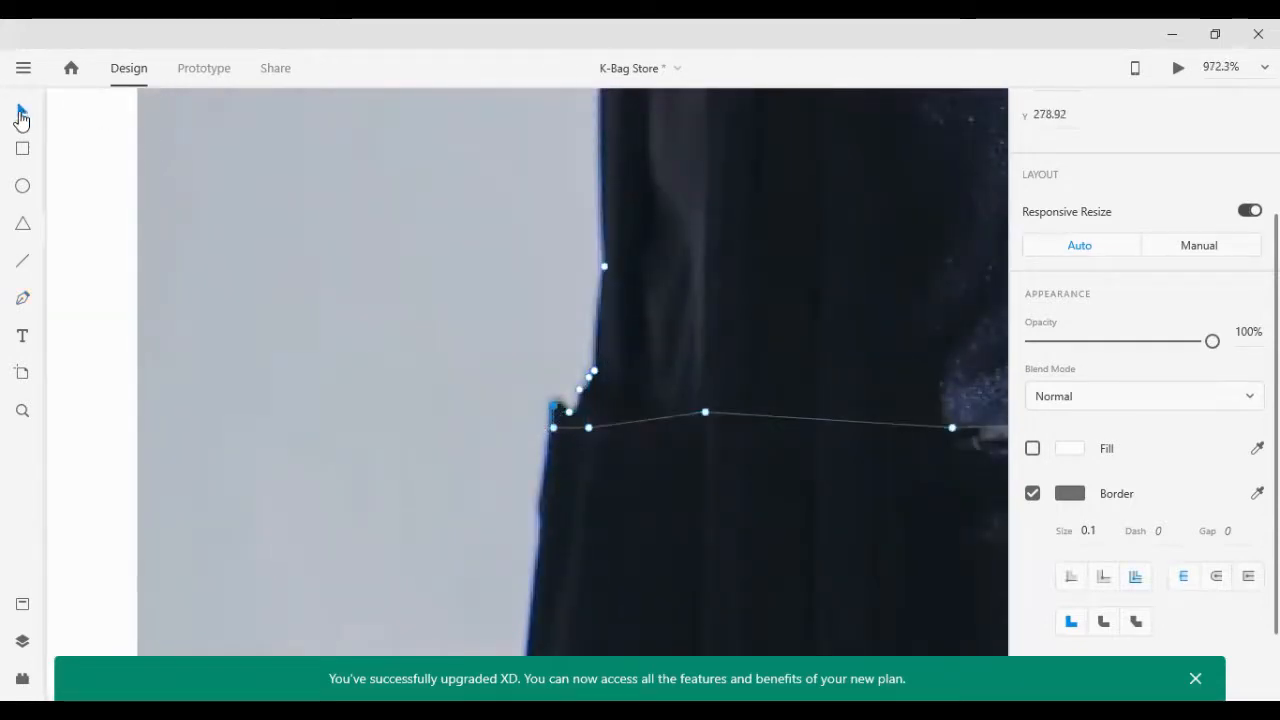
# Step: Start a new Pen path at the lower left inner corner of the opening under the backpack's carry handle
pyautogui.scroll(-6, 881, 431)
pyautogui.hscroll(5, 935, 390)
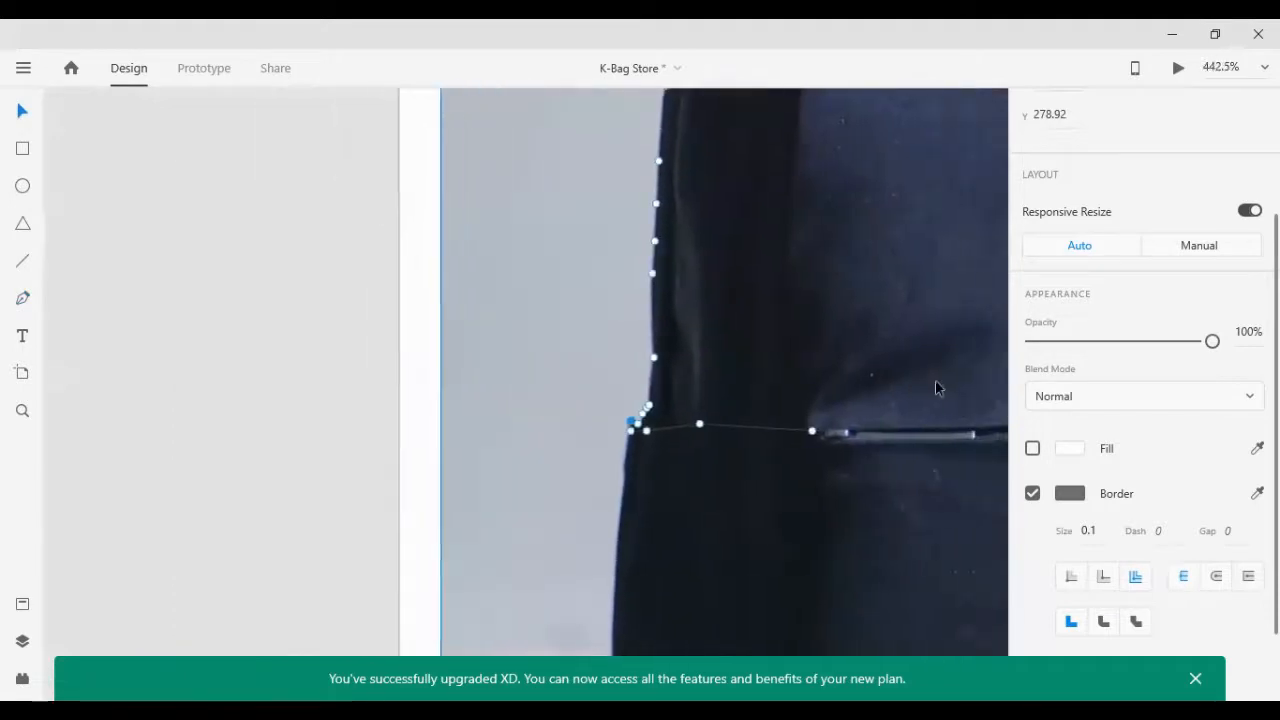
pyautogui.hscroll(4, 930, 365)
pyautogui.scroll(-3, 770, 280)
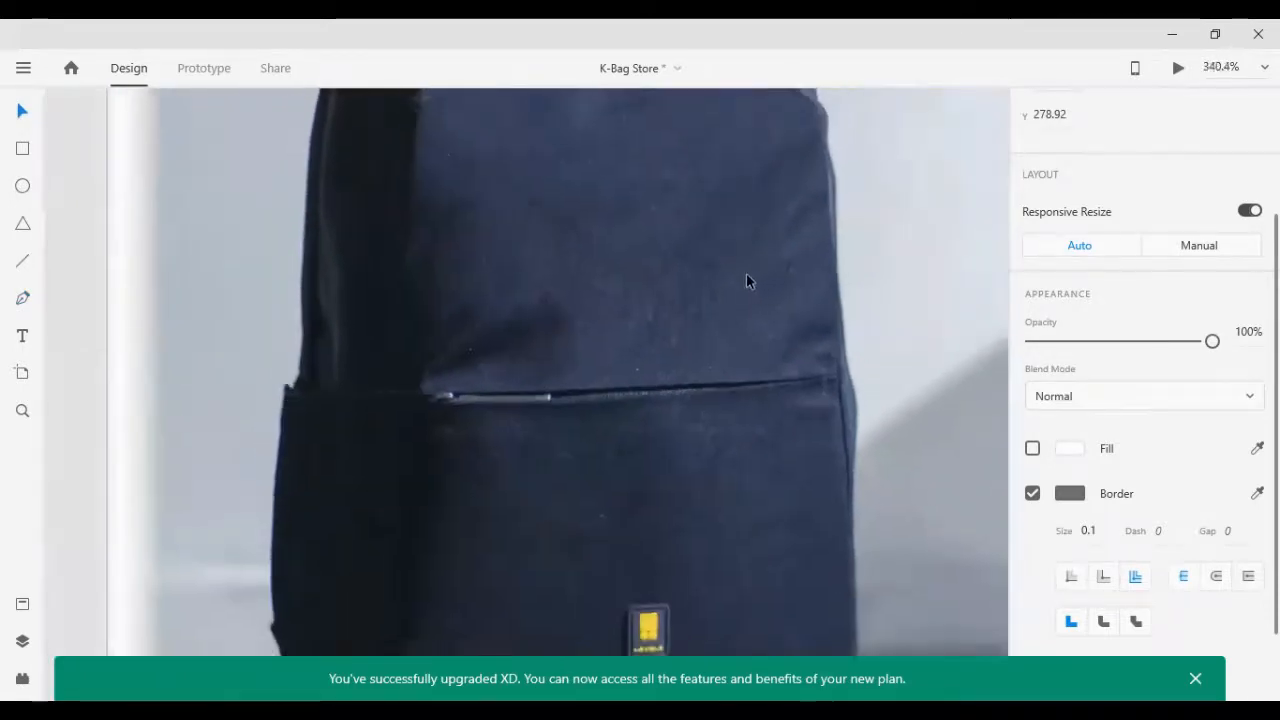
pyautogui.scroll(2, 630, 343)
pyautogui.scroll(6, 594, 323)
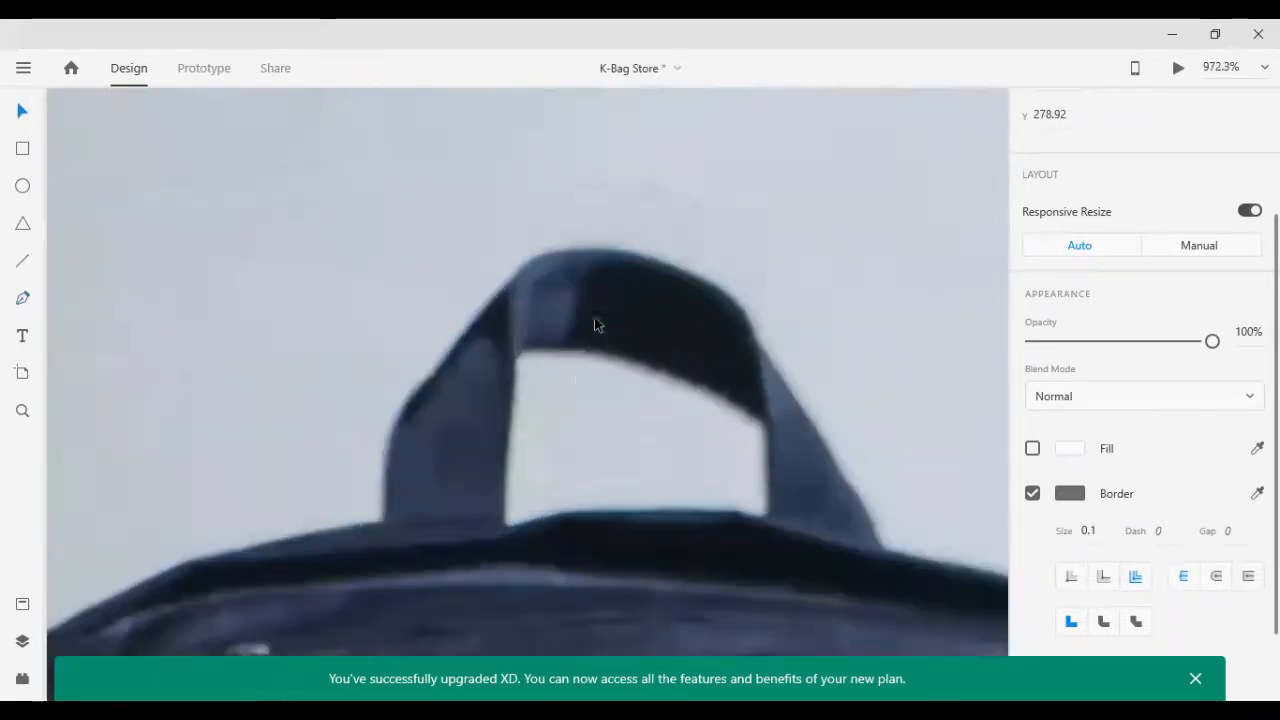
pyautogui.scroll(1, 556, 468)
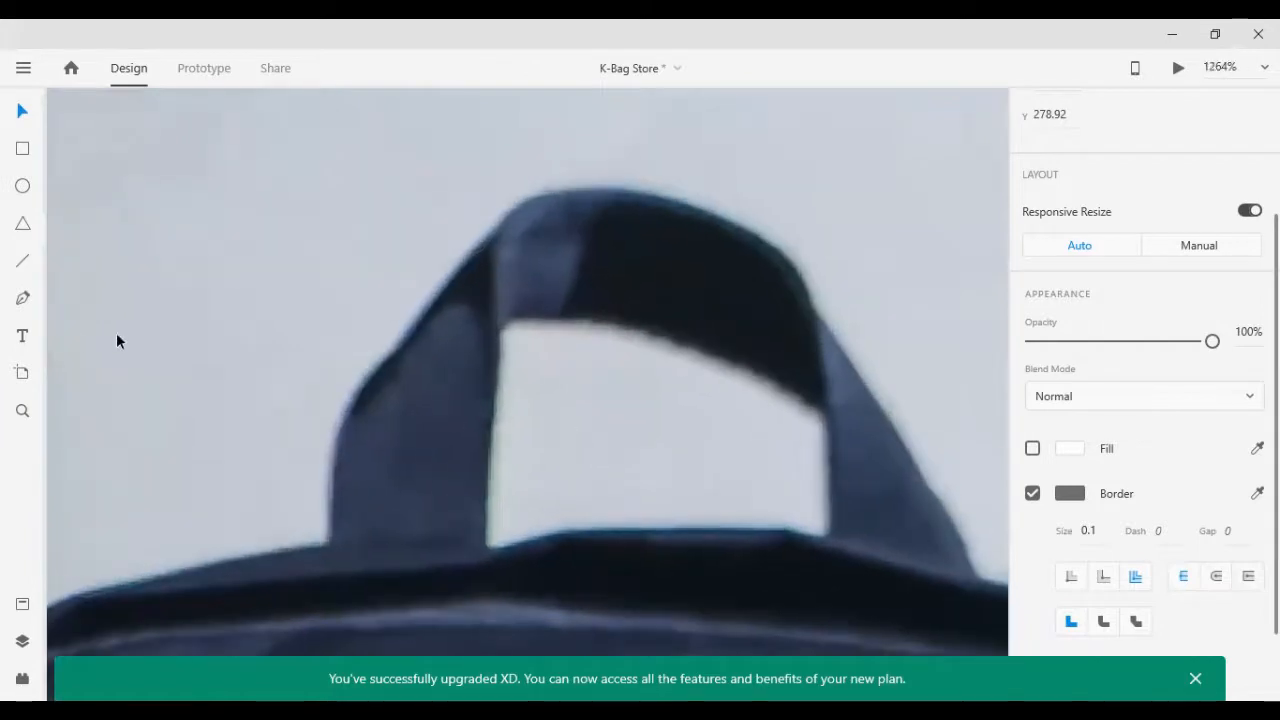
pyautogui.click(22, 298)
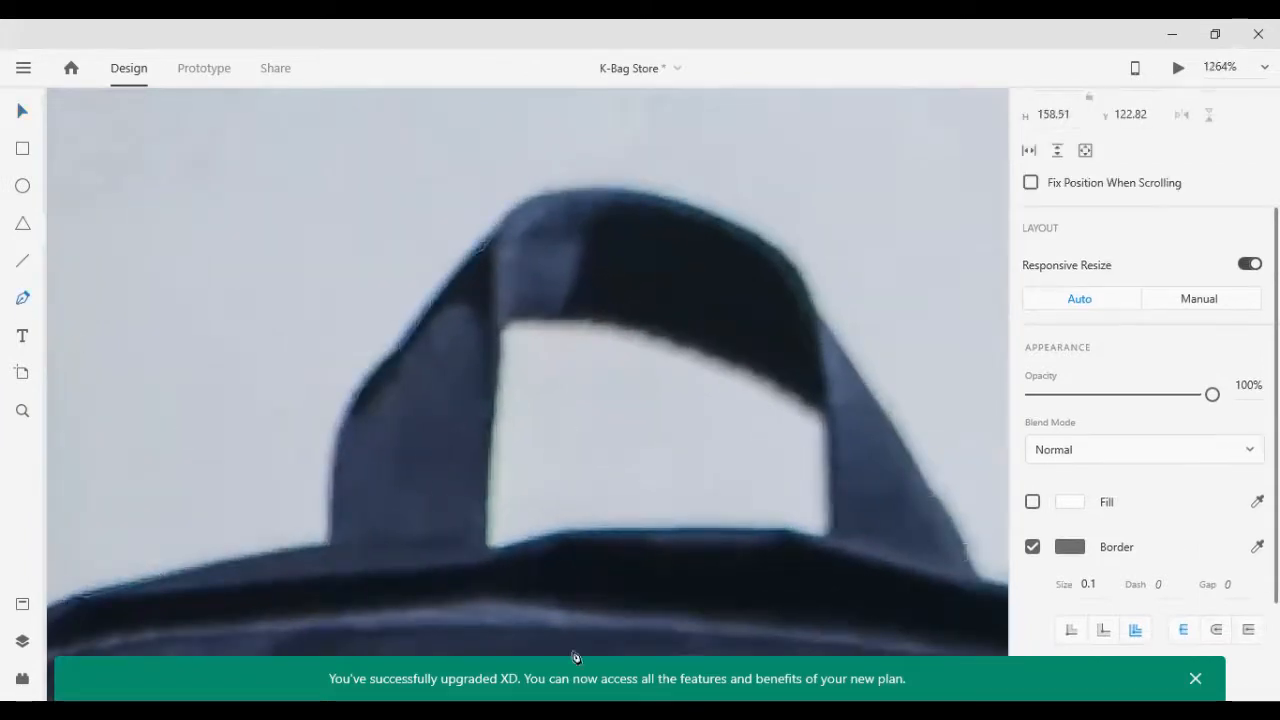
pyautogui.click(489, 551)
pyautogui.click(960, 648)
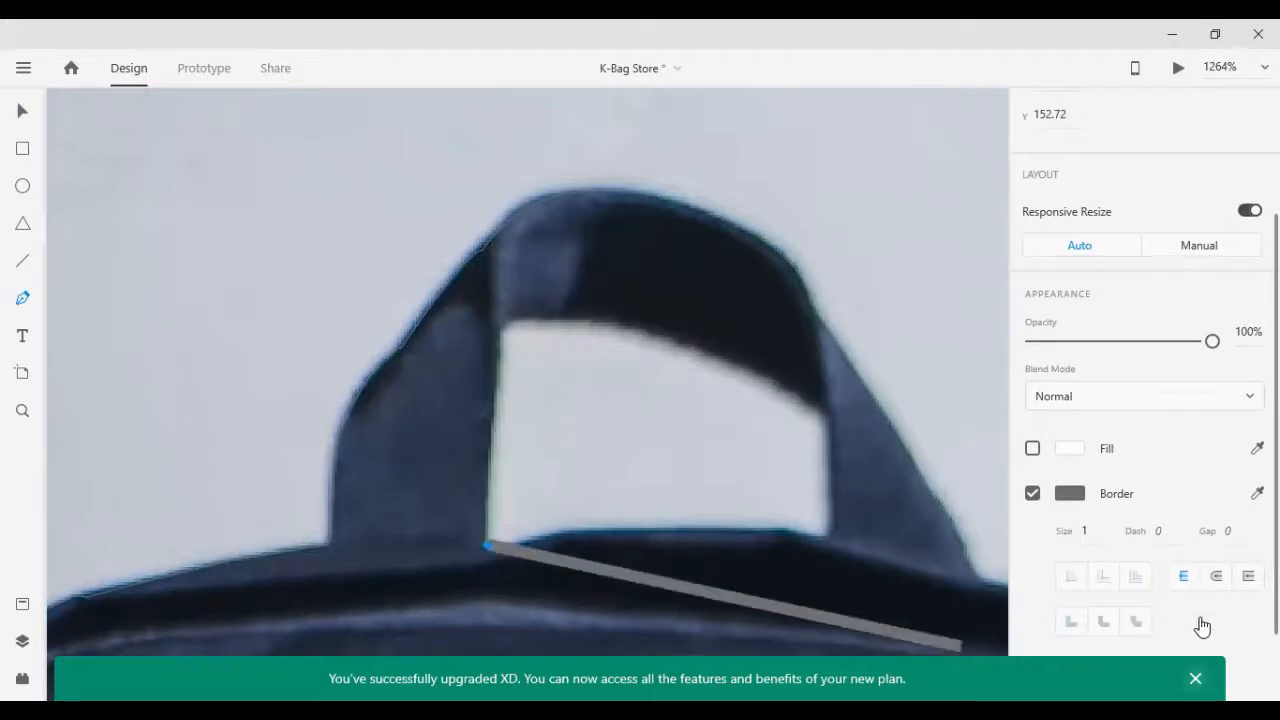
# Step: Set the border size of the new handle-opening path to 0.1
pyautogui.scroll(-2, 1120, 538)
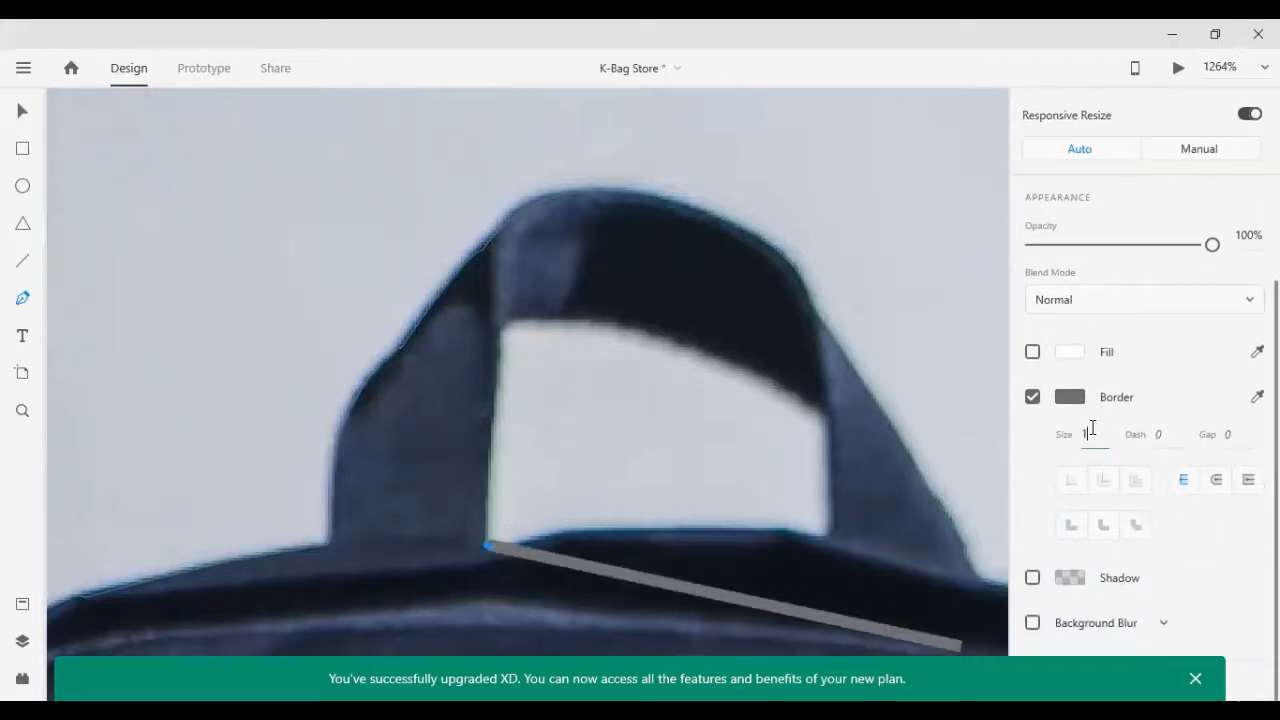
pyautogui.press('Return')
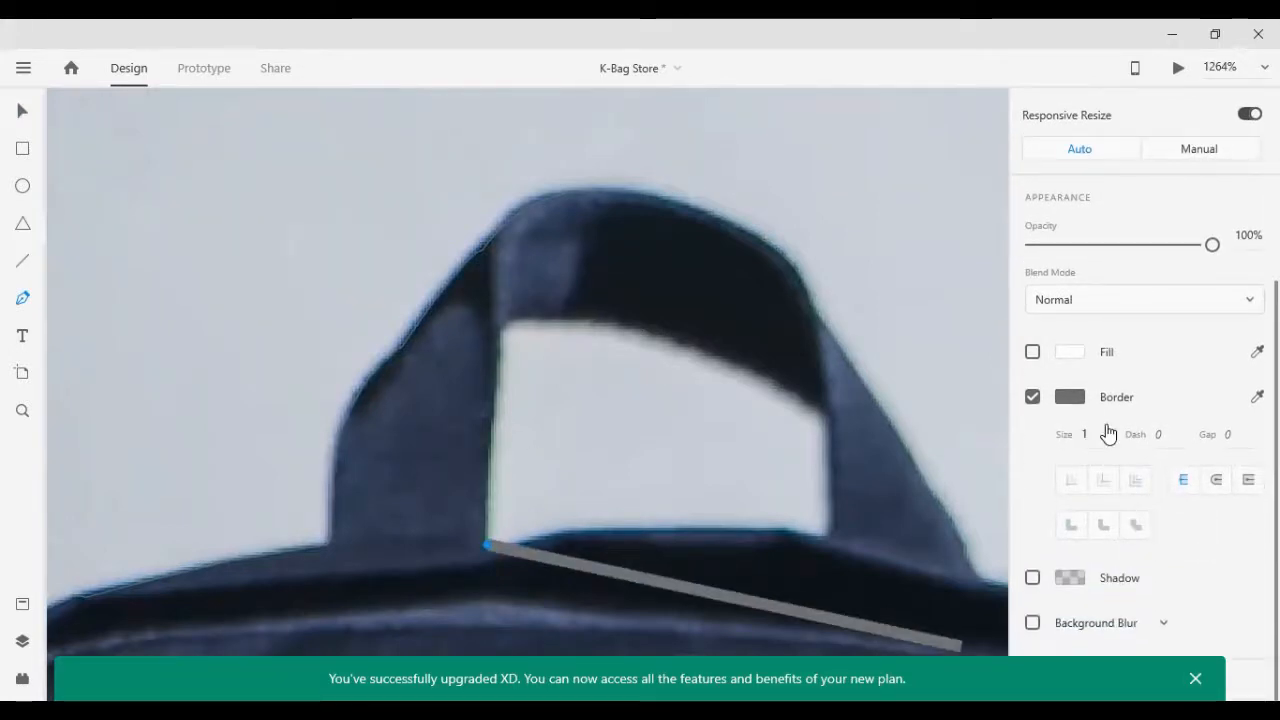
pyautogui.click(1084, 435)
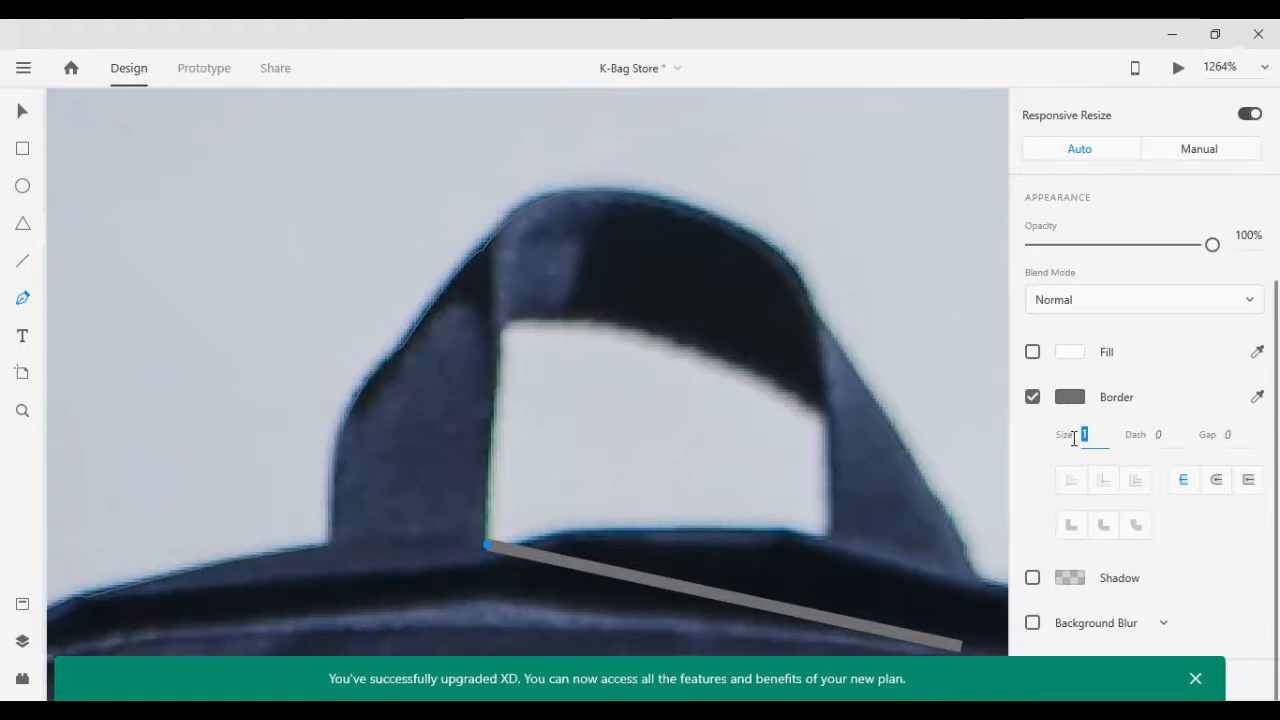
pyautogui.write('0.1')
pyautogui.press('Return')
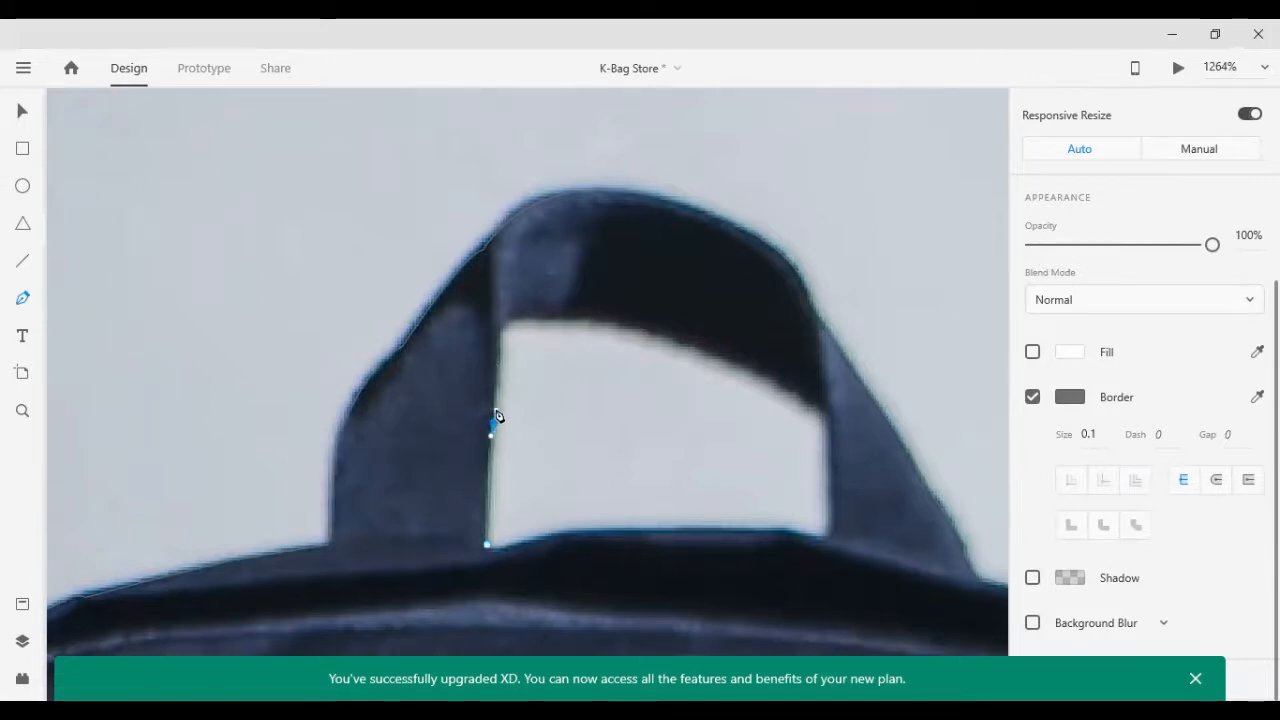
# Step: Trace up the left inner edge of the handle opening and along its curved upper edge to the right corner
pyautogui.moveTo(496, 411); pyautogui.dragTo(500, 408)
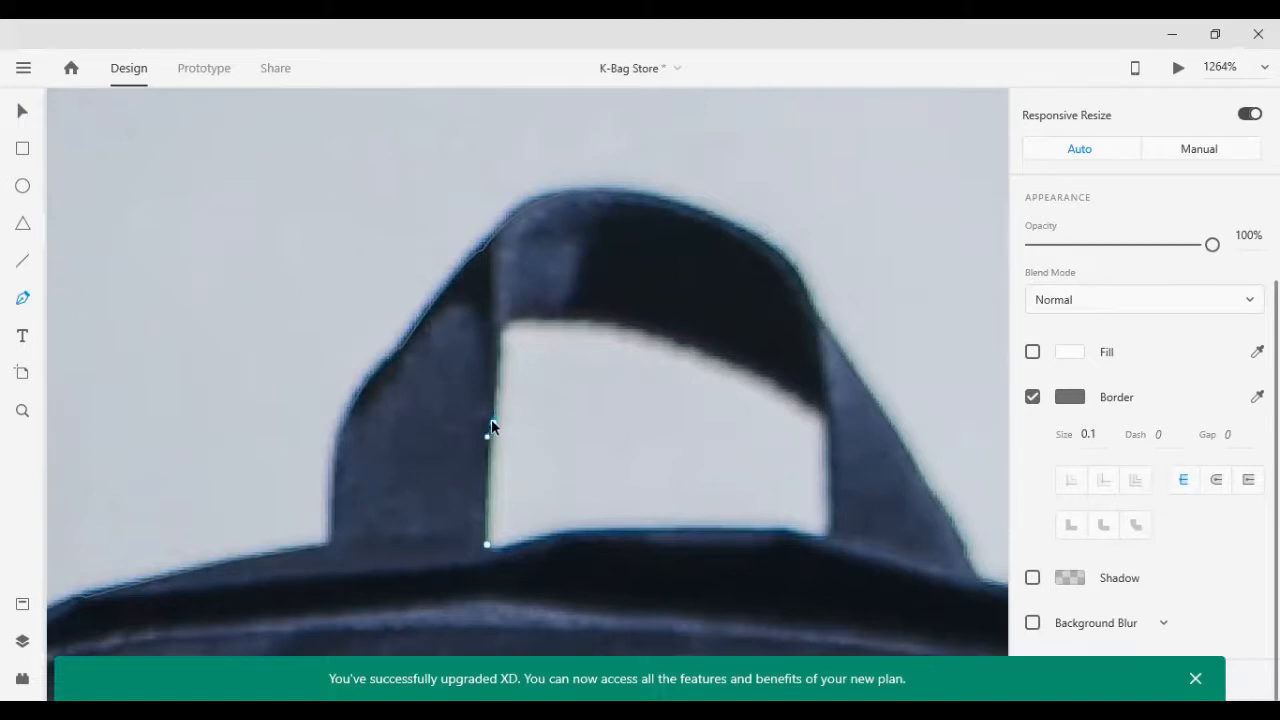
pyautogui.click(500, 337)
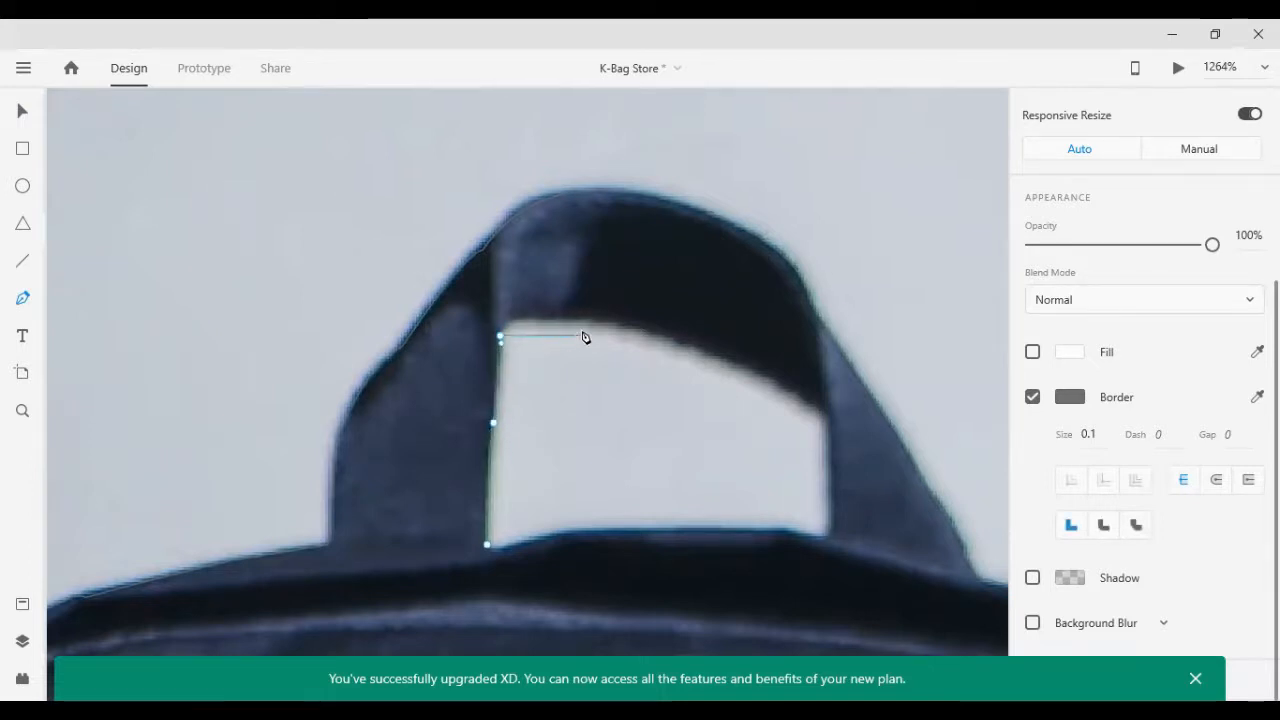
pyautogui.moveTo(614, 323)
pyautogui.mouseDown()
pyautogui.moveTo(671, 363)
pyautogui.moveTo(731, 334)
pyautogui.moveTo(746, 343)
pyautogui.moveTo(616, 325)
pyautogui.mouseUp()
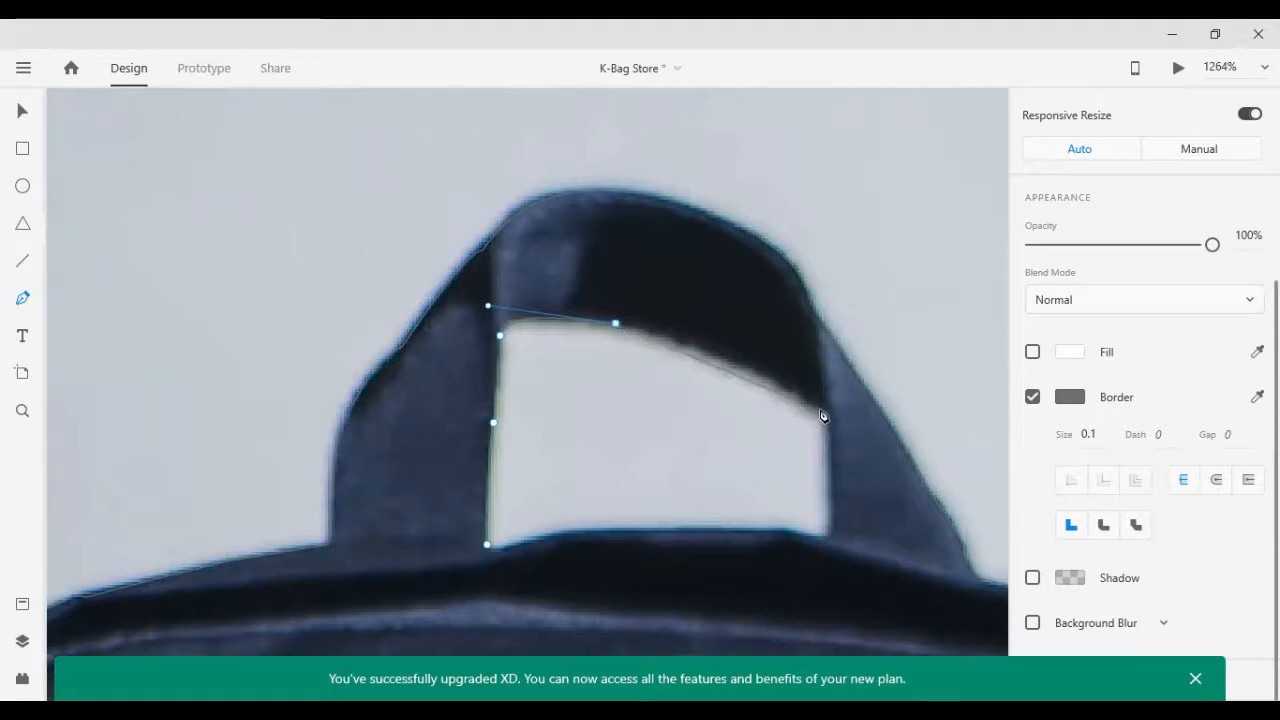
pyautogui.moveTo(820, 411); pyautogui.dragTo(934, 490)
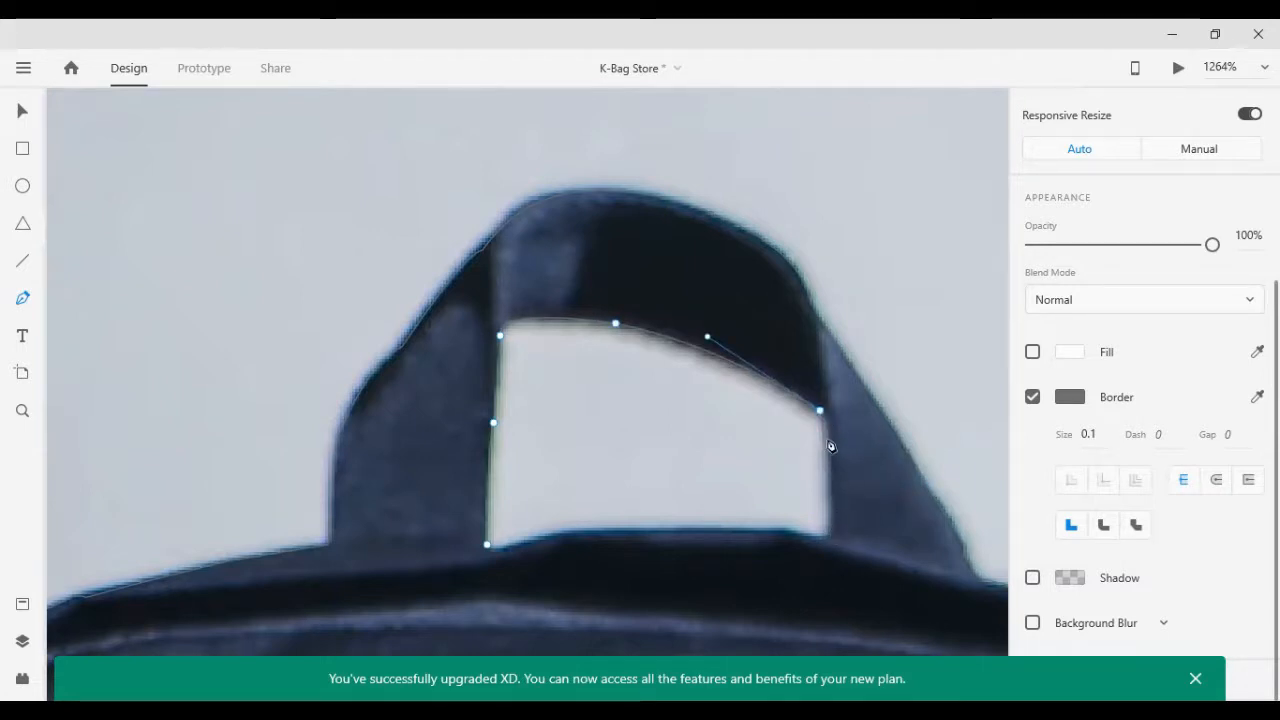
# Step: Trace down the opening's right edge and back along its lower edge, close the path at its starting point and switch to the Select tool
pyautogui.moveTo(826, 453); pyautogui.dragTo(824, 459)
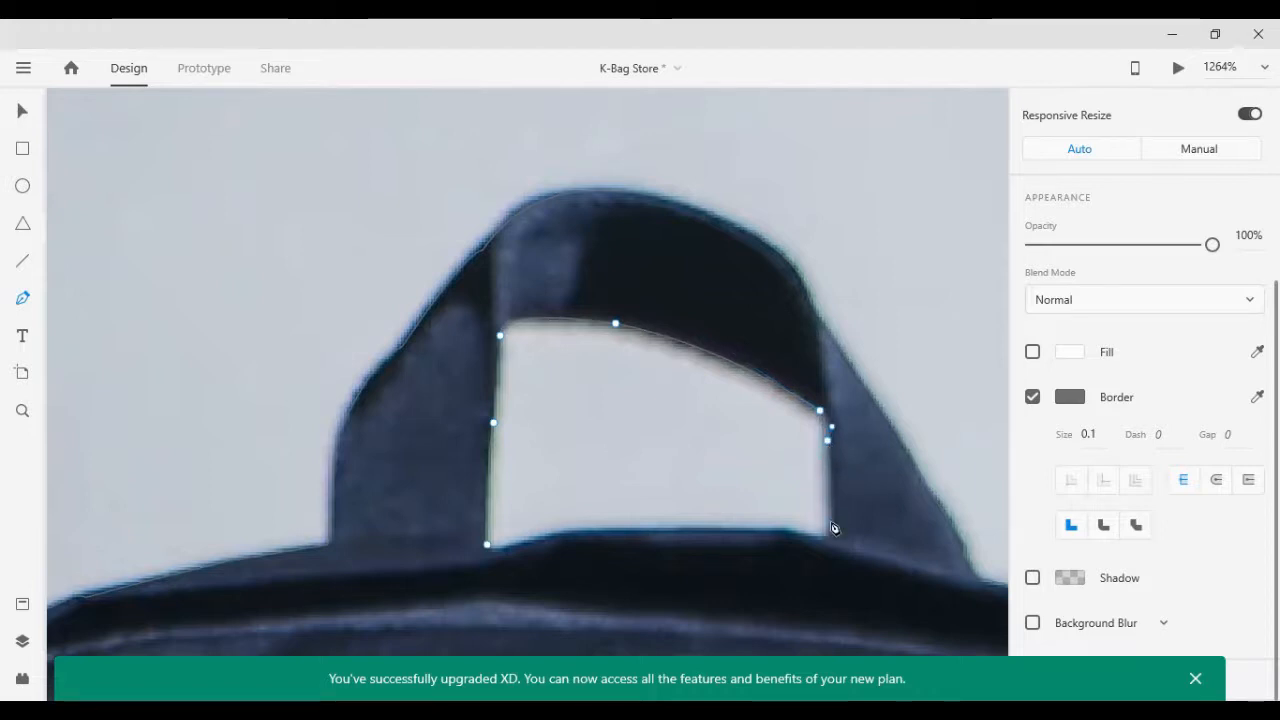
pyautogui.moveTo(814, 539); pyautogui.dragTo(785, 533)
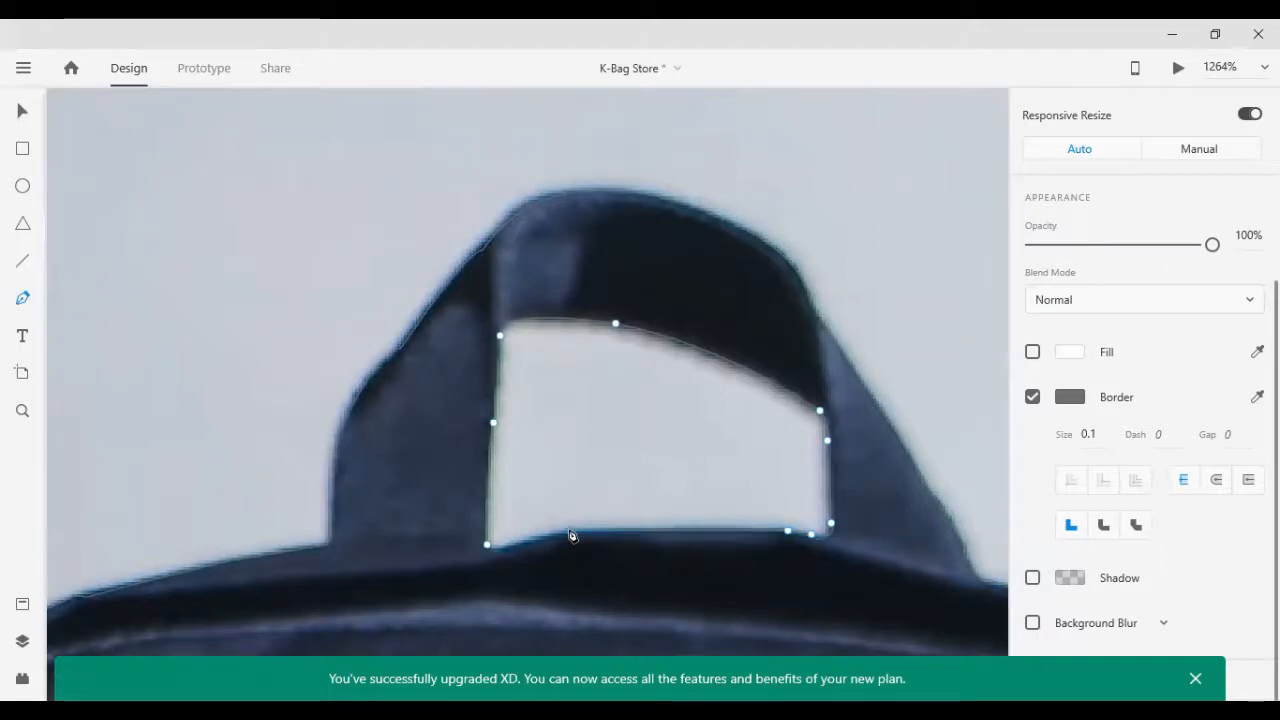
pyautogui.click(506, 552)
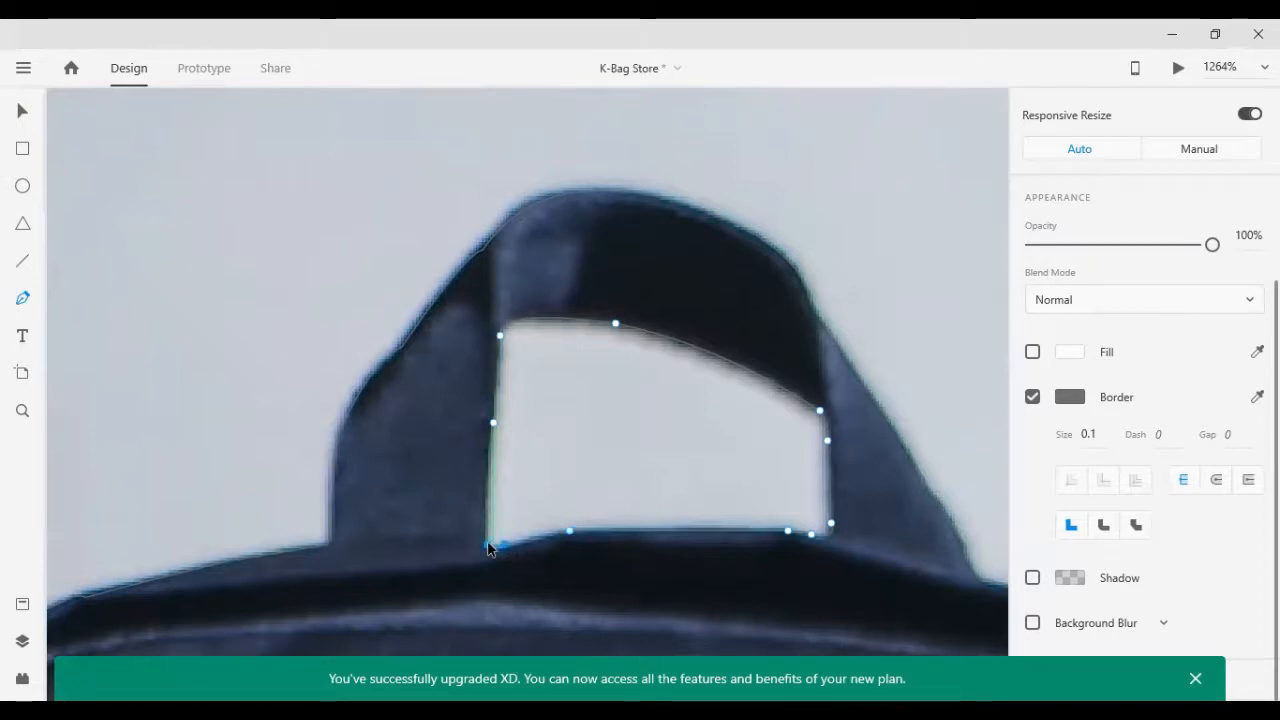
pyautogui.moveTo(481, 530); pyautogui.dragTo(487, 543)
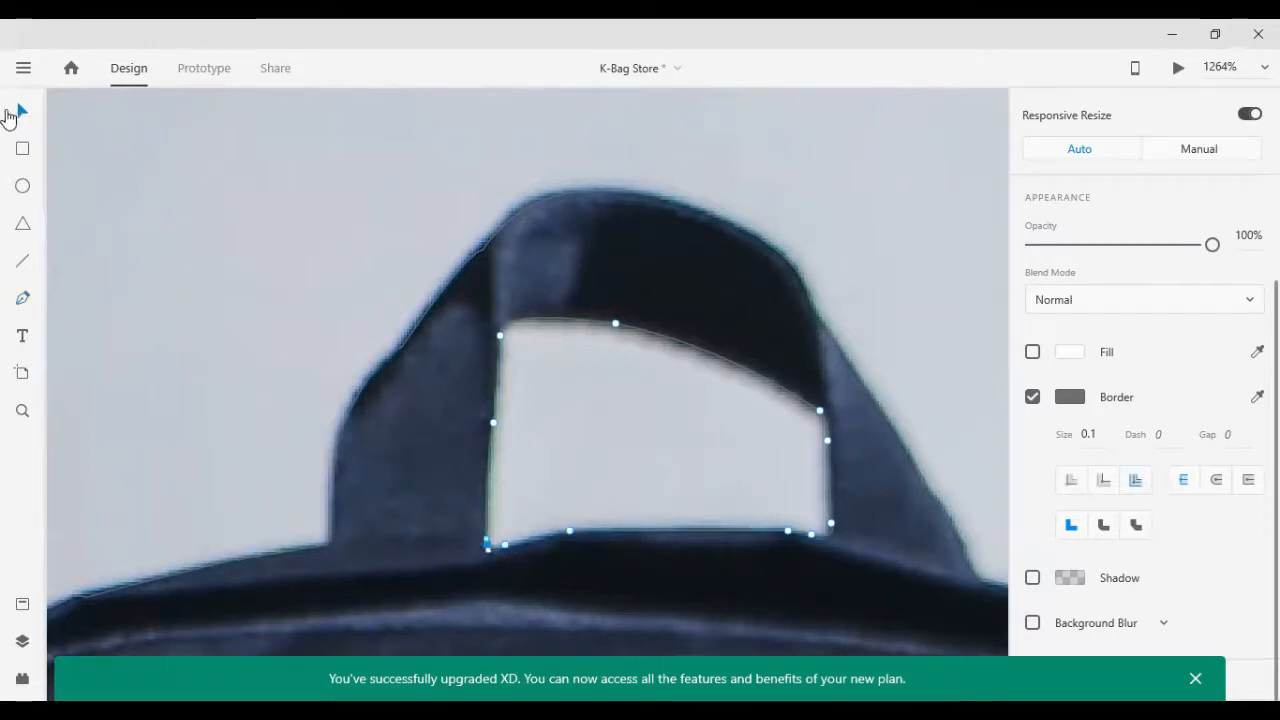
# Step: Turn on the white fill for the handle-opening shape and for the outline of the backpack's upper part
pyautogui.click(1033, 352)
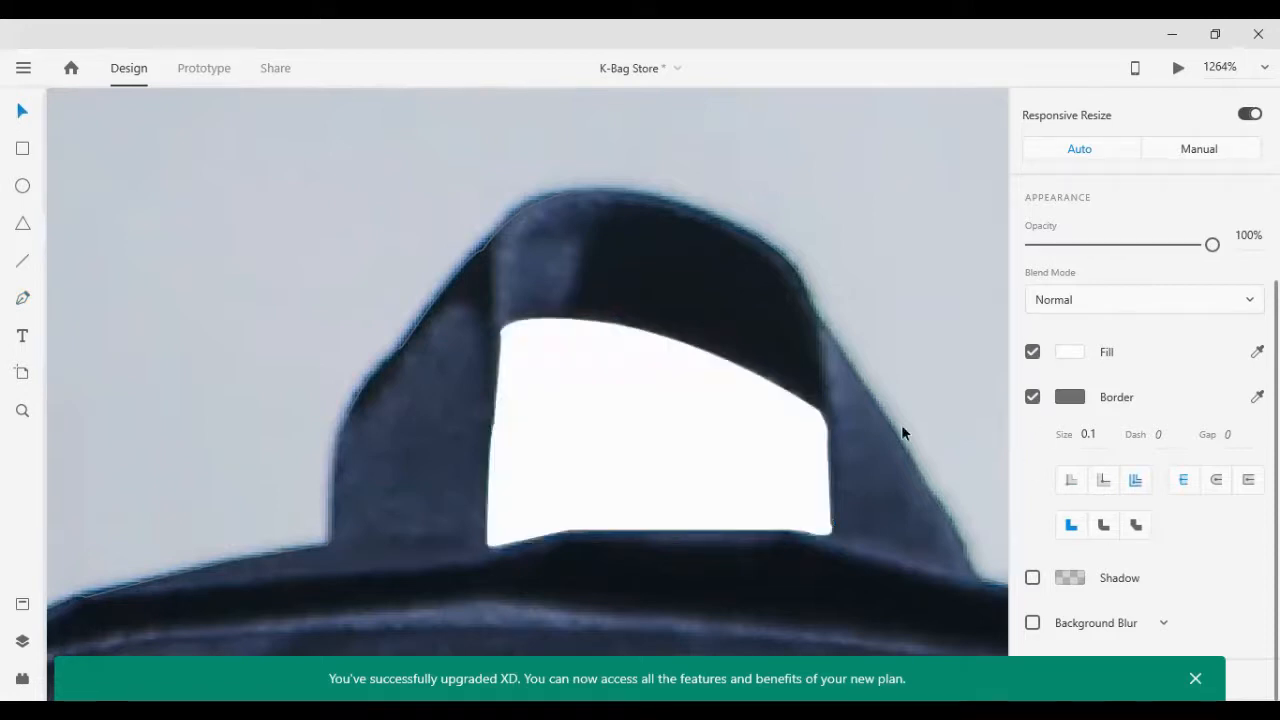
pyautogui.scroll(-6, 787, 430)
pyautogui.scroll(-3, 921, 506)
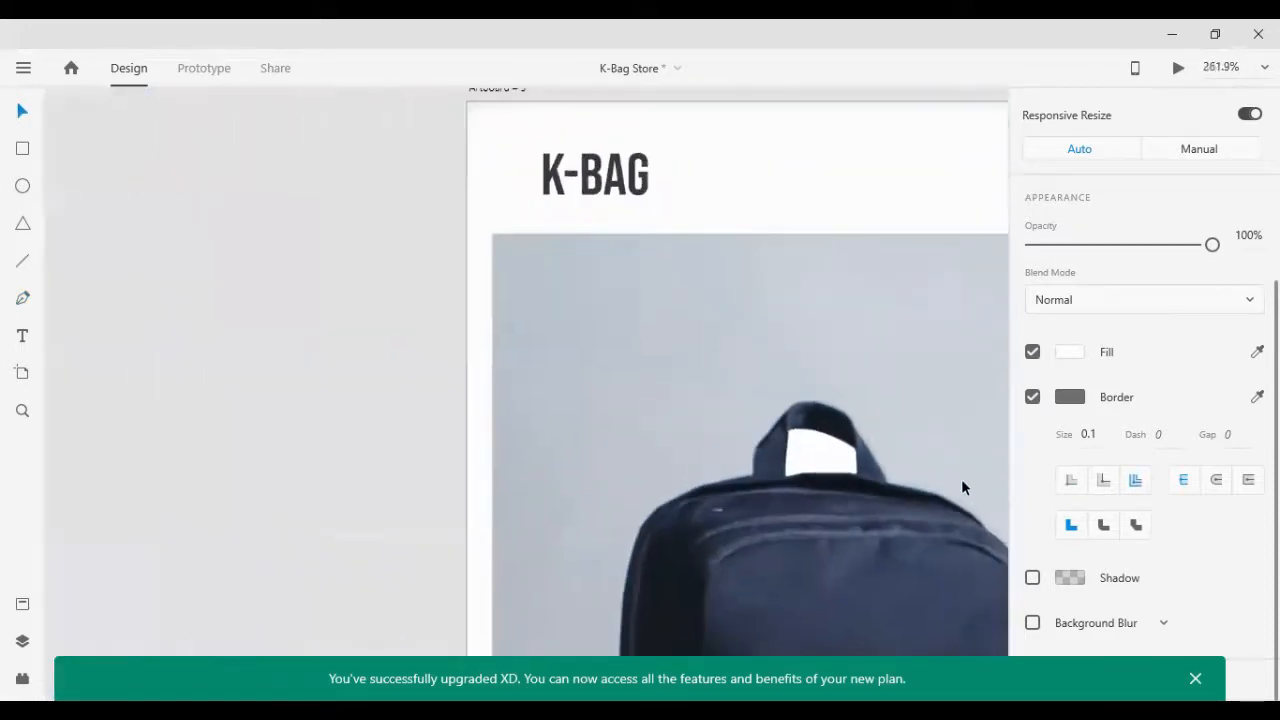
pyautogui.scroll(-2, 971, 480)
pyautogui.hscroll(2, 971, 480)
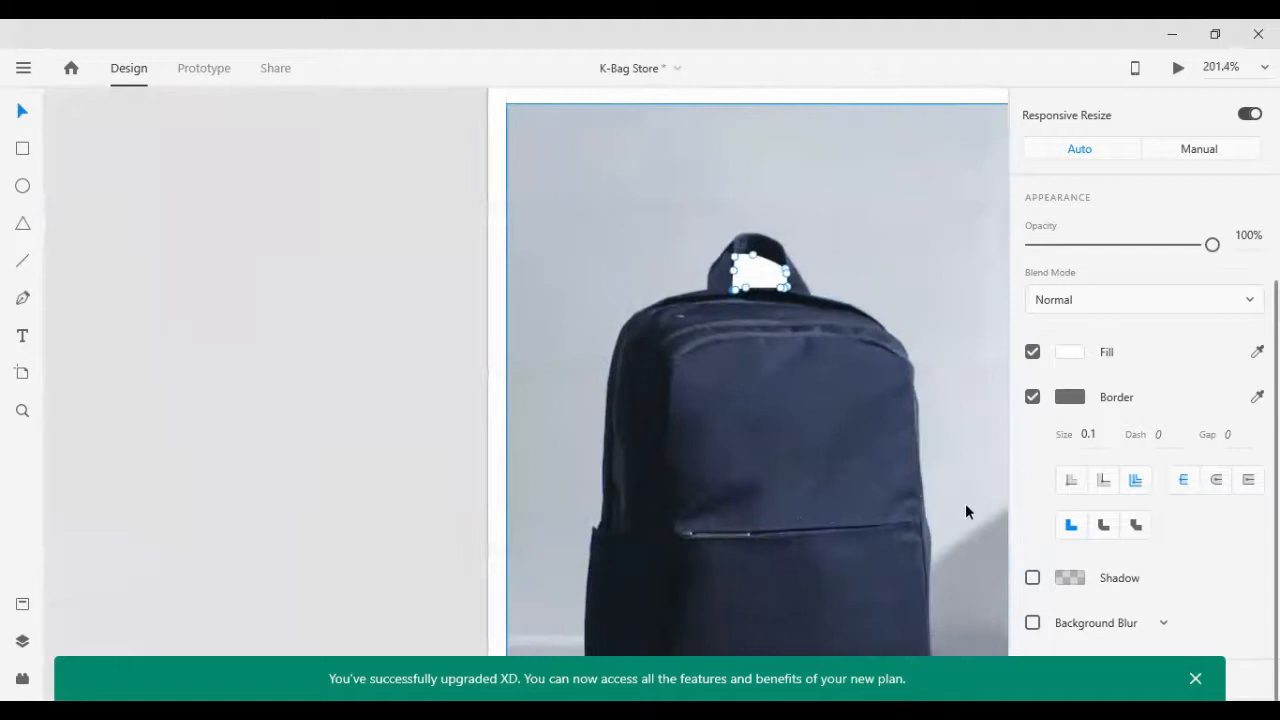
pyautogui.click(650, 535)
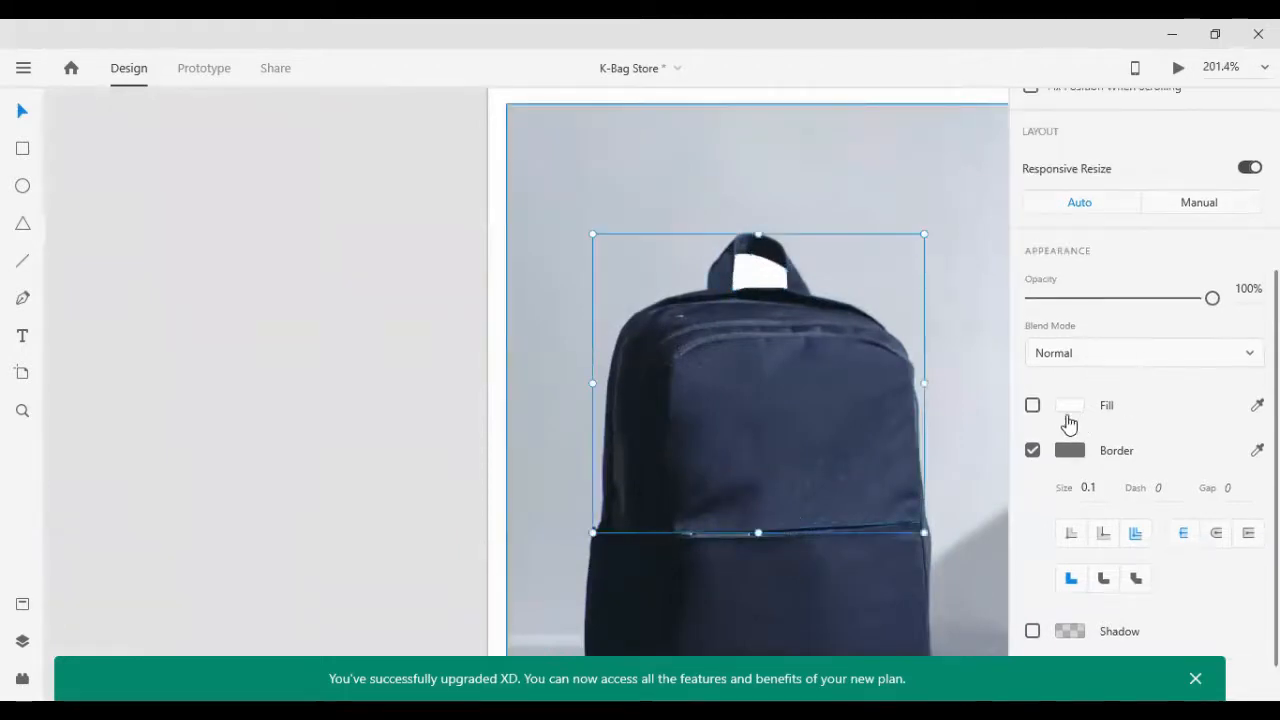
pyautogui.click(1033, 406)
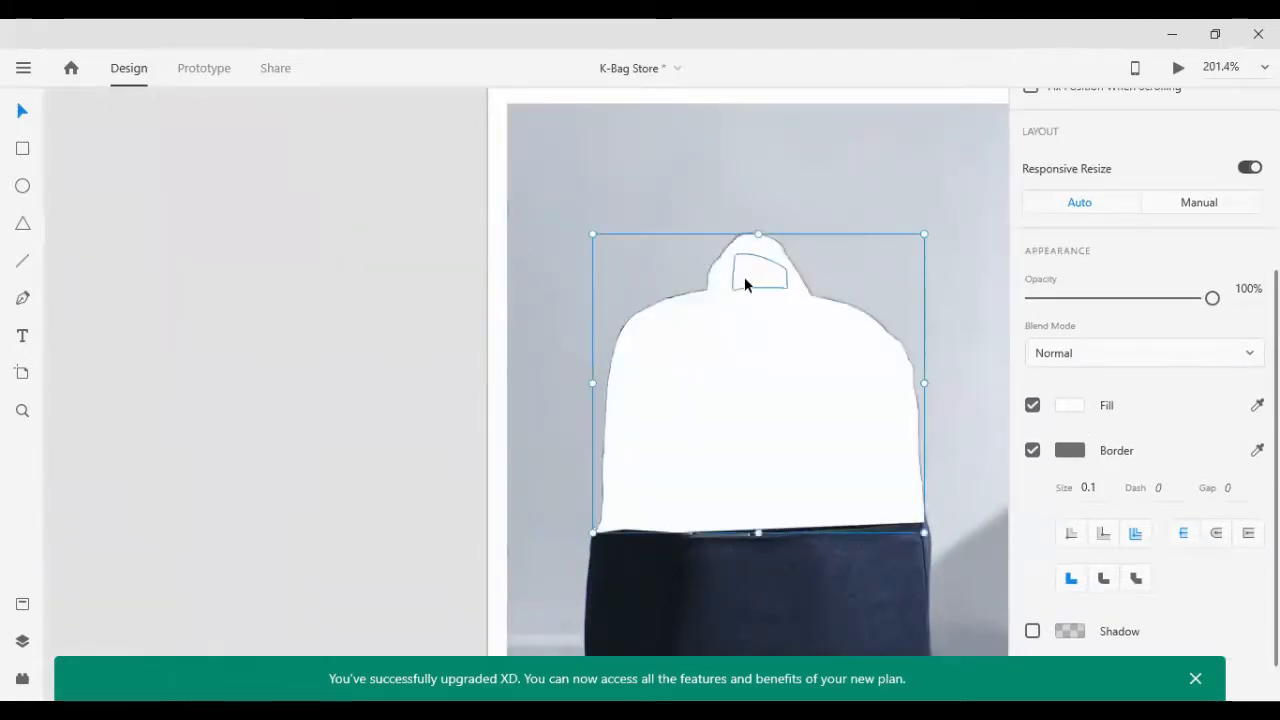
pyautogui.scroll(5, 1229, 251)
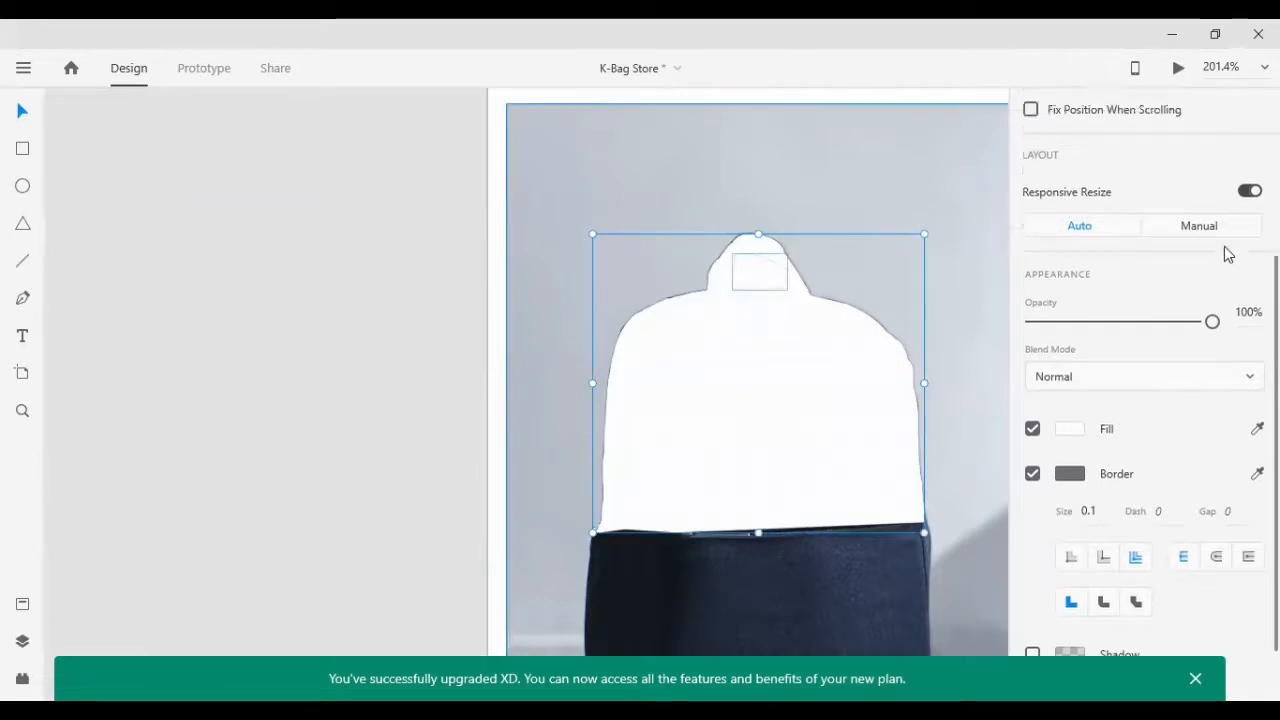
# Step: Cut the handle opening out of the white bag shape with Exclude Overlap
pyautogui.click(1259, 163)
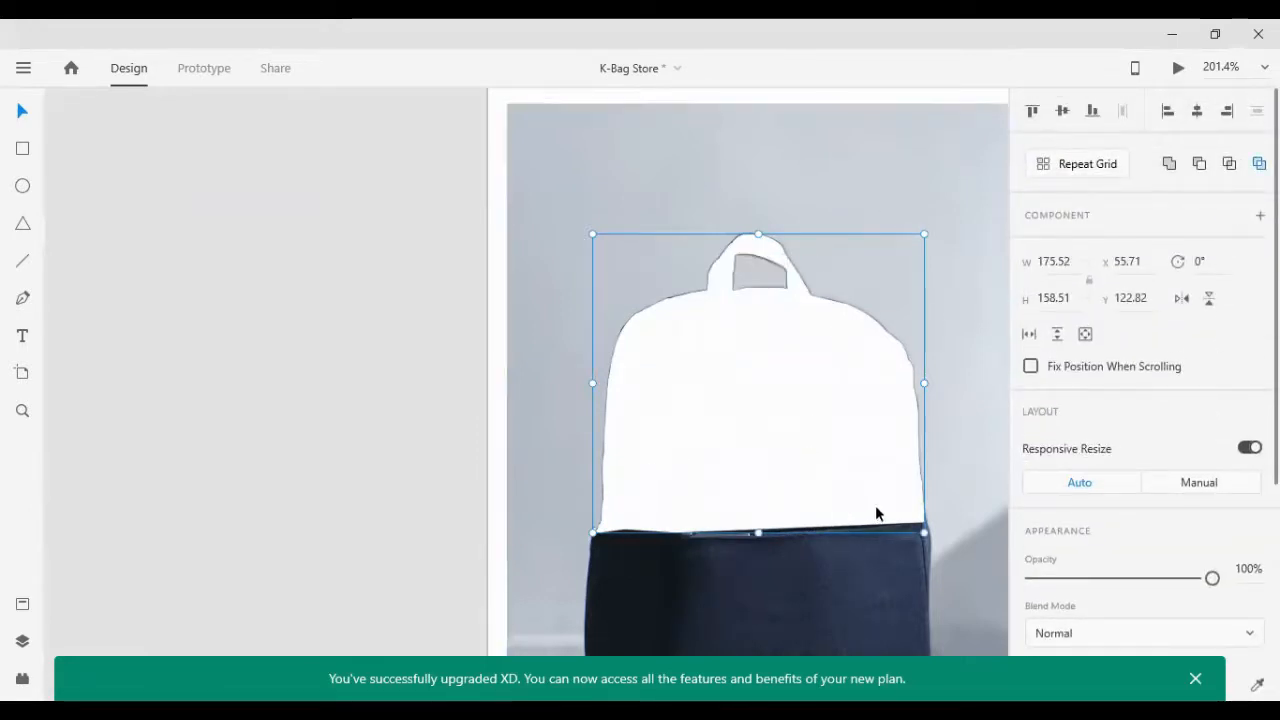
pyautogui.scroll(-5, 876, 513)
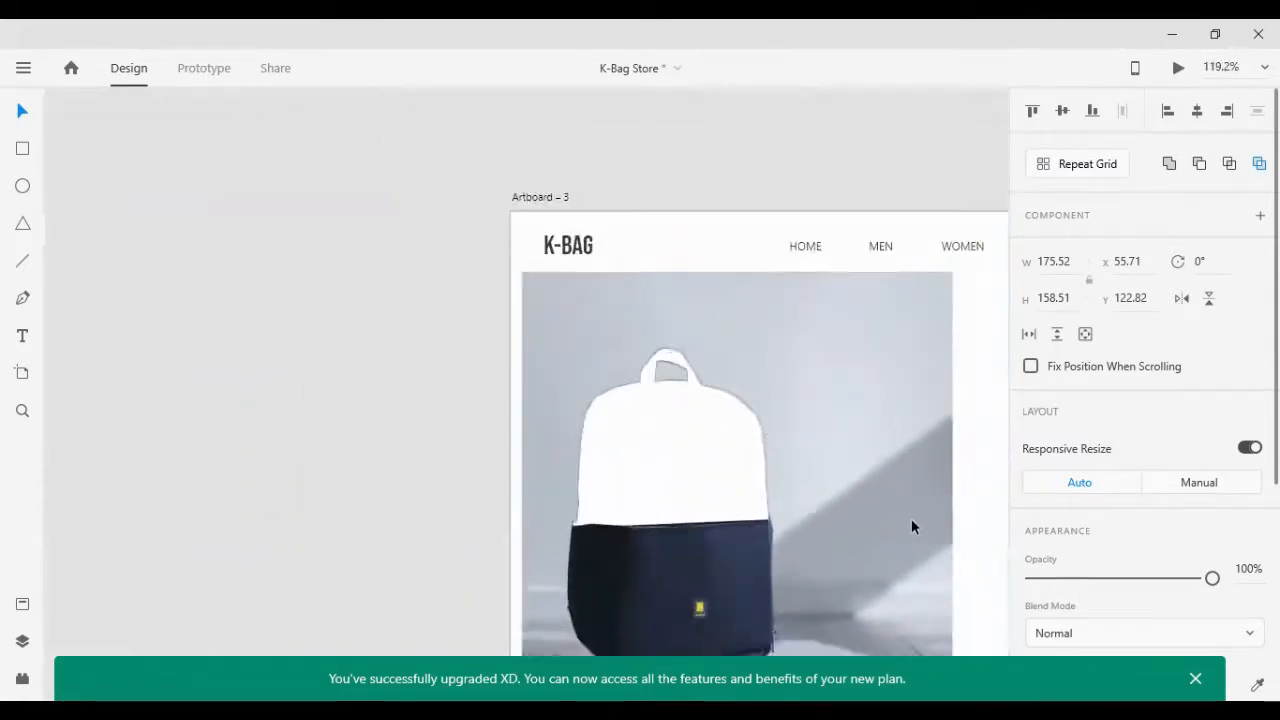
pyautogui.hscroll(3, 911, 525)
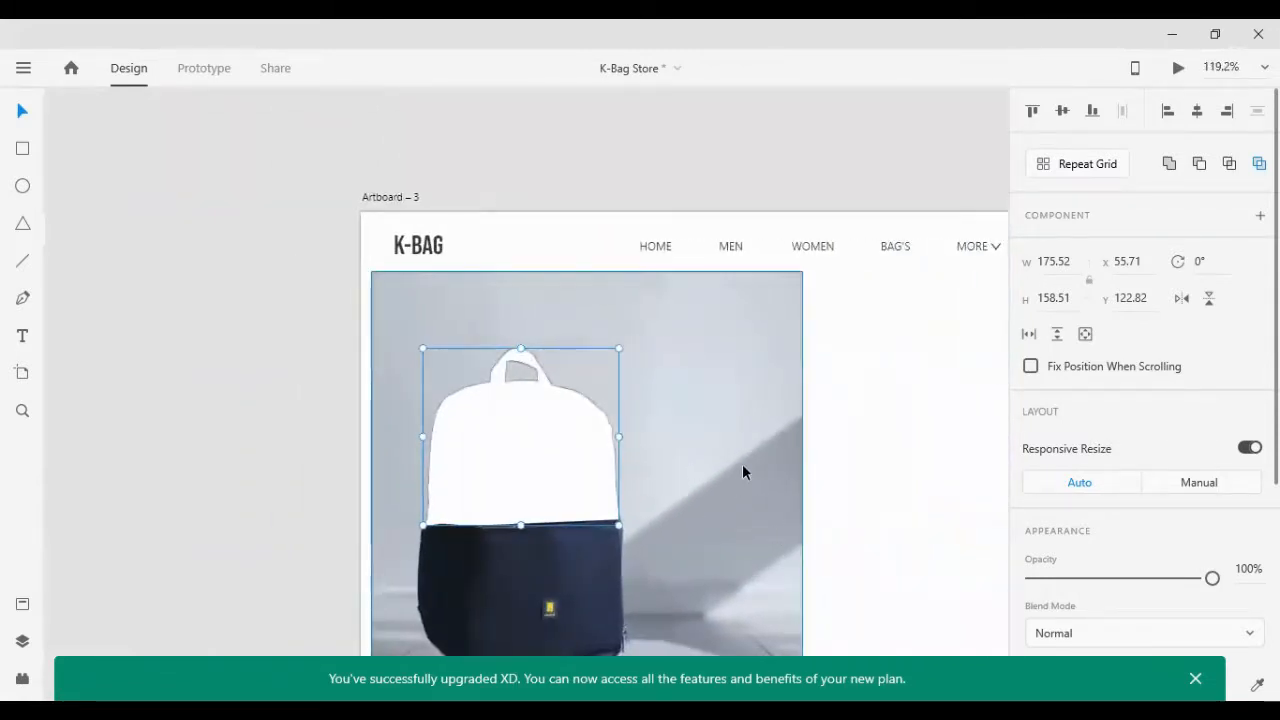
# Step: Mask a copy of the backpack photo with the white bag shape, leaving the full photo at the back
pyautogui.click(742, 464)
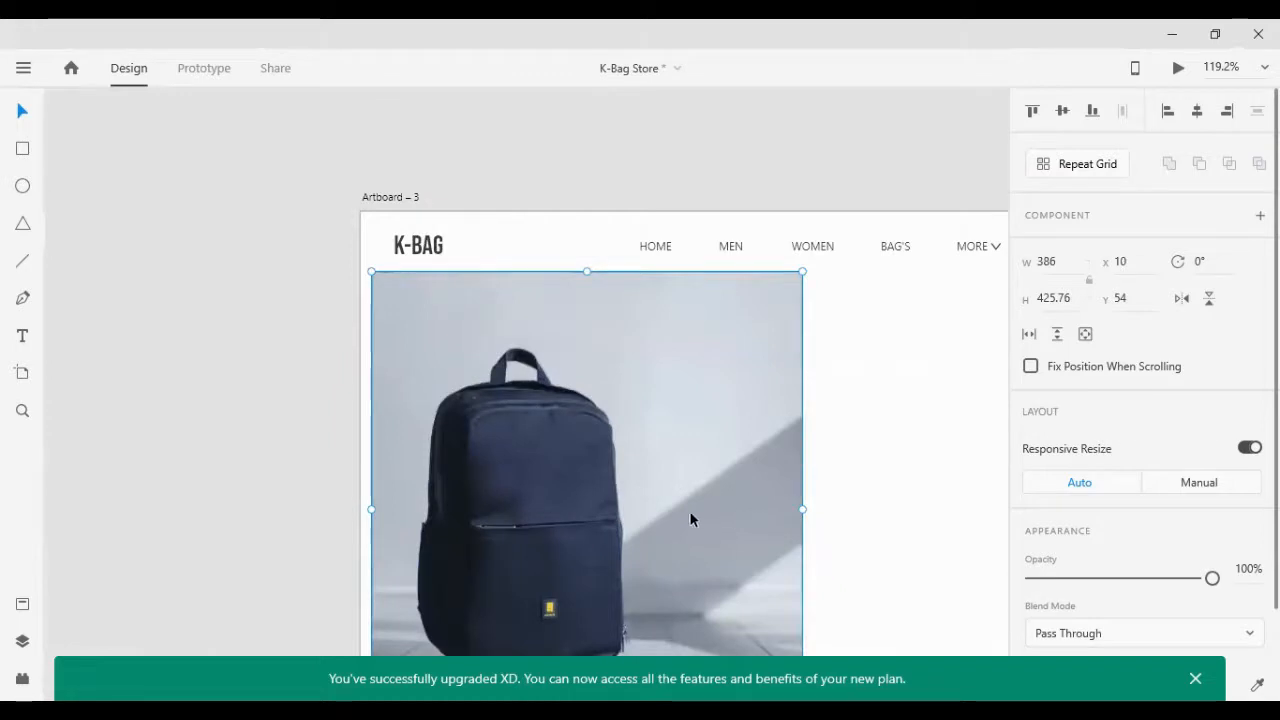
pyautogui.doubleClick(555, 459)
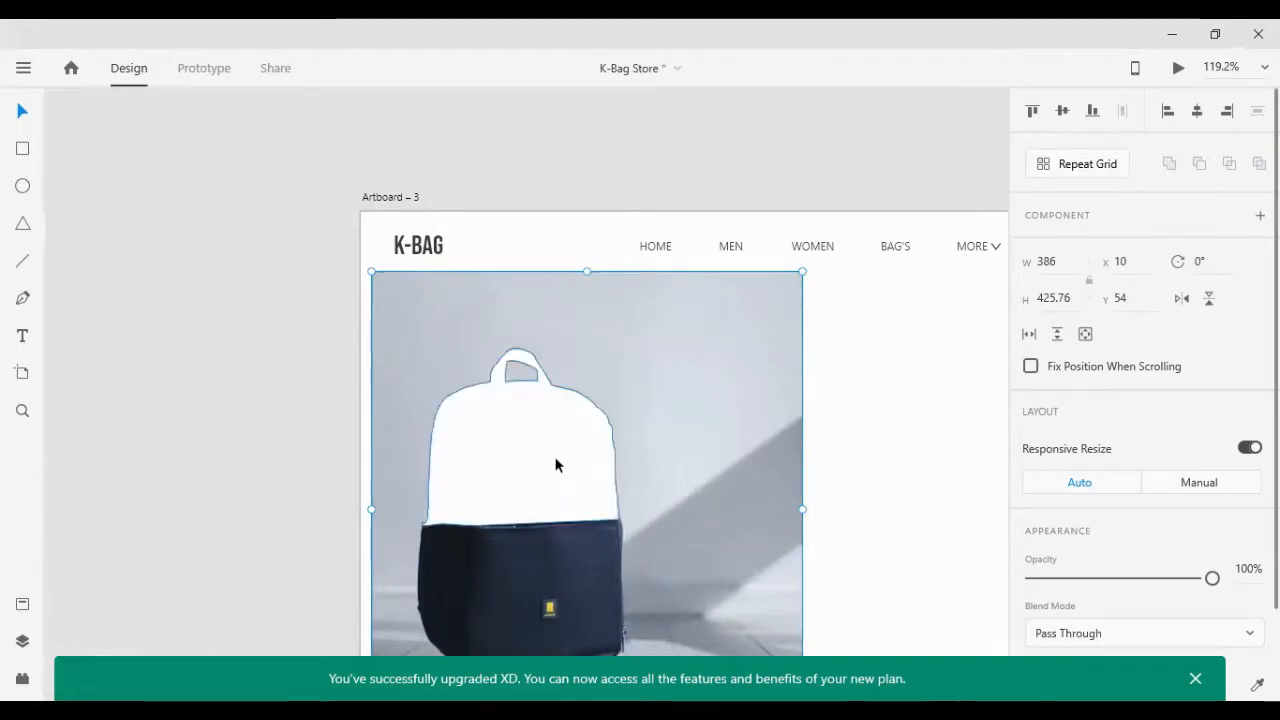
pyautogui.keyDown('shift'); pyautogui.click(665, 456); pyautogui.keyUp('shift')
pyautogui.rightClick(665, 456)
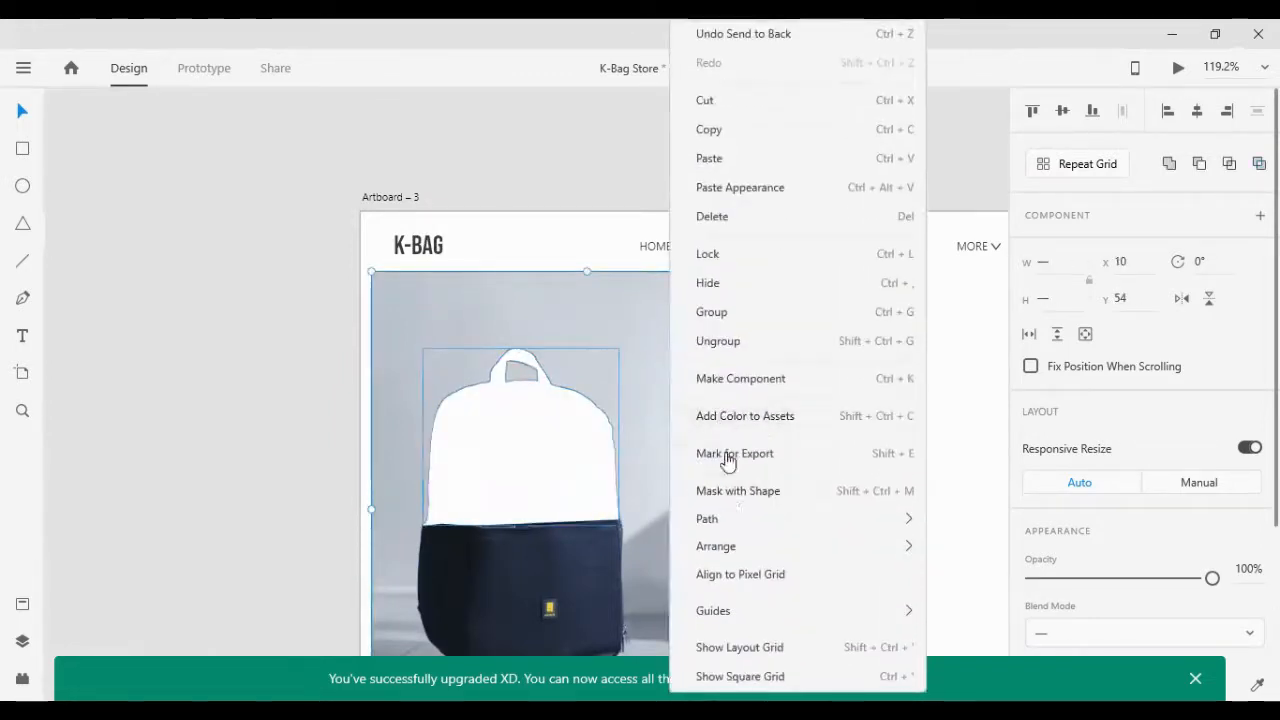
pyautogui.click(733, 491)
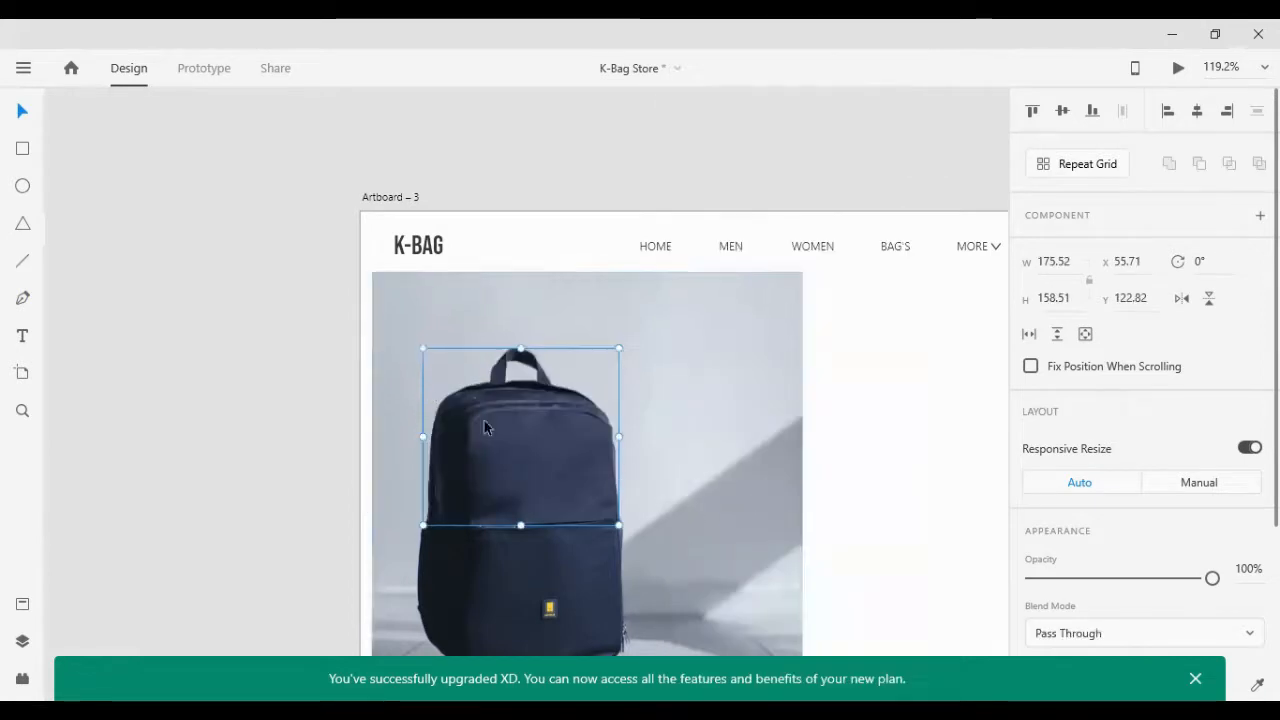
# Step: Duplicate the K-BAG logo text beside the artboard and change the copy's wording to SHOP
pyautogui.click(420, 250)
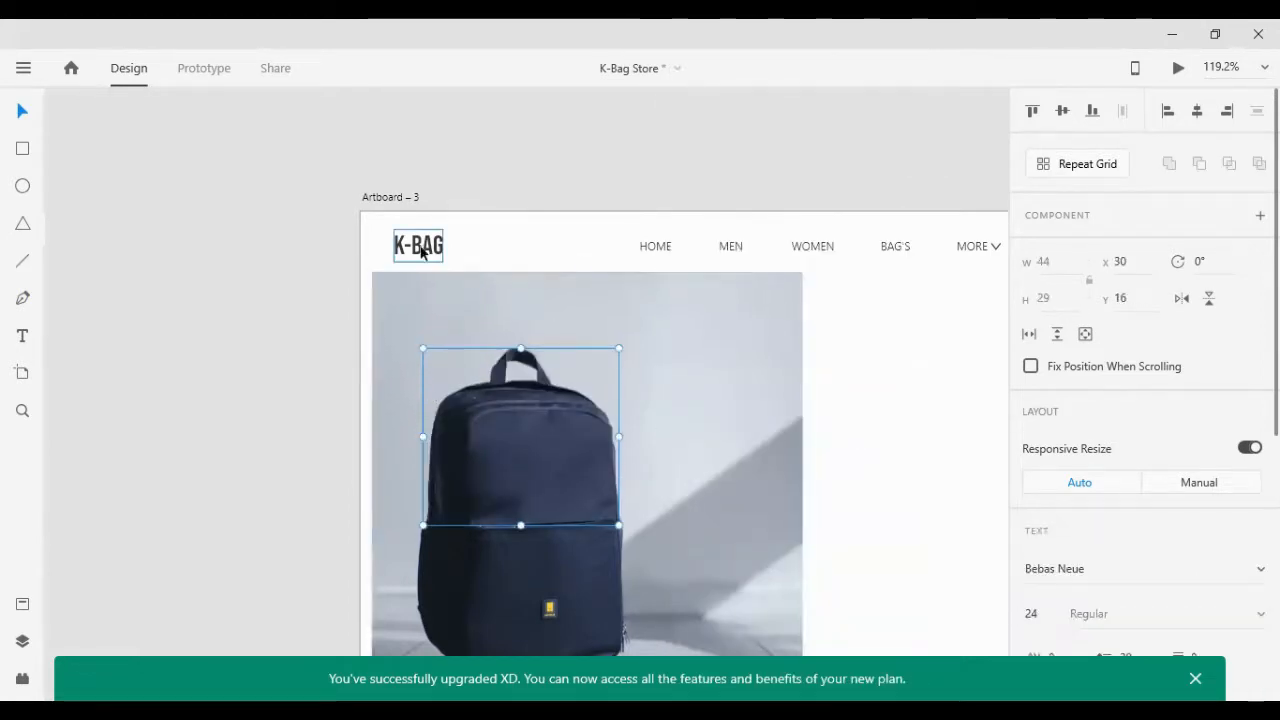
pyautogui.moveTo(421, 252); pyautogui.dragTo(281, 377)
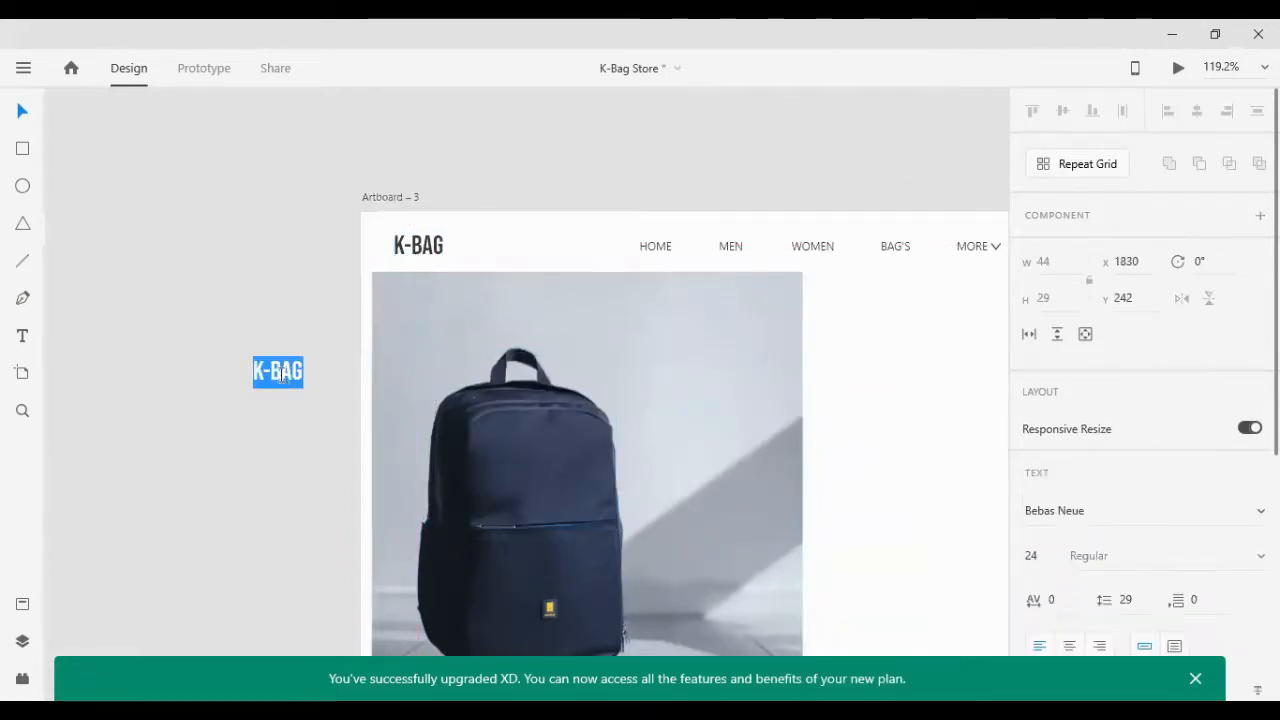
pyautogui.write('SHO')
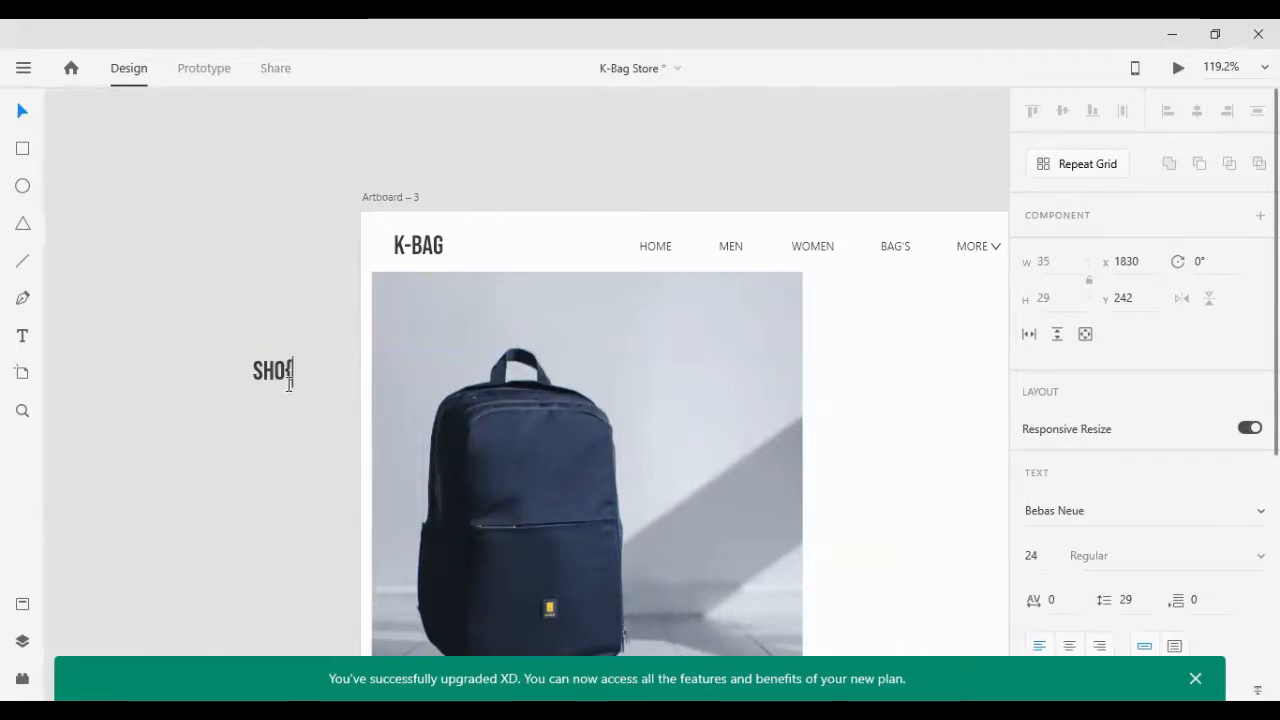
pyautogui.write('P')
pyautogui.press('Escape')
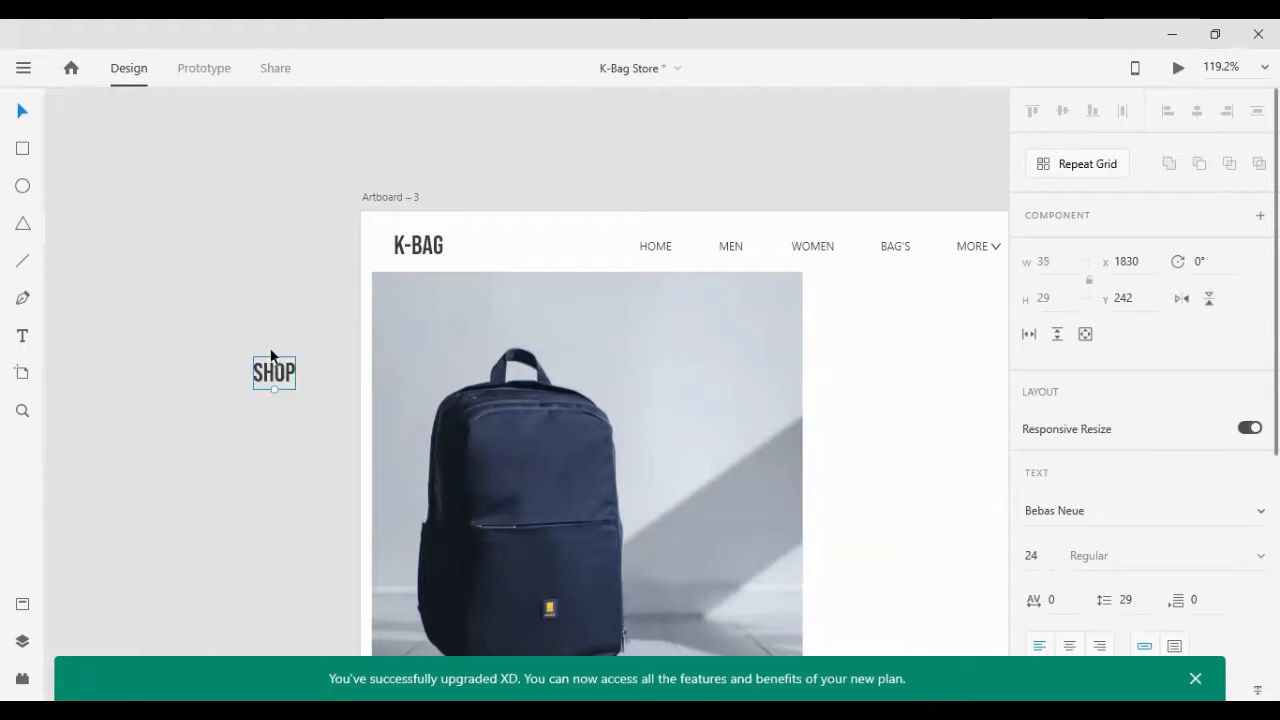
# Step: Enlarge the SHOP text to about size 202 over the upper backpack photo and centre it horizontally on the photo
pyautogui.moveTo(270, 356); pyautogui.dragTo(276, 601)
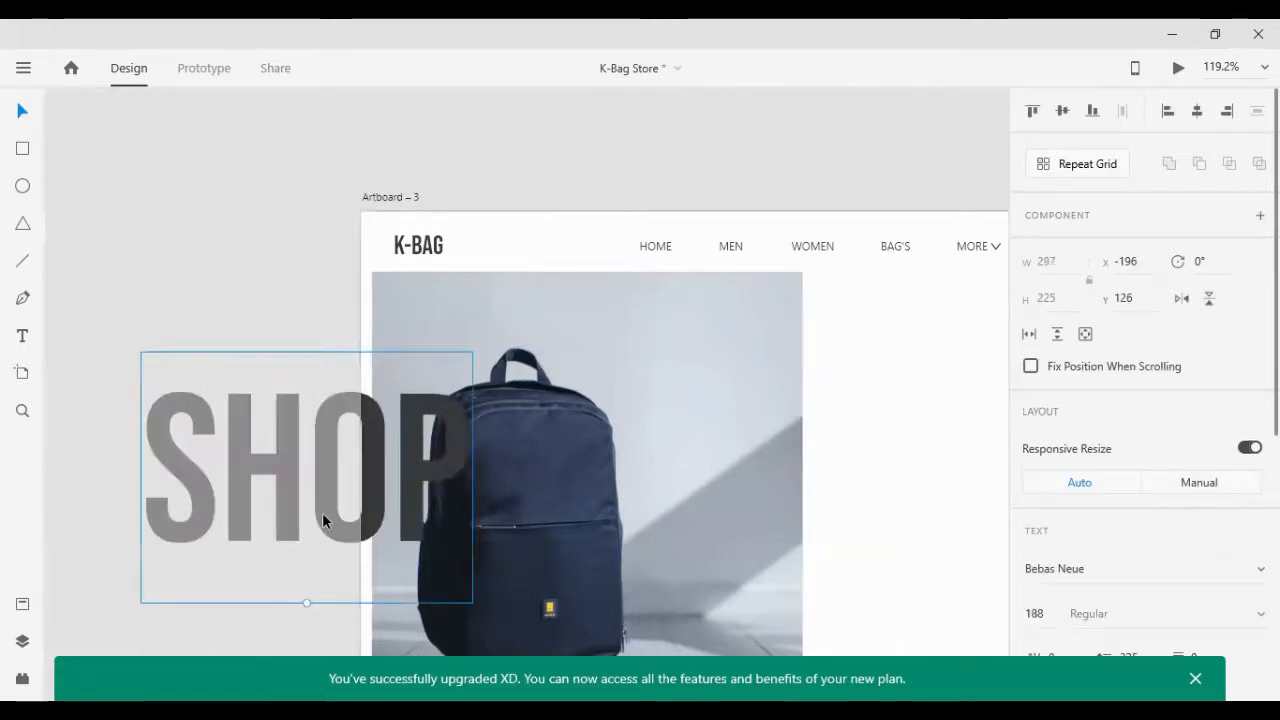
pyautogui.moveTo(322, 512); pyautogui.dragTo(569, 433)
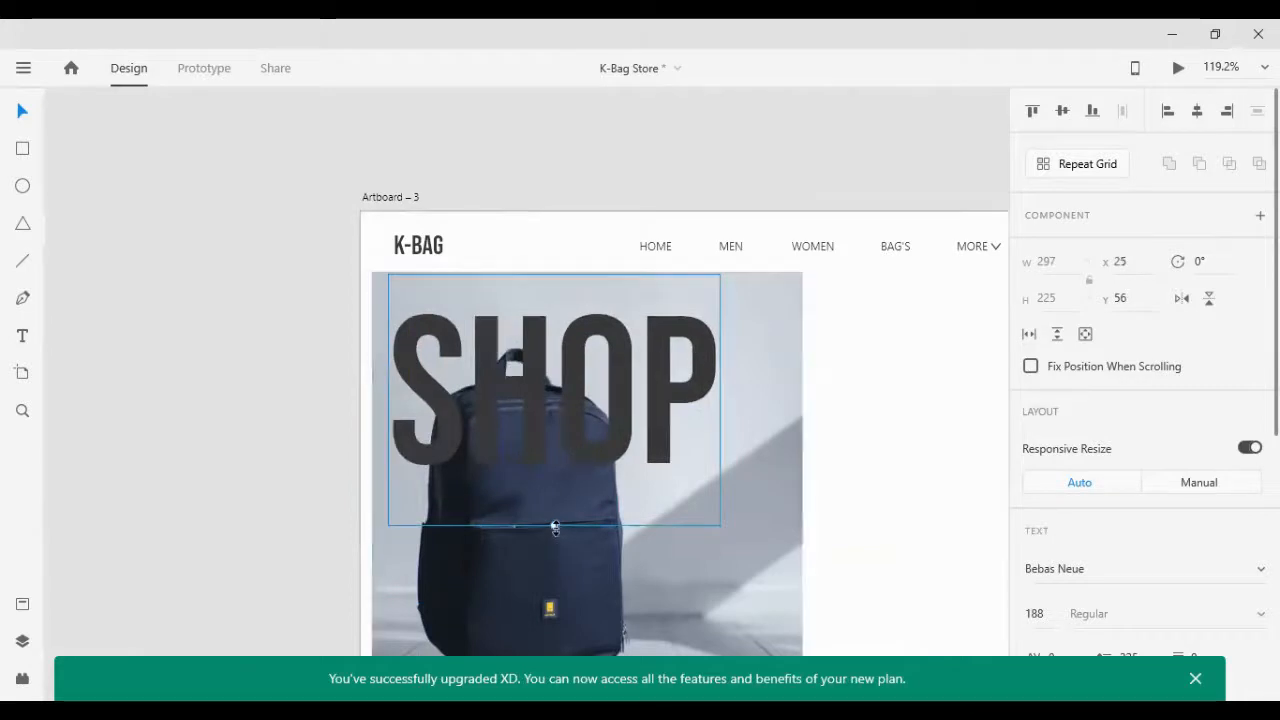
pyautogui.moveTo(555, 526); pyautogui.dragTo(554, 545)
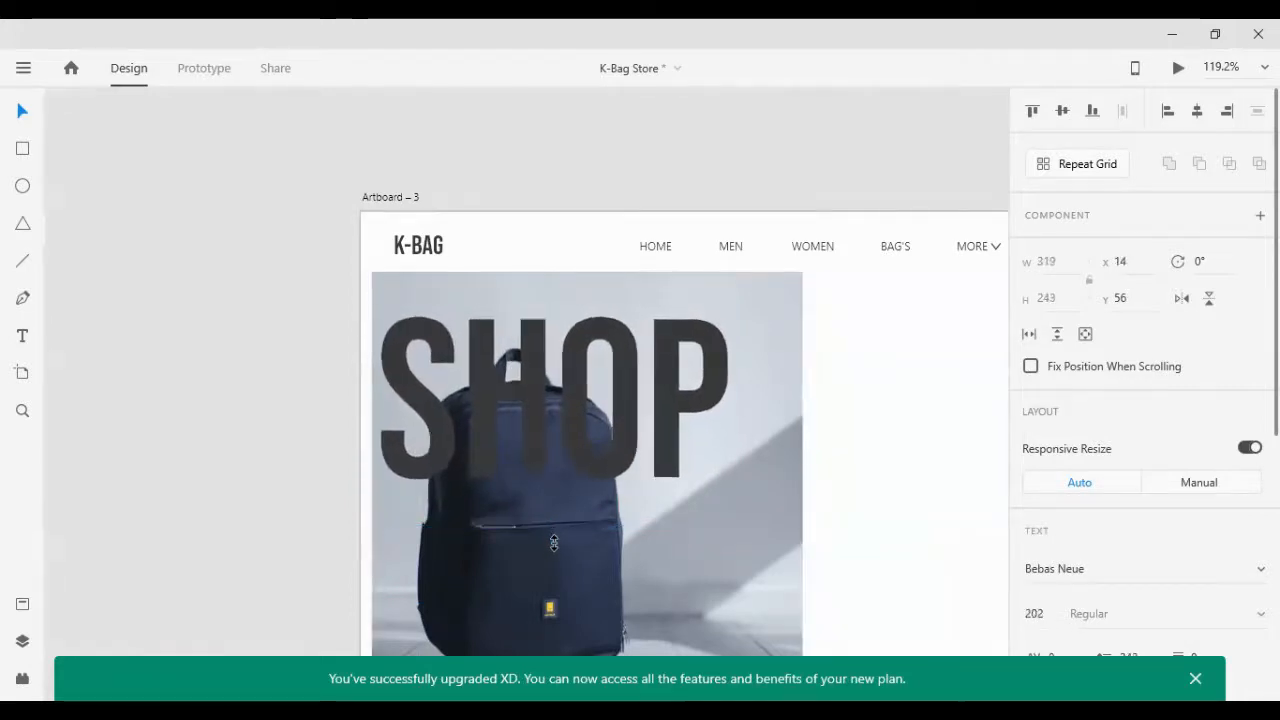
pyautogui.keyDown('shift'); pyautogui.click(766, 304); pyautogui.keyUp('shift')
pyautogui.click(1198, 113)
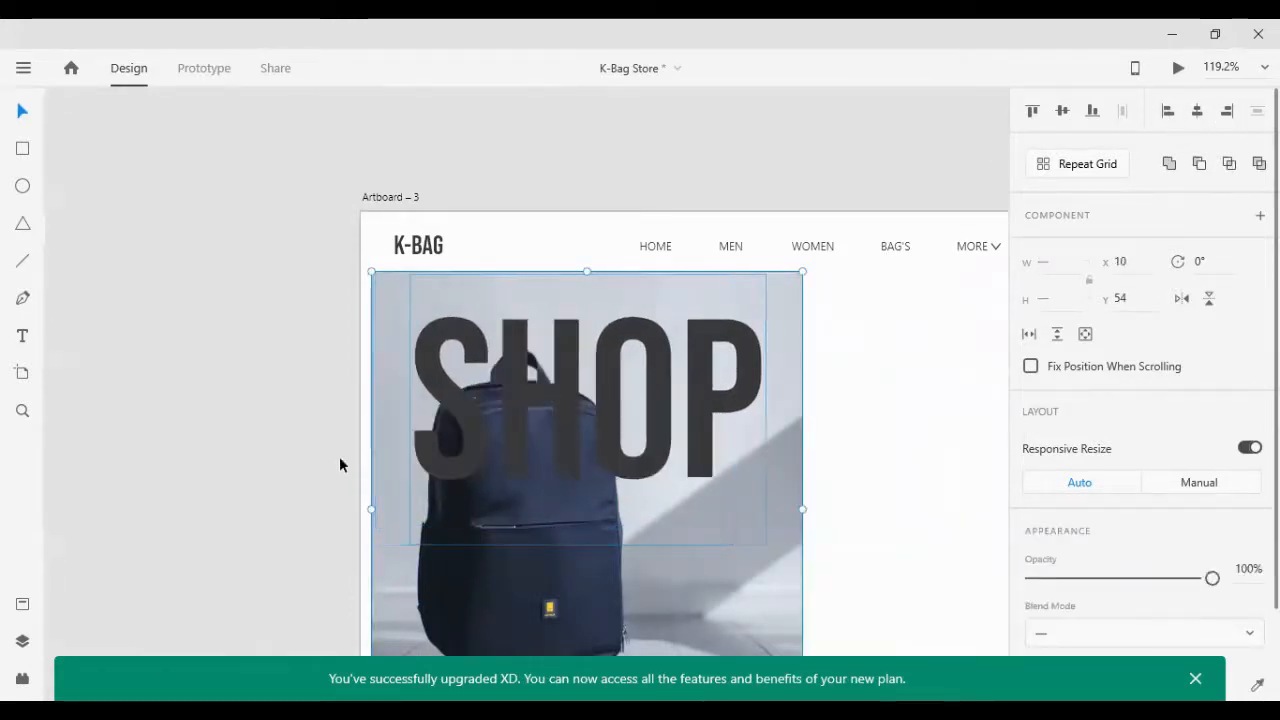
pyautogui.click(342, 460)
# Step: Enlarge the SHOP text to about size 220 and shift it to the photo's upper left, at X 14, Y 34
pyautogui.click(563, 537)
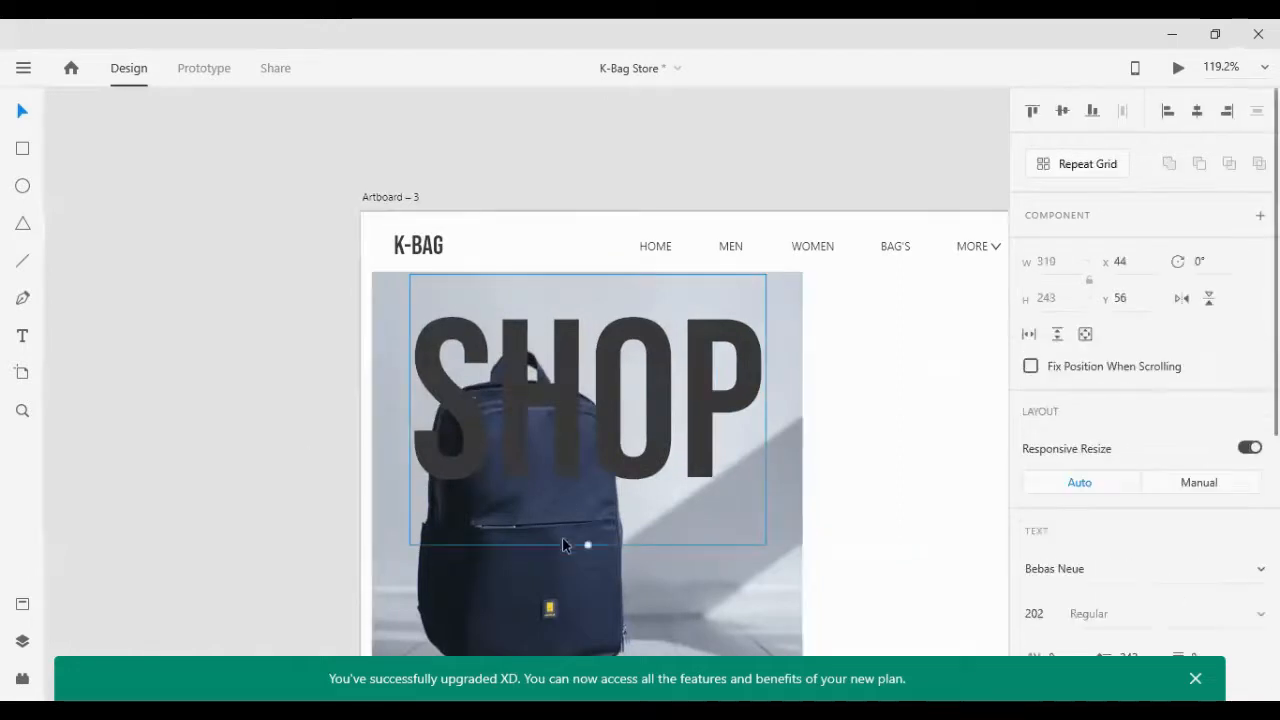
pyautogui.moveTo(585, 547); pyautogui.dragTo(587, 577)
pyautogui.moveTo(546, 459); pyautogui.dragTo(523, 416)
# Step: Set the SHOP text's fill colour to white (#FFFFFF)
pyautogui.scroll(-5, 1129, 520)
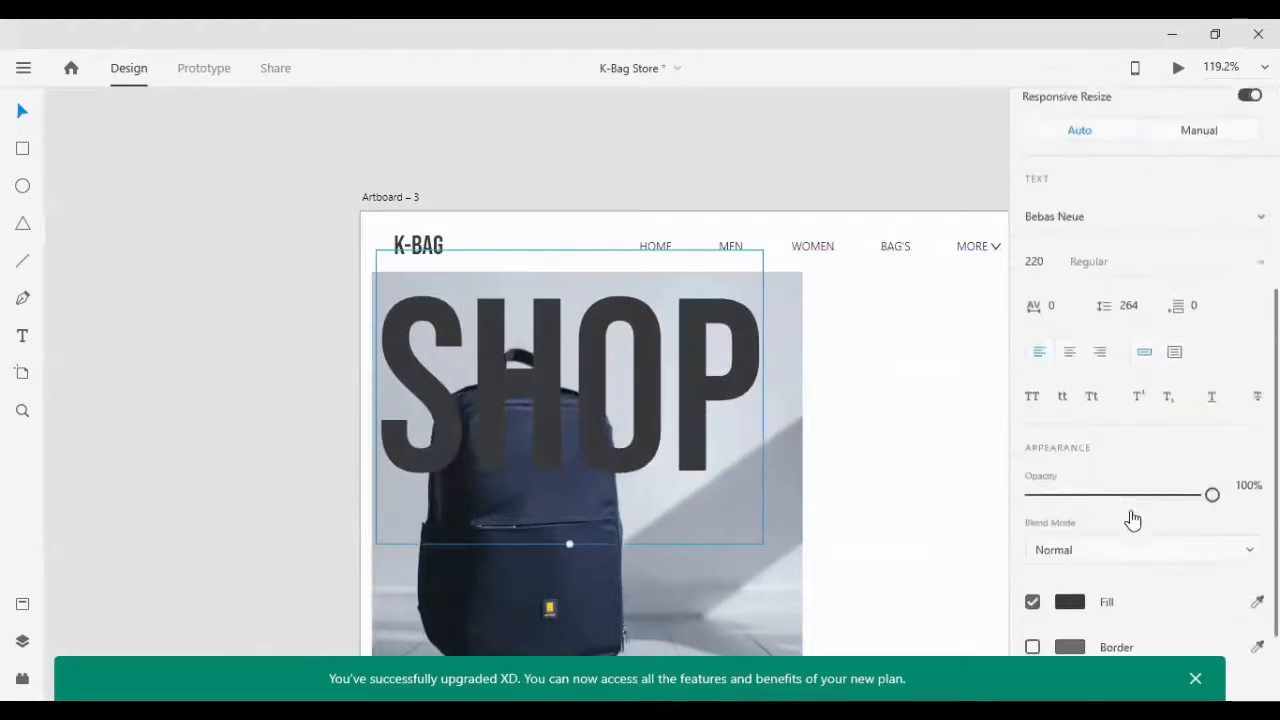
pyautogui.click(1070, 587)
pyautogui.moveTo(857, 500); pyautogui.dragTo(708, 383)
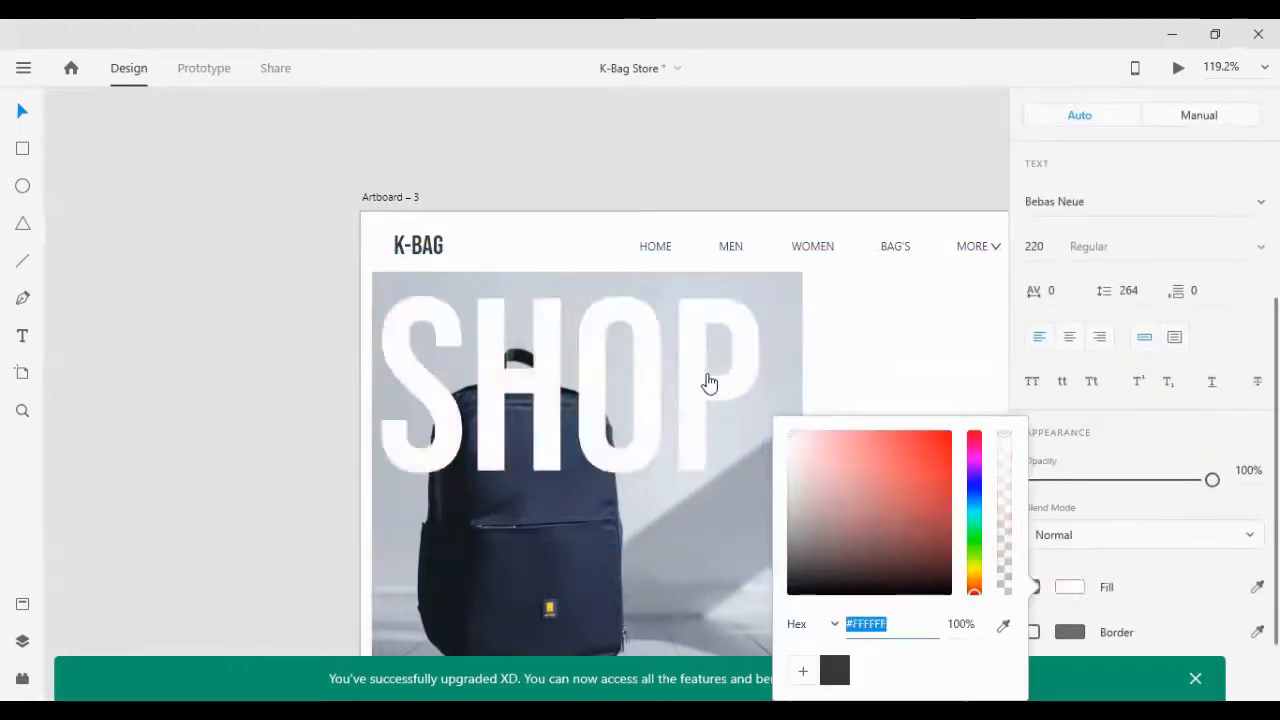
pyautogui.click(493, 485)
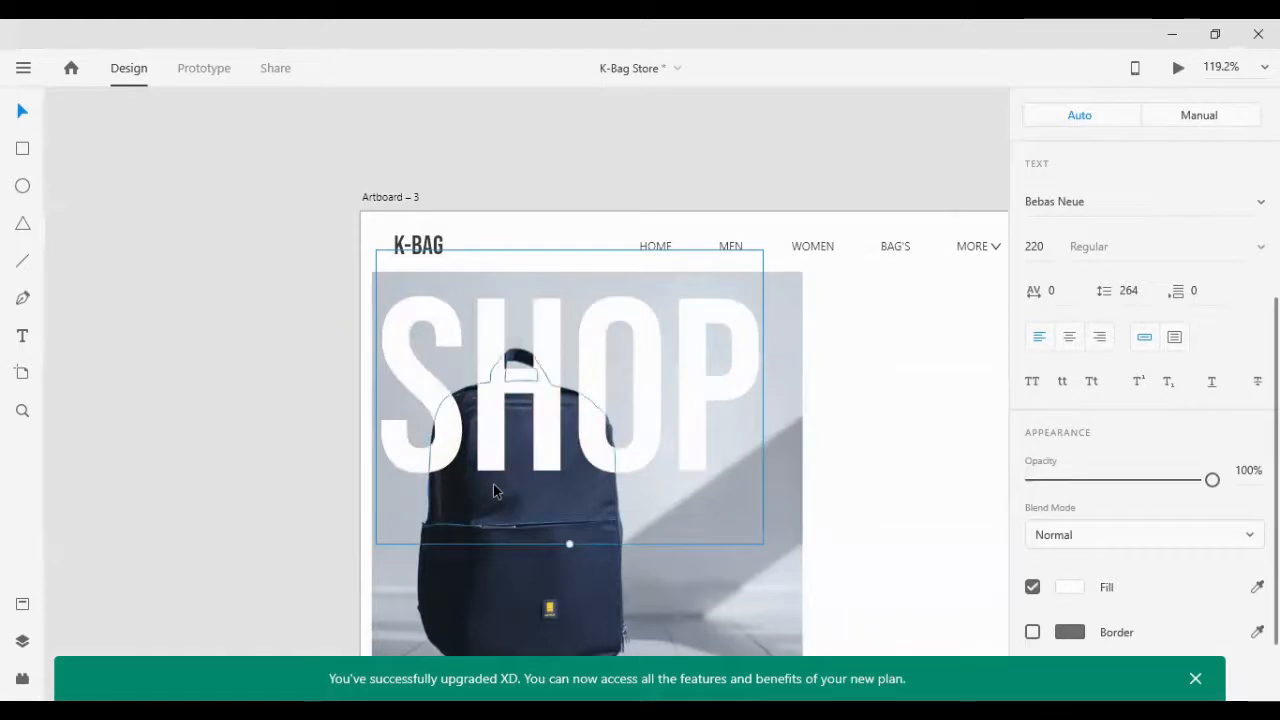
# Step: Bring the masked upper part of the backpack to the front so it overlaps the SHOP text
pyautogui.click(341, 497)
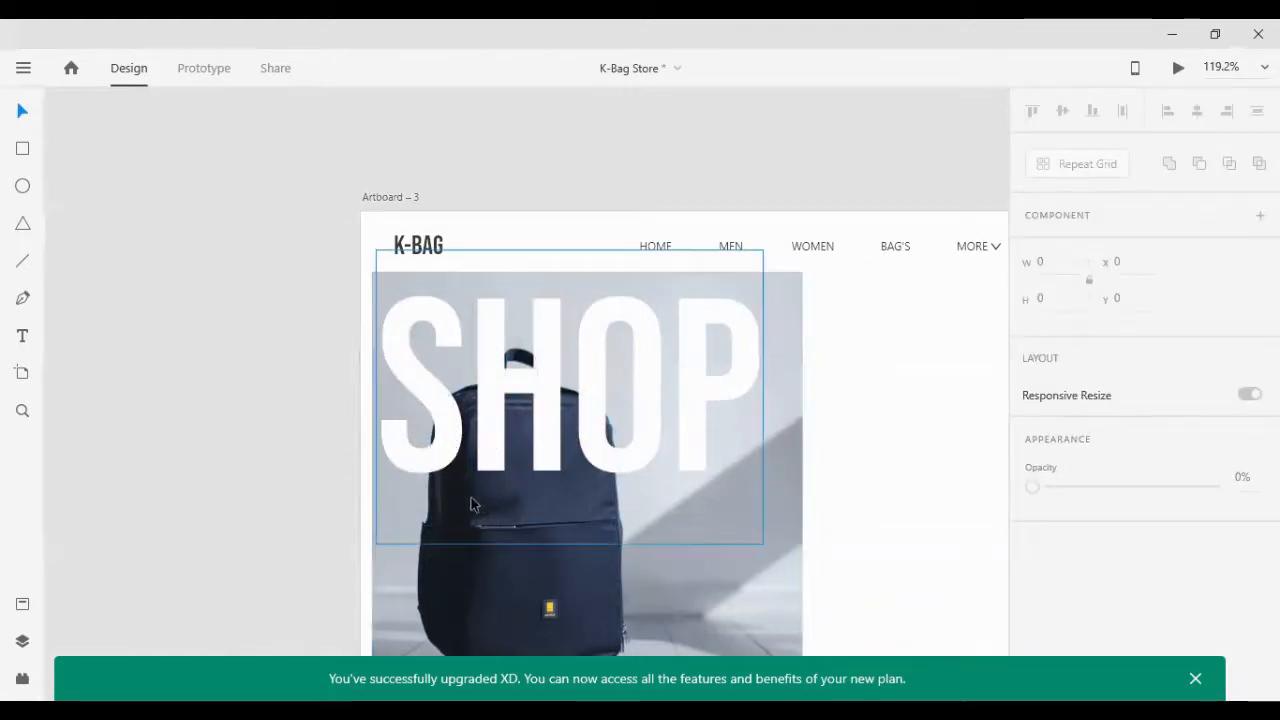
pyautogui.click(517, 512)
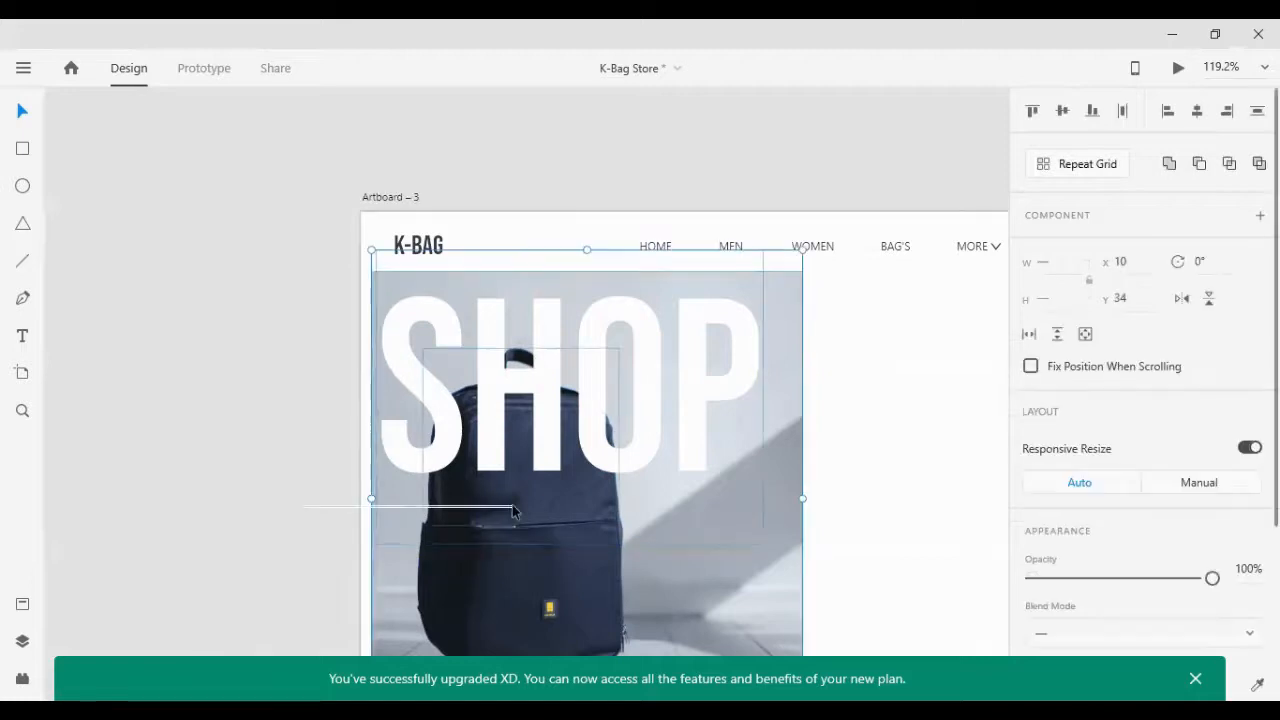
pyautogui.keyDown('shift'); pyautogui.click(678, 405); pyautogui.keyUp('shift')
pyautogui.keyDown('shift'); pyautogui.click(789, 417); pyautogui.keyUp('shift')
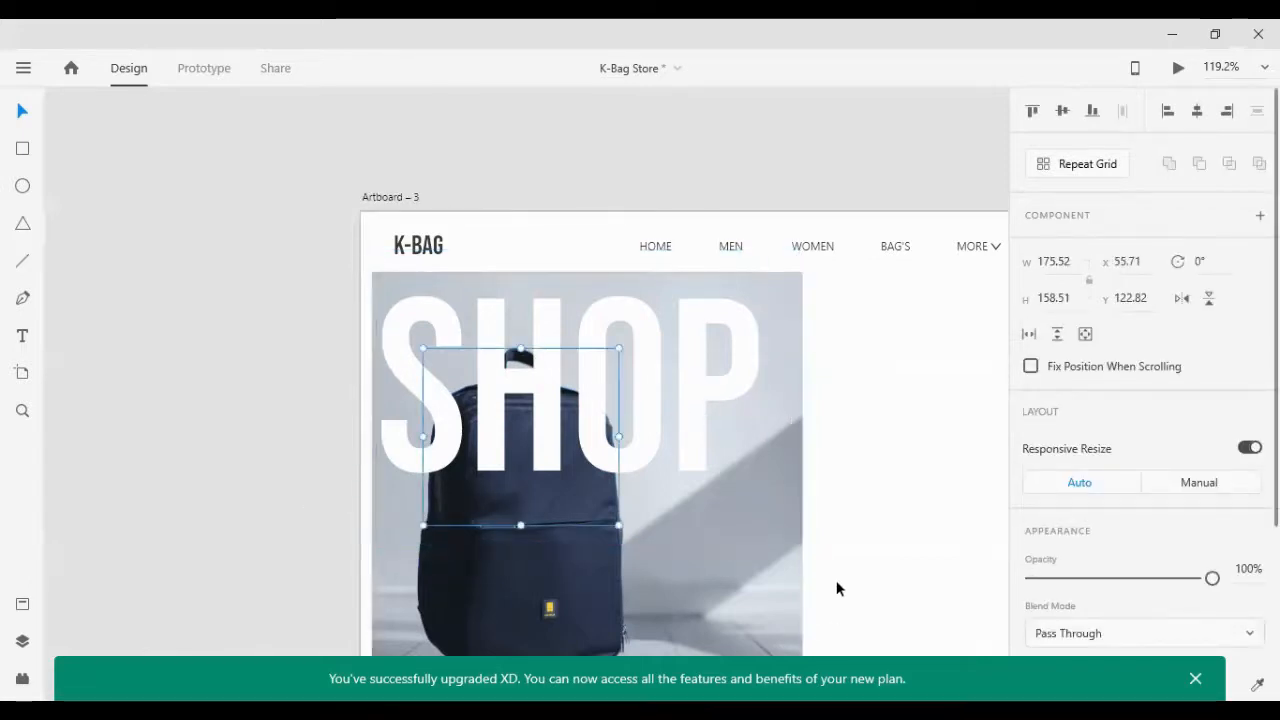
pyautogui.rightClick(563, 515)
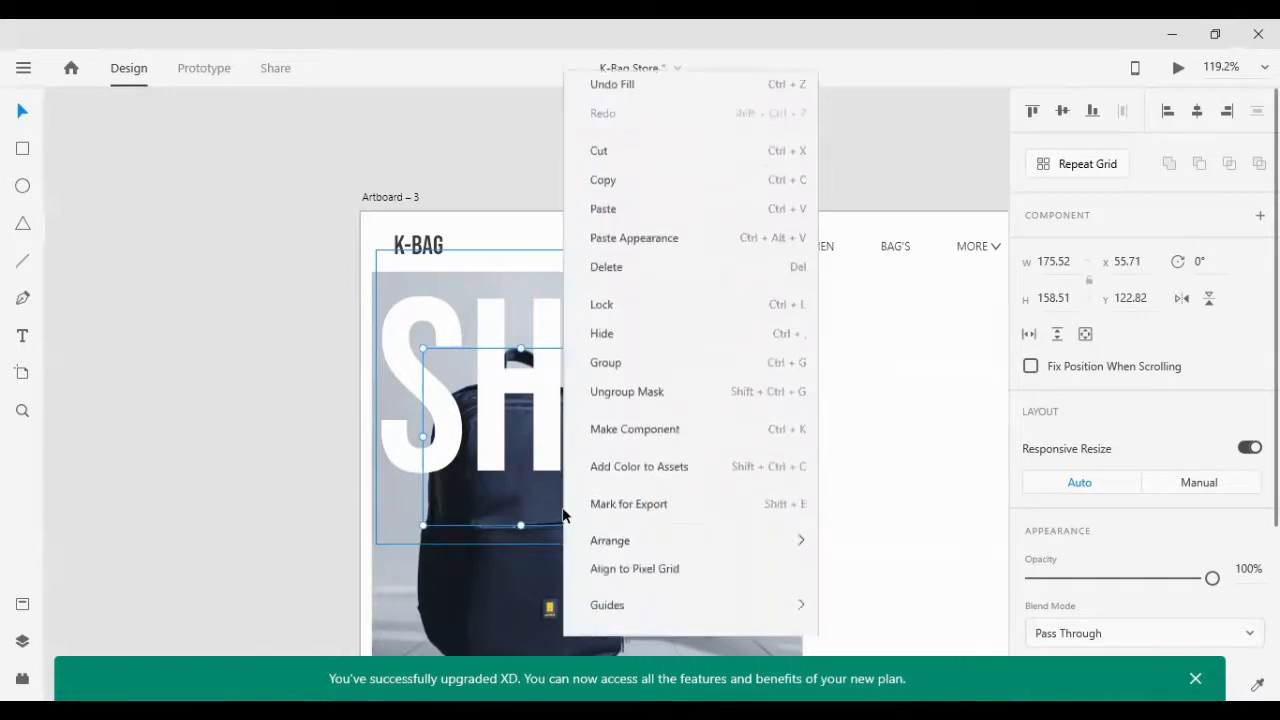
pyautogui.moveTo(691, 490)
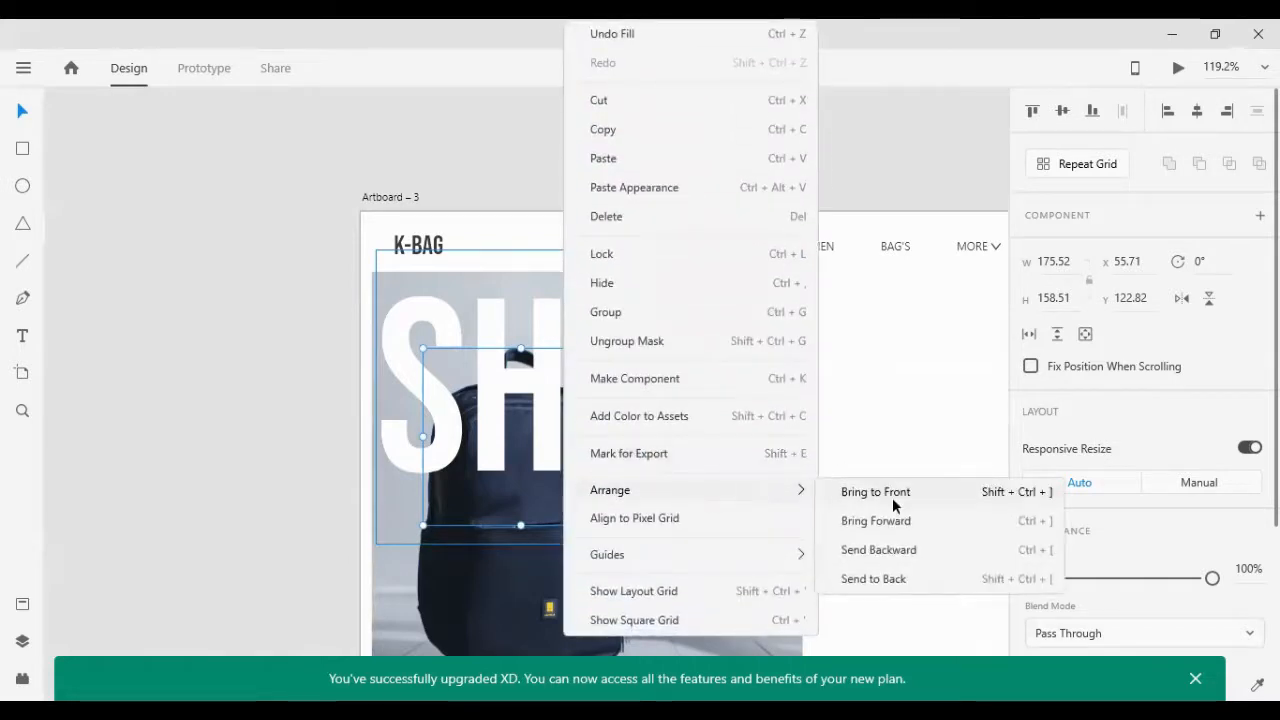
pyautogui.click(892, 496)
pyautogui.click(249, 486)
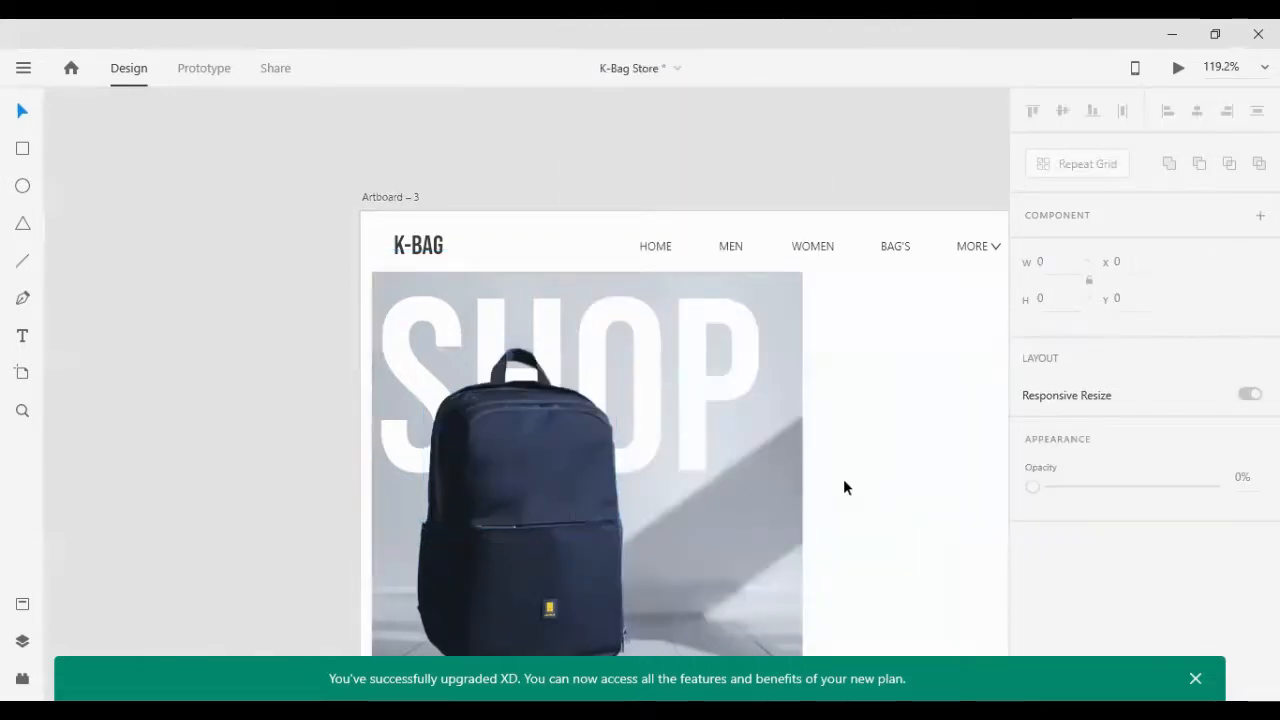
# Step: Duplicate the SHOP text, change the copy to BAGS, and place it over the lower right of the photo
pyautogui.scroll(-2, 843, 487)
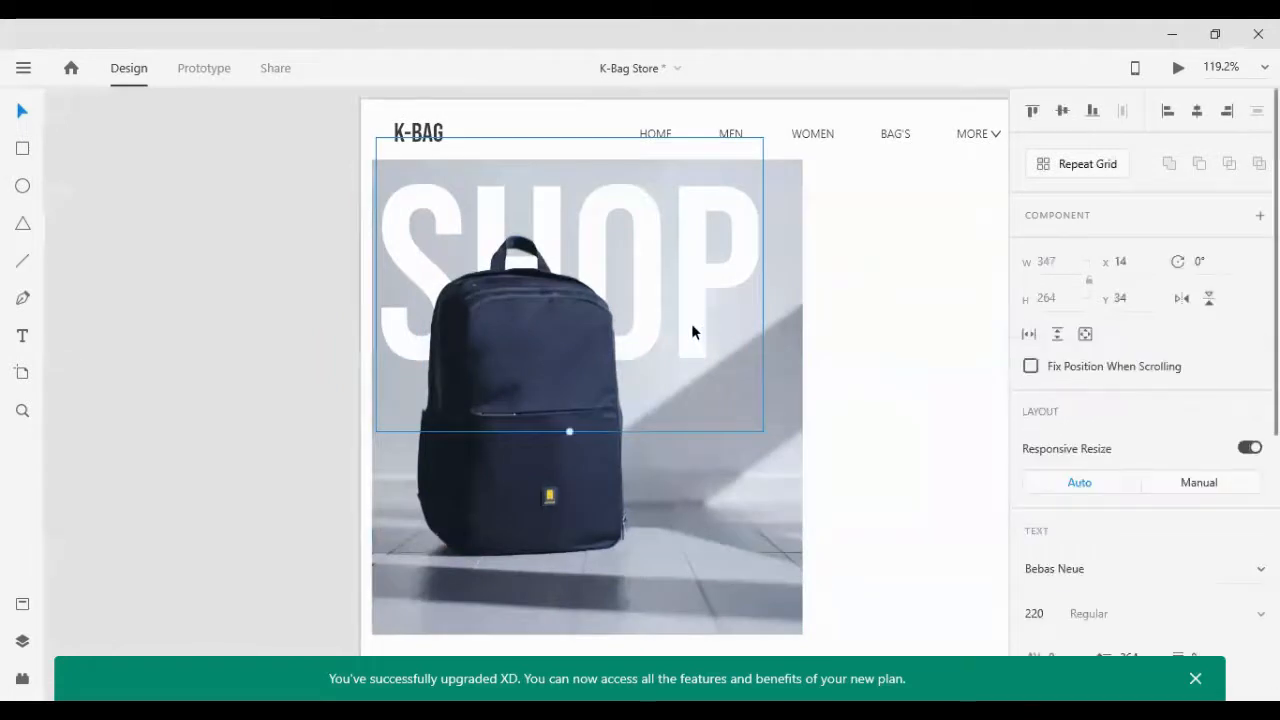
pyautogui.moveTo(691, 323); pyautogui.dragTo(846, 496)
pyautogui.doubleClick(720, 484)
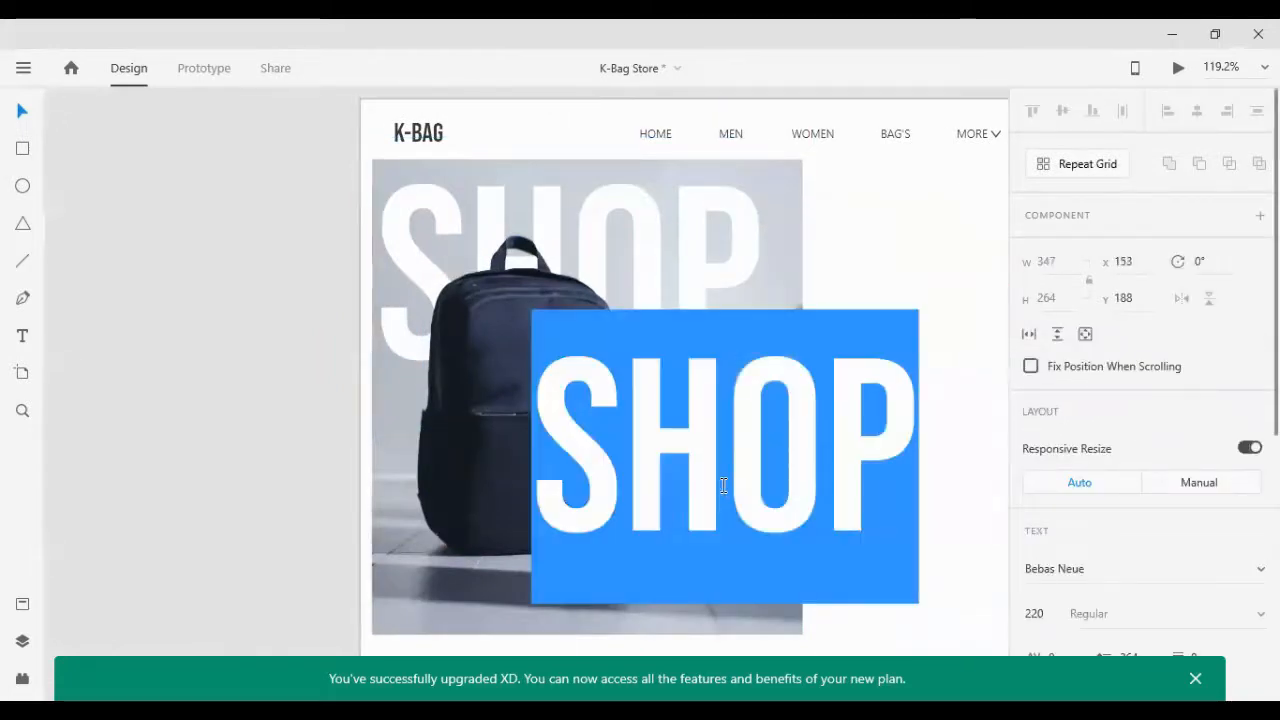
pyautogui.write('B')
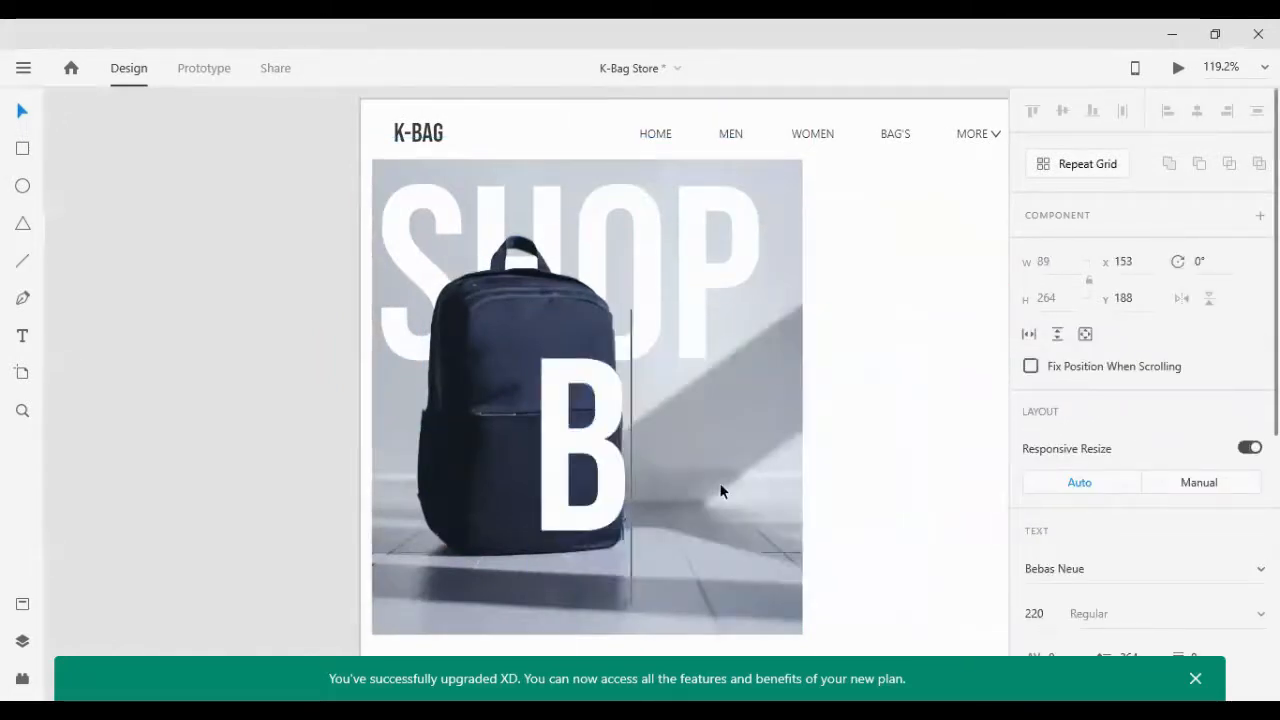
pyautogui.write('AG')
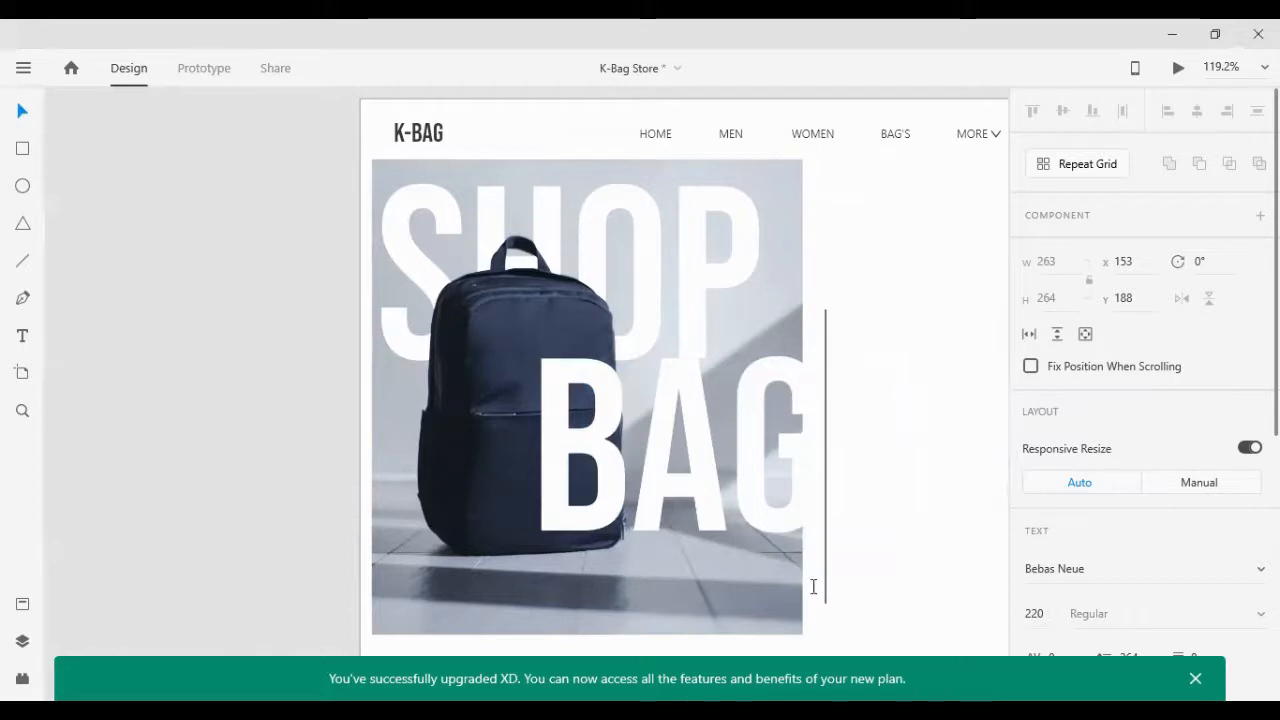
pyautogui.write('S')
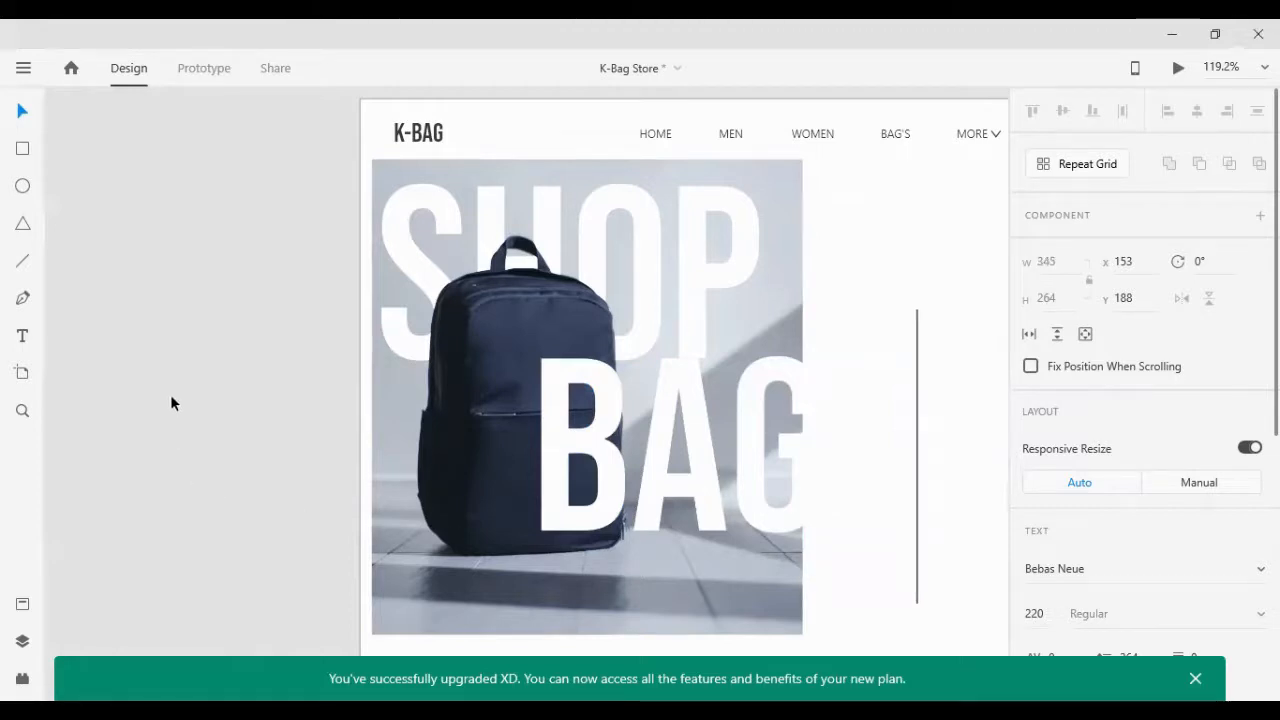
pyautogui.press('Escape')
pyautogui.moveTo(744, 520); pyautogui.dragTo(731, 620)
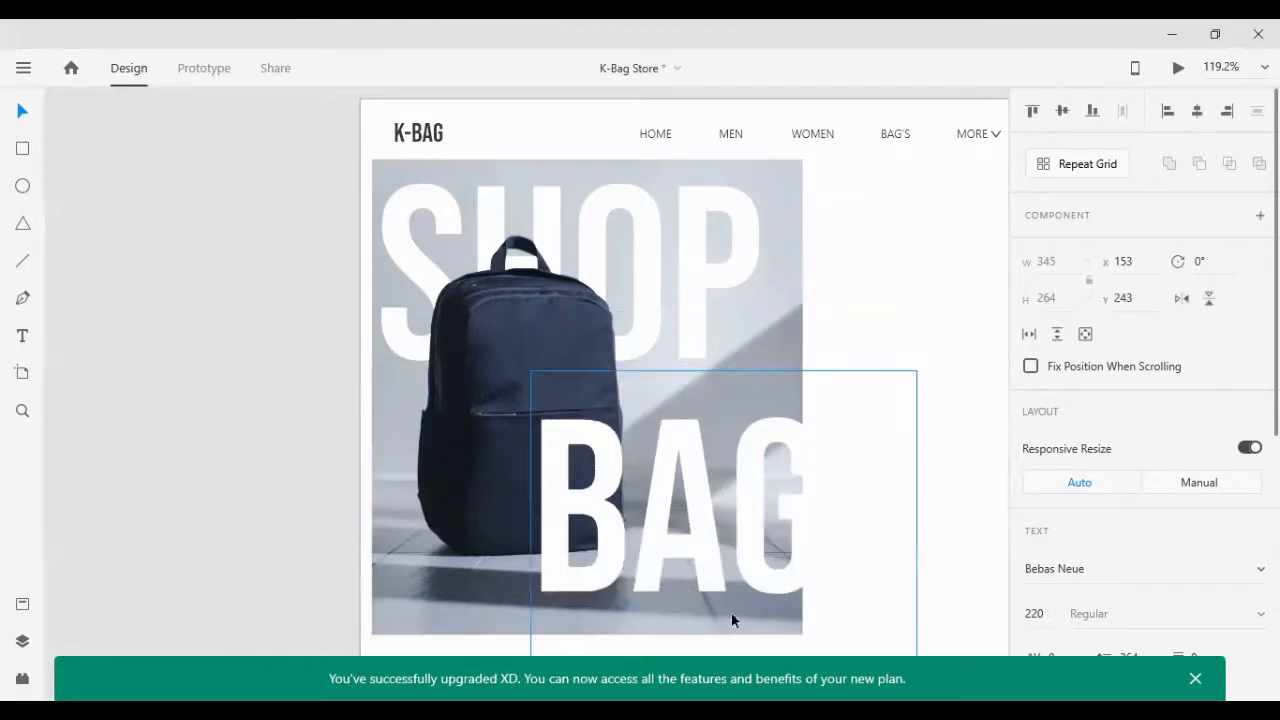
# Step: Reduce the BAGS text's font size to 85
pyautogui.scroll(-2, 731, 620)
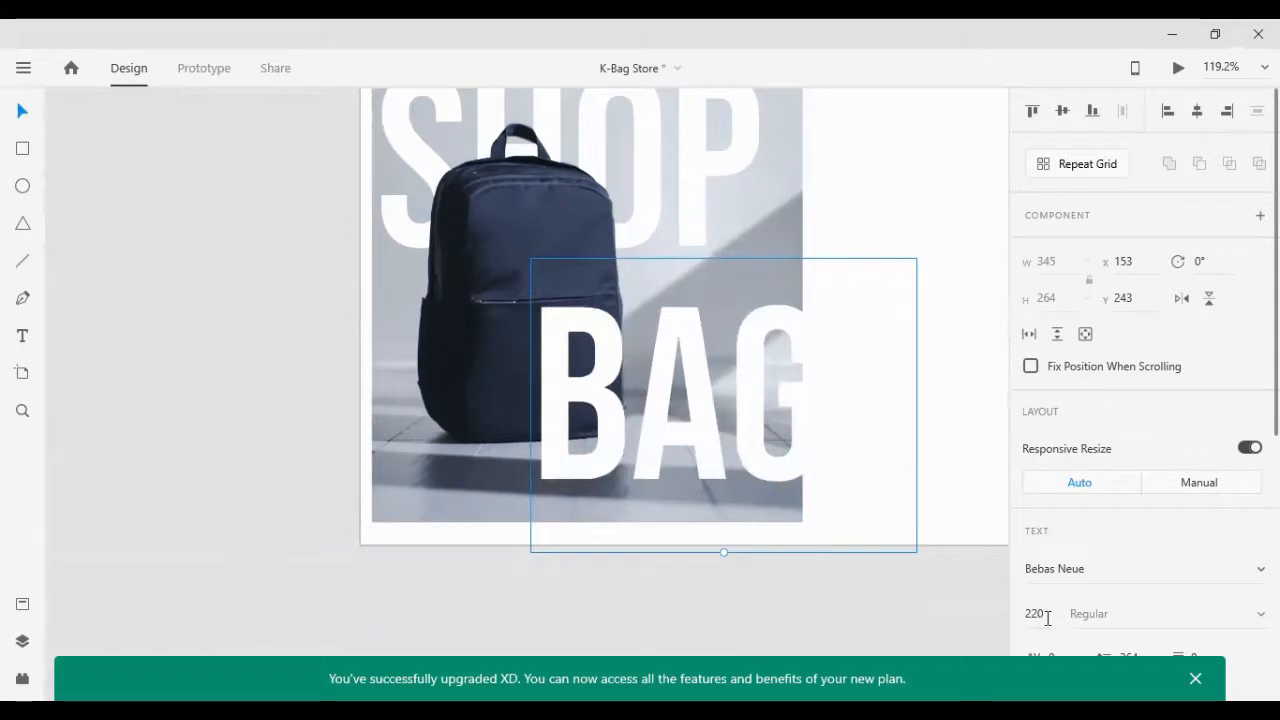
pyautogui.press('Down')
pyautogui.press('Down')
pyautogui.press('Down')
pyautogui.press('Down')
pyautogui.press('Down')
pyautogui.press('Down')
pyautogui.press('Down')
pyautogui.press('Down')
pyautogui.press('Down')
pyautogui.press('Down')
pyautogui.press('Down')
pyautogui.press('Down')
pyautogui.press('Down')
pyautogui.press('Down')
pyautogui.press('Down')
pyautogui.press('Down')
pyautogui.press('Down')
pyautogui.press('Down')
pyautogui.press('Down')
pyautogui.press('Down')
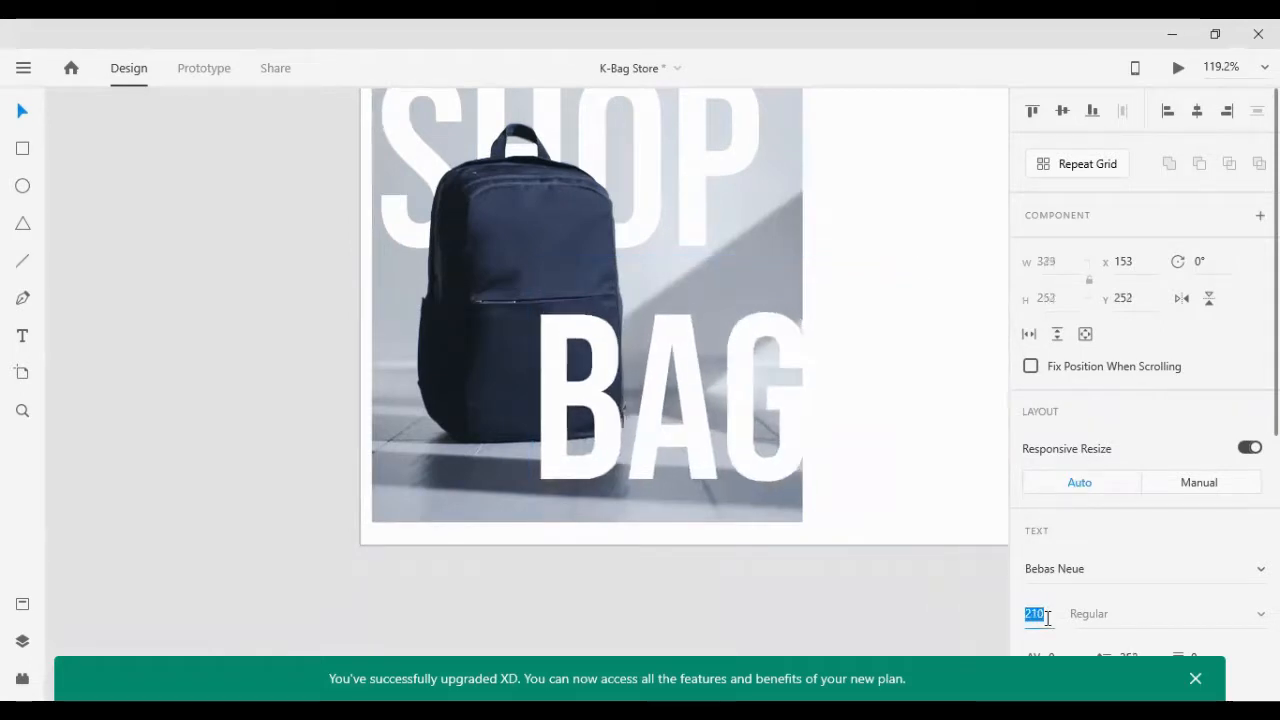
pyautogui.hotkey('shift', 'Down')
pyautogui.hotkey('shift', 'Down')
pyautogui.hotkey('shift', 'Down')
pyautogui.hotkey('shift', 'Down')
pyautogui.hotkey('shift', 'Down')
pyautogui.hotkey('shift', 'Down')
pyautogui.hotkey('shift', 'Down')
pyautogui.hotkey('shift', 'Down')
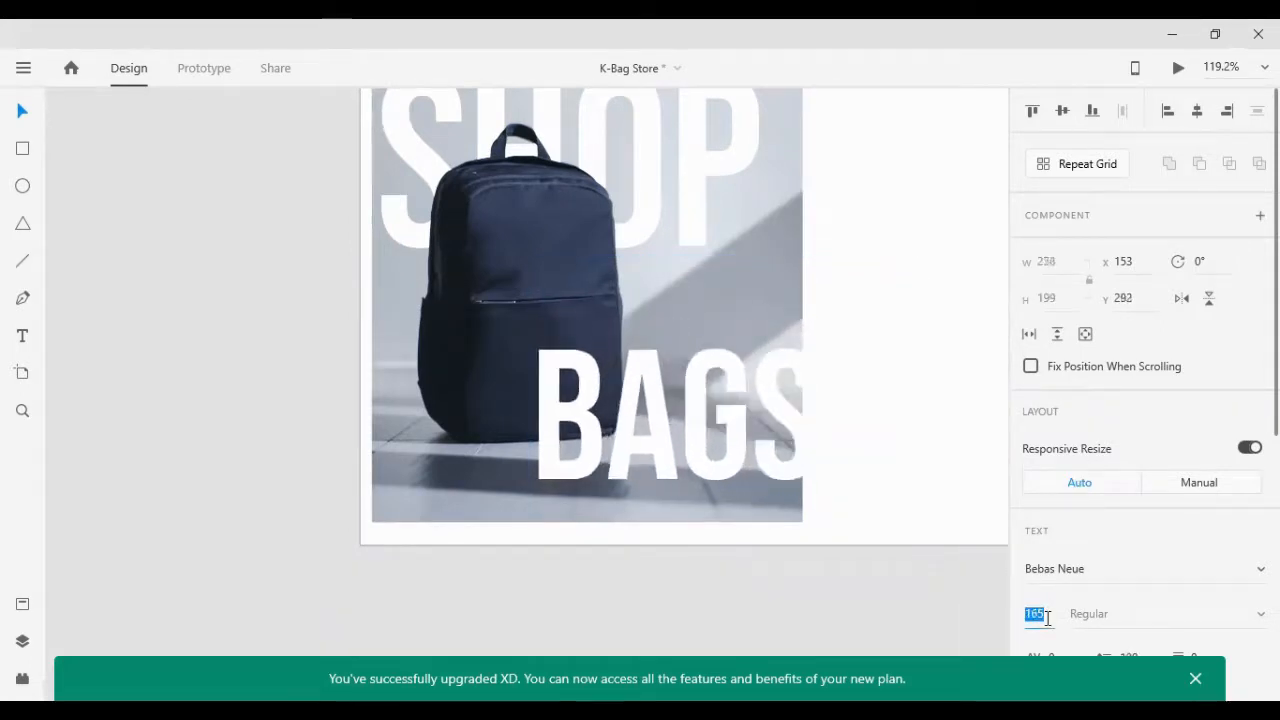
pyautogui.hotkey('shift', 'Down')
pyautogui.hotkey('shift', 'Down')
pyautogui.hotkey('shift', 'Down')
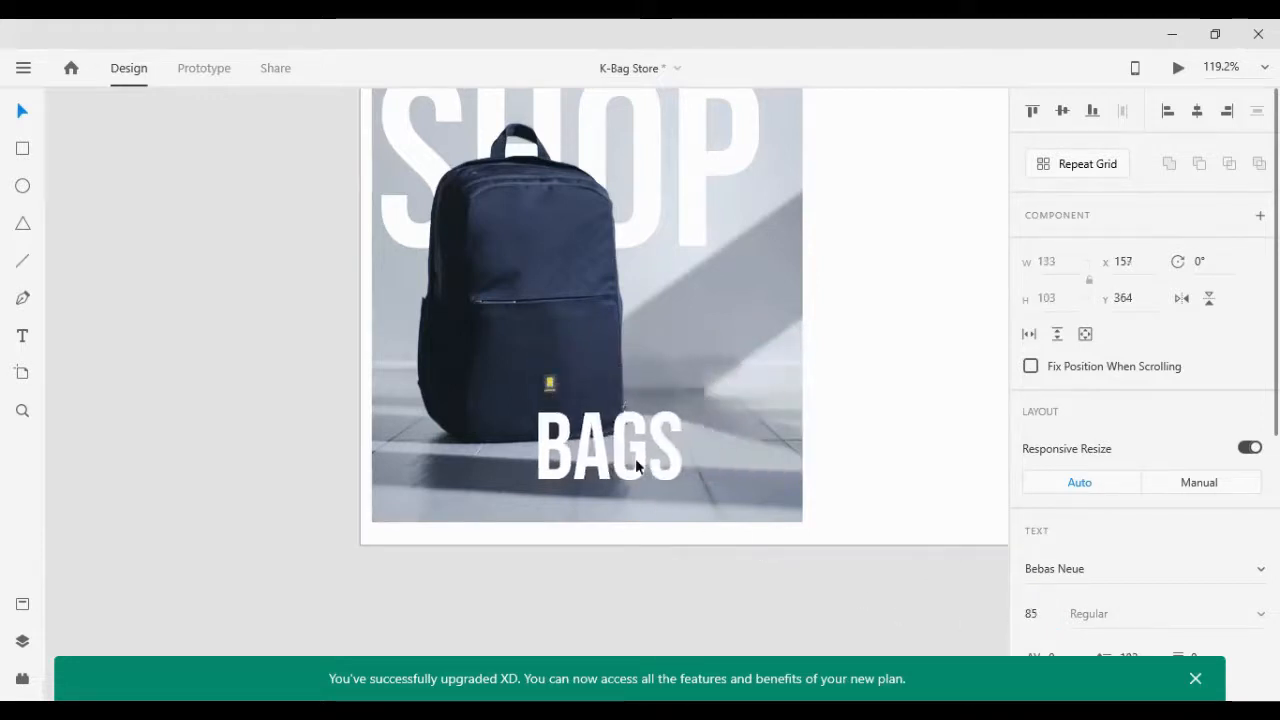
# Step: Move the BAGS text beside the backpack, beneath the SHOP lettering, at about X 236, Y 250
pyautogui.moveTo(614, 452); pyautogui.dragTo(722, 358)
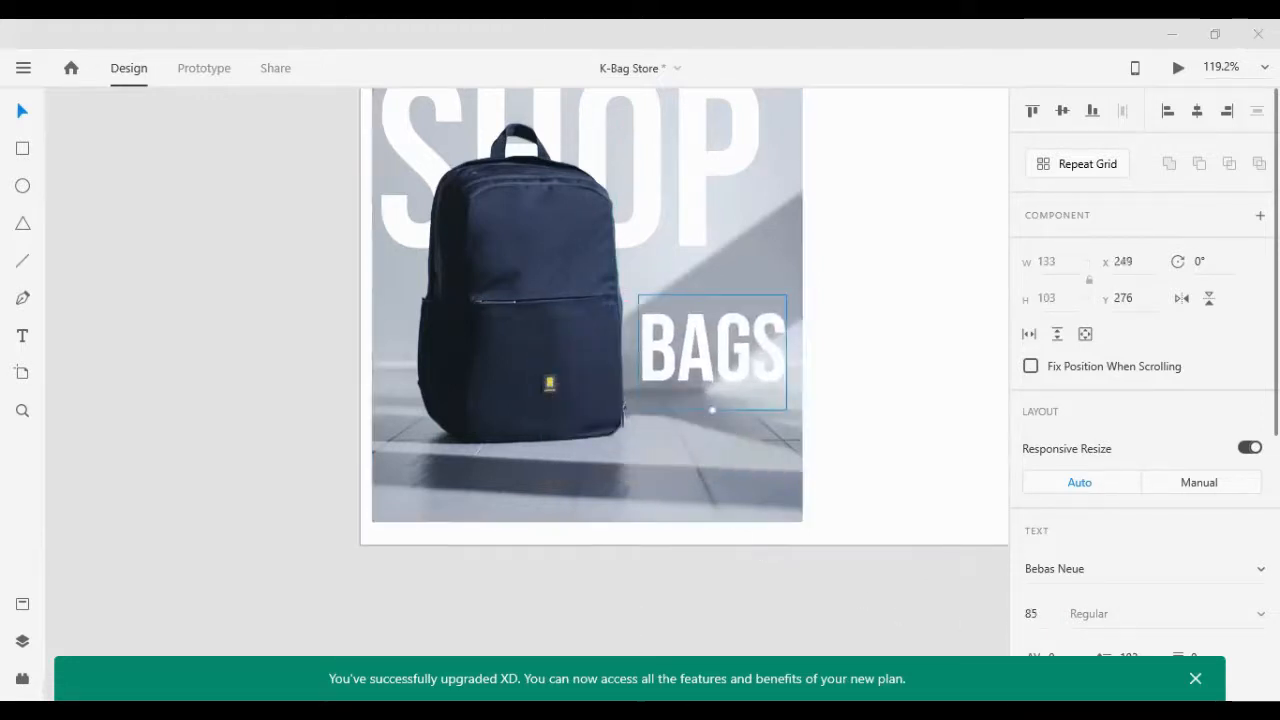
pyautogui.scroll(3, 800, 468)
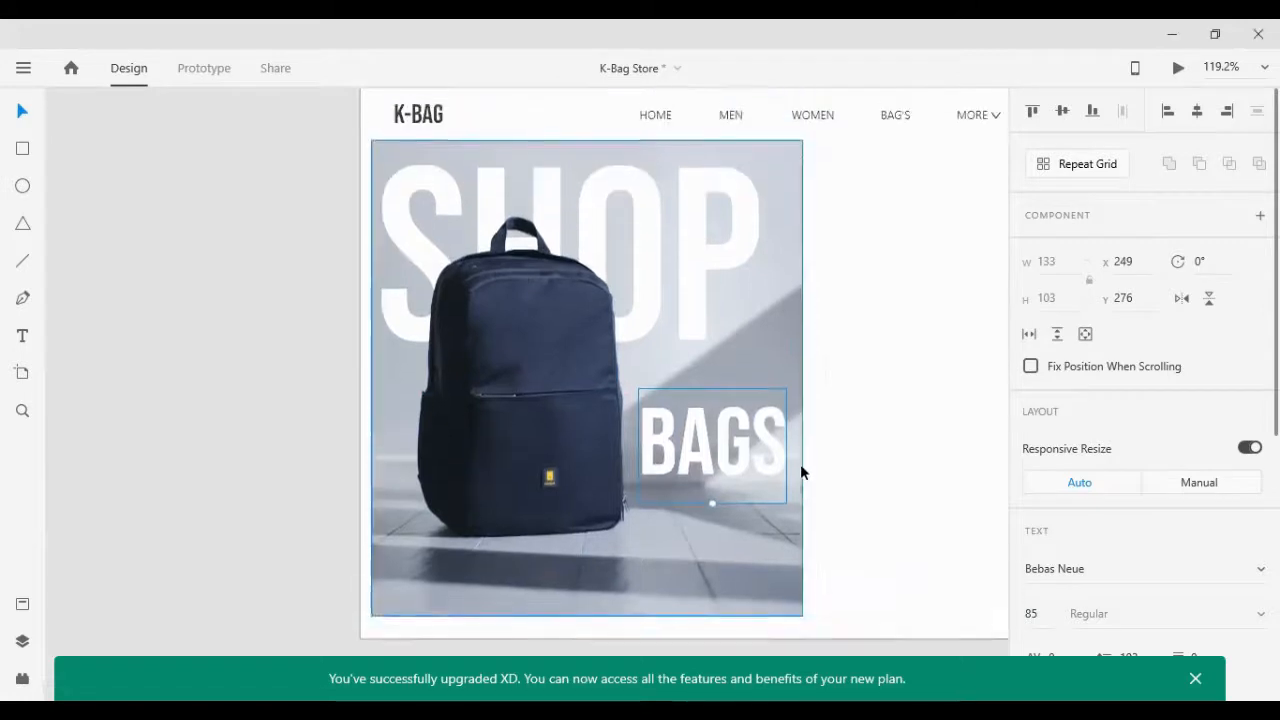
pyautogui.moveTo(734, 466); pyautogui.dragTo(719, 436)
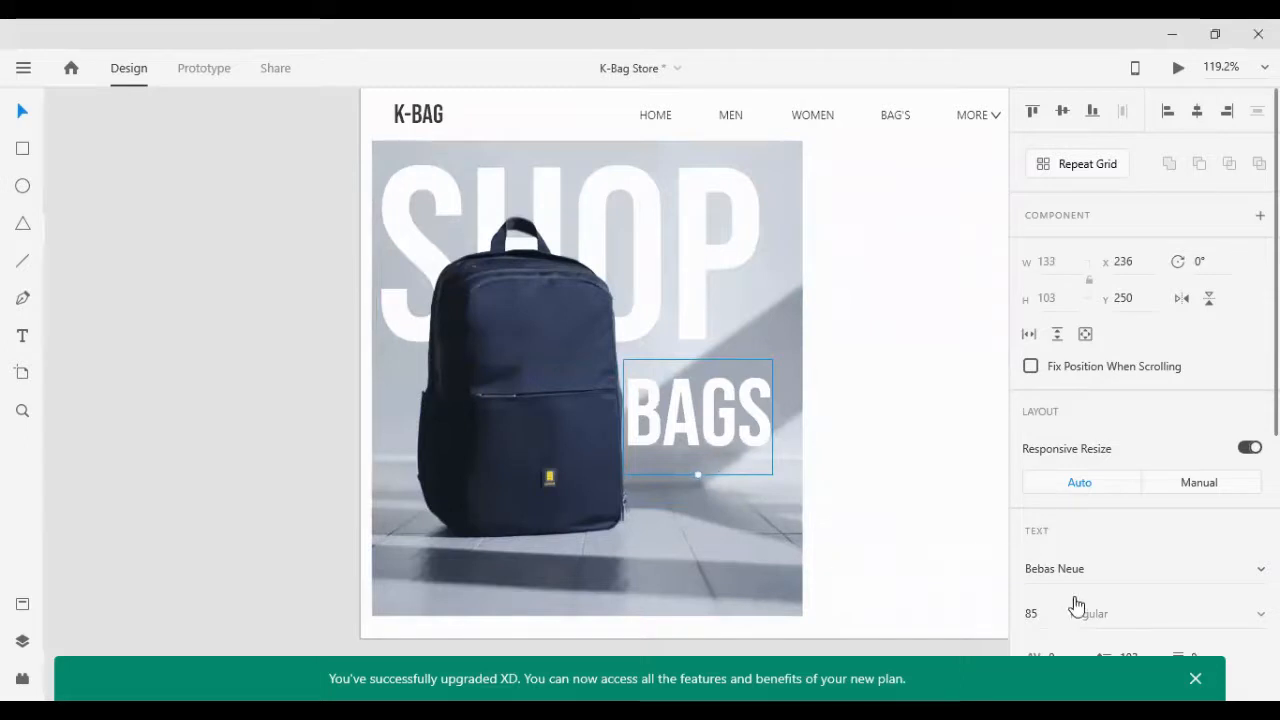
# Step: Reduce the BAGS text's font size to 70
pyautogui.press('Down')
pyautogui.press('Down')
pyautogui.press('Down')
pyautogui.press('Down')
pyautogui.press('Down')
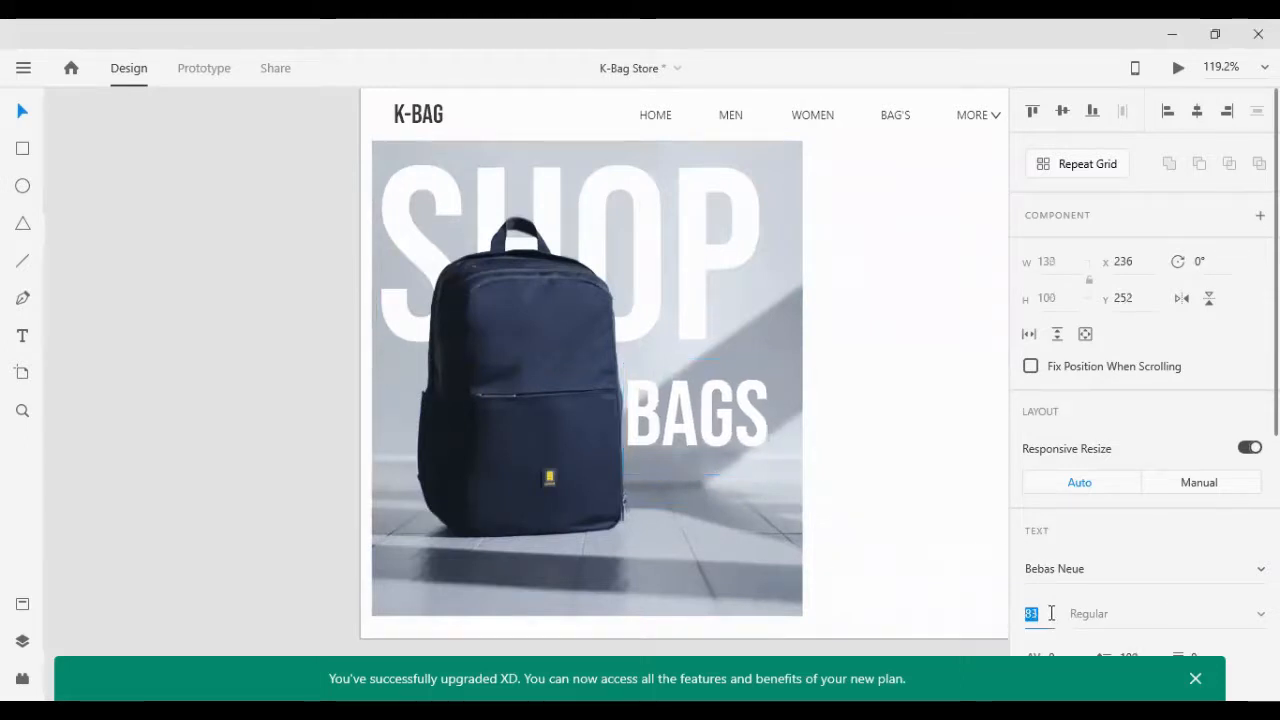
pyautogui.press('Down')
pyautogui.press('Down')
pyautogui.press('Down')
pyautogui.press('Down')
pyautogui.press('Down')
pyautogui.press('Down')
pyautogui.press('Down')
pyautogui.press('Down')
pyautogui.press('Down')
pyautogui.press('Down')
pyautogui.press('Down')
pyautogui.press('Down')
pyautogui.press('Down')
pyautogui.press('Down')
pyautogui.press('Down')
pyautogui.press('Down')
pyautogui.press('Down')
pyautogui.press('Down')
pyautogui.press('Down')
pyautogui.press('Down')
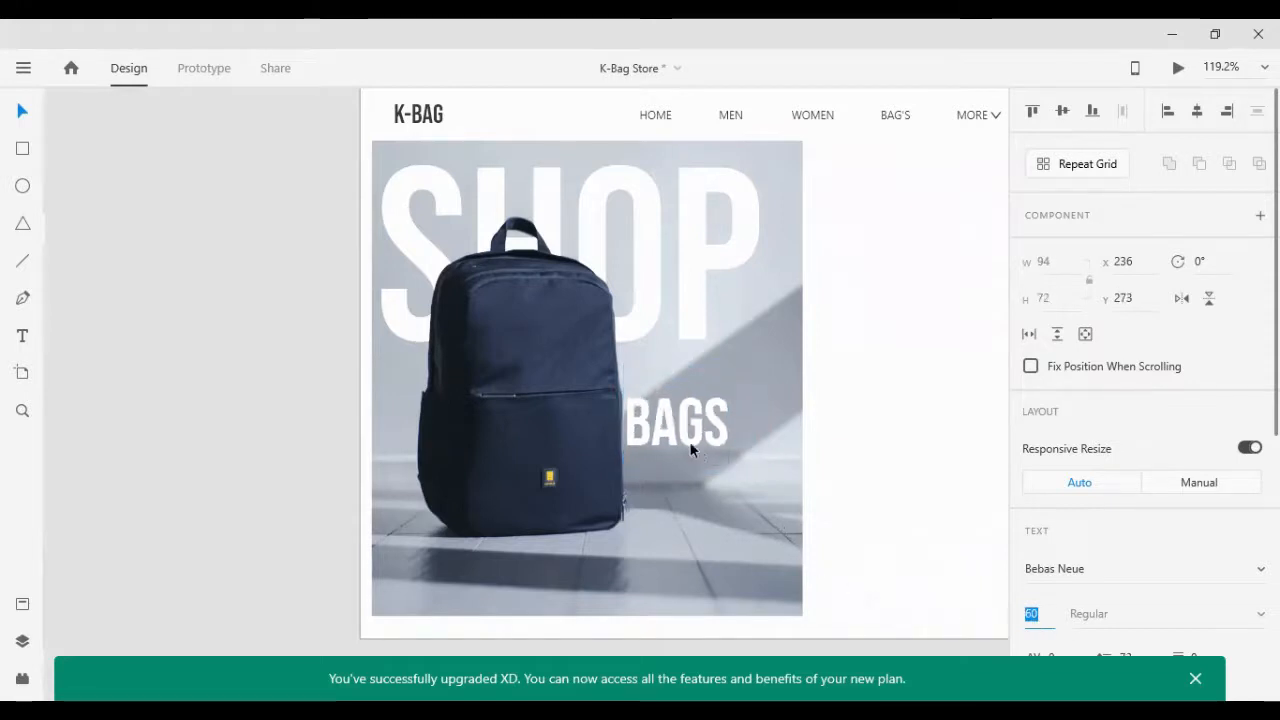
pyautogui.hotkey('shift', 'Up')
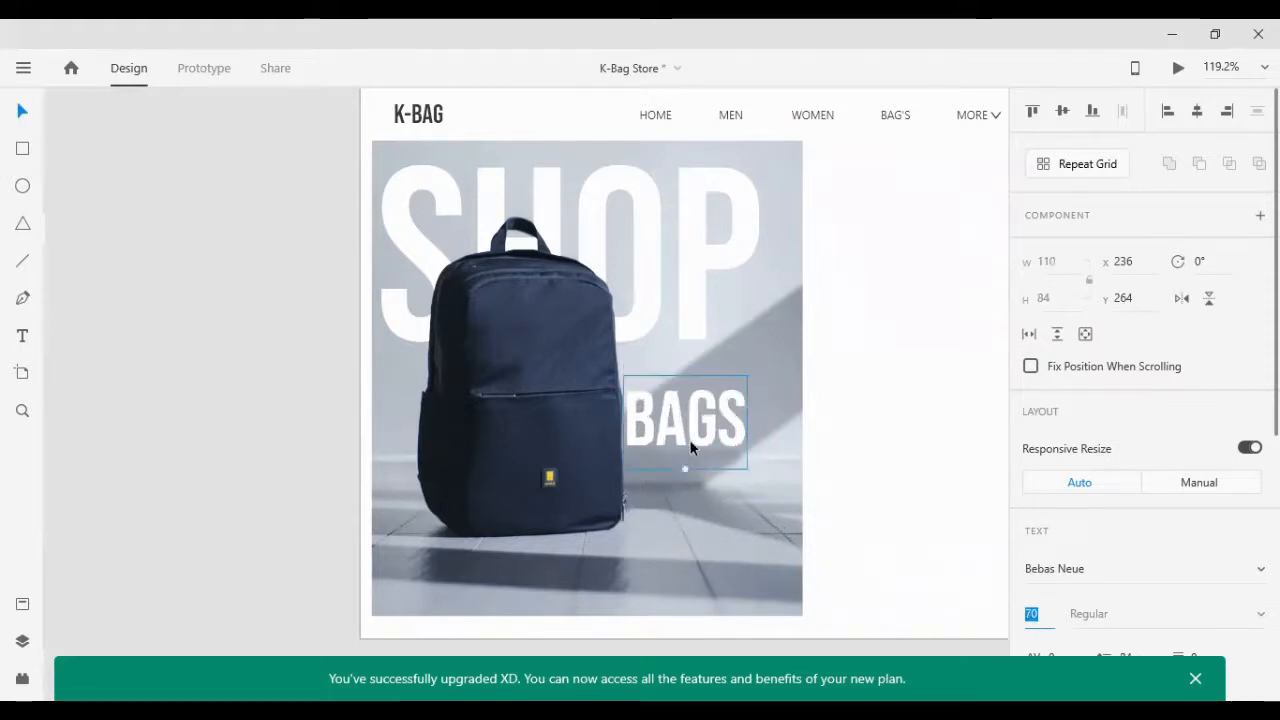
pyautogui.click(823, 514)
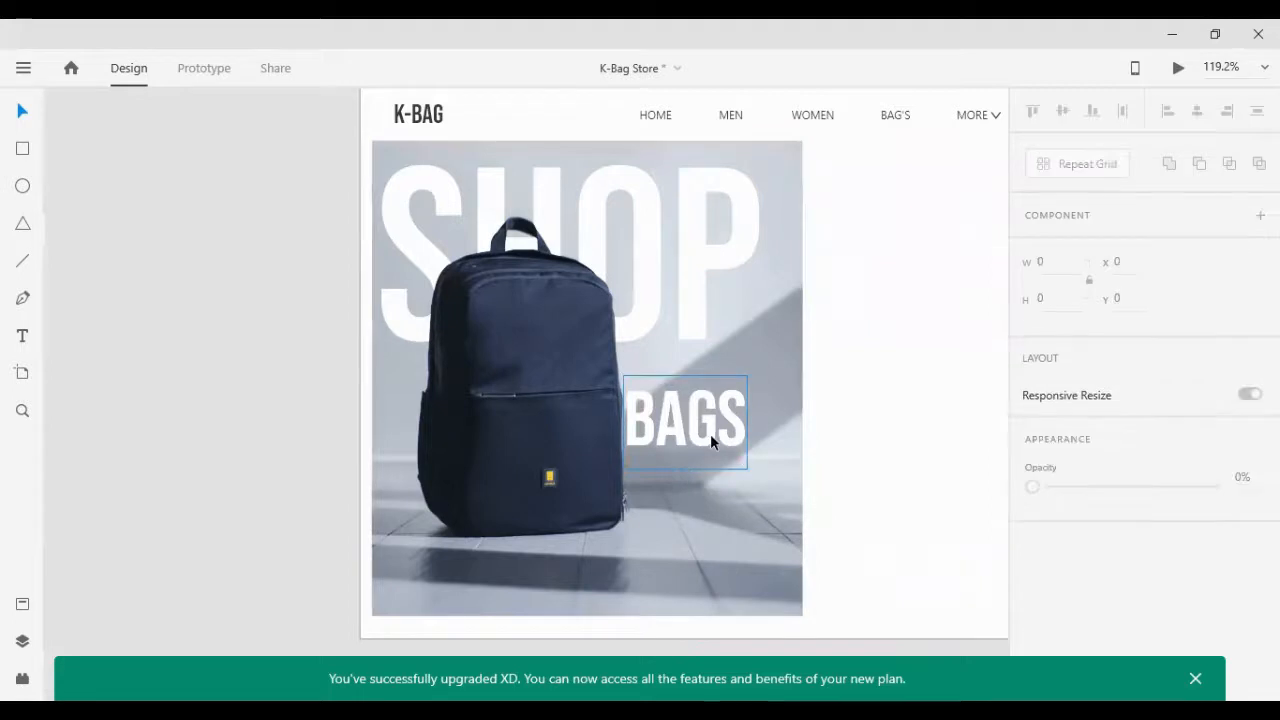
# Step: Nudge the BAGS text closer beneath the P of SHOP, to X 253, Y 234
pyautogui.click(710, 436)
pyautogui.press('Right')
pyautogui.press('Right')
pyautogui.press('Right')
pyautogui.press('Right')
pyautogui.press('Right')
pyautogui.press('Right')
pyautogui.press('Right')
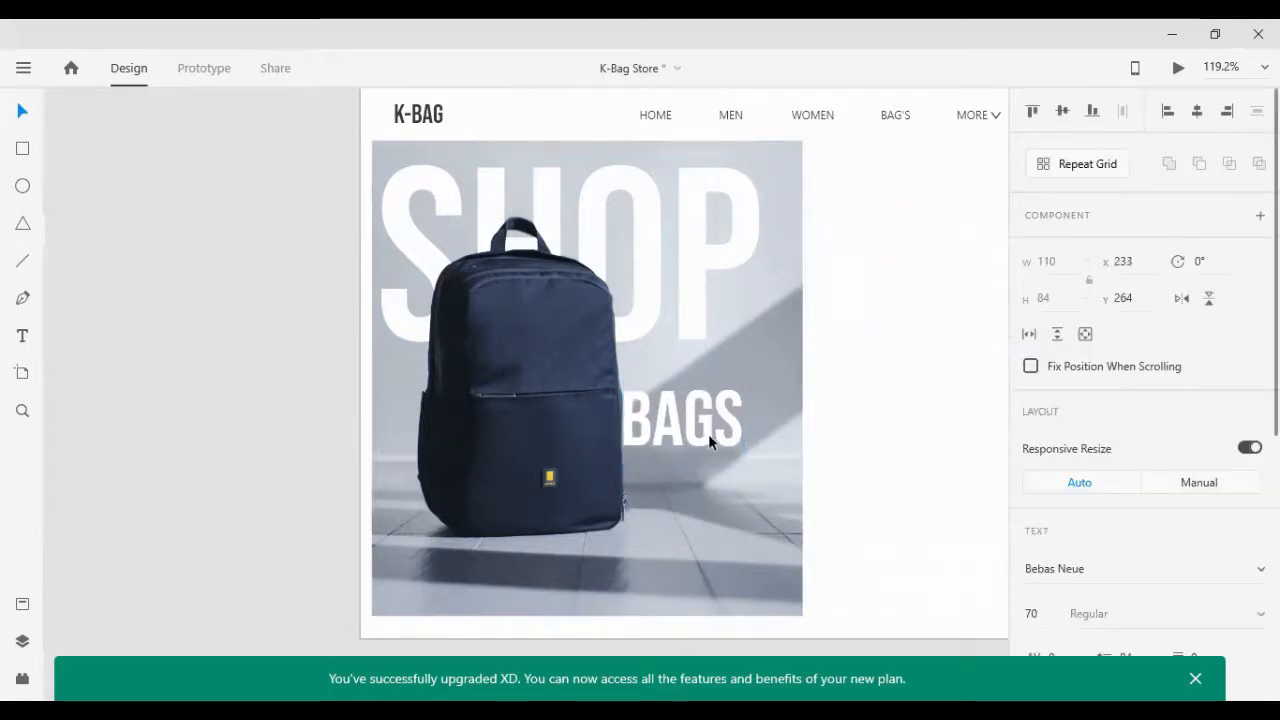
pyautogui.hotkey('shift', 'Right')
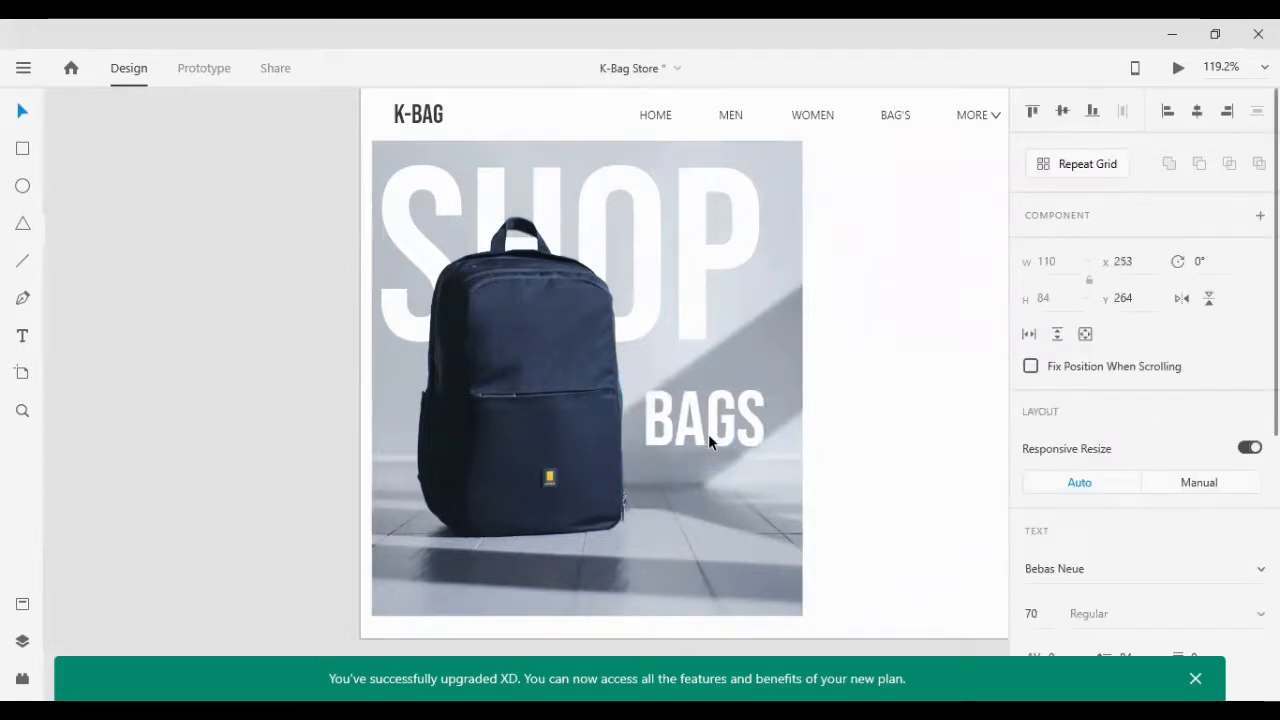
pyautogui.hotkey('shift', 'Up')
pyautogui.hotkey('shift', 'Up')
pyautogui.hotkey('shift', 'Up')
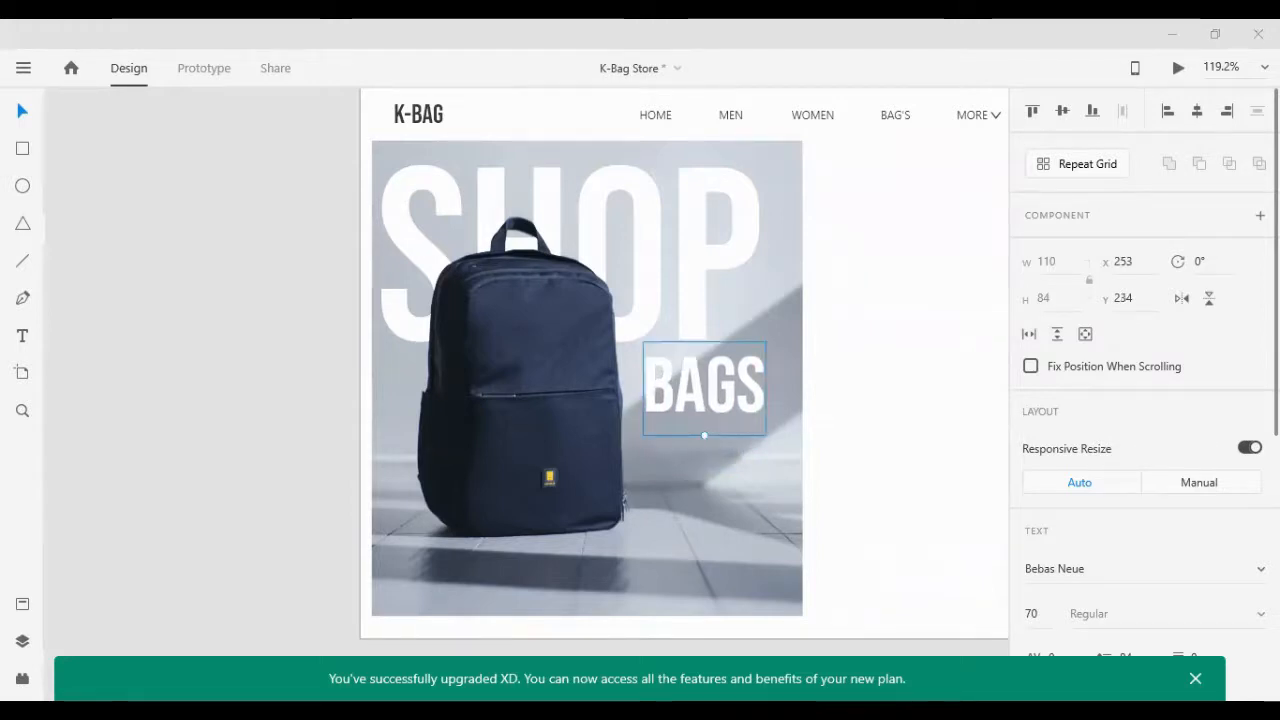
pyautogui.click(904, 547)
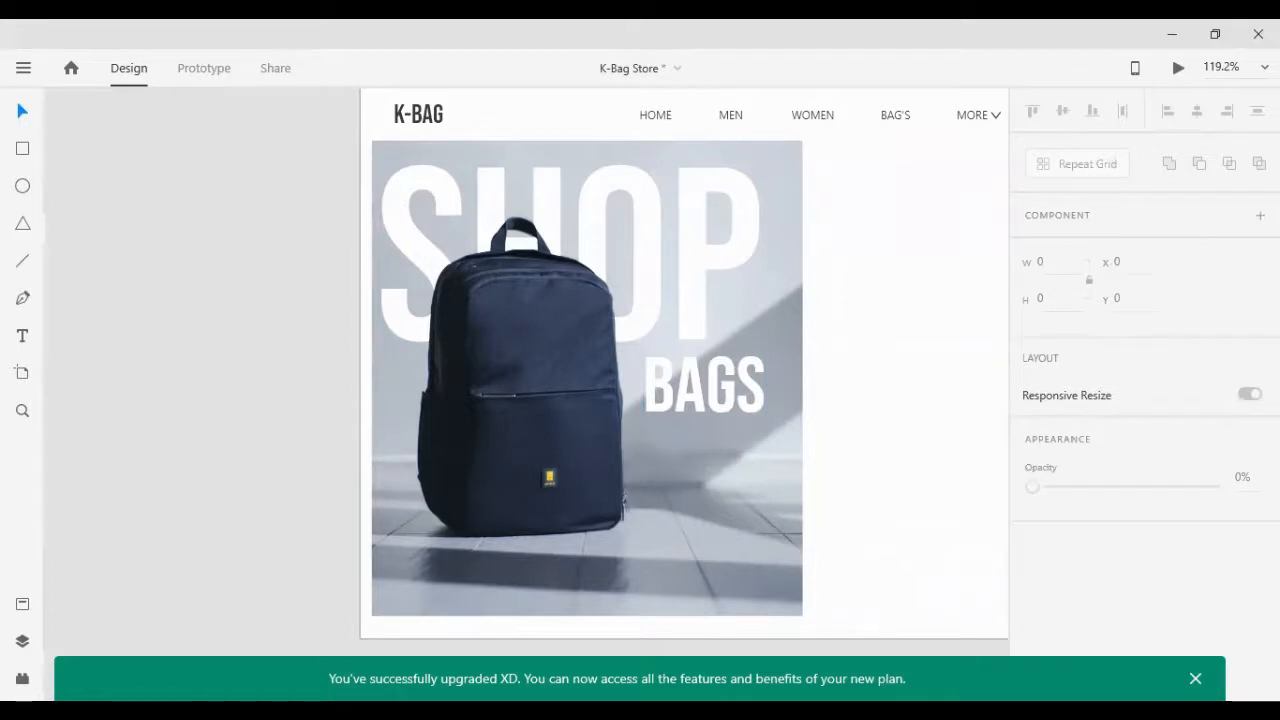
# Step: Draw a white rectangle about 143 × 58 in the photo's lower right corner, flush with its edges
pyautogui.scroll(-2, 906, 393)
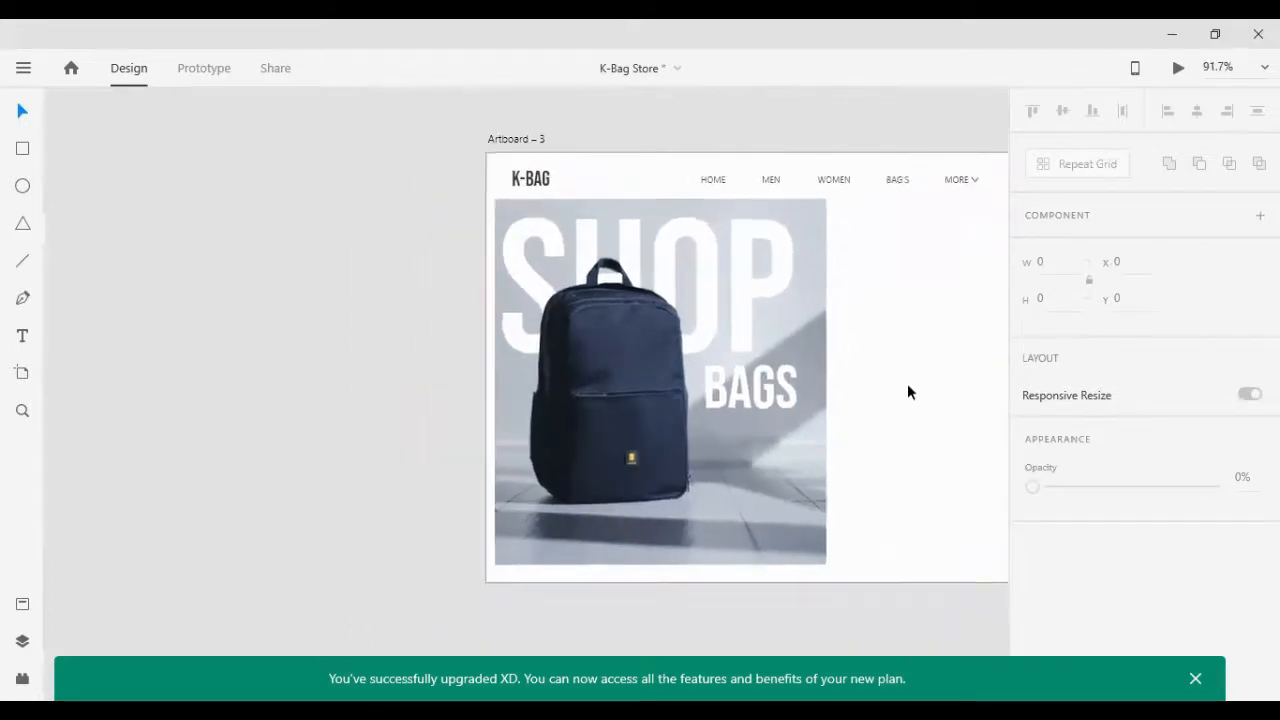
pyautogui.hscroll(3, 906, 390)
pyautogui.scroll(2, 871, 370)
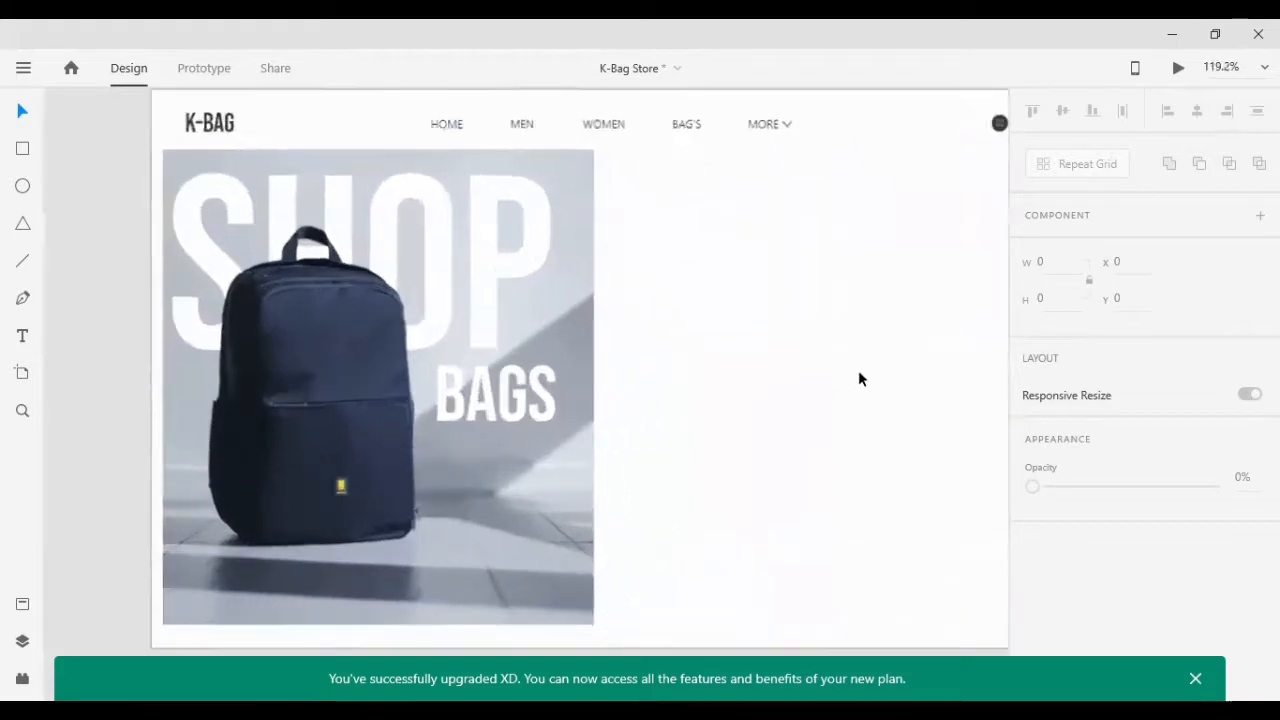
pyautogui.click(23, 152)
pyautogui.scroll(-1, 563, 567)
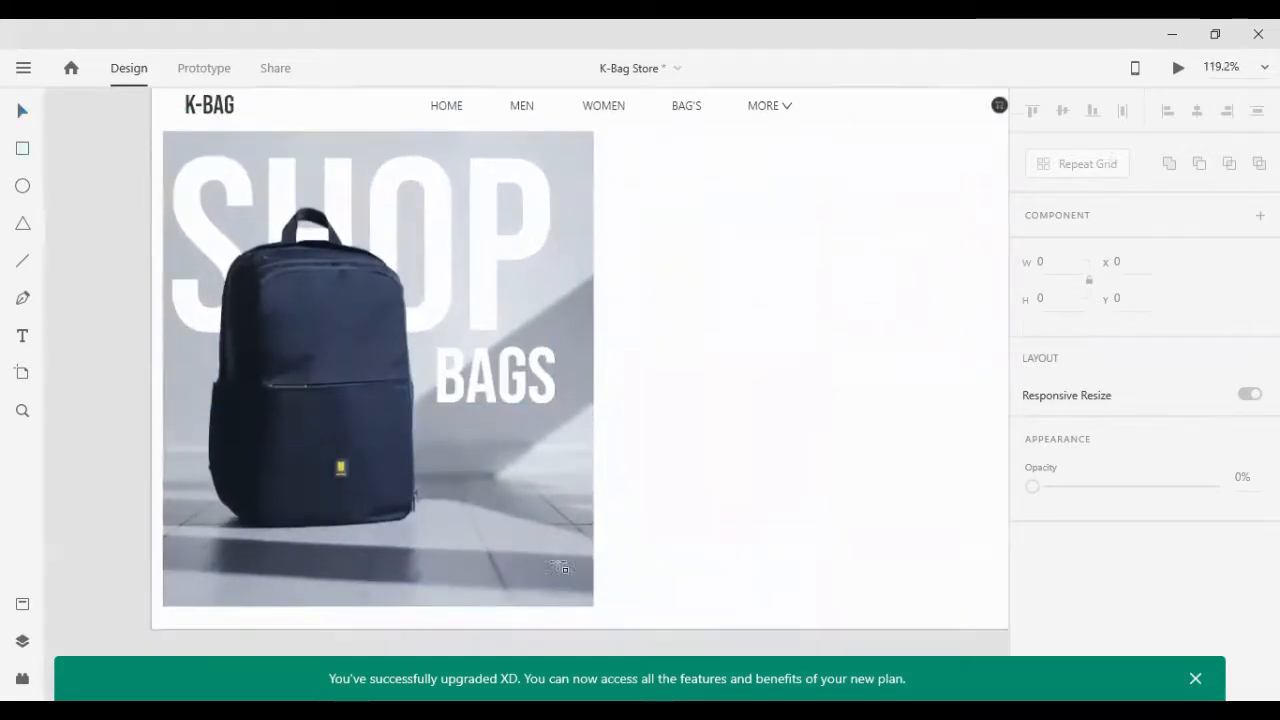
pyautogui.moveTo(436, 543); pyautogui.dragTo(596, 608)
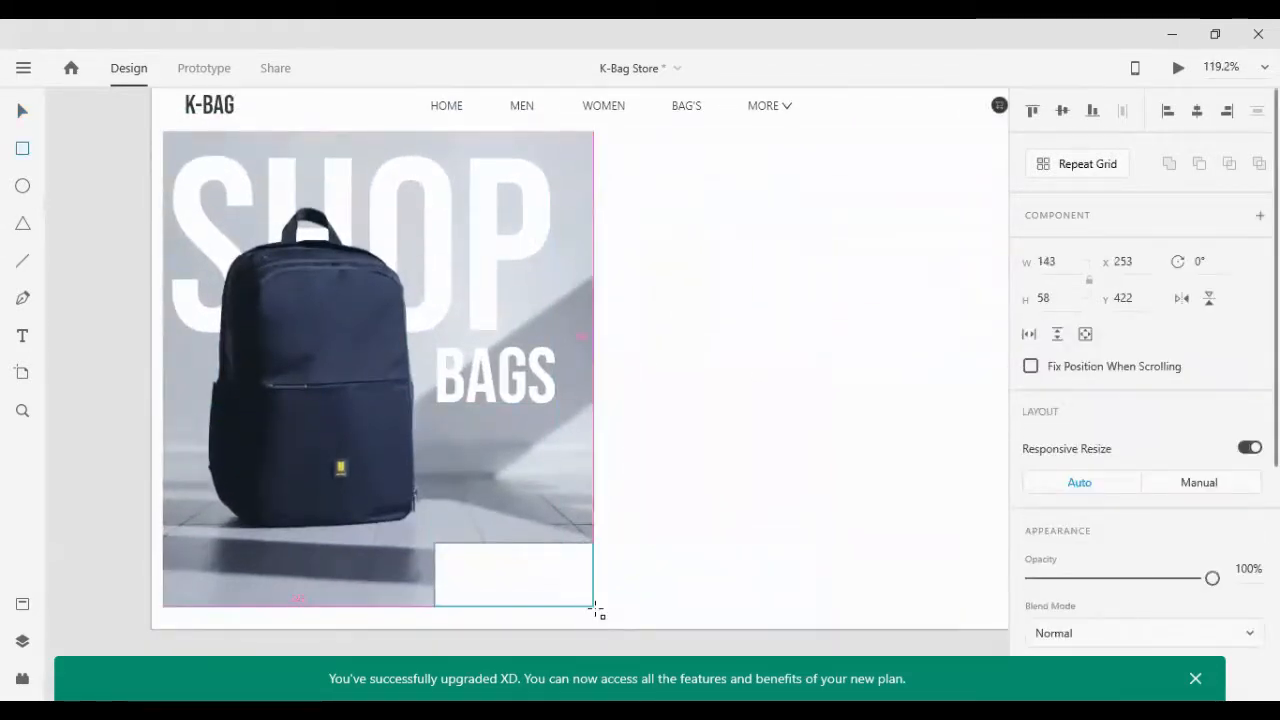
pyautogui.click(23, 108)
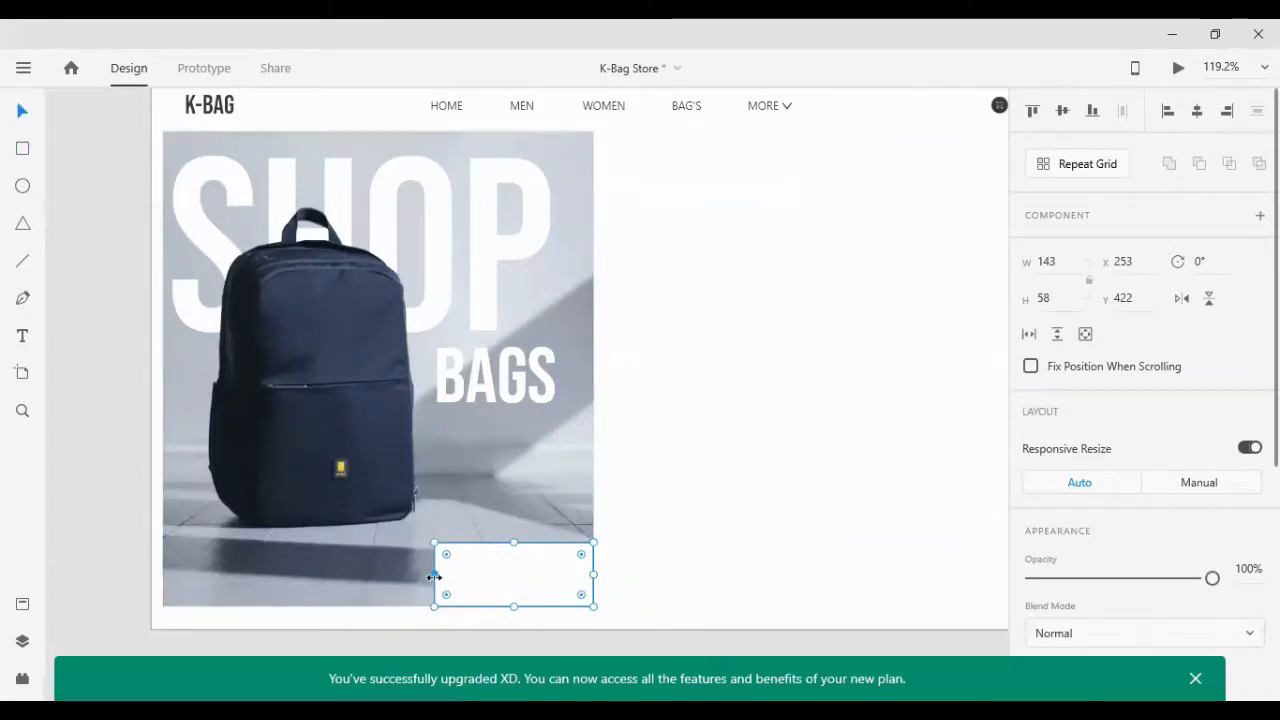
# Step: Resize the white rectangle to about 122 × 64, keeping it in the photo's lower right corner
pyautogui.moveTo(433, 577); pyautogui.dragTo(453, 576)
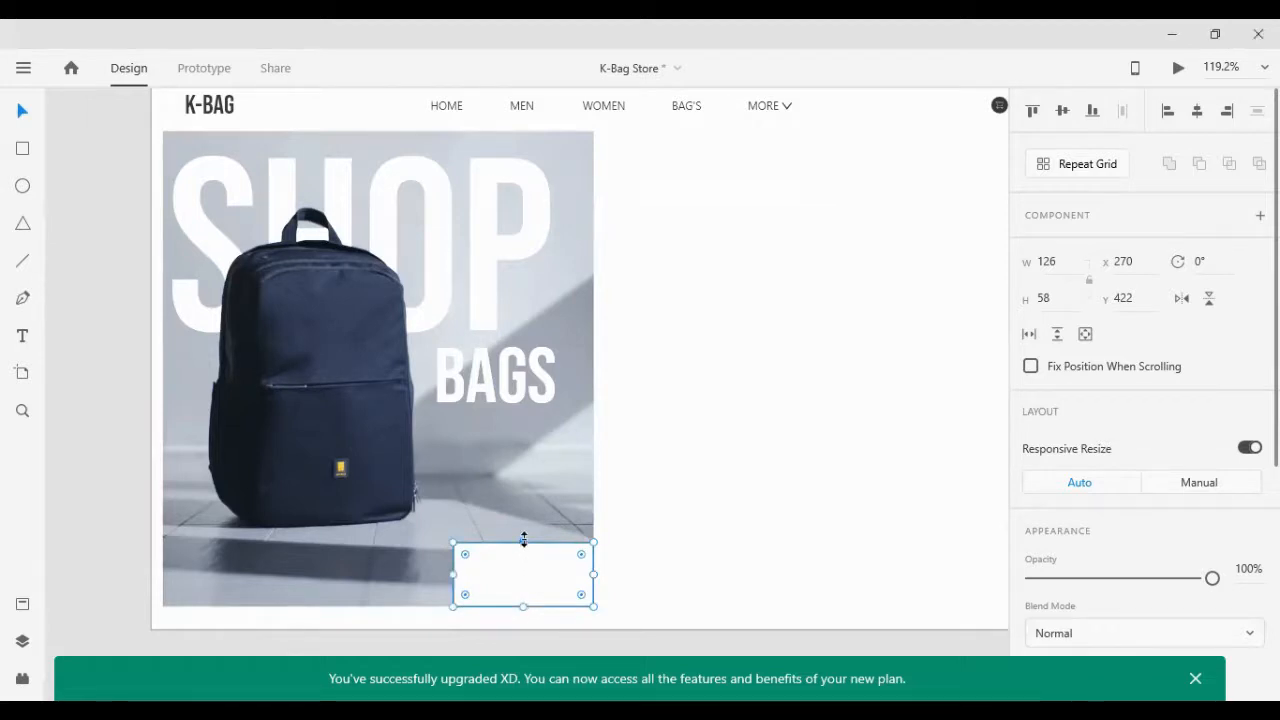
pyautogui.moveTo(524, 540); pyautogui.dragTo(523, 532)
pyautogui.moveTo(454, 574); pyautogui.dragTo(459, 574)
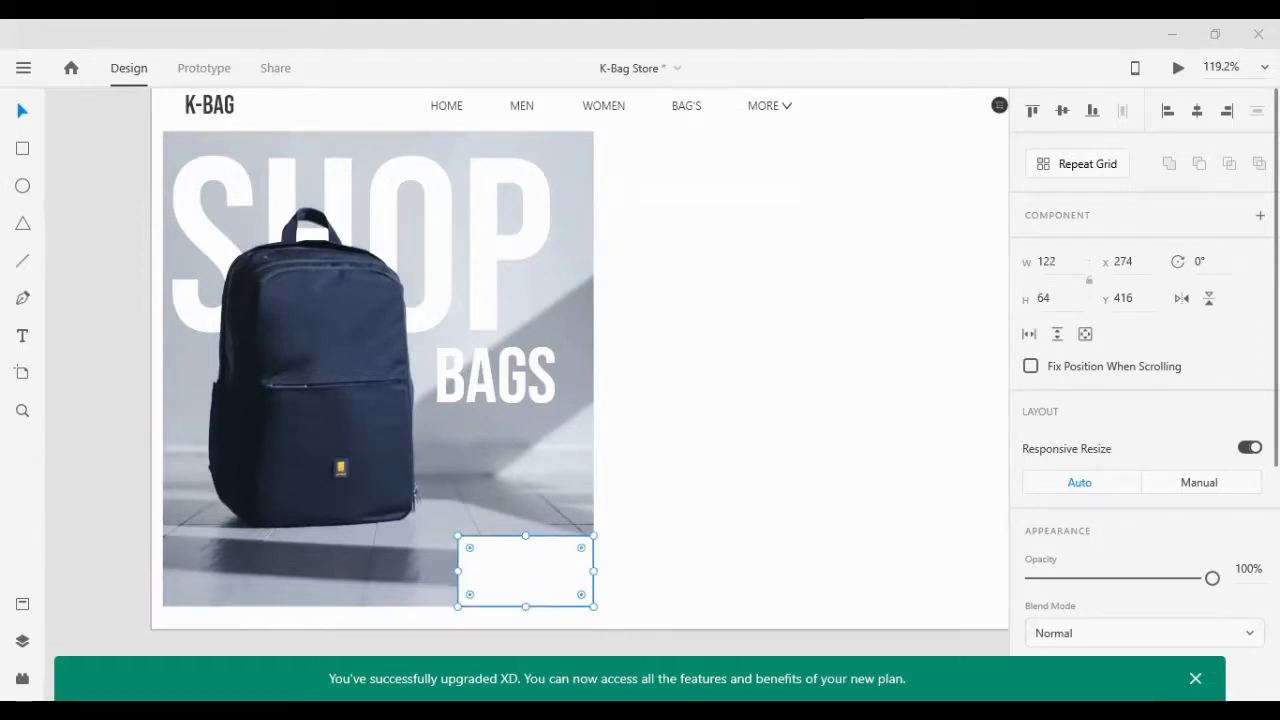
# Step: Ungroup the navigation links in the page header
pyautogui.scroll(2, 712, 209)
pyautogui.click(766, 143)
pyautogui.rightClick(766, 143)
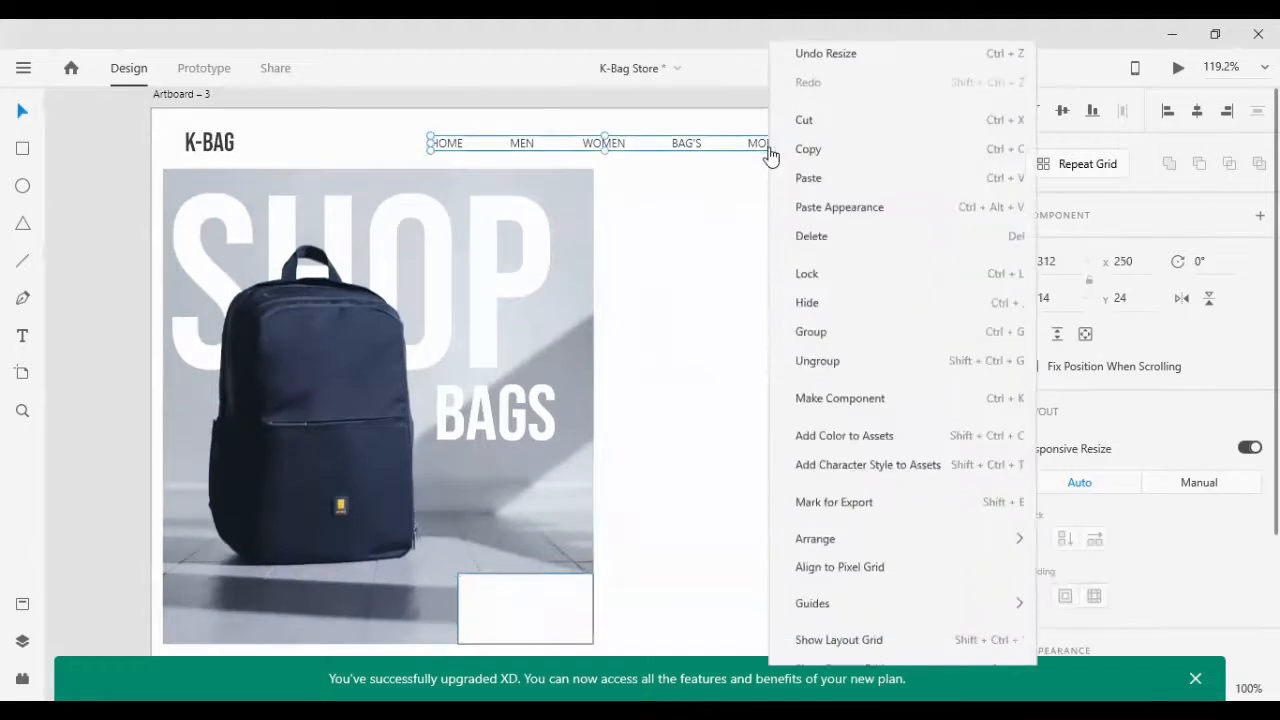
pyautogui.click(877, 358)
pyautogui.click(753, 152)
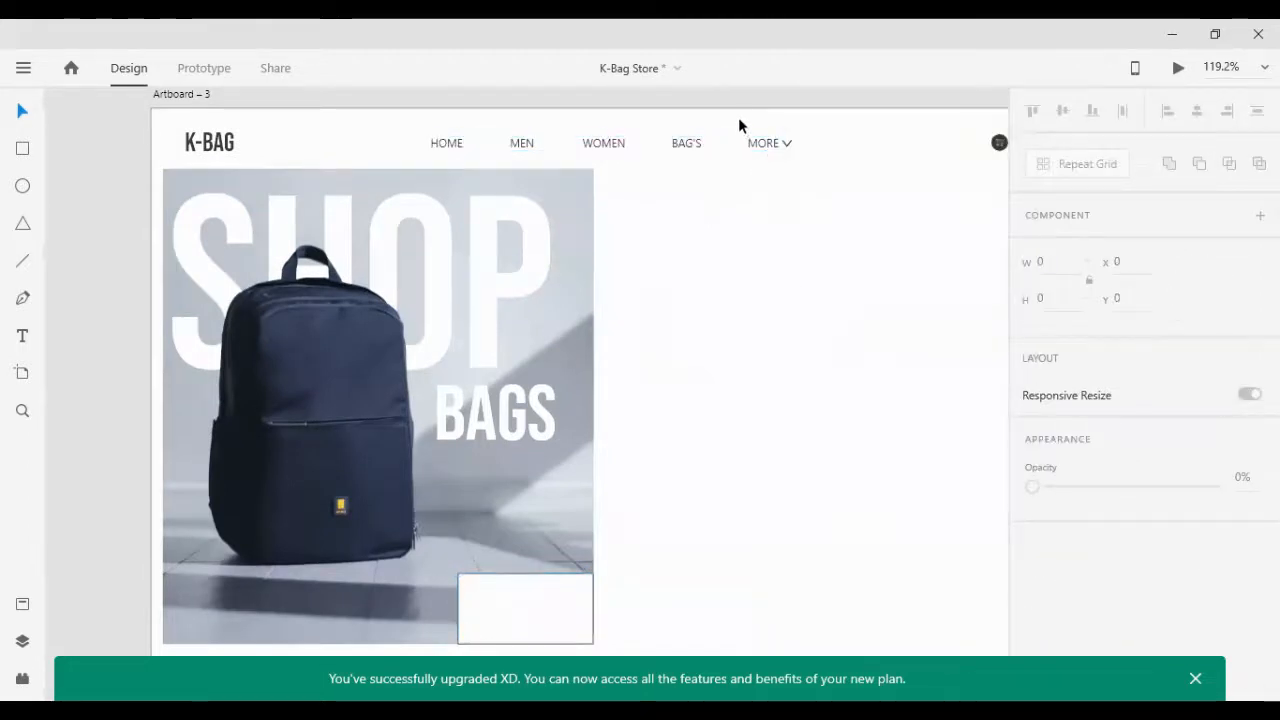
# Step: Group the header's MORE label with its arrow and duplicate the group
pyautogui.click(766, 143)
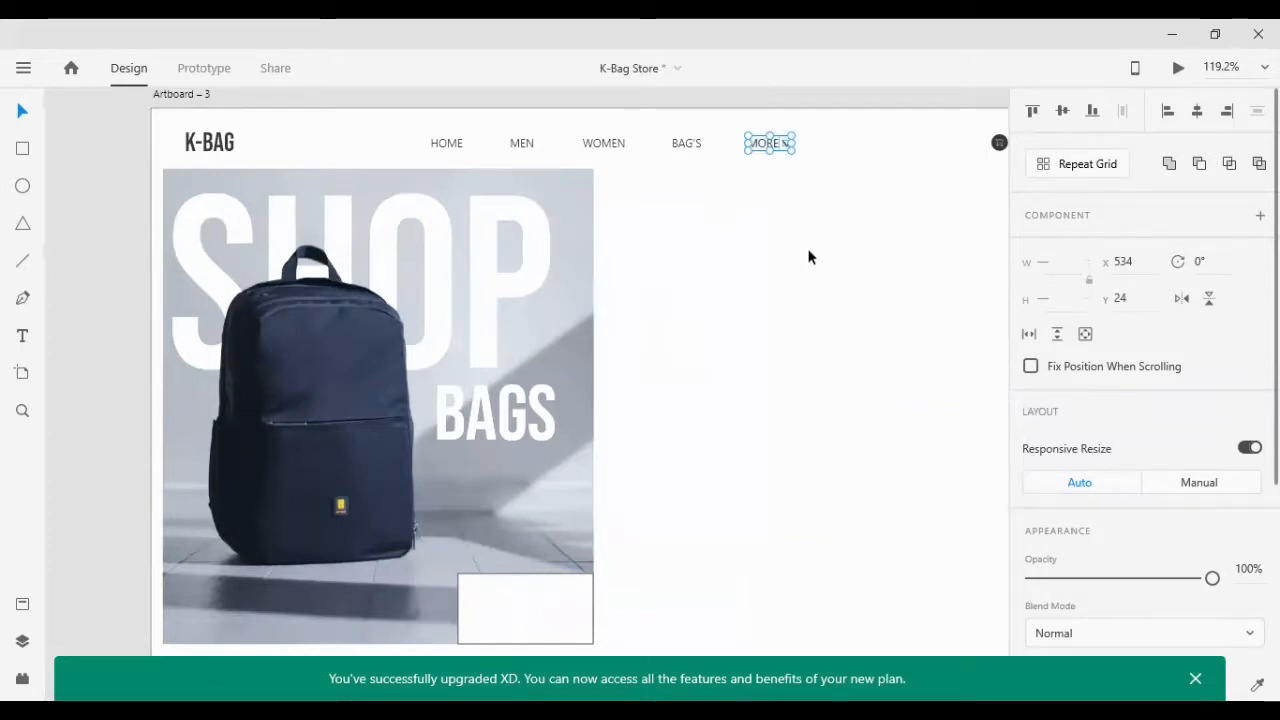
pyautogui.hotkey('ctrl', 'g')
pyautogui.hotkey('ctrl', 'd')
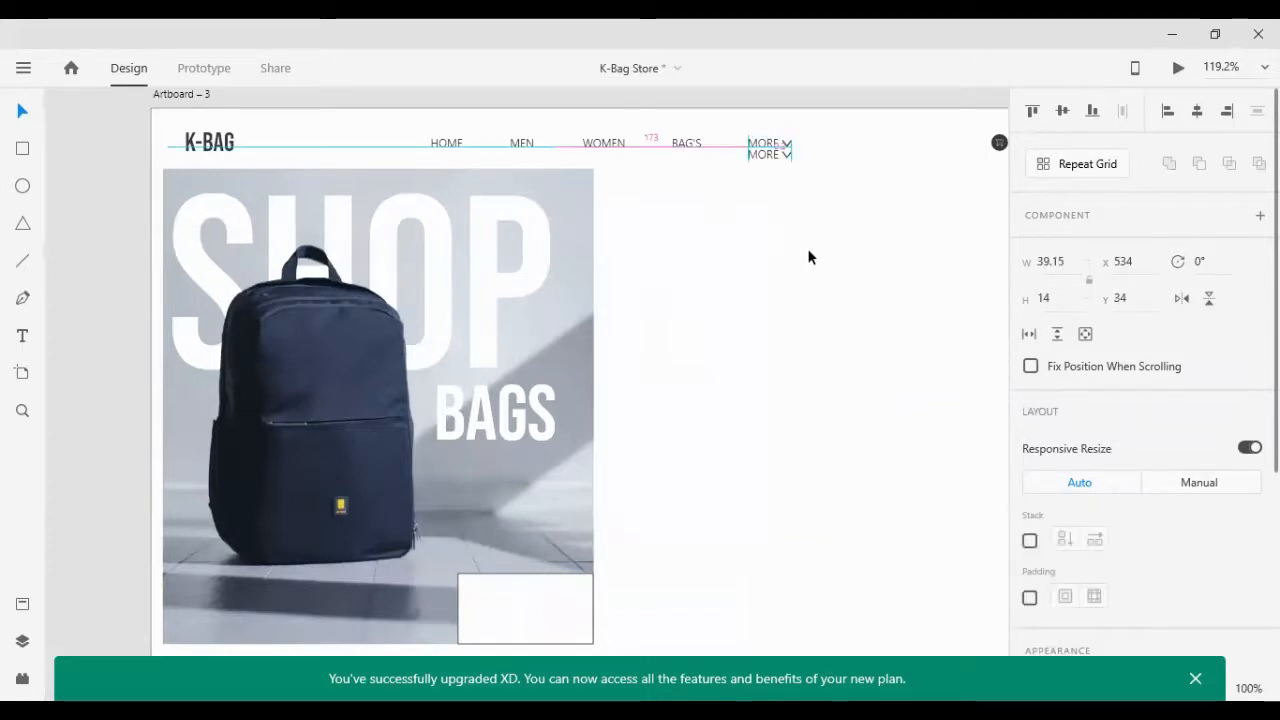
# Step: Move the duplicated MORE group into the white rectangle on the photo, to X 314, Y 454
pyautogui.hotkey('shift', 'Left')
pyautogui.hotkey('shift', 'Down')
pyautogui.hotkey('shift', 'Down')
pyautogui.hotkey('shift', 'Down')
pyautogui.hotkey('shift', 'Down')
pyautogui.hotkey('shift', 'Down')
pyautogui.hotkey('shift', 'Down')
pyautogui.hotkey('shift', 'Down')
pyautogui.hotkey('shift', 'Down')
pyautogui.hotkey('shift', 'Down')
pyautogui.hotkey('shift', 'Down')
pyautogui.hotkey('shift', 'Down')
pyautogui.hotkey('shift', 'Down')
pyautogui.hotkey('shift', 'Down')
pyautogui.hotkey('shift', 'Down')
pyautogui.hotkey('shift', 'Down')
pyautogui.hotkey('shift', 'Down')
pyautogui.hotkey('shift', 'Down')
pyautogui.hotkey('shift', 'Down')
pyautogui.hotkey('shift', 'Down')
pyautogui.hotkey('shift', 'Down')
pyautogui.hotkey('shift', 'Left')
pyautogui.hotkey('shift', 'Left')
pyautogui.hotkey('shift', 'Left')
pyautogui.hotkey('shift', 'Left')
pyautogui.hotkey('shift', 'Left')
pyautogui.hotkey('shift', 'Left')
pyautogui.hotkey('shift', 'Left')
pyautogui.hotkey('shift', 'Left')
pyautogui.hotkey('shift', 'Left')
pyautogui.hotkey('shift', 'Left')
pyautogui.hotkey('shift', 'Left')
pyautogui.hotkey('shift', 'Left')
pyautogui.hotkey('shift', 'Left')
pyautogui.hotkey('shift', 'Left')
pyautogui.hotkey('shift', 'Left')
pyautogui.hotkey('shift', 'Left')
pyautogui.hotkey('shift', 'Left')
pyautogui.hotkey('shift', 'Left')
pyautogui.hotkey('shift', 'Left')
pyautogui.hotkey('shift', 'Left')
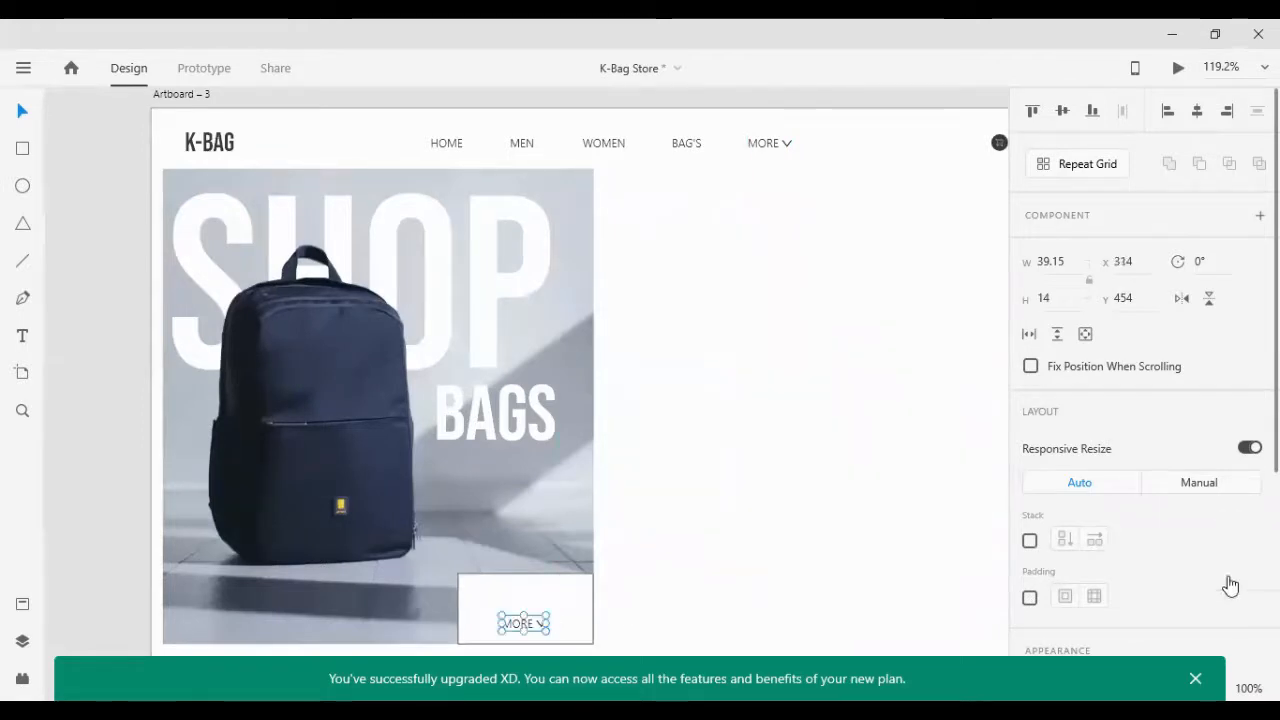
# Step: Shrink the white rectangle to about 109 × 47 and scale the MORE group inside it to a width of 56
pyautogui.click(565, 603)
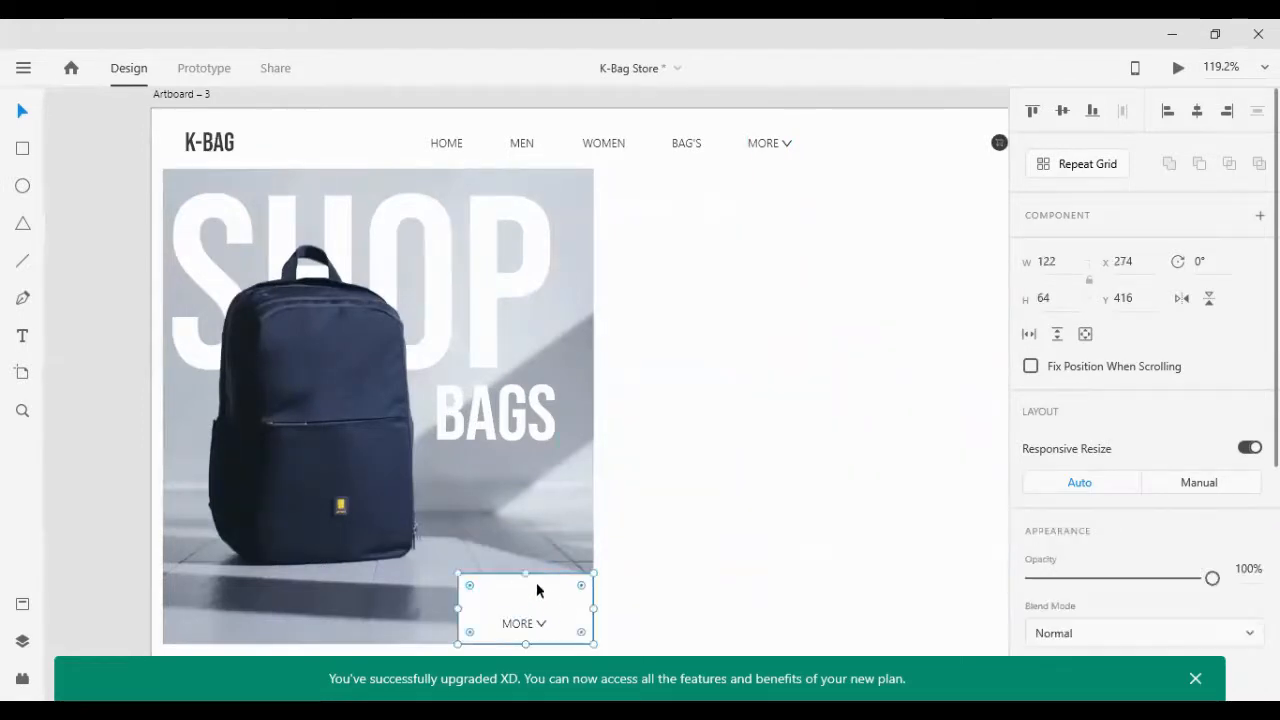
pyautogui.moveTo(522, 573); pyautogui.dragTo(521, 592)
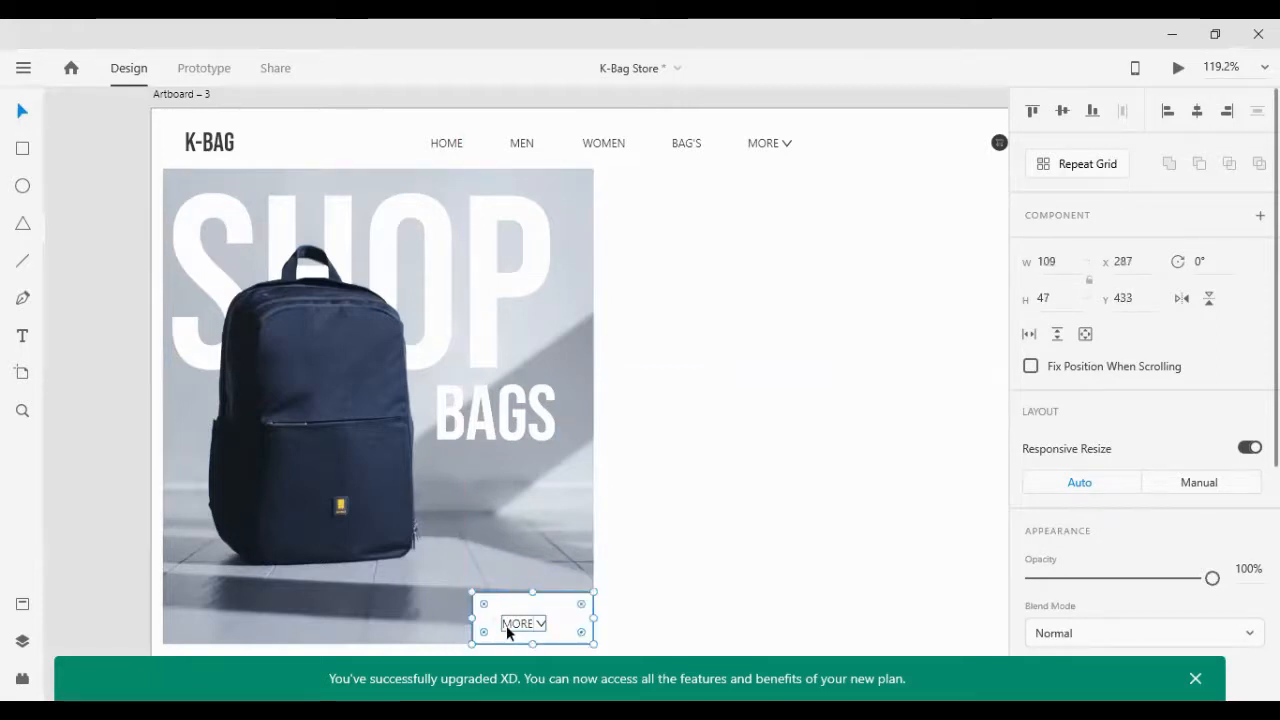
pyautogui.moveTo(507, 627); pyautogui.dragTo(567, 634)
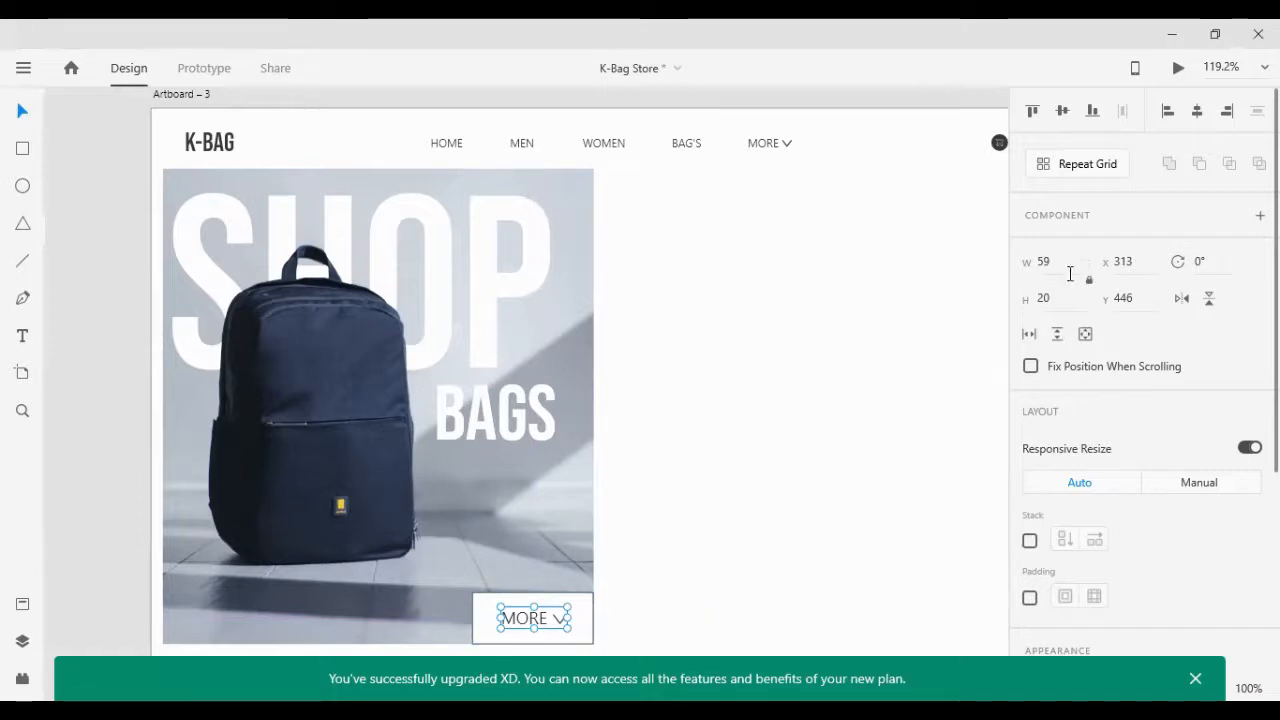
pyautogui.write('56')
pyautogui.press('Return')
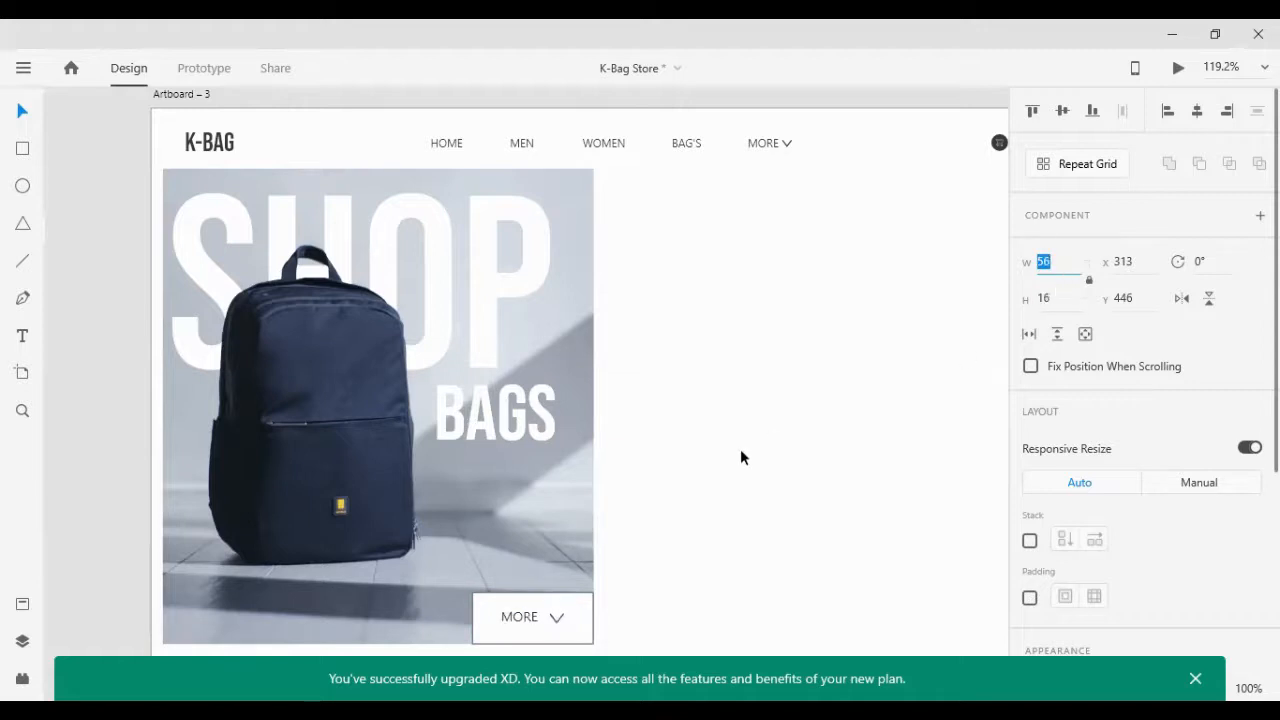
# Step: Ungroup the MORE label and arrow inside the white rectangle
pyautogui.scroll(1, 553, 627)
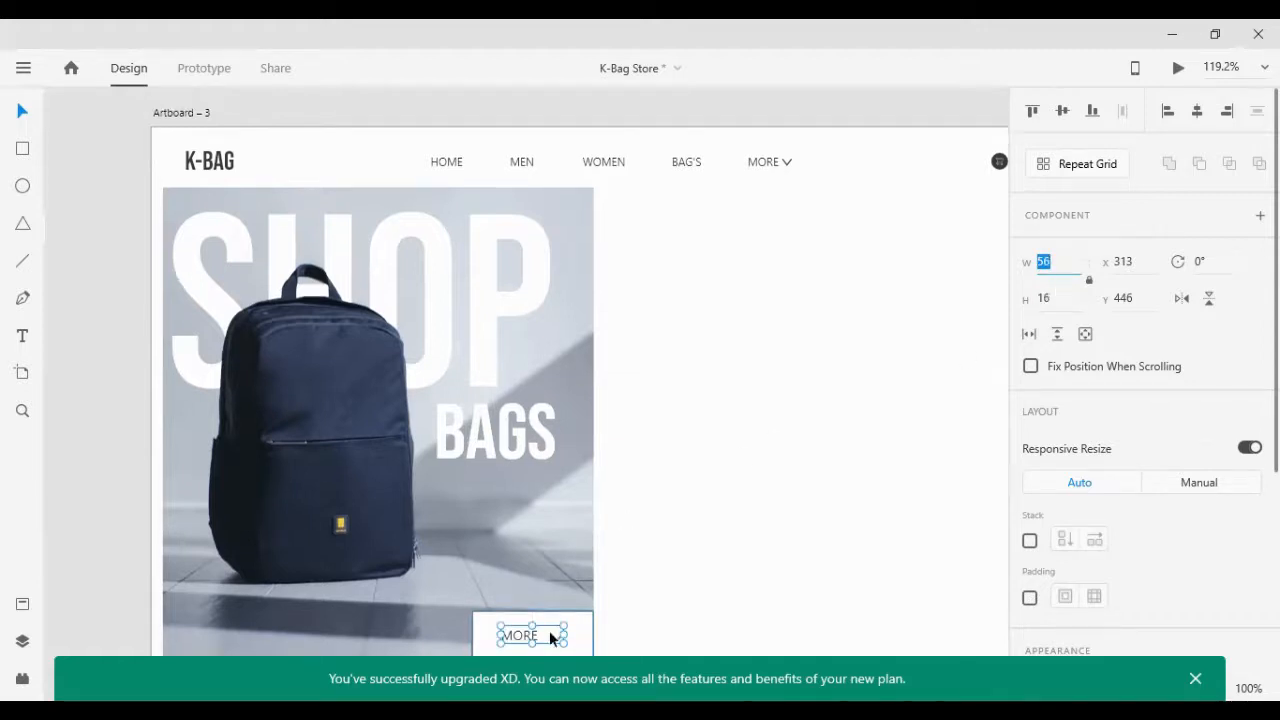
pyautogui.scroll(-1, 549, 630)
pyautogui.scroll(5, 545, 630)
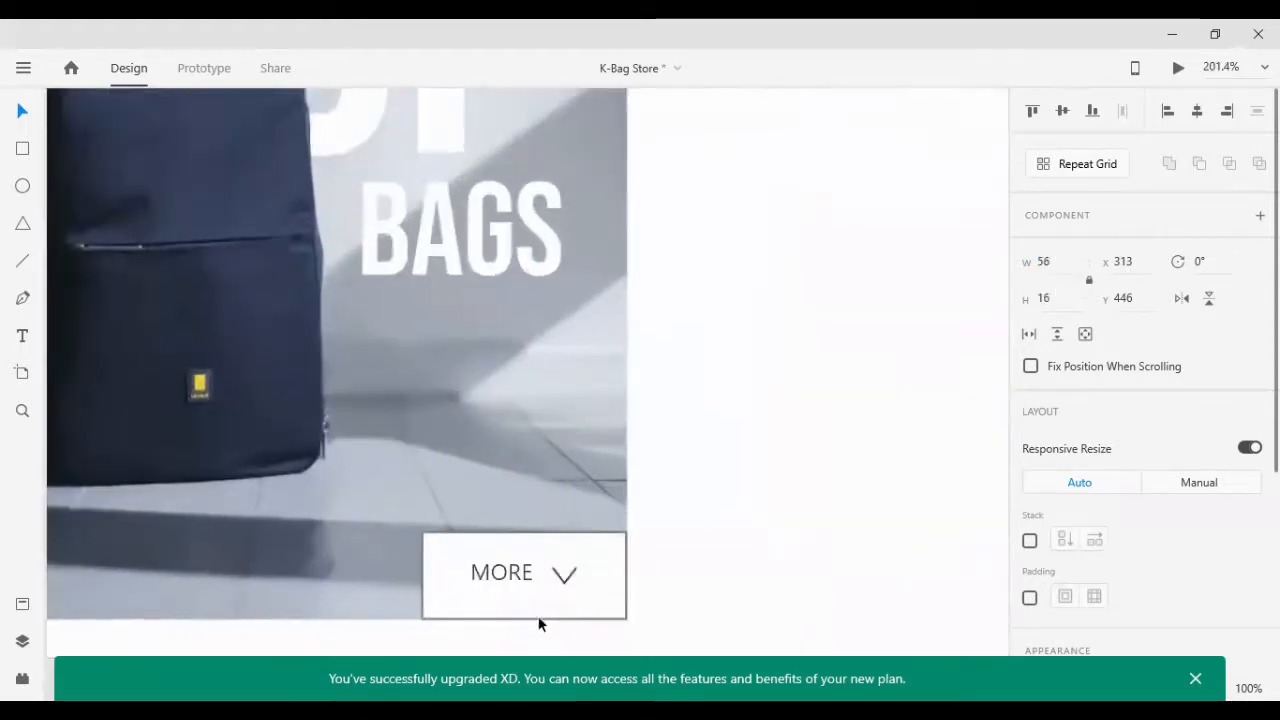
pyautogui.rightClick(500, 566)
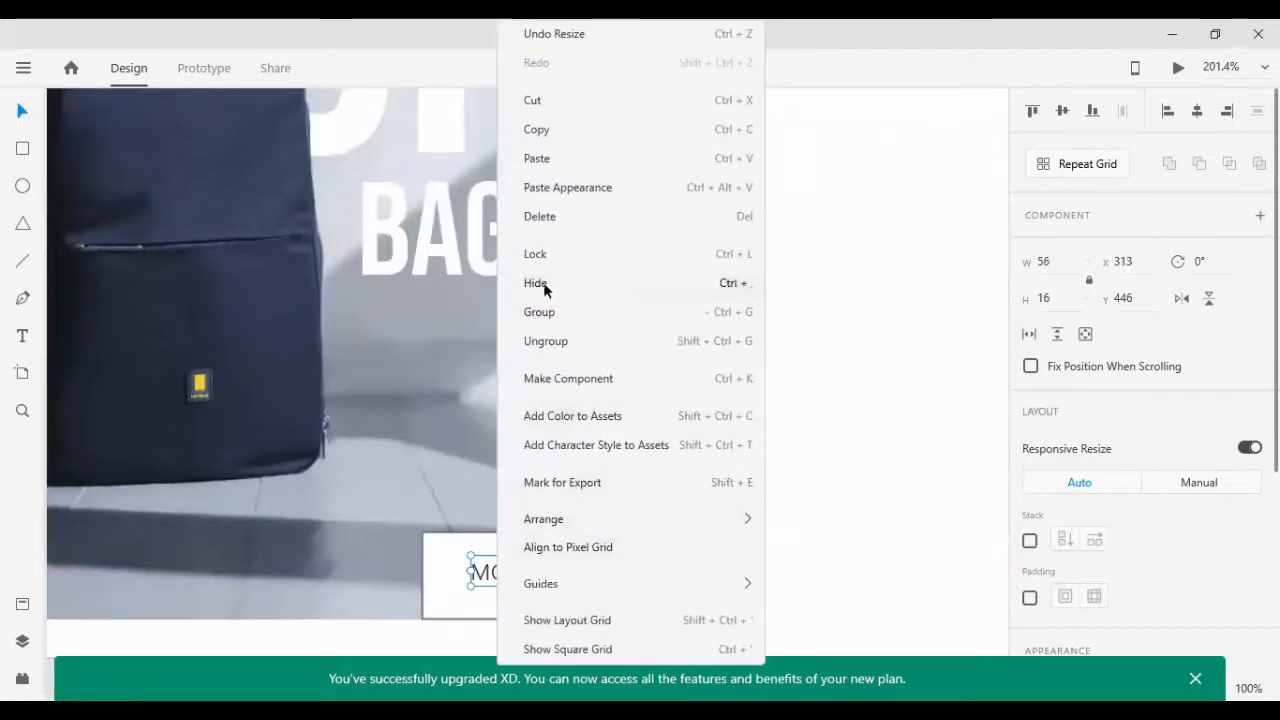
pyautogui.click(559, 344)
pyautogui.click(743, 583)
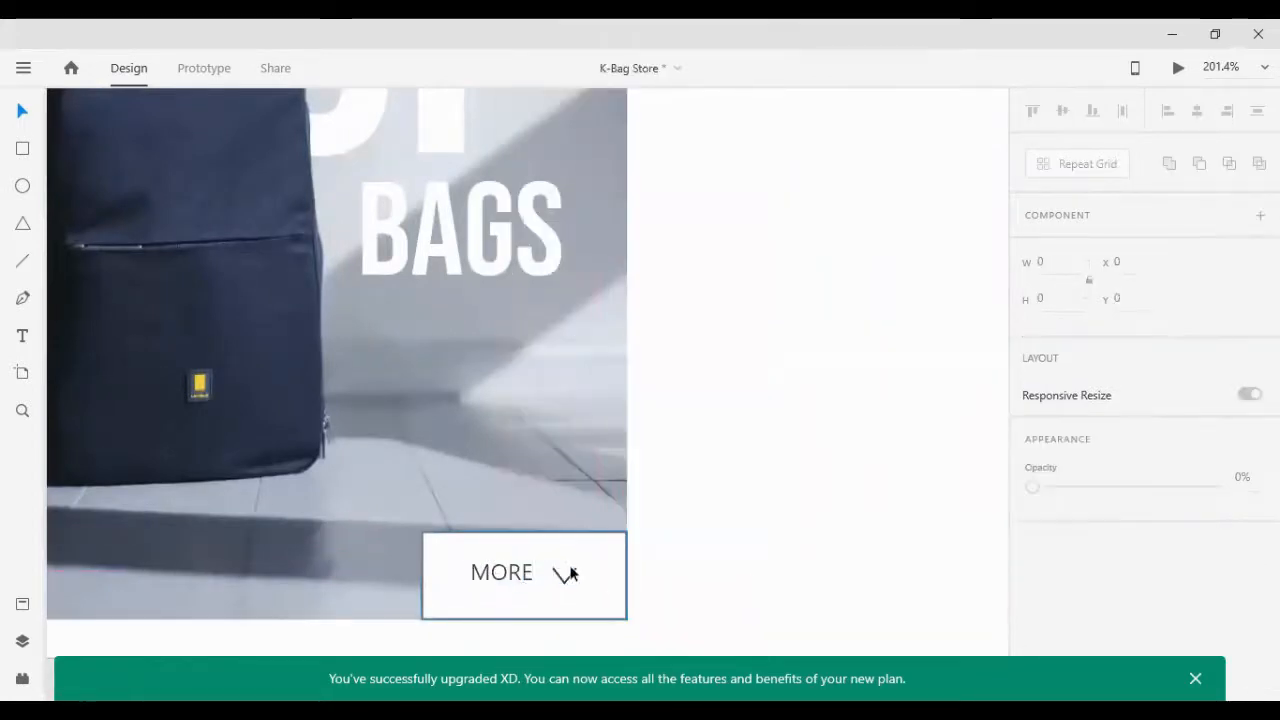
# Step: Move the arrow closer to the MORE text and scale it proportionally to a width of 10.25
pyautogui.click(564, 578)
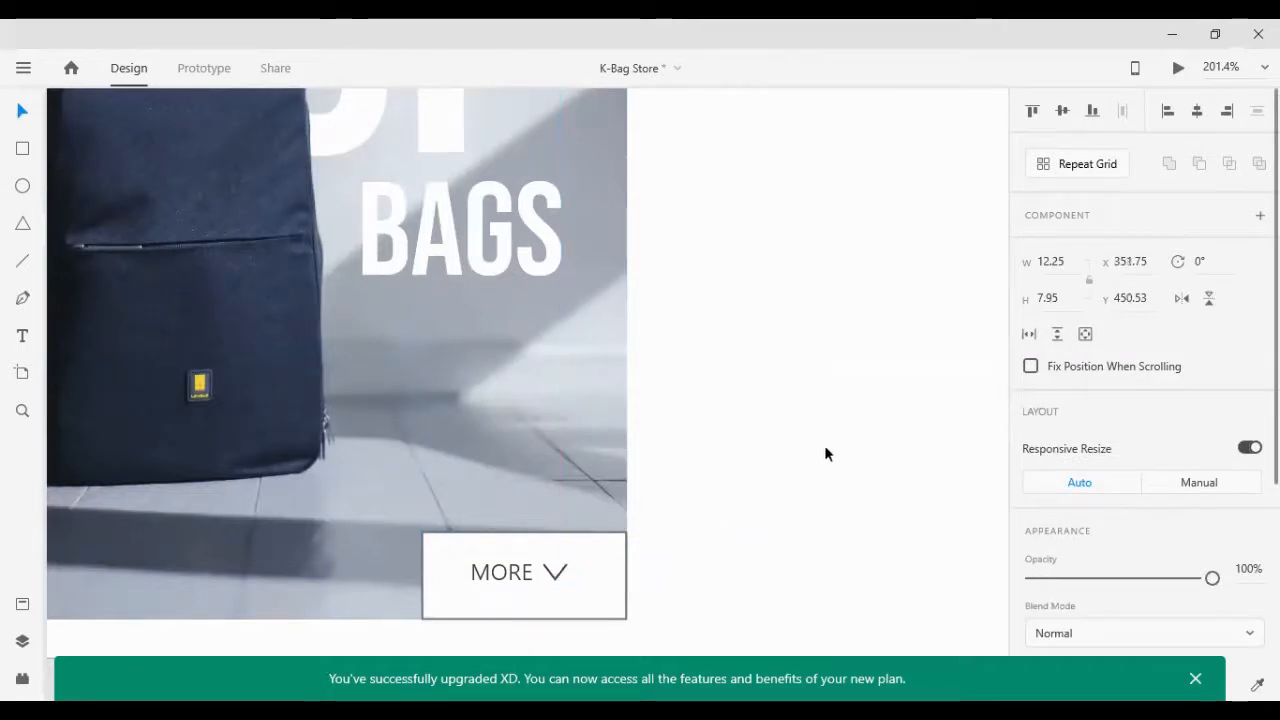
pyautogui.click(1074, 266)
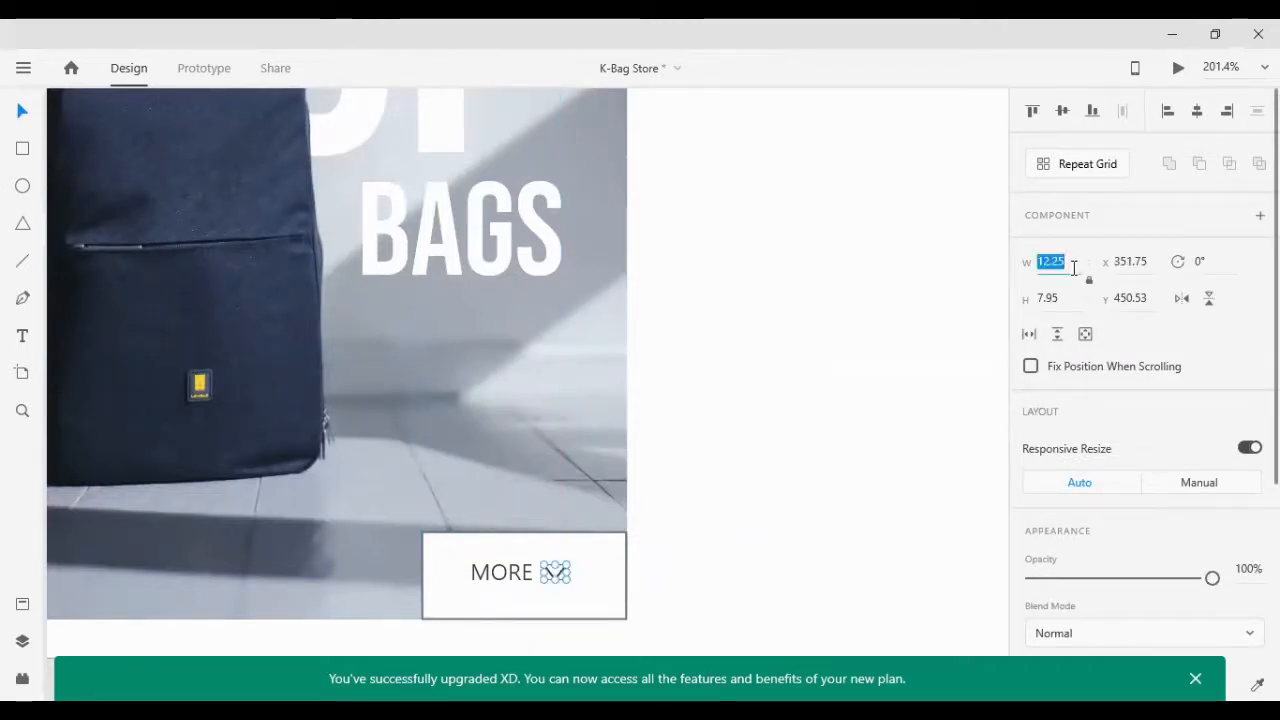
pyautogui.press('Down')
pyautogui.press('Down')
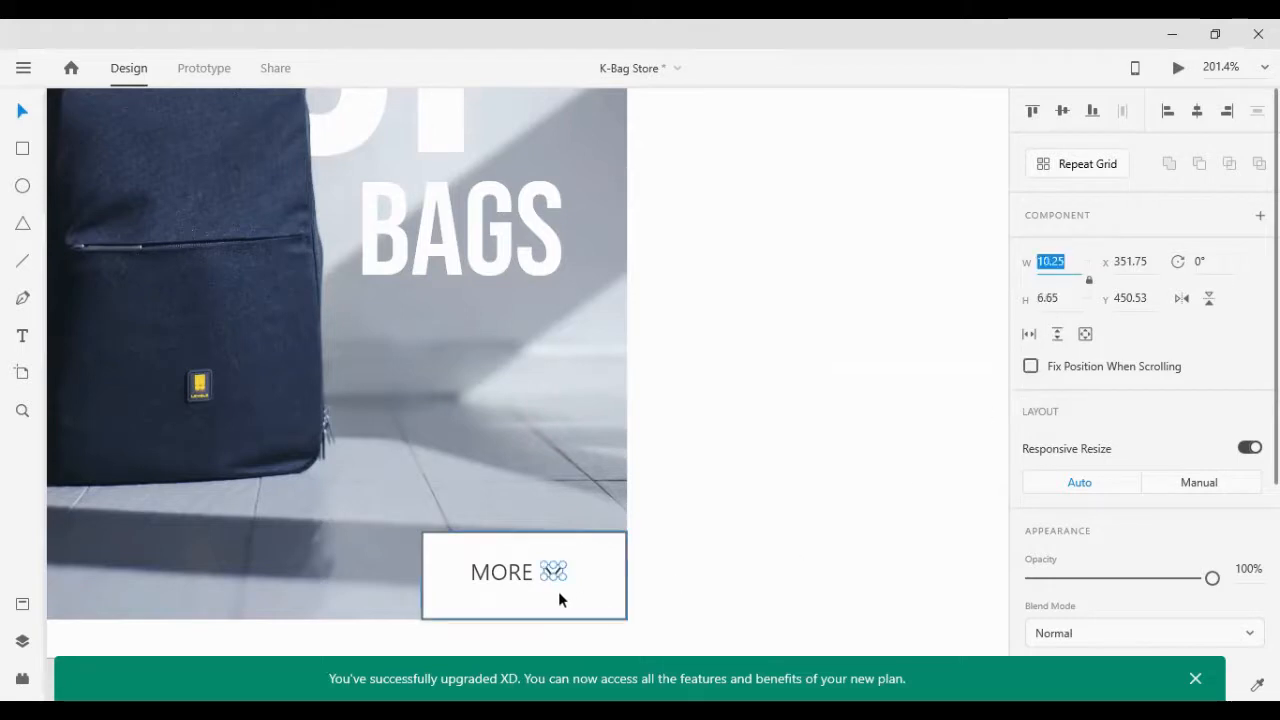
# Step: Align the arrow vertically with the MORE text and nudge it closer, to X 350.75, Y 451.5
pyautogui.keyDown('shift'); pyautogui.click(508, 578); pyautogui.keyUp('shift')
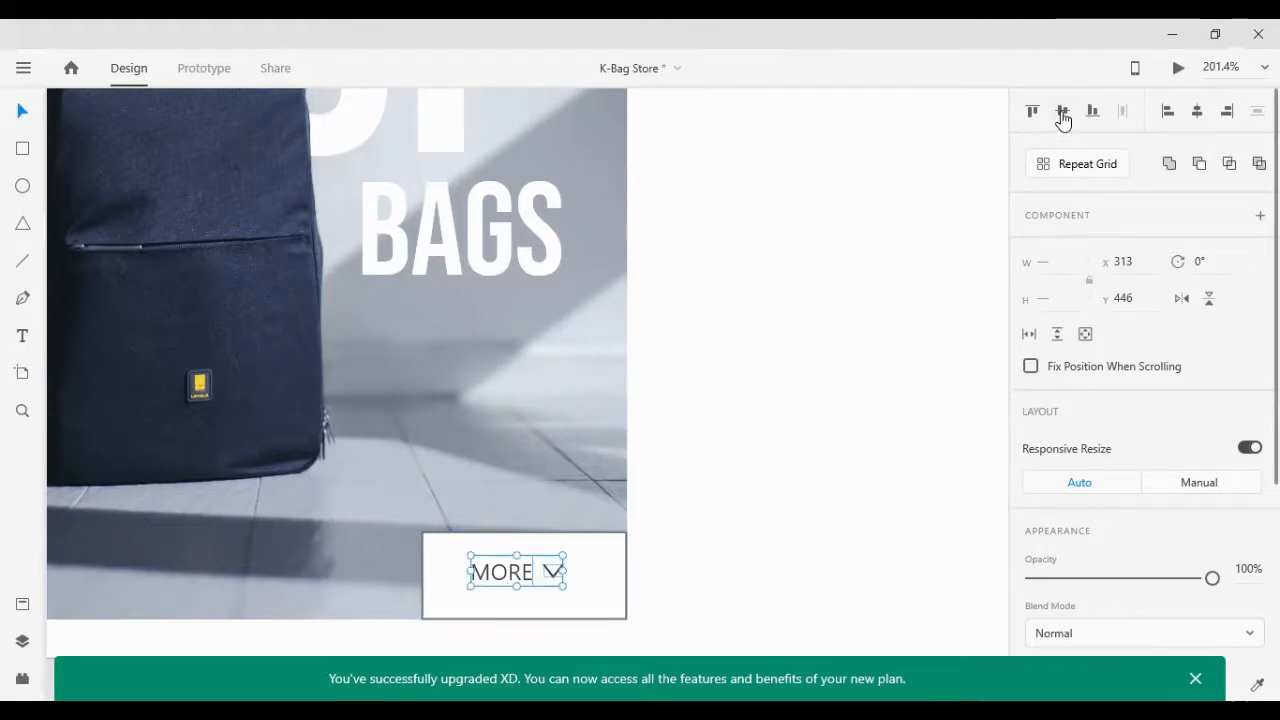
pyautogui.click(909, 331)
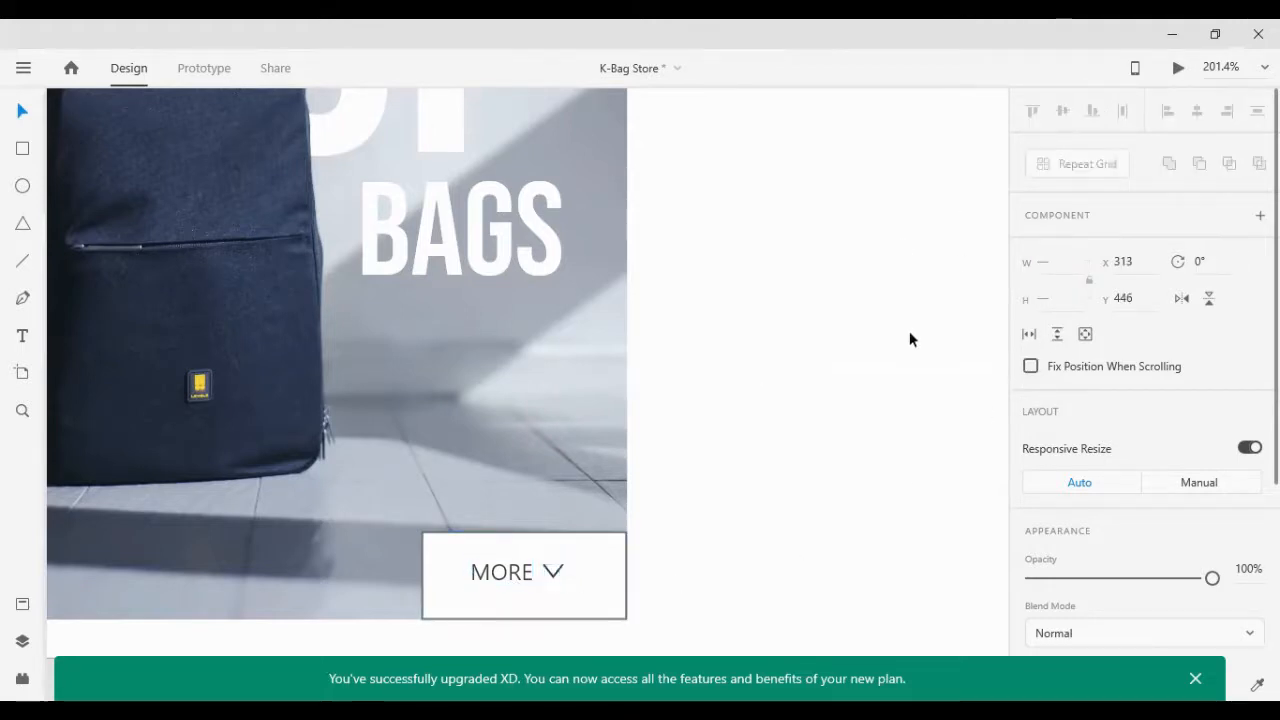
pyautogui.click(555, 578)
pyautogui.press('Left')
pyautogui.press('Left')
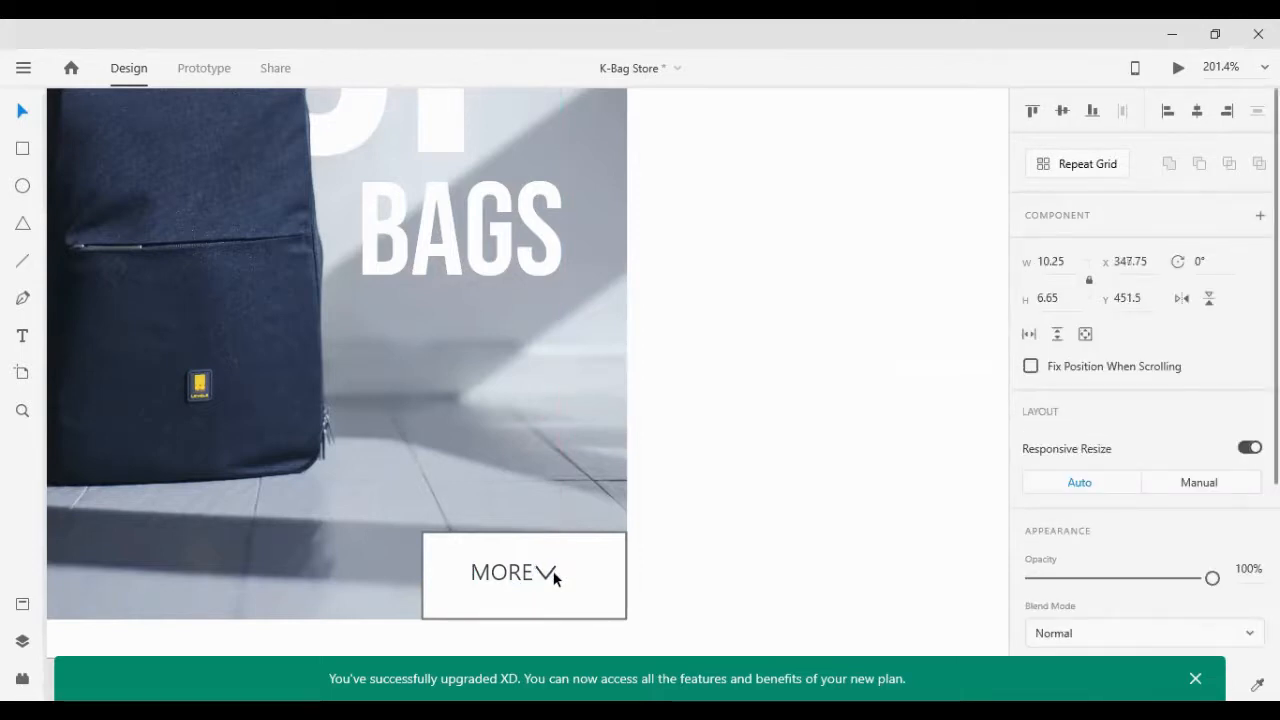
pyautogui.press('Right')
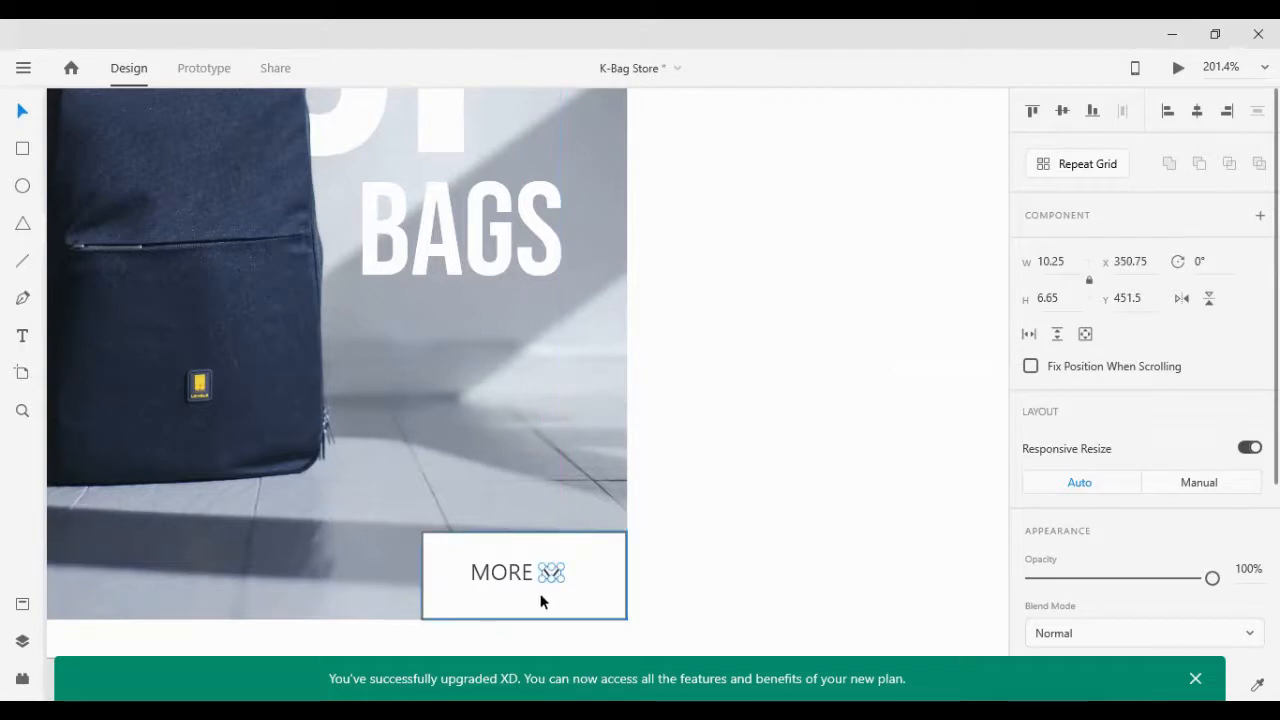
# Step: Group the MORE text with its arrow and centre the group both ways inside the white rectangle
pyautogui.keyDown('shift'); pyautogui.click(521, 572); pyautogui.keyUp('shift')
pyautogui.hotkey('ctrl', 'g')
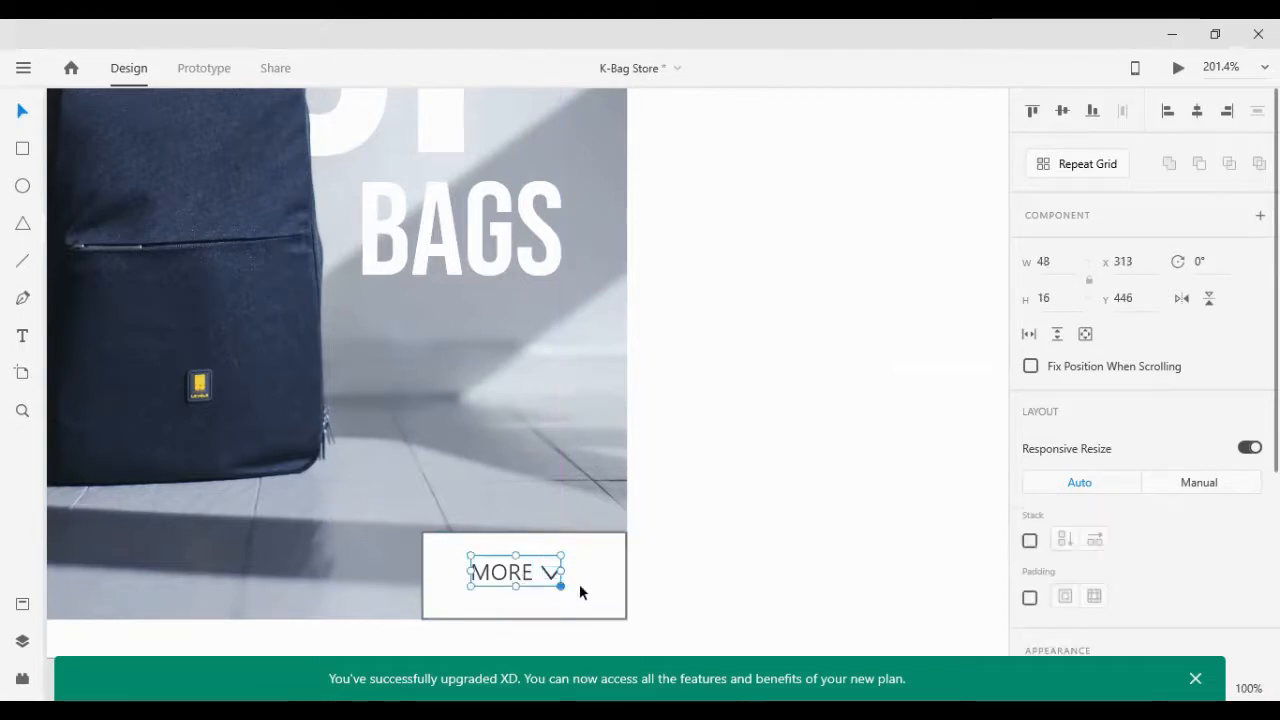
pyautogui.keyDown('shift'); pyautogui.click(580, 591); pyautogui.keyUp('shift')
pyautogui.click(1062, 111)
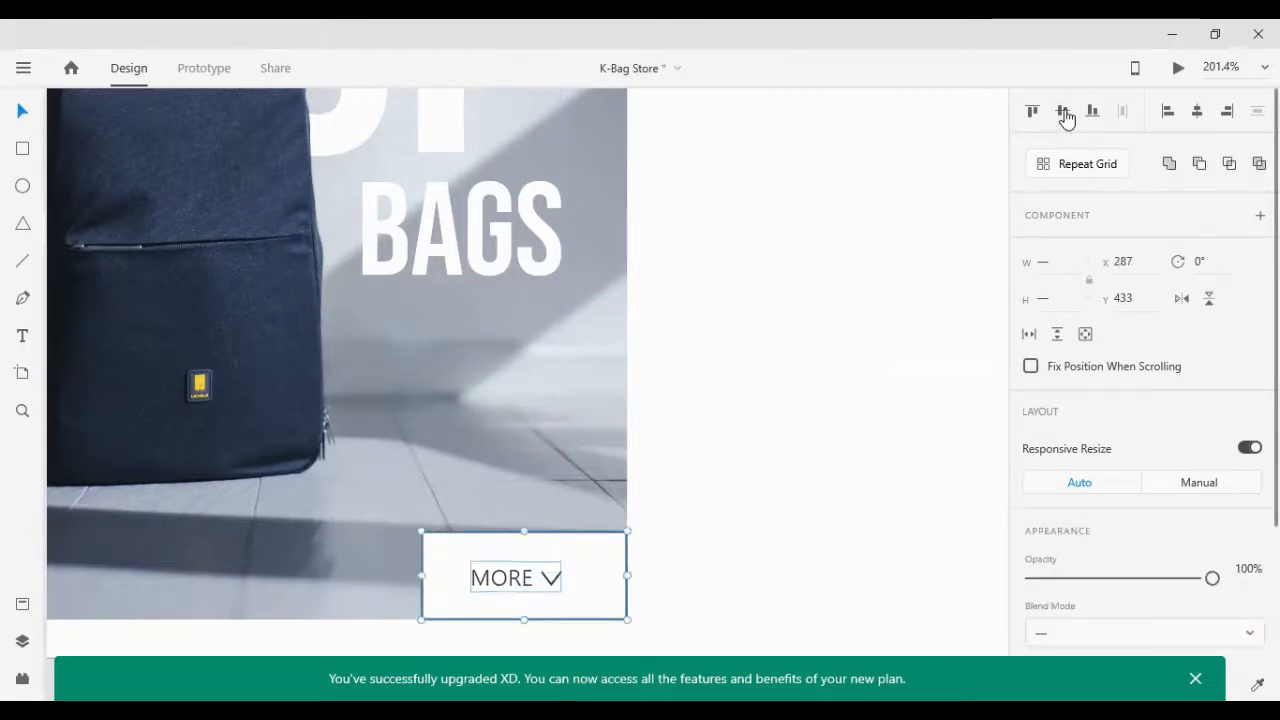
pyautogui.click(1197, 111)
pyautogui.click(658, 589)
# Step: Remove the white rectangle's border and fill it with the dark grey swatch #3A3A3A
pyautogui.click(596, 576)
pyautogui.scroll(-3, 1100, 586)
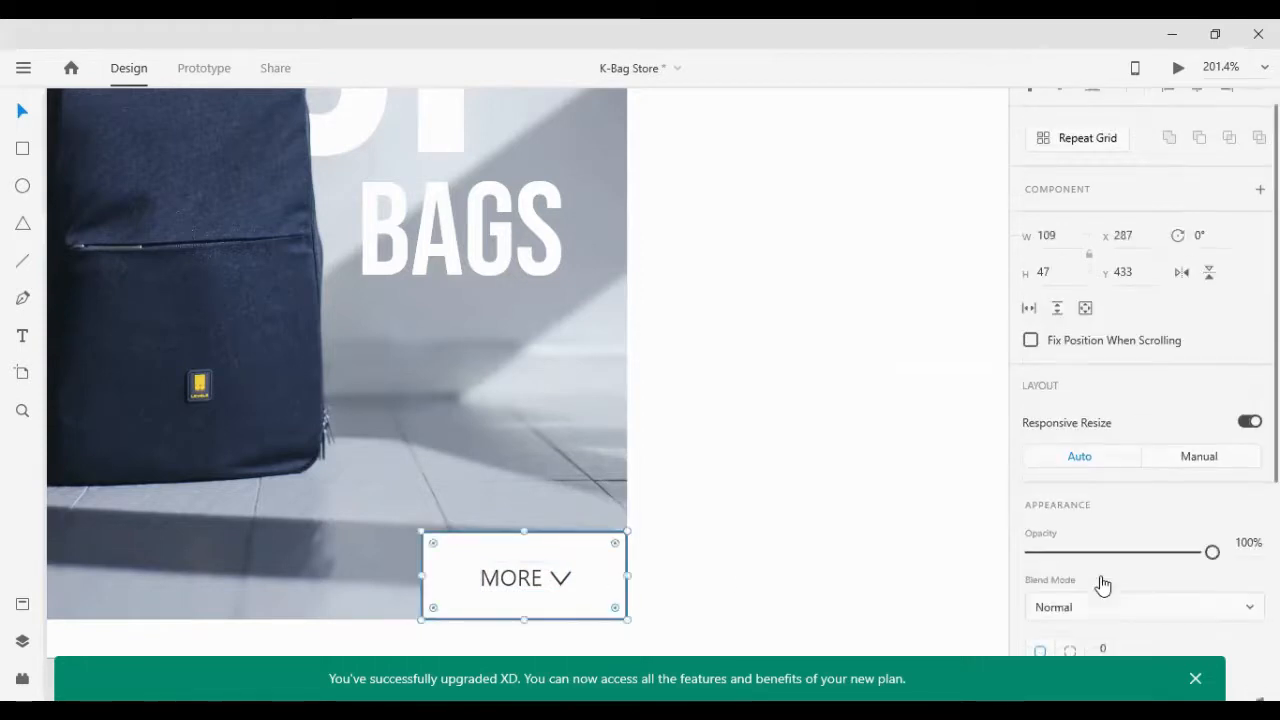
pyautogui.click(1032, 592)
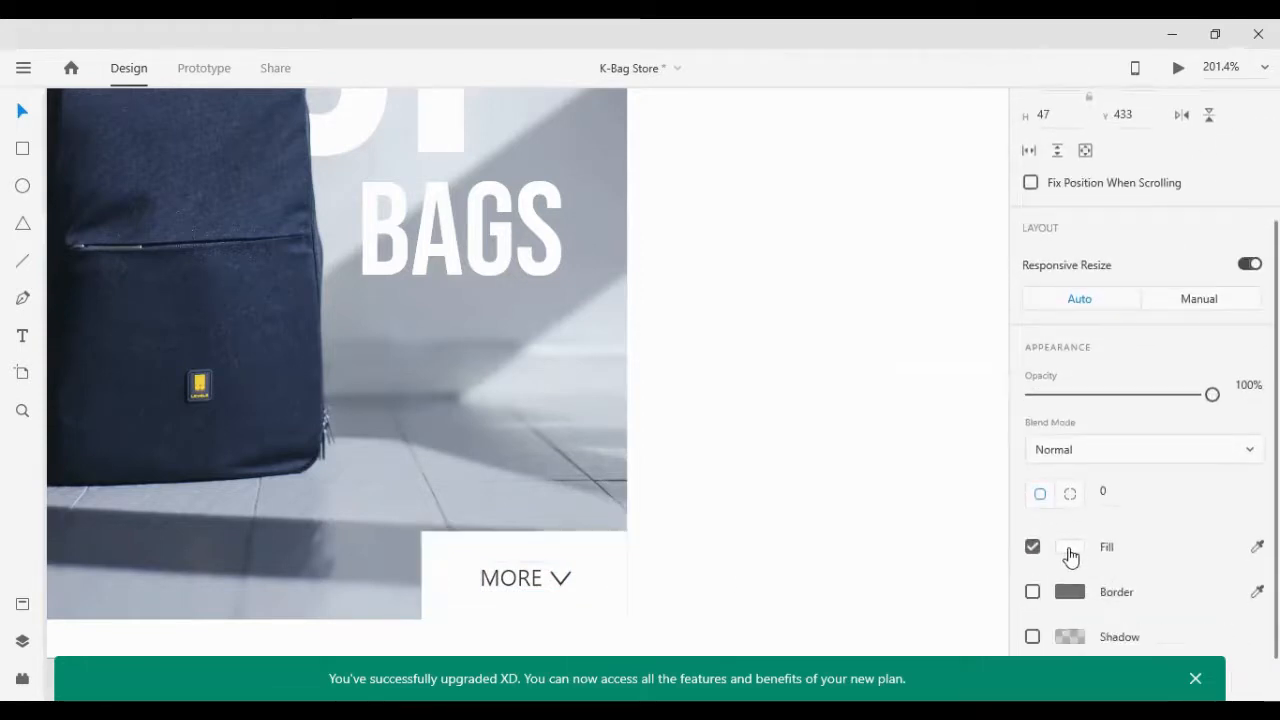
pyautogui.click(1069, 547)
pyautogui.click(834, 670)
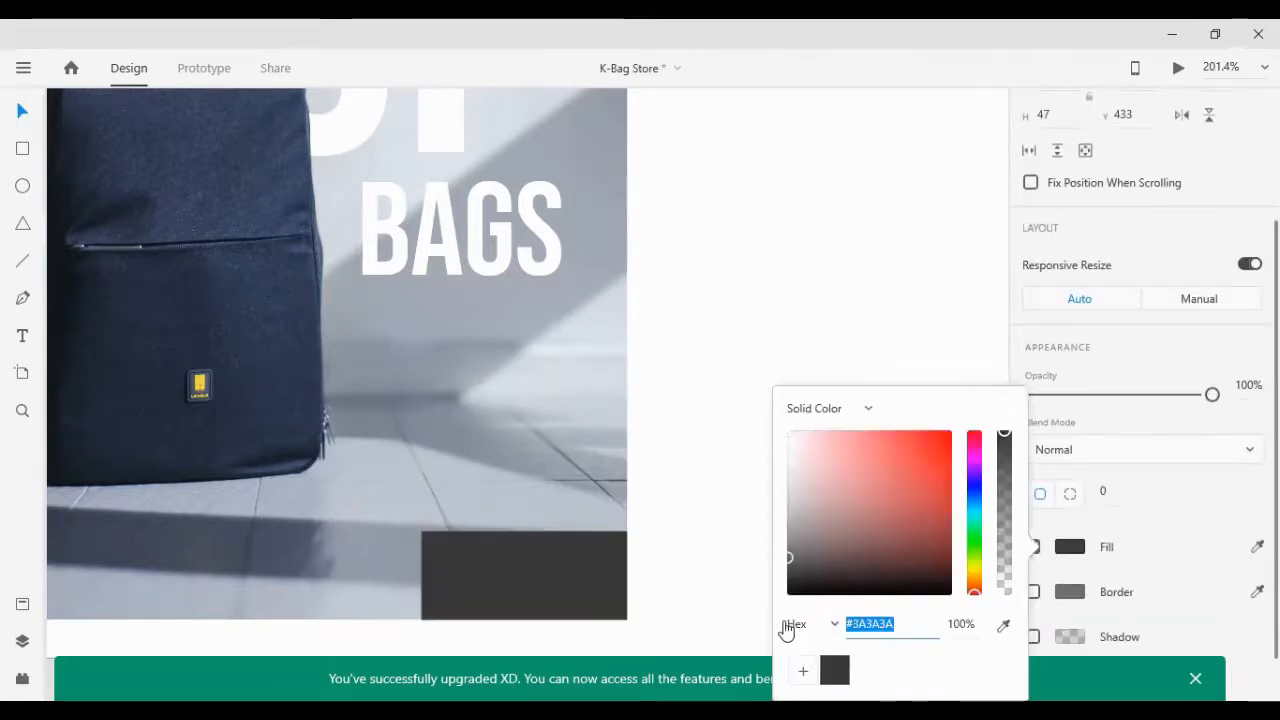
# Step: Change the fill of the MORE label group inside the dark rectangle to white
pyautogui.click(525, 577)
pyautogui.scroll(-4, 1091, 557)
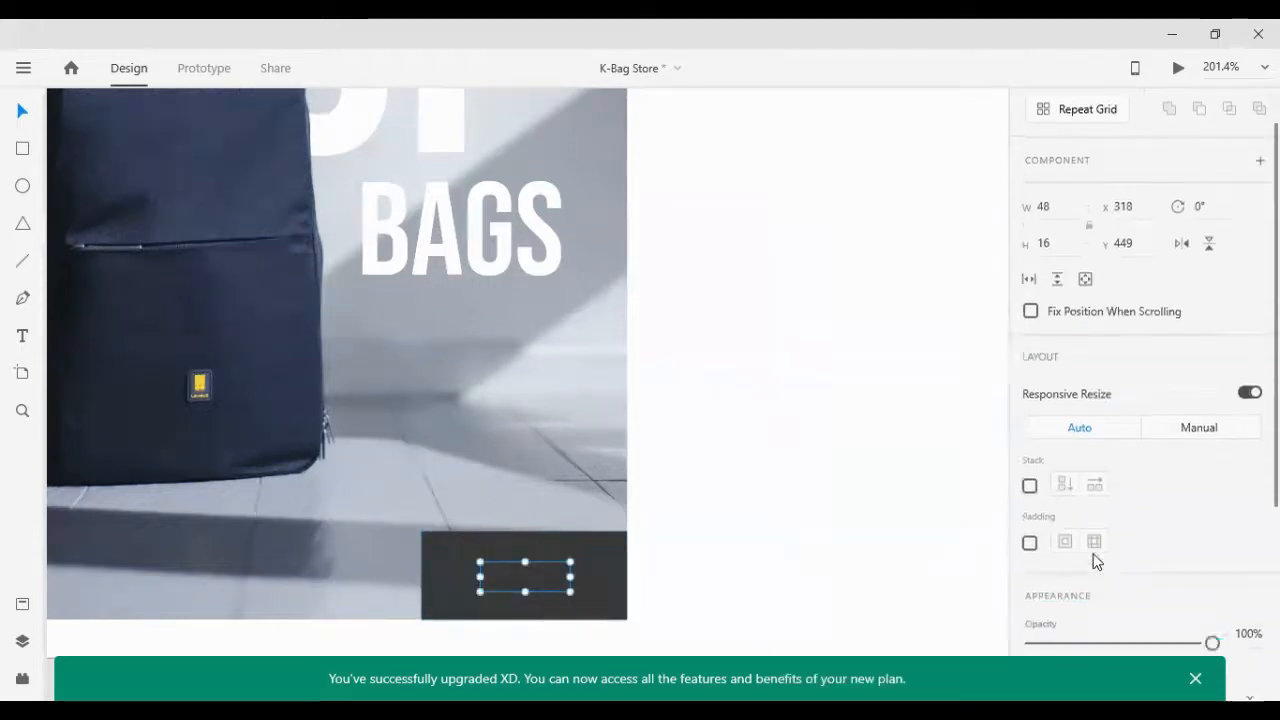
pyautogui.click(1069, 530)
pyautogui.click(745, 372)
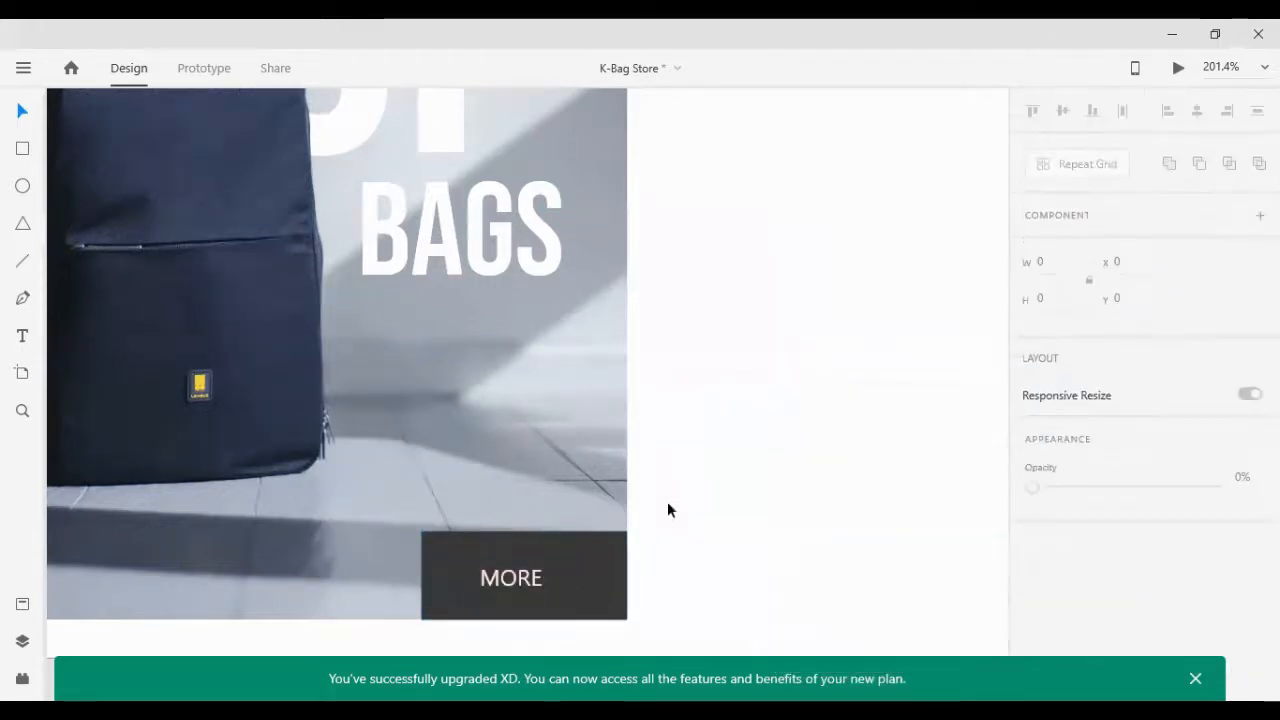
# Step: Set the border colour of the arrow beside the MORE text to white, #FFFFFF
pyautogui.doubleClick(545, 578)
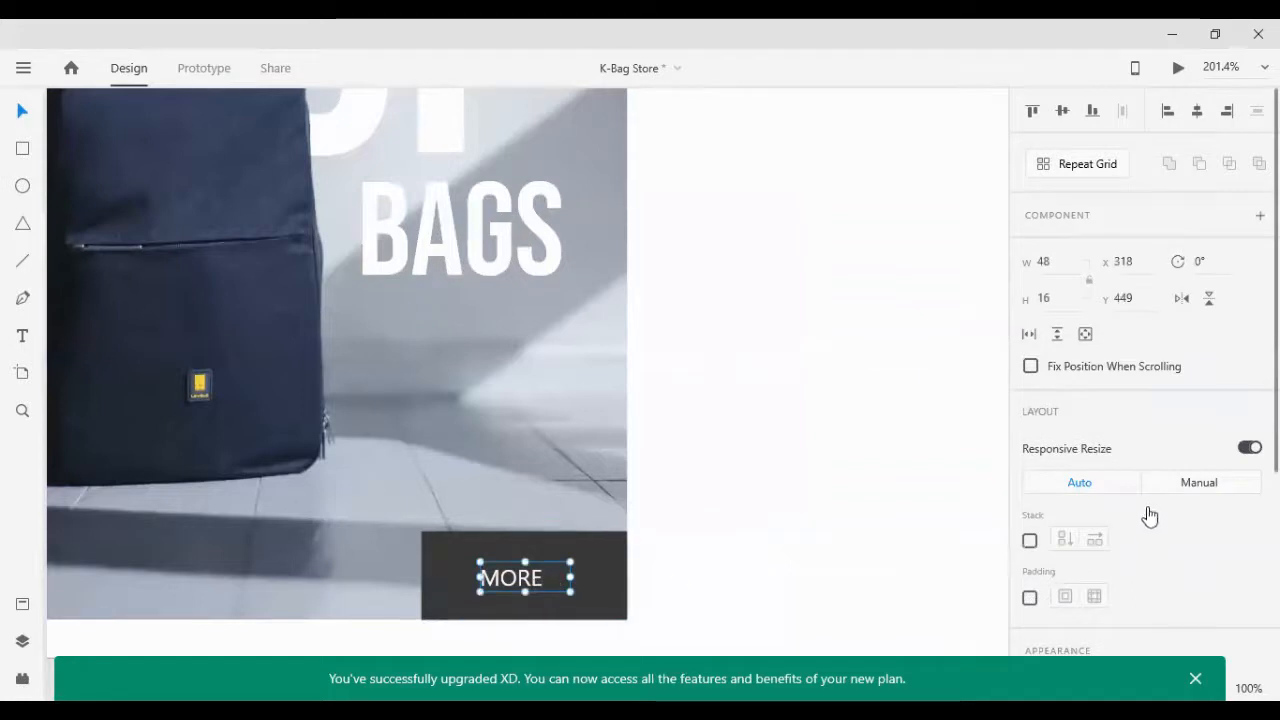
pyautogui.scroll(-3, 1091, 530)
pyautogui.rightClick(557, 570)
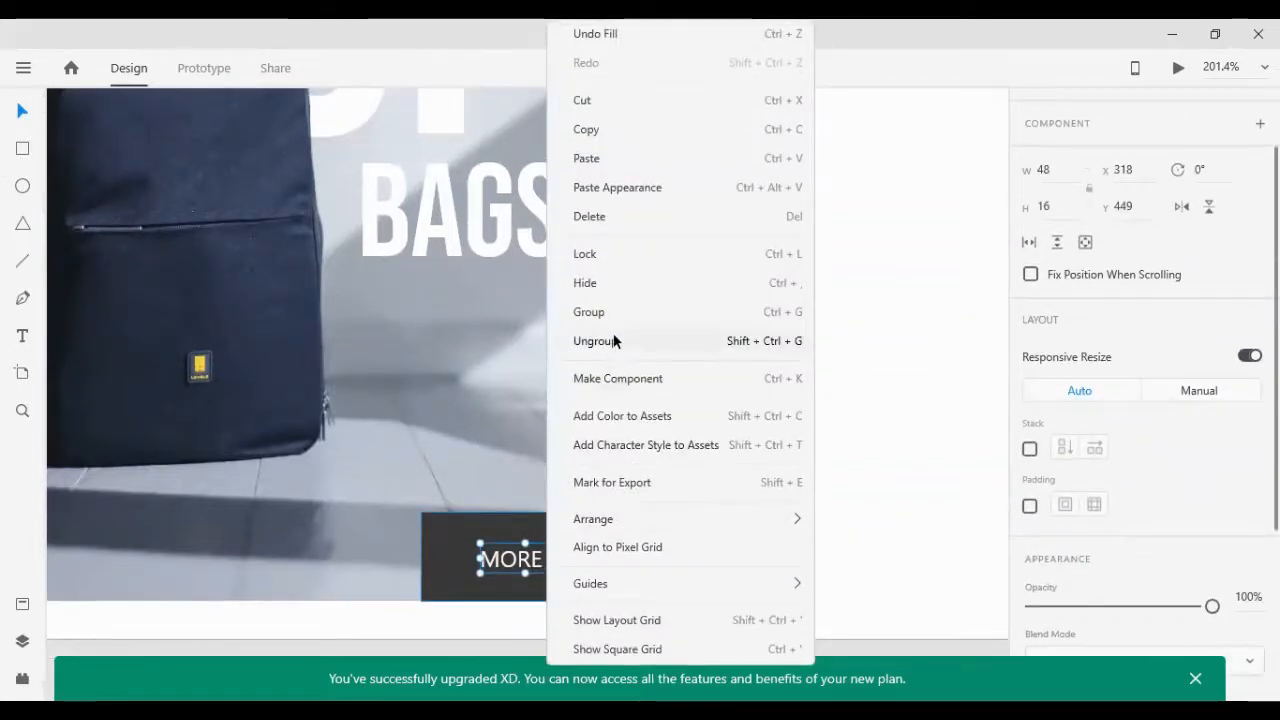
pyautogui.click(615, 341)
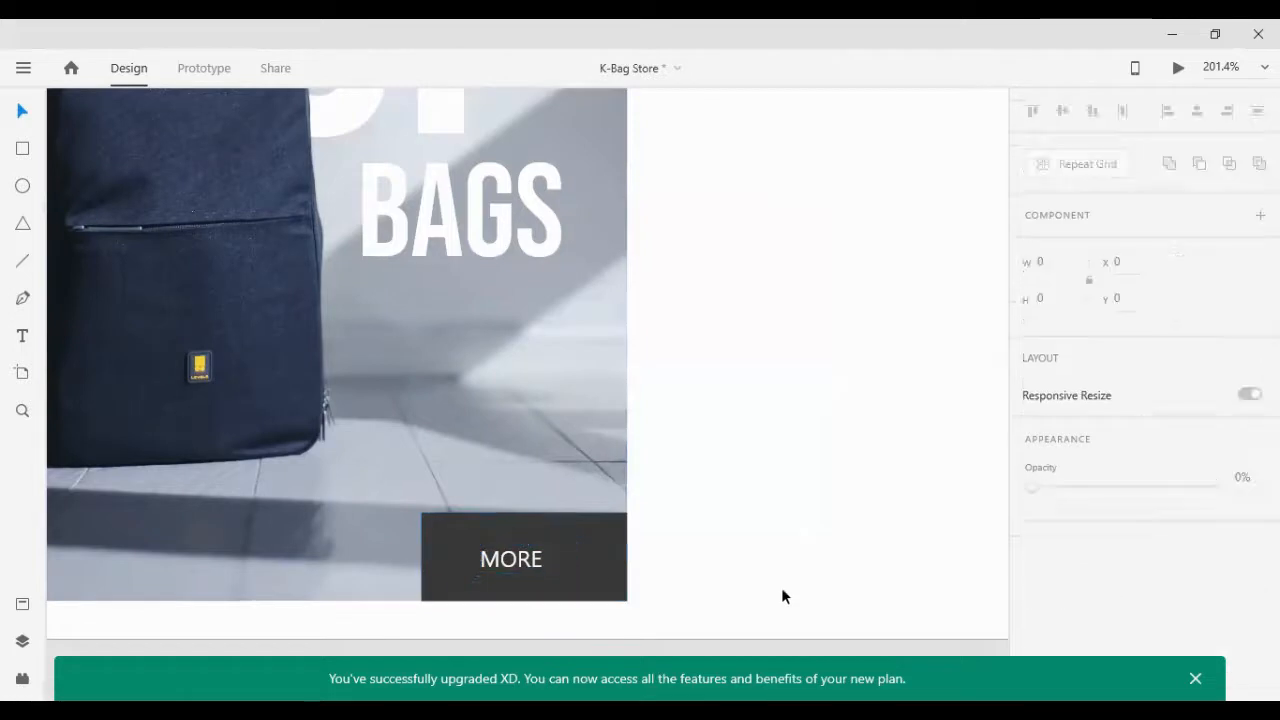
pyautogui.click(560, 559)
pyautogui.scroll(-5, 1187, 565)
pyautogui.scroll(-3, 1187, 565)
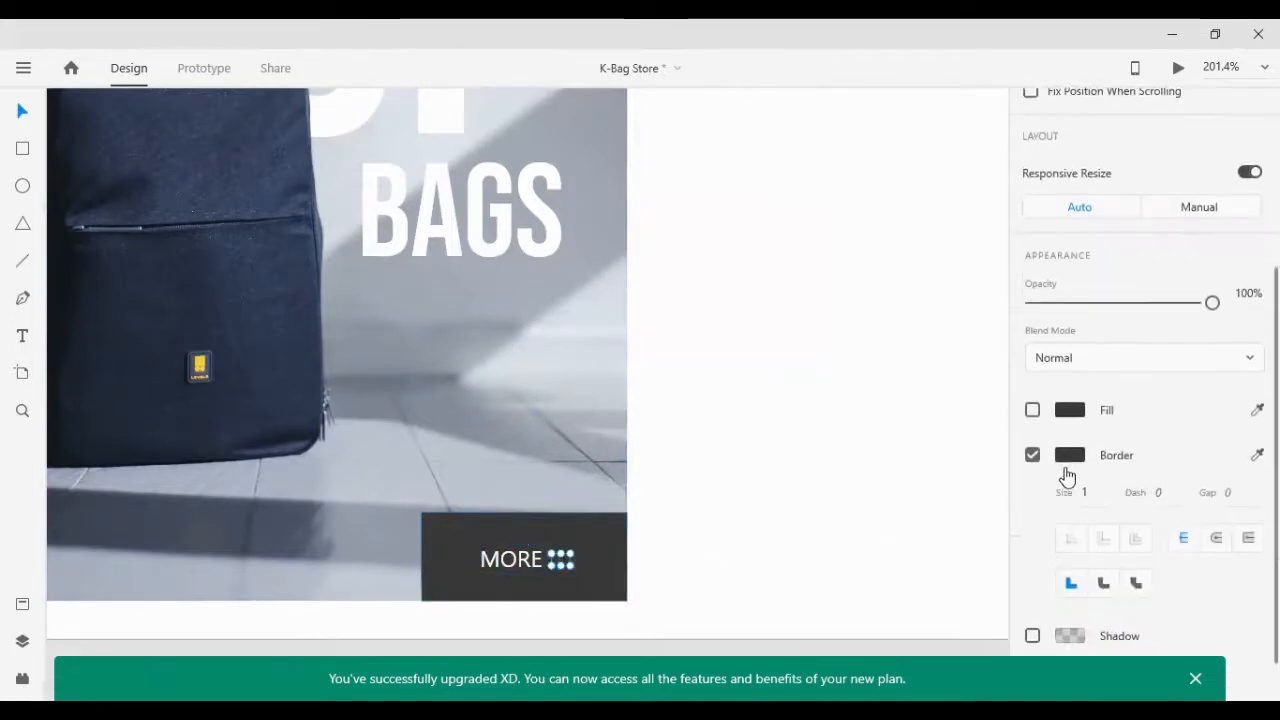
pyautogui.click(1067, 460)
pyautogui.moveTo(913, 453); pyautogui.dragTo(740, 289)
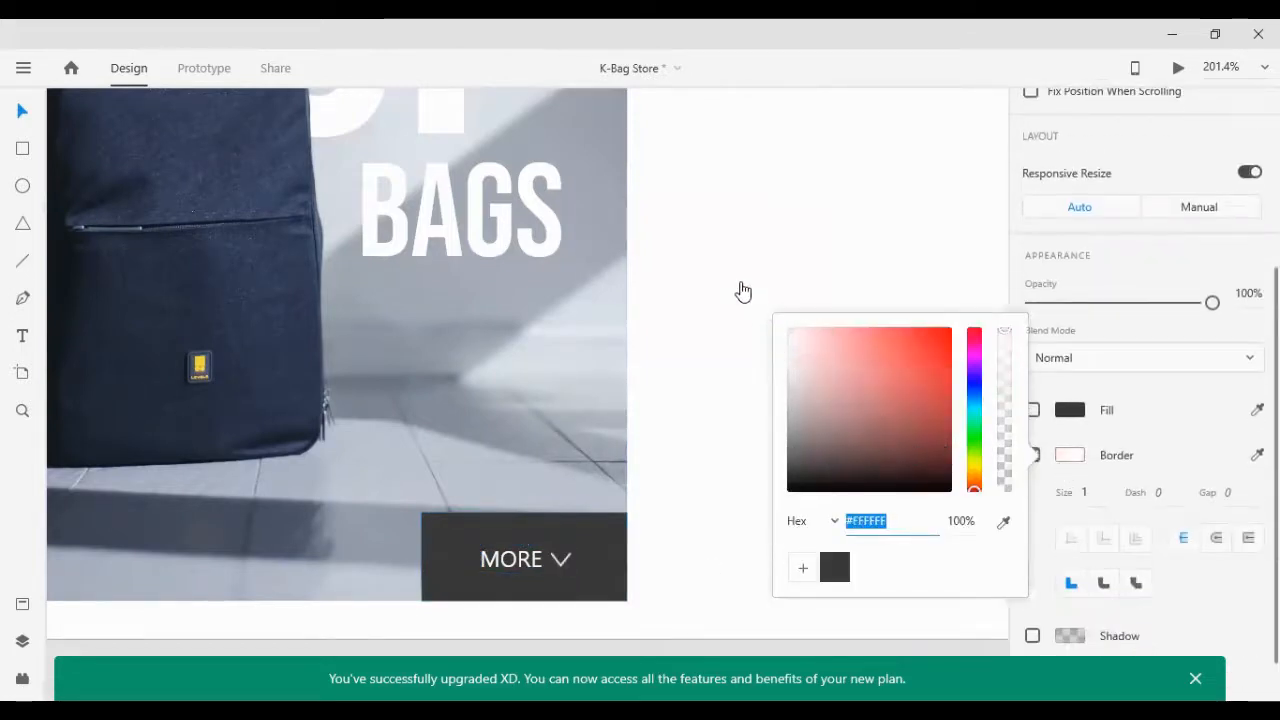
pyautogui.click(746, 297)
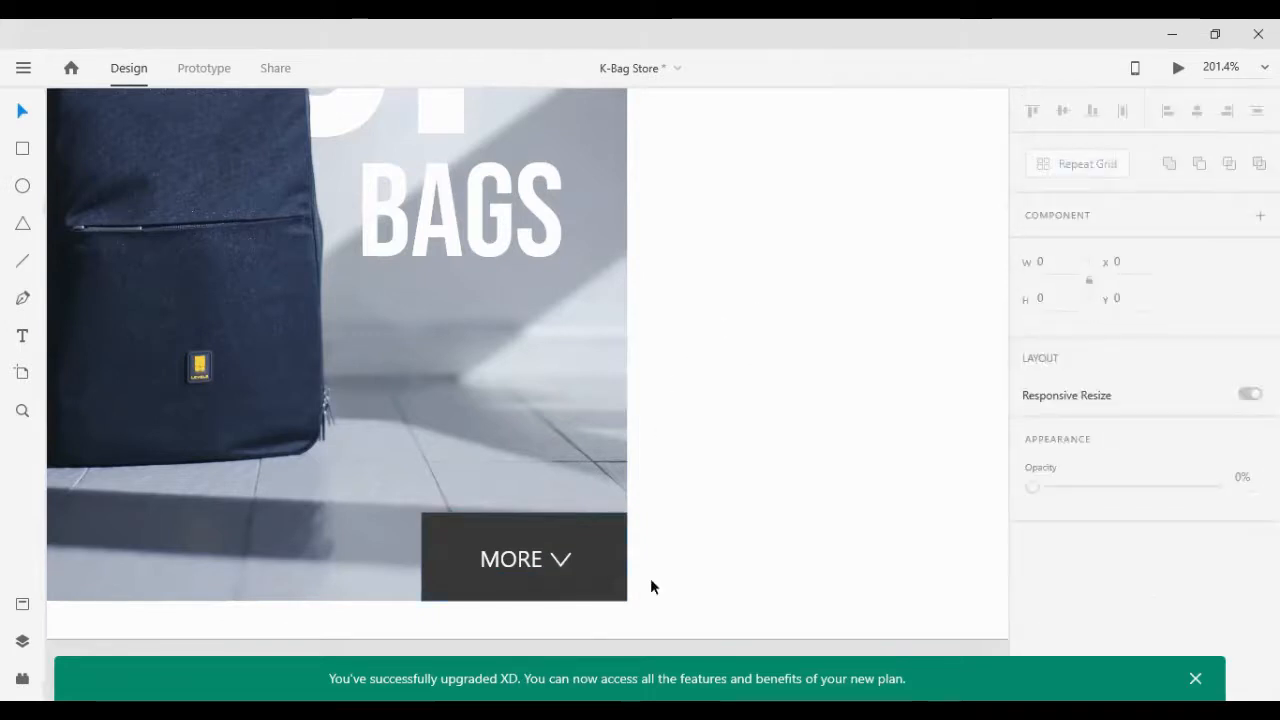
pyautogui.doubleClick(560, 560)
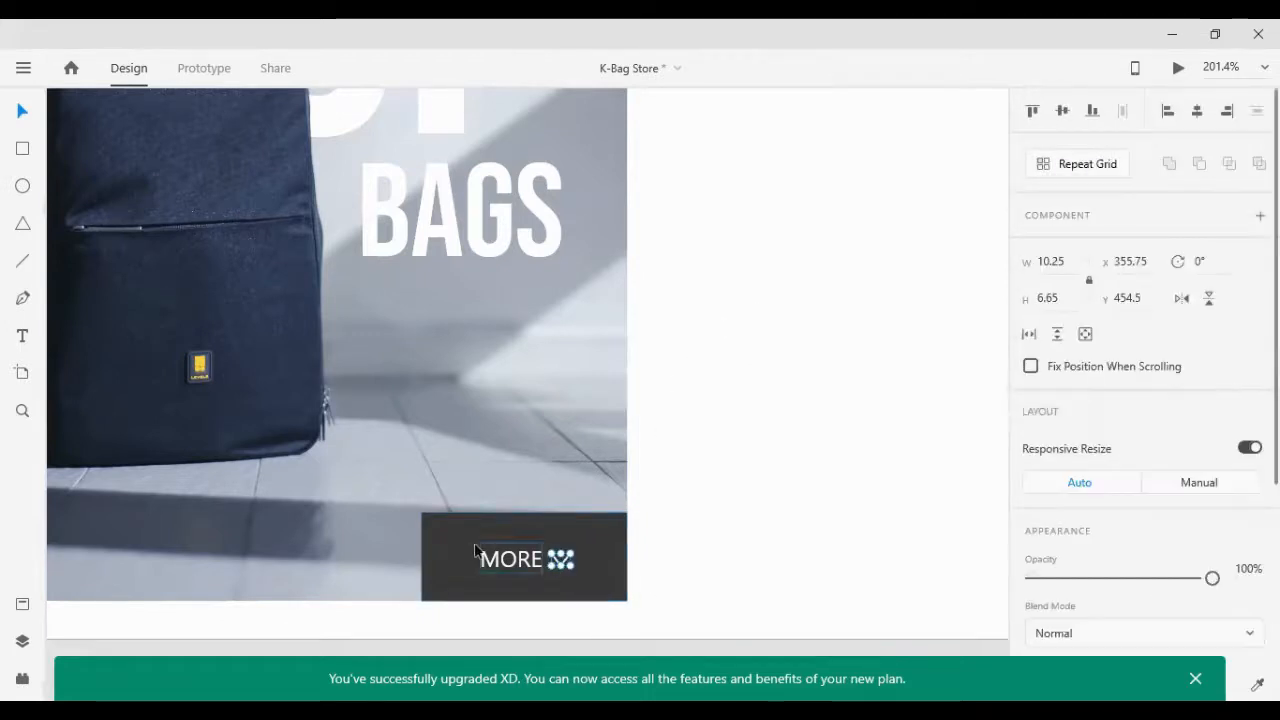
pyautogui.press('Escape')
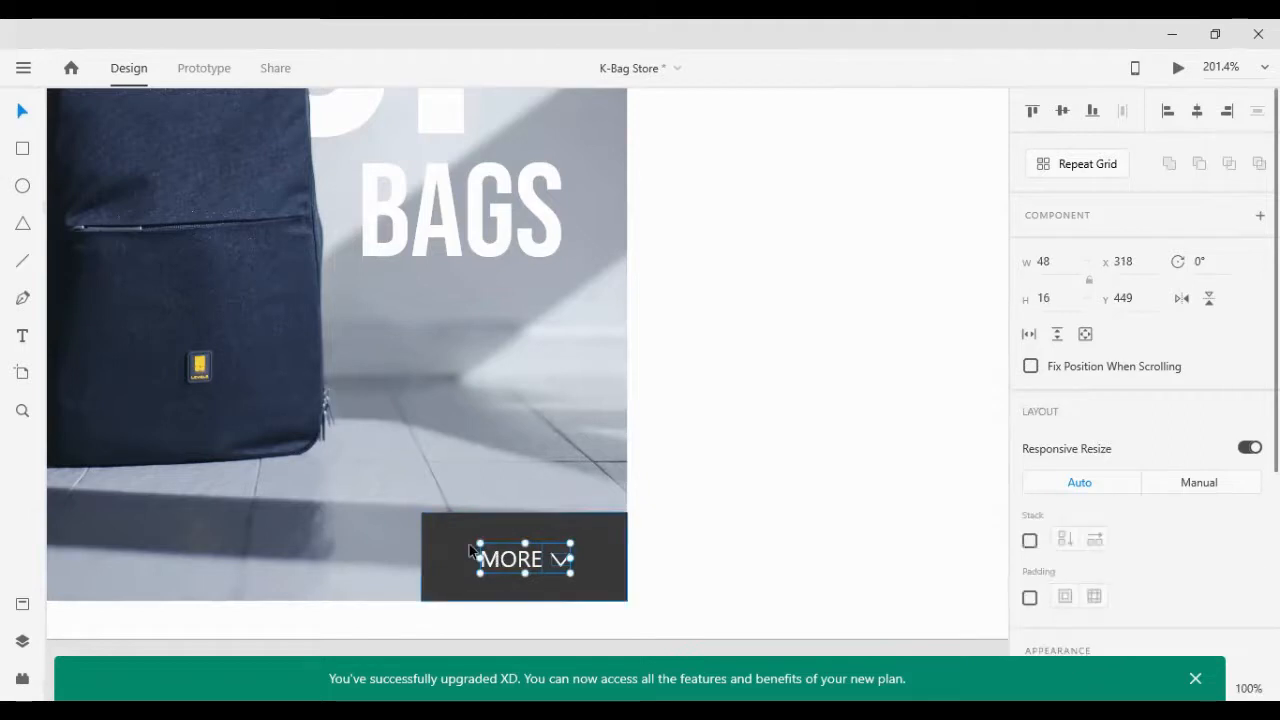
pyautogui.keyDown('shift'); pyautogui.click(458, 541); pyautogui.keyUp('shift')
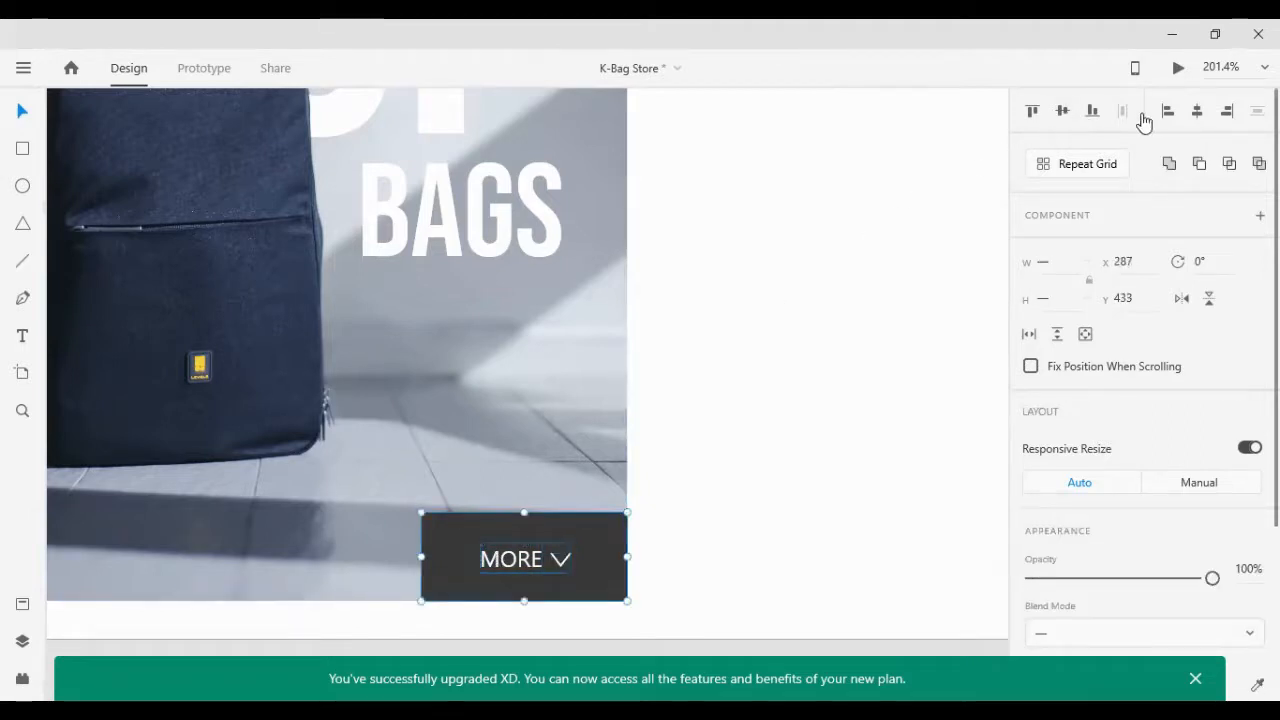
pyautogui.click(862, 512)
# Step: Group the MORE label and arrow together with the dark rectangle behind them
pyautogui.scroll(-1, 864, 500)
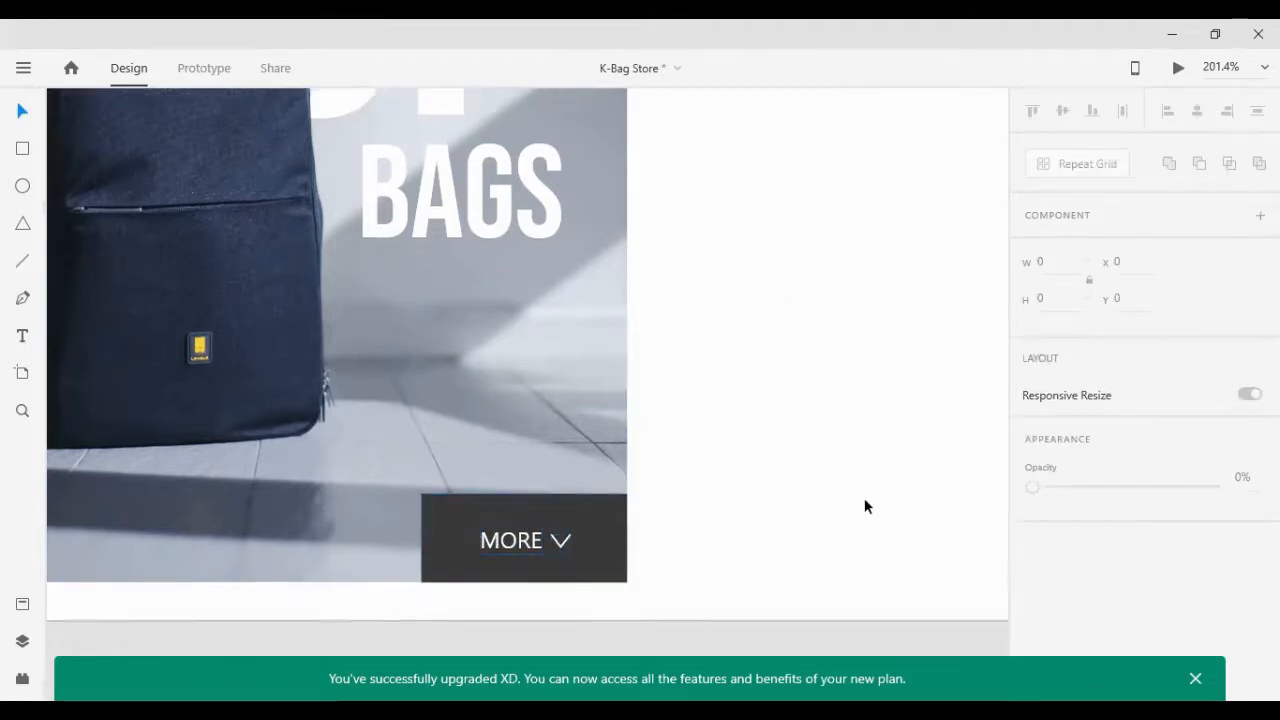
pyautogui.scroll(-5, 864, 498)
pyautogui.scroll(-2, 883, 442)
pyautogui.hscroll(3, 920, 298)
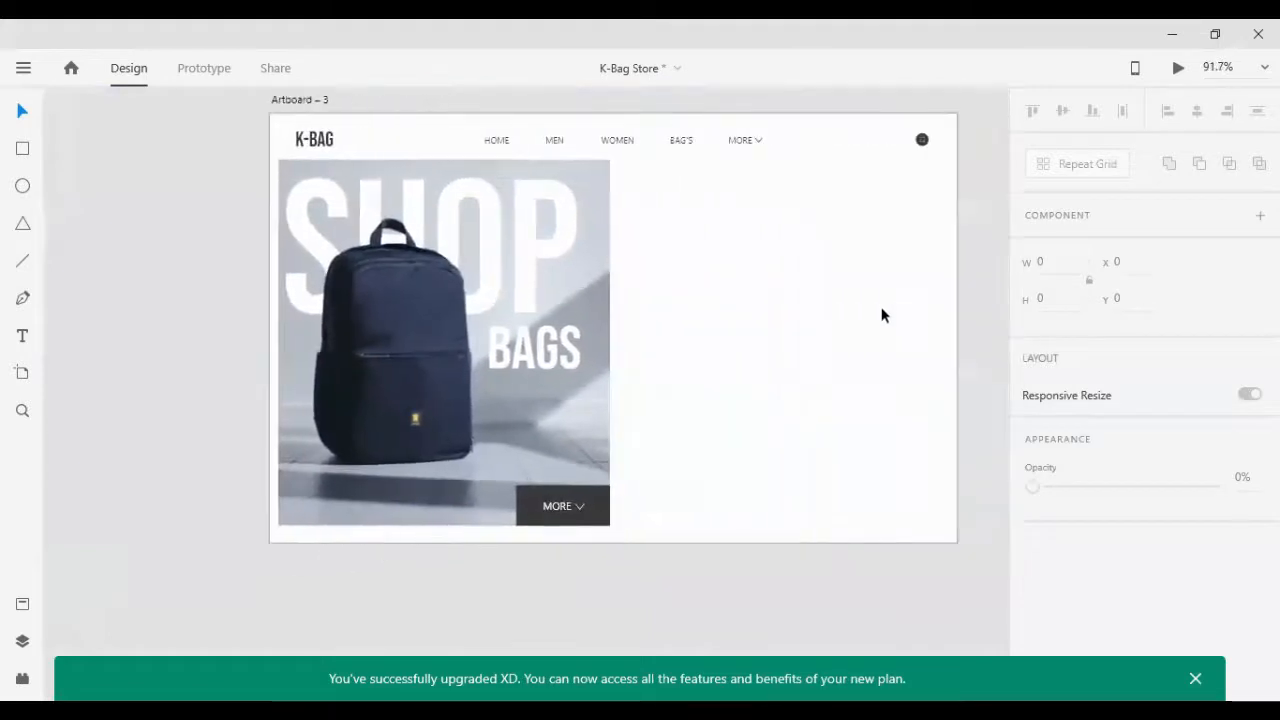
pyautogui.scroll(2, 757, 428)
pyautogui.scroll(-2, 652, 499)
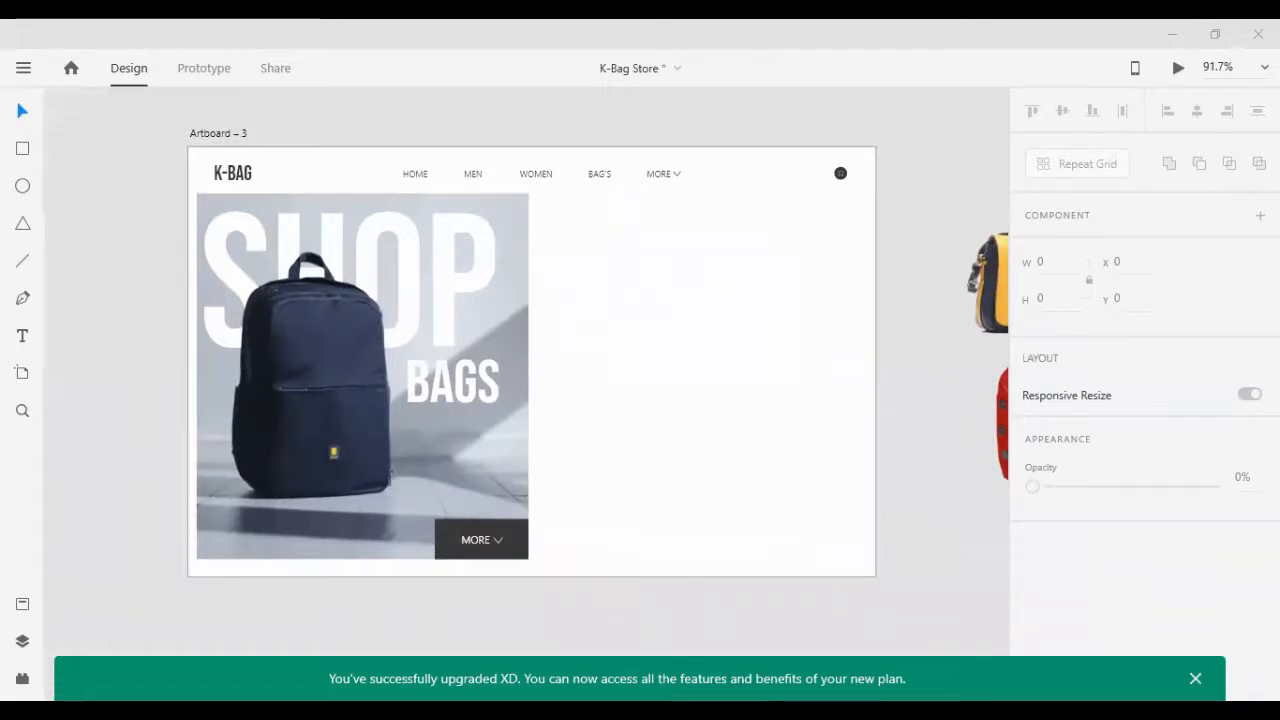
pyautogui.click(476, 539)
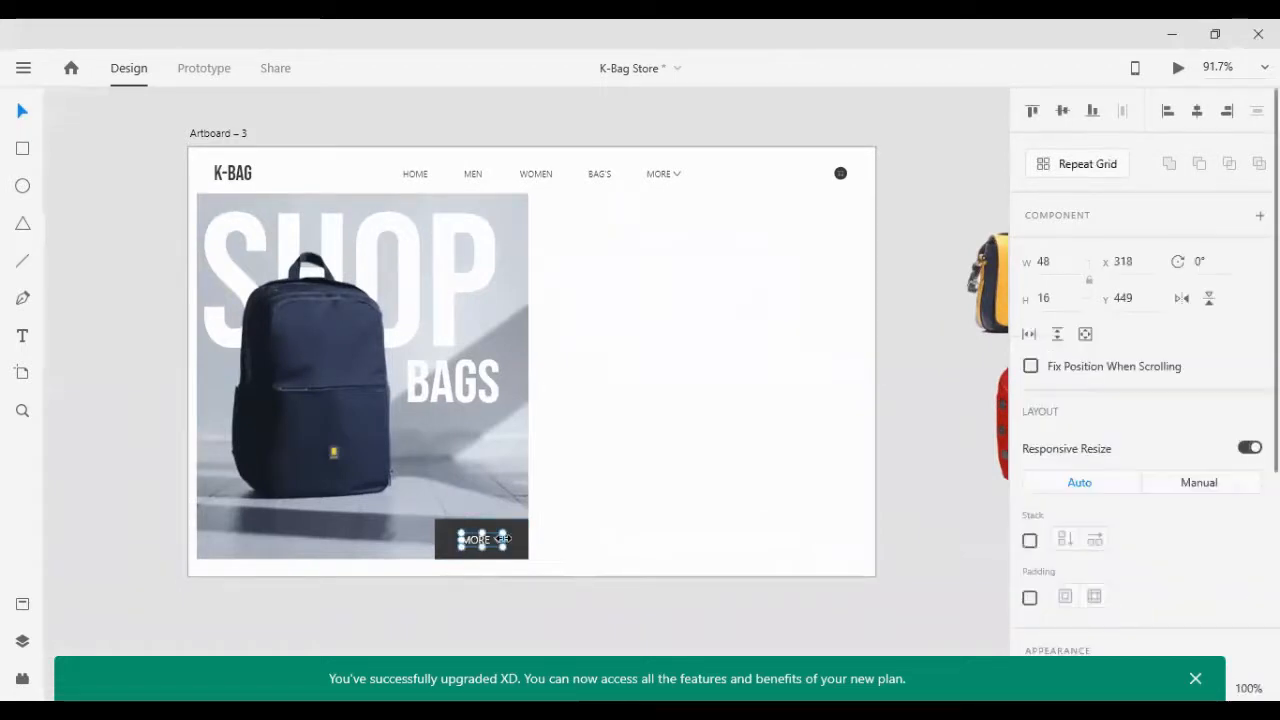
pyautogui.keyDown('shift'); pyautogui.click(494, 543); pyautogui.keyUp('shift')
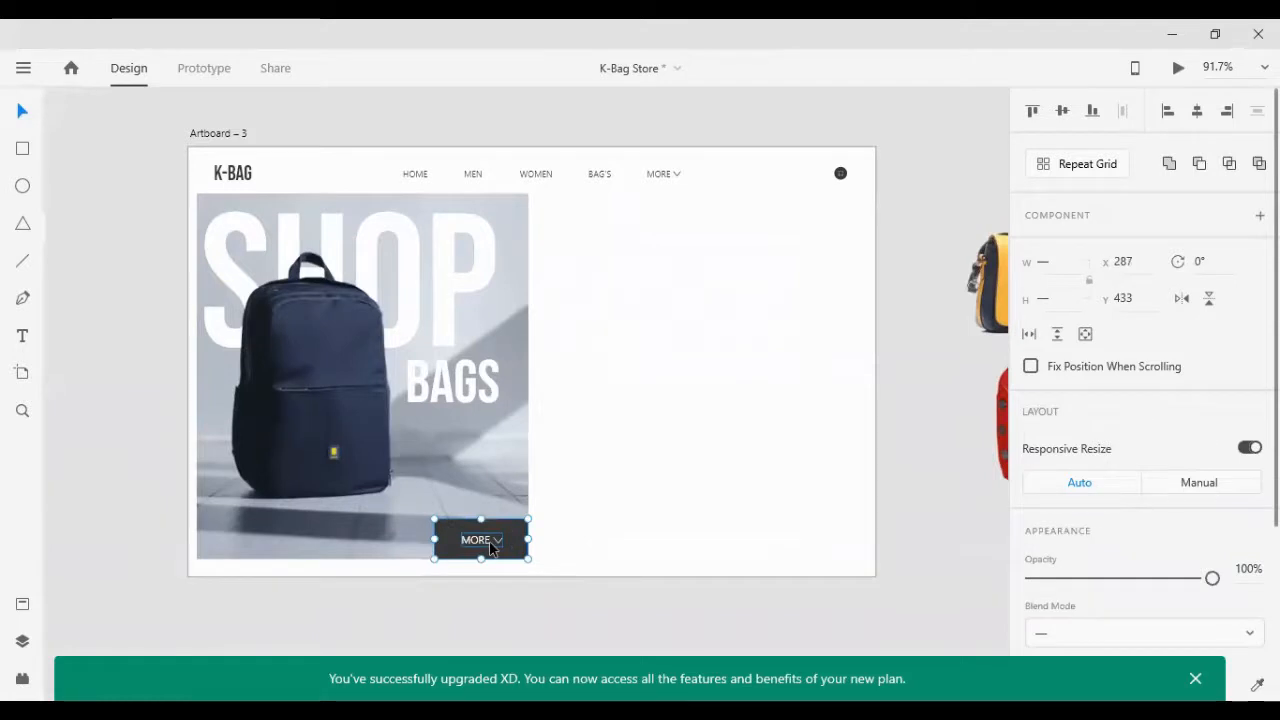
pyautogui.hotkey('ctrl', 'g')
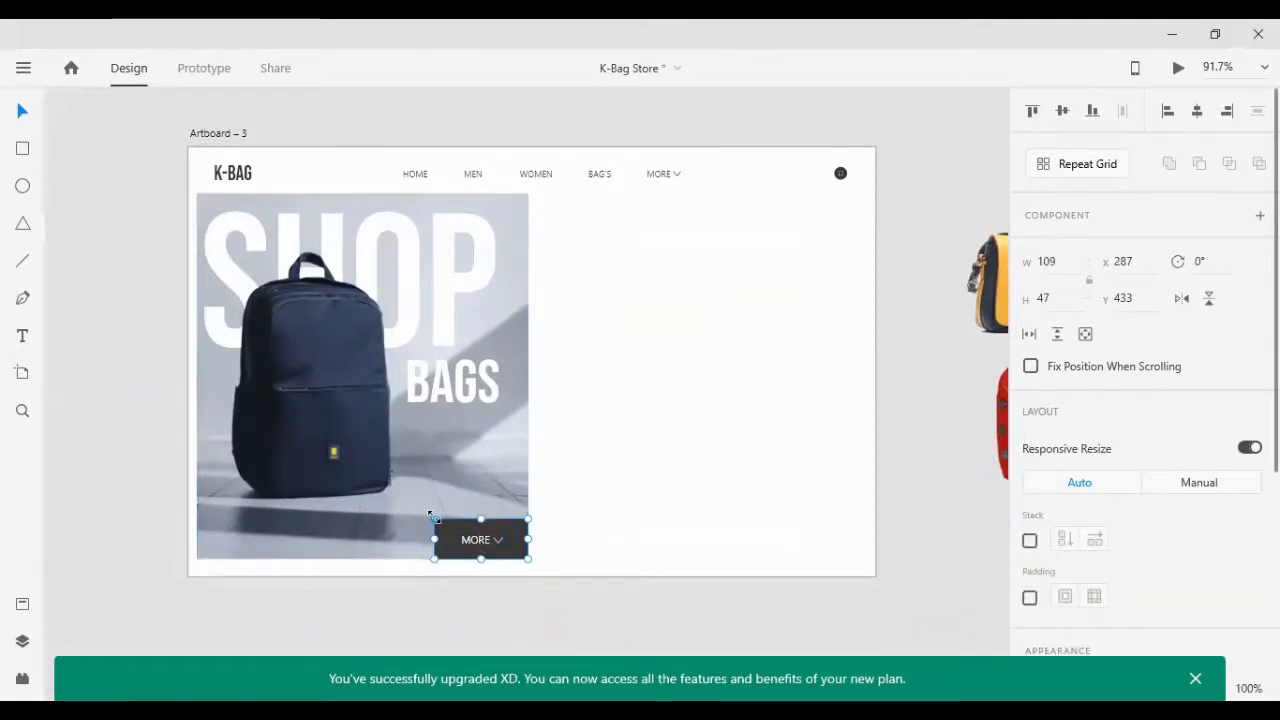
# Step: Scale the MORE button group down to 89 × 39 and move it into the photo's lower-right corner at X 307, Y 441
pyautogui.moveTo(432, 516); pyautogui.dragTo(443, 521)
pyautogui.press('Down')
pyautogui.press('Down')
pyautogui.press('Down')
pyautogui.press('Down')
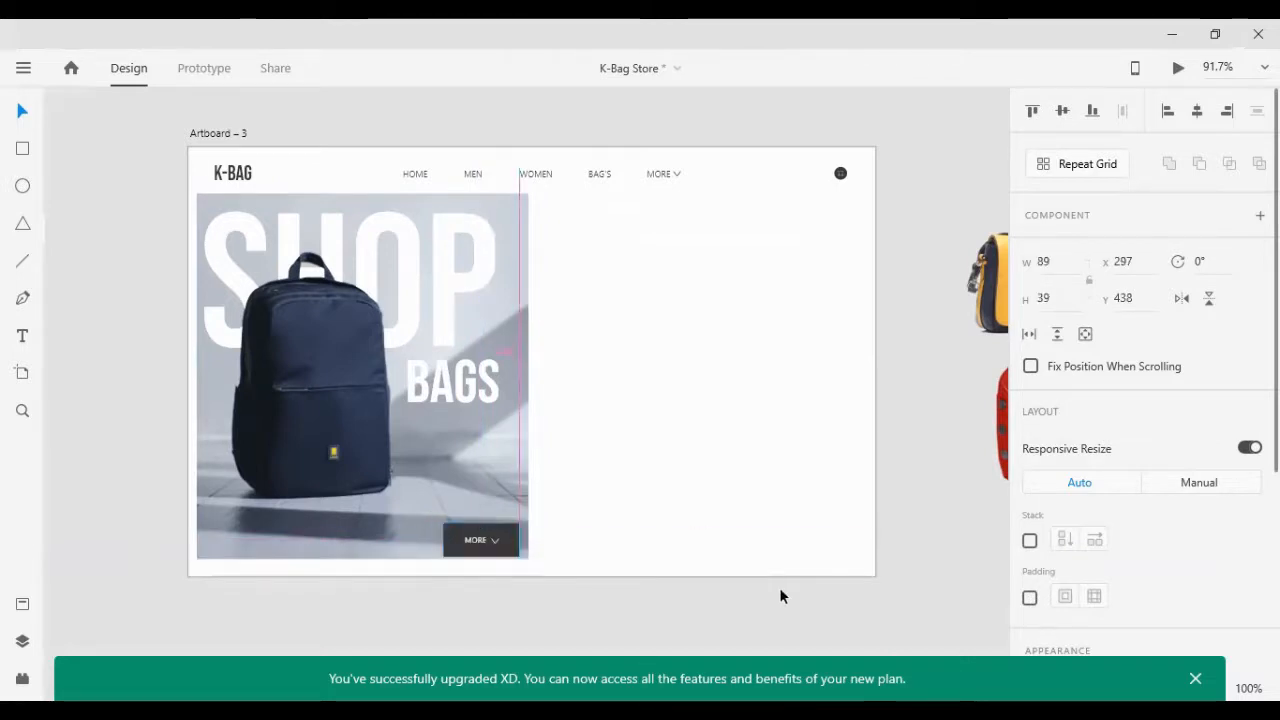
pyautogui.press('Right')
pyautogui.press('Right')
pyautogui.press('Right')
pyautogui.press('Right')
pyautogui.press('Right')
pyautogui.press('Right')
pyautogui.press('Right')
pyautogui.press('Right')
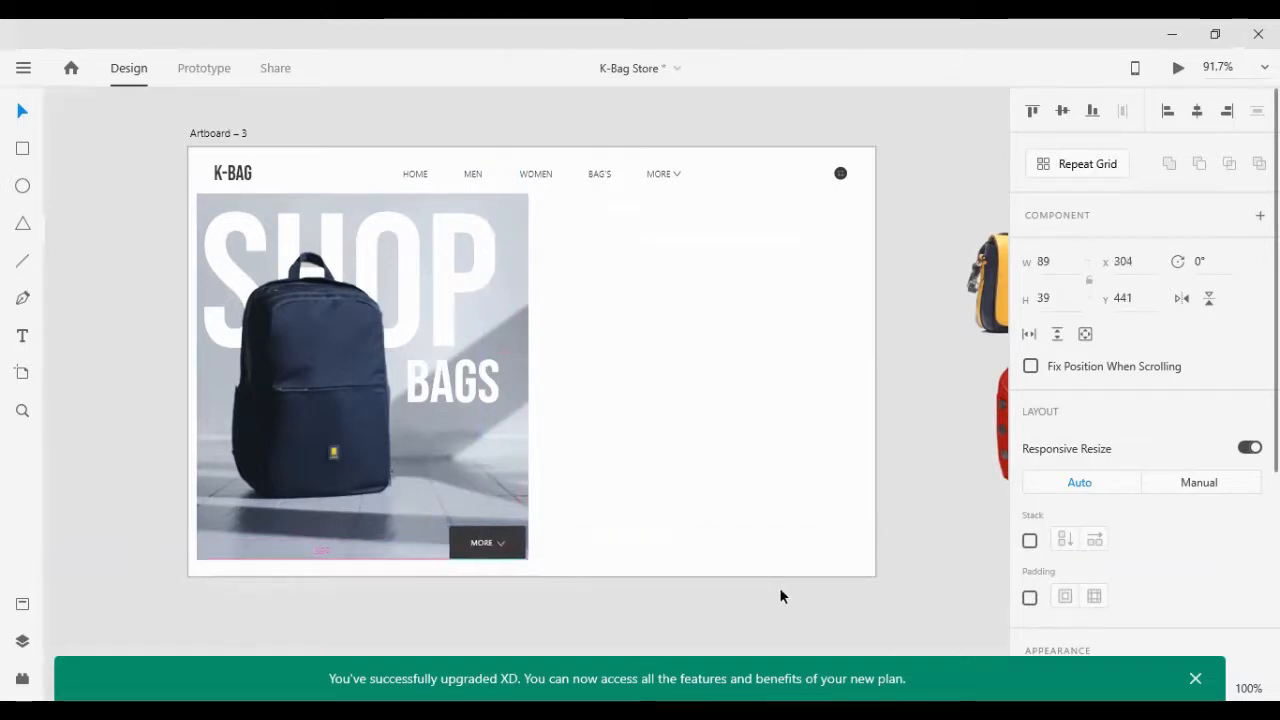
pyautogui.press('Right')
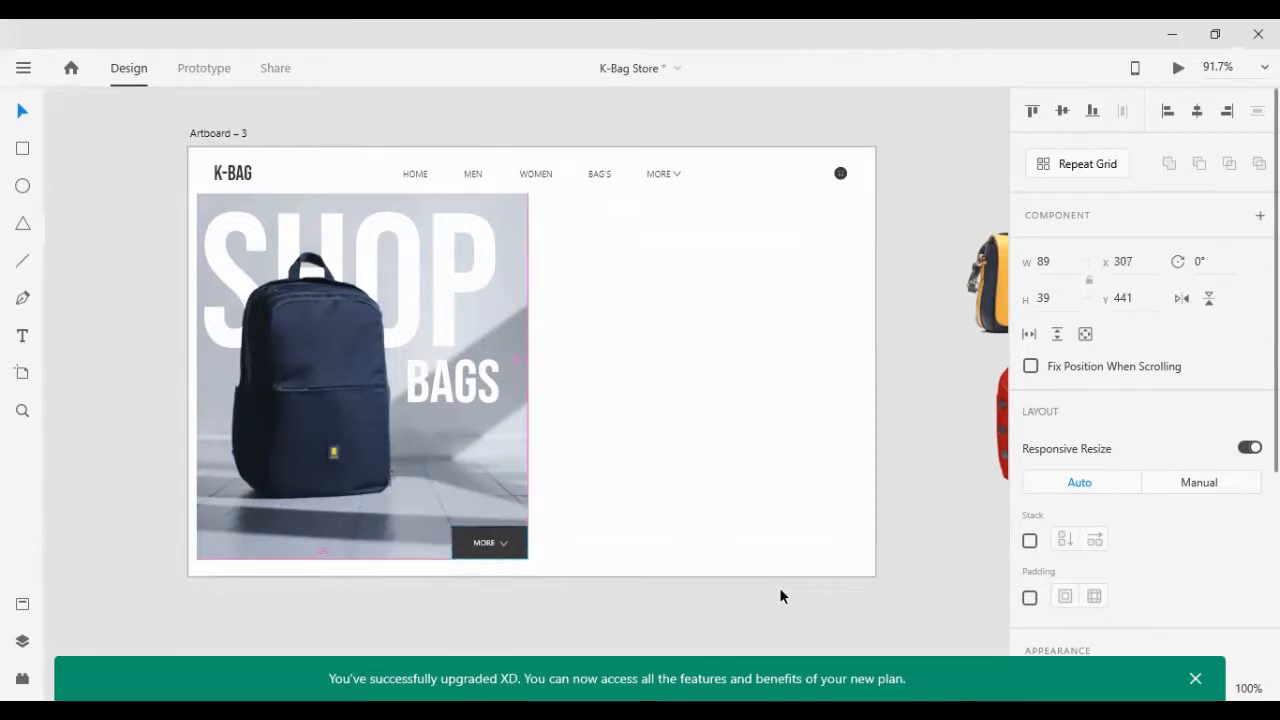
# Step: Ungroup the MORE button, then ungroup its text and arrow as well
pyautogui.scroll(8, 488, 562)
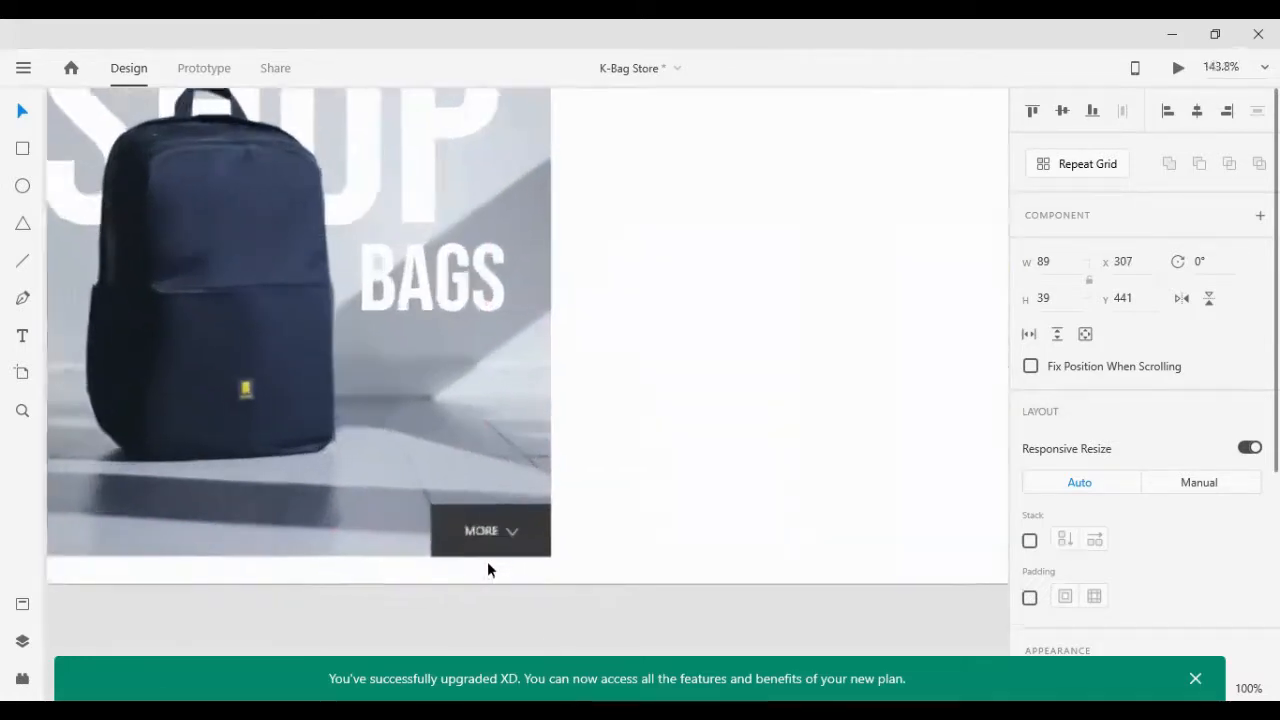
pyautogui.rightClick(540, 488)
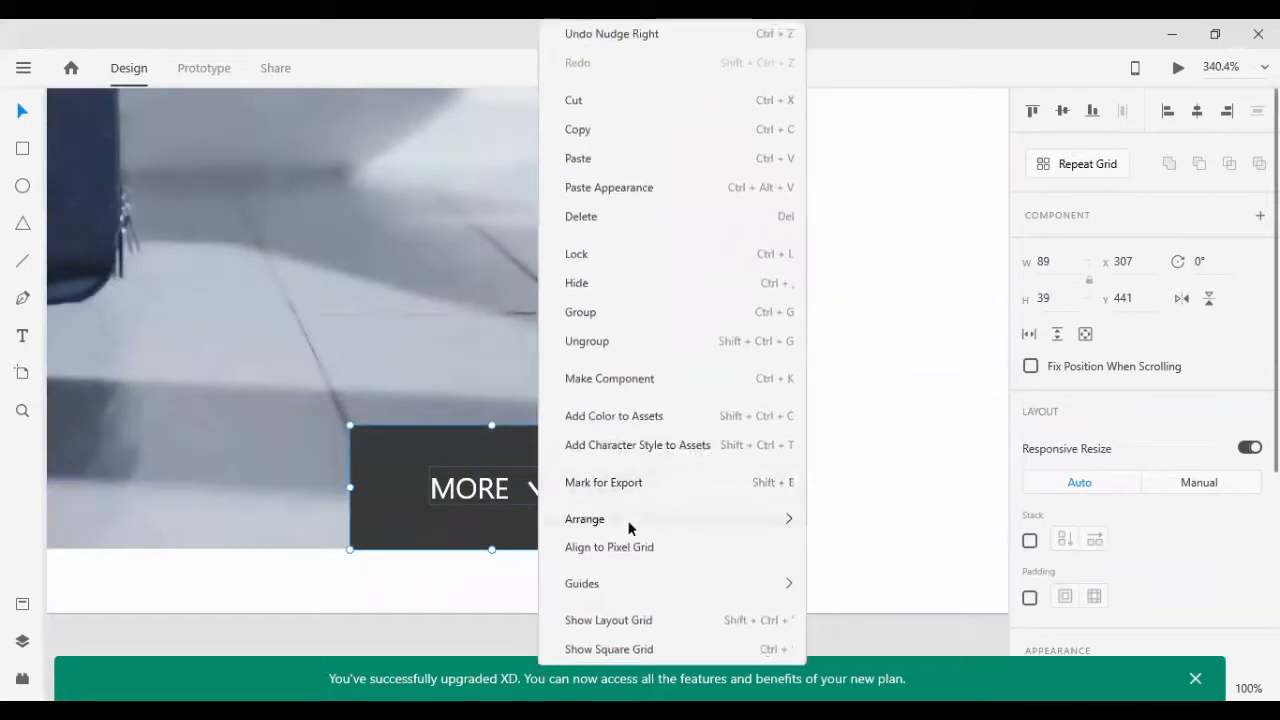
pyautogui.click(573, 350)
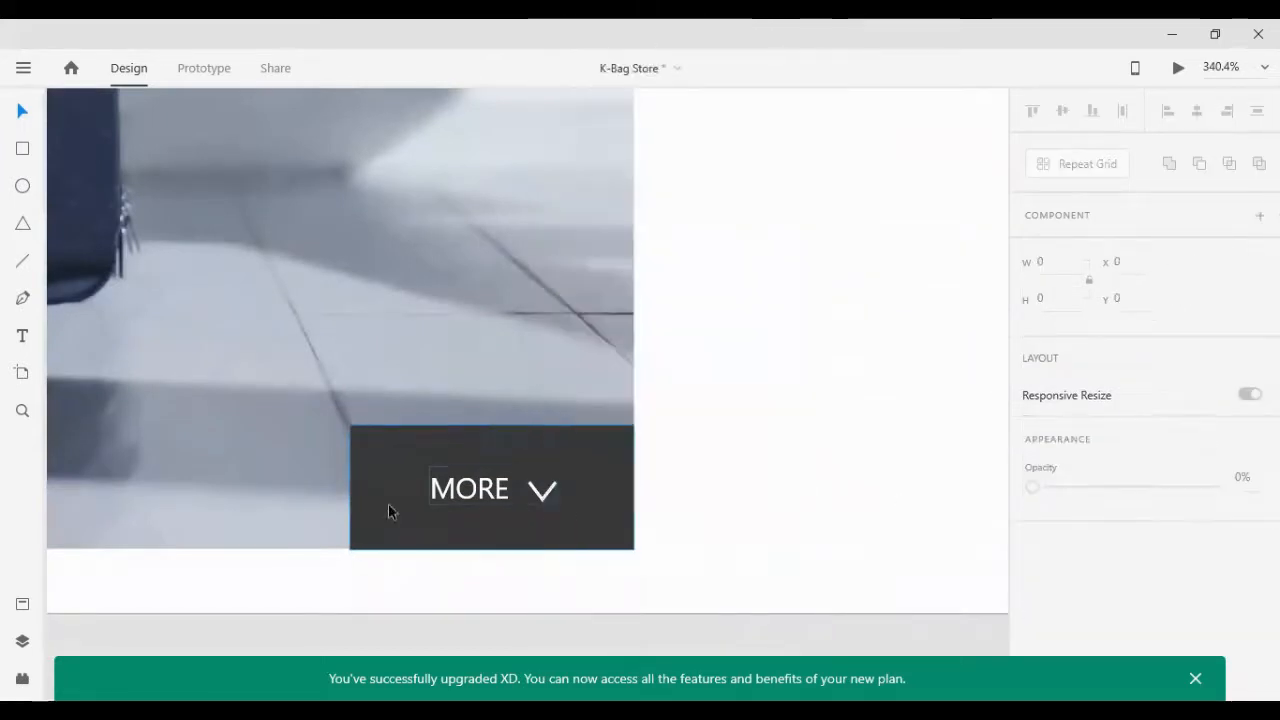
pyautogui.rightClick(508, 468)
pyautogui.click(584, 342)
pyautogui.click(798, 465)
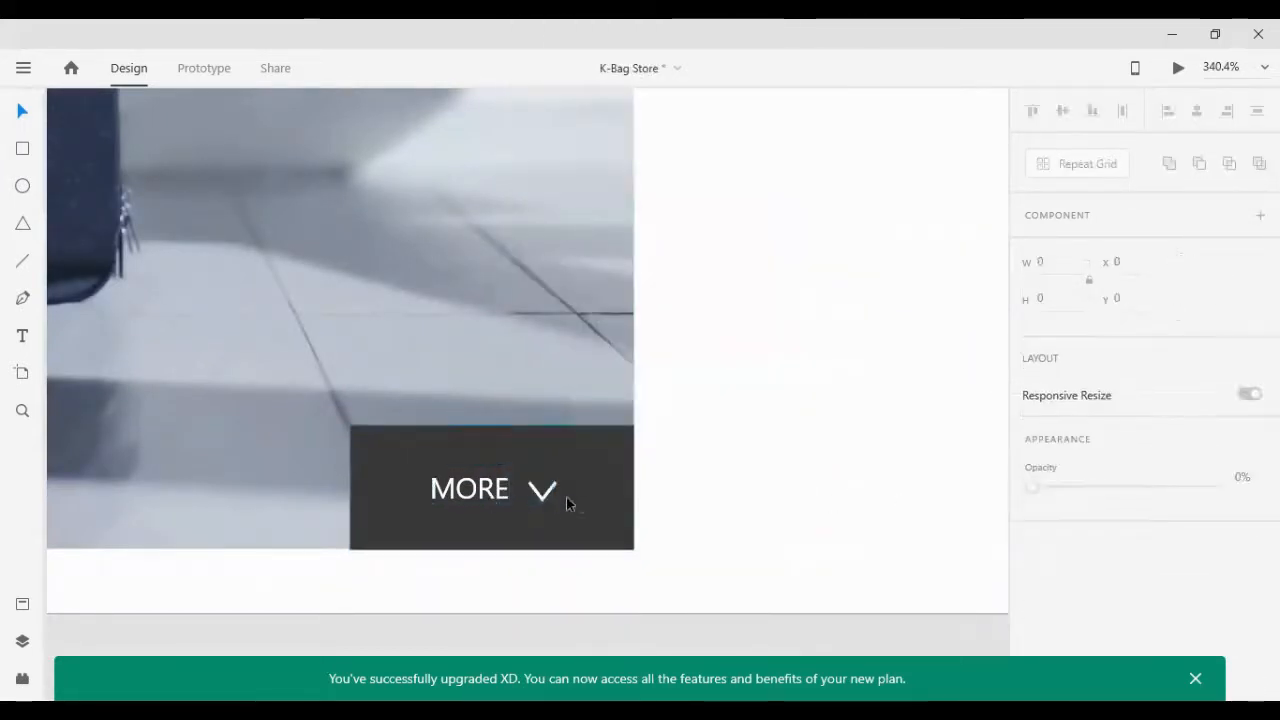
# Step: Move the arrow closer to the MORE text and centre it vertically in the button, at X 361.13, Y 457.87
pyautogui.click(543, 490)
pyautogui.moveTo(543, 490); pyautogui.dragTo(545, 495)
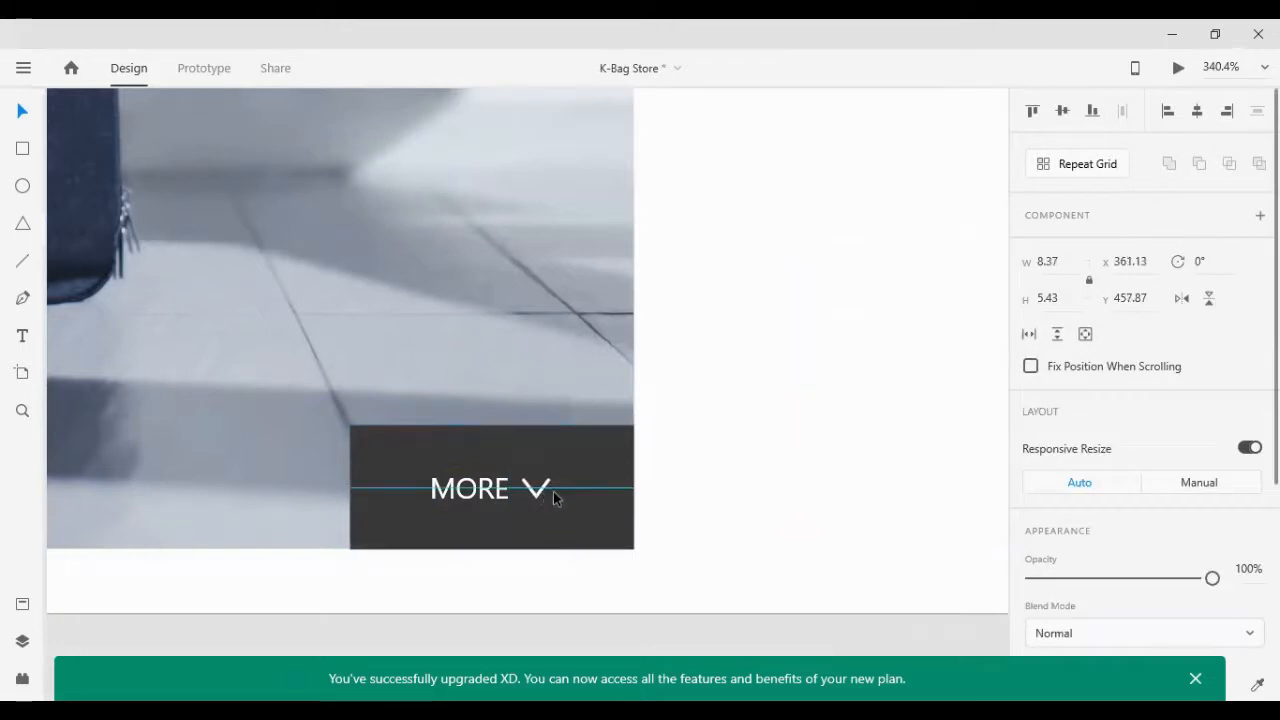
pyautogui.press('Left')
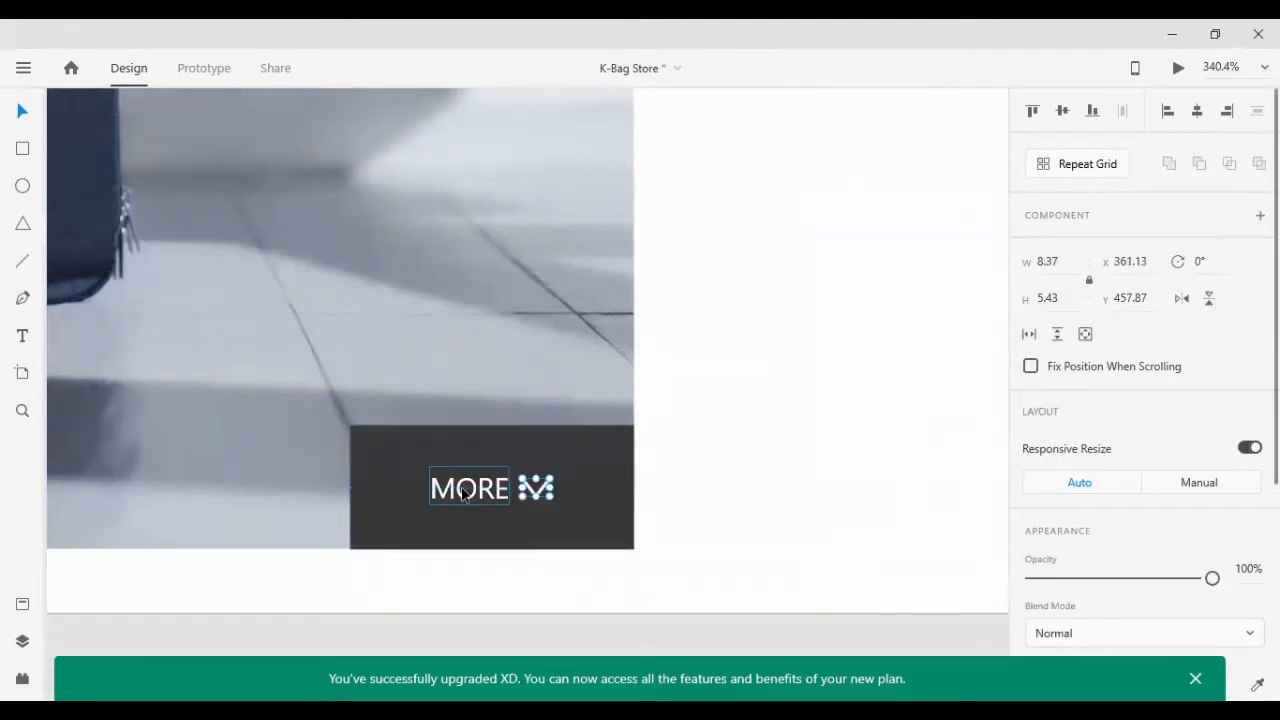
# Step: Group the MORE text with its arrow and centre that group vertically and horizontally on the dark rectangle
pyautogui.keyDown('shift'); pyautogui.click(463, 500); pyautogui.keyUp('shift')
pyautogui.hotkey('ctrl', 'g')
pyautogui.keyDown('shift'); pyautogui.click(590, 502); pyautogui.keyUp('shift')
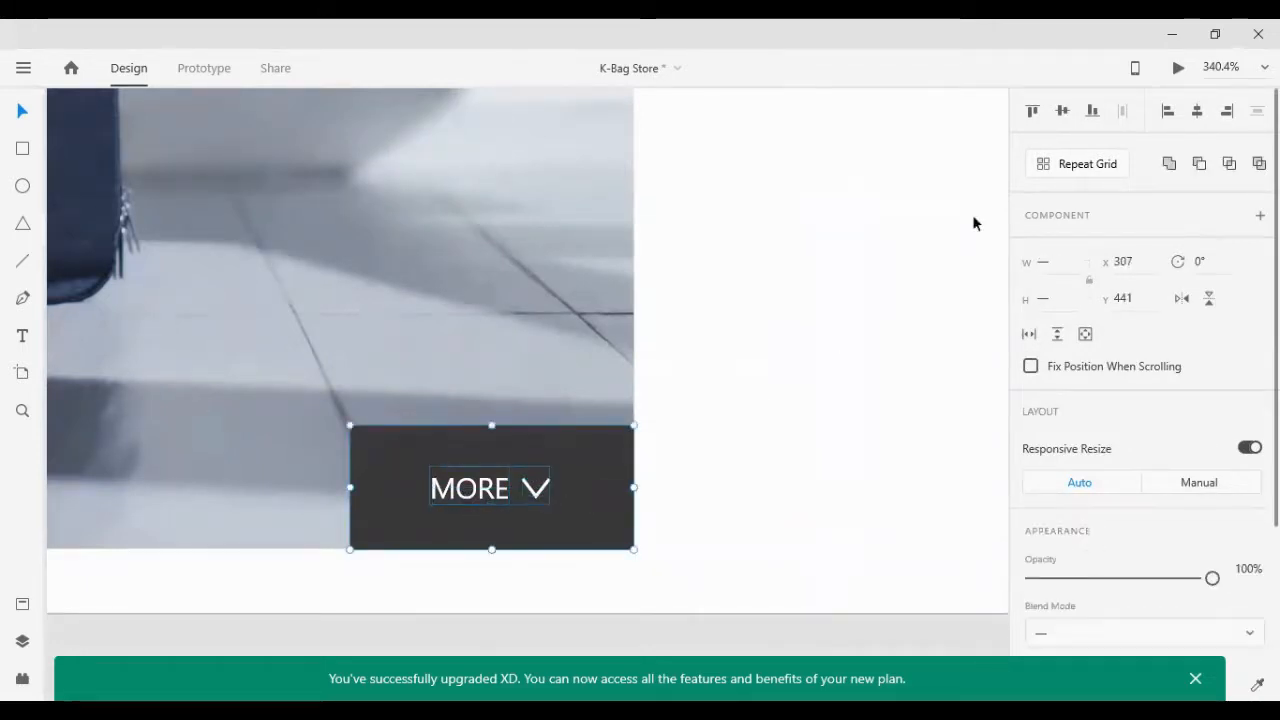
pyautogui.click(1059, 112)
pyautogui.click(1197, 114)
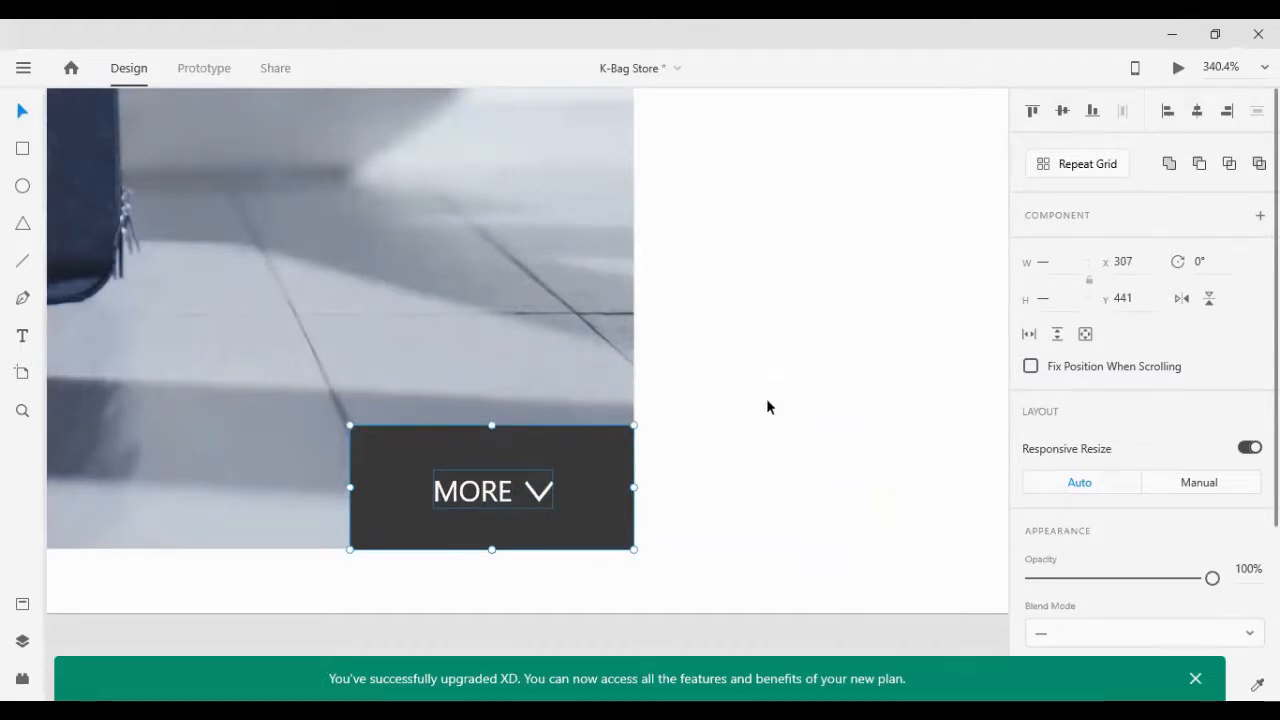
# Step: Draw a rectangle about 211 × 202 beside the hero photo, level with its upper edge at X 405, Y 54
pyautogui.scroll(-8, 721, 430)
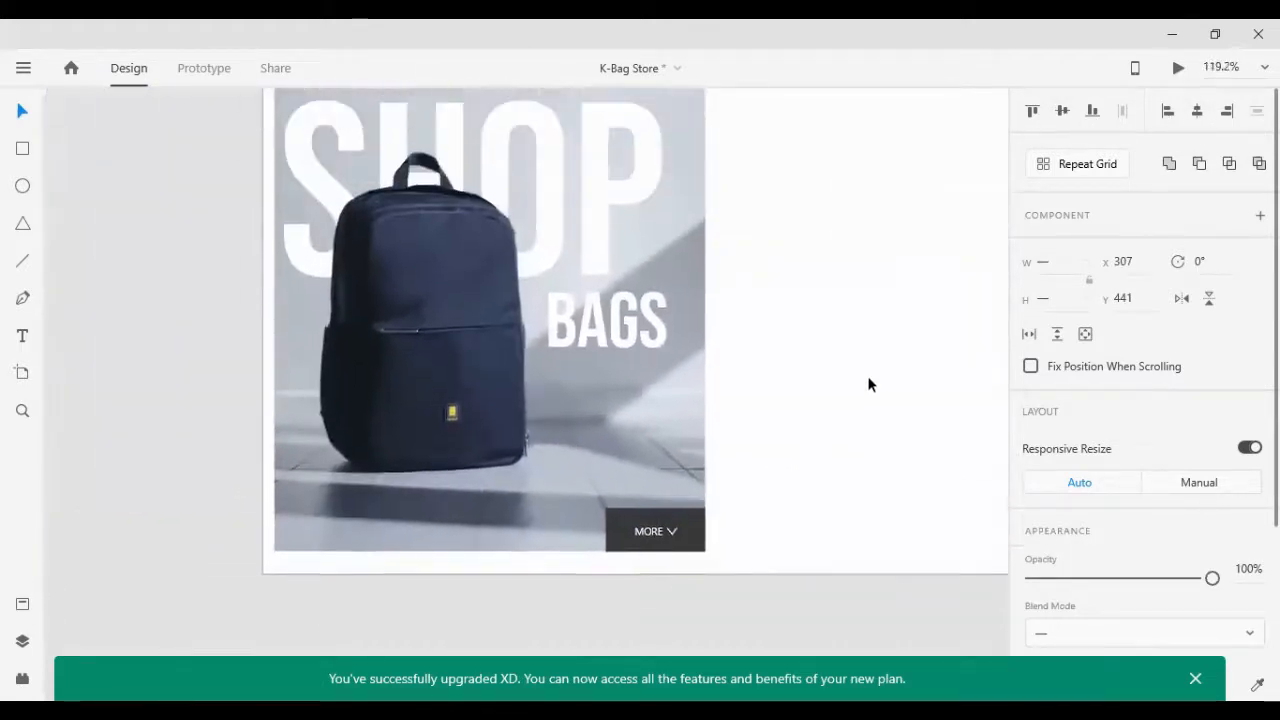
pyautogui.scroll(-2, 866, 378)
pyautogui.scroll(-2, 880, 365)
pyautogui.scroll(3, 880, 360)
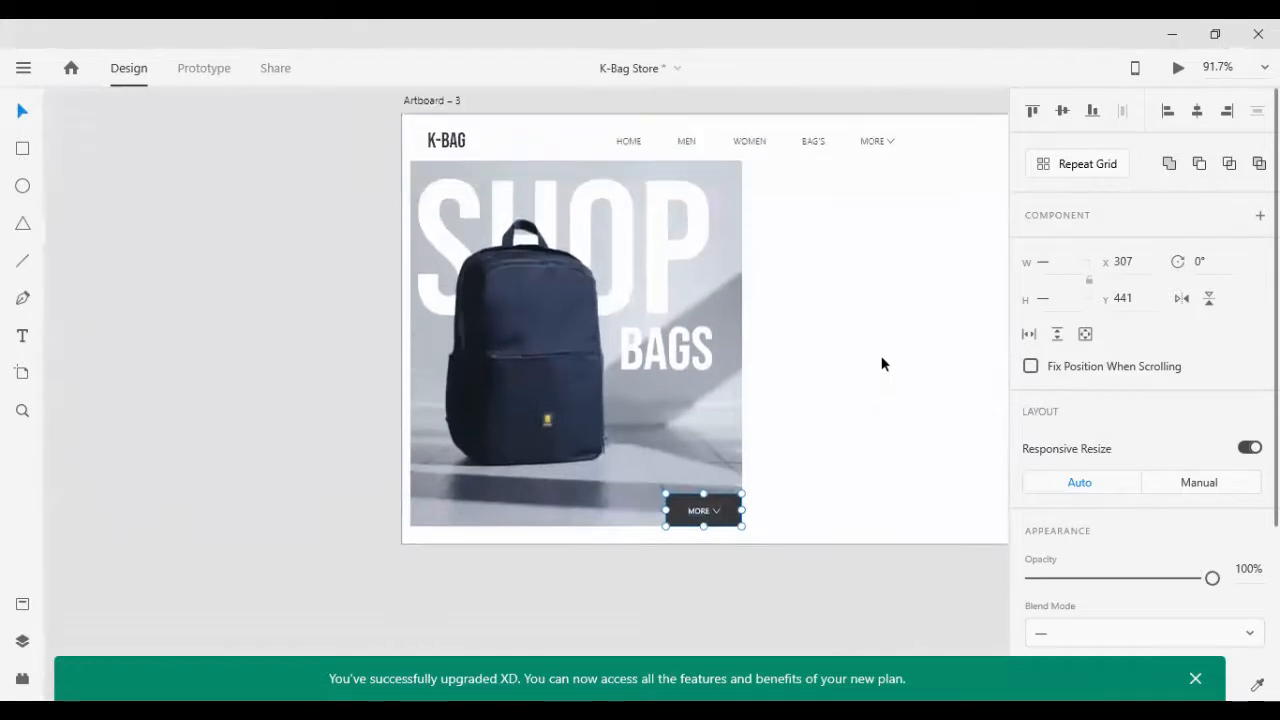
pyautogui.hscroll(4, 877, 362)
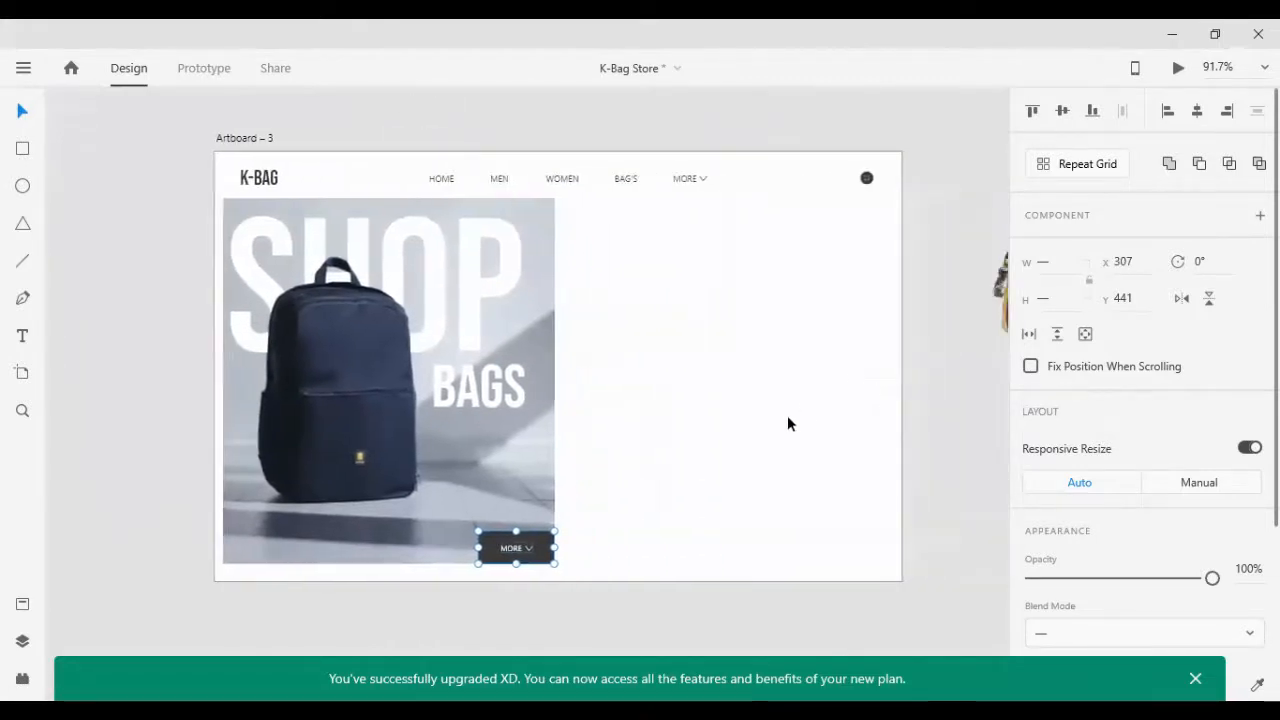
pyautogui.click(704, 268)
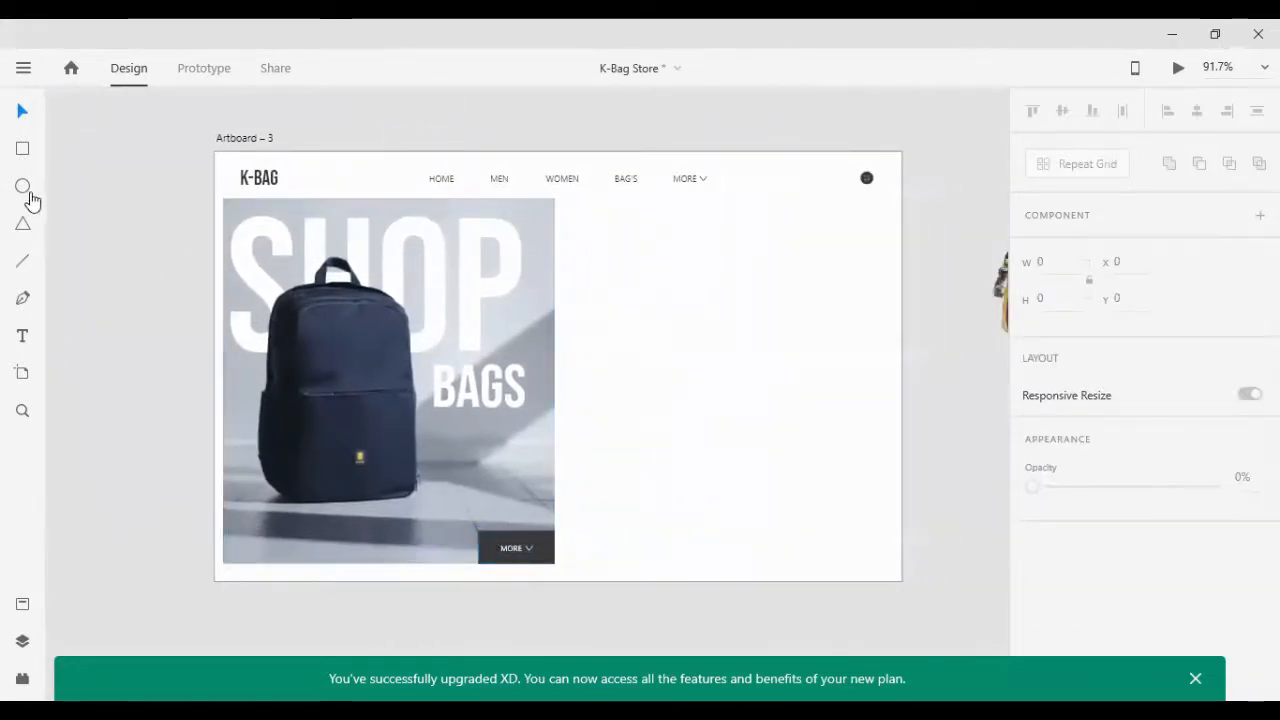
pyautogui.click(24, 152)
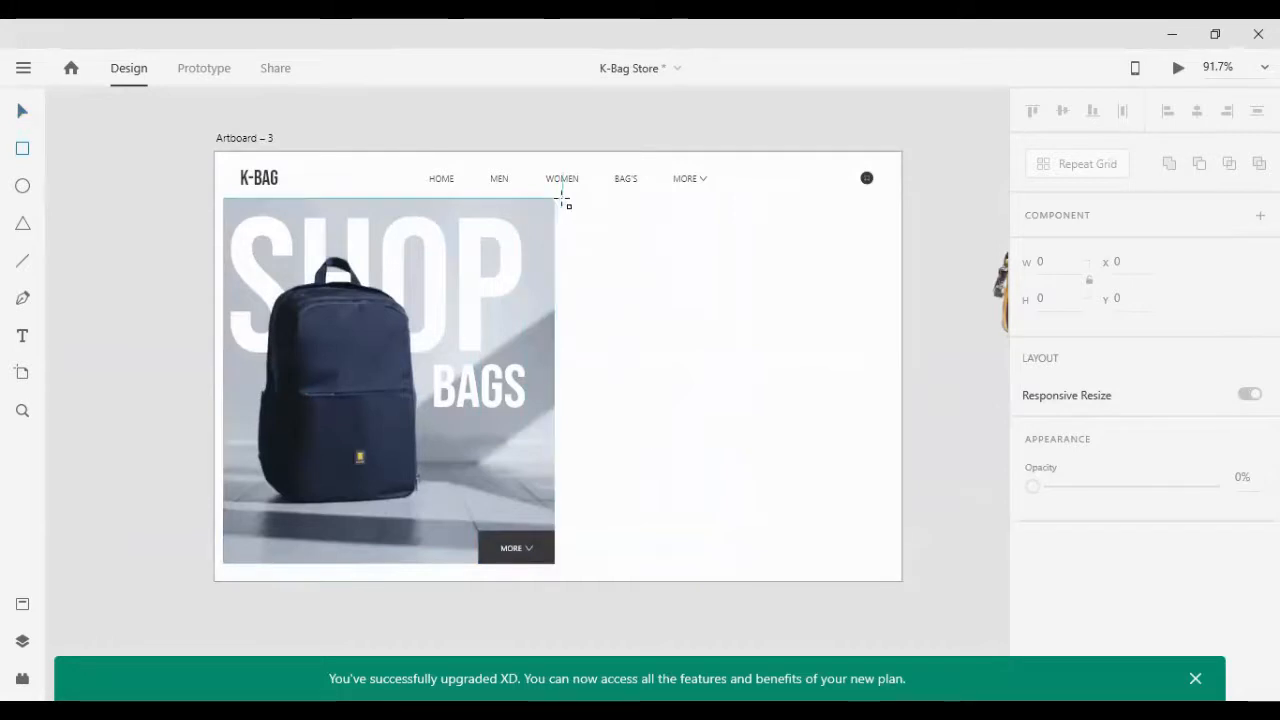
pyautogui.moveTo(562, 199)
pyautogui.mouseDown()
pyautogui.moveTo(741, 331)
pyautogui.moveTo(744, 382)
pyautogui.moveTo(743, 371)
pyautogui.mouseUp()
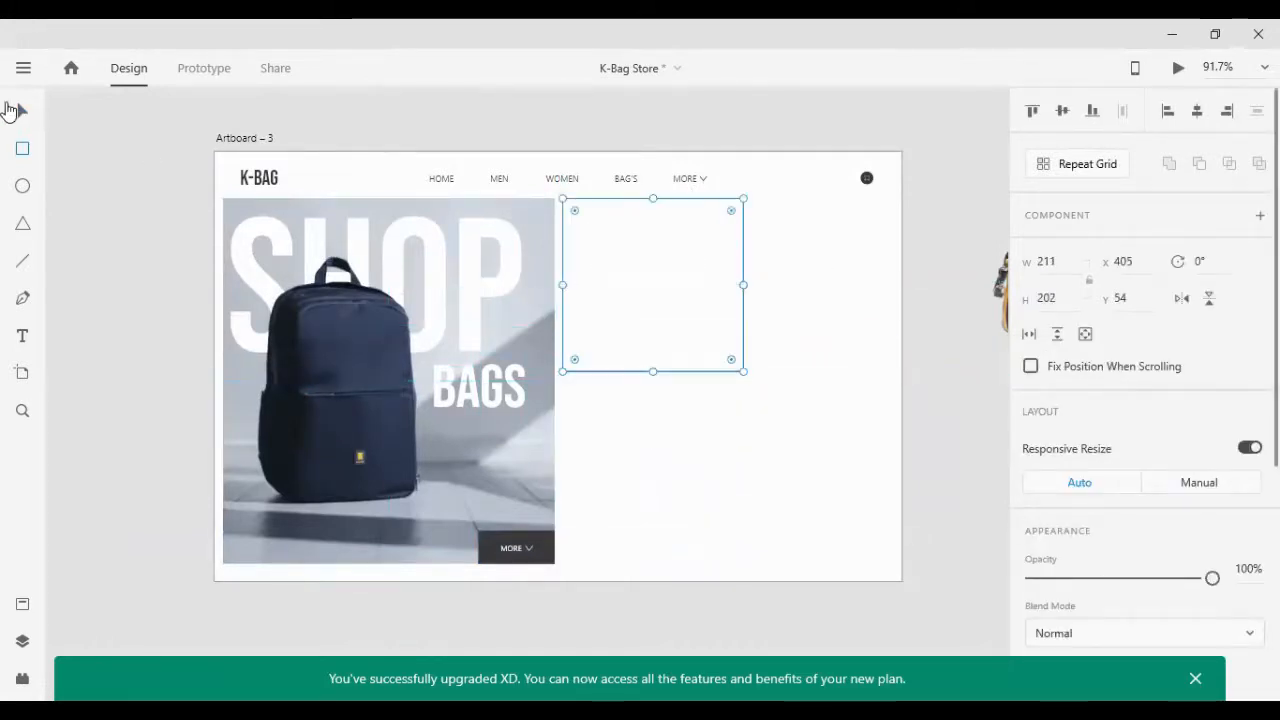
pyautogui.click(22, 110)
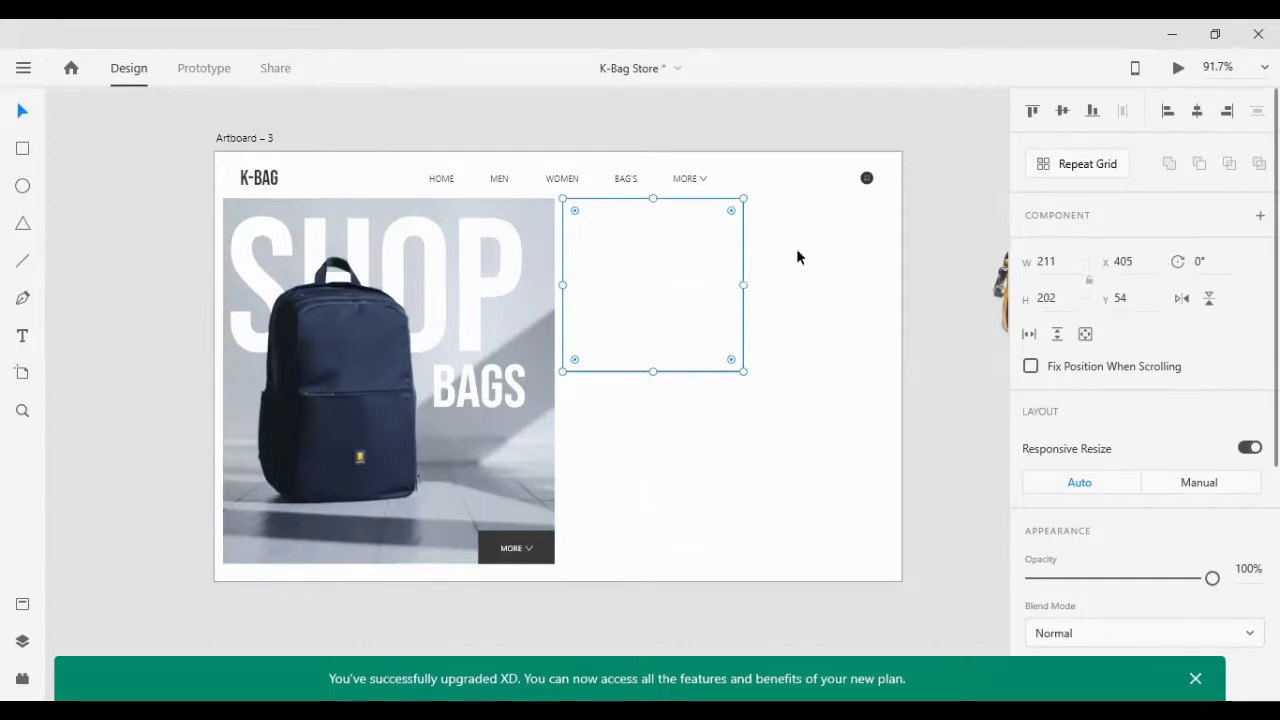
pyautogui.click(843, 281)
# Step: Set the new rectangle's width to 187 and its height to 208
pyautogui.scroll(-2, 843, 281)
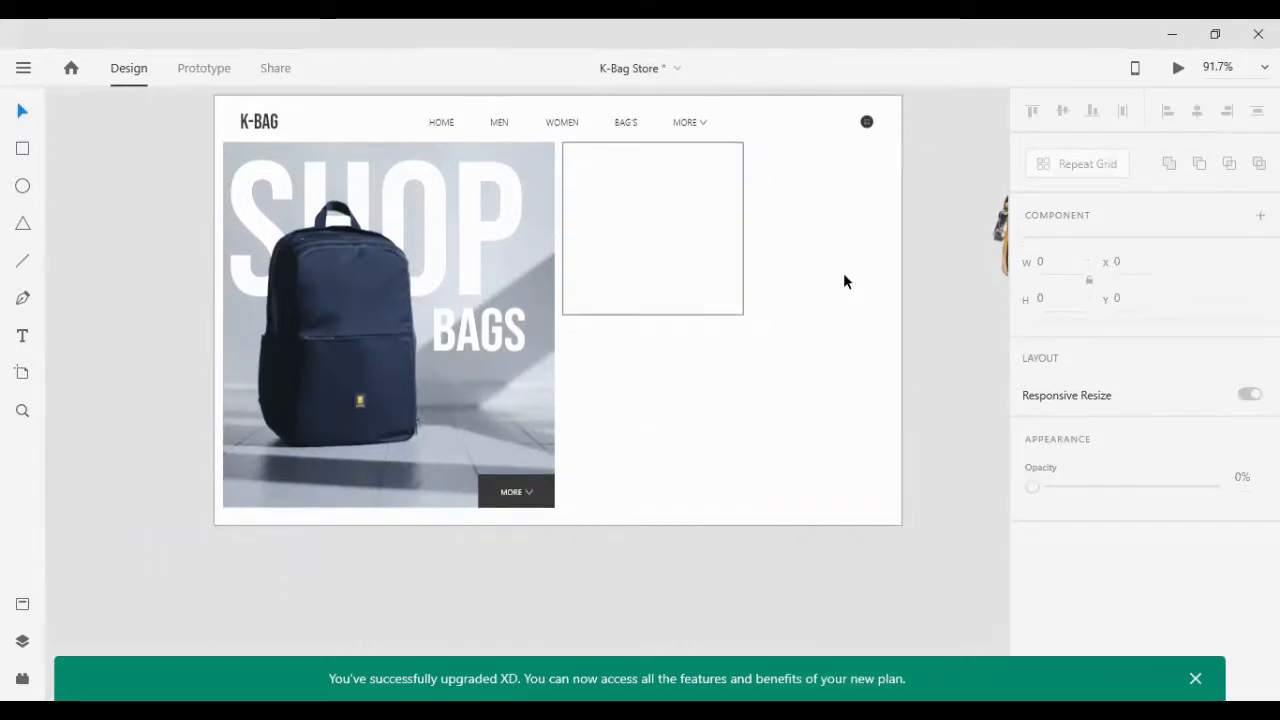
pyautogui.scroll(-1, 844, 274)
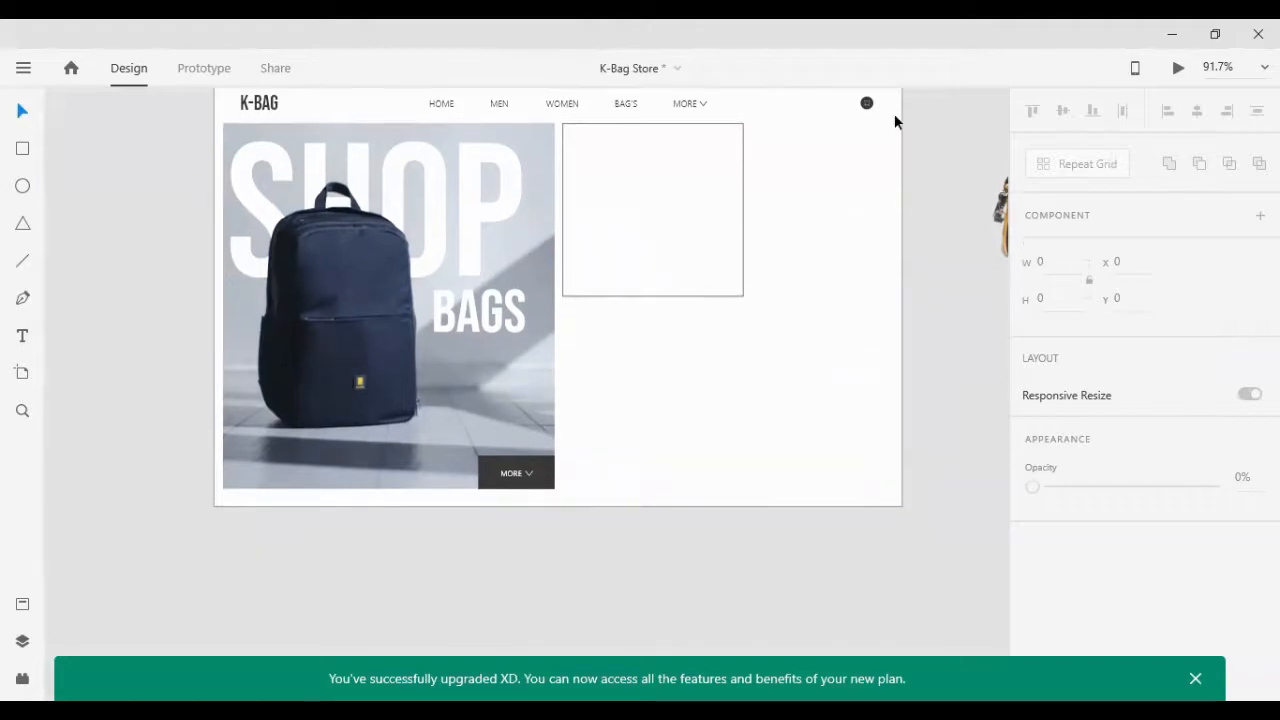
pyautogui.click(678, 224)
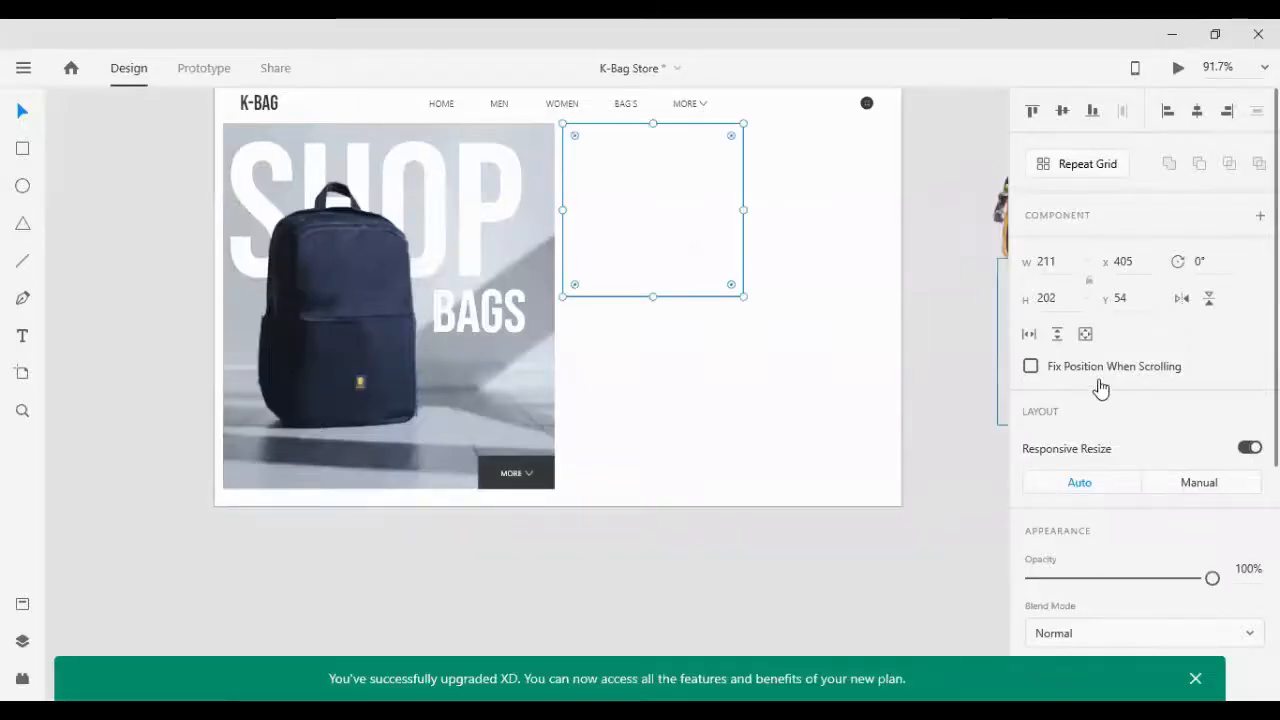
pyautogui.click(1064, 266)
pyautogui.write('187')
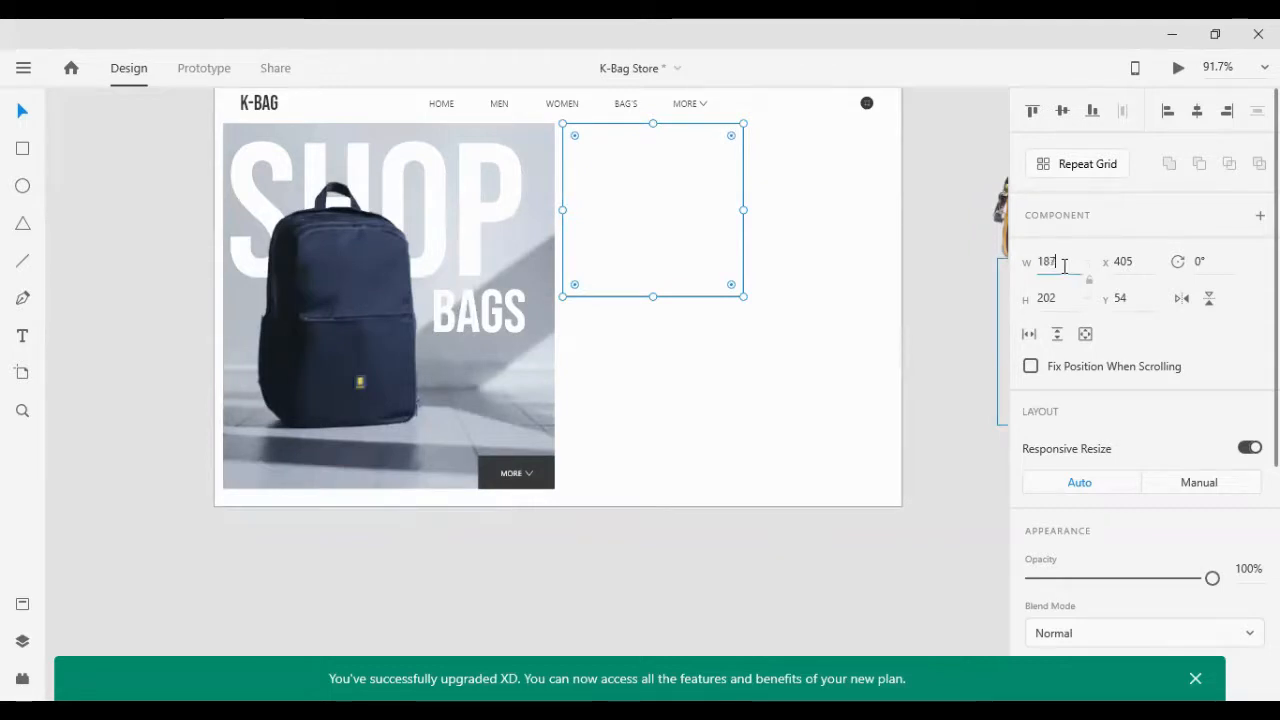
pyautogui.press('Return')
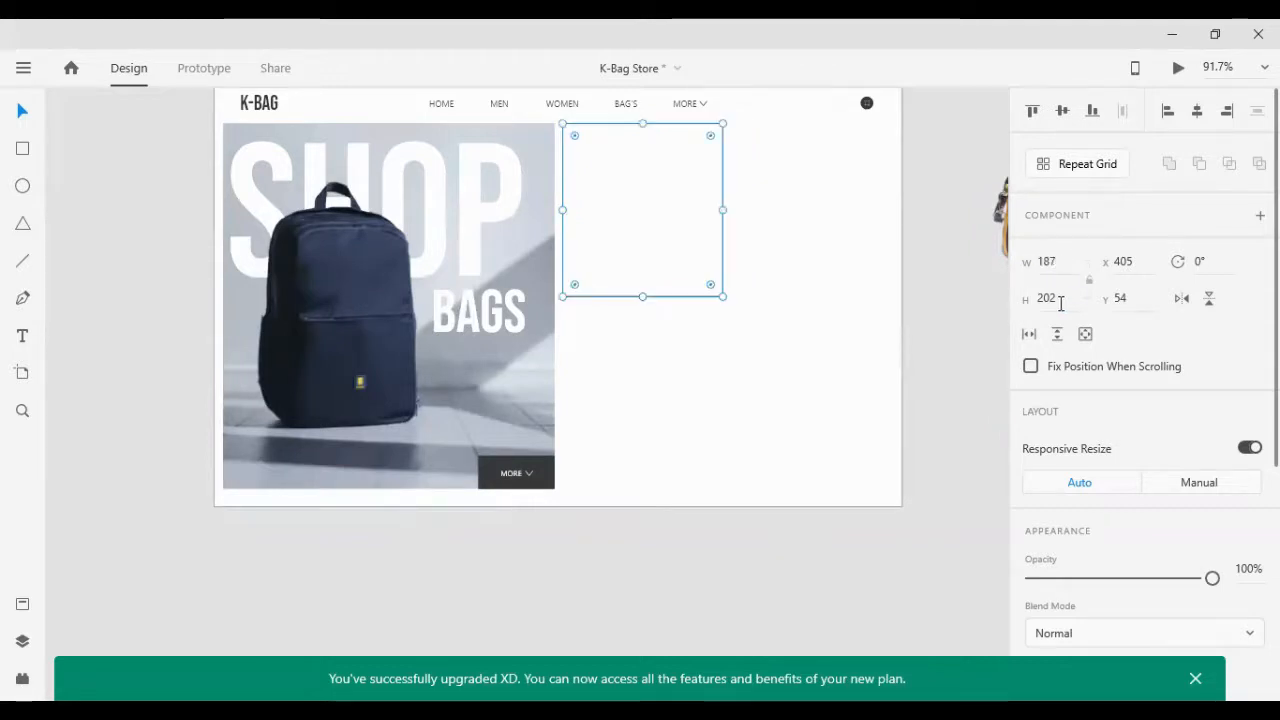
pyautogui.click(1061, 300)
pyautogui.write('2')
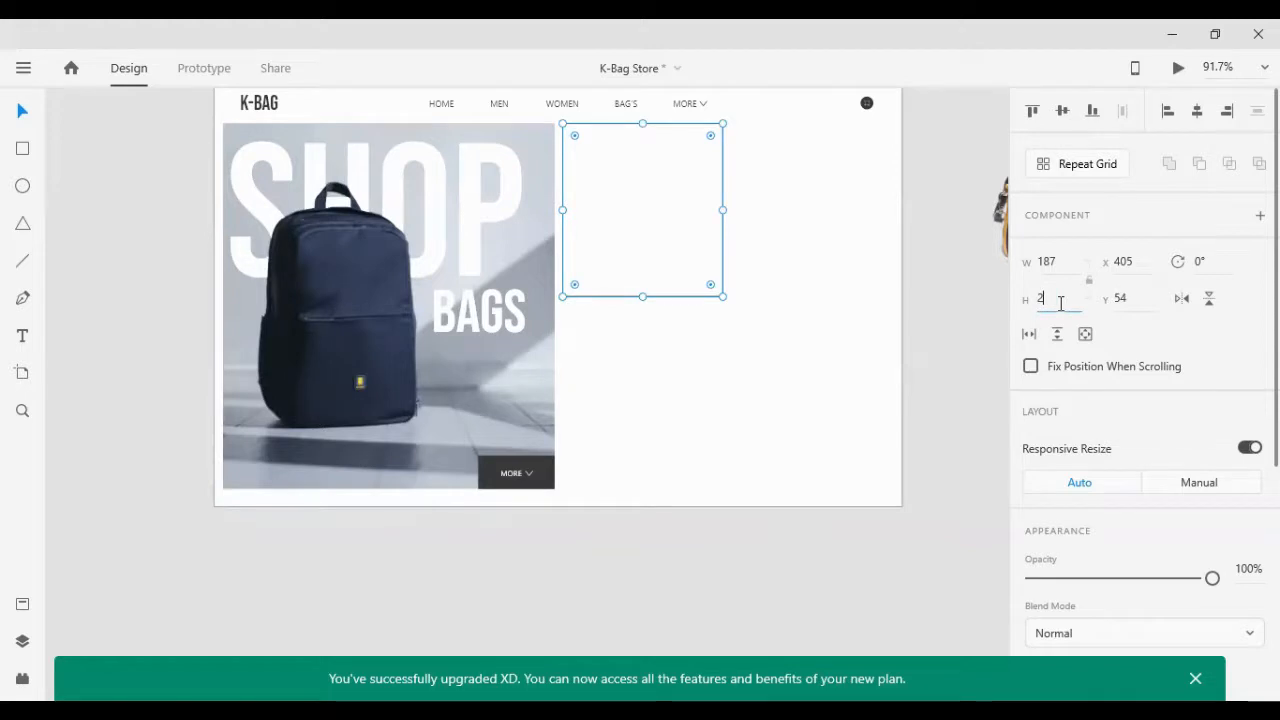
pyautogui.write('08')
pyautogui.press('Return')
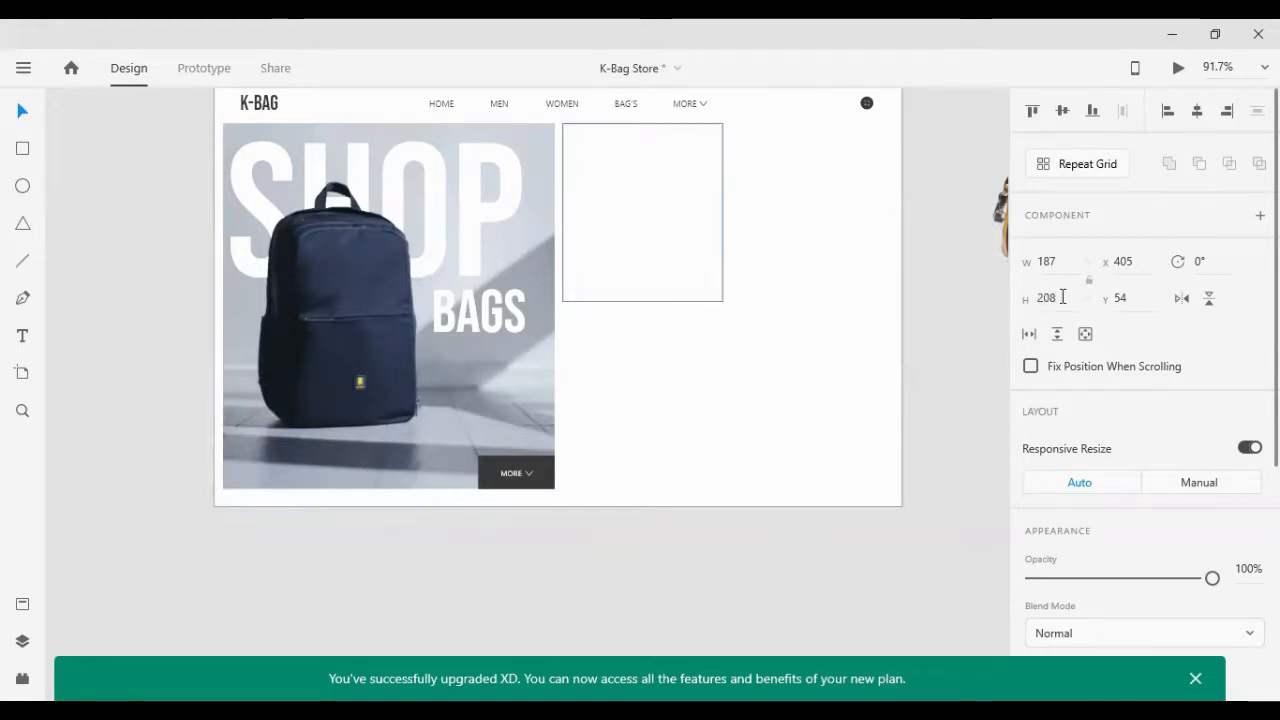
pyautogui.scroll(-3, 1147, 457)
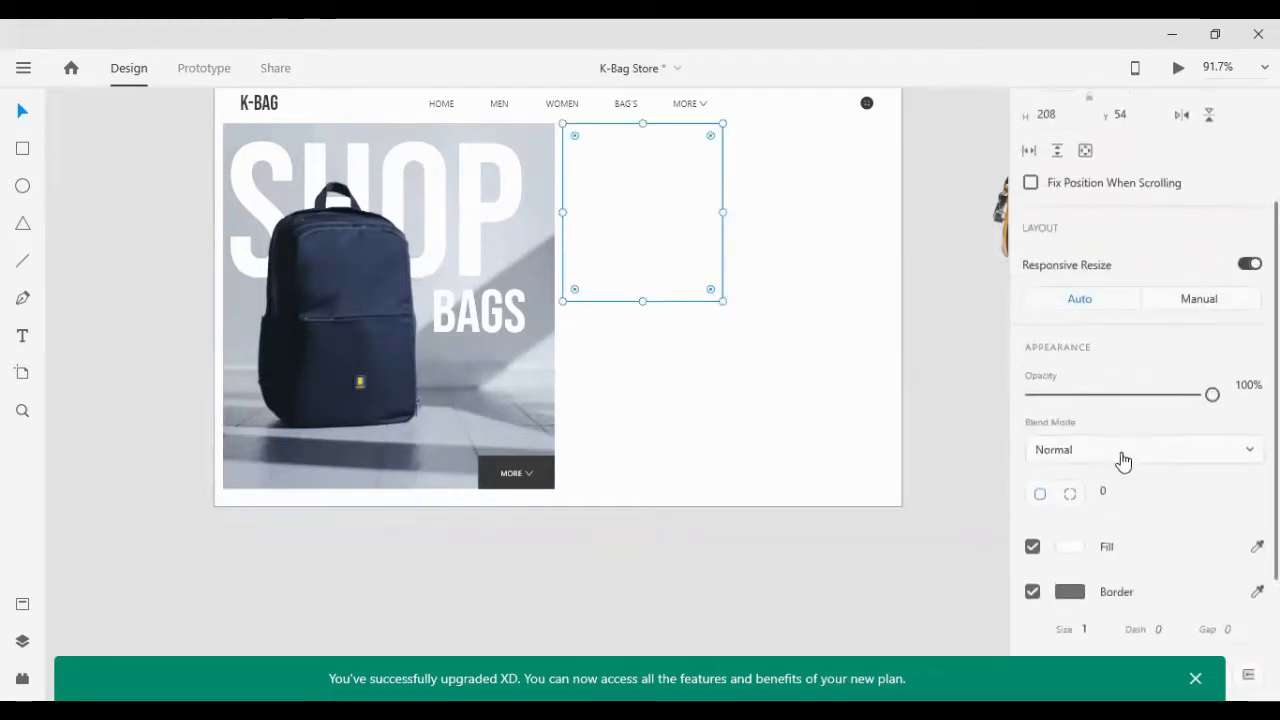
pyautogui.click(1032, 592)
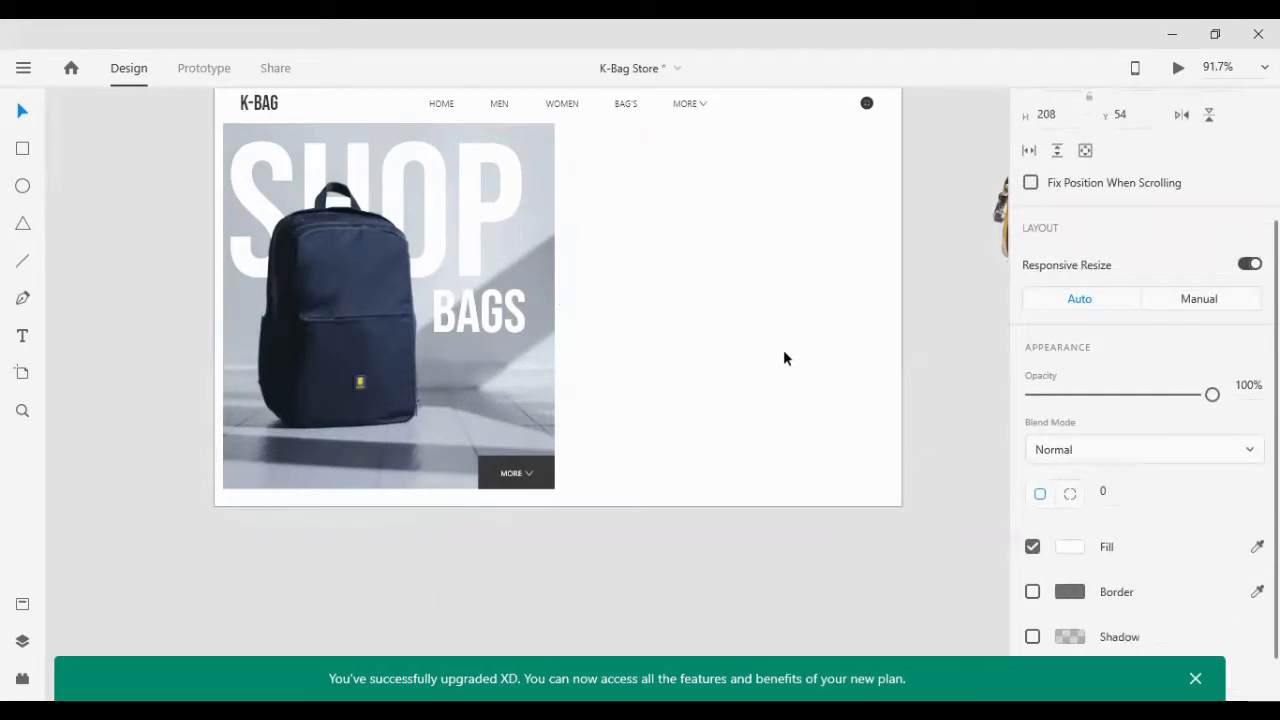
pyautogui.click(1032, 591)
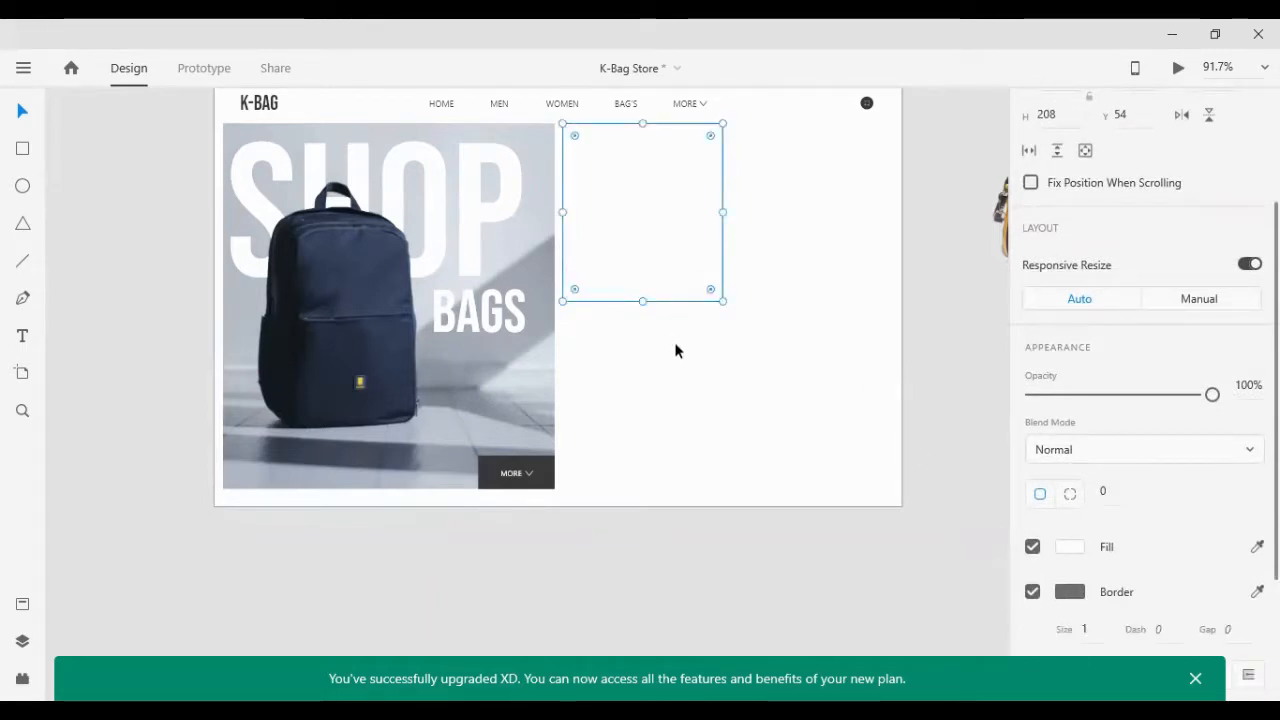
# Step: Duplicate the rectangle and move the copy to its right in the same row, leaving a narrow gap between them
pyautogui.hotkey('ctrl', 'r')
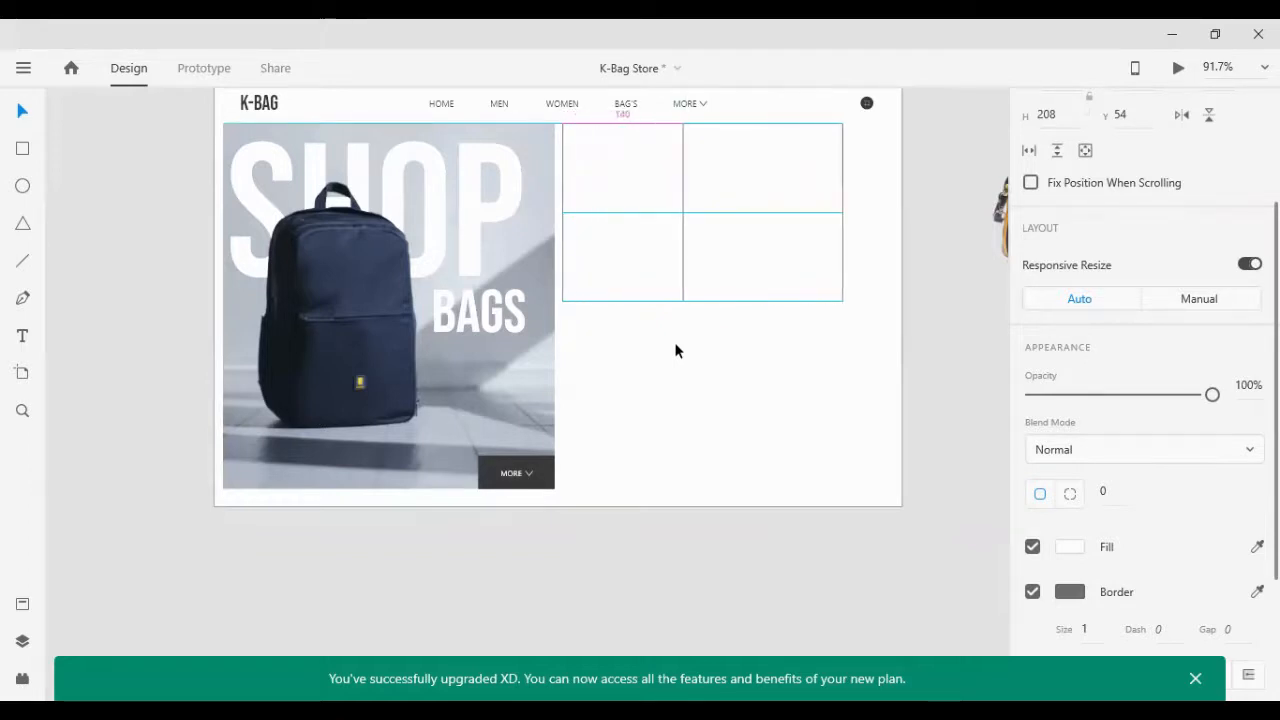
pyautogui.hotkey('shift', 'Right')
pyautogui.hotkey('shift', 'Right')
pyautogui.hotkey('shift', 'Right')
pyautogui.hotkey('shift', 'Right')
pyautogui.hotkey('shift', 'Right')
pyautogui.hotkey('shift', 'Right')
pyautogui.hotkey('shift', 'Right')
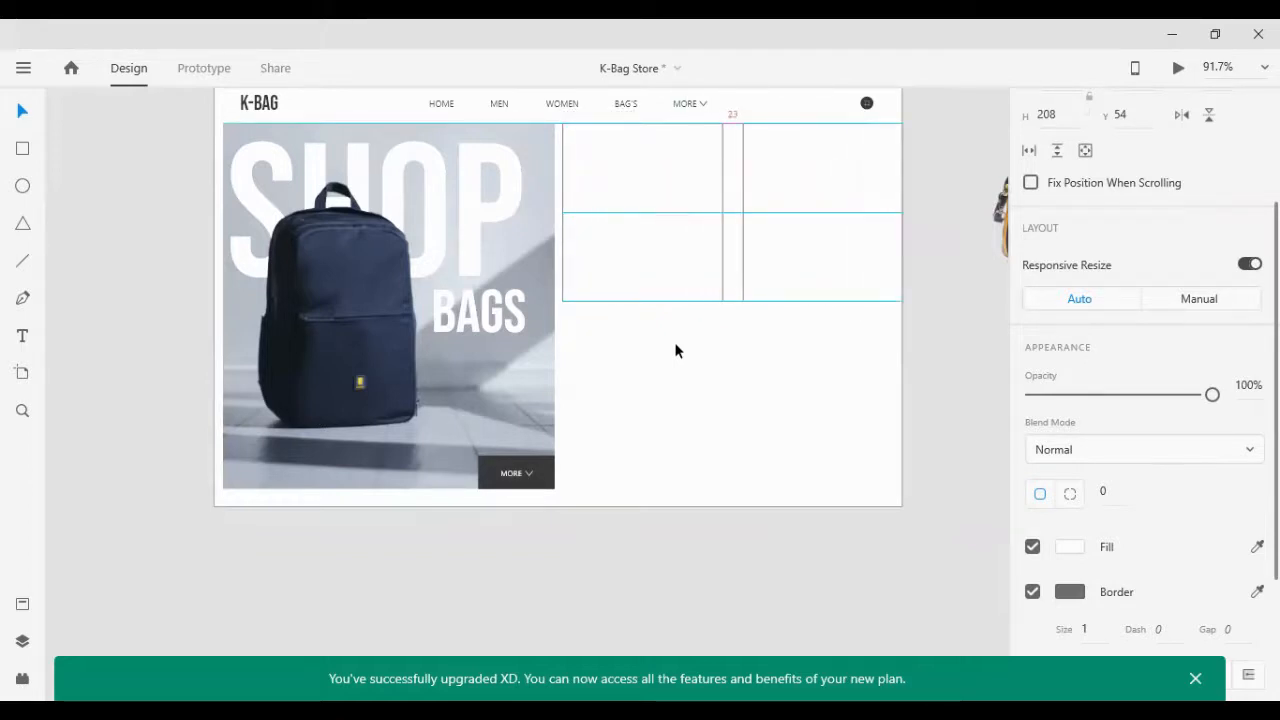
pyautogui.press('Left')
pyautogui.press('Left')
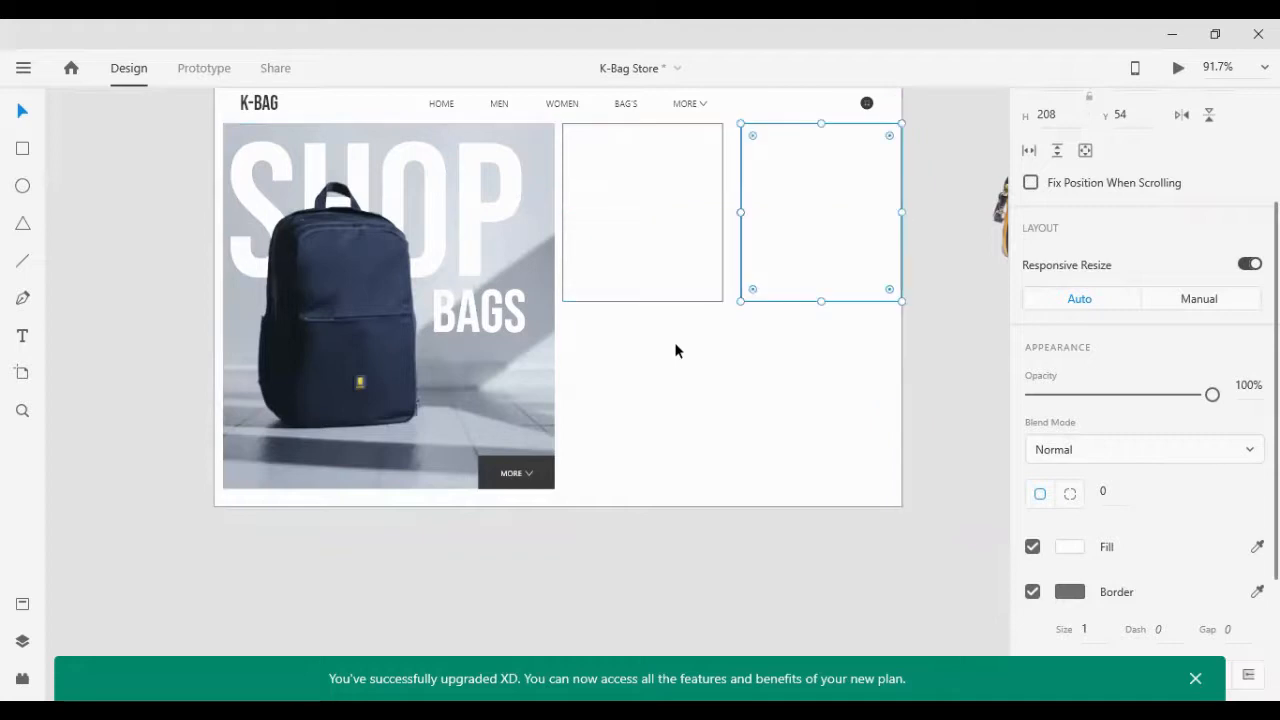
pyautogui.hotkey('shift', 'Left')
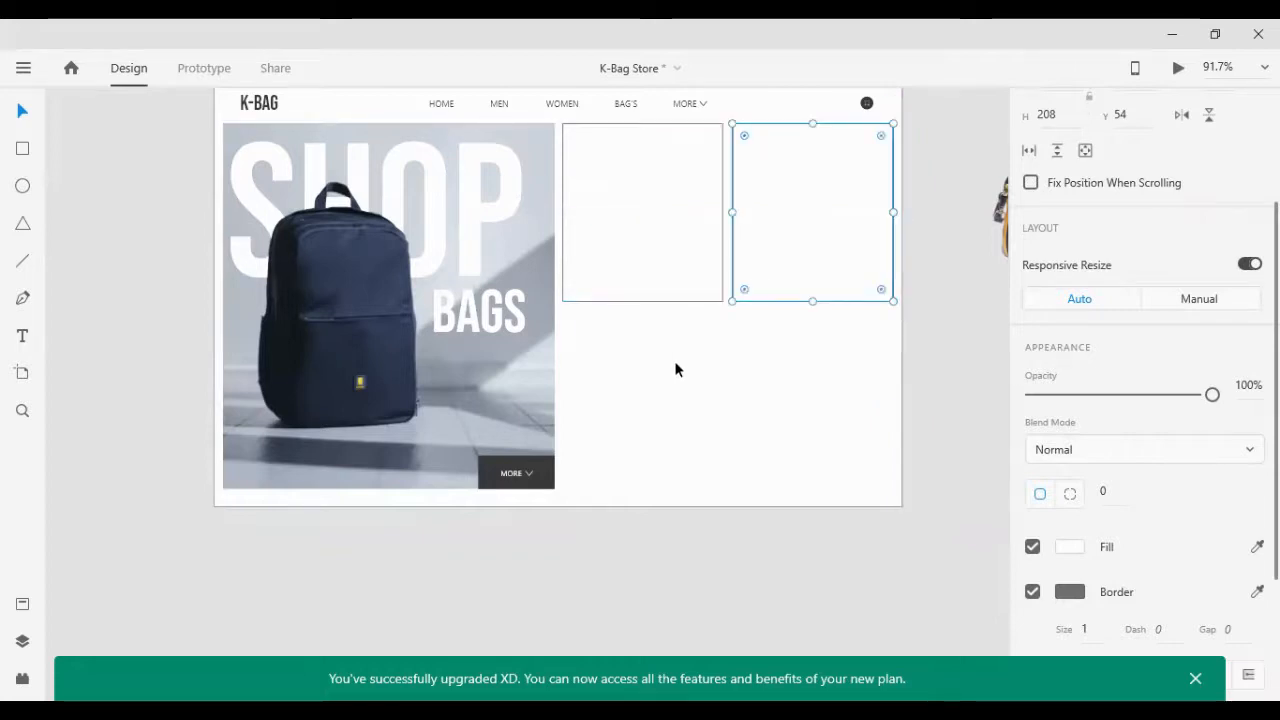
# Step: Select both rectangles and nudge them horizontally so the pair starts at X 406
pyautogui.moveTo(678, 366); pyautogui.dragTo(785, 234)
pyautogui.press('Left')
pyautogui.press('Left')
pyautogui.press('Left')
pyautogui.press('Left')
pyautogui.press('Left')
pyautogui.press('Left')
pyautogui.press('Left')
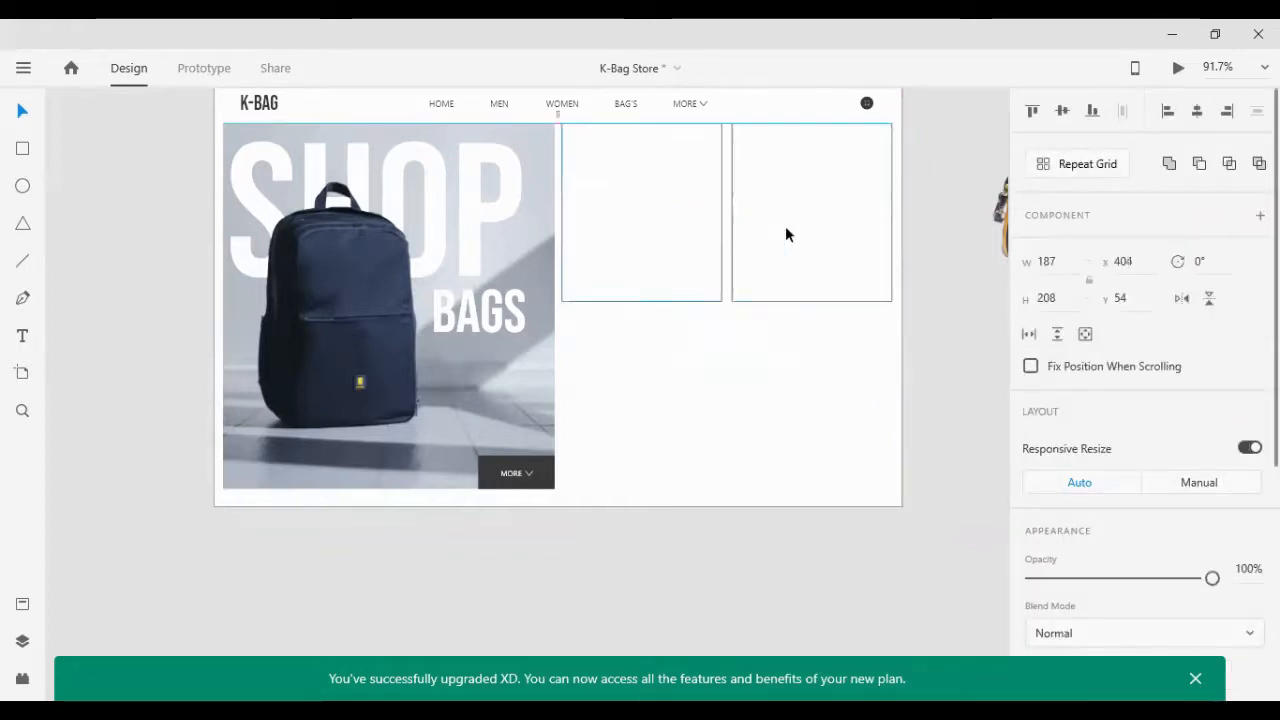
pyautogui.press('Right')
pyautogui.press('Right')
pyautogui.press('Right')
pyautogui.press('Right')
pyautogui.press('Right')
pyautogui.press('Right')
pyautogui.press('Right')
pyautogui.press('Right')
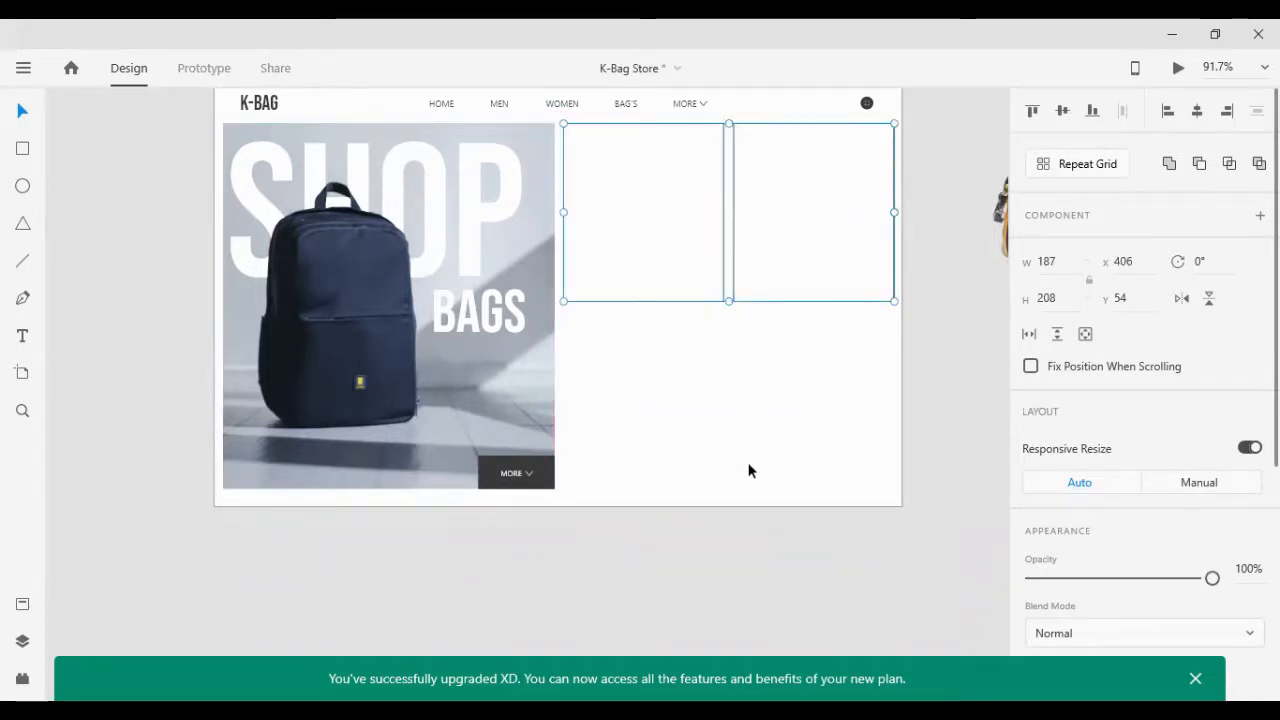
# Step: Duplicate the rectangle pair and move the copies below to about Y 271, forming a two-by-two grid level with the hero photo's lower edge
pyautogui.hotkey('ctrl', 'd')
pyautogui.hotkey('shift', 'Down')
pyautogui.hotkey('shift', 'Down')
pyautogui.hotkey('shift', 'Down')
pyautogui.hotkey('shift', 'Down')
pyautogui.hotkey('shift', 'Down')
pyautogui.hotkey('shift', 'Down')
pyautogui.hotkey('shift', 'Down')
pyautogui.hotkey('shift', 'Down')
pyautogui.hotkey('shift', 'Down')
pyautogui.hotkey('shift', 'Down')
pyautogui.hotkey('shift', 'Down')
pyautogui.hotkey('shift', 'Down')
pyautogui.hotkey('shift', 'Down')
pyautogui.hotkey('shift', 'Down')
pyautogui.hotkey('shift', 'Down')
pyautogui.hotkey('shift', 'Down')
pyautogui.hotkey('shift', 'Down')
pyautogui.hotkey('shift', 'Down')
pyautogui.hotkey('shift', 'Down')
pyautogui.hotkey('shift', 'Down')
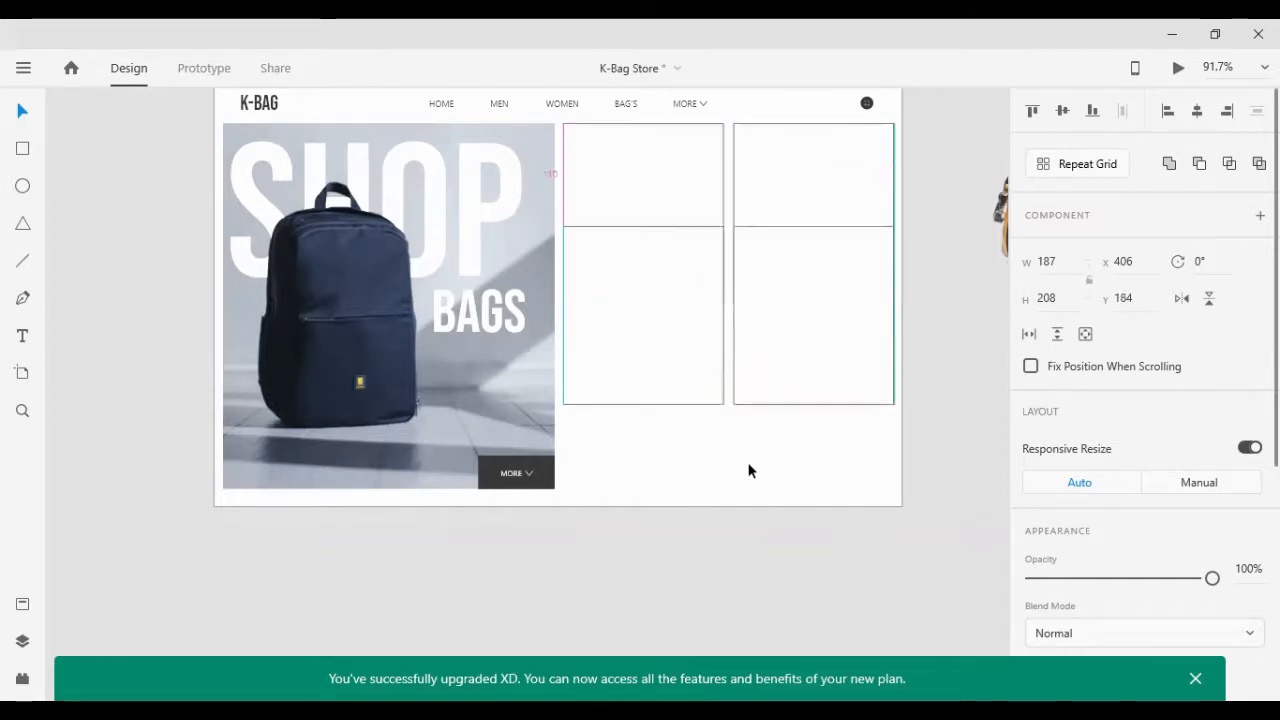
pyautogui.press('Up')
pyautogui.press('Up')
pyautogui.press('Up')
pyautogui.press('Up')
pyautogui.press('Up')
pyautogui.press('Up')
pyautogui.press('Up')
pyautogui.press('Up')
pyautogui.press('Up')
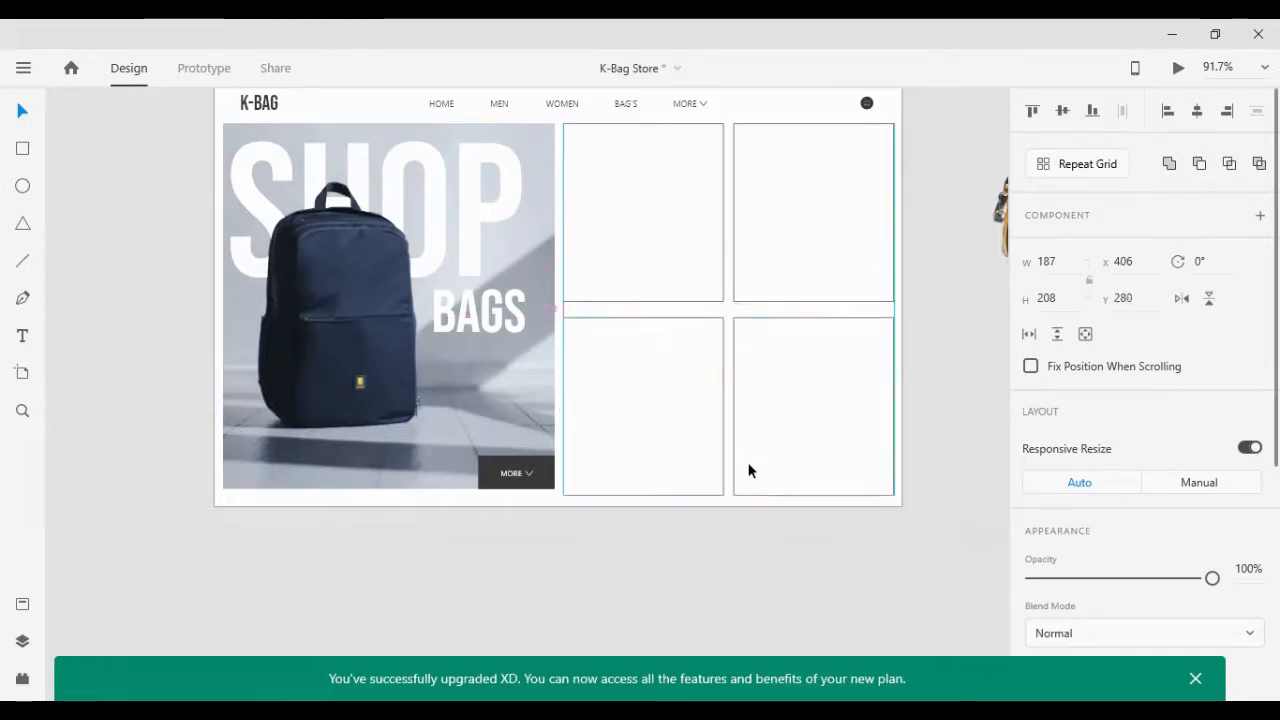
pyautogui.press('Up')
pyautogui.press('Up')
pyautogui.press('Up')
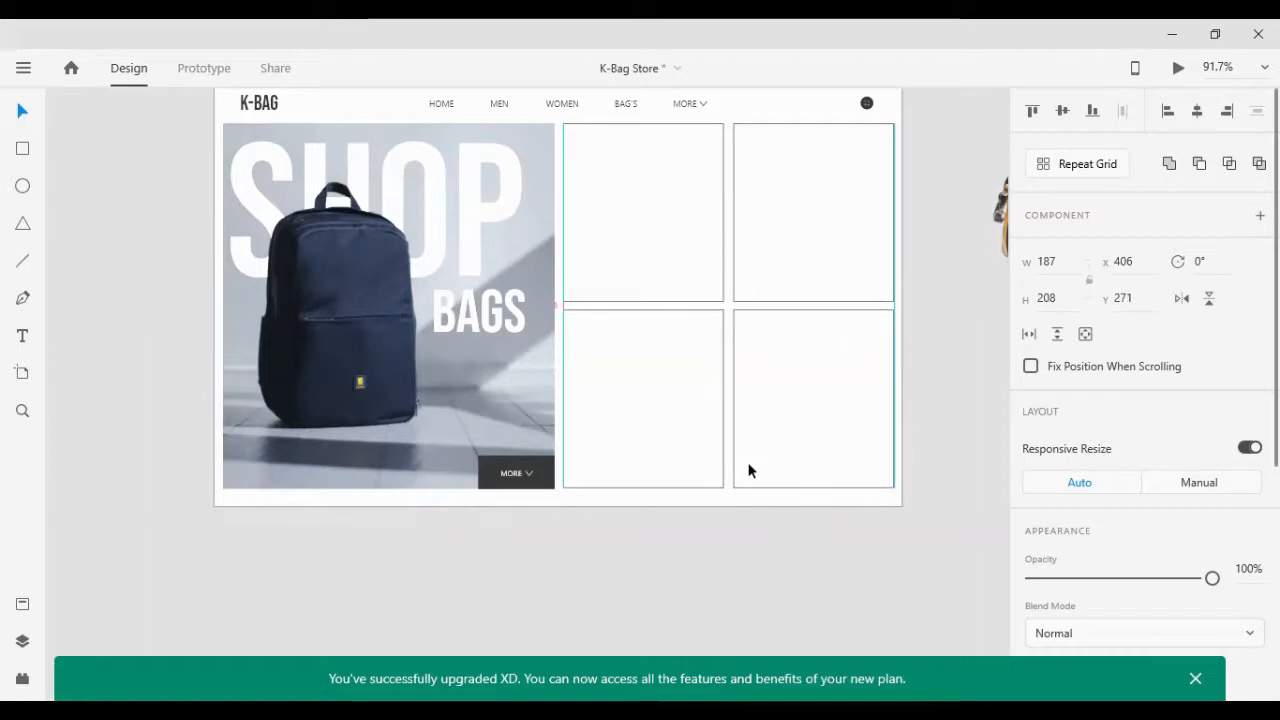
pyautogui.click(737, 548)
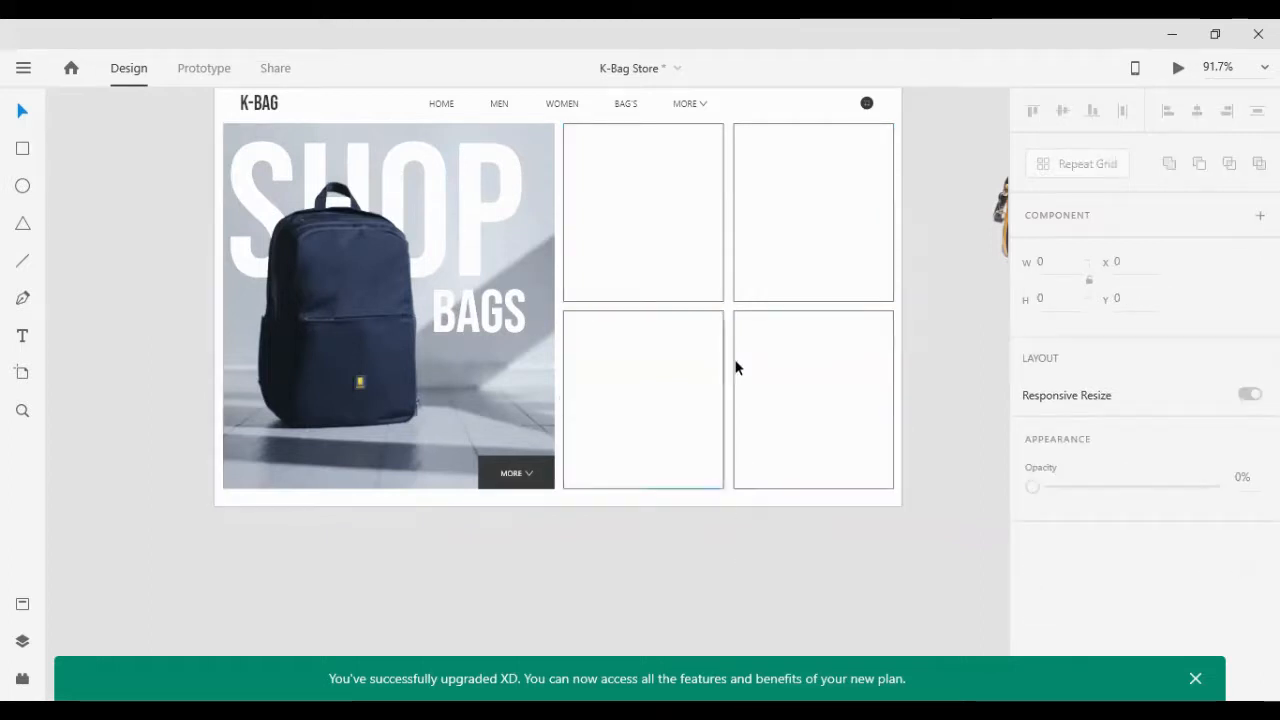
pyautogui.click(655, 278)
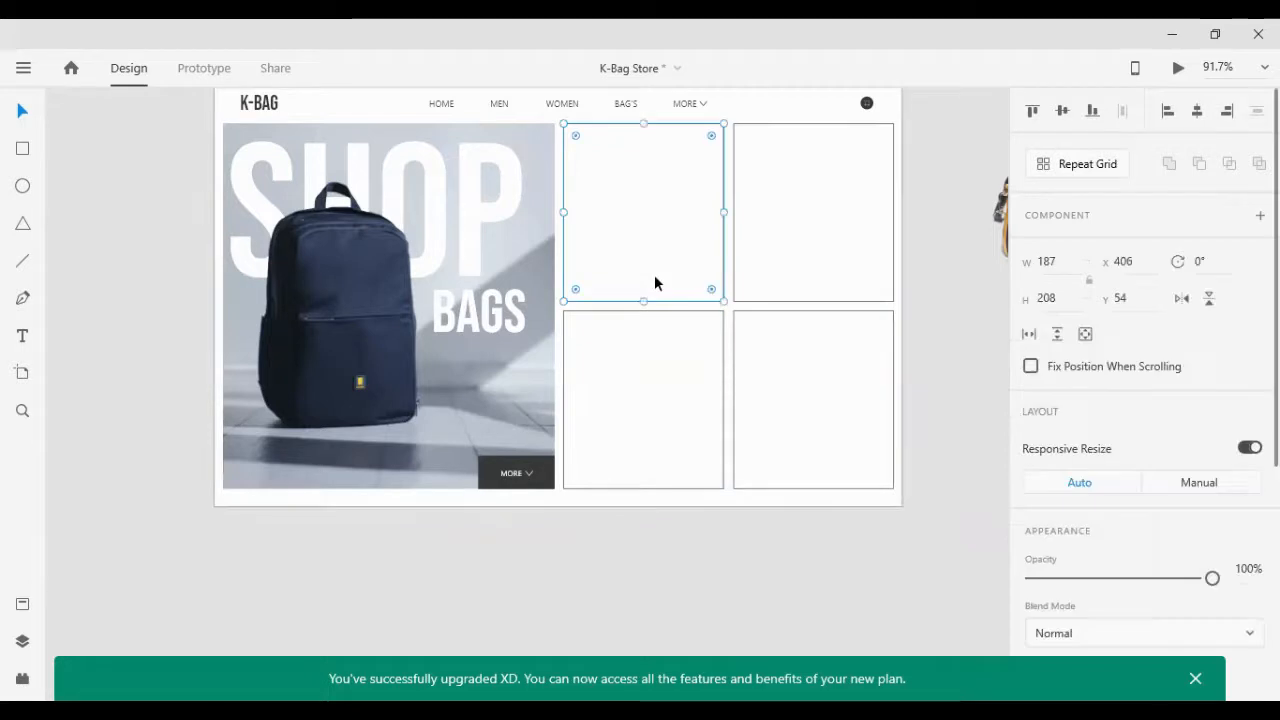
pyautogui.click(973, 319)
pyautogui.scroll(-3, 973, 320)
pyautogui.scroll(3, 973, 320)
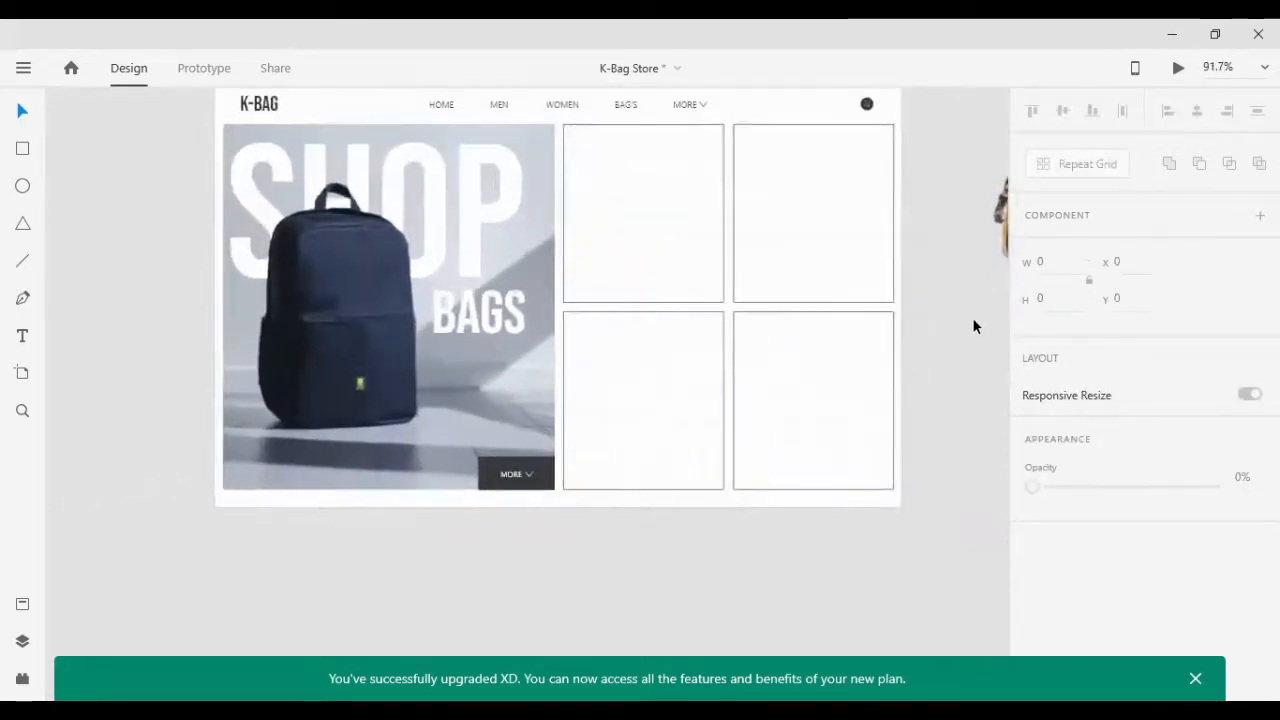
# Step: Move the brown backpack, yellow bag, black backpack and red backpack images from beside the artboard into the four rectangles, one in each
pyautogui.hscroll(2, 973, 320)
pyautogui.hscroll(2, 973, 330)
pyautogui.moveTo(973, 330); pyautogui.dragTo(454, 372)
pyautogui.moveTo(906, 350); pyautogui.dragTo(666, 380)
pyautogui.moveTo(940, 200); pyautogui.dragTo(493, 213)
pyautogui.moveTo(900, 215); pyautogui.dragTo(672, 206)
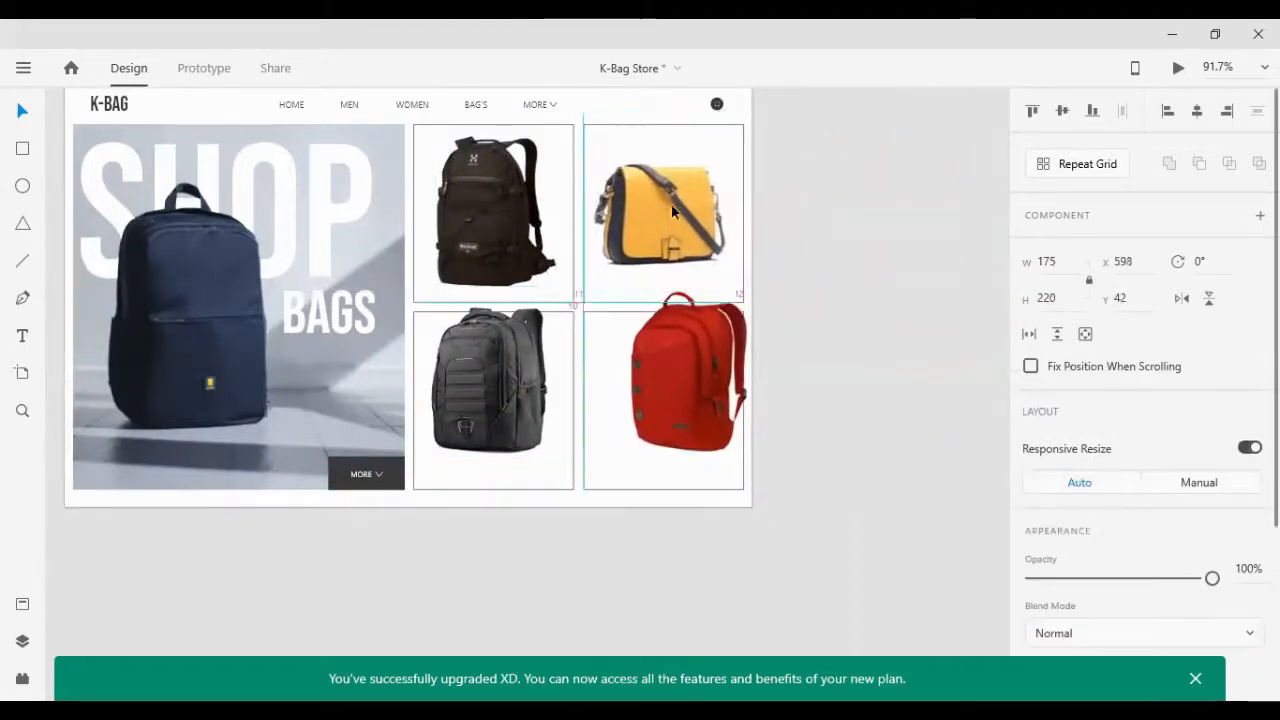
# Step: Try to centre the yellow bag with the upper-right rectangle vertically and horizontally, and undo the alignment
pyautogui.keyDown('shift'); pyautogui.click(588, 153); pyautogui.keyUp('shift')
pyautogui.click(1060, 118)
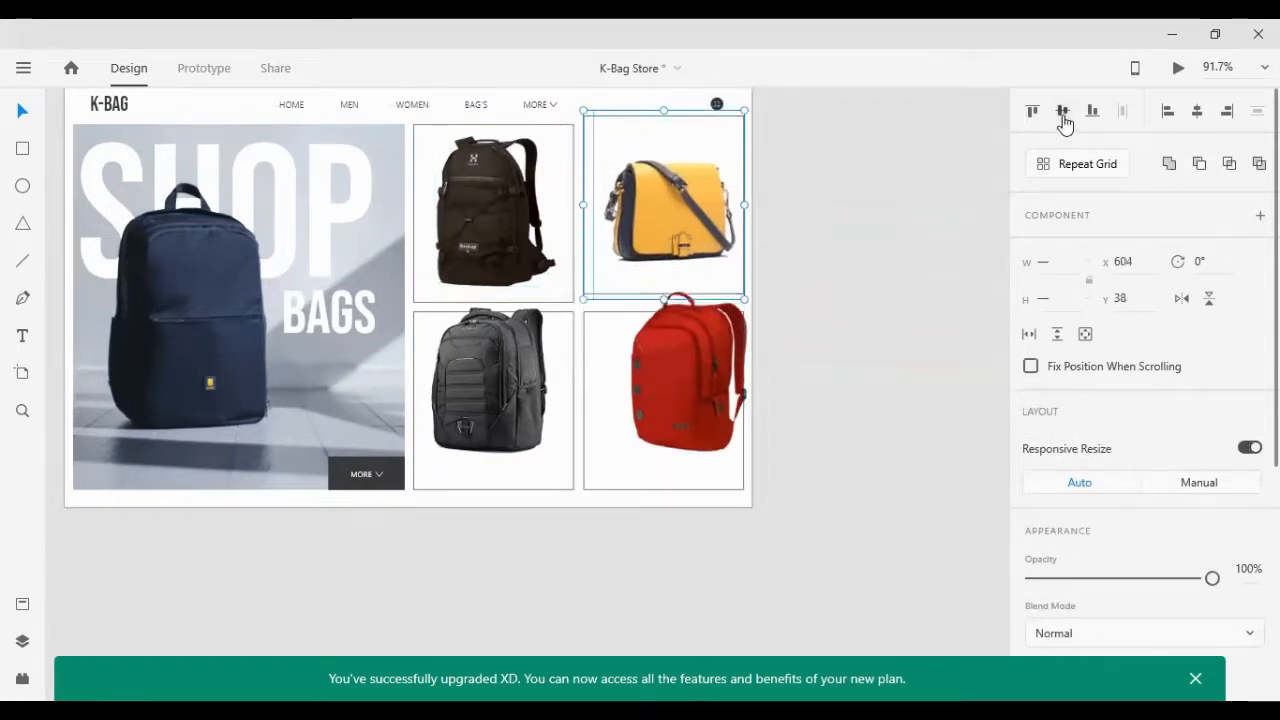
pyautogui.click(1198, 114)
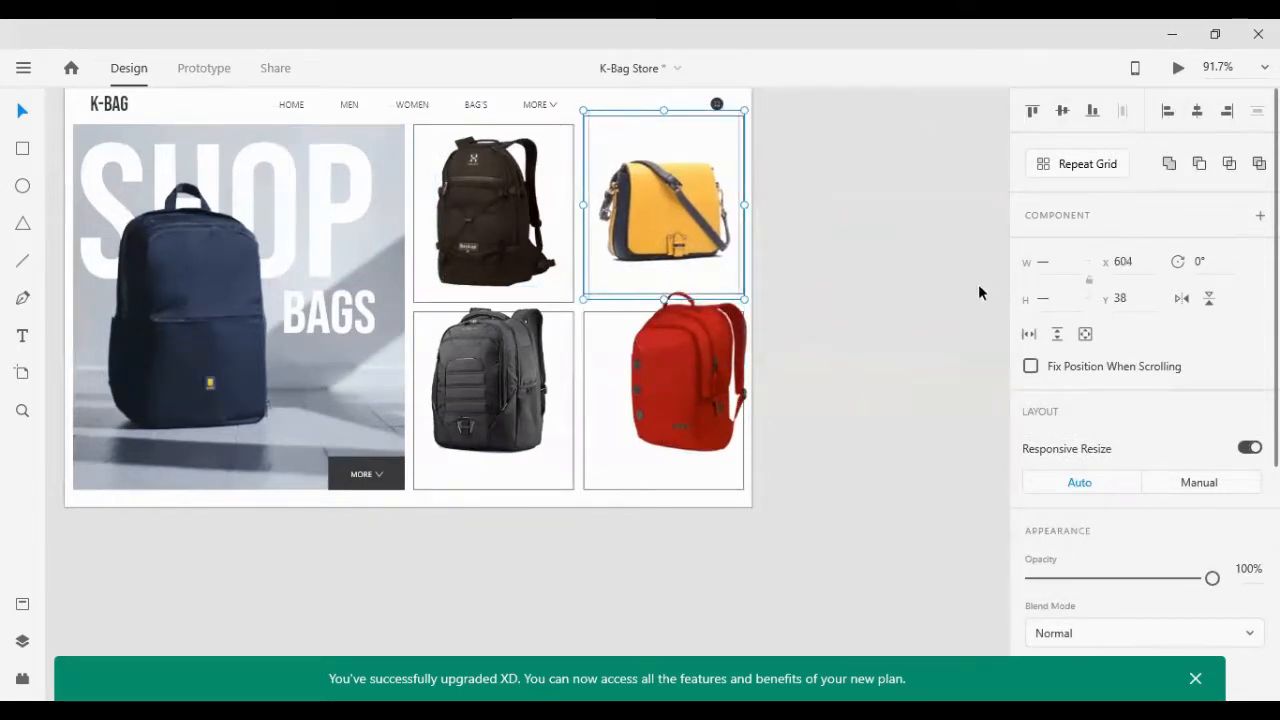
pyautogui.hotkey('ctrl', 'z')
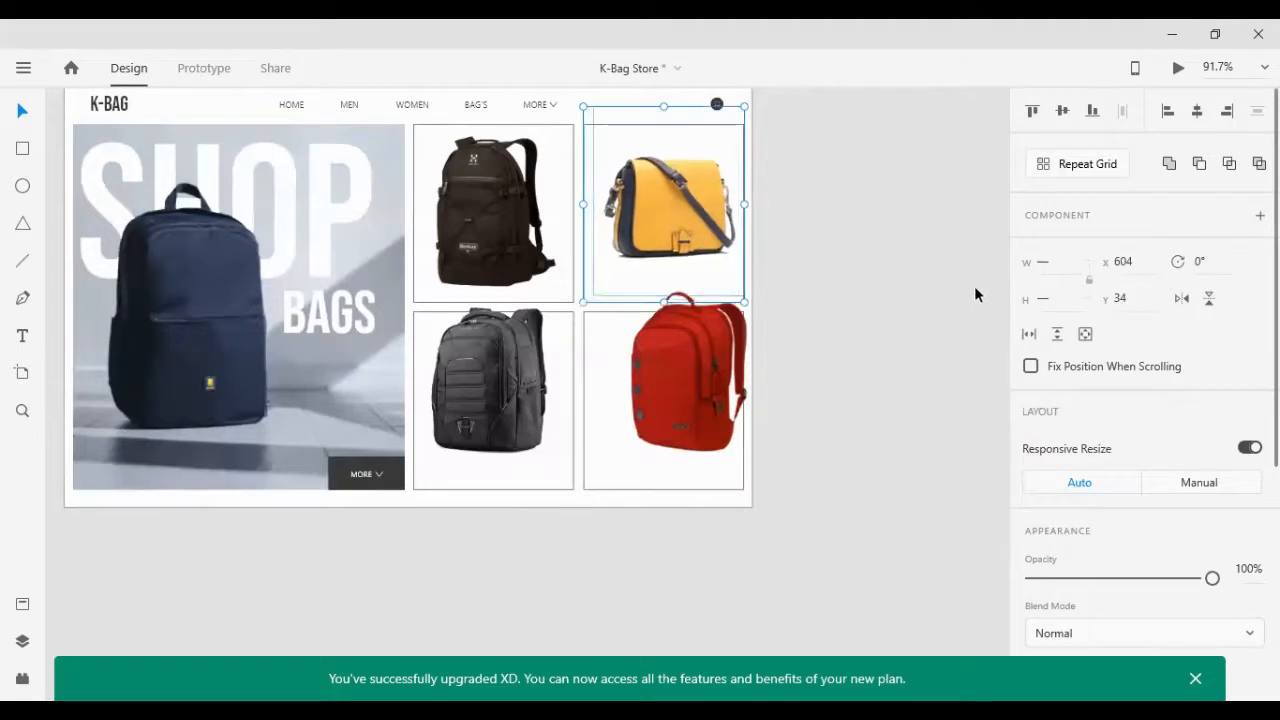
# Step: Move the red backpack image into the middle of the lower-right rectangle and nudge it up to Y 268
pyautogui.moveTo(670, 374); pyautogui.dragTo(650, 396)
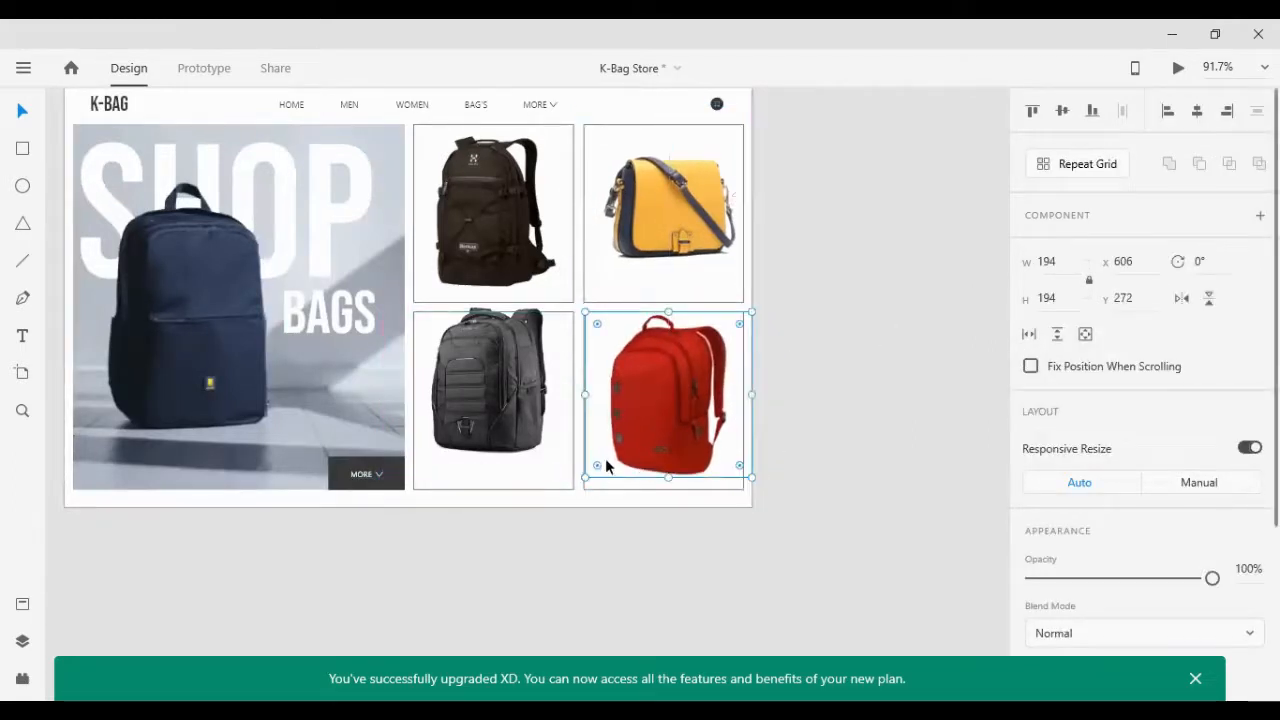
pyautogui.press('Up')
pyautogui.press('Up')
pyautogui.press('Up')
pyautogui.press('Up')
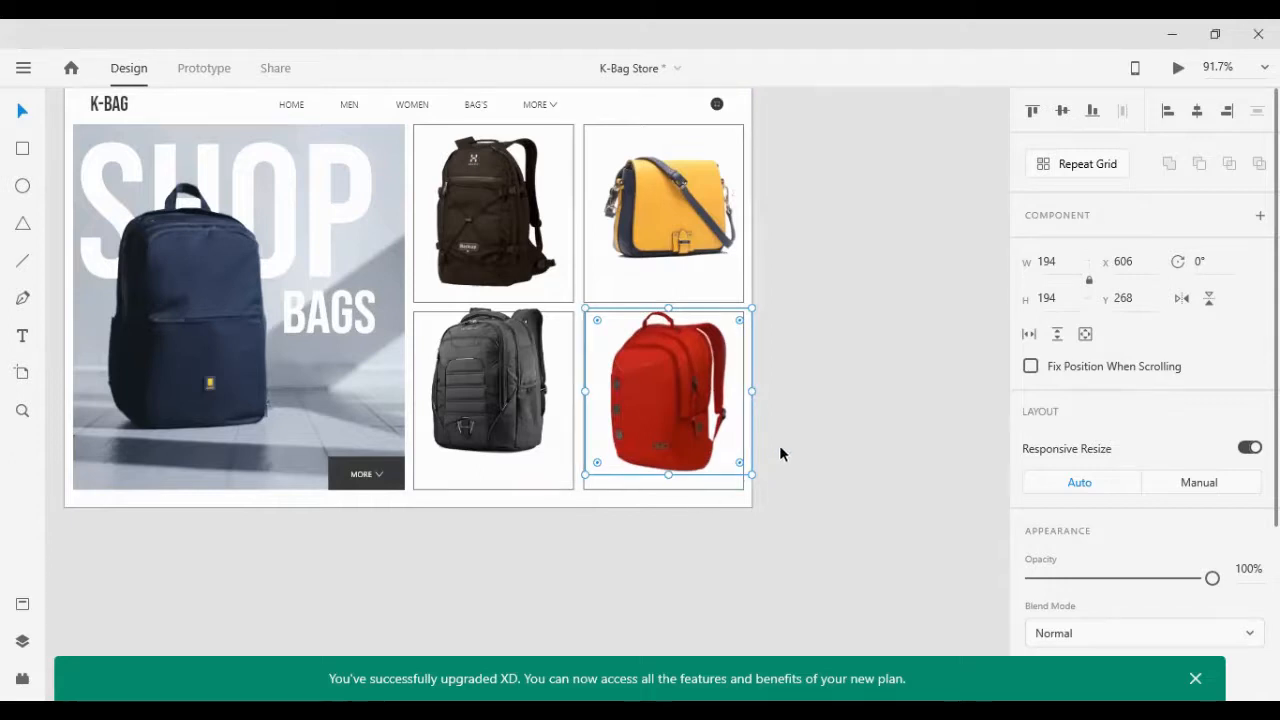
# Step: Reposition the yellow bag, brown backpack and black backpack images so each sits roughly centred in its own rectangle
pyautogui.click(720, 277)
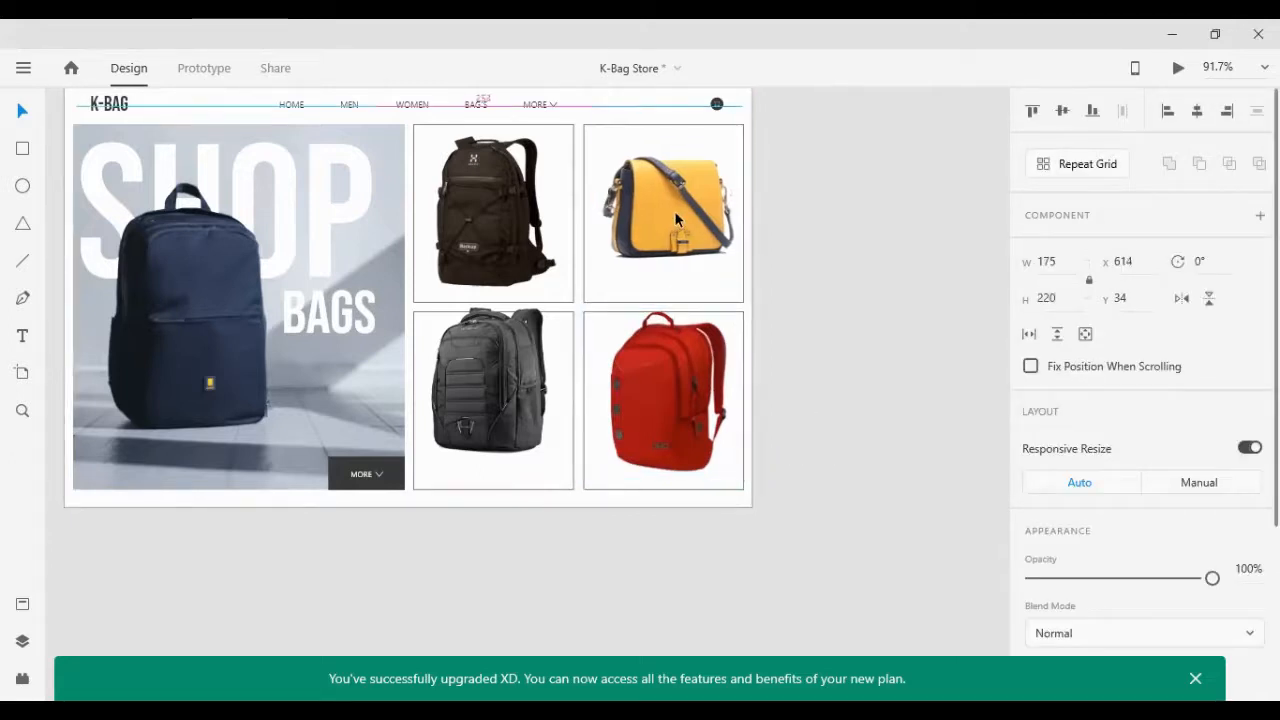
pyautogui.click(492, 216)
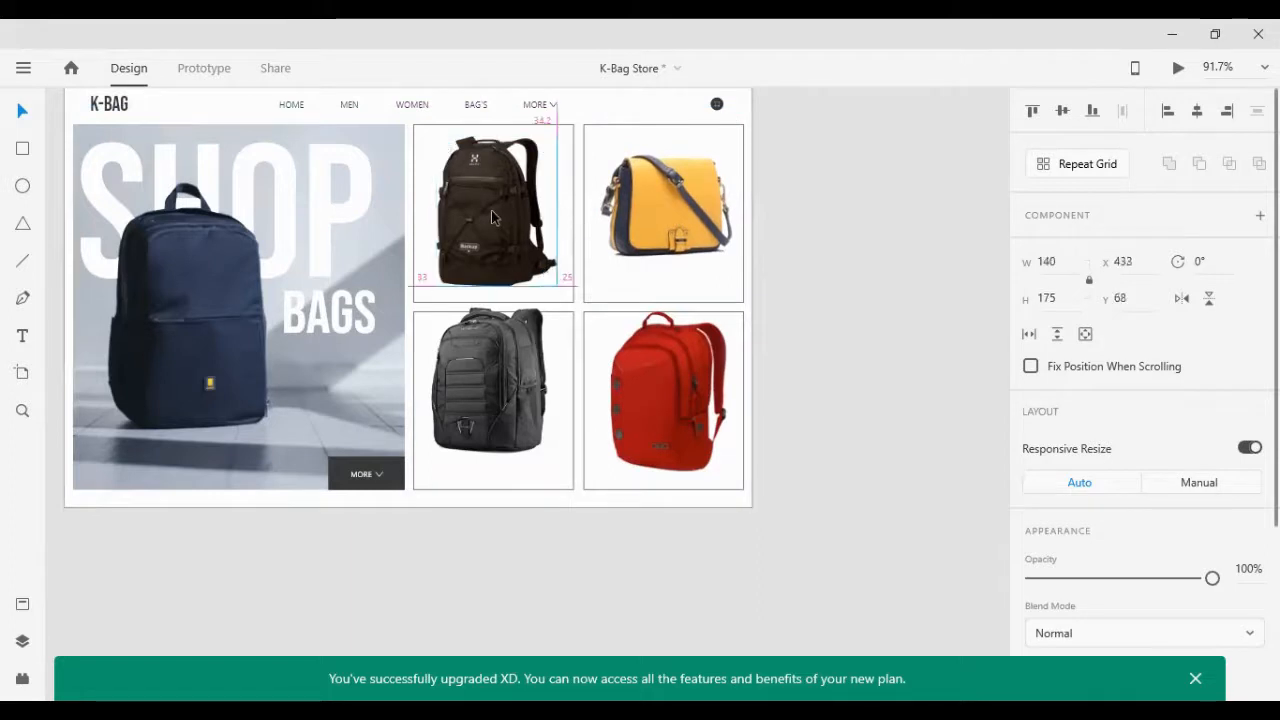
pyautogui.click(452, 383)
pyautogui.moveTo(452, 383); pyautogui.dragTo(498, 393)
# Step: Fill the rectangle behind the brown backpack with dark brown sampled from the bag, and set its opacity to 25%, then 10%
pyautogui.click(426, 162)
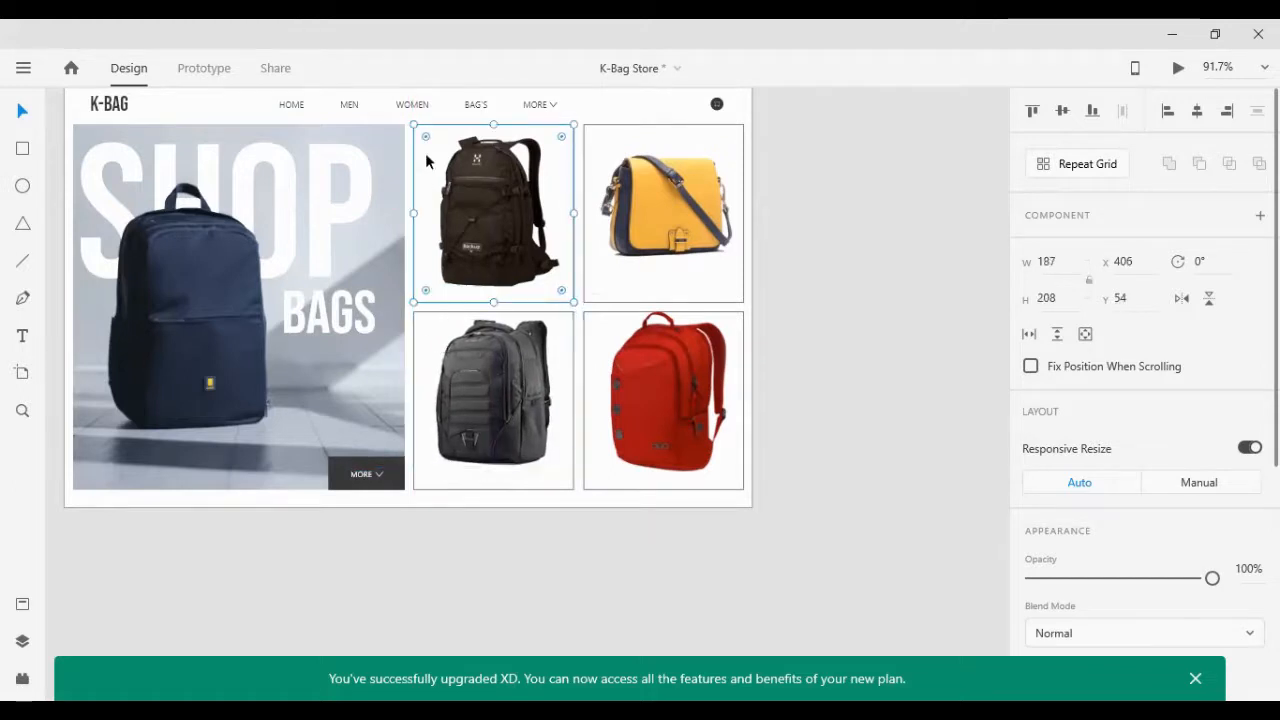
pyautogui.scroll(-1, 1239, 611)
pyautogui.scroll(-1, 1239, 611)
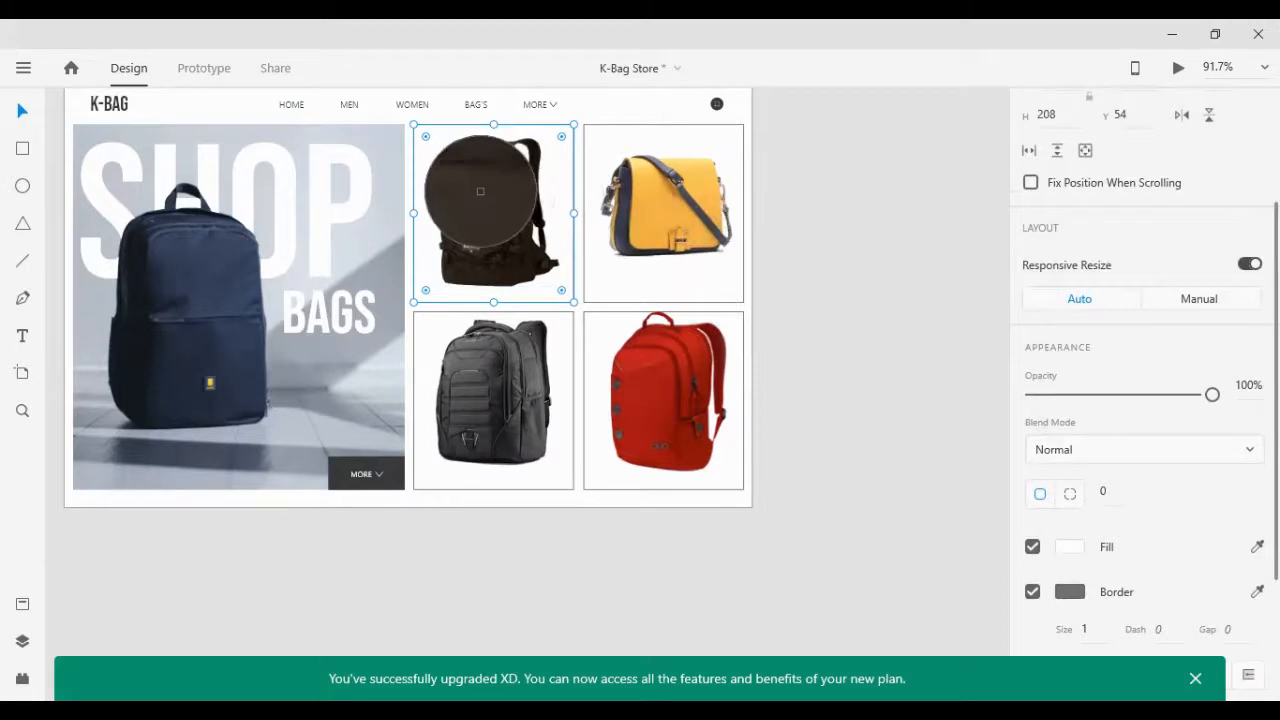
pyautogui.click(481, 189)
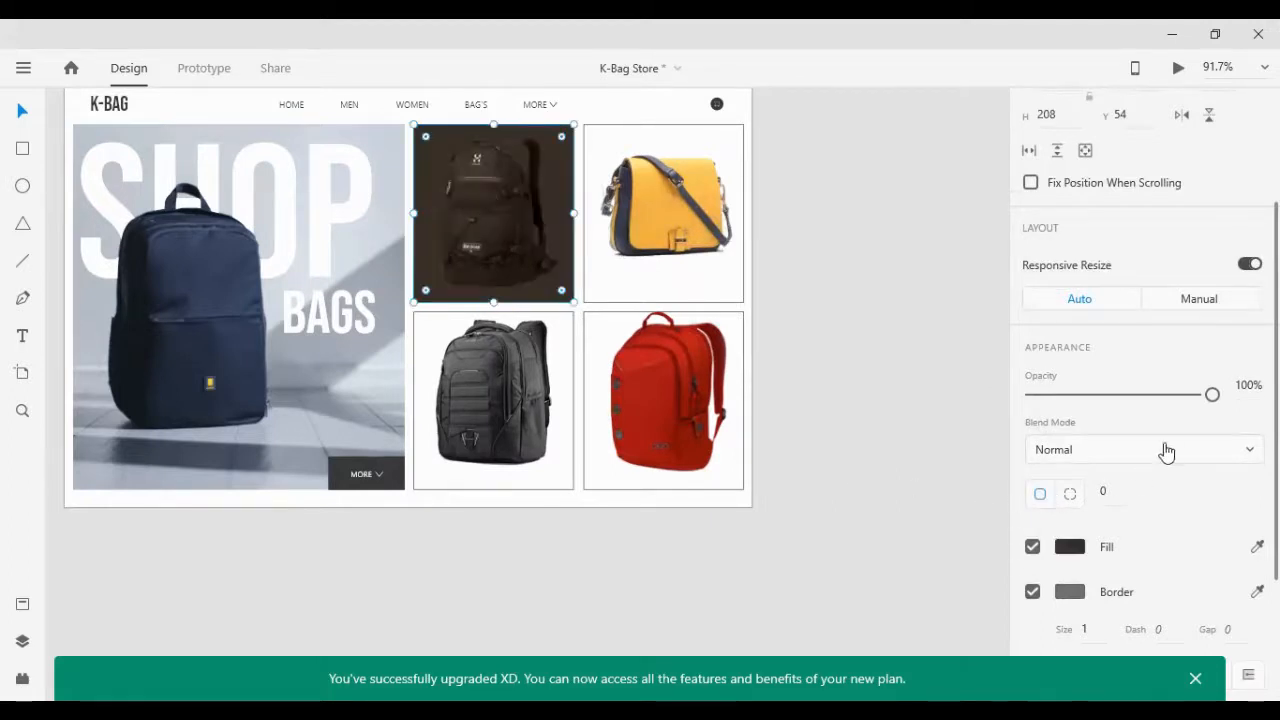
pyautogui.click(1242, 396)
pyautogui.write('25')
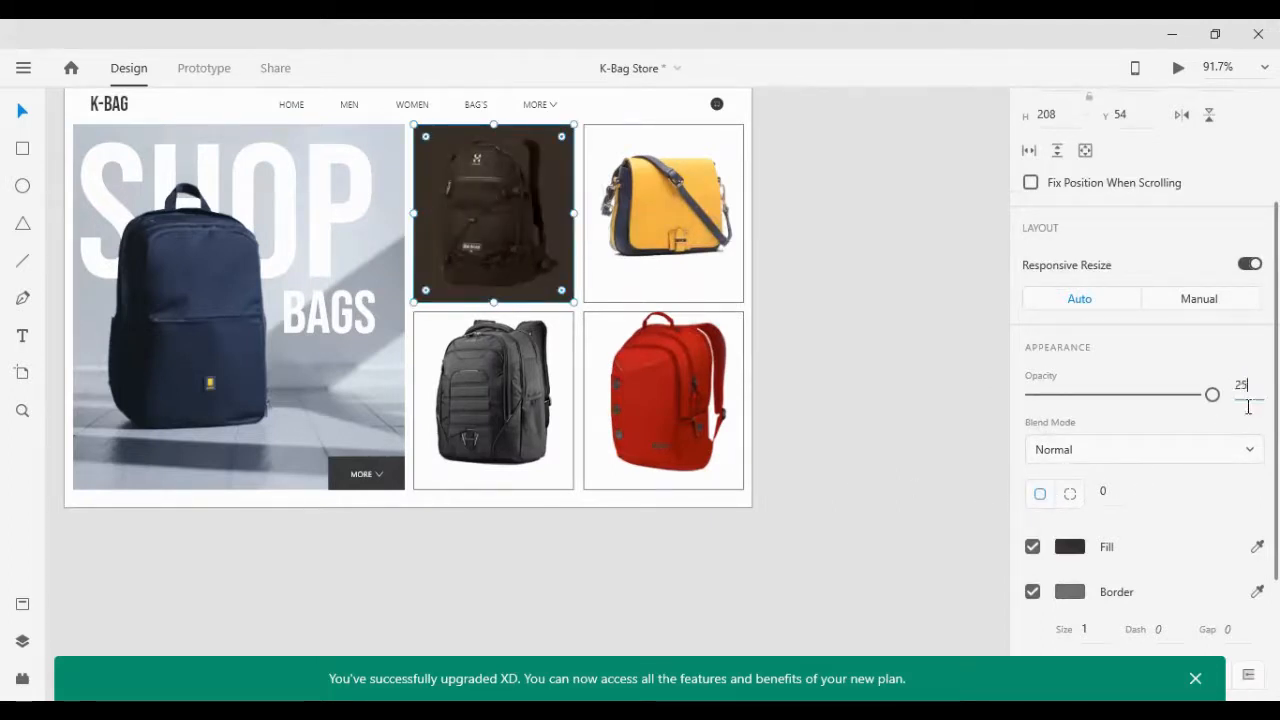
pyautogui.press('Return')
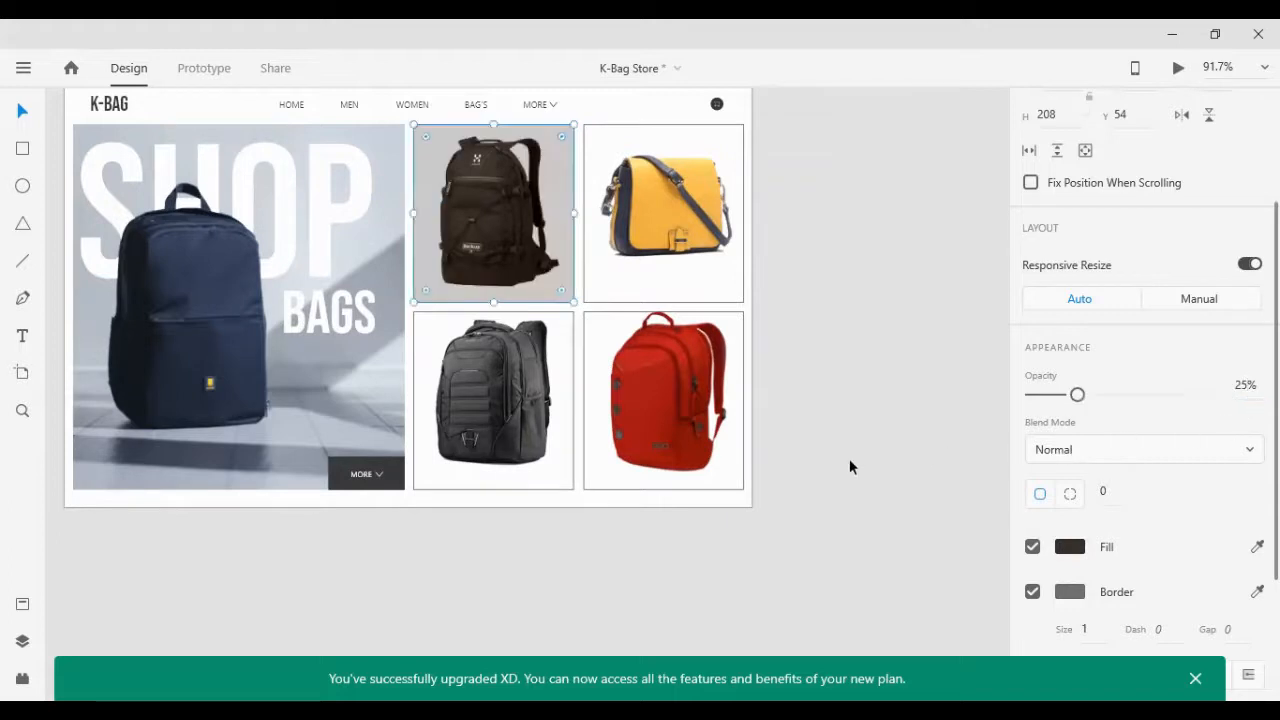
pyautogui.write('10')
pyautogui.press('Return')
pyautogui.click(840, 433)
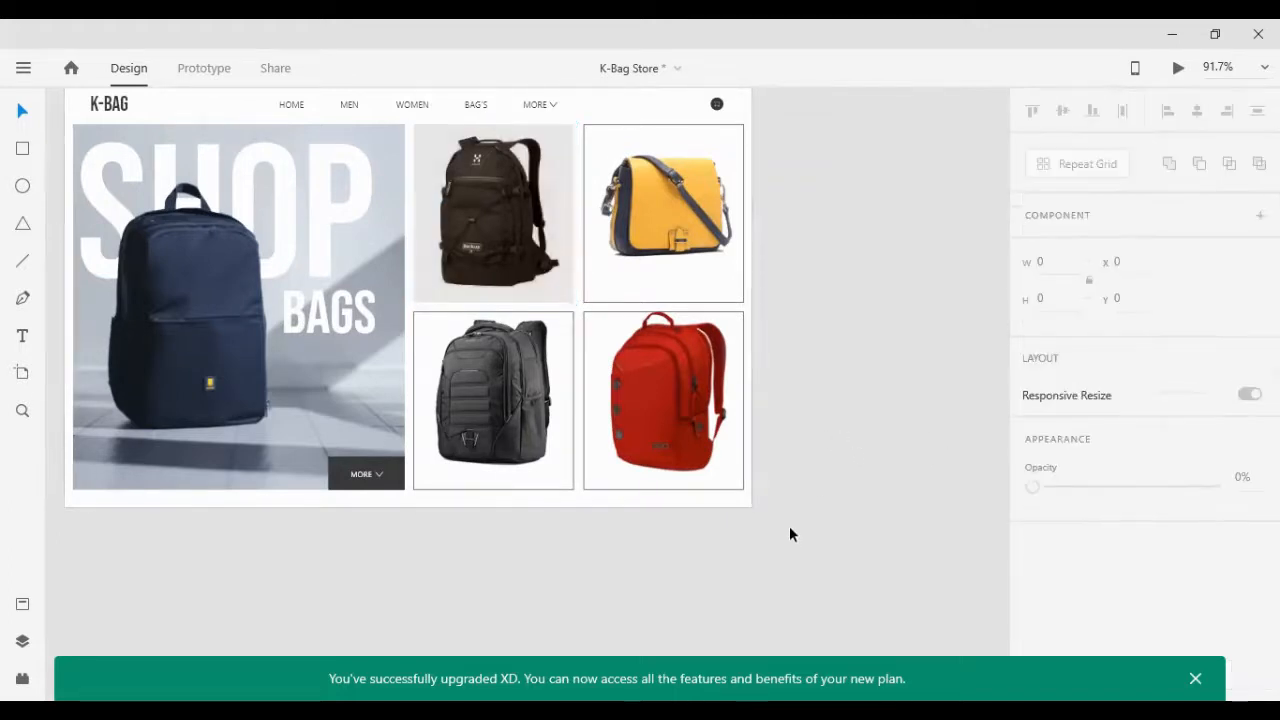
# Step: Fill the rectangle behind the yellow bag with the yellow sampled from the bag, and set its opacity to 25%
pyautogui.click(596, 296)
pyautogui.scroll(-3, 1197, 598)
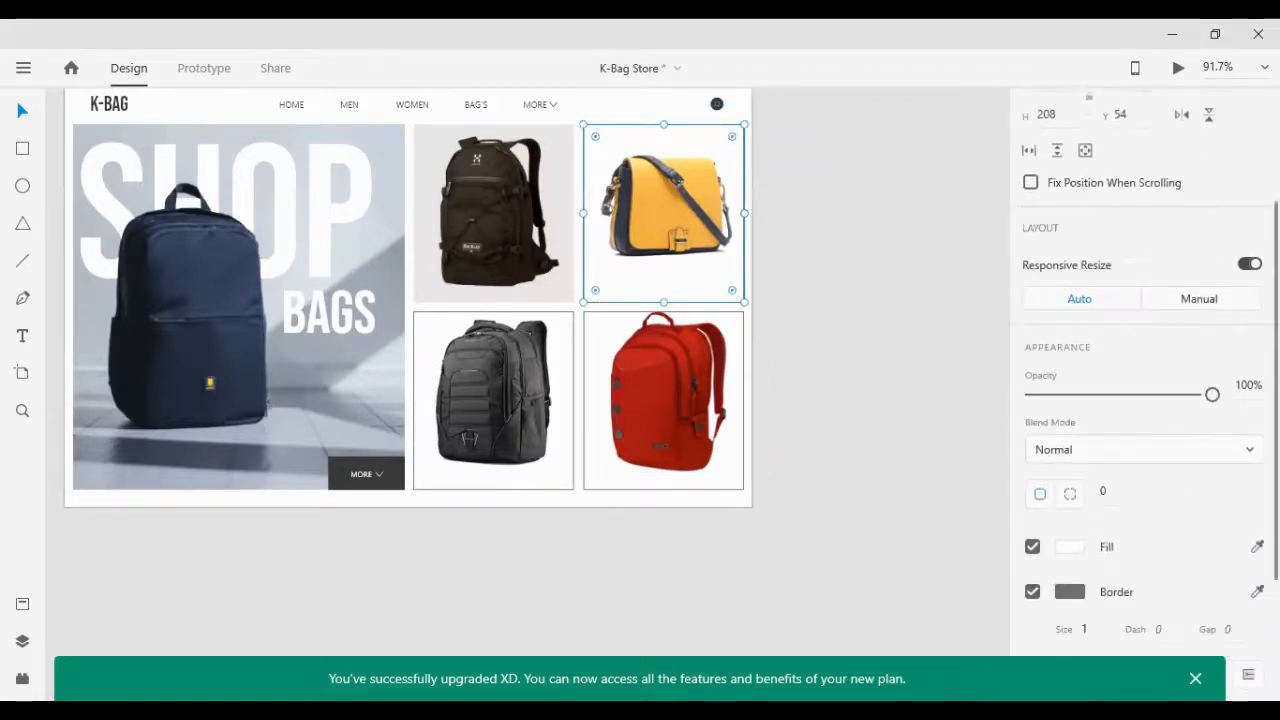
pyautogui.click(650, 215)
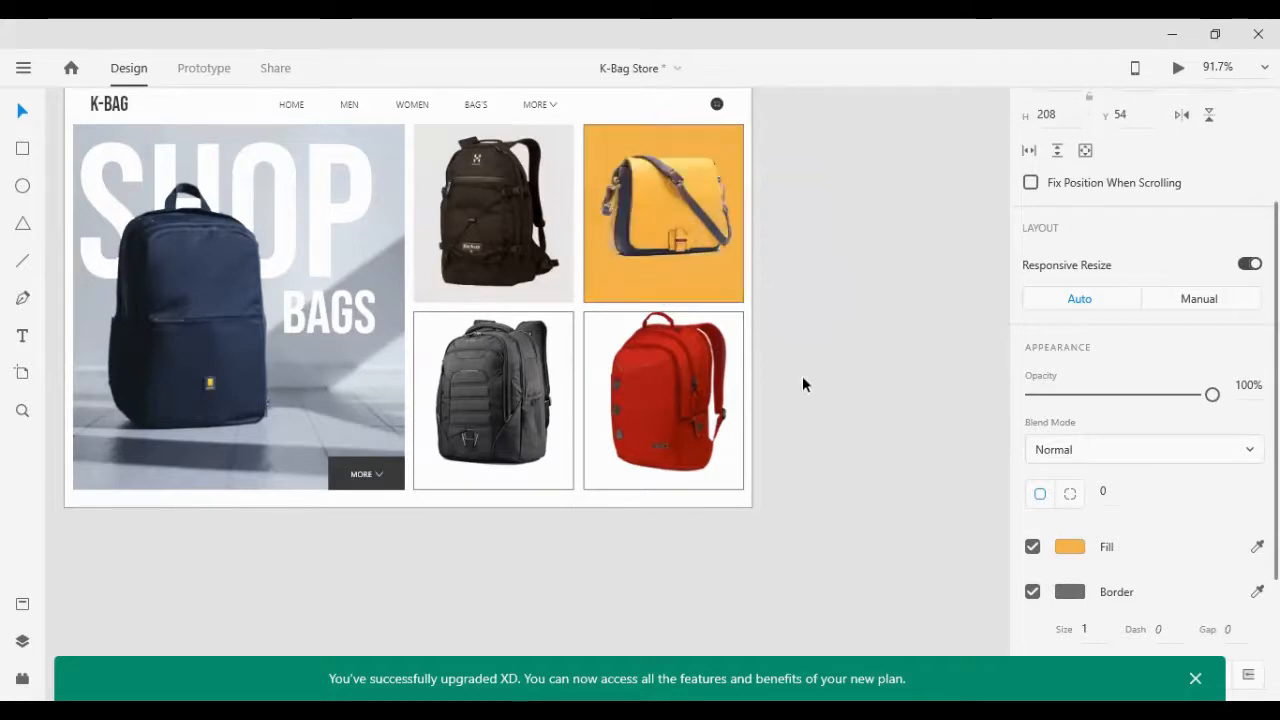
pyautogui.click(817, 362)
pyautogui.click(697, 284)
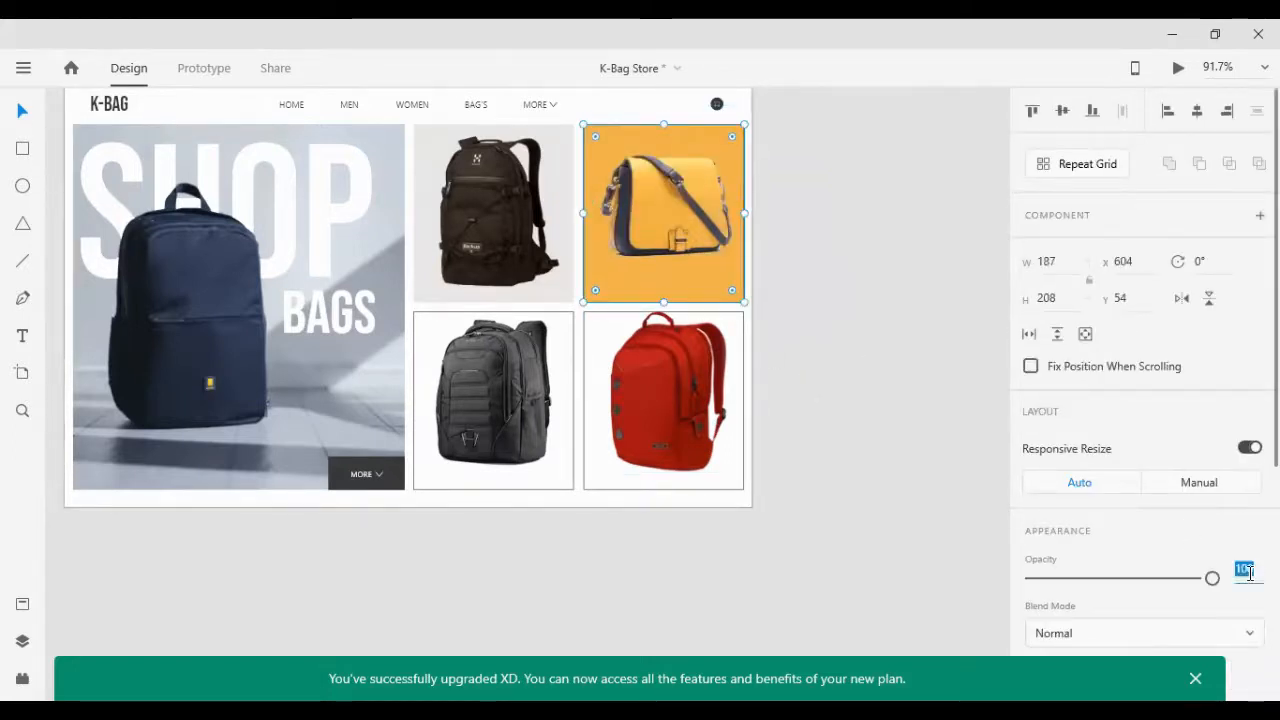
pyautogui.write('5')
pyautogui.press('Return')
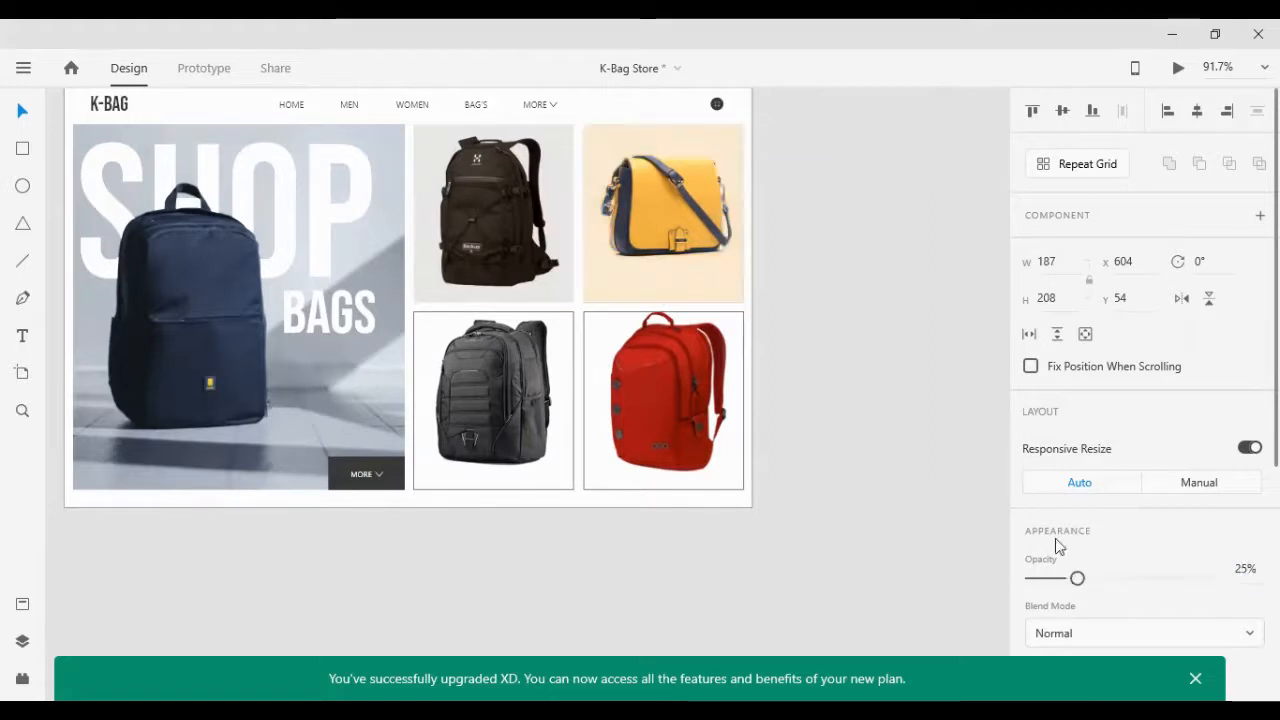
pyautogui.scroll(-3, 1171, 551)
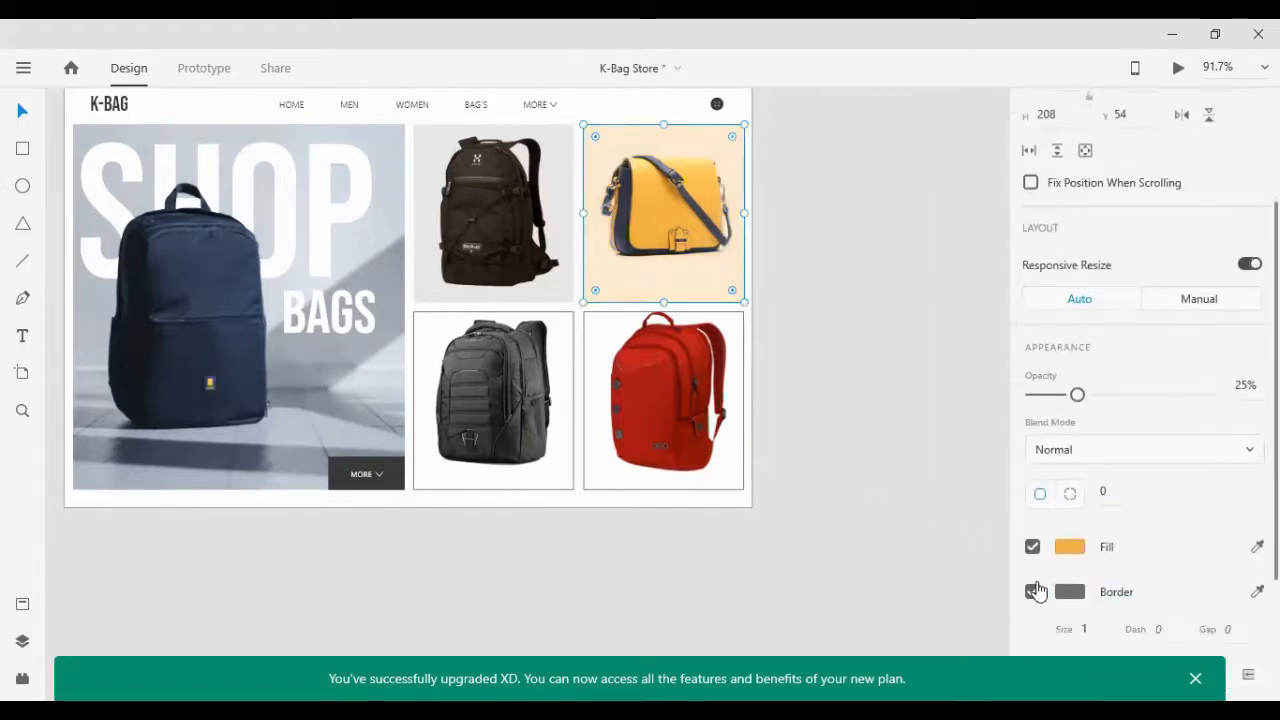
pyautogui.click(929, 558)
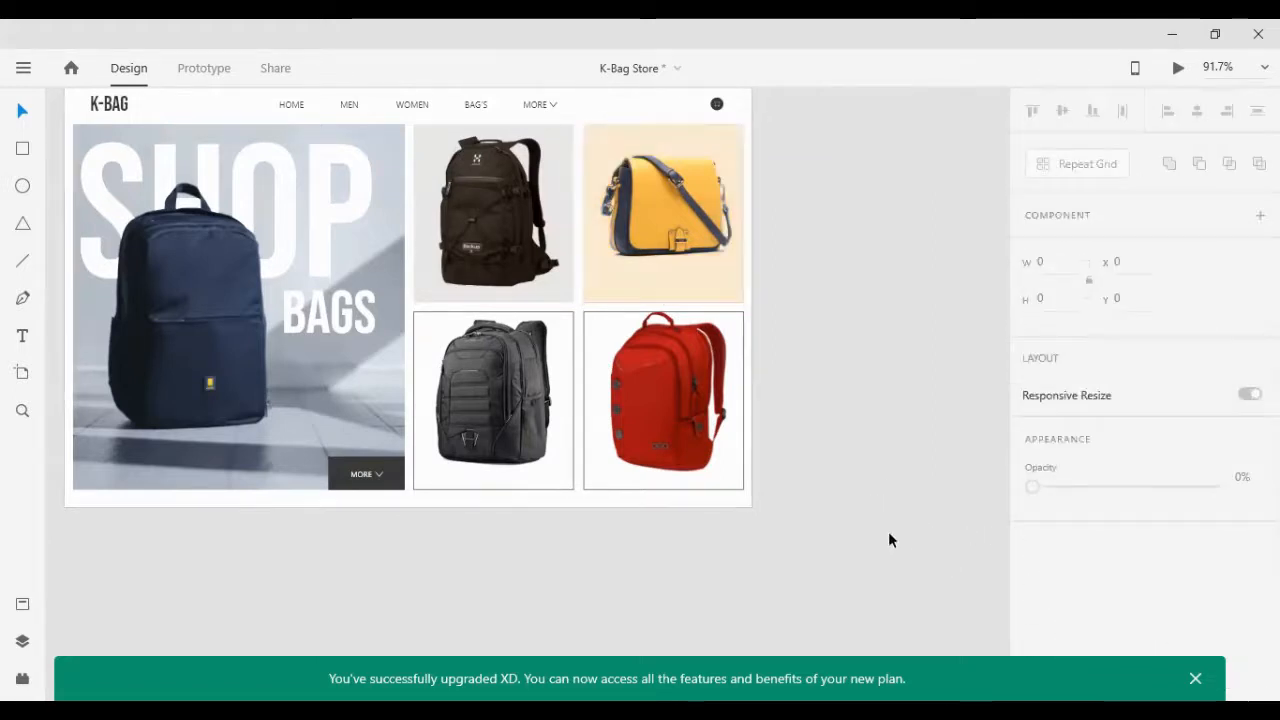
# Step: Fill the rectangle behind the red backpack with the red sampled from the bag, and set its opacity to 25%
pyautogui.click(741, 487)
pyautogui.scroll(-3, 1145, 400)
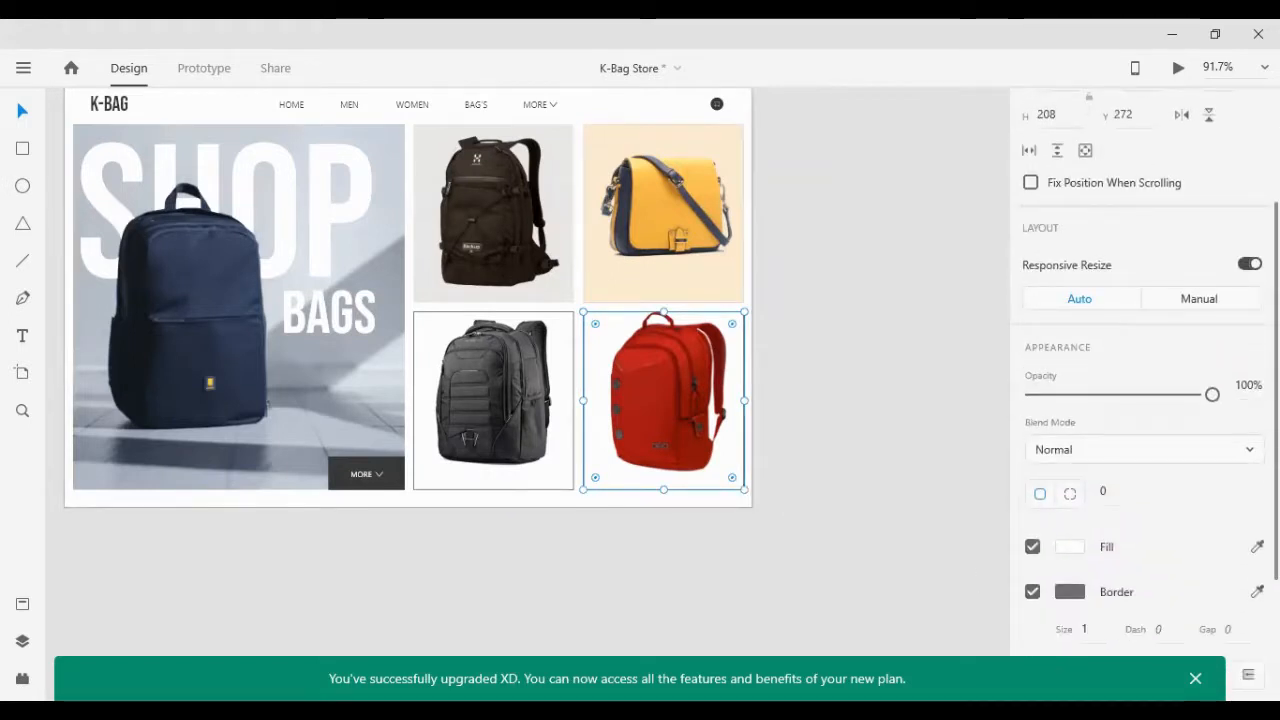
pyautogui.click(1257, 546)
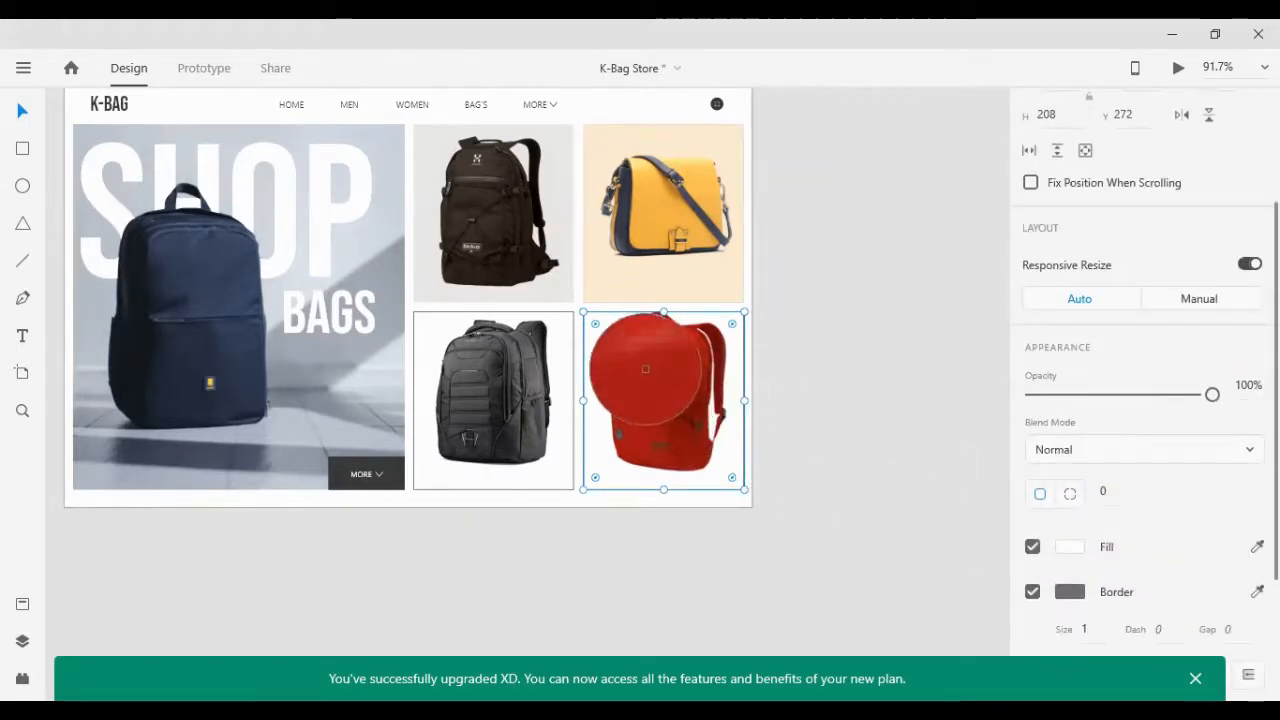
pyautogui.click(645, 370)
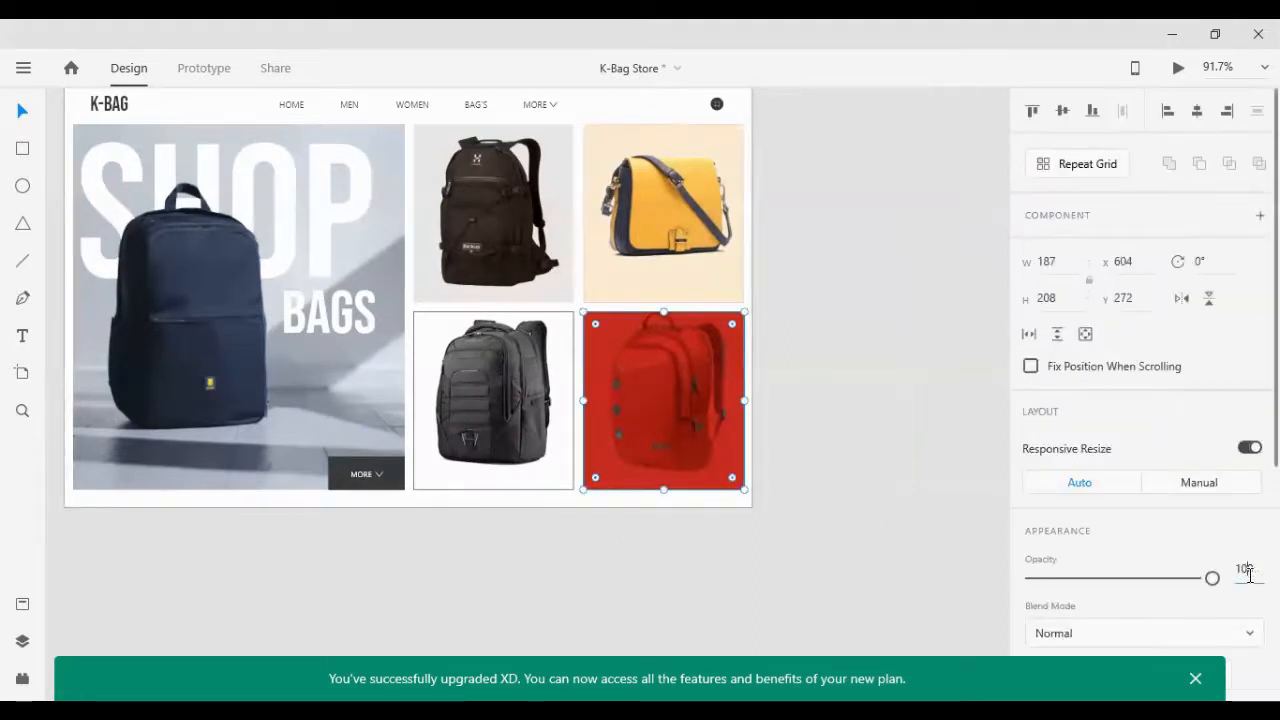
pyautogui.press('Return')
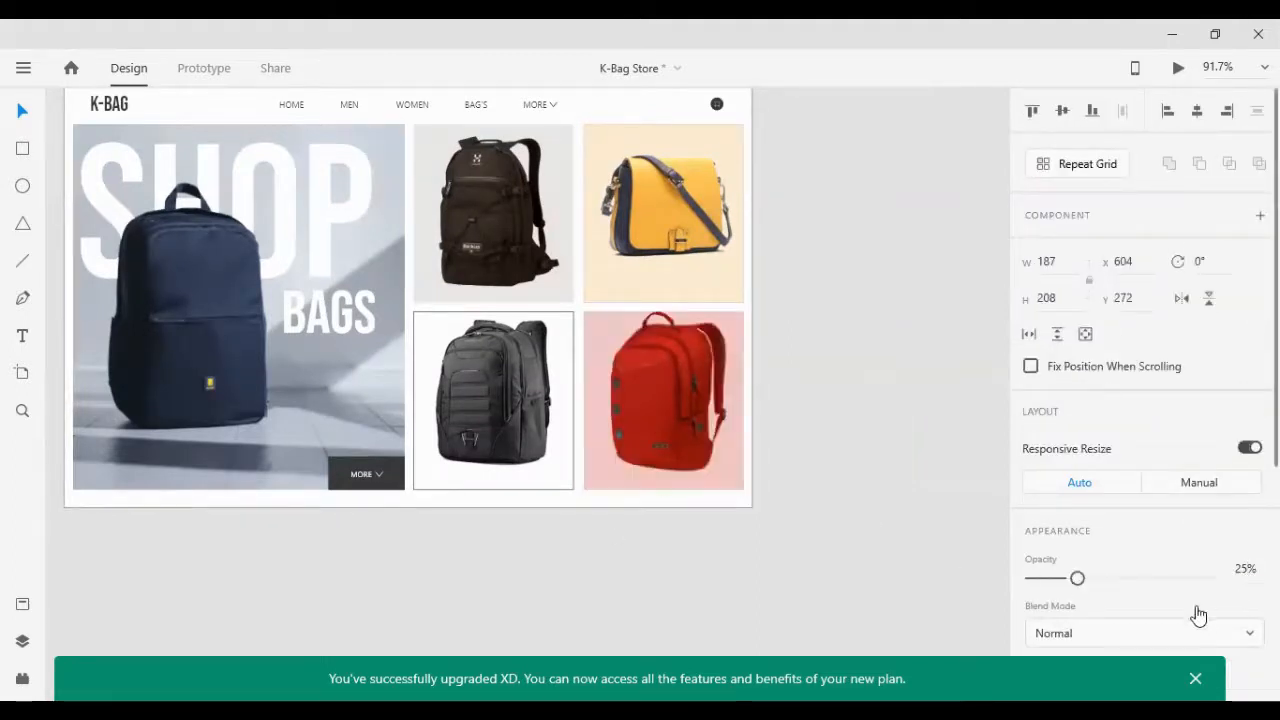
pyautogui.click(690, 545)
# Step: Remove the border of the rectangle behind the black backpack and fill it with dark grey sampled from the MORE button
pyautogui.click(553, 486)
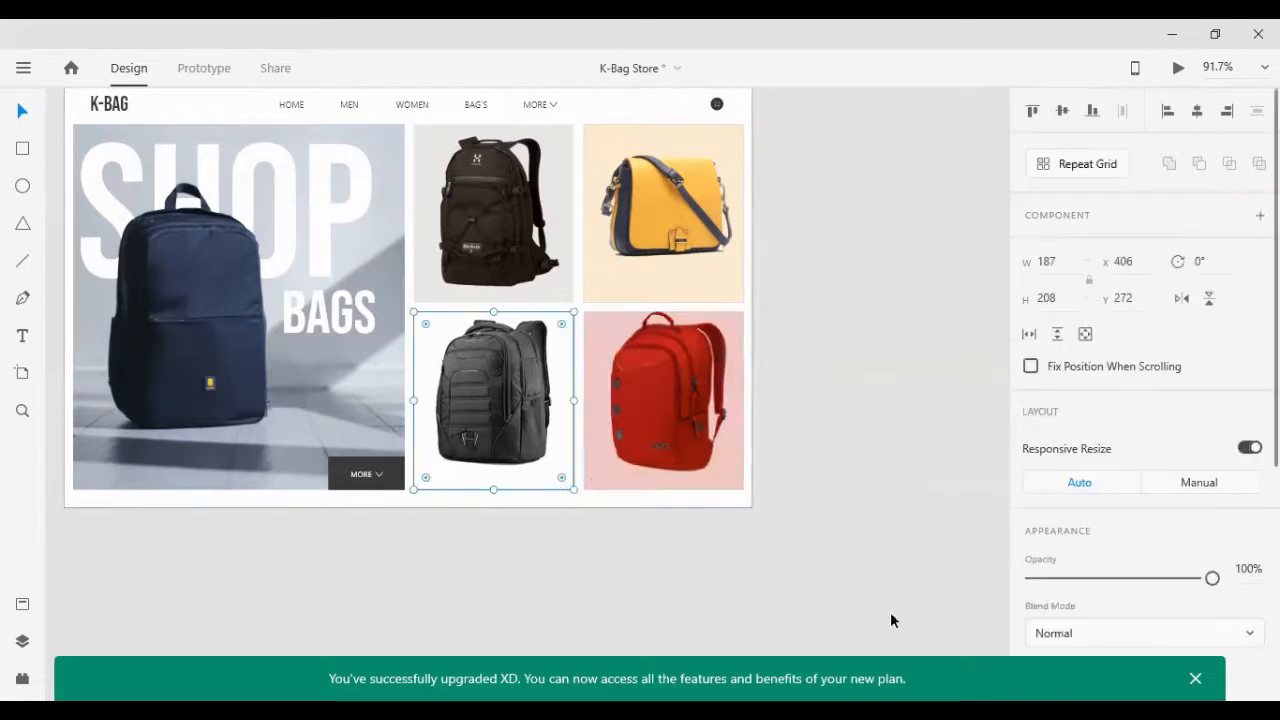
pyautogui.scroll(-4, 1045, 550)
pyautogui.click(1031, 503)
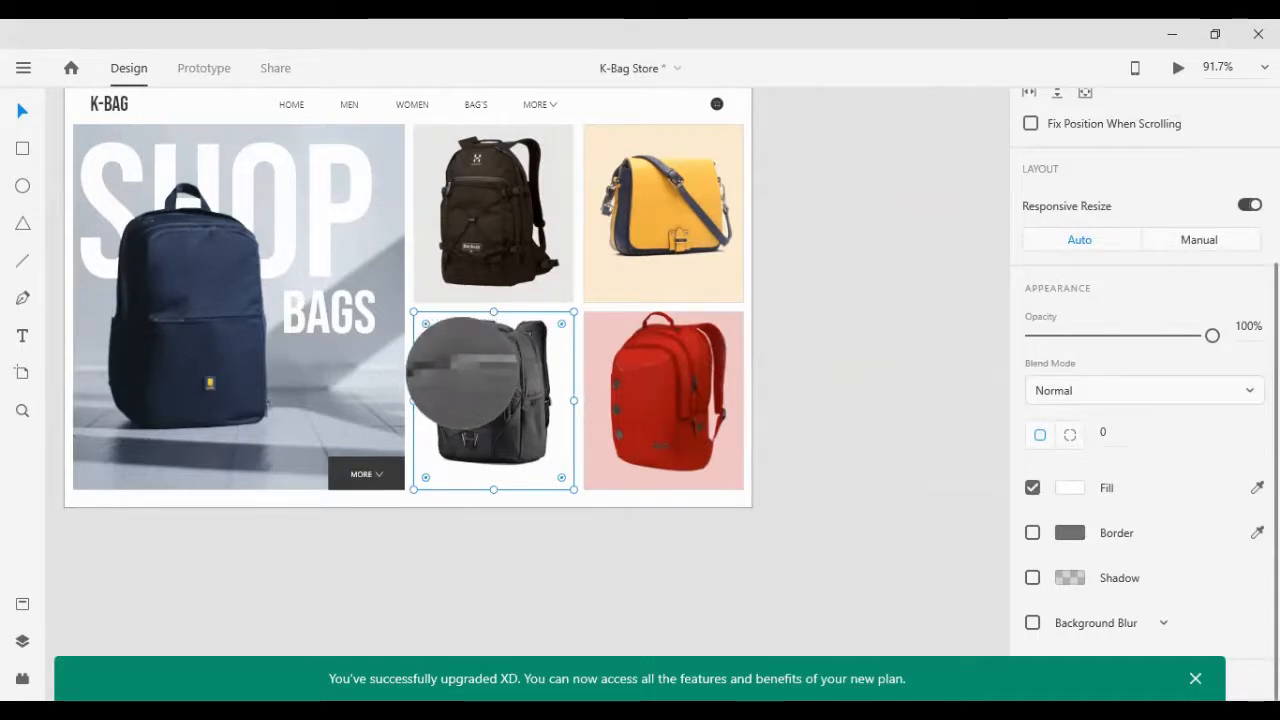
pyautogui.click(340, 468)
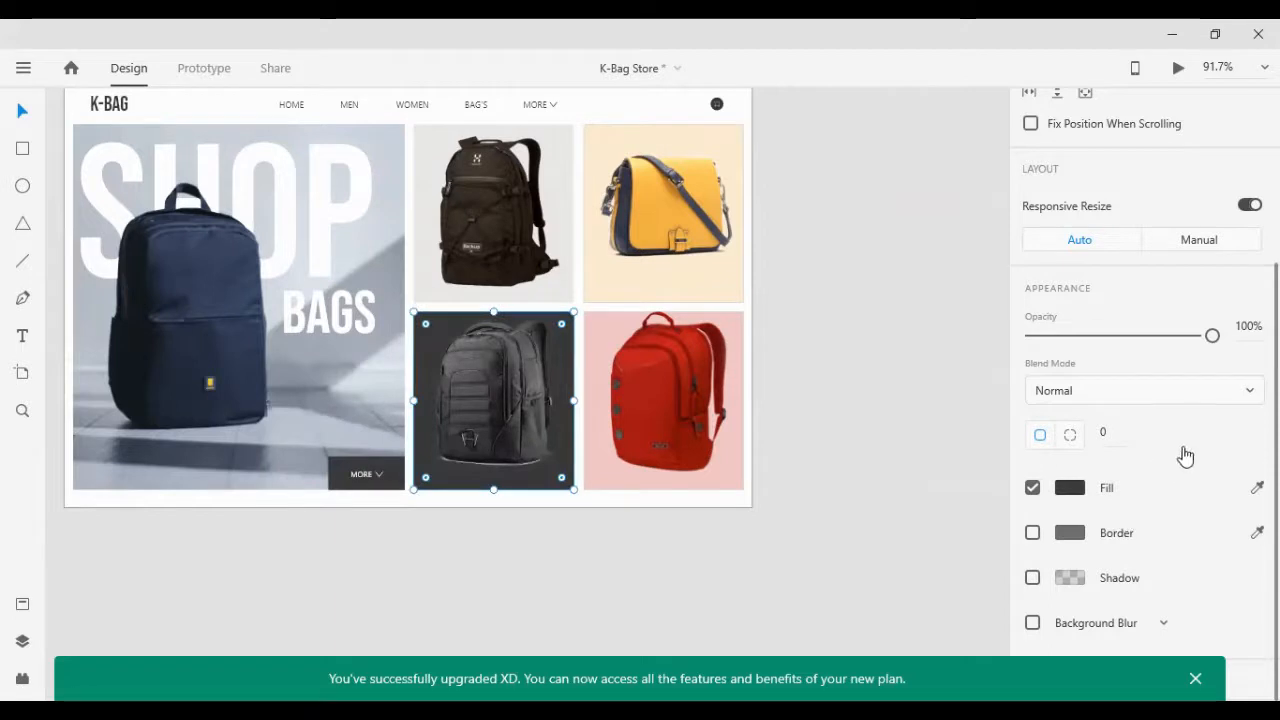
# Step: Set the opacity of the rectangle behind the black backpack to 10%
pyautogui.click(1251, 335)
pyautogui.write('1')
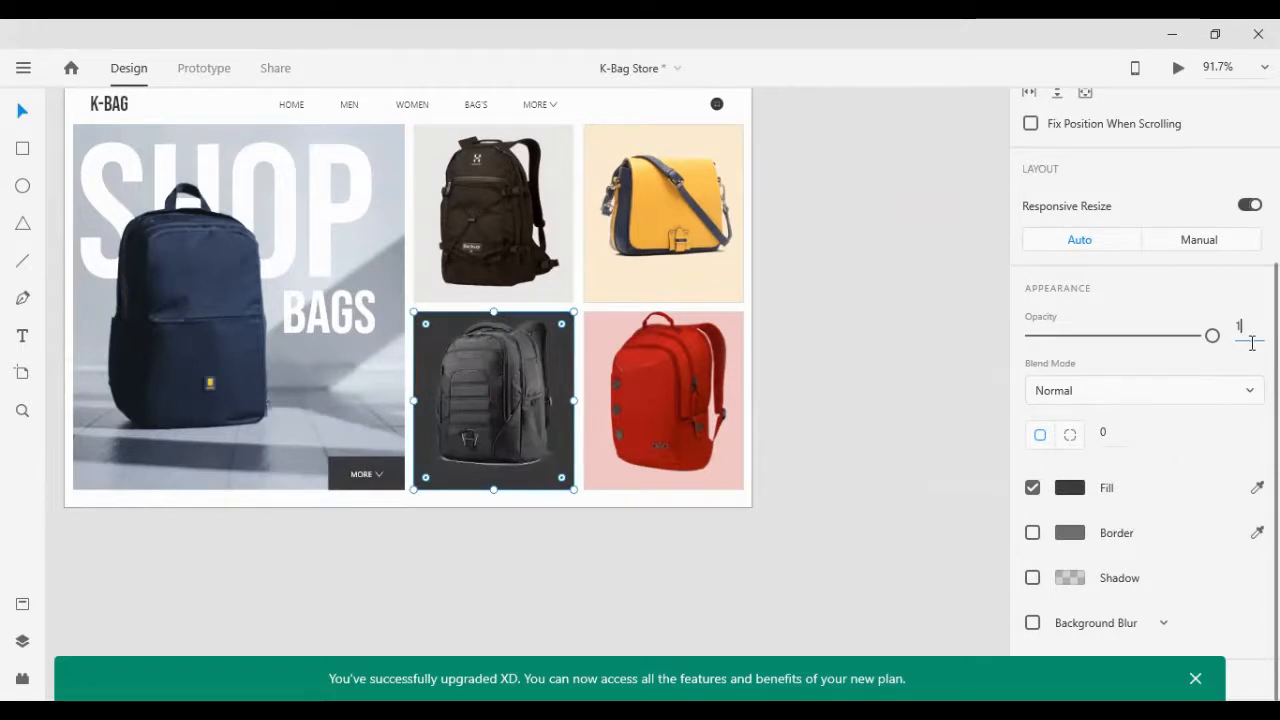
pyautogui.write('0')
pyautogui.press('Return')
pyautogui.click(598, 587)
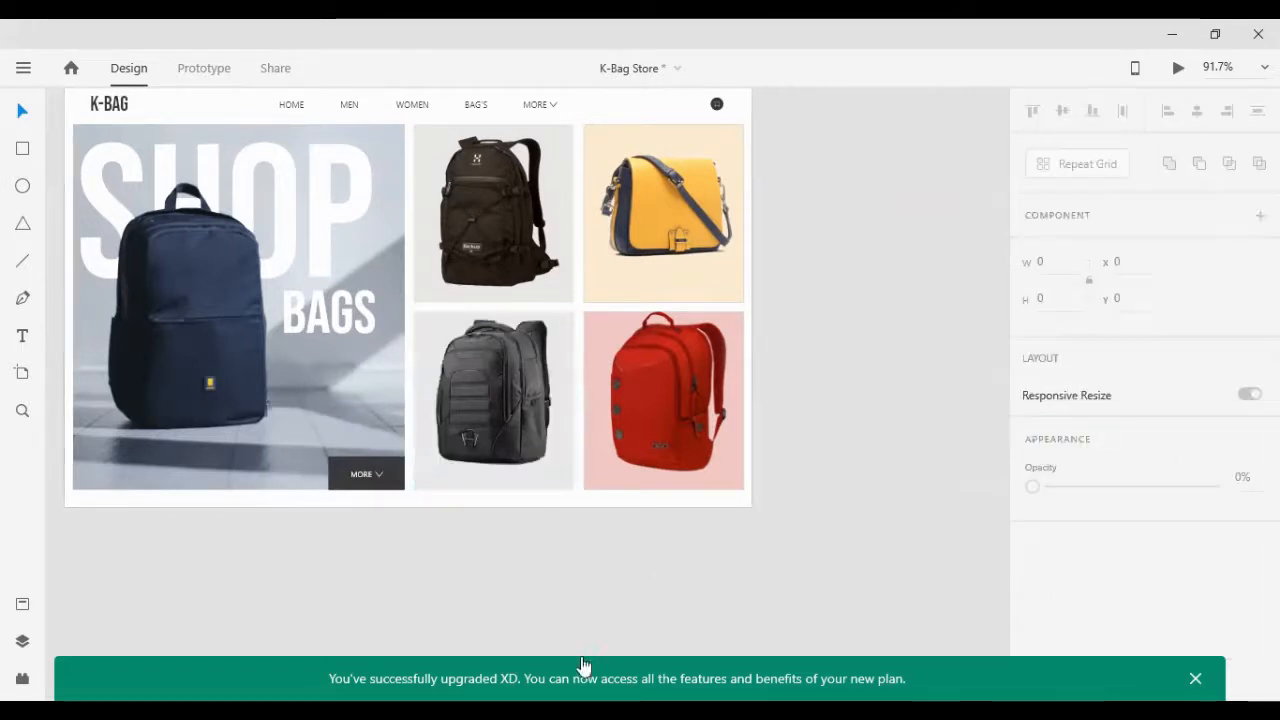
# Step: Remove the borders from the rectangles behind the yellow bag, the red backpack and the brown backpack
pyautogui.click(588, 288)
pyautogui.scroll(-5, 1223, 614)
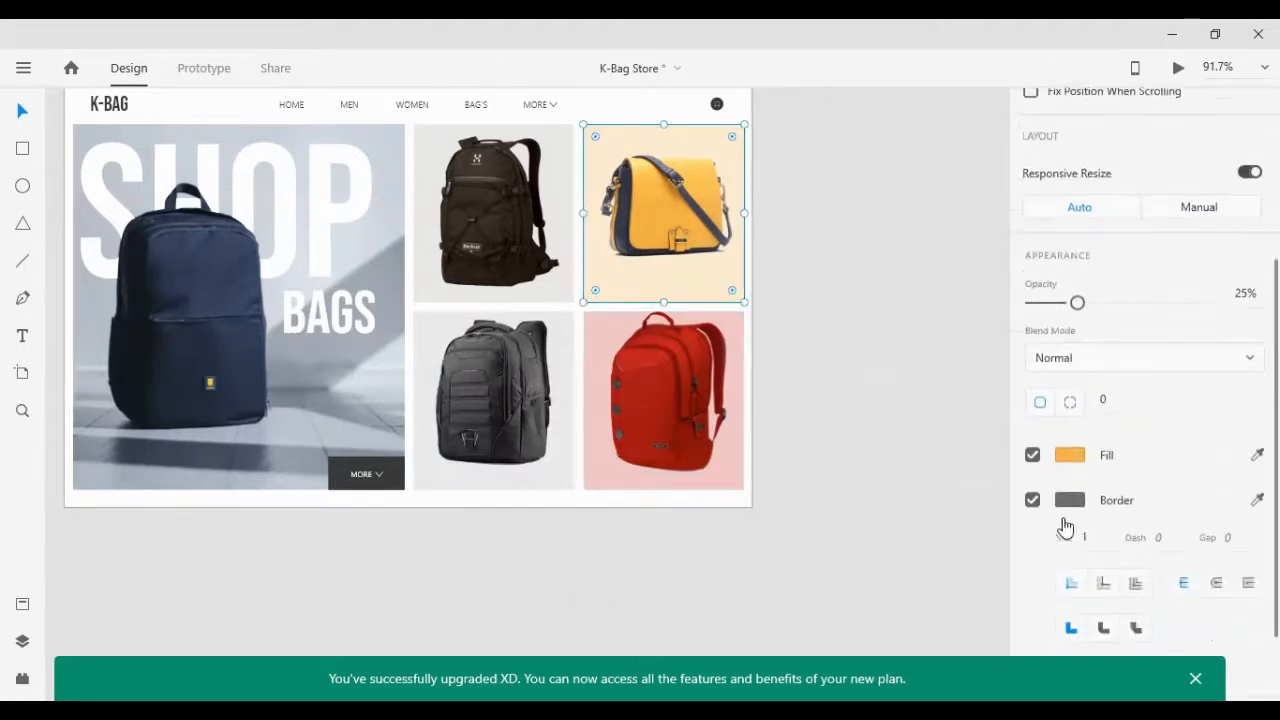
pyautogui.click(1031, 509)
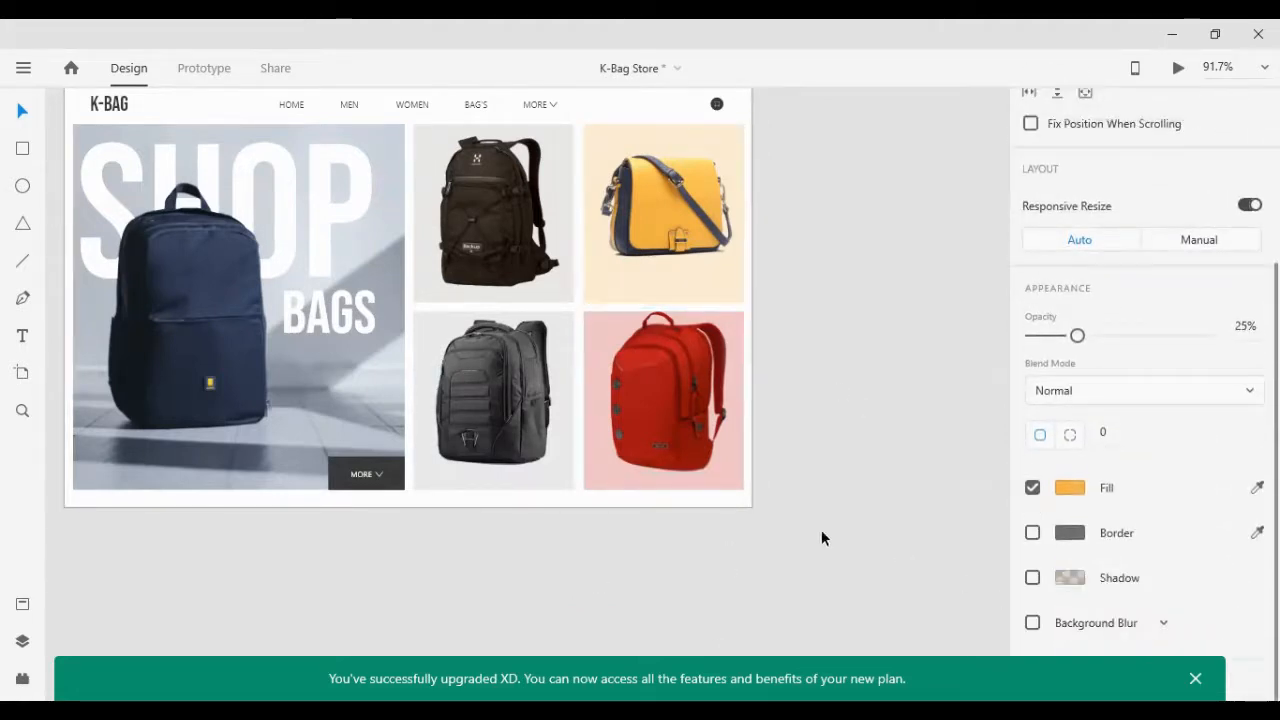
pyautogui.click(607, 482)
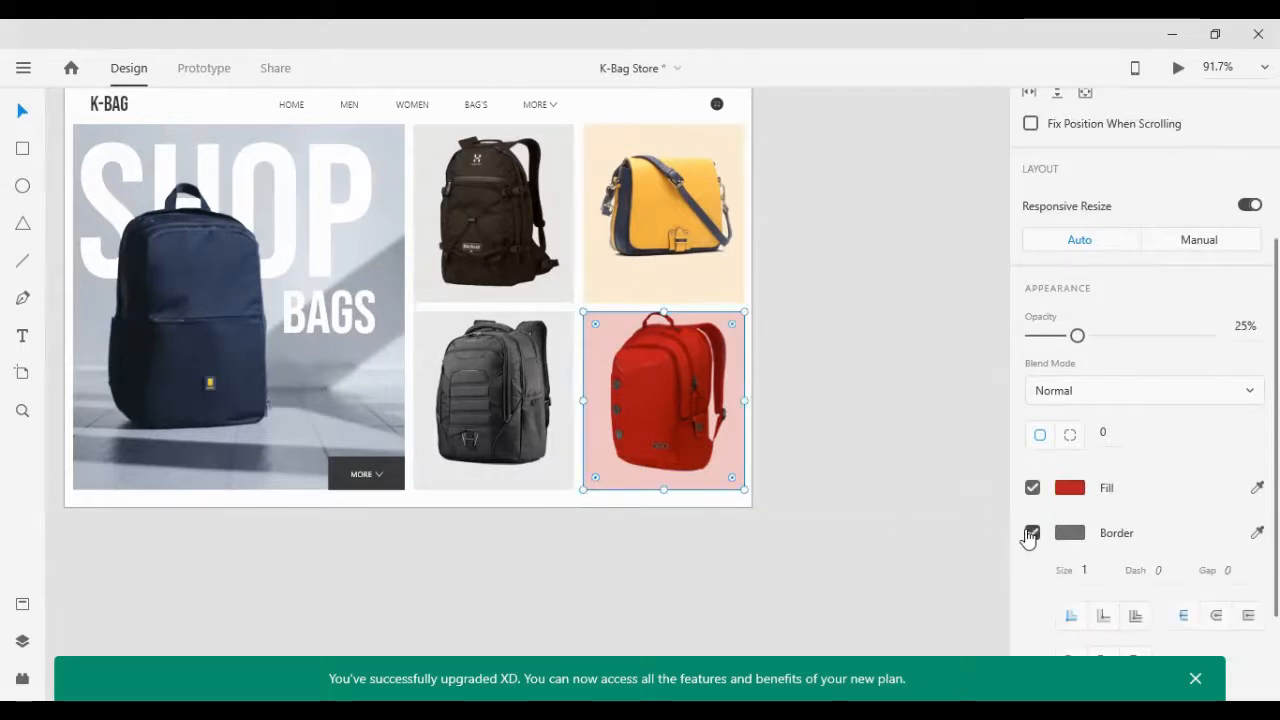
pyautogui.click(1031, 532)
pyautogui.click(556, 487)
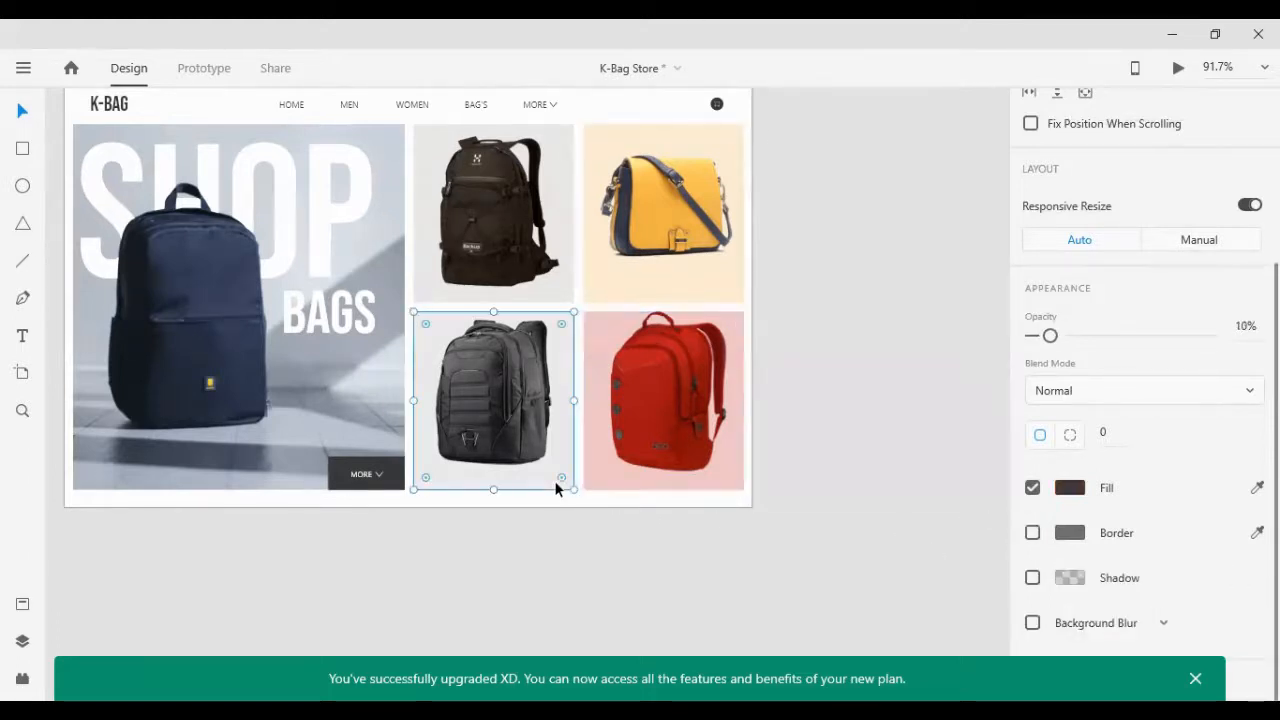
pyautogui.click(561, 289)
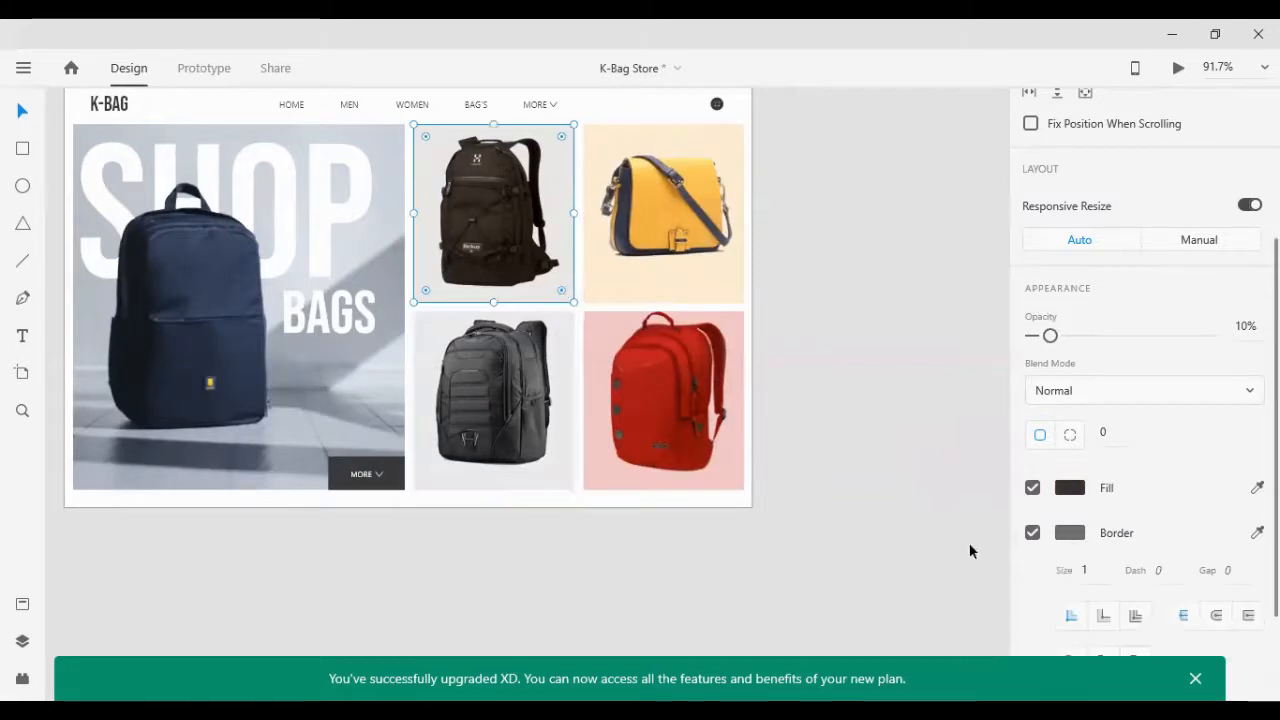
pyautogui.click(1032, 532)
pyautogui.click(858, 519)
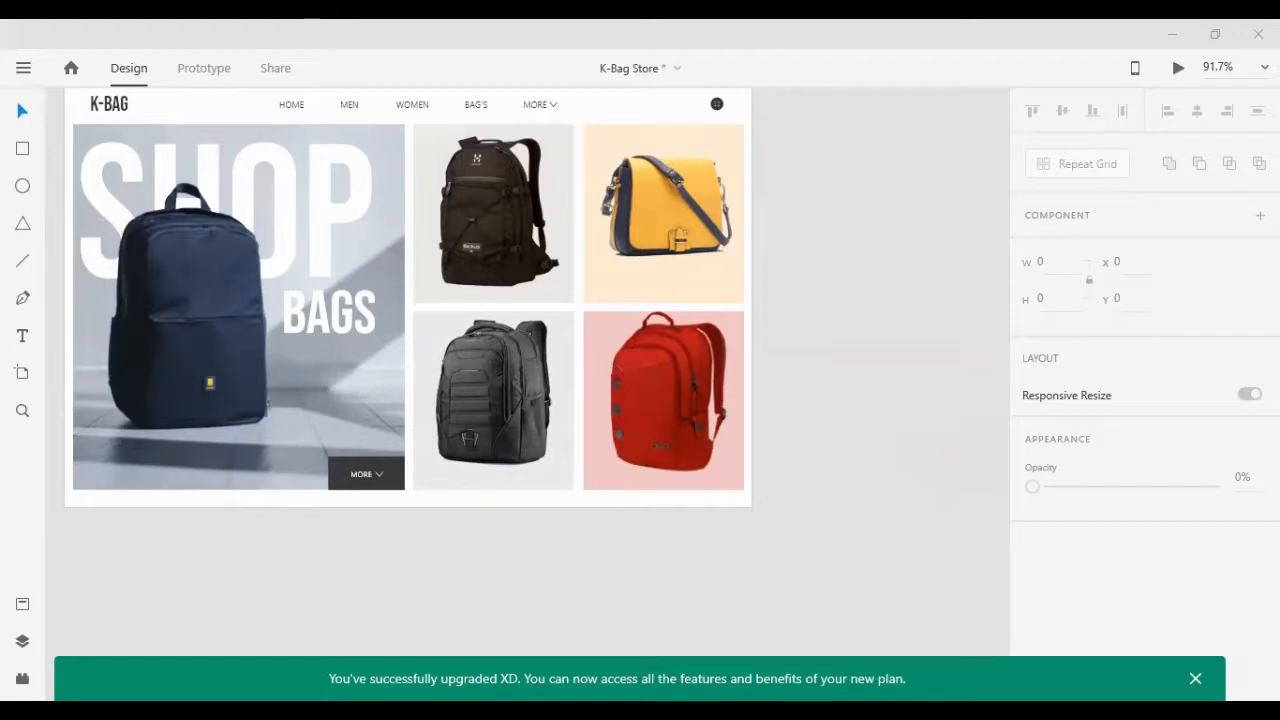
# Step: Lower the opacity of the rectangle behind the brown backpack to 5%
pyautogui.click(566, 290)
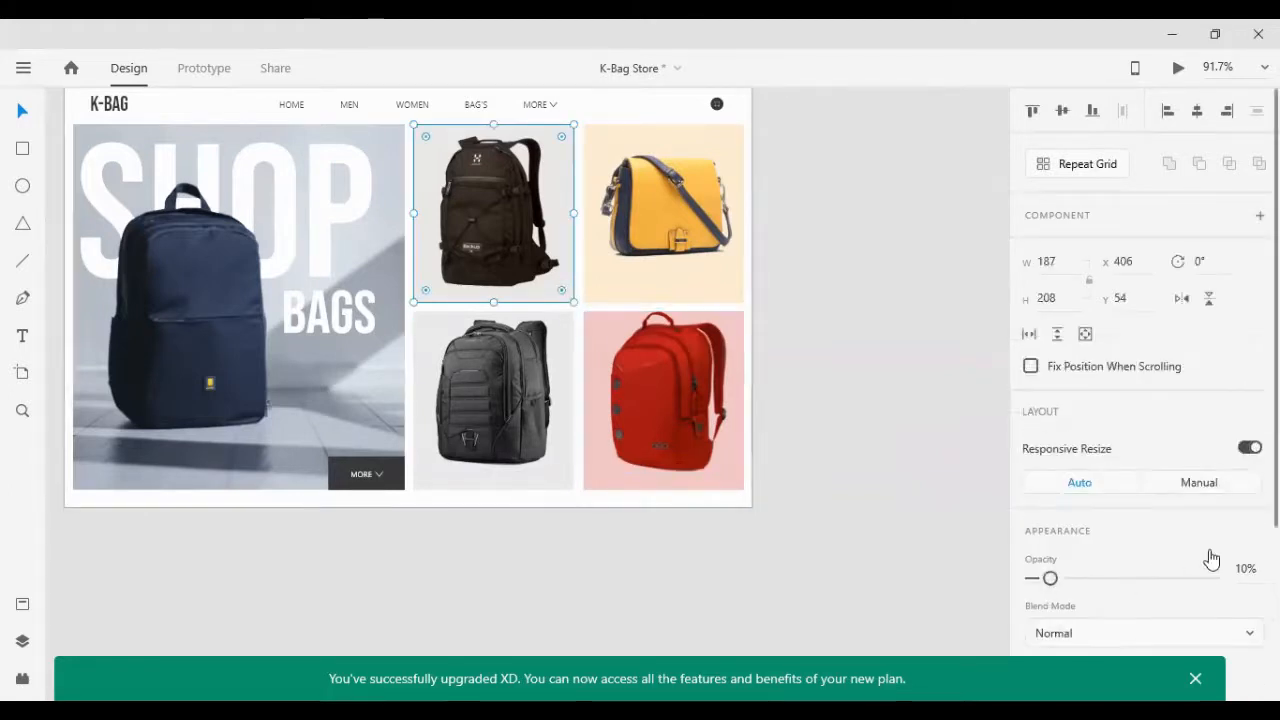
pyautogui.moveTo(1050, 578); pyautogui.dragTo(1009, 566)
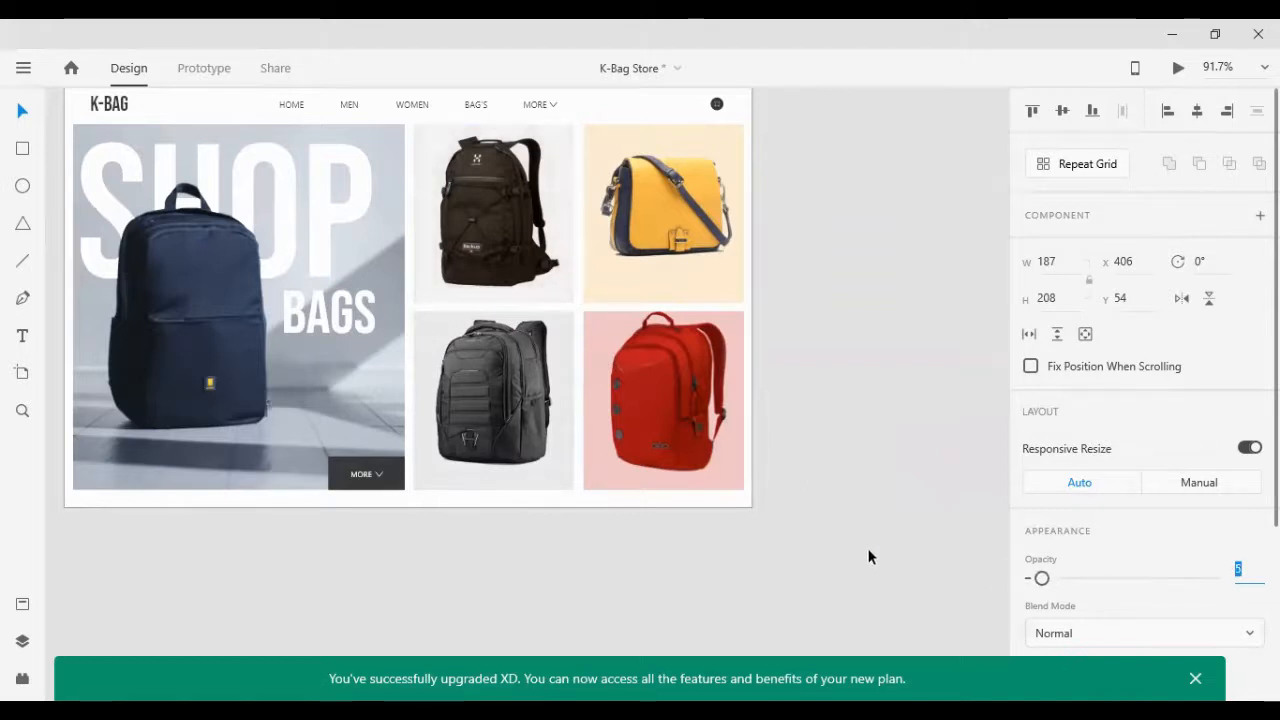
pyautogui.click(729, 523)
# Step: Duplicate the MORE button's dark rectangle onto the black backpack tile, at the tile's lower-left corner with X 405 and Y 441
pyautogui.click(346, 469)
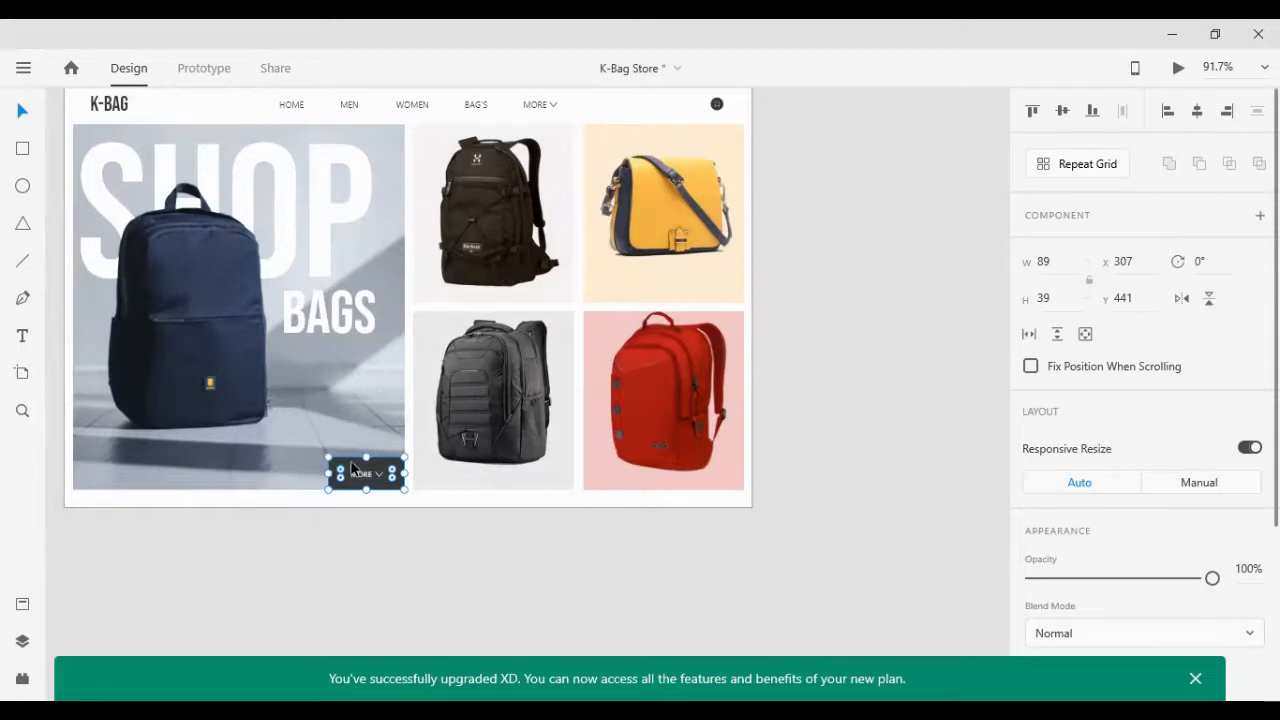
pyautogui.press('alt')
pyautogui.moveTo(351, 466); pyautogui.dragTo(436, 462)
pyautogui.press('Right')
pyautogui.press('Right')
pyautogui.press('Right')
pyautogui.press('Right')
pyautogui.press('Right')
pyautogui.press('Right')
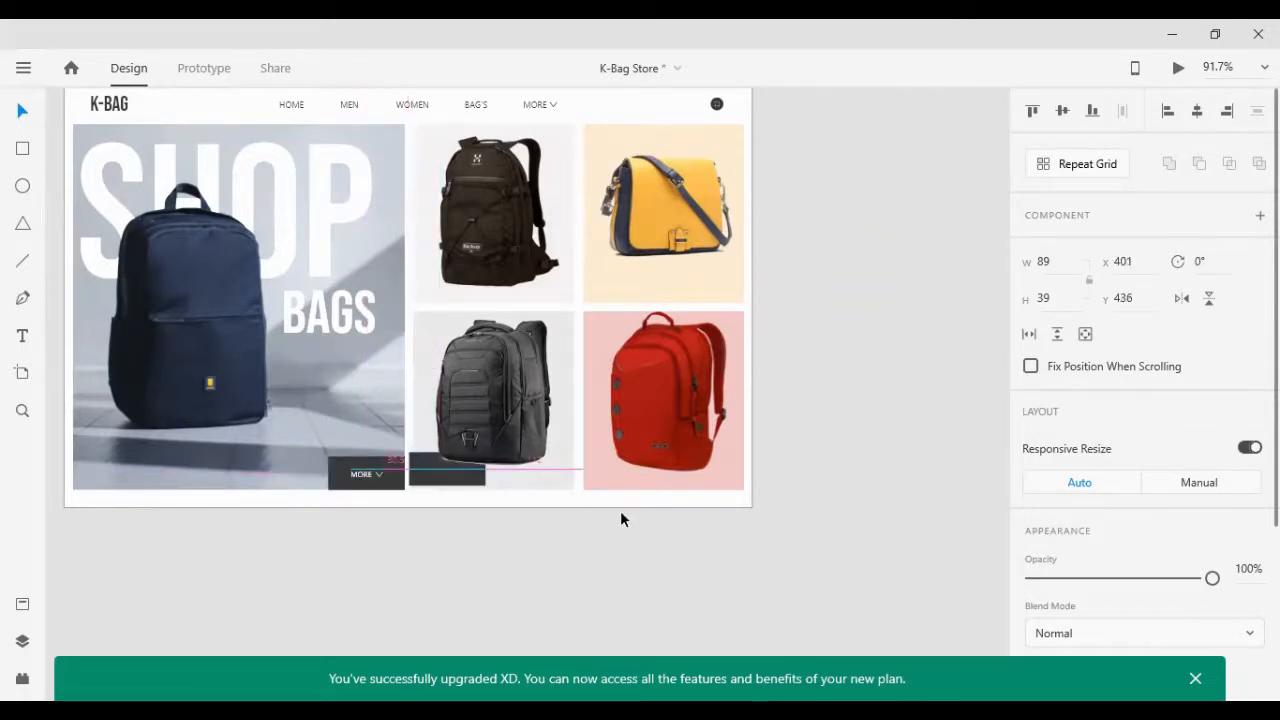
pyautogui.press('Left')
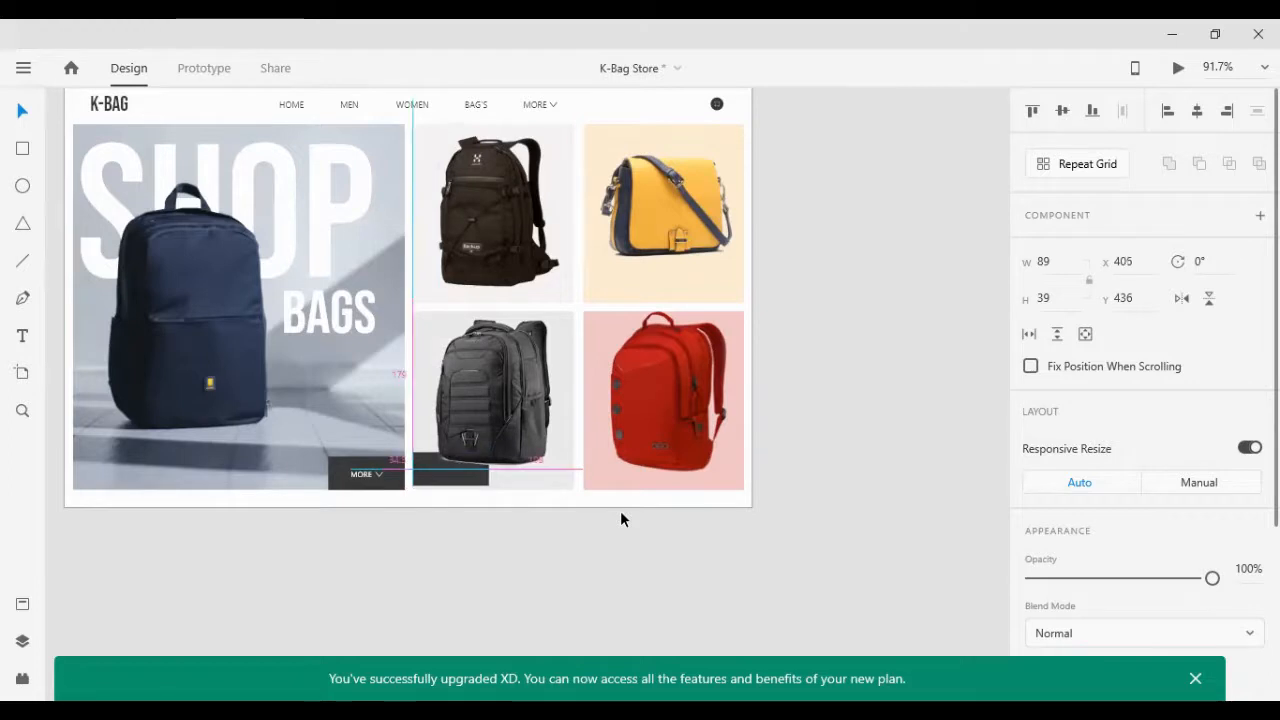
pyautogui.press('Down')
pyautogui.press('Down')
pyautogui.press('Down')
pyautogui.press('Down')
pyautogui.press('Down')
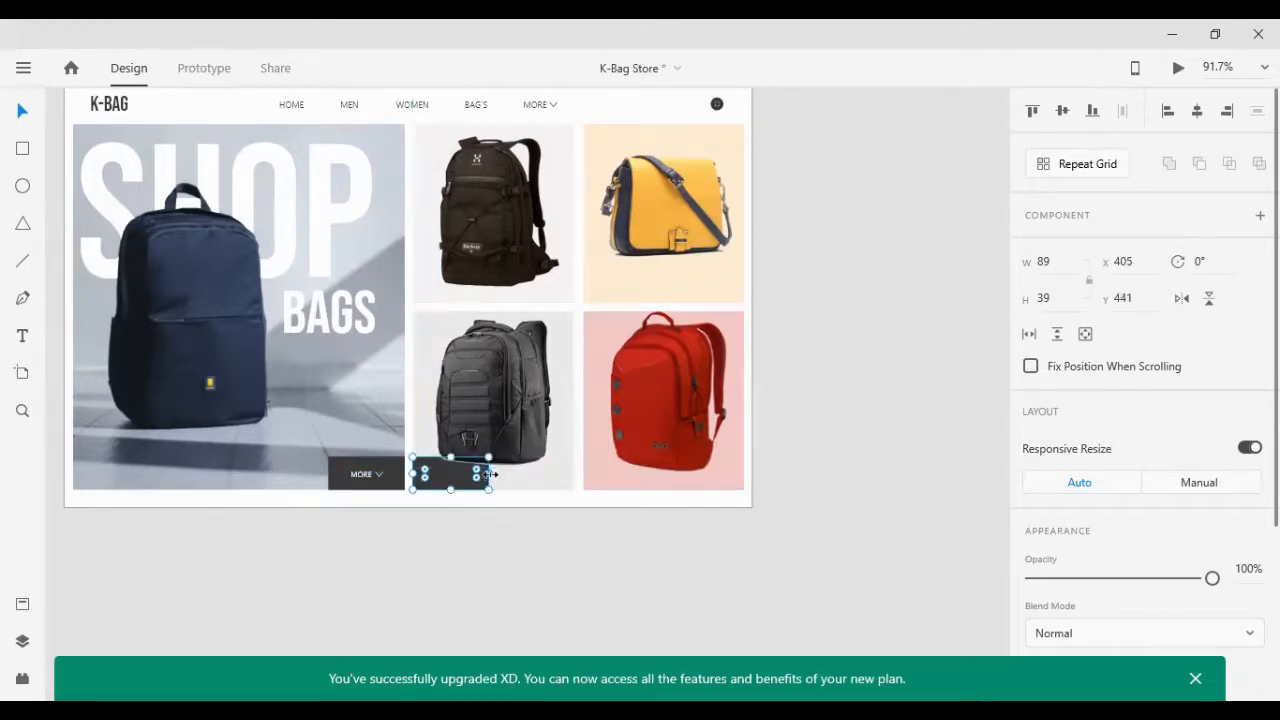
# Step: Stretch the copied rectangle into a bar 188 wide and 47 high, and duplicate it across the bottom of the red backpack tile
pyautogui.moveTo(488, 474); pyautogui.dragTo(577, 468)
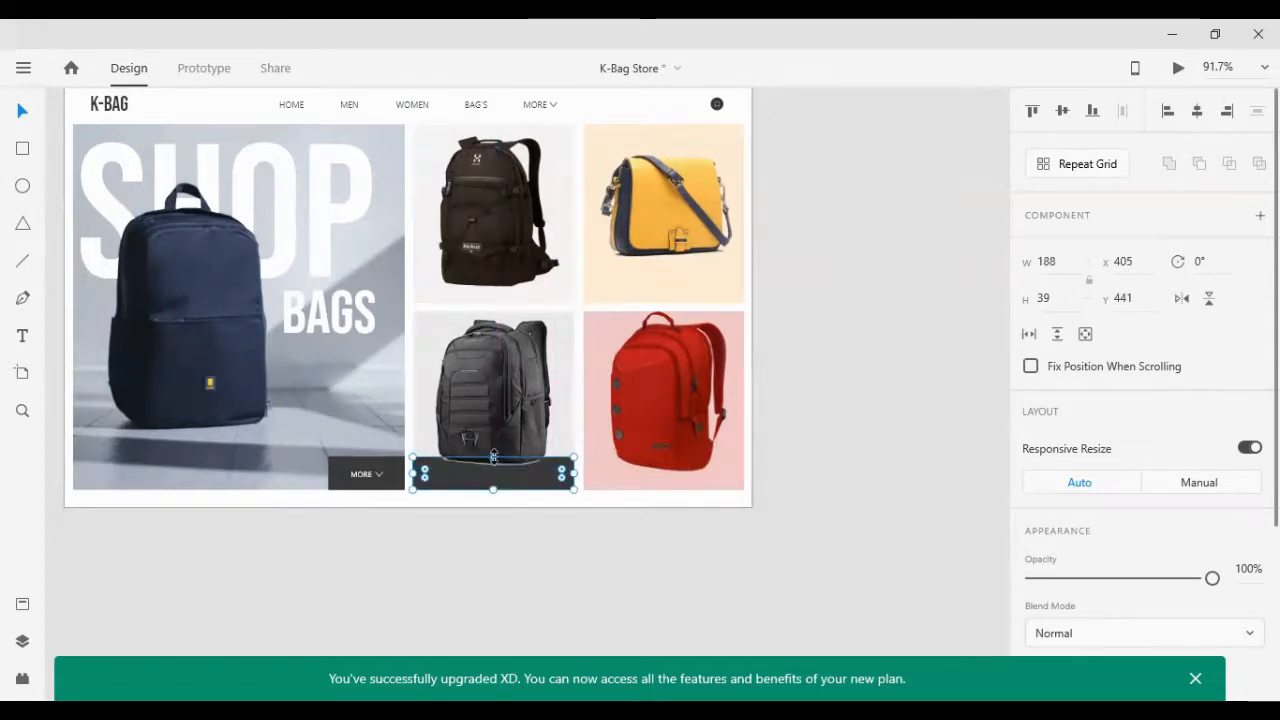
pyautogui.moveTo(494, 457); pyautogui.dragTo(493, 450)
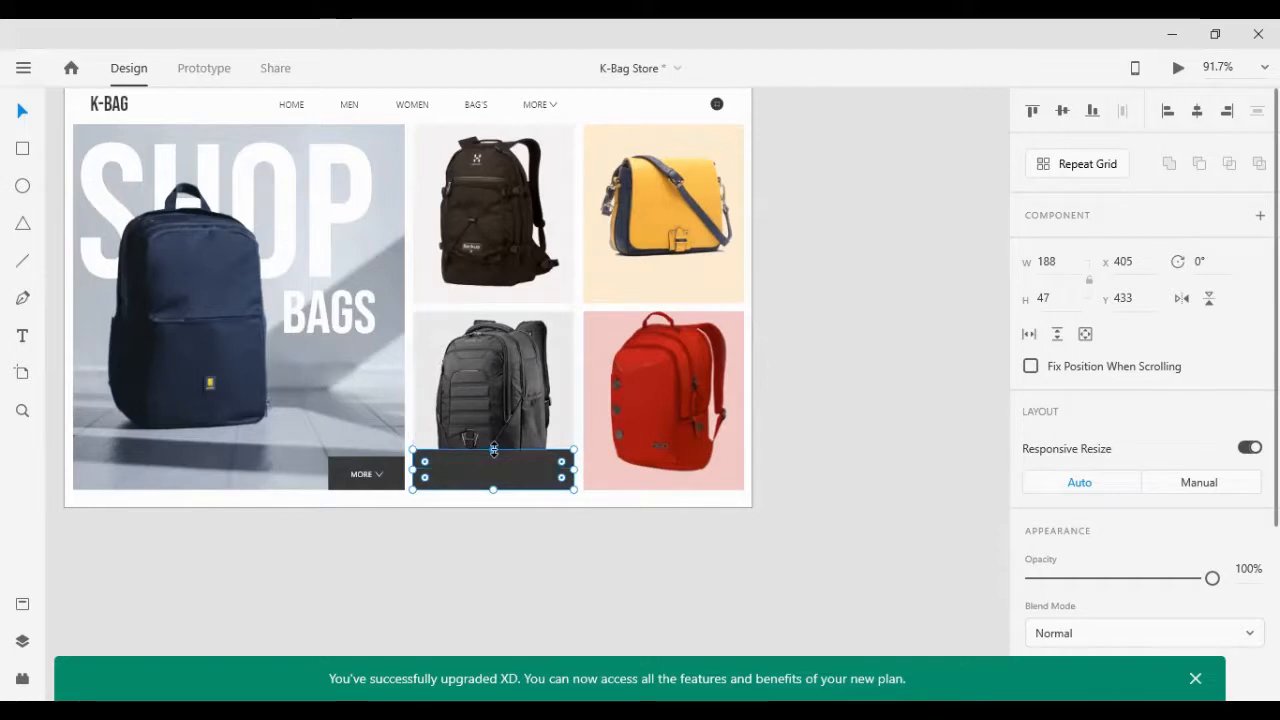
pyautogui.moveTo(494, 462); pyautogui.dragTo(664, 462)
pyautogui.press('Left')
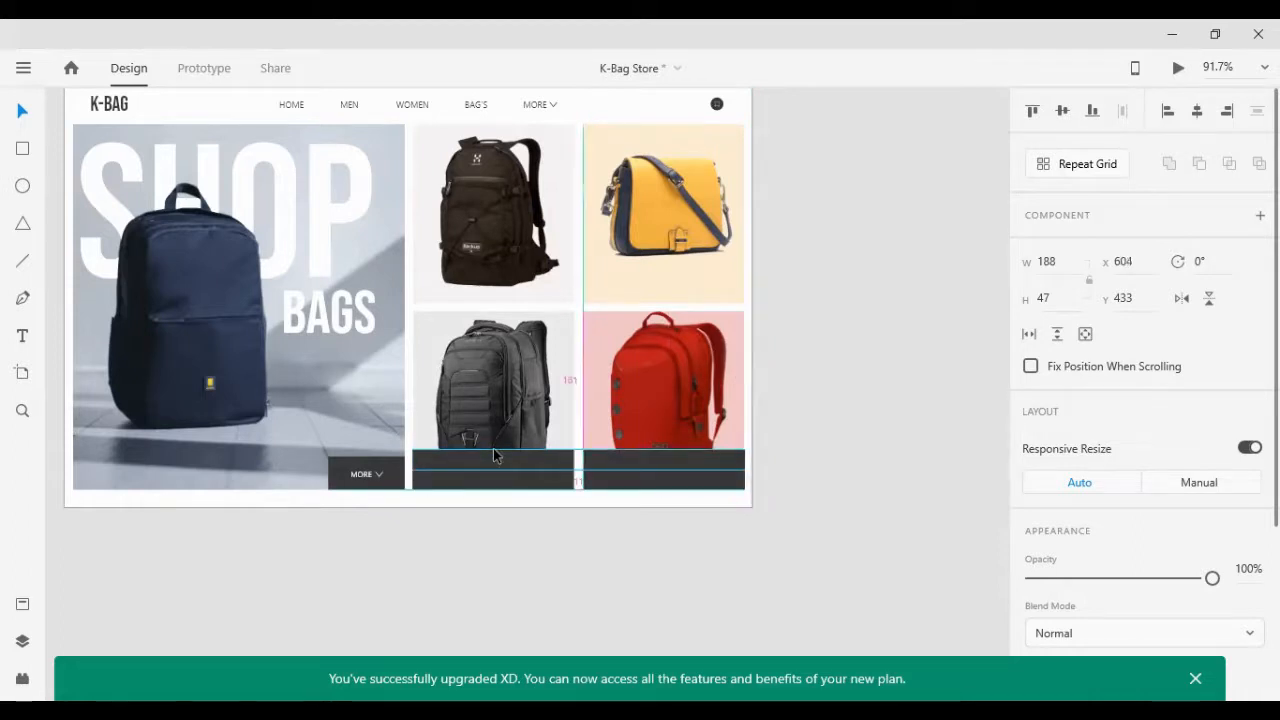
# Step: Narrow the dark bar on the red backpack tile to a width of 187 so it matches the tile's edge
pyautogui.scroll(5, 751, 503)
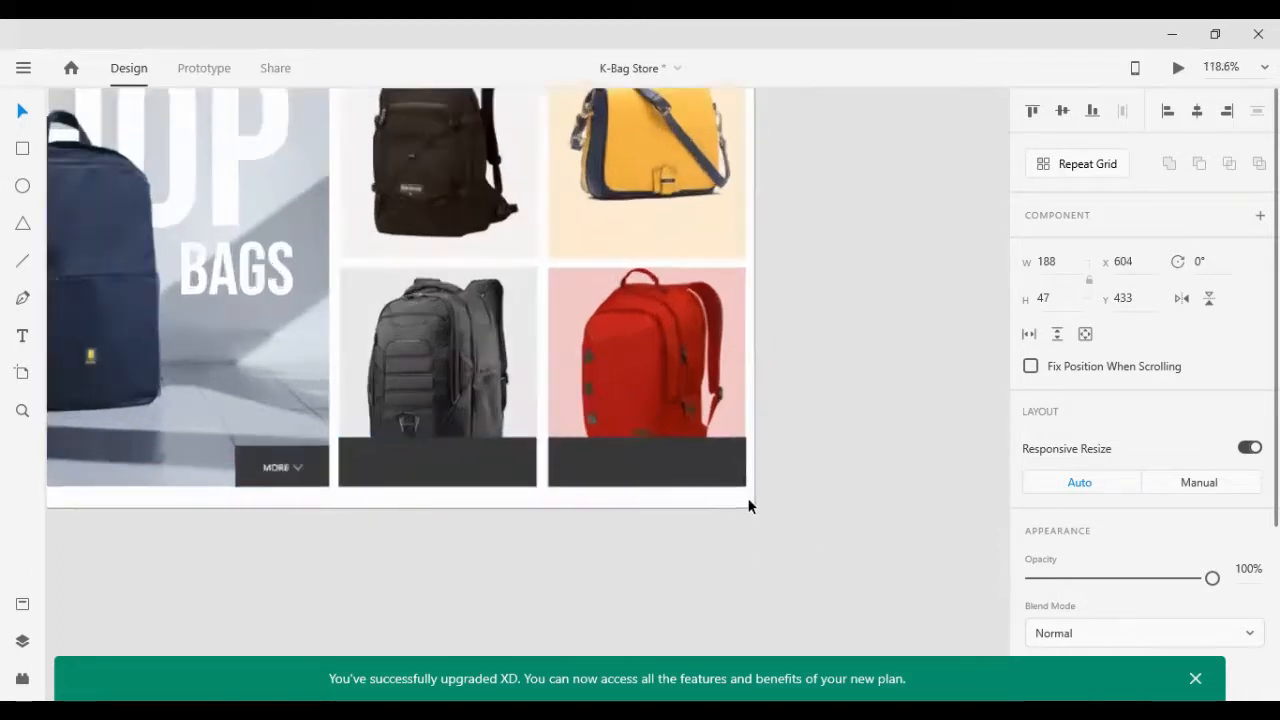
pyautogui.click(358, 589)
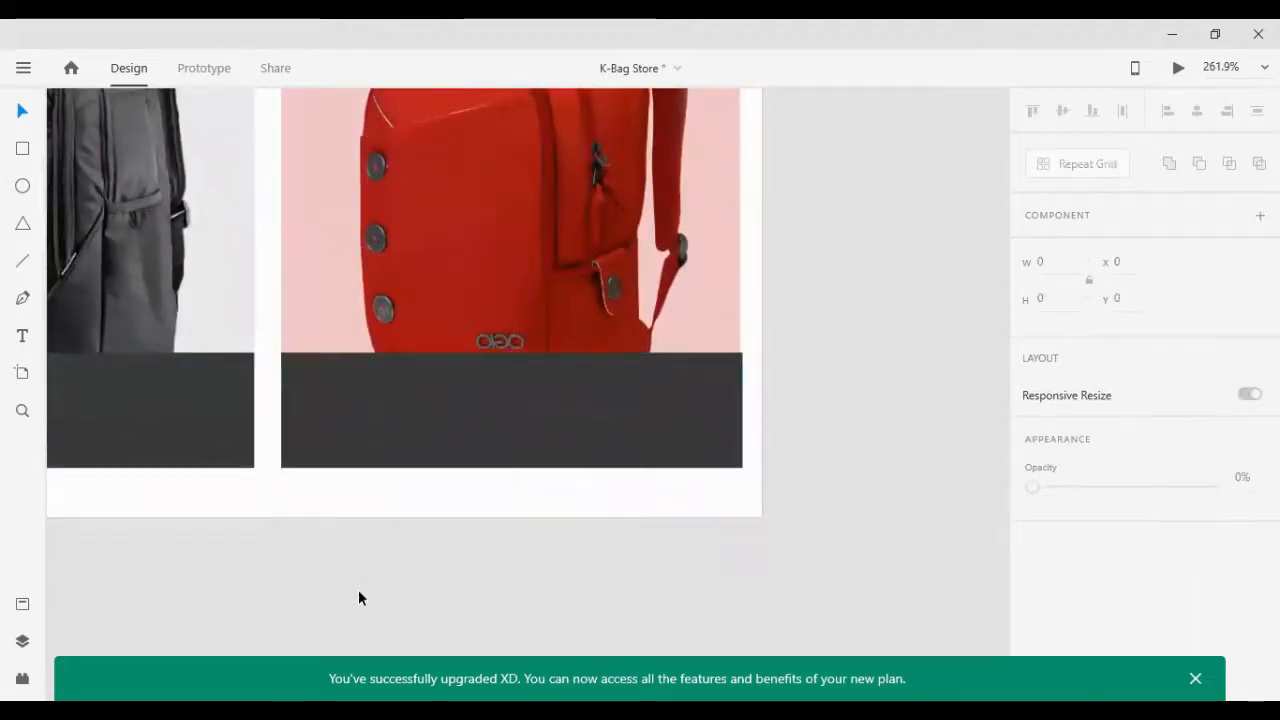
pyautogui.click(420, 390)
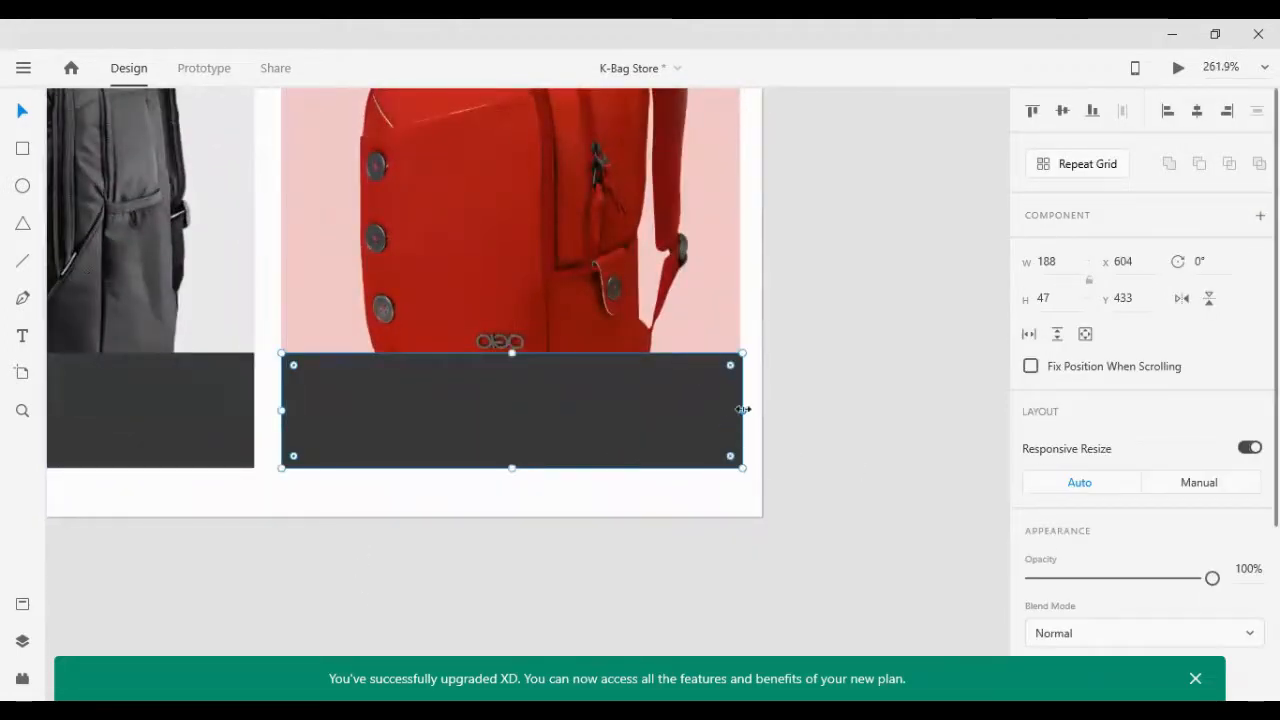
pyautogui.moveTo(743, 409); pyautogui.dragTo(739, 410)
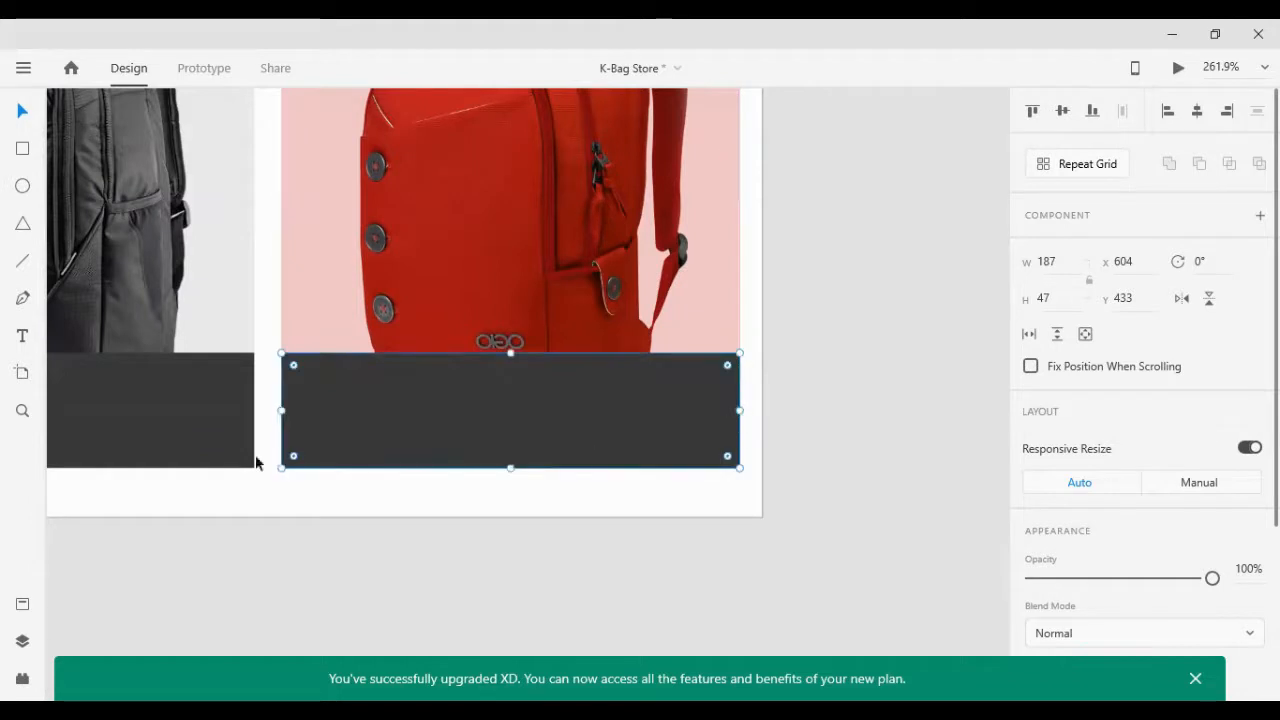
# Step: Shift the dark bar on the black backpack tile to X 406 and narrow it to a width of 187
pyautogui.hscroll(-3, 277, 544)
pyautogui.hscroll(-6, 272, 532)
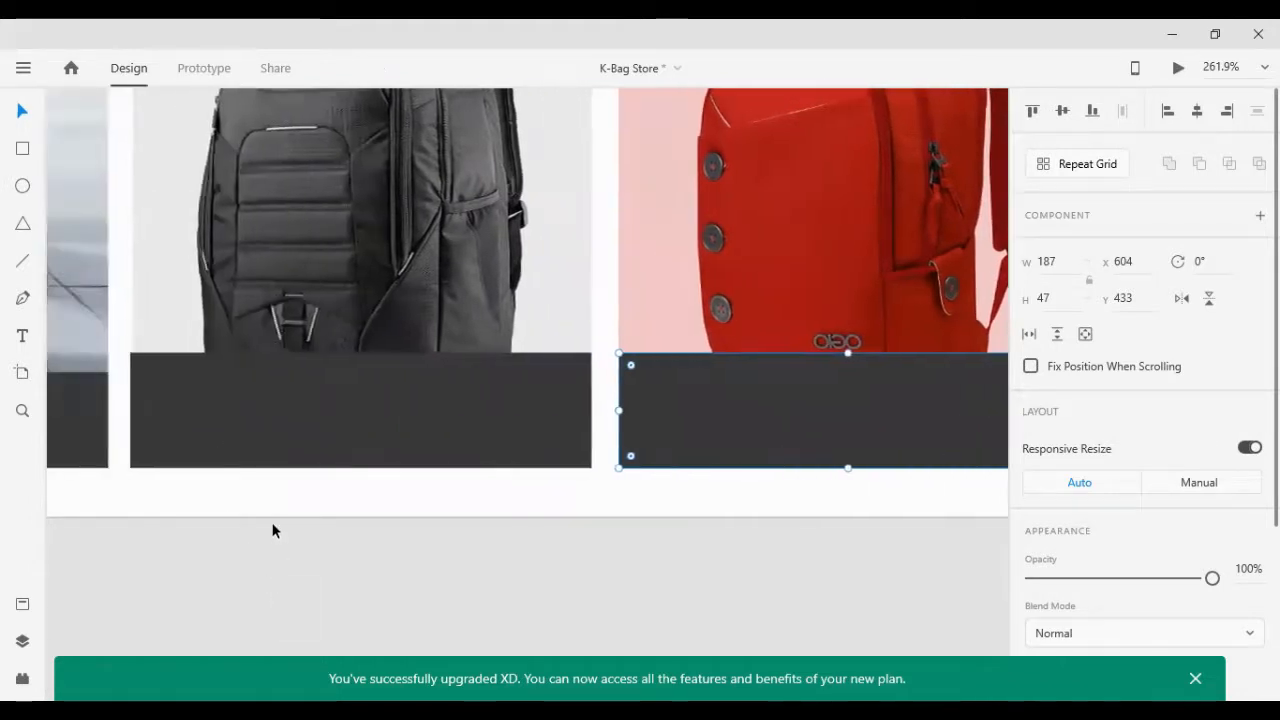
pyautogui.click(225, 435)
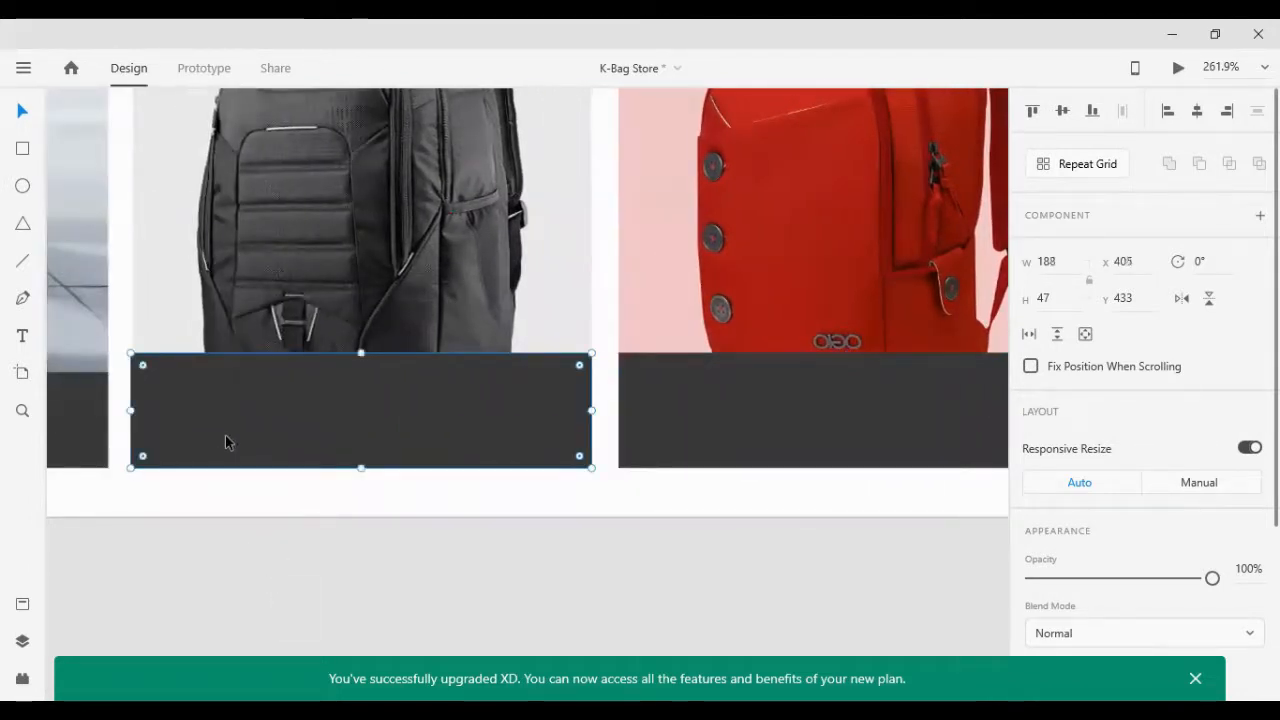
pyautogui.moveTo(223, 435); pyautogui.dragTo(259, 445)
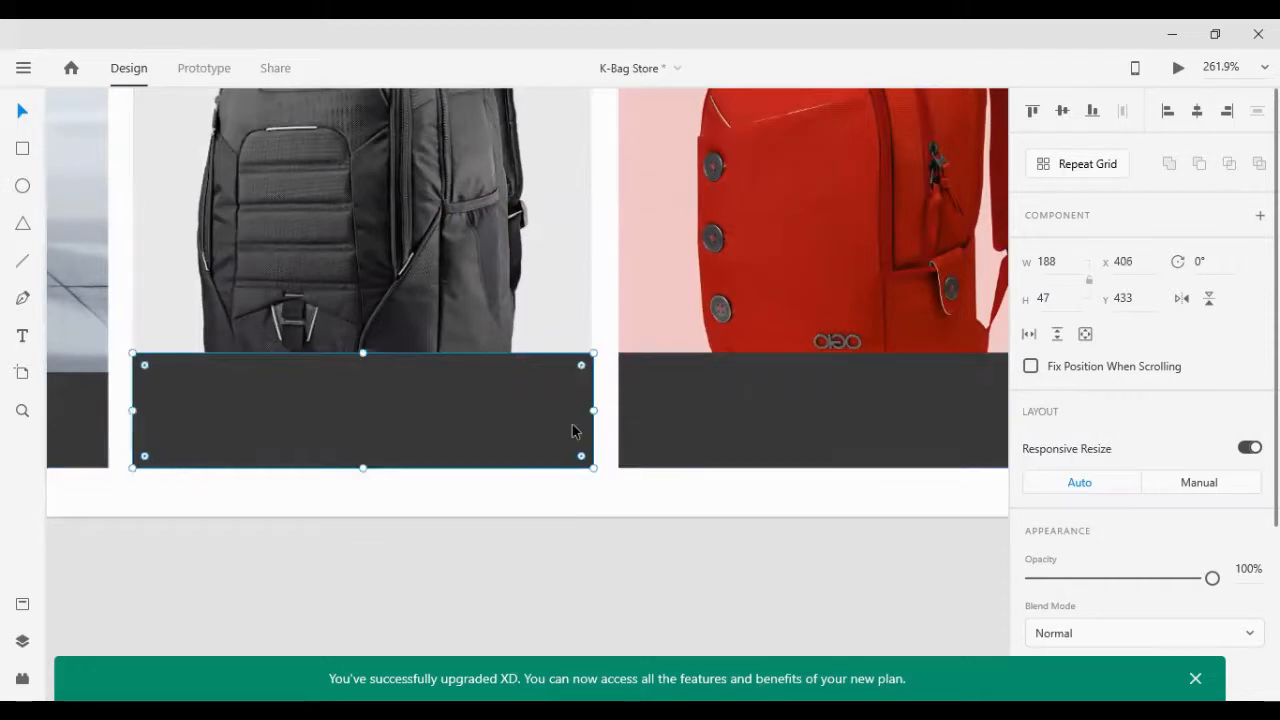
pyautogui.moveTo(592, 409); pyautogui.dragTo(591, 409)
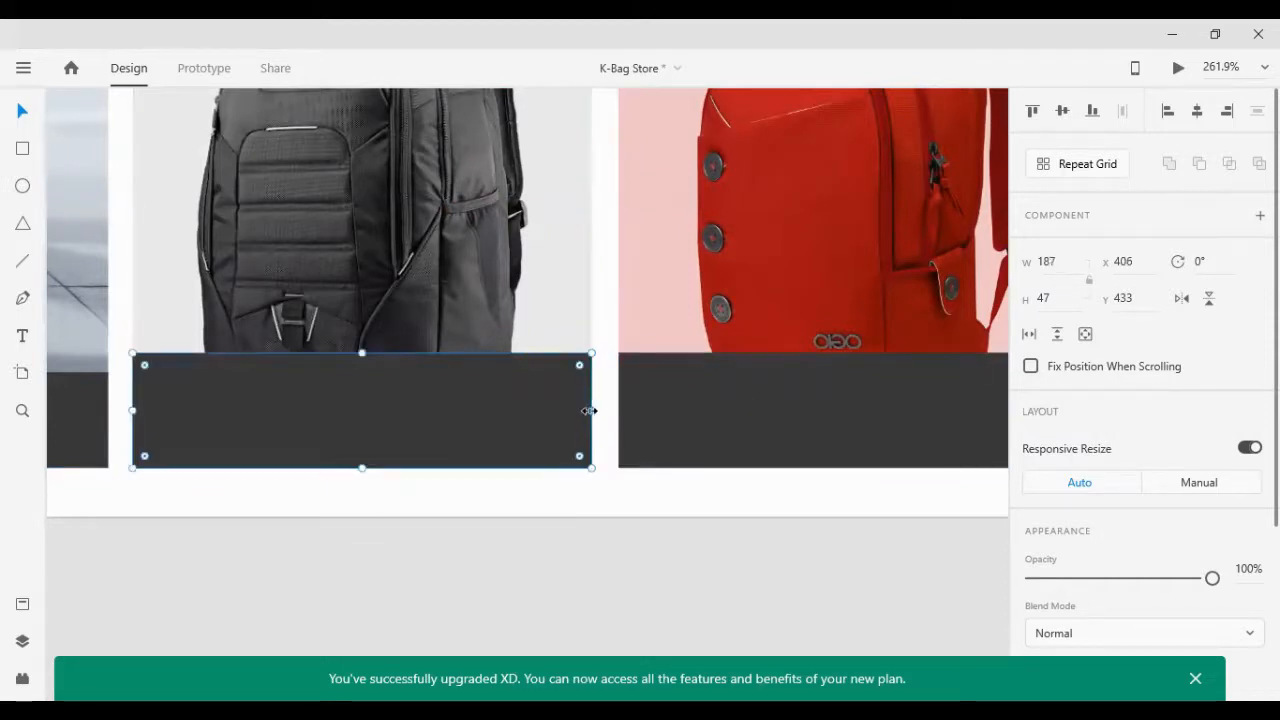
# Step: Duplicate both dark bars onto the brown backpack and yellow bag tiles, aligned with the tiles' lower edges at Y 215
pyautogui.scroll(-5, 714, 482)
pyautogui.click(716, 460)
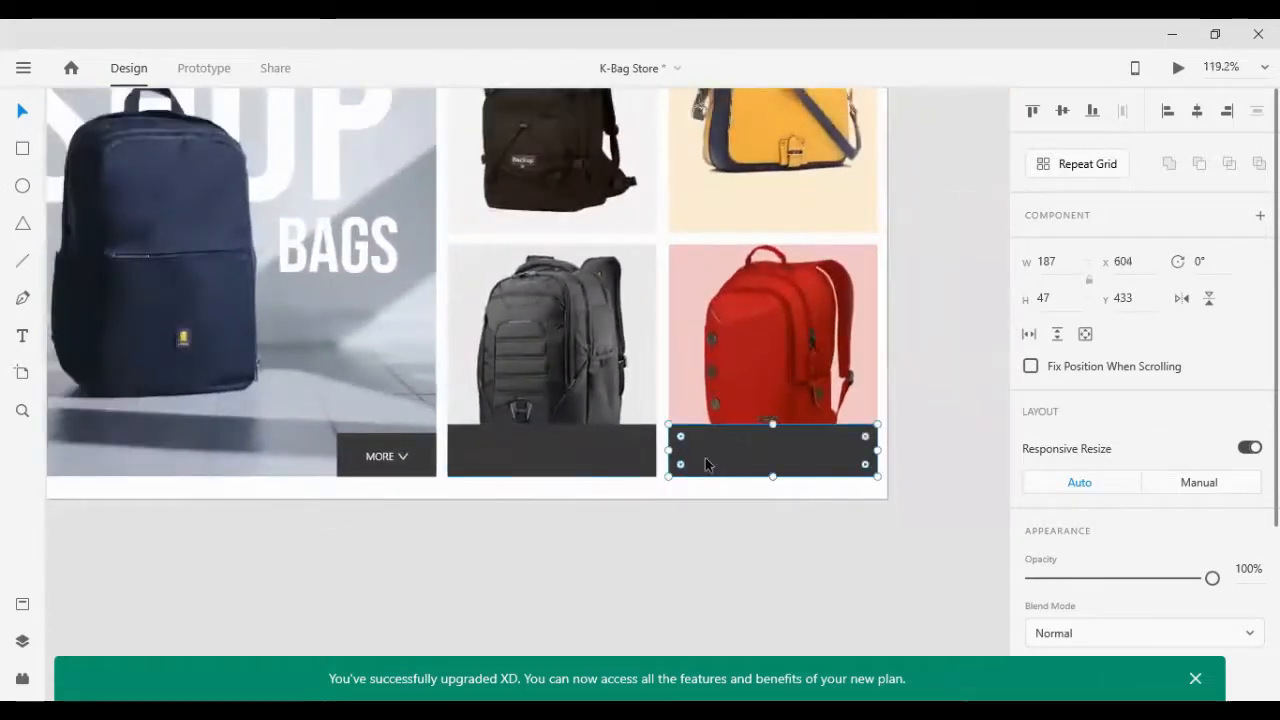
pyautogui.keyDown('shift'); pyautogui.click(617, 461); pyautogui.keyUp('shift')
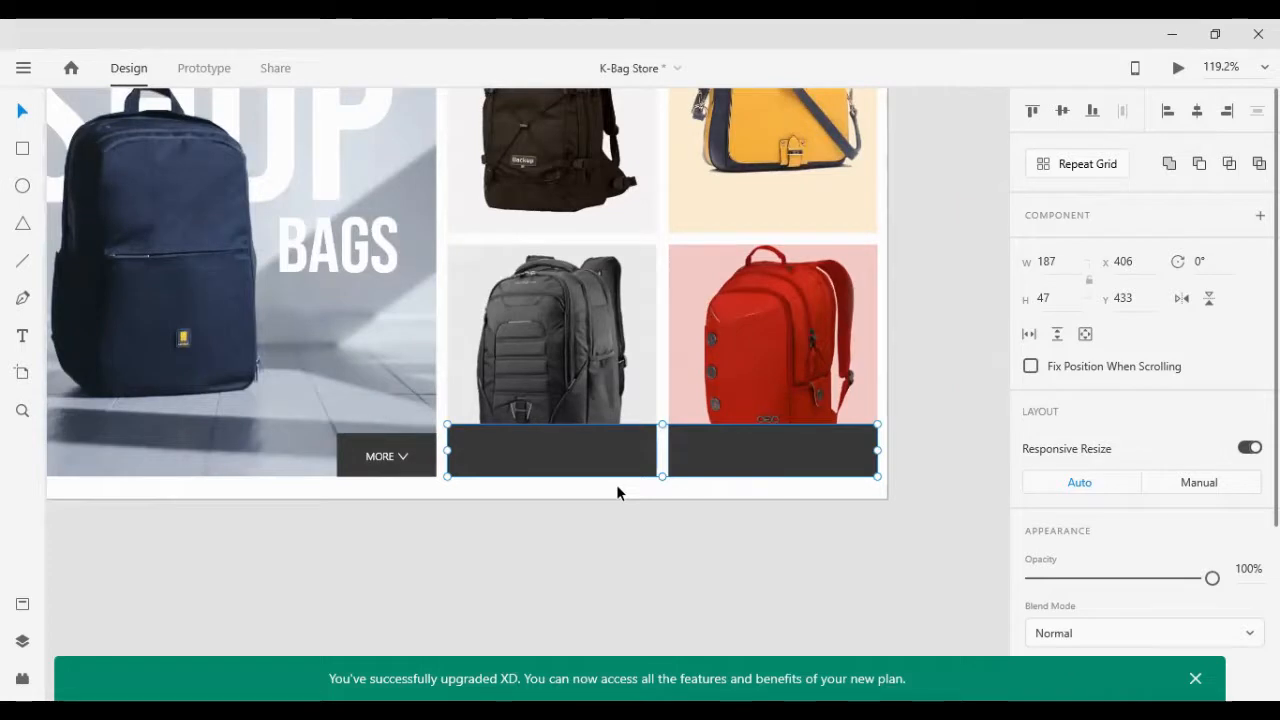
pyautogui.hotkey('shift', 'Up')
pyautogui.hotkey('shift', 'Up')
pyautogui.hotkey('shift', 'Up')
pyautogui.hotkey('shift', 'Up')
pyautogui.hotkey('shift', 'Up')
pyautogui.hotkey('shift', 'Up')
pyautogui.hotkey('shift', 'Up')
pyautogui.hotkey('shift', 'Up')
pyautogui.hotkey('shift', 'Up')
pyautogui.hotkey('shift', 'Up')
pyautogui.hotkey('shift', 'Up')
pyautogui.hotkey('shift', 'Up')
pyautogui.hotkey('shift', 'Up')
pyautogui.hotkey('shift', 'Up')
pyautogui.hotkey('shift', 'Up')
pyautogui.hotkey('shift', 'Up')
pyautogui.hotkey('shift', 'Up')
pyautogui.hotkey('shift', 'Up')
pyautogui.hotkey('shift', 'Up')
pyautogui.hotkey('shift', 'Up')
pyautogui.hotkey('shift', 'Up')
pyautogui.hotkey('shift', 'Up')
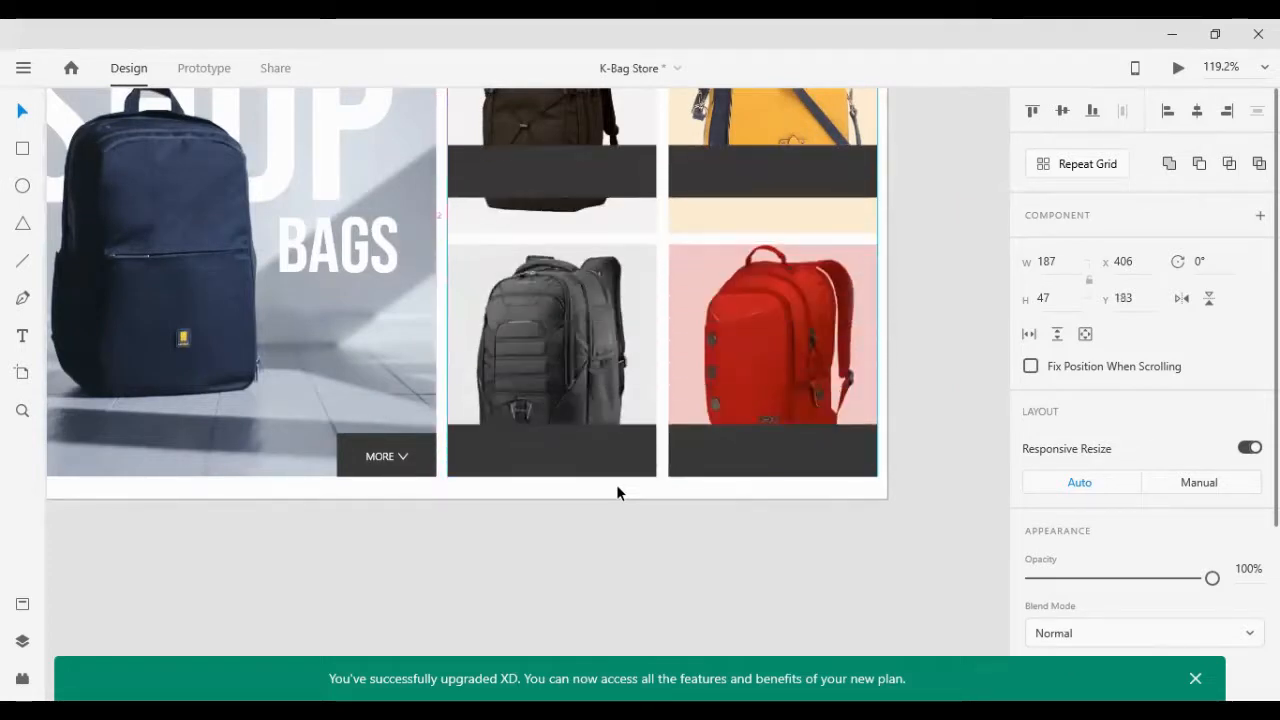
pyautogui.hotkey('shift', 'Down')
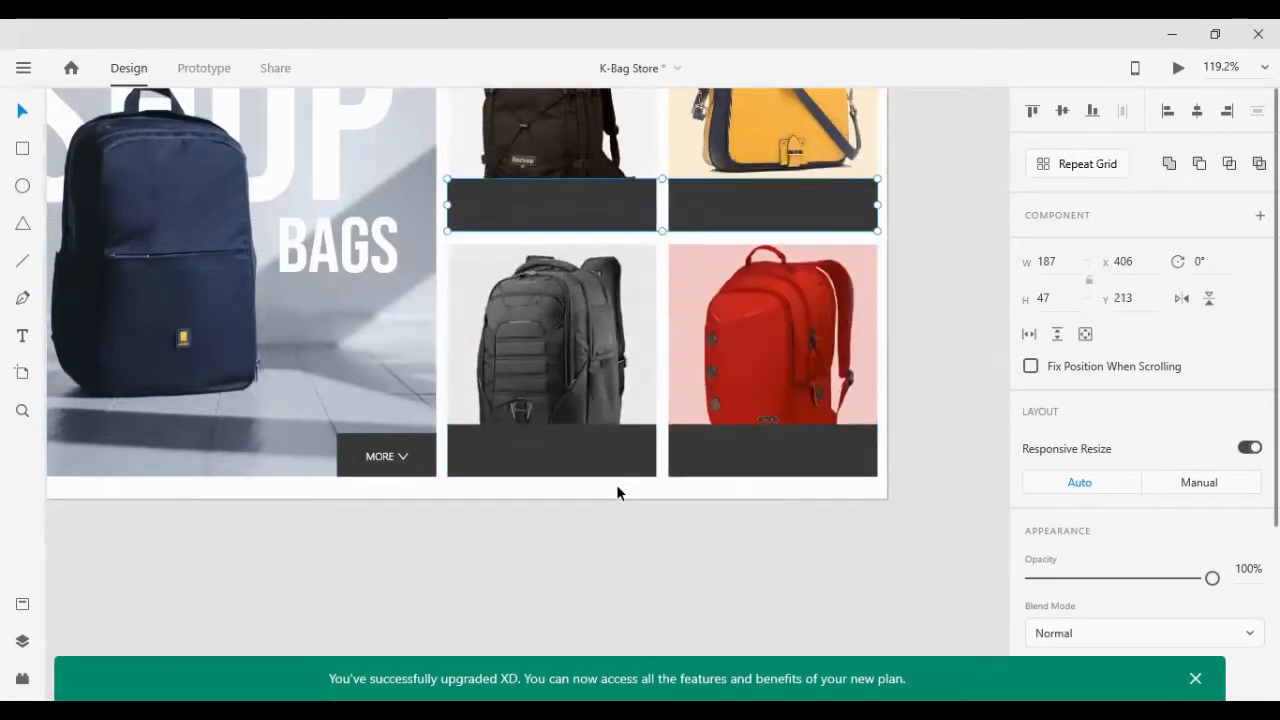
pyautogui.press('Down')
pyautogui.press('Up')
pyautogui.press('Up')
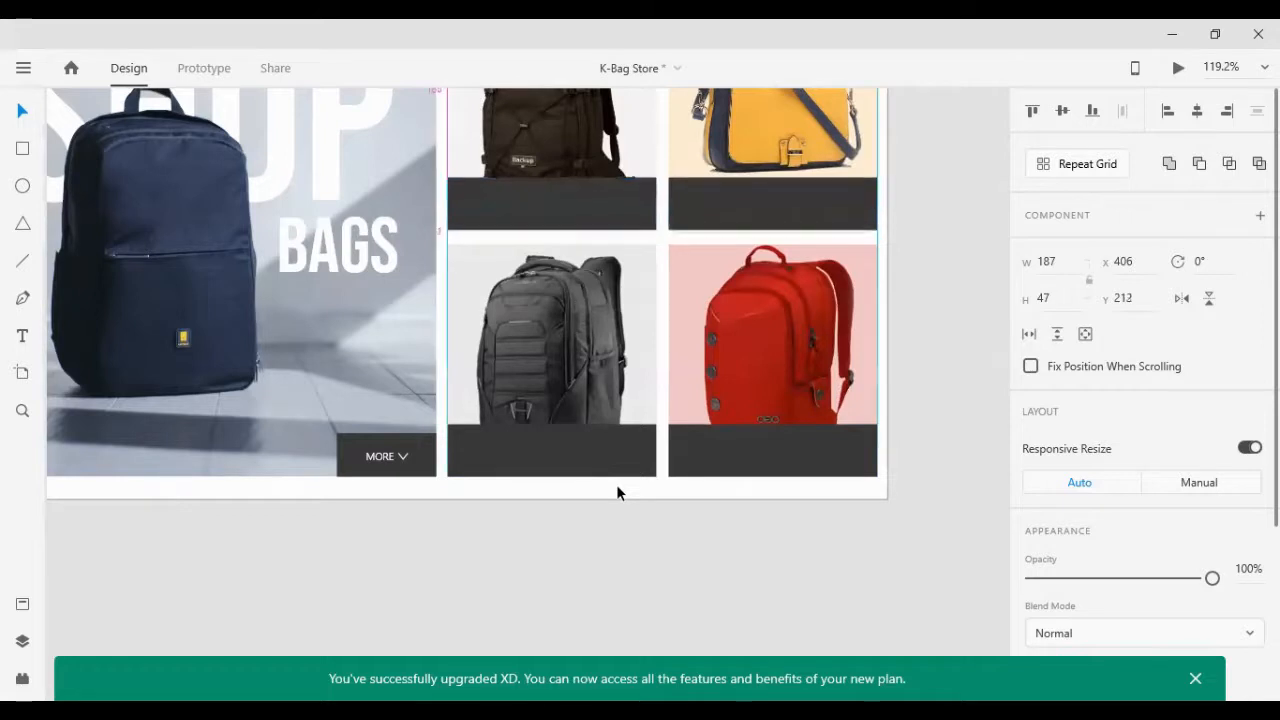
pyautogui.press('Down')
pyautogui.press('Down')
pyautogui.press('Down')
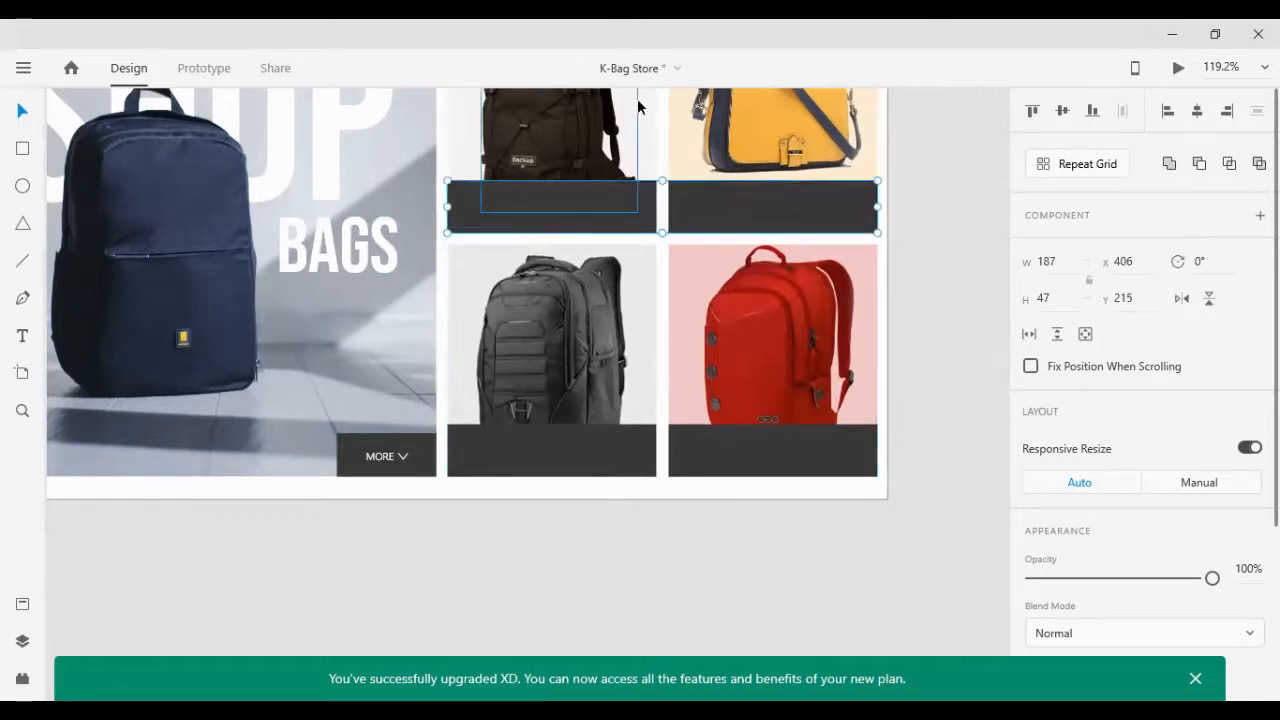
pyautogui.click(943, 396)
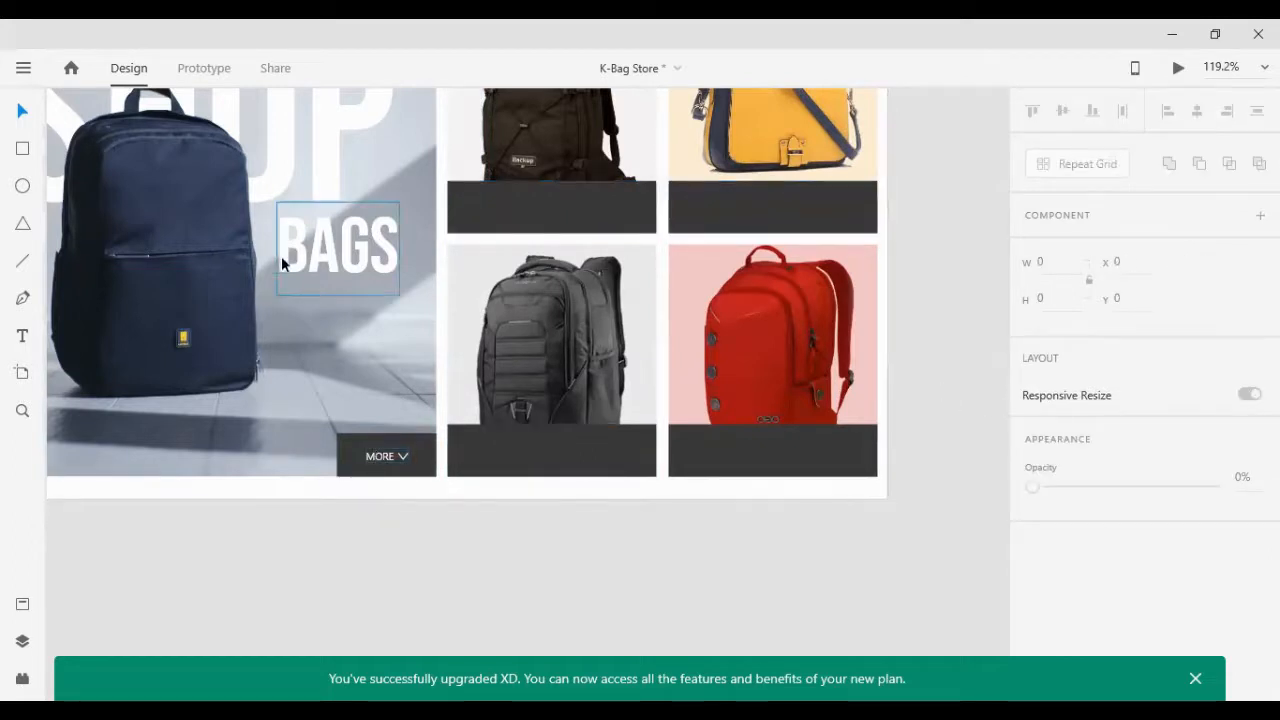
# Step: Duplicate the BAGS heading below the artboard and change the copy's text to BUY NOW
pyautogui.click(326, 232)
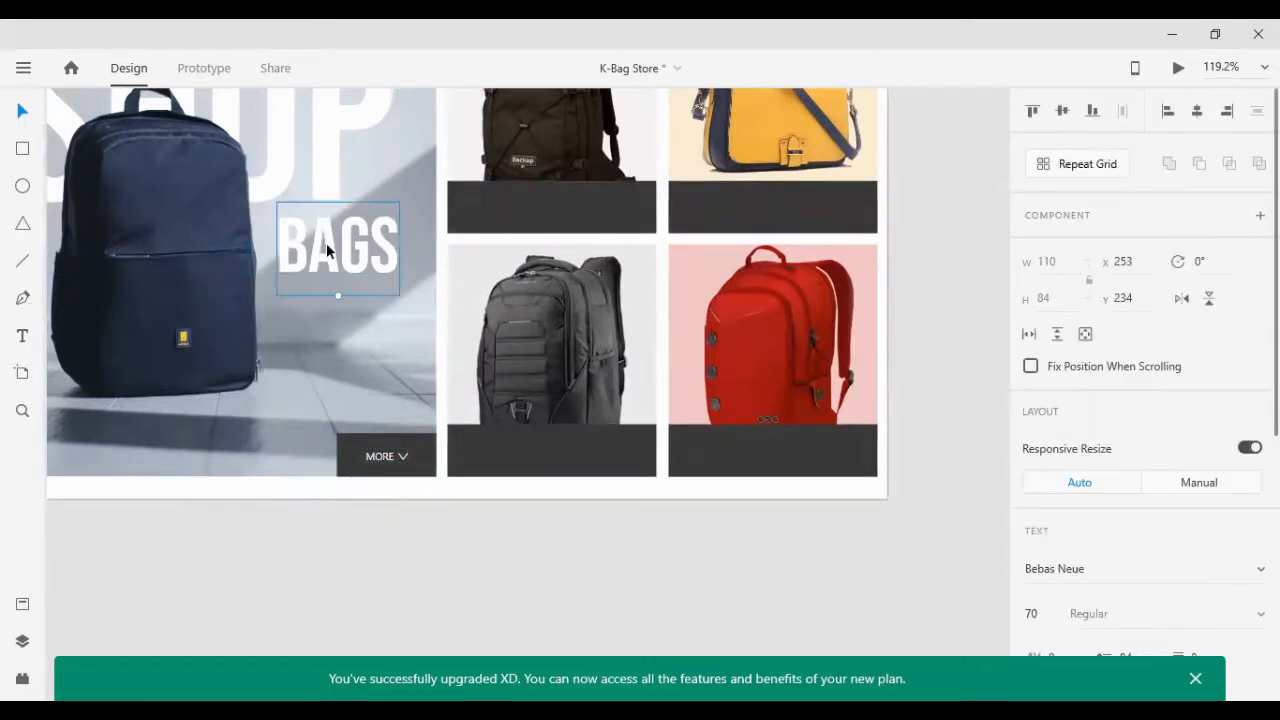
pyautogui.moveTo(329, 248); pyautogui.dragTo(517, 593)
pyautogui.doubleClick(517, 593)
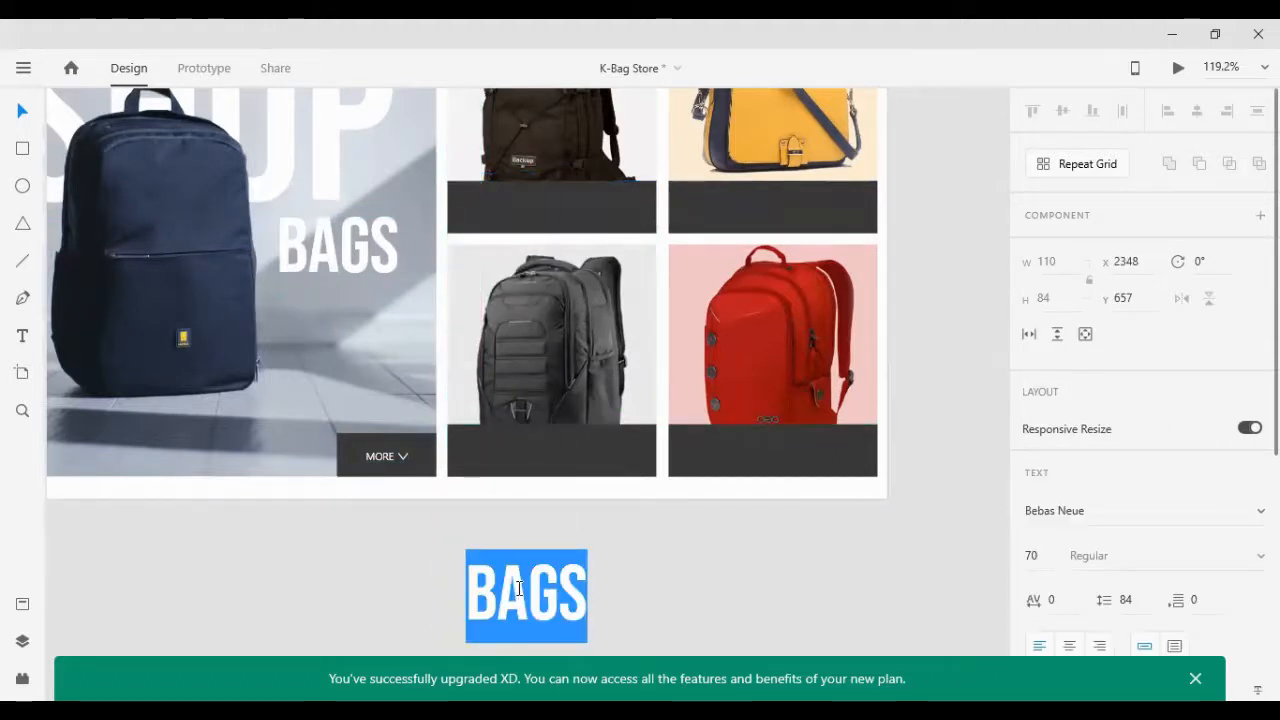
pyautogui.write('BUY NOW')
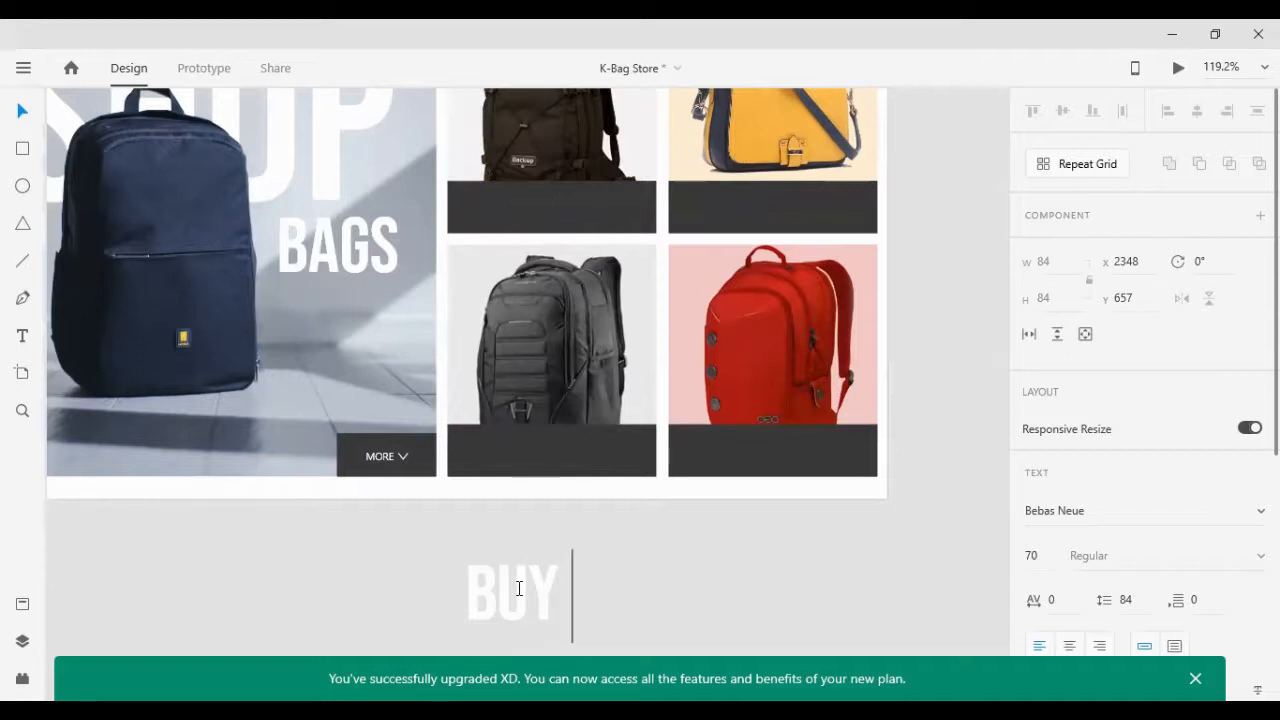
pyautogui.press('Escape')
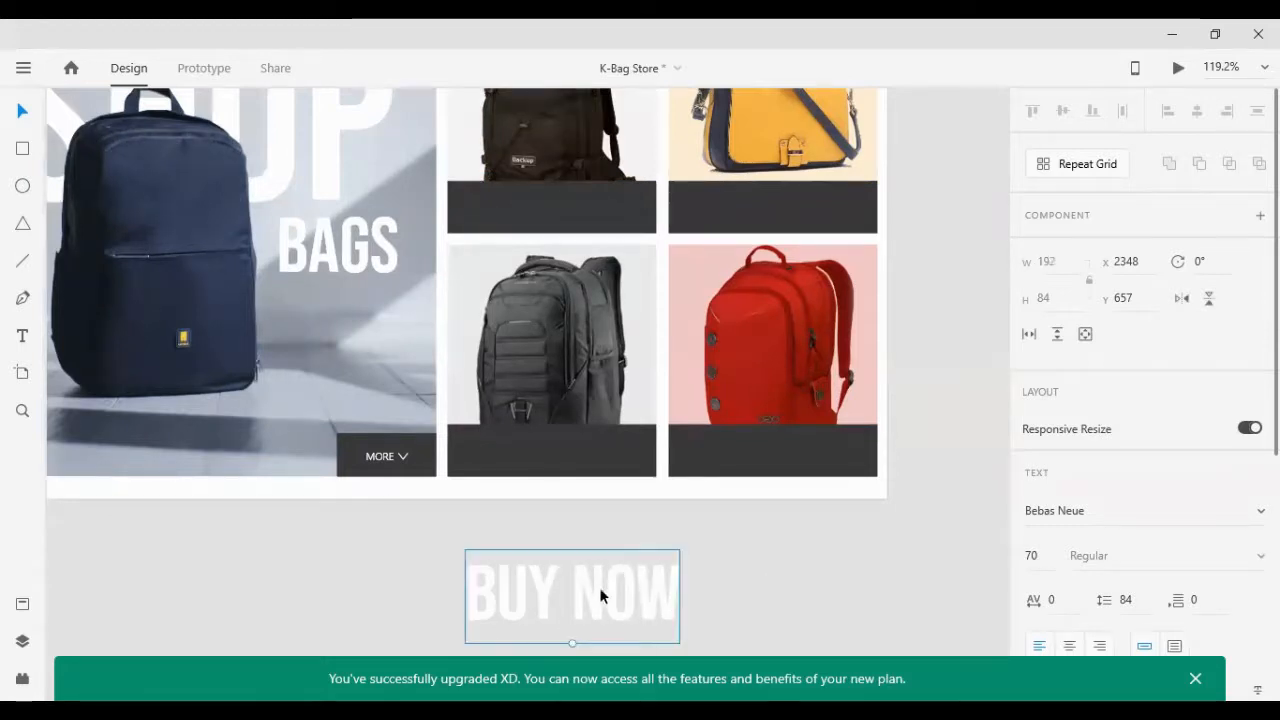
pyautogui.moveTo(601, 585); pyautogui.dragTo(601, 563)
# Step: Set the font of the BUY NOW text to Segoe UI
pyautogui.scroll(-2, 1173, 553)
pyautogui.scroll(-3, 1173, 553)
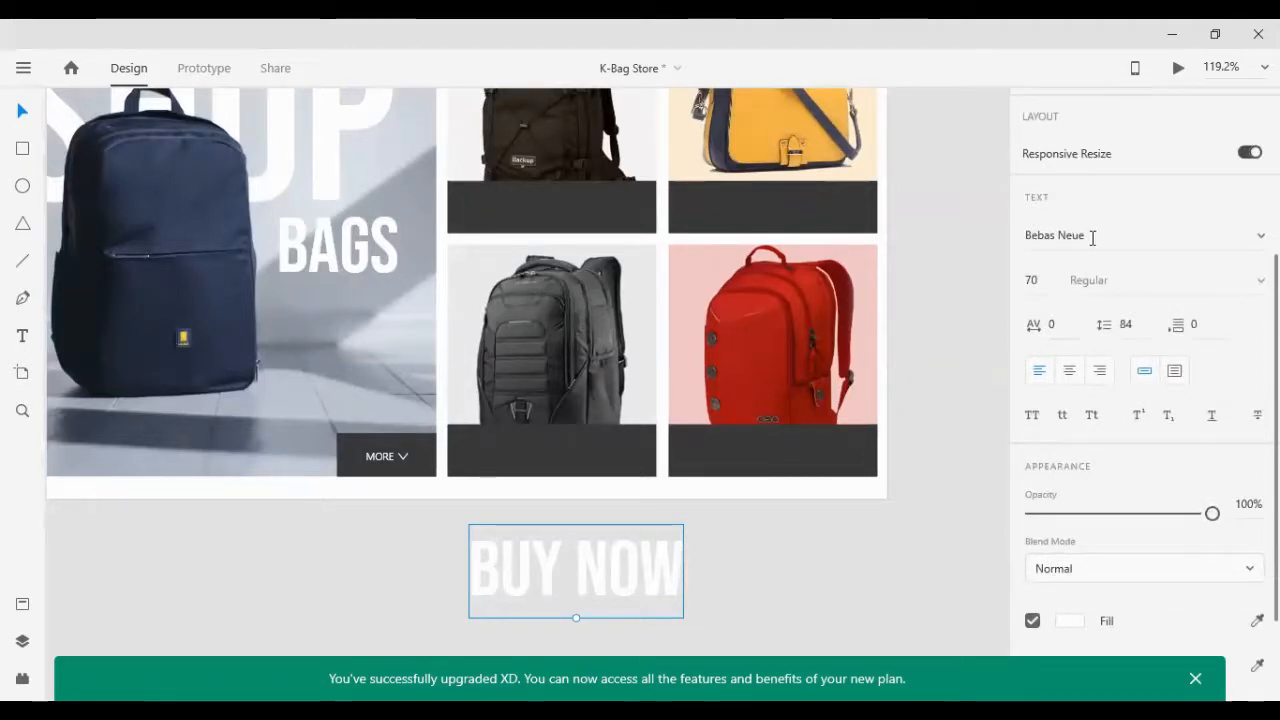
pyautogui.click(1091, 236)
pyautogui.write('Seg')
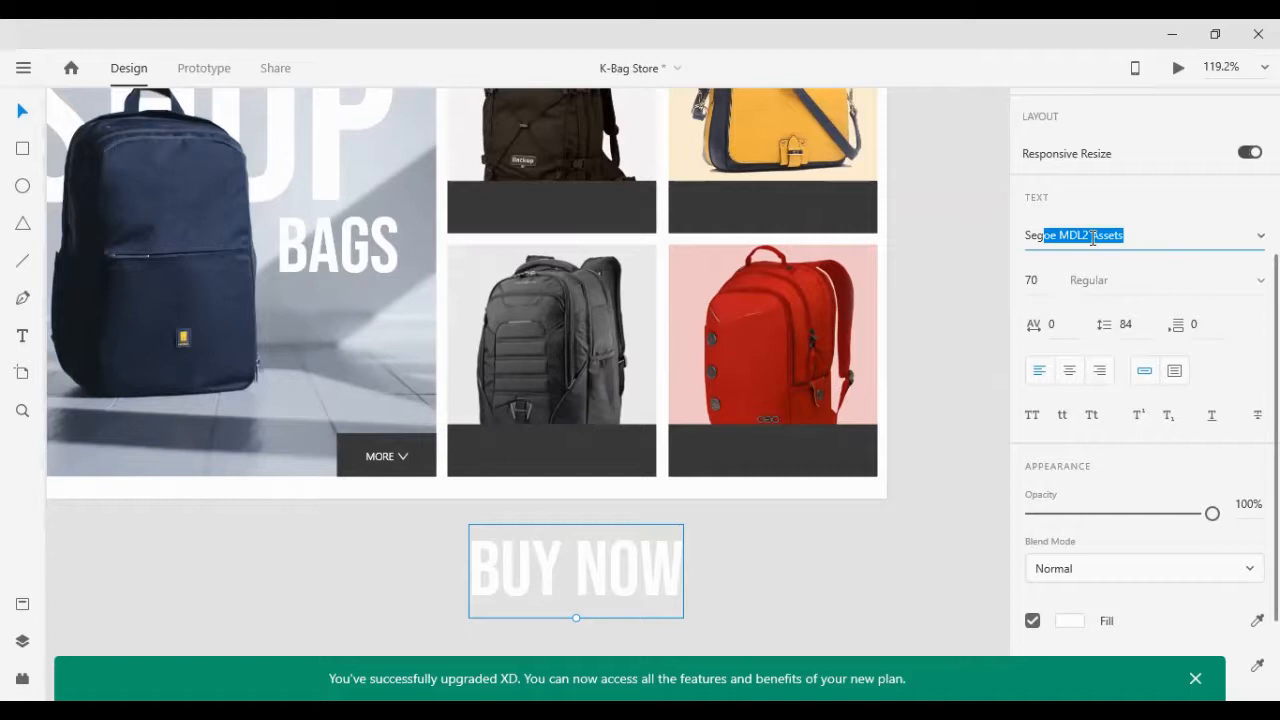
pyautogui.write('o')
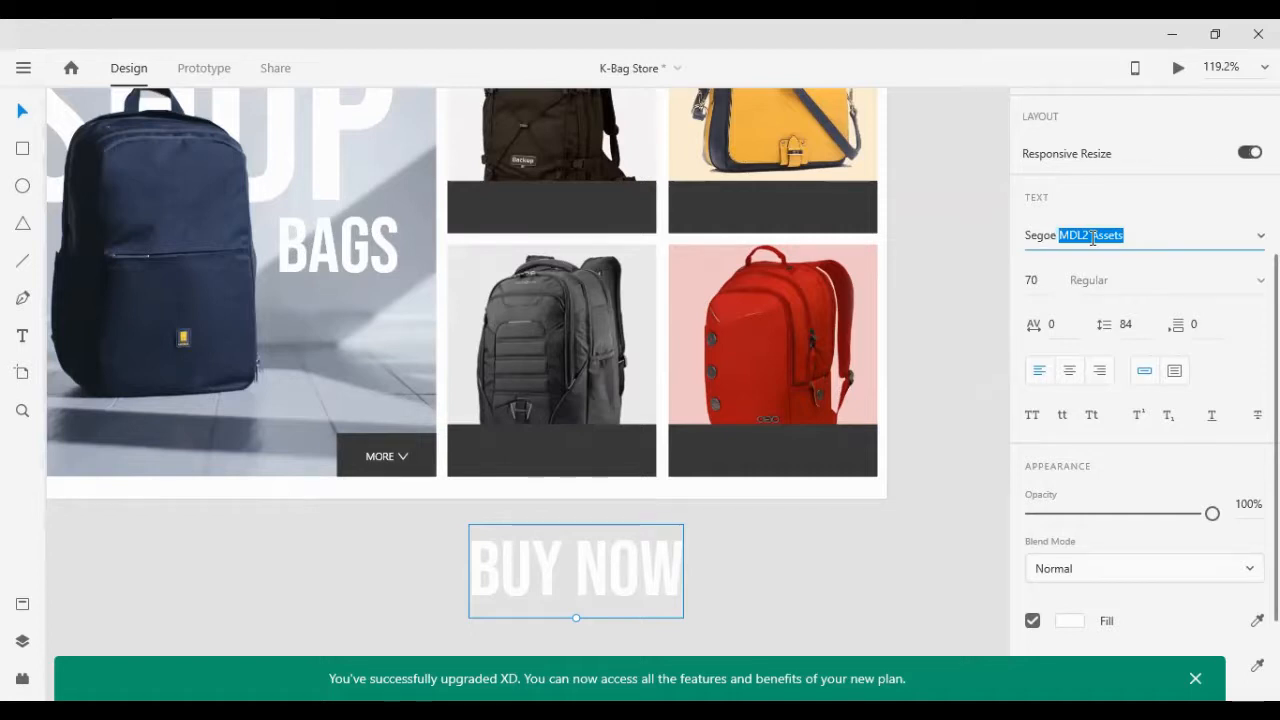
pyautogui.press('BackSpace')
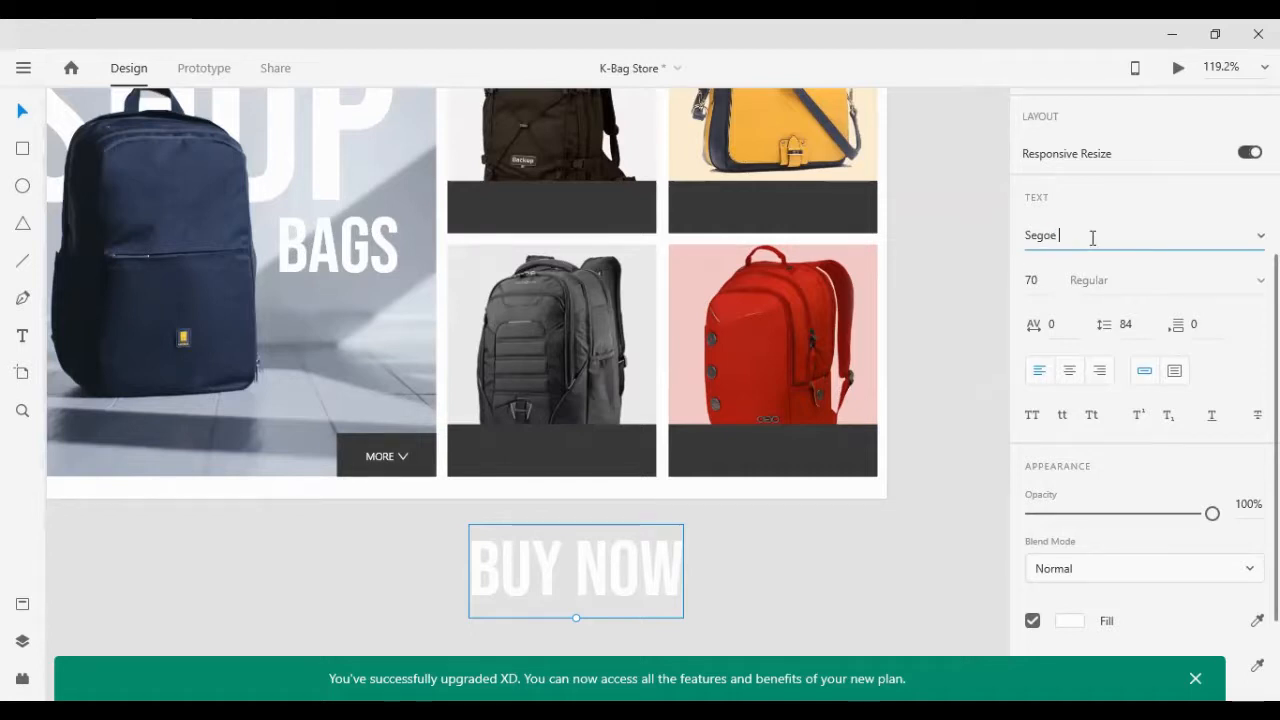
pyautogui.press('Return')
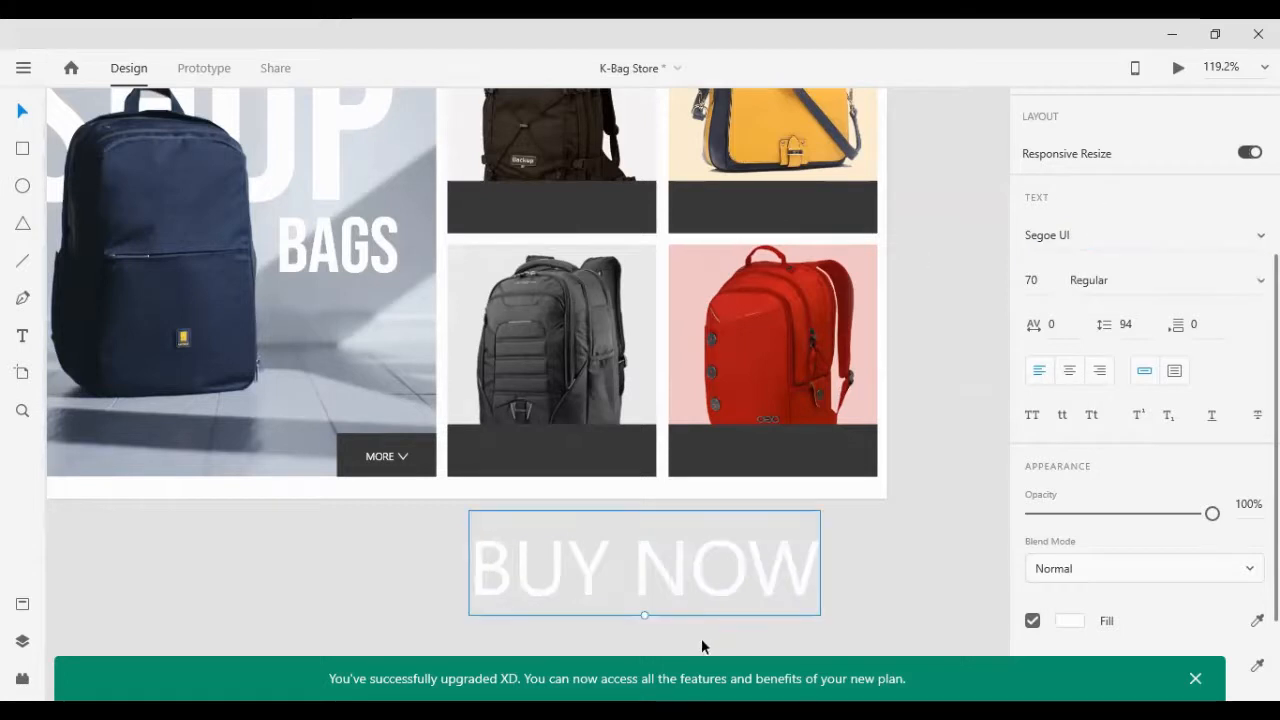
# Step: Scale down the BUY NOW text and centre it horizontally and vertically on the dark bar of the black backpack tile
pyautogui.moveTo(655, 588); pyautogui.dragTo(649, 588)
pyautogui.moveTo(634, 589); pyautogui.dragTo(557, 459)
pyautogui.keyDown('shift'); pyautogui.click(625, 452); pyautogui.keyUp('shift')
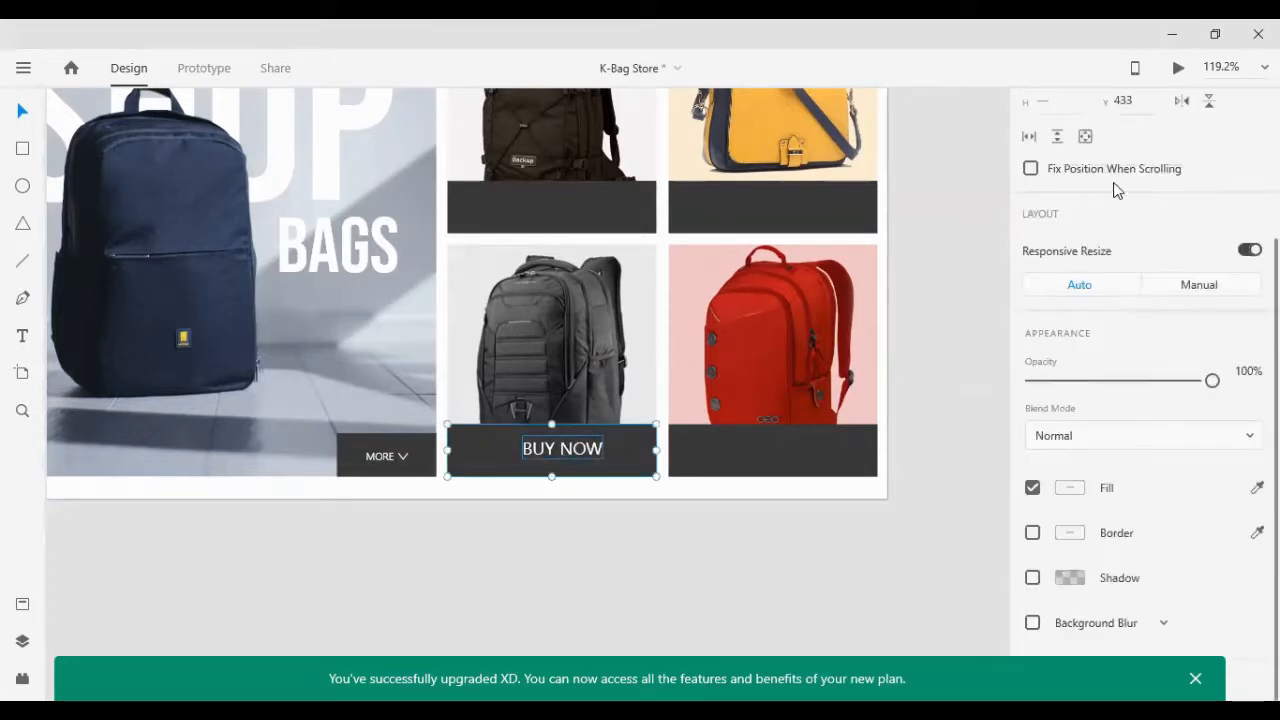
pyautogui.scroll(2, 1117, 190)
pyautogui.click(1064, 114)
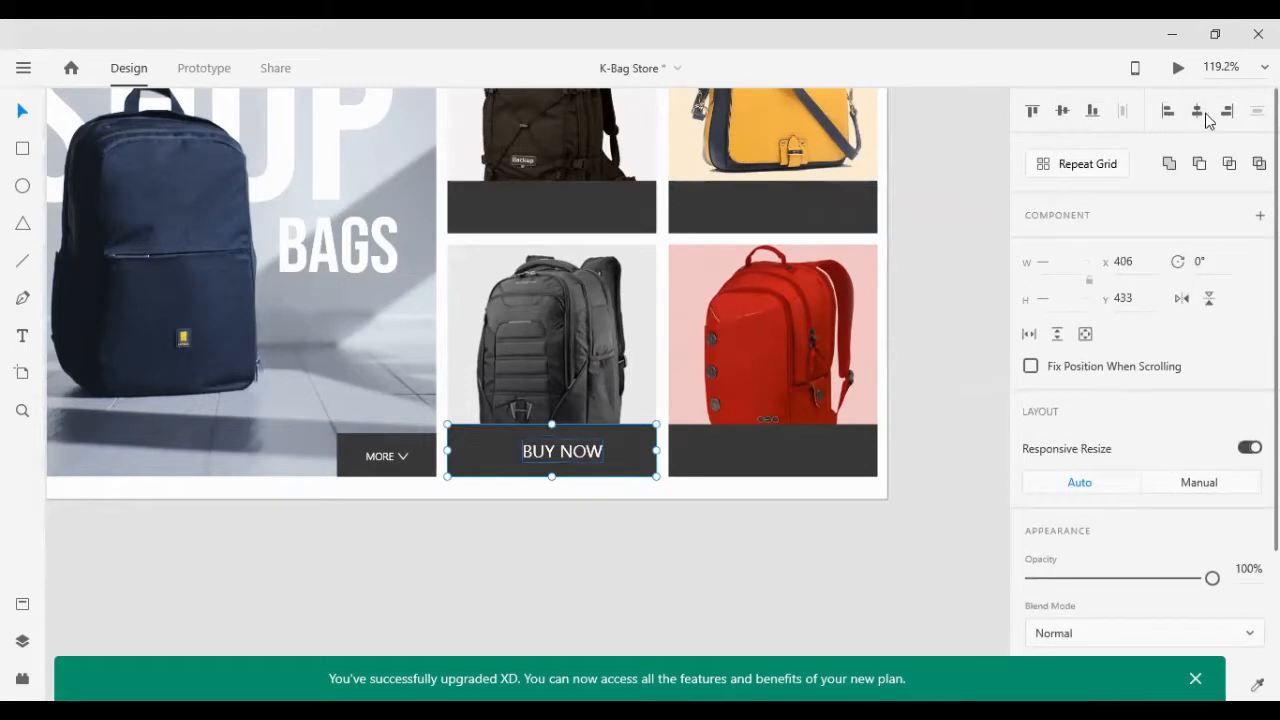
pyautogui.click(1200, 117)
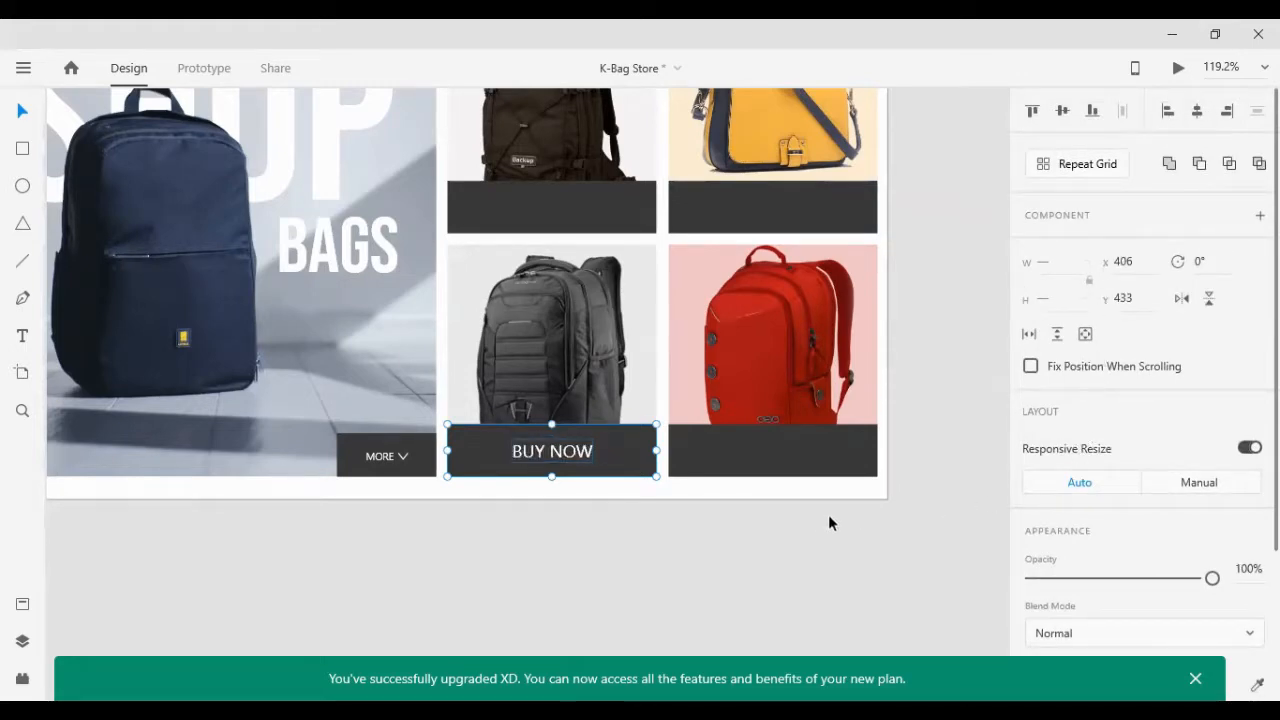
pyautogui.click(597, 540)
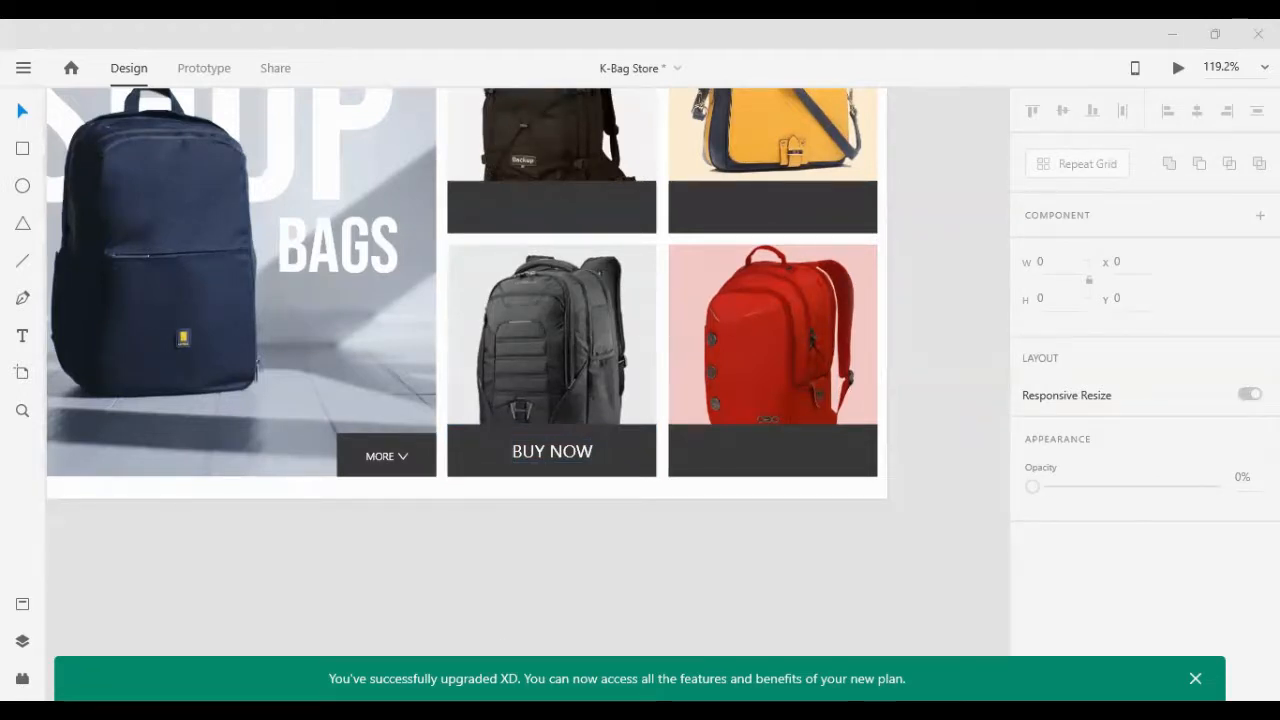
# Step: Set the BUY NOW text on the black backpack tile to size 14 and recentre it both ways on its dark bar
pyautogui.doubleClick(552, 455)
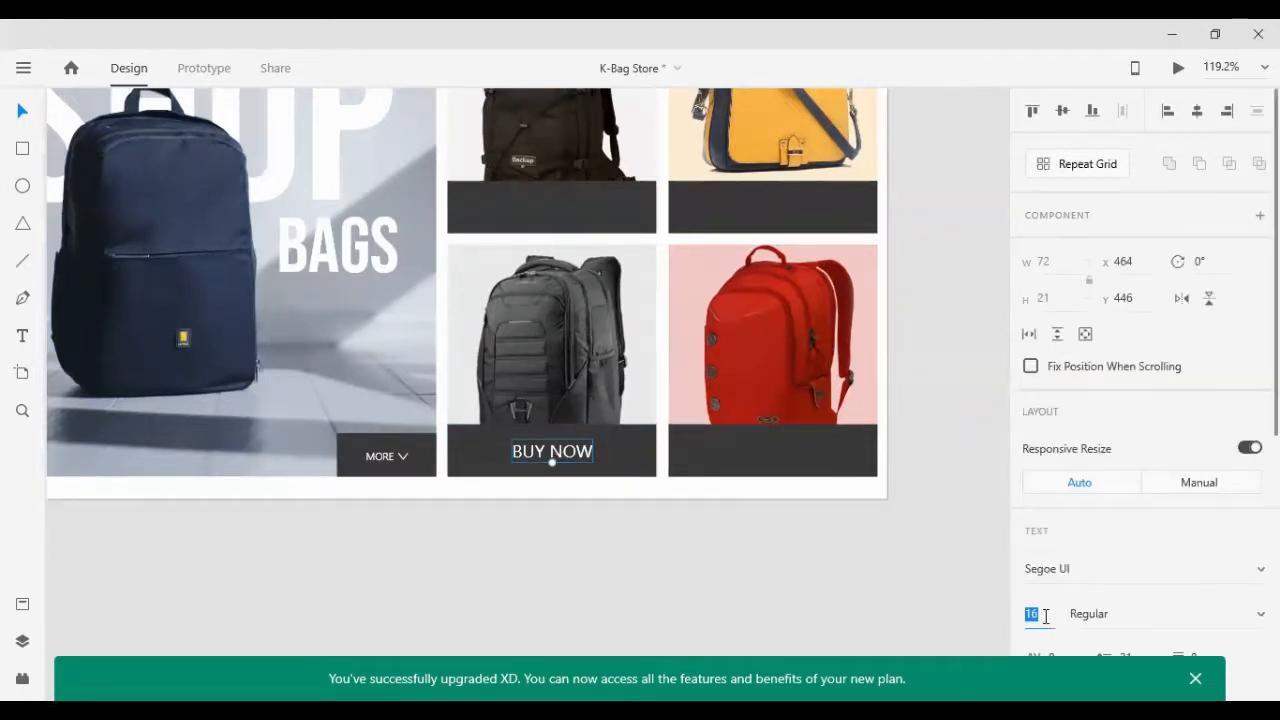
pyautogui.press('Down')
pyautogui.press('Down')
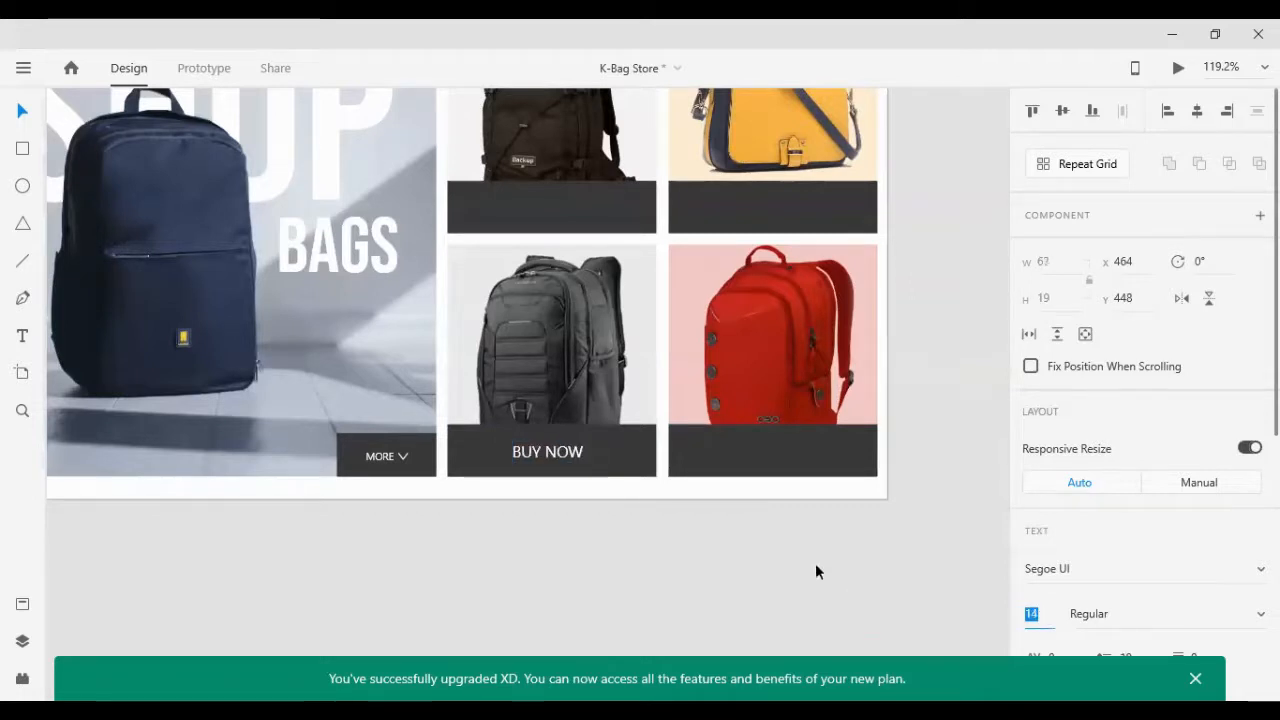
pyautogui.keyDown('shift'); pyautogui.click(638, 454); pyautogui.keyUp('shift')
pyautogui.click(1059, 112)
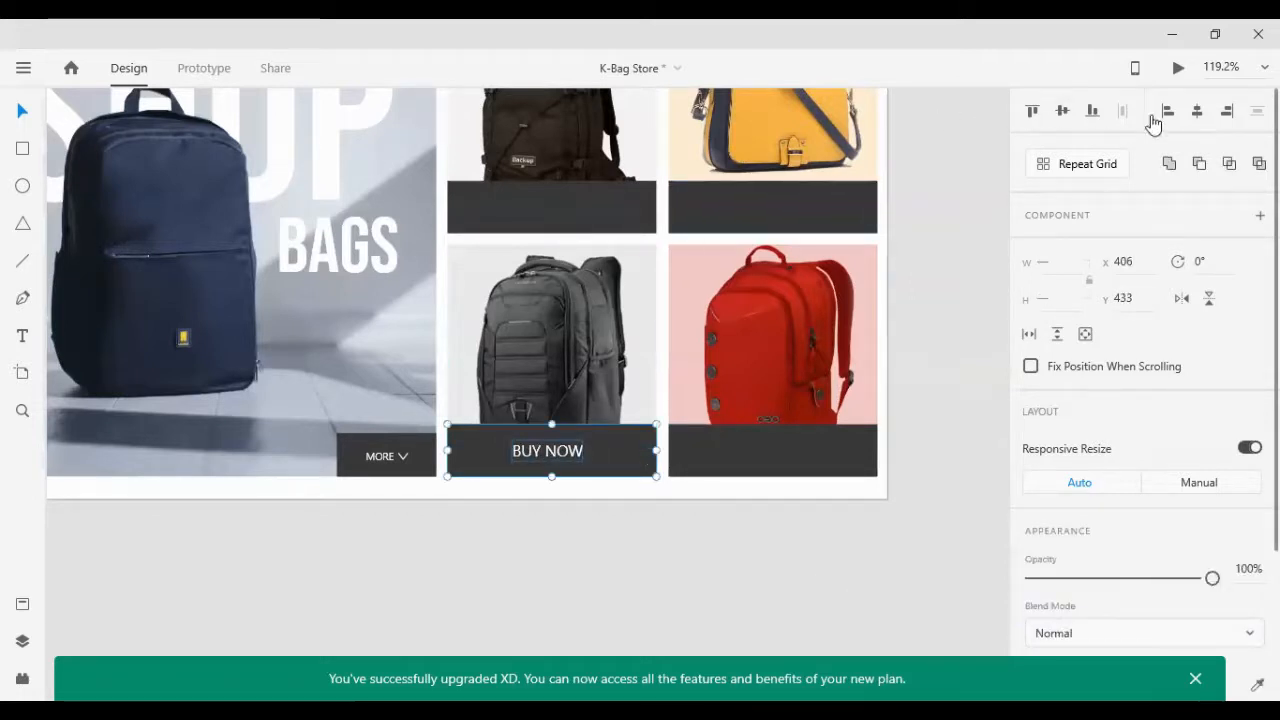
pyautogui.click(1197, 112)
pyautogui.click(563, 597)
# Step: Duplicate the BUY NOW text onto the red backpack tile's dark bar and centre it horizontally there
pyautogui.click(568, 456)
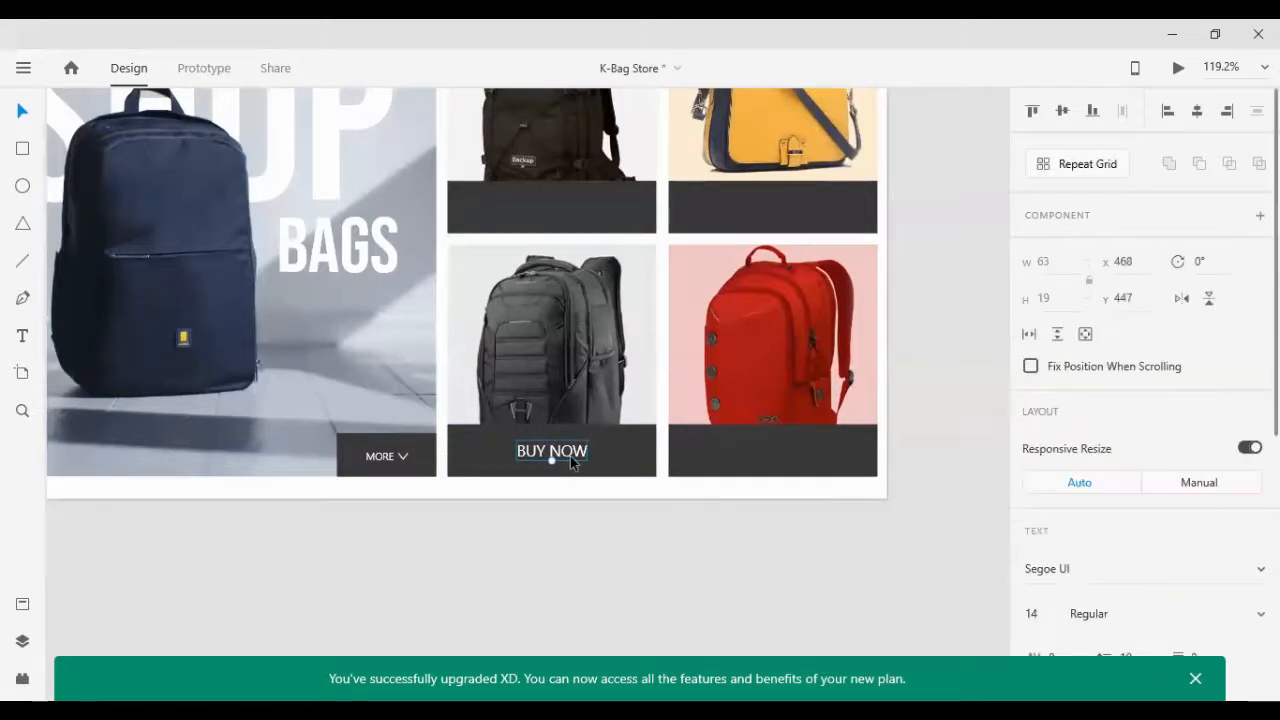
pyautogui.moveTo(571, 456); pyautogui.dragTo(783, 457)
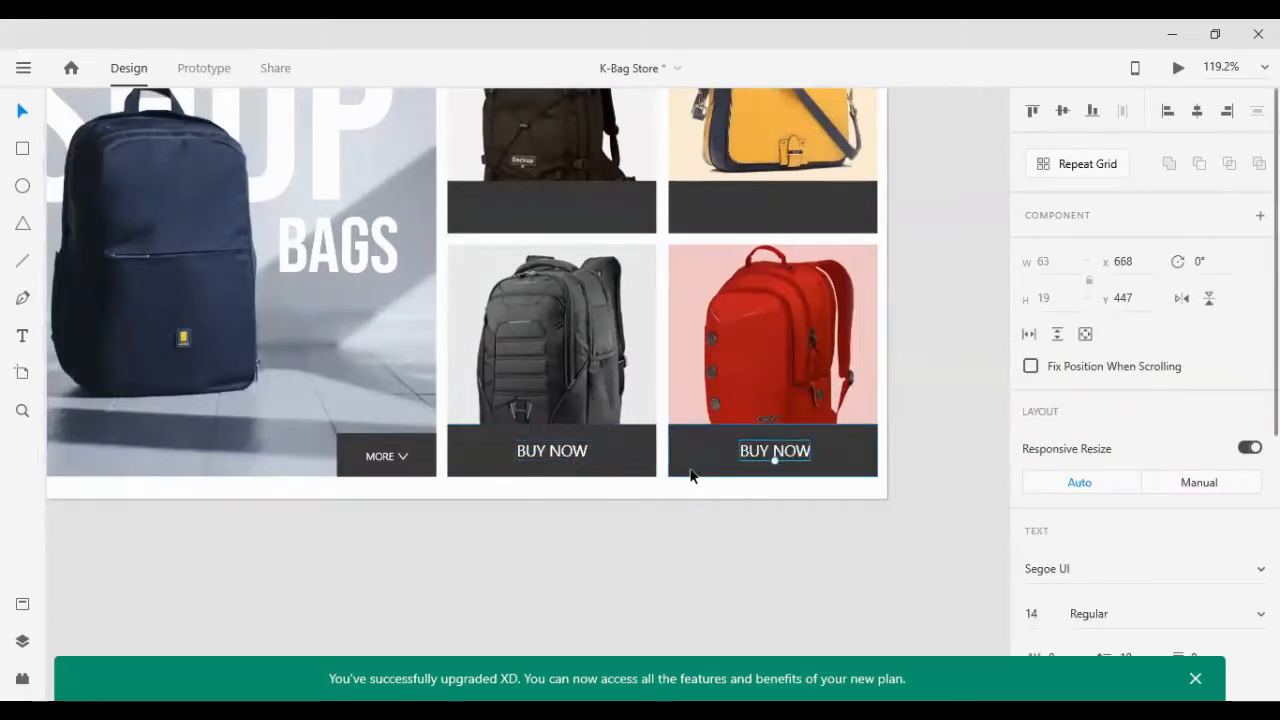
pyautogui.keyDown('shift'); pyautogui.click(690, 476); pyautogui.keyUp('shift')
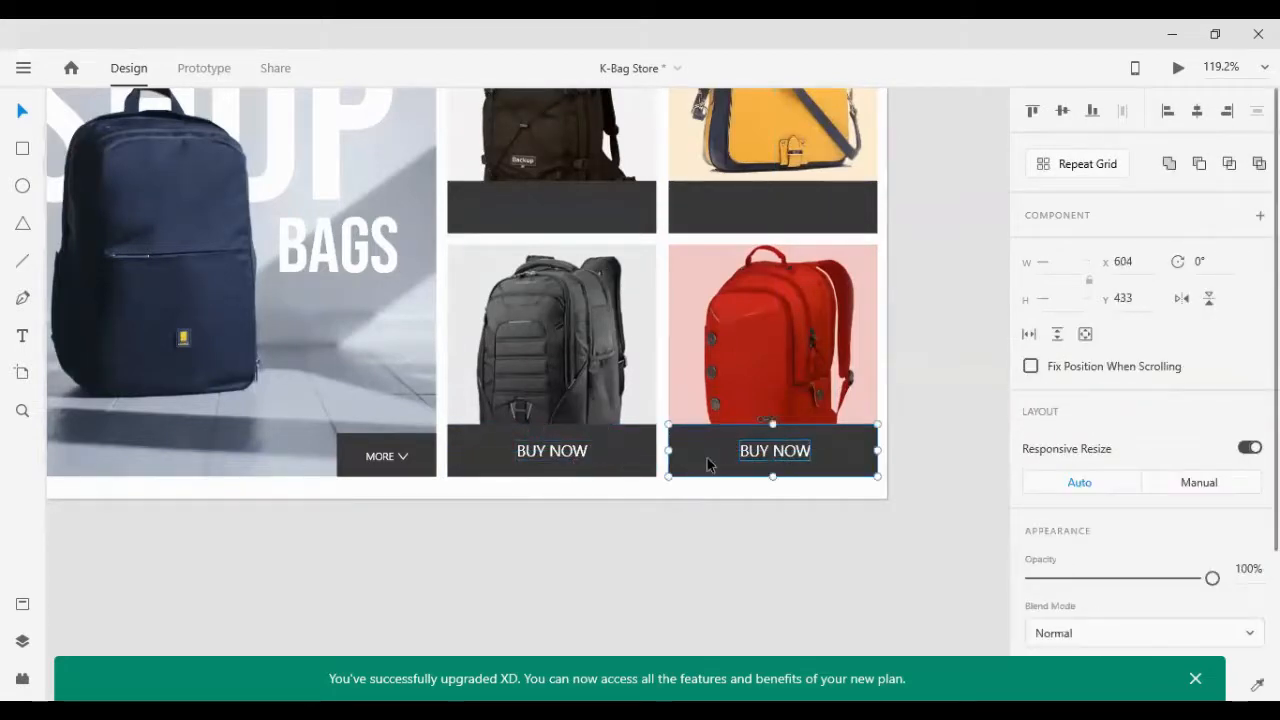
pyautogui.click(1196, 115)
pyautogui.click(789, 567)
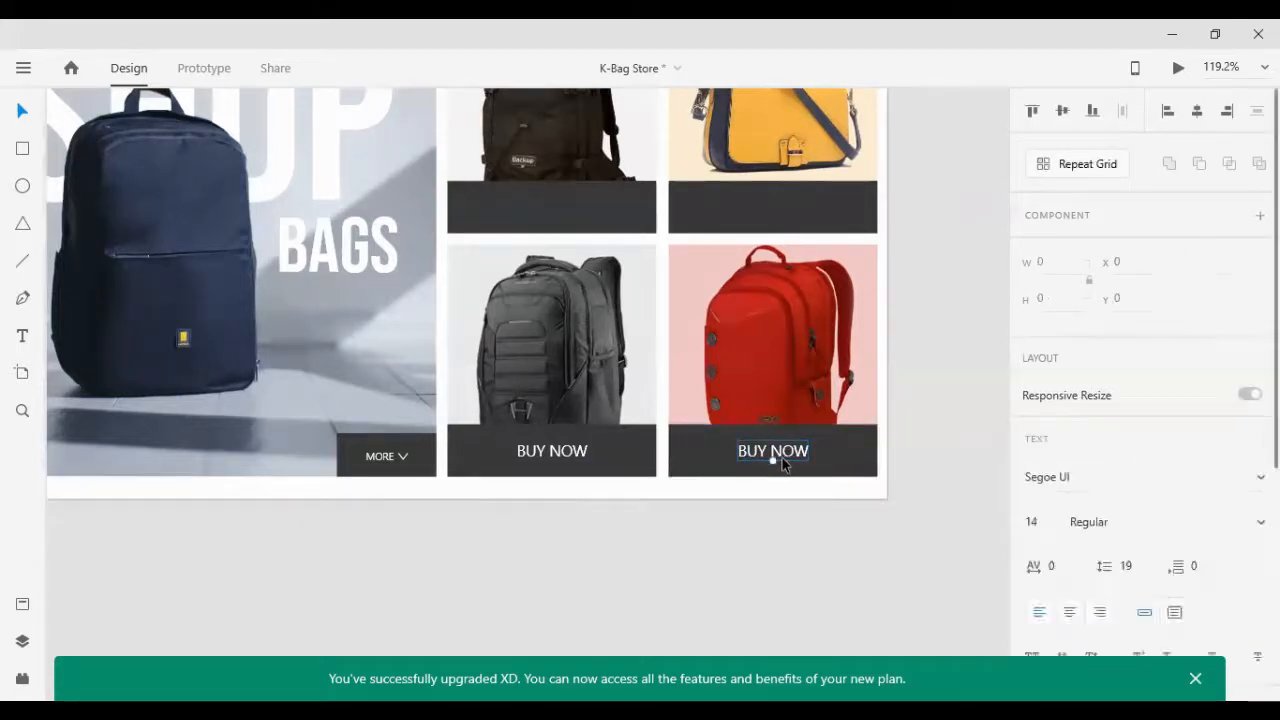
# Step: Duplicate both BUY NOW texts and move the copies straight up onto the brown backpack and yellow bag bars at Y 227
pyautogui.click(782, 458)
pyautogui.keyDown('shift'); pyautogui.click(555, 451); pyautogui.keyUp('shift')
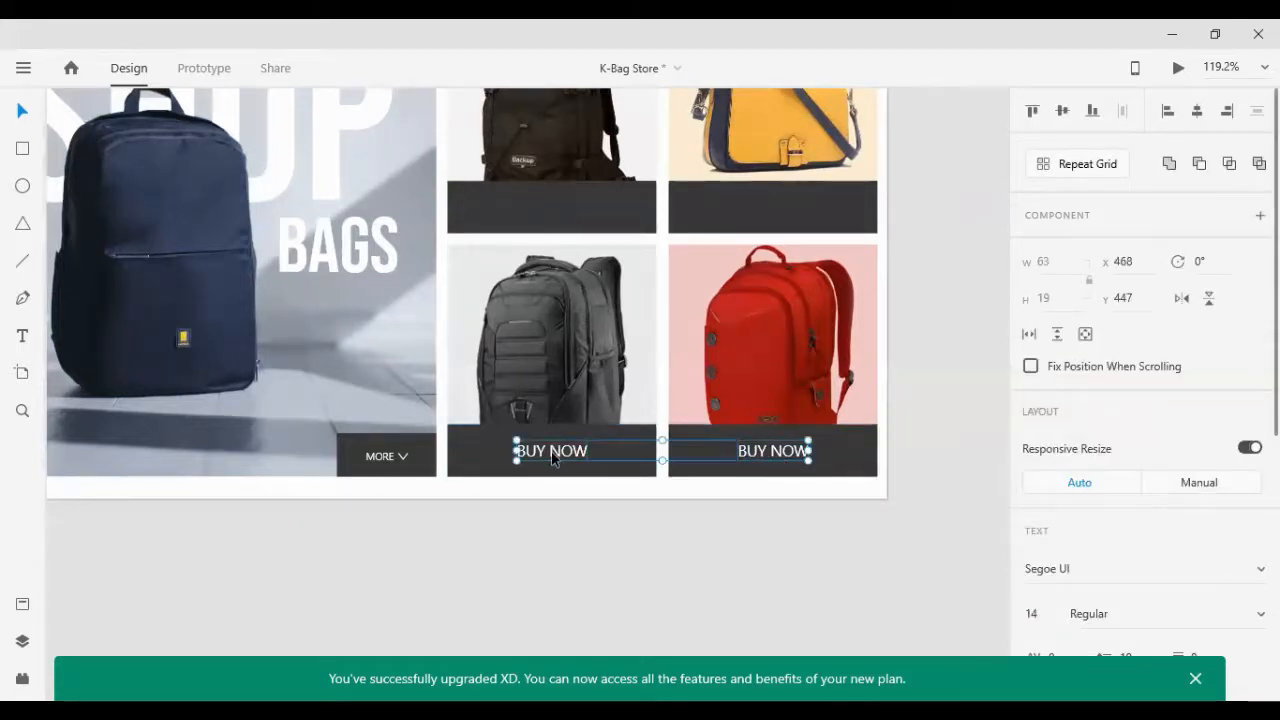
pyautogui.hotkey('ctrl', 'd')
pyautogui.hotkey('shift', 'Up')
pyautogui.hotkey('shift', 'Up')
pyautogui.hotkey('shift', 'Up')
pyautogui.hotkey('shift', 'Up')
pyautogui.hotkey('shift', 'Up')
pyautogui.hotkey('shift', 'Up')
pyautogui.hotkey('shift', 'Up')
pyautogui.hotkey('shift', 'Up')
pyautogui.hotkey('shift', 'Up')
pyautogui.hotkey('shift', 'Up')
pyautogui.hotkey('shift', 'Up')
pyautogui.hotkey('shift', 'Up')
pyautogui.hotkey('shift', 'Up')
pyautogui.hotkey('shift', 'Up')
pyautogui.hotkey('shift', 'Up')
pyautogui.hotkey('shift', 'Up')
pyautogui.hotkey('shift', 'Up')
pyautogui.hotkey('shift', 'Up')
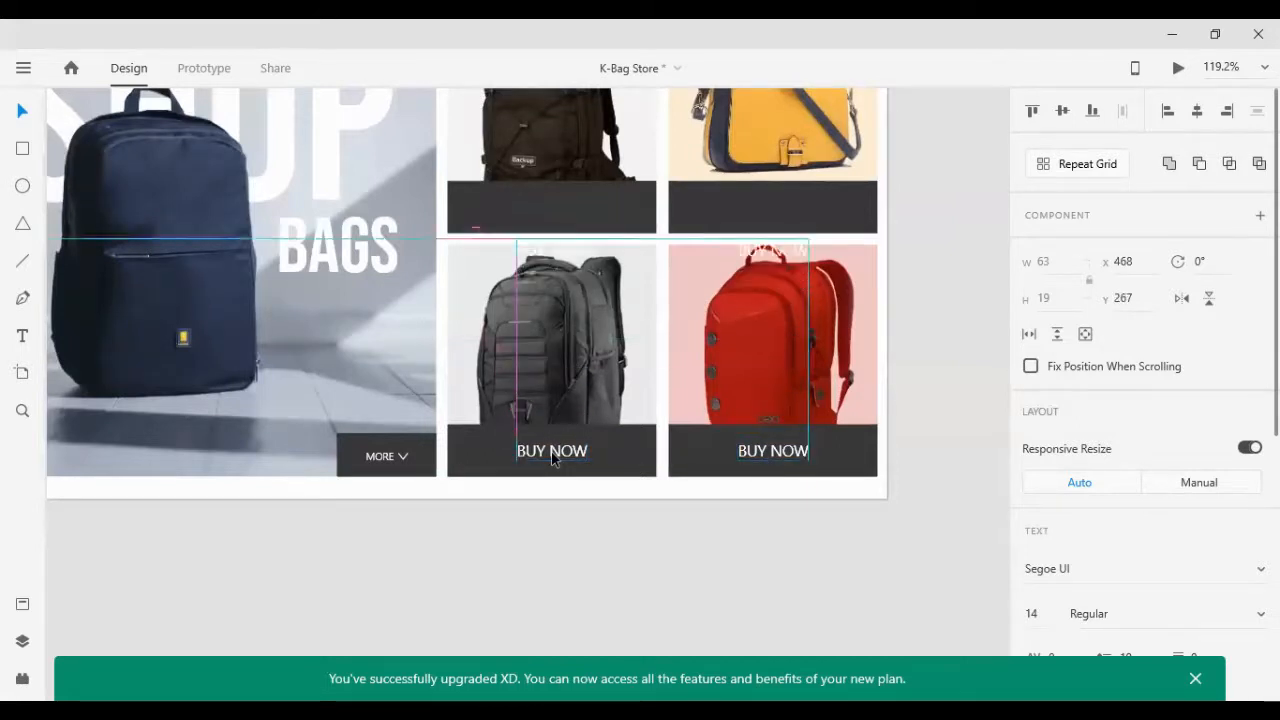
pyautogui.hotkey('shift', 'Up')
pyautogui.hotkey('shift', 'Up')
pyautogui.hotkey('shift', 'Up')
pyautogui.hotkey('shift', 'Up')
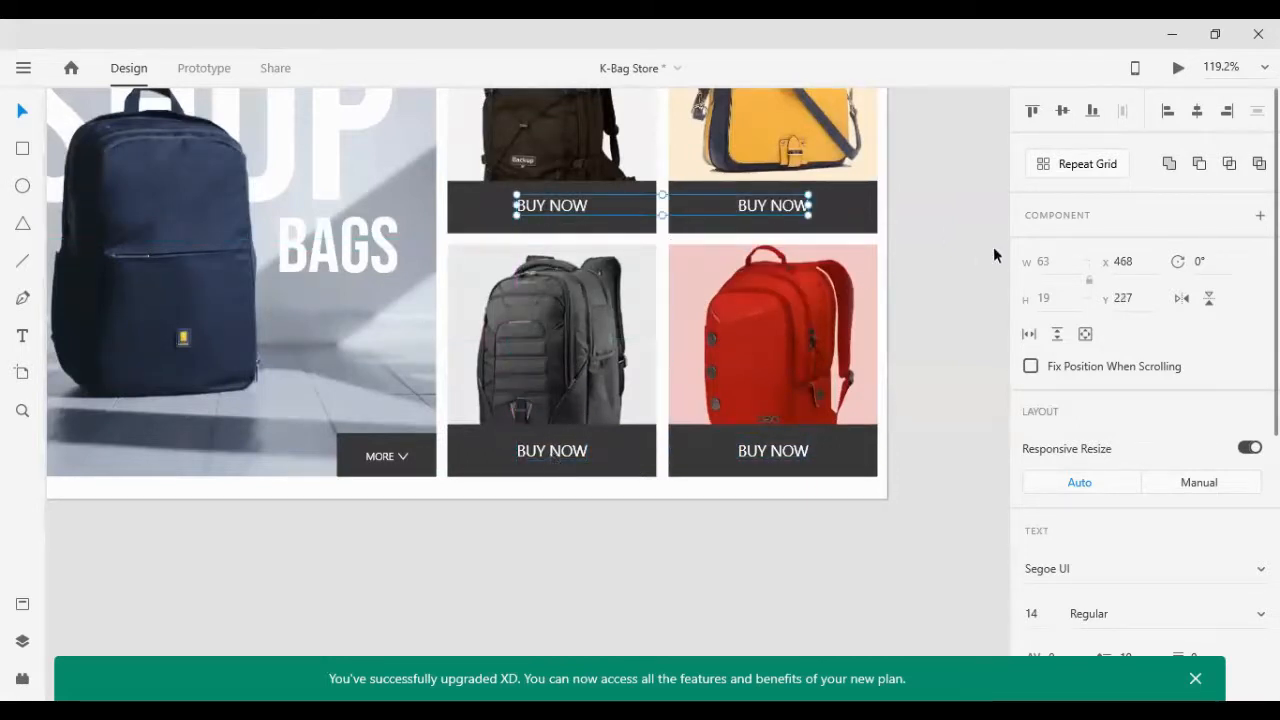
# Step: Centre the BUY NOW texts vertically on the dark bars of the yellow bag and brown backpack tiles
pyautogui.click(993, 254)
pyautogui.click(843, 204)
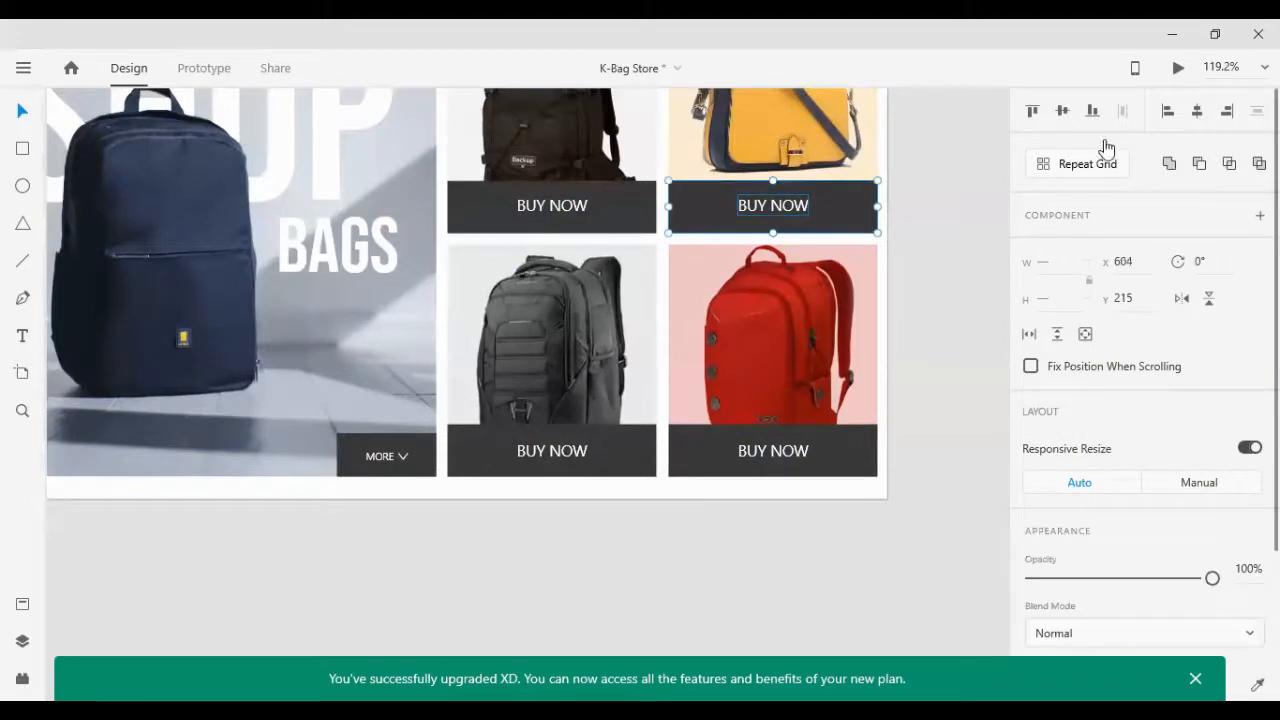
pyautogui.click(1065, 111)
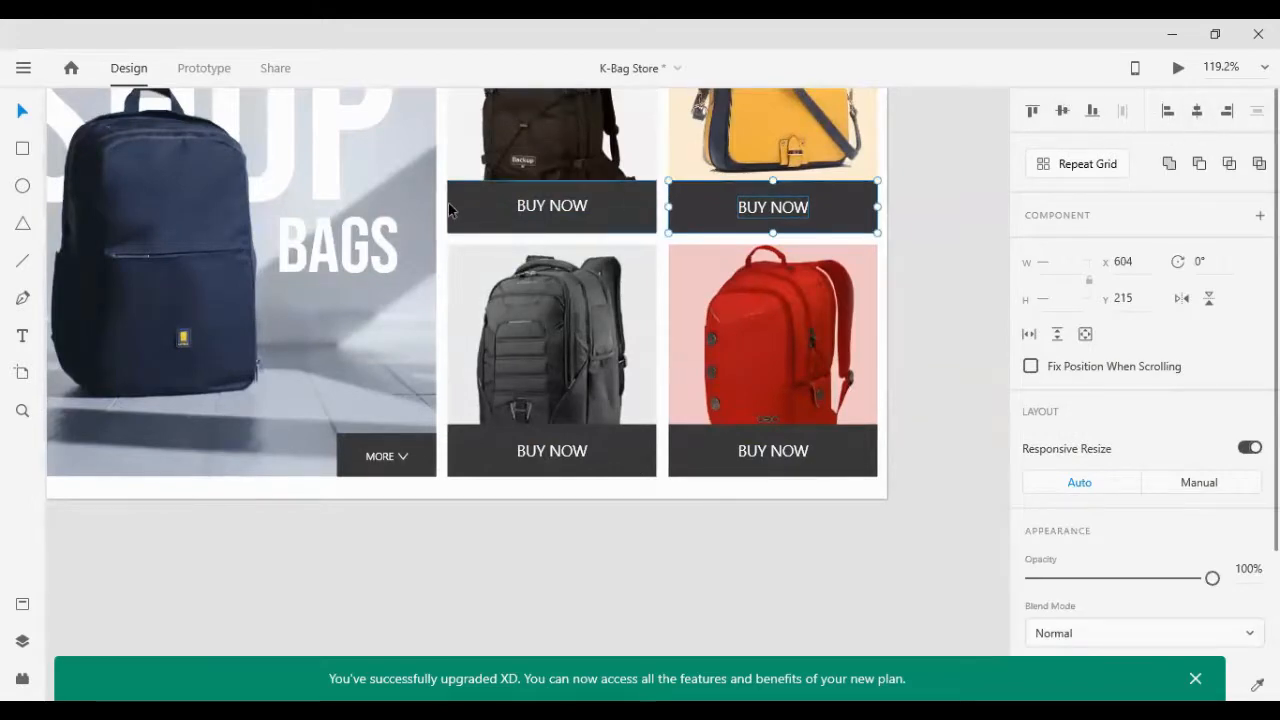
pyautogui.click(551, 209)
pyautogui.keyDown('shift'); pyautogui.click(466, 210); pyautogui.keyUp('shift')
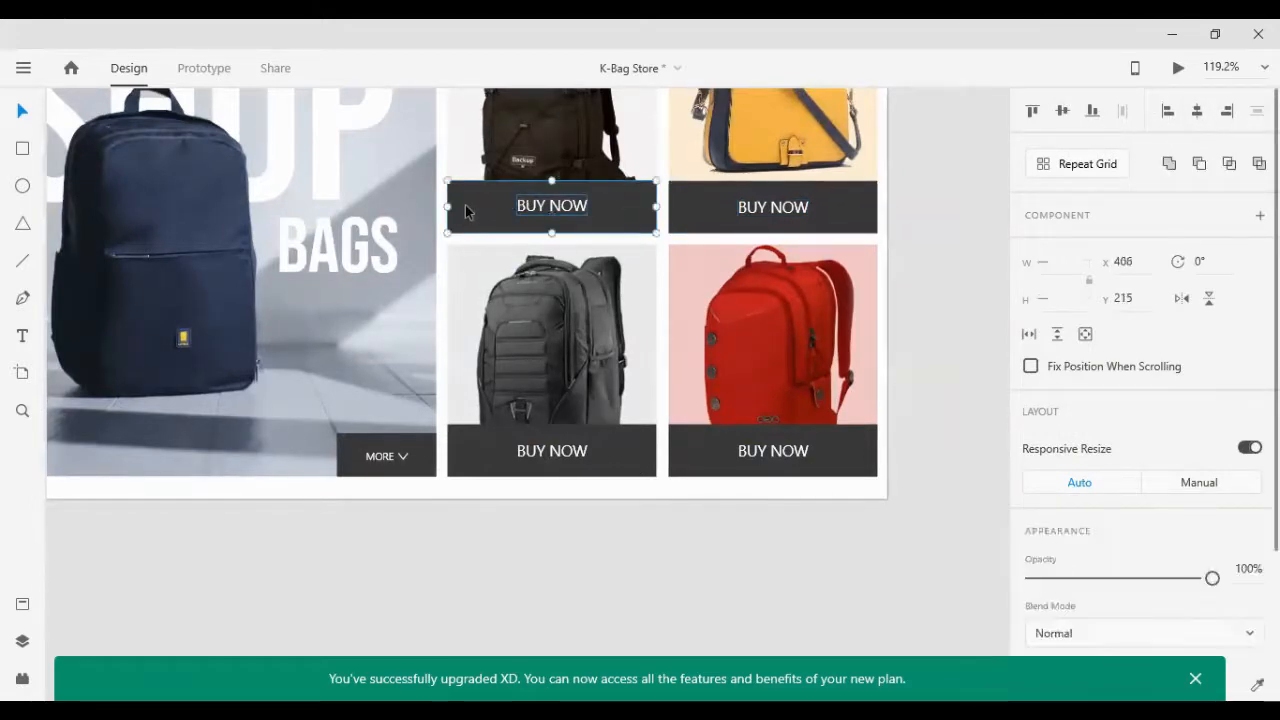
pyautogui.click(1063, 115)
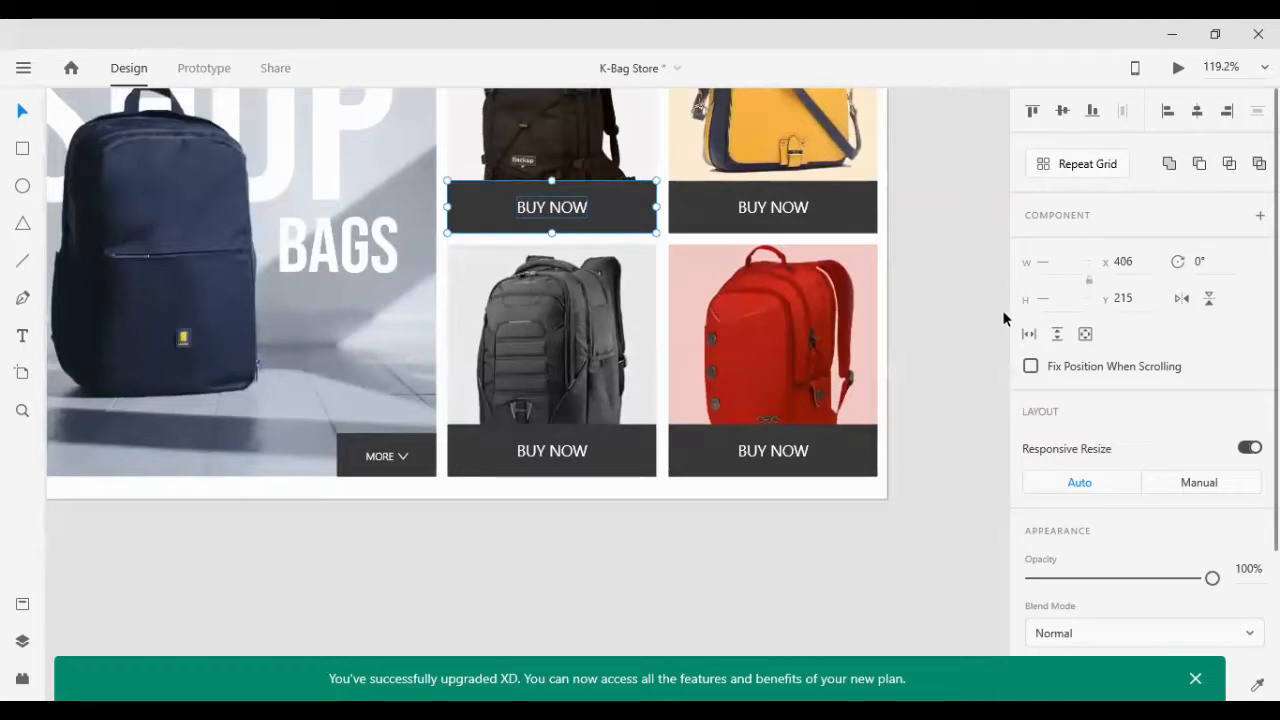
# Step: Draw a horizontal line about 14 wide under the HOME menu item with the Pen tool and move it just above the word
pyautogui.scroll(3, 884, 308)
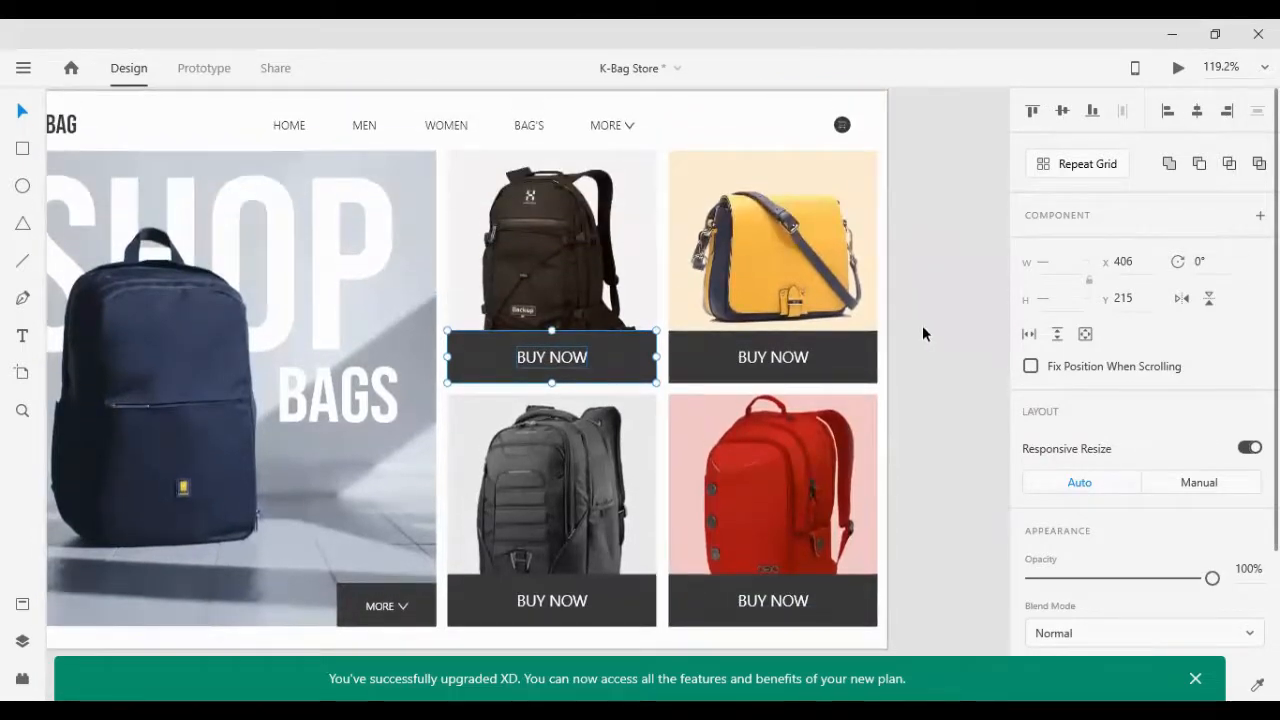
pyautogui.hscroll(-2, 923, 329)
pyautogui.scroll(-2, 836, 352)
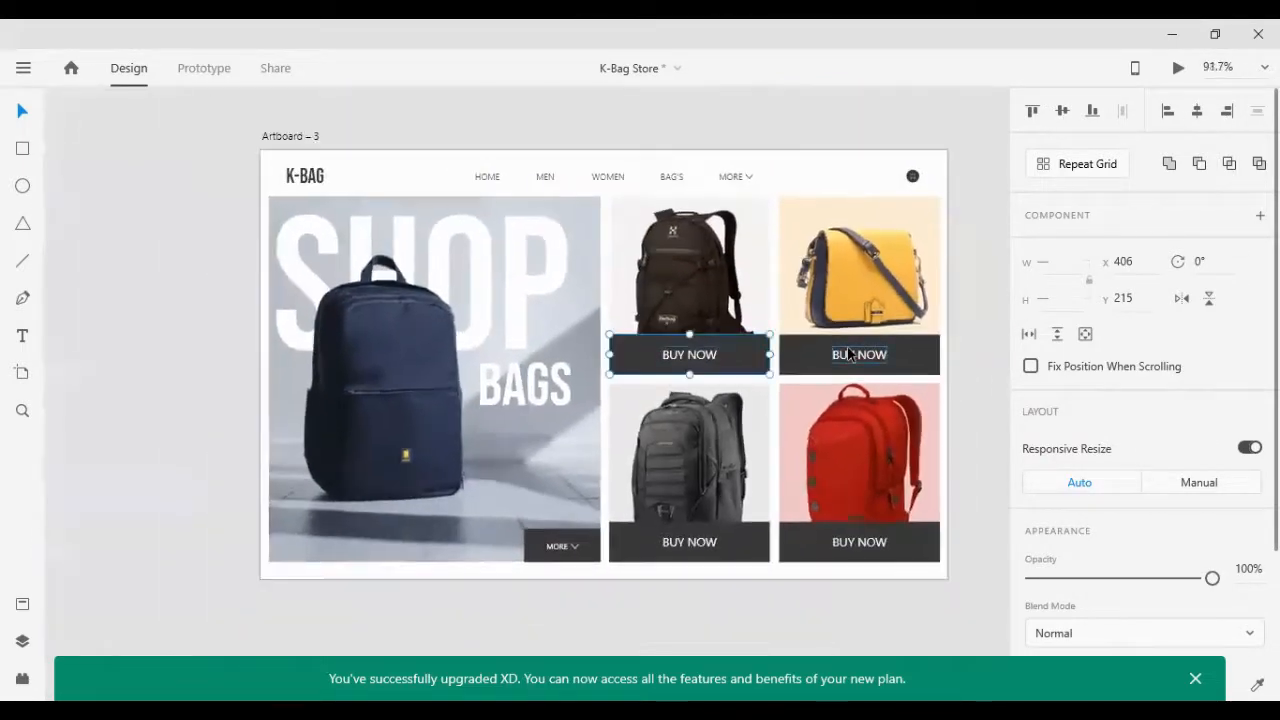
pyautogui.hscroll(2, 852, 354)
pyautogui.click(920, 412)
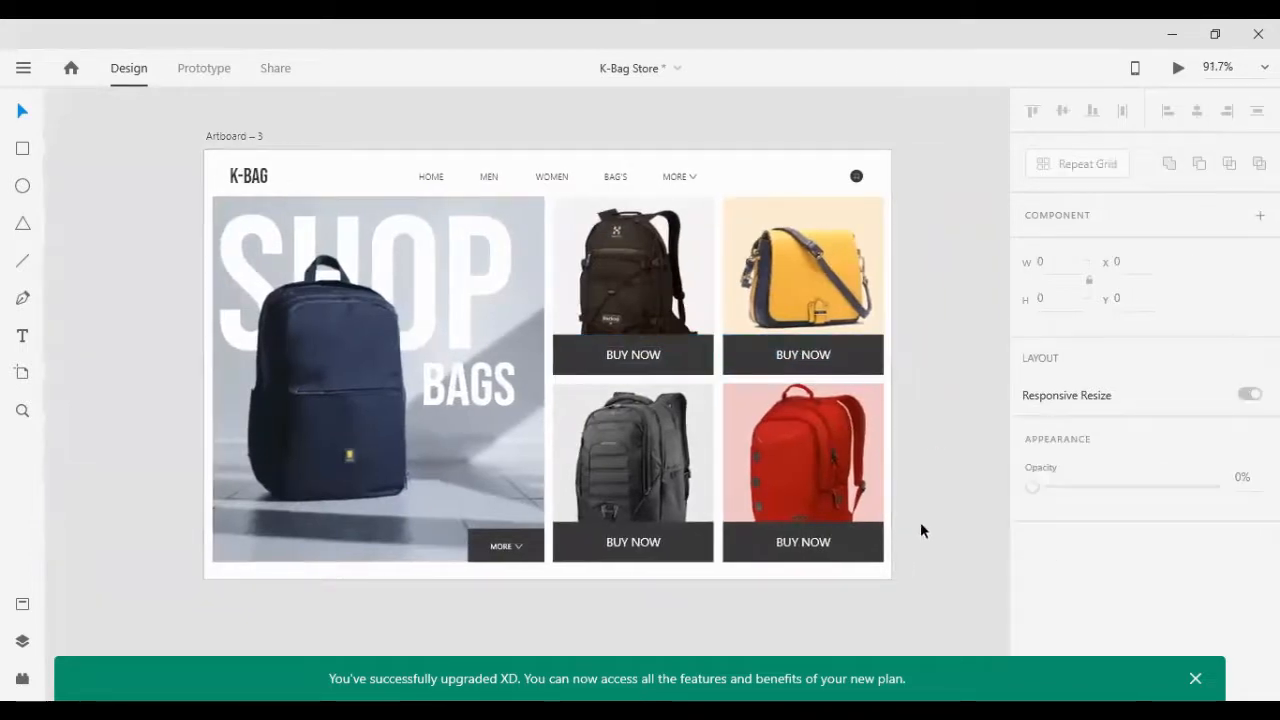
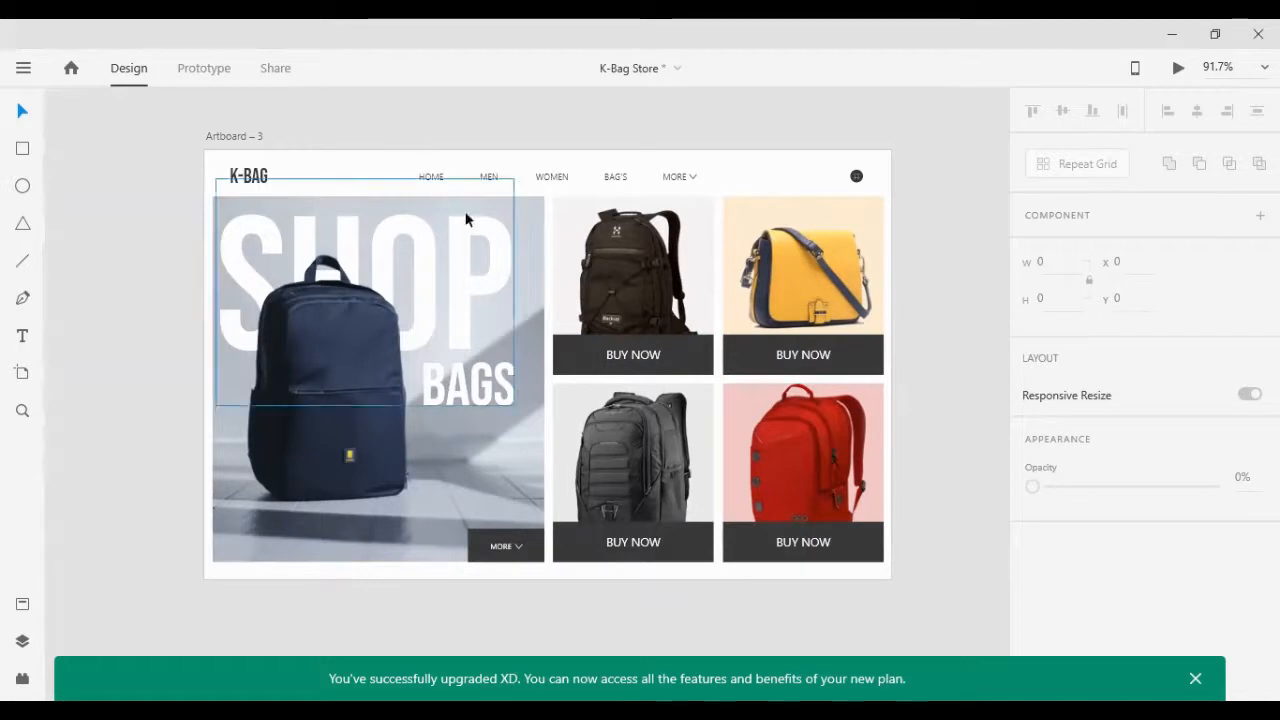
pyautogui.scroll(1, 437, 153)
pyautogui.scroll(5, 437, 153)
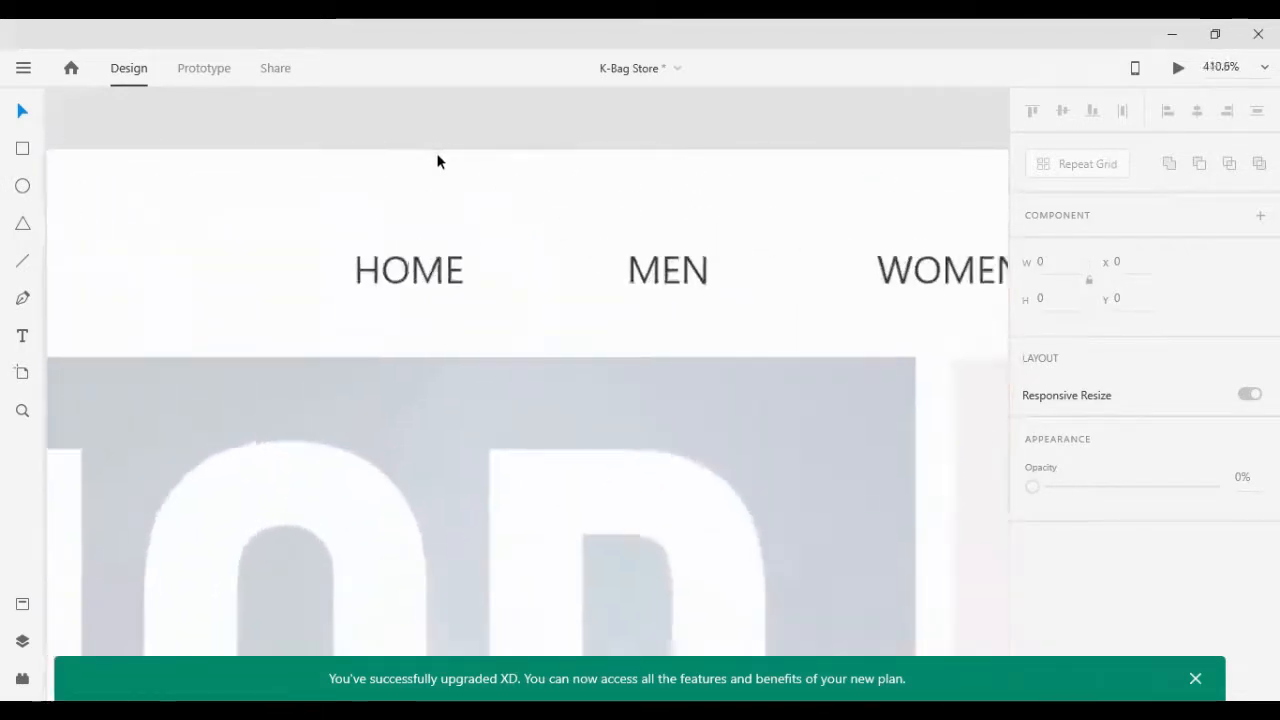
pyautogui.click(24, 303)
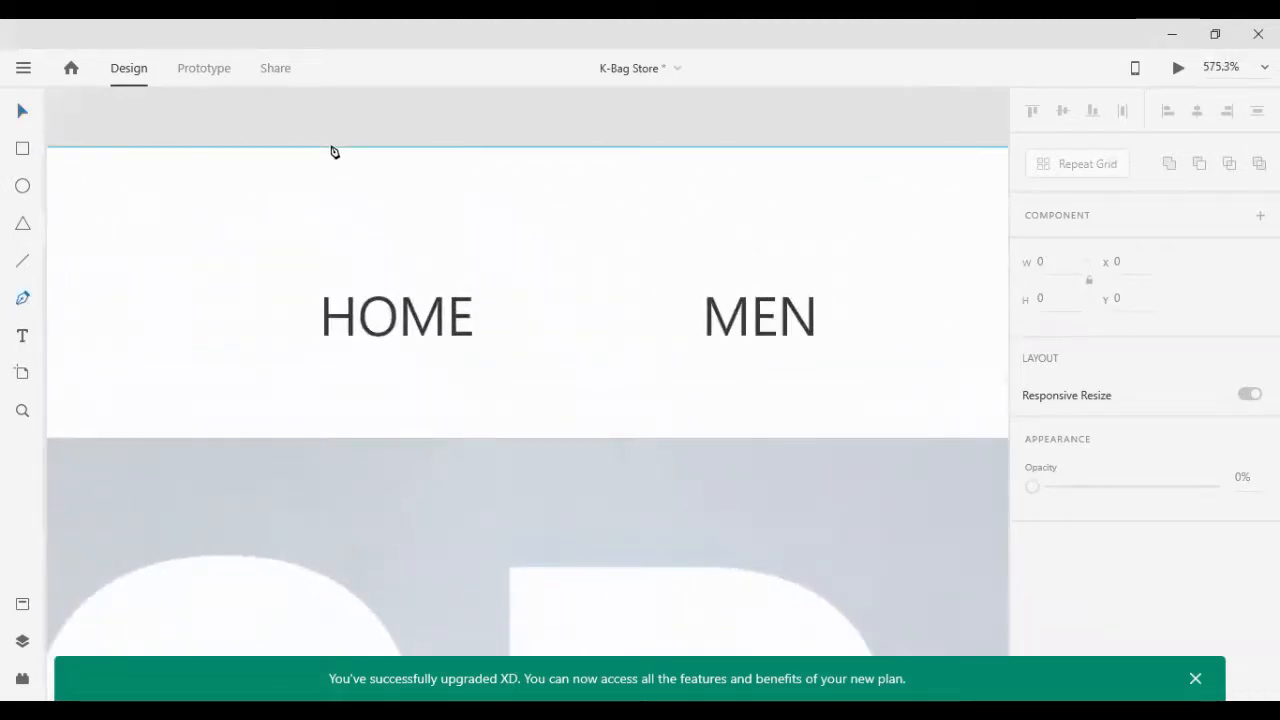
pyautogui.click(344, 351)
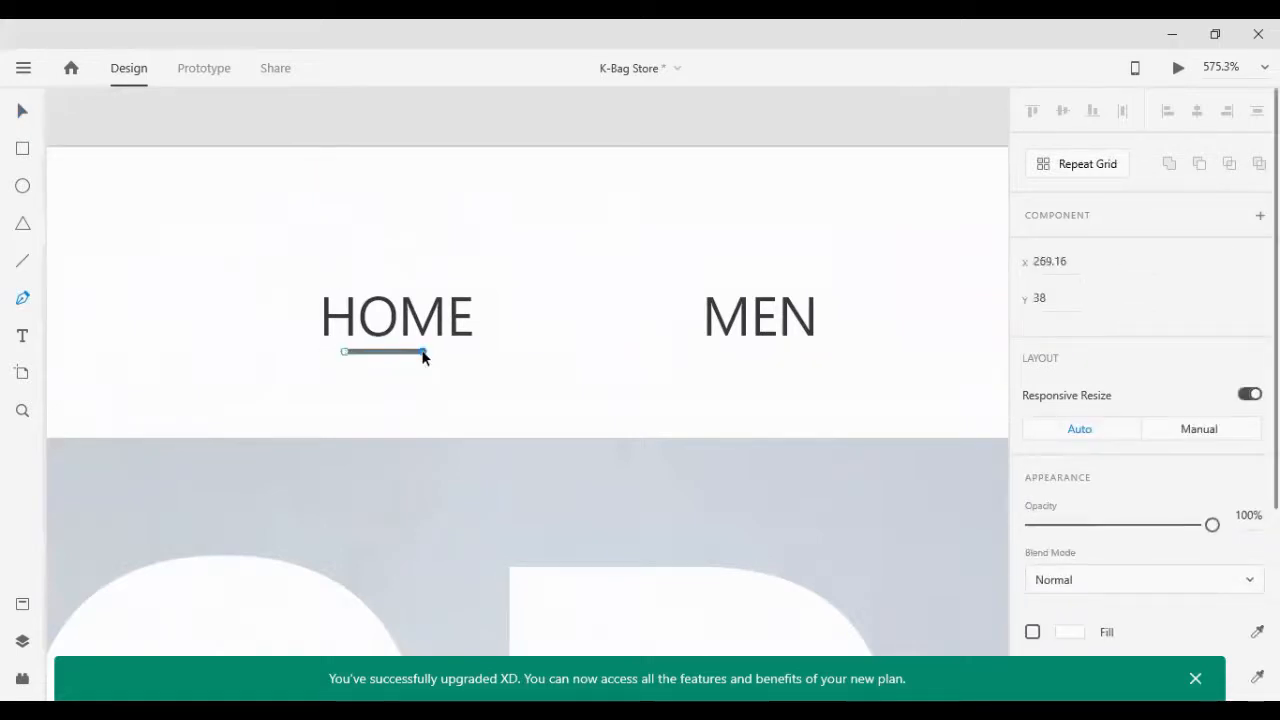
pyautogui.click(424, 352)
pyautogui.click(21, 111)
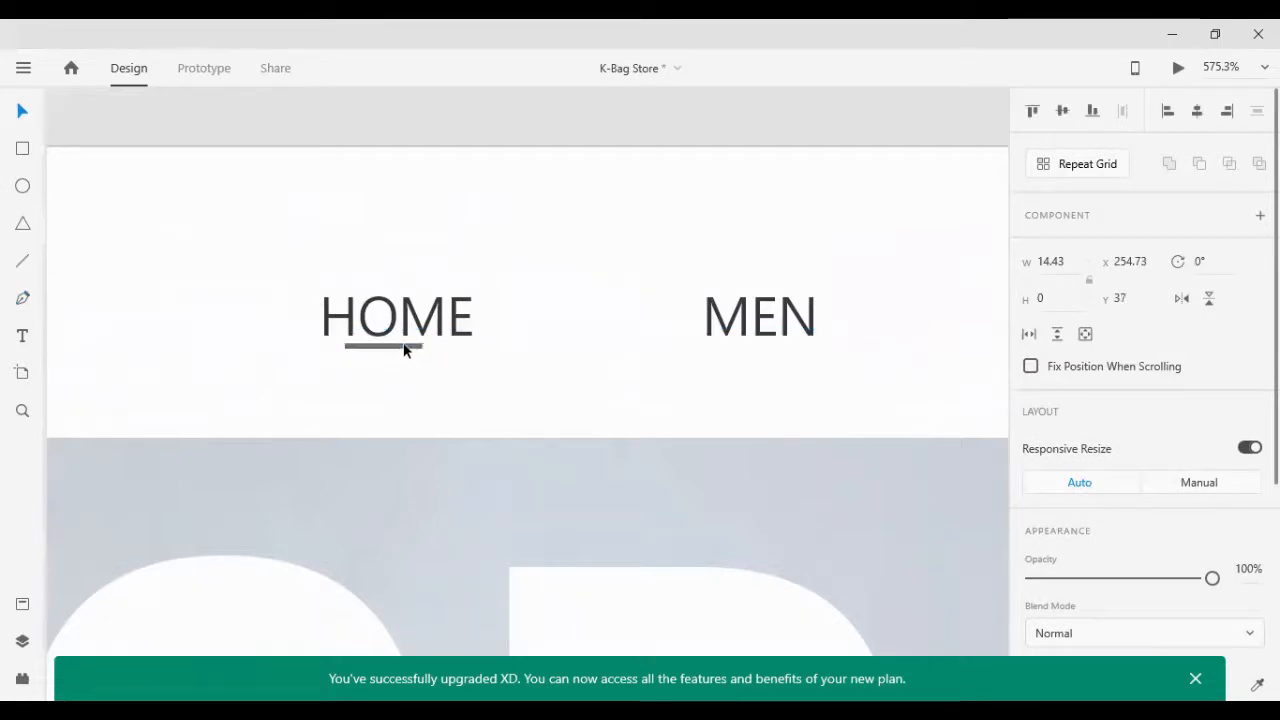
pyautogui.moveTo(402, 355); pyautogui.dragTo(410, 276)
pyautogui.click(408, 314)
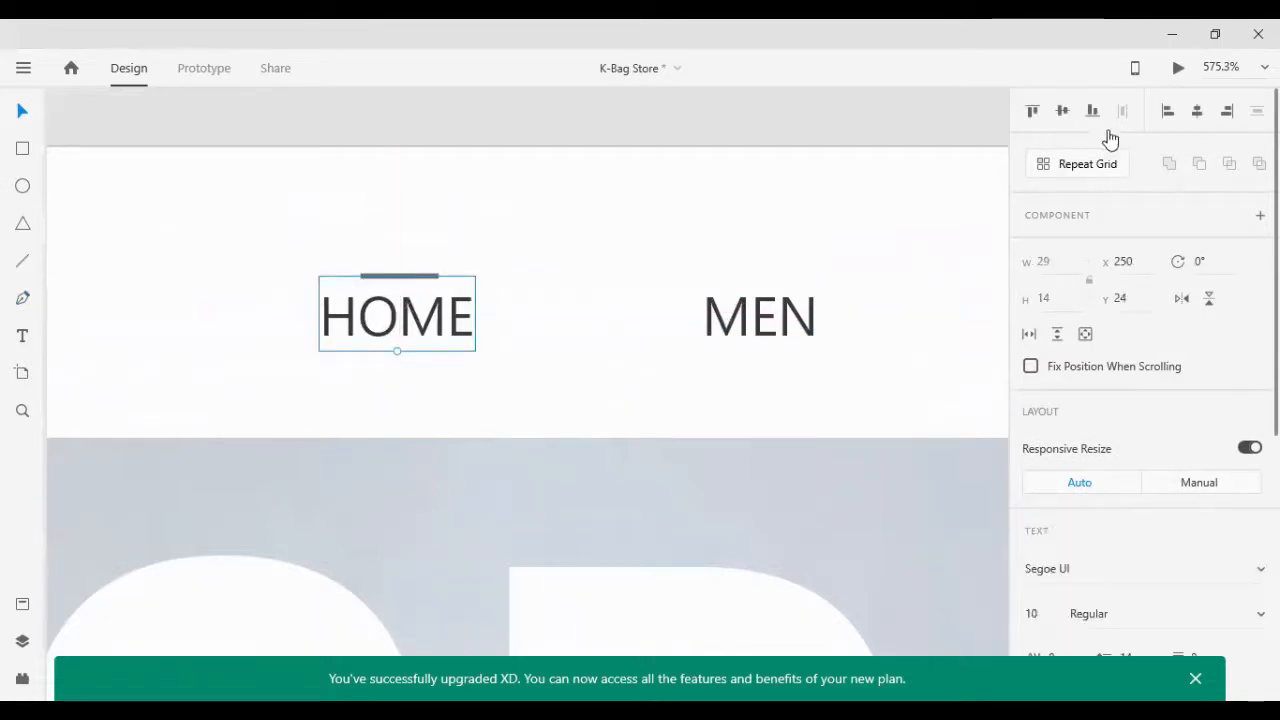
pyautogui.click(1198, 113)
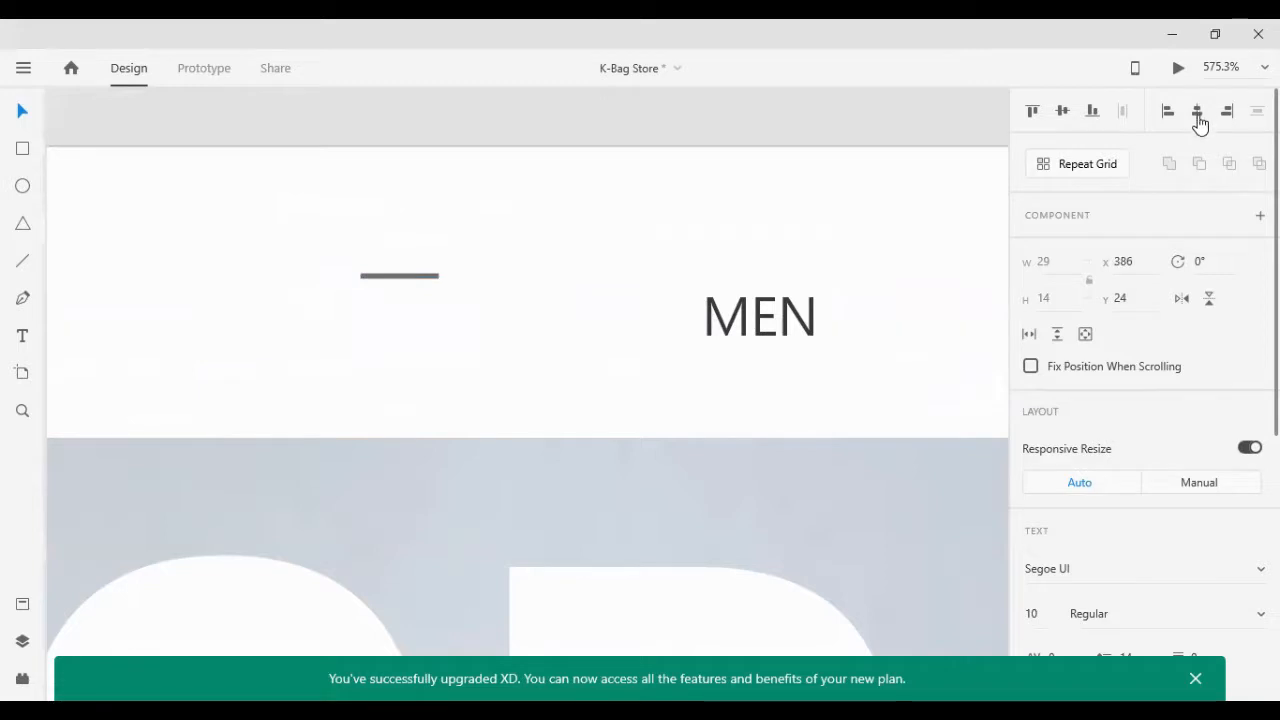
pyautogui.hotkey('ctrl', 'z')
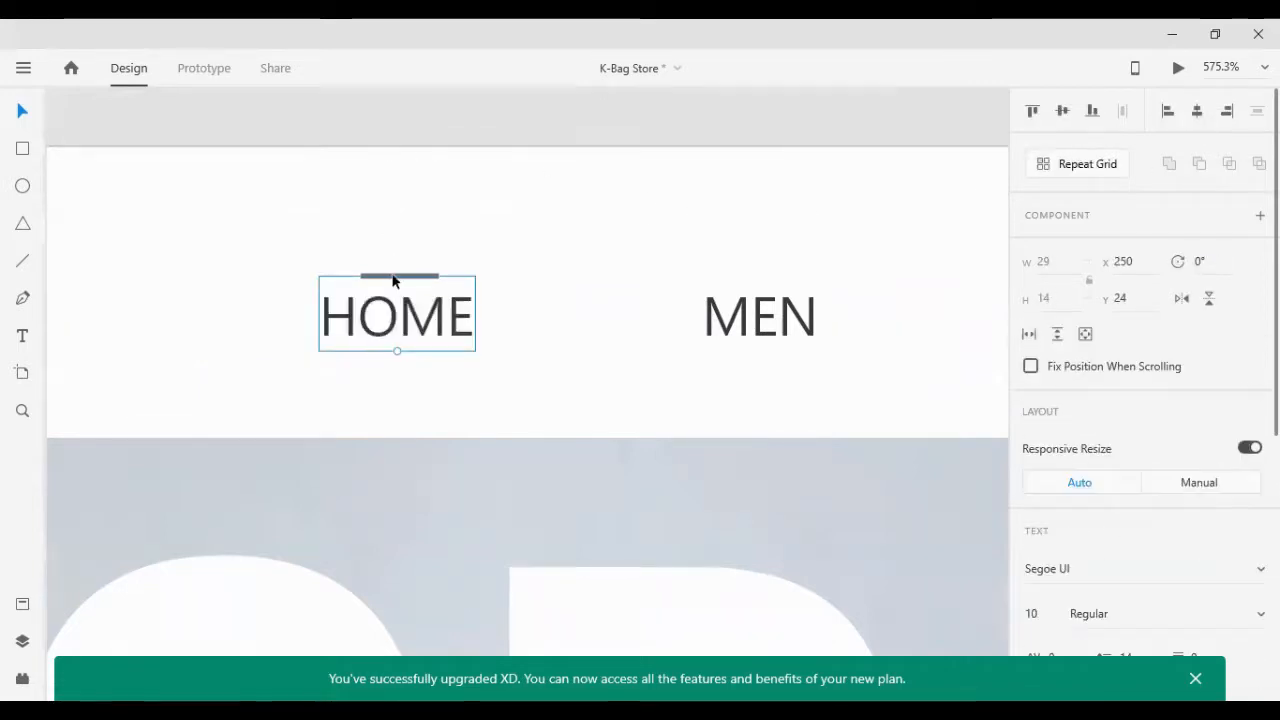
# Step: Centre the short line horizontally on the HOME menu text
pyautogui.click(391, 248)
pyautogui.click(405, 280)
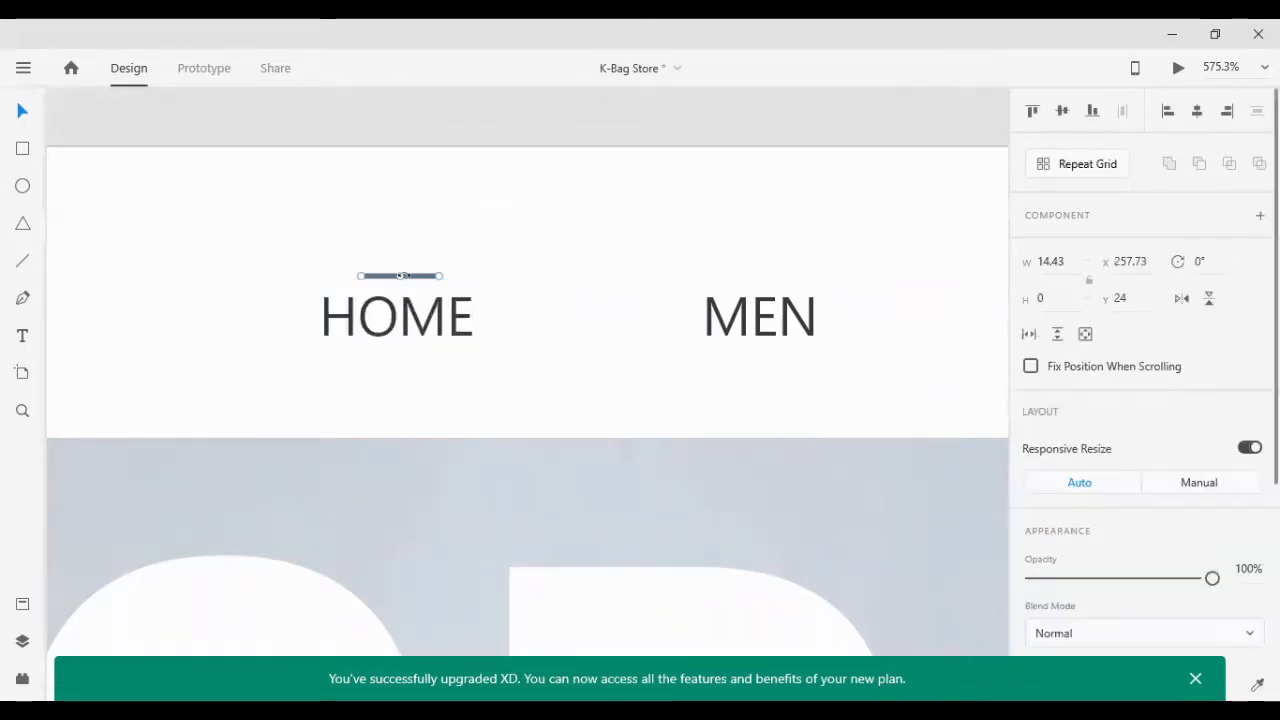
pyautogui.keyDown('shift'); pyautogui.click(400, 318); pyautogui.keyUp('shift')
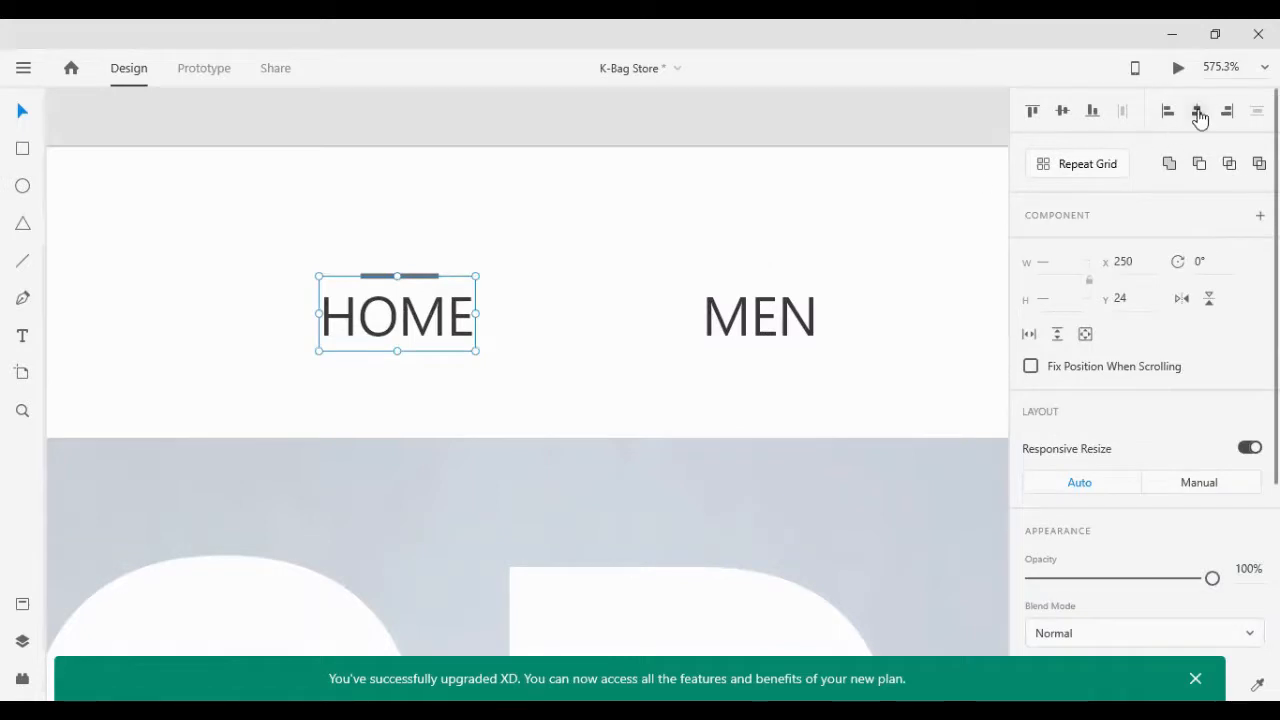
pyautogui.click(500, 218)
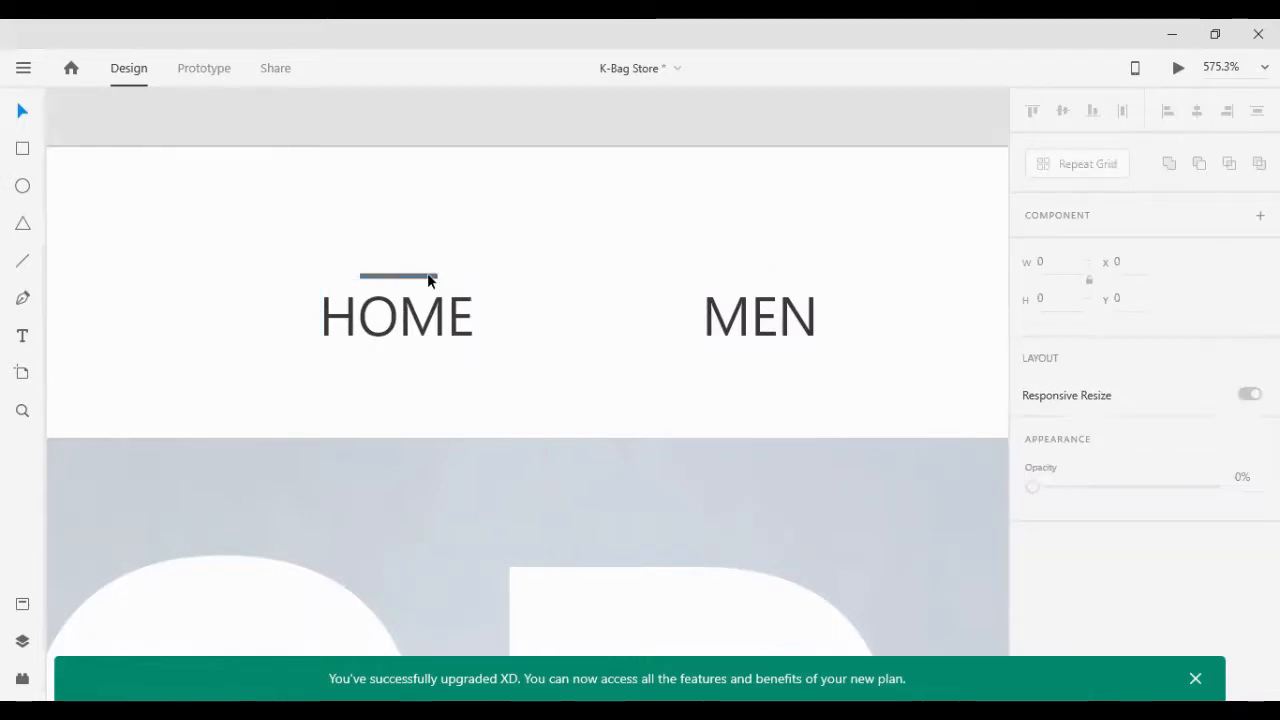
# Step: Move the short line straight up from HOME to the artboard's upper edge at Y 1
pyautogui.click(430, 281)
pyautogui.hotkey('shift', 'Up')
pyautogui.hotkey('shift', 'Up')
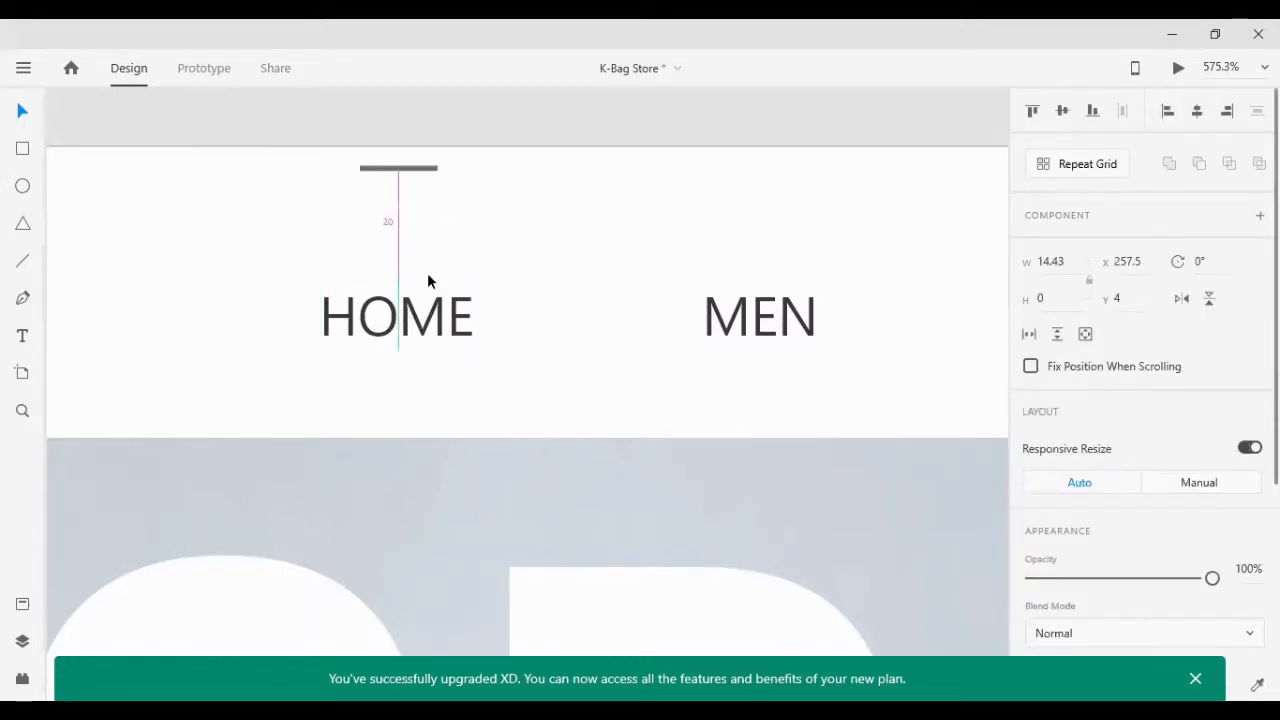
pyautogui.press('Up')
pyautogui.press('Up')
pyautogui.press('Up')
pyautogui.press('Up')
pyautogui.press('Down')
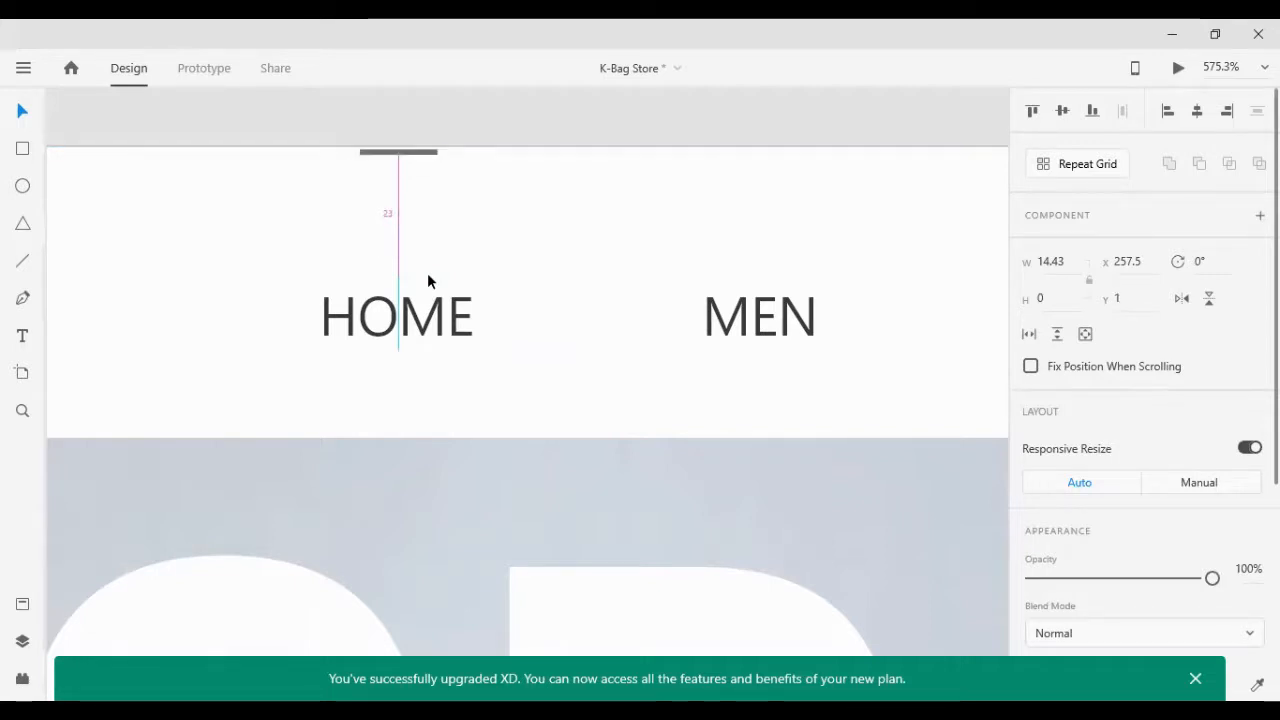
# Step: Set the border size of the short line above HOME to 2
pyautogui.scroll(-3, 1178, 551)
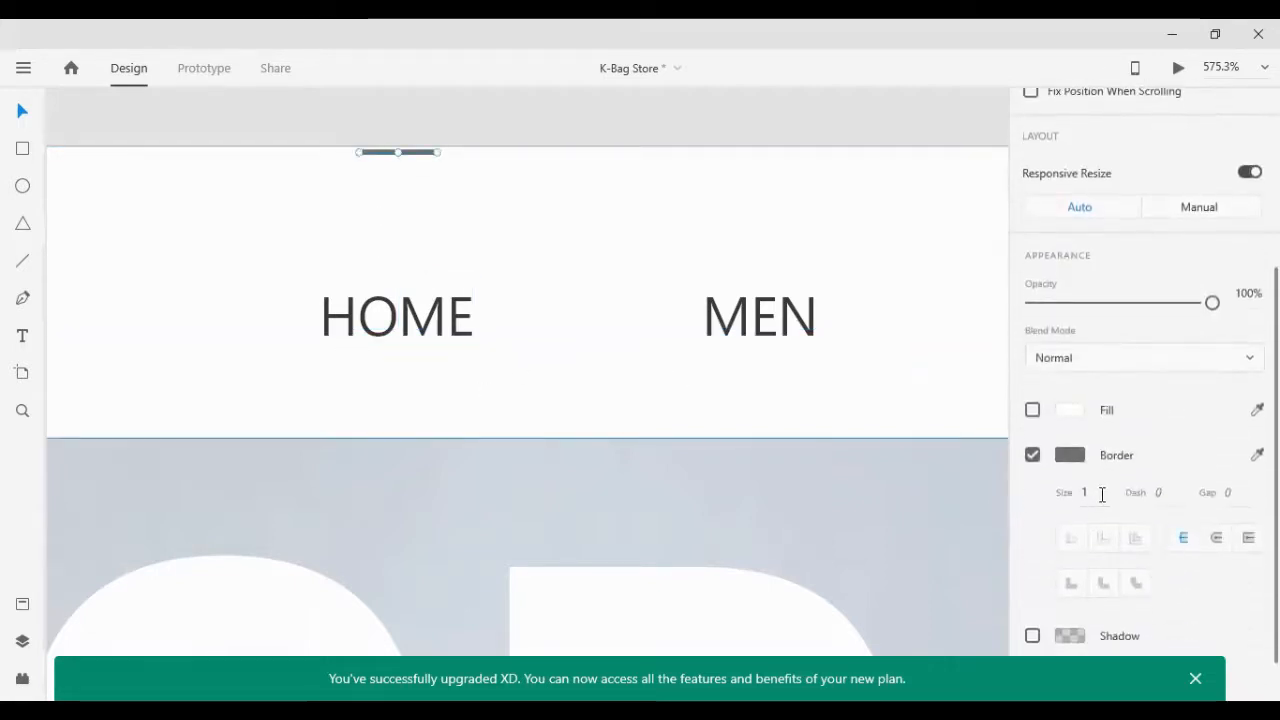
pyautogui.click(1101, 493)
pyautogui.press('Up')
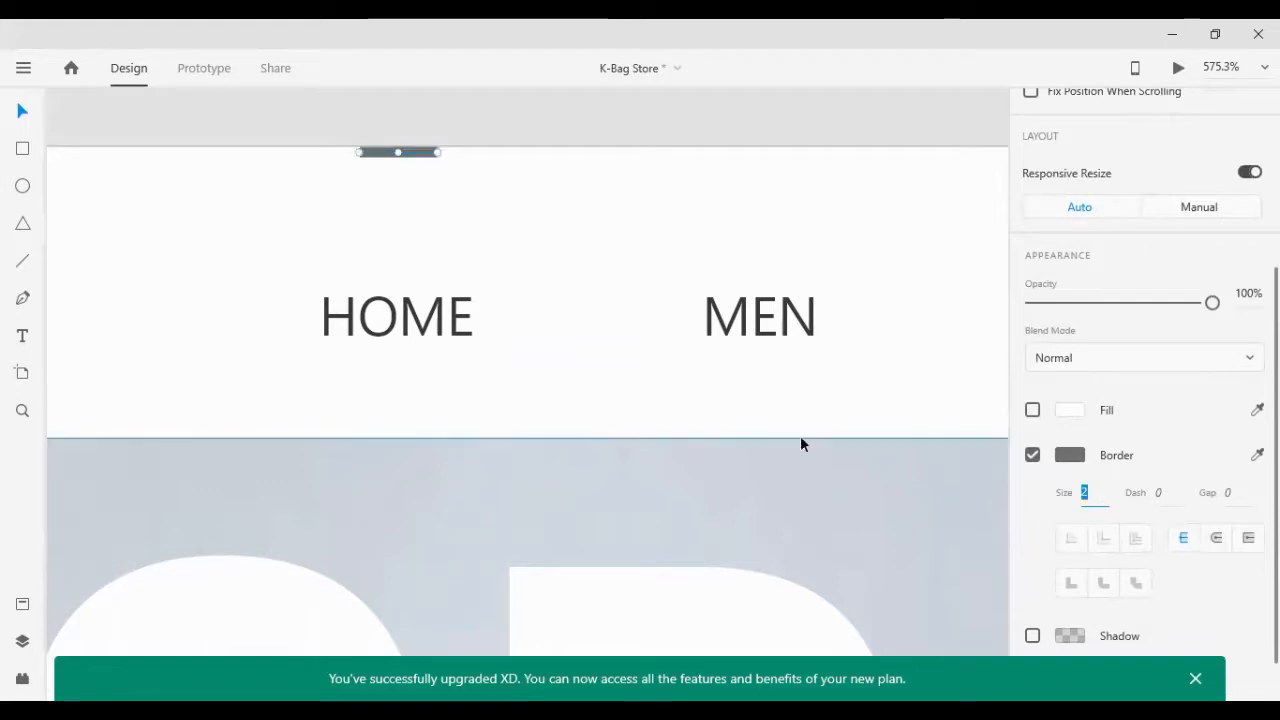
pyautogui.click(496, 184)
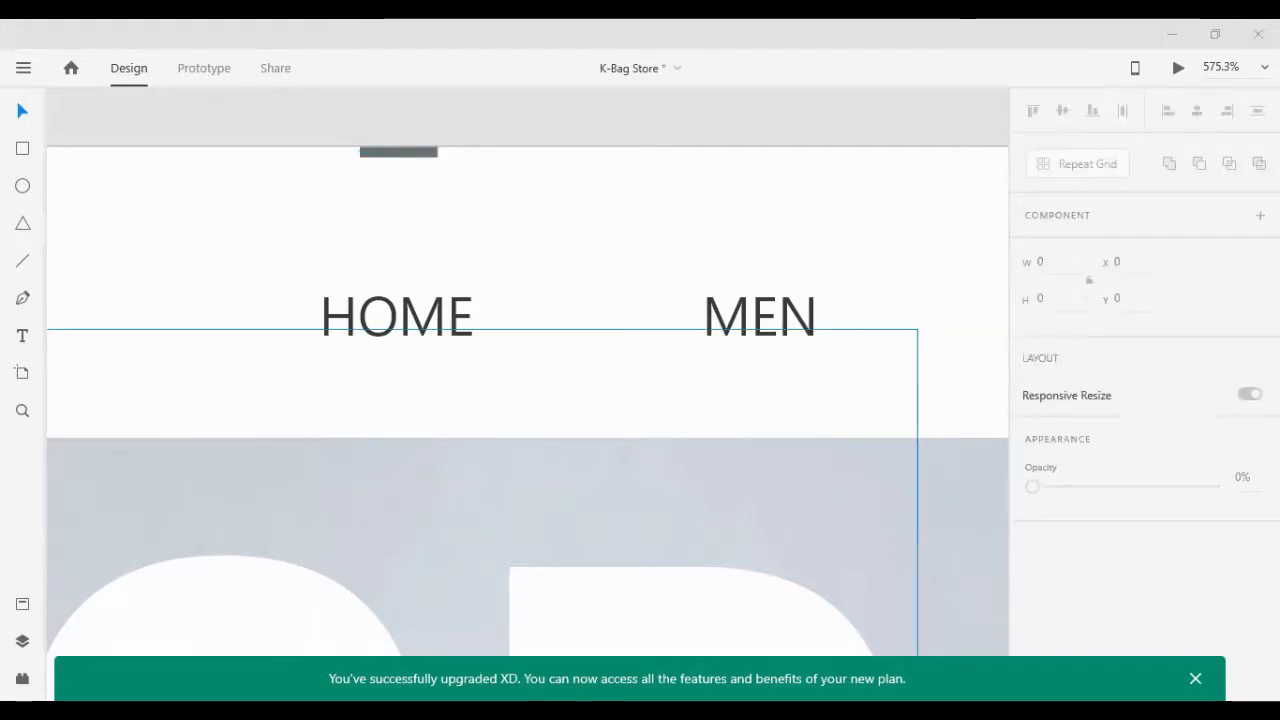
# Step: Set the opacity of the short line above HOME to 25%
pyautogui.click(419, 163)
pyautogui.scroll(-3, 1200, 592)
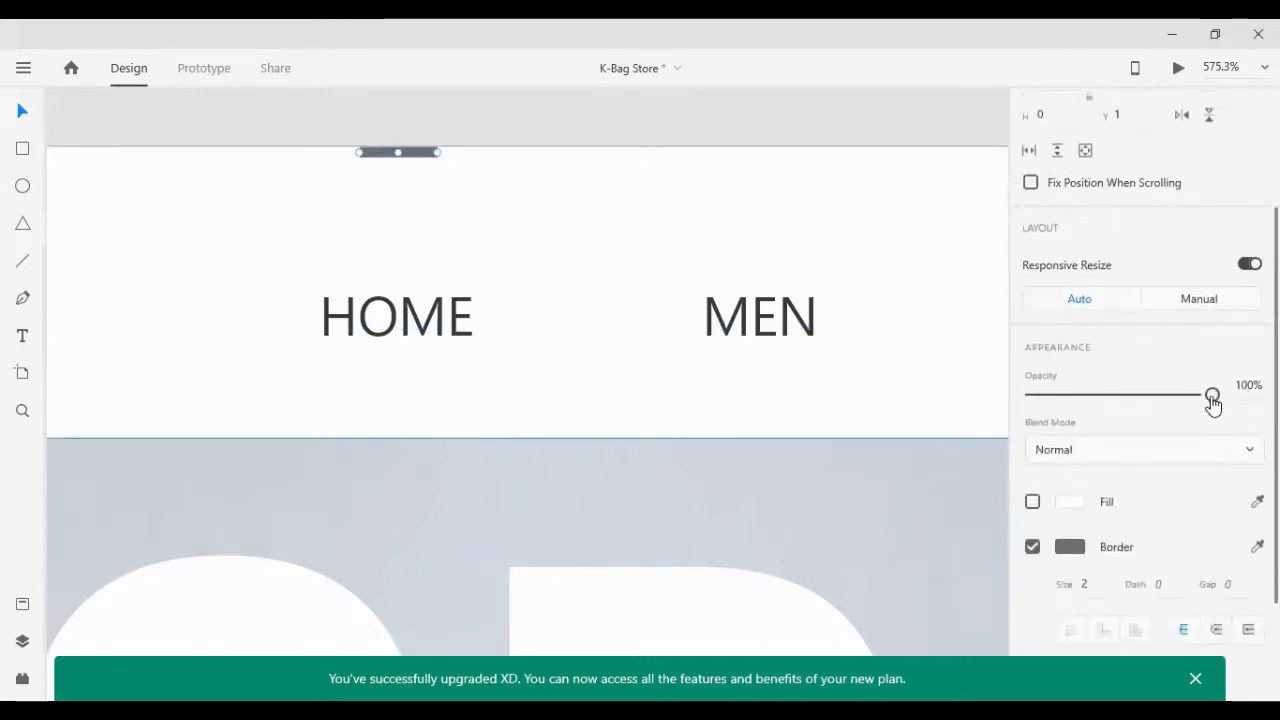
pyautogui.click(1246, 386)
pyautogui.write('25')
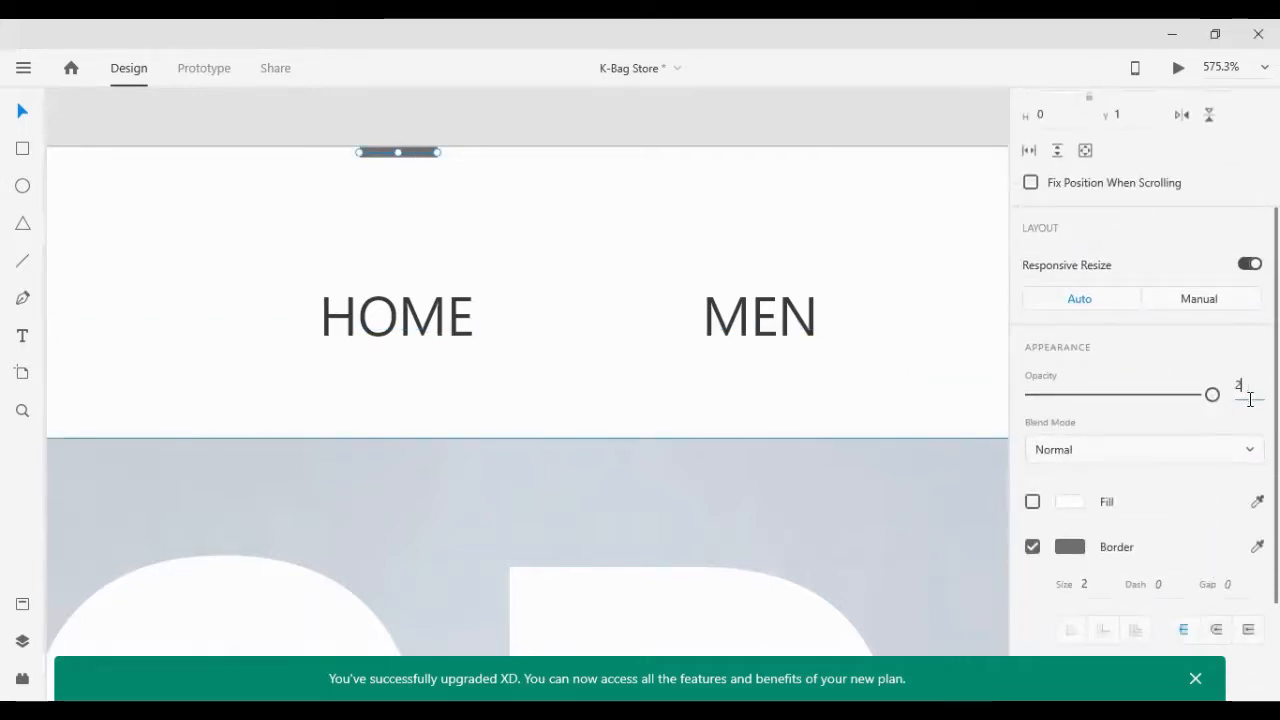
pyautogui.press('Return')
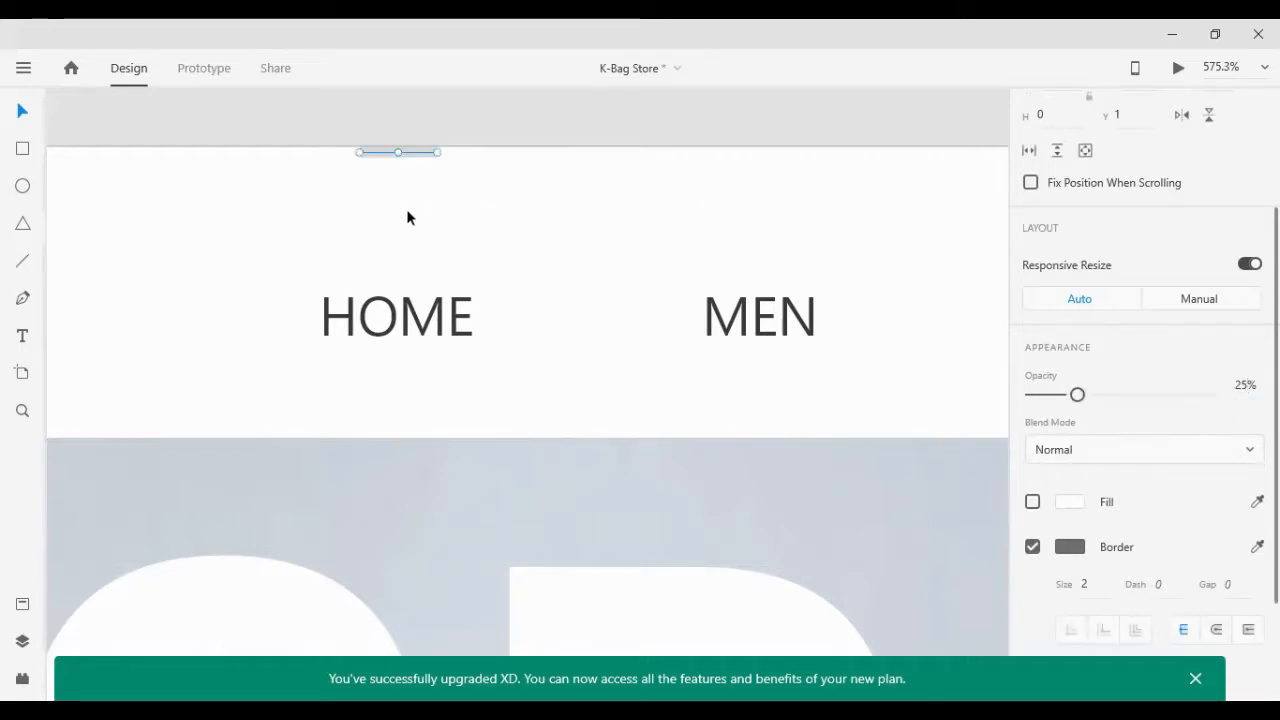
# Step: Nudge the short line above HOME slightly to the left, to X 256.5
pyautogui.press('Left')
pyautogui.press('Left')
pyautogui.press('Right')
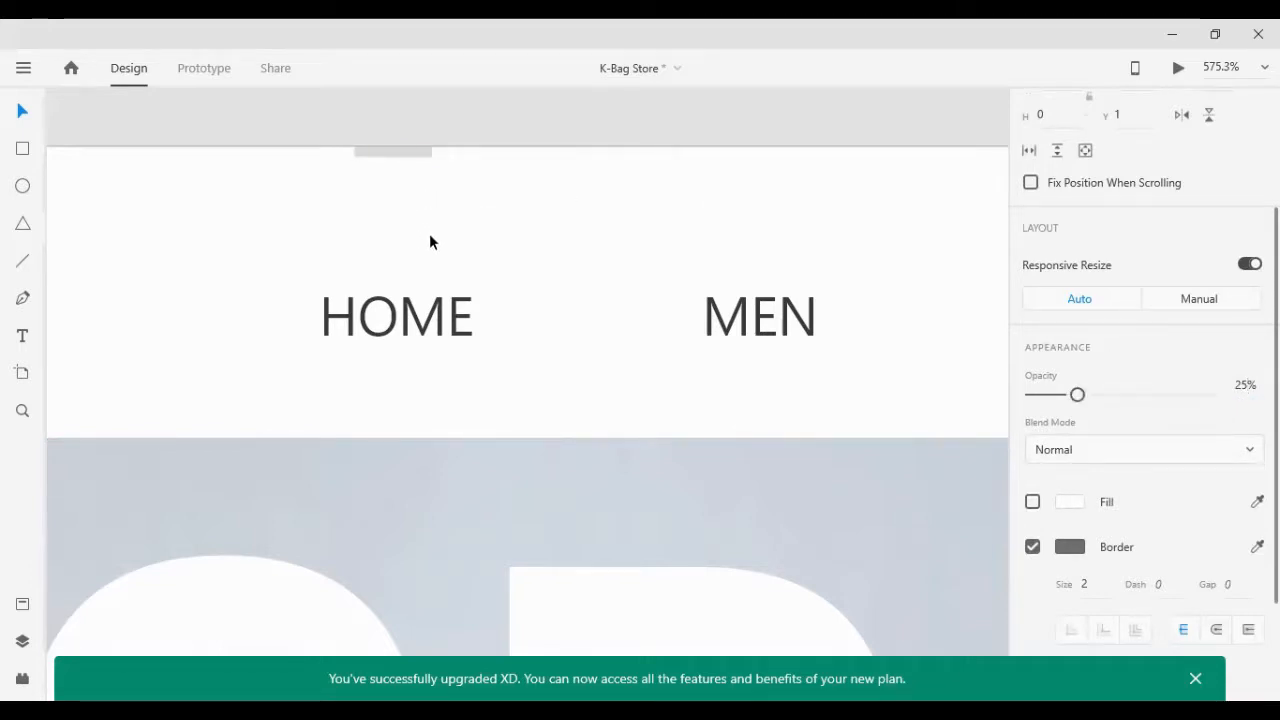
# Step: Set the width of the line above HOME to 16.43 and its border size to 5
pyautogui.scroll(-1, 588, 377)
pyautogui.scroll(-4, 596, 389)
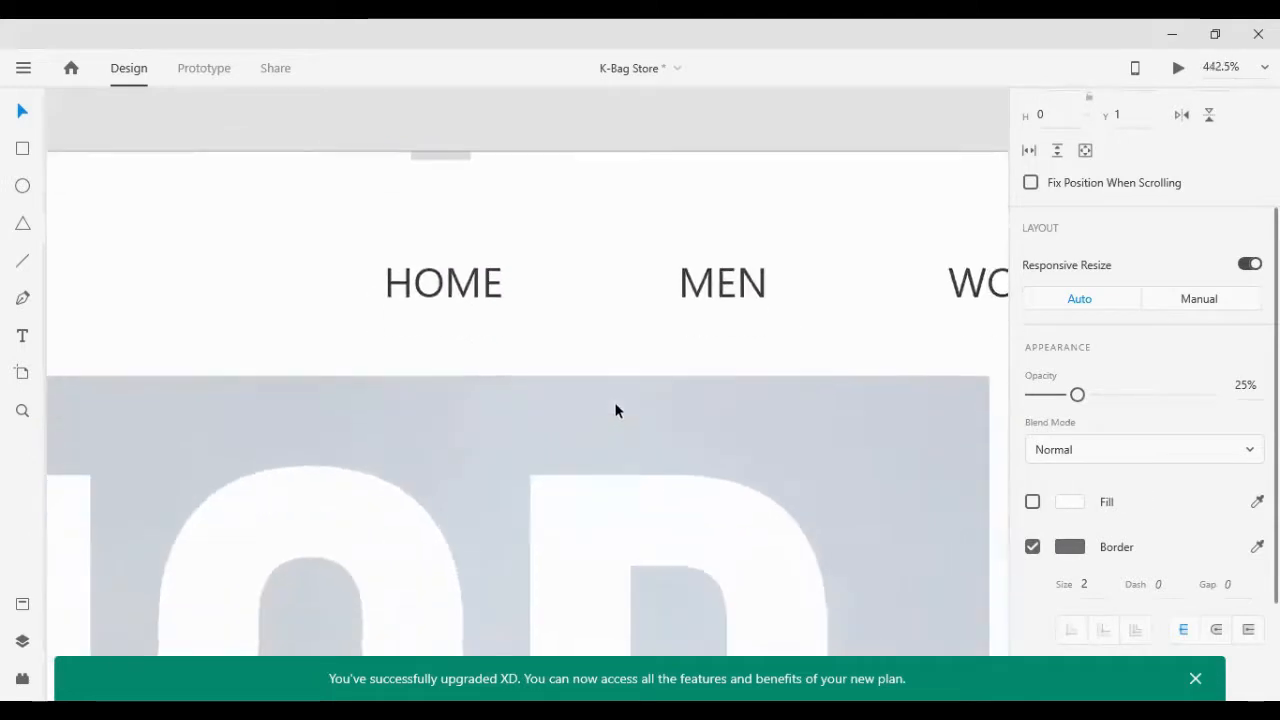
pyautogui.scroll(-12, 620, 406)
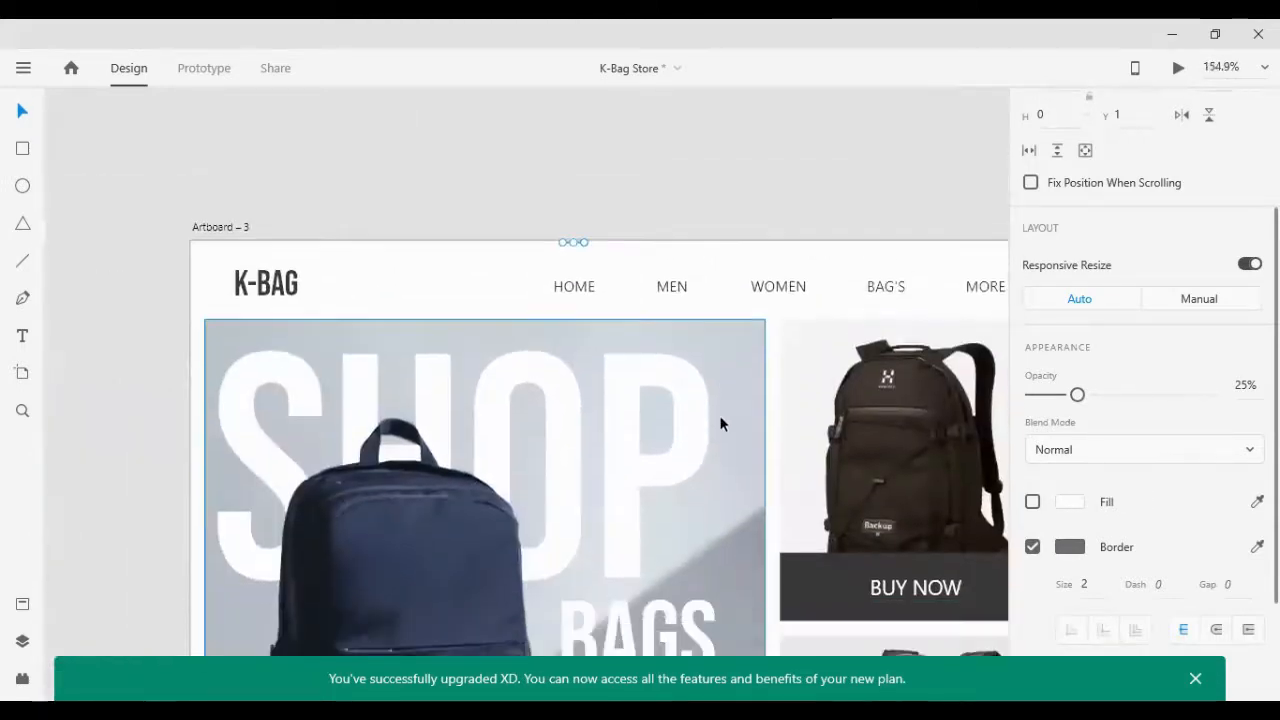
pyautogui.scroll(-3, 721, 430)
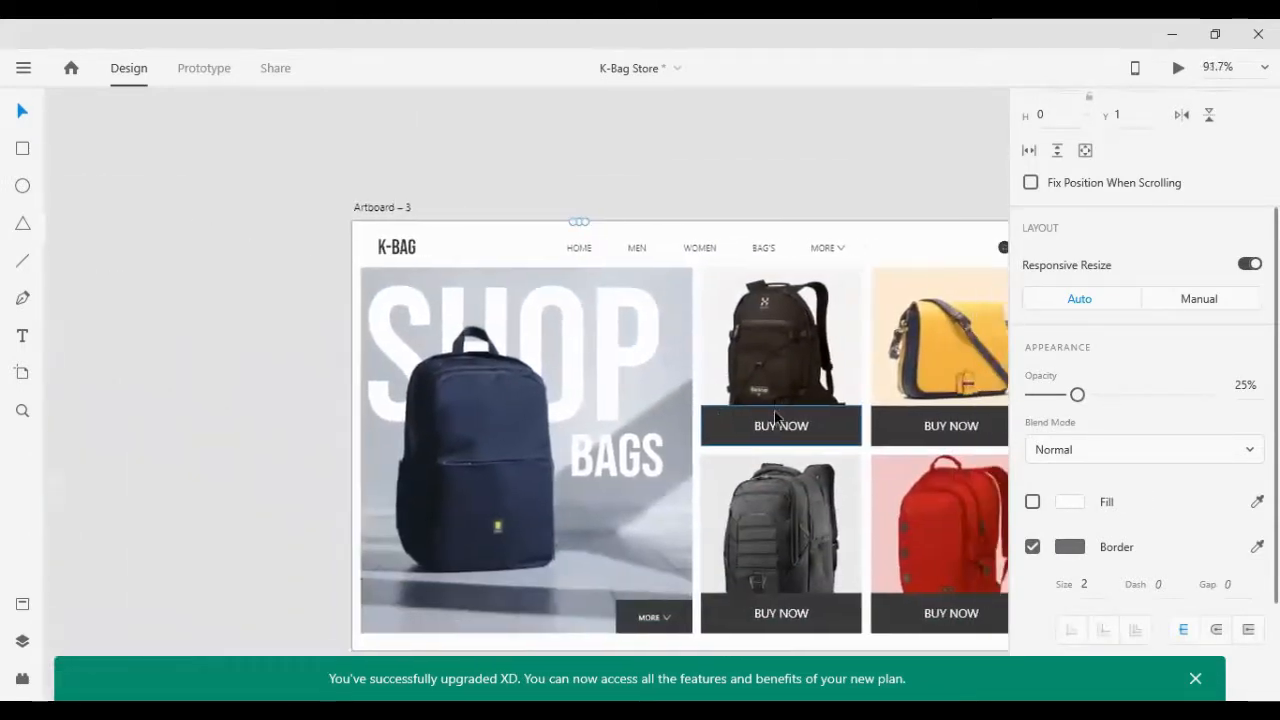
pyautogui.hscroll(1, 775, 418)
pyautogui.scroll(-1, 775, 418)
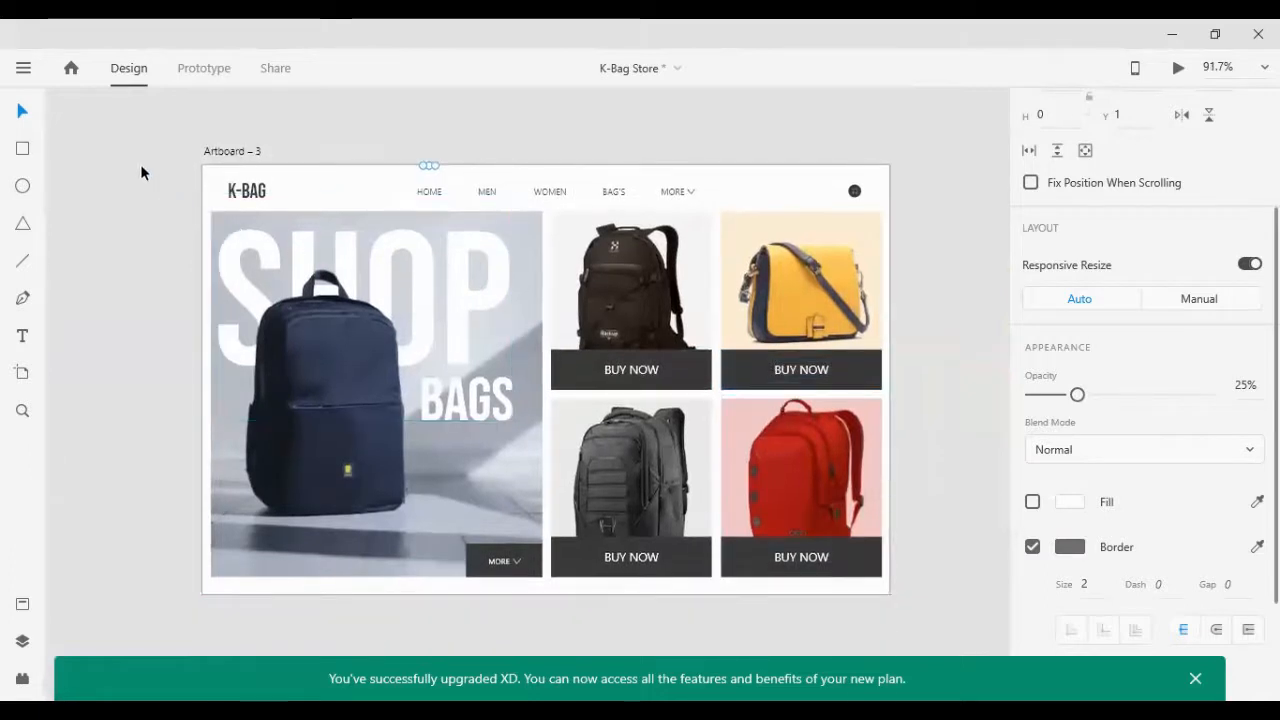
pyautogui.click(142, 171)
pyautogui.moveTo(408, 120); pyautogui.dragTo(431, 166)
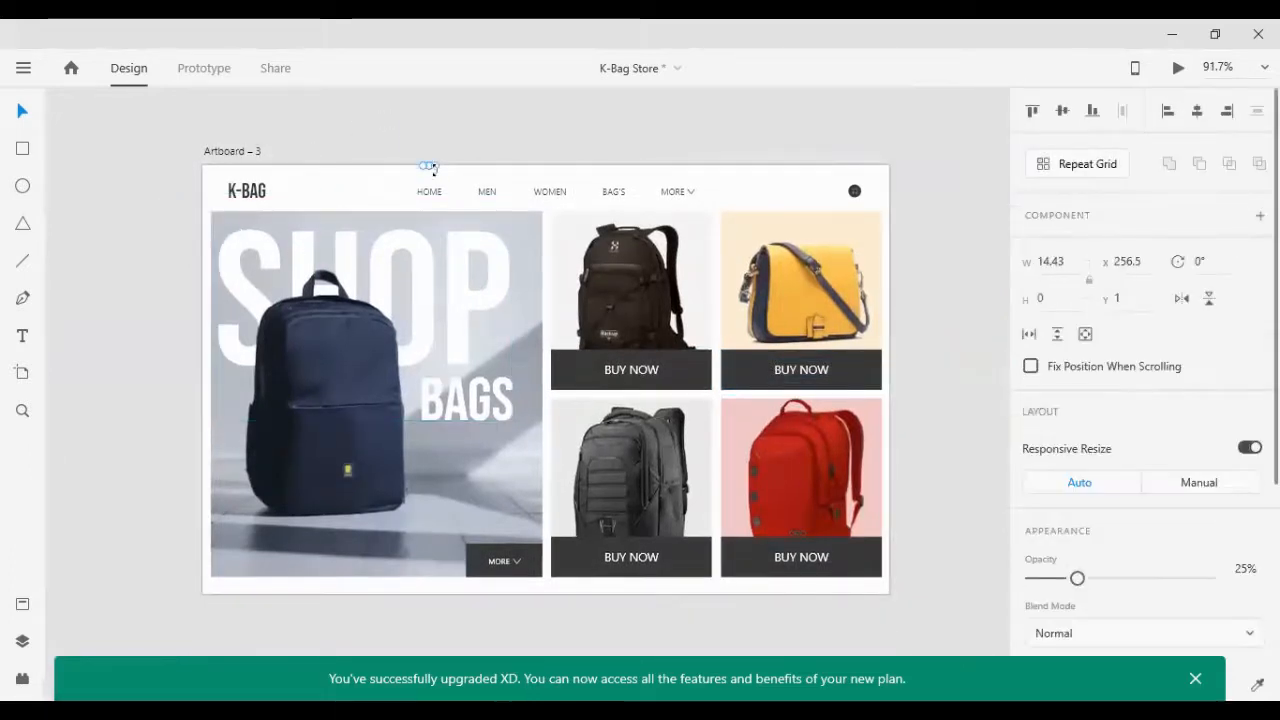
pyautogui.scroll(-3, 1200, 560)
pyautogui.click(1089, 492)
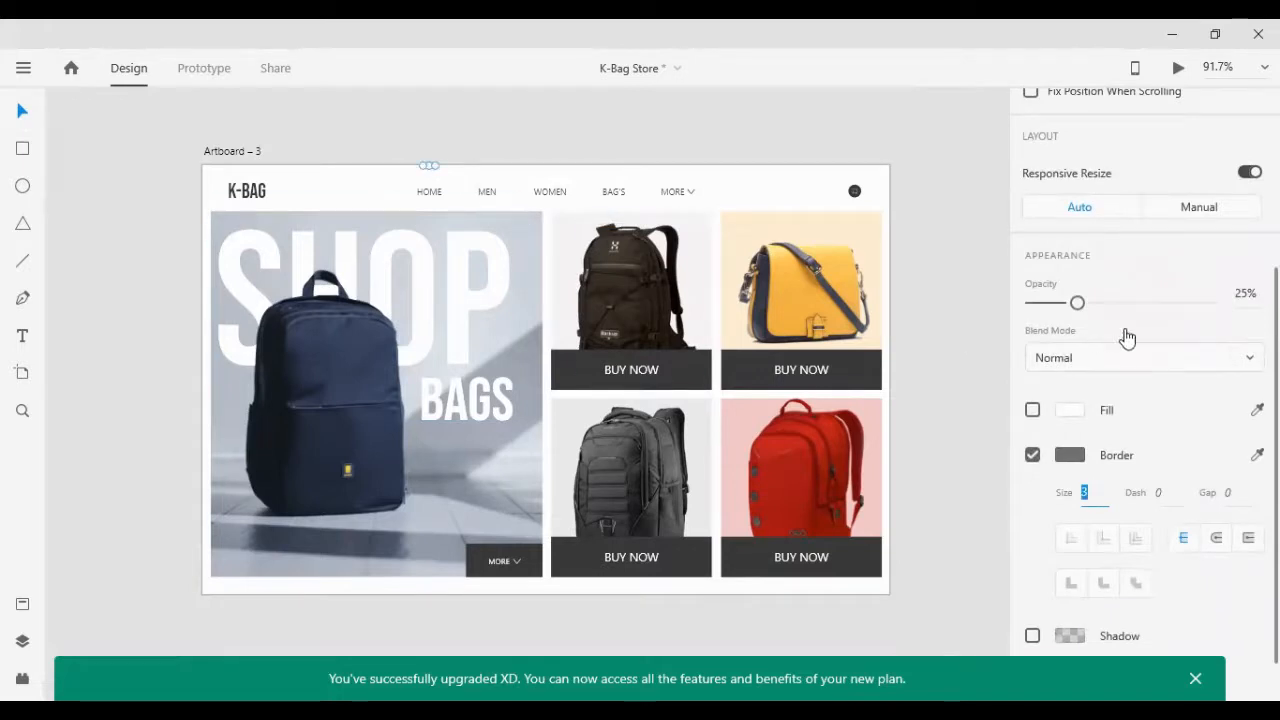
pyautogui.scroll(3, 1120, 335)
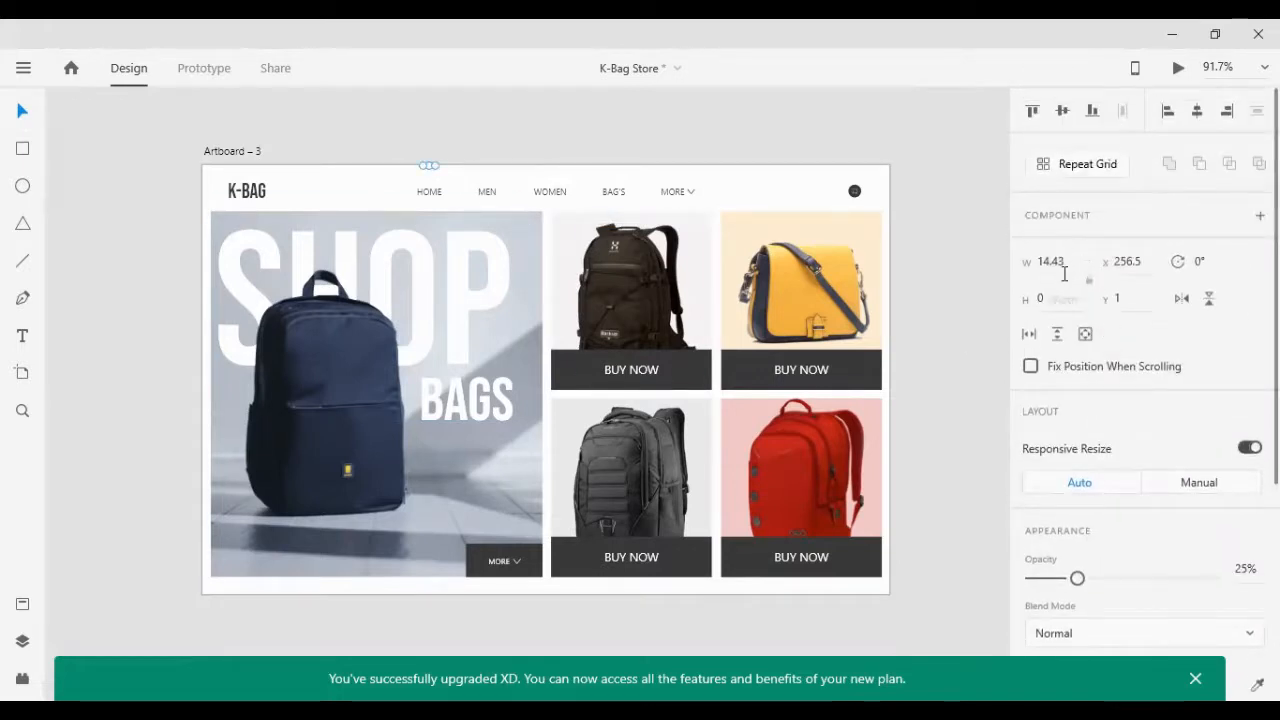
pyautogui.press('Up')
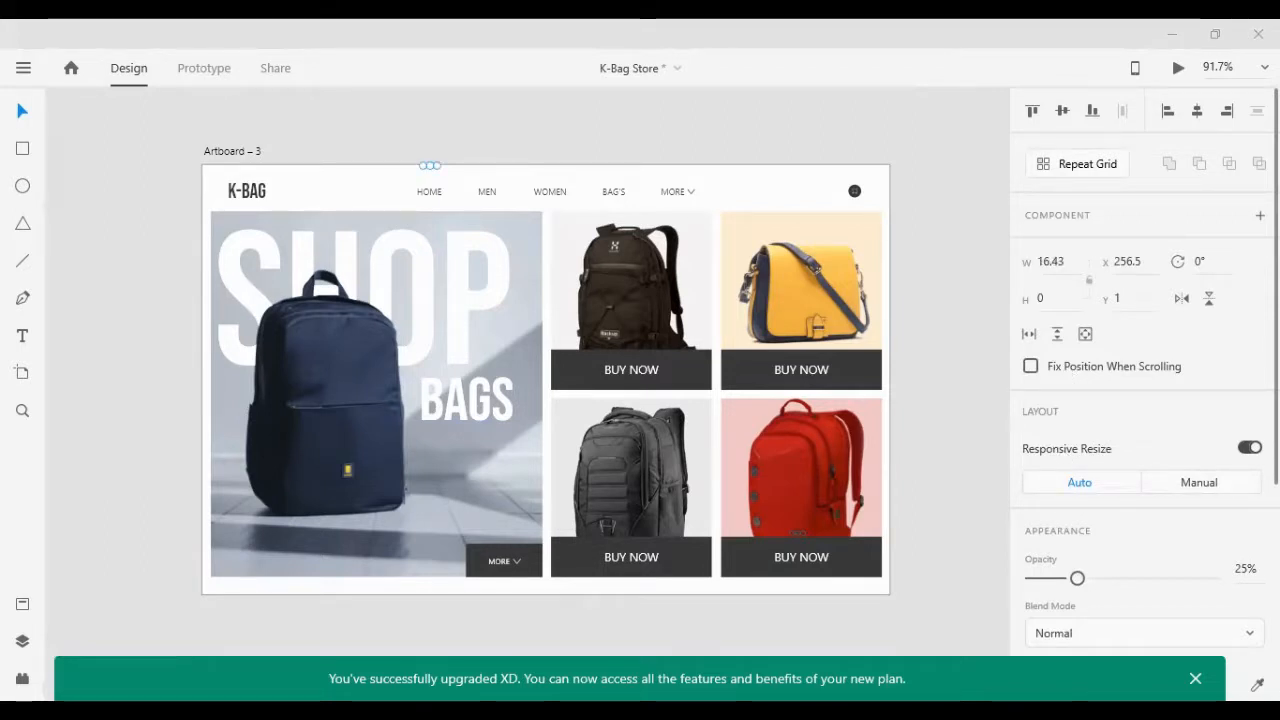
pyautogui.scroll(-3, 1214, 608)
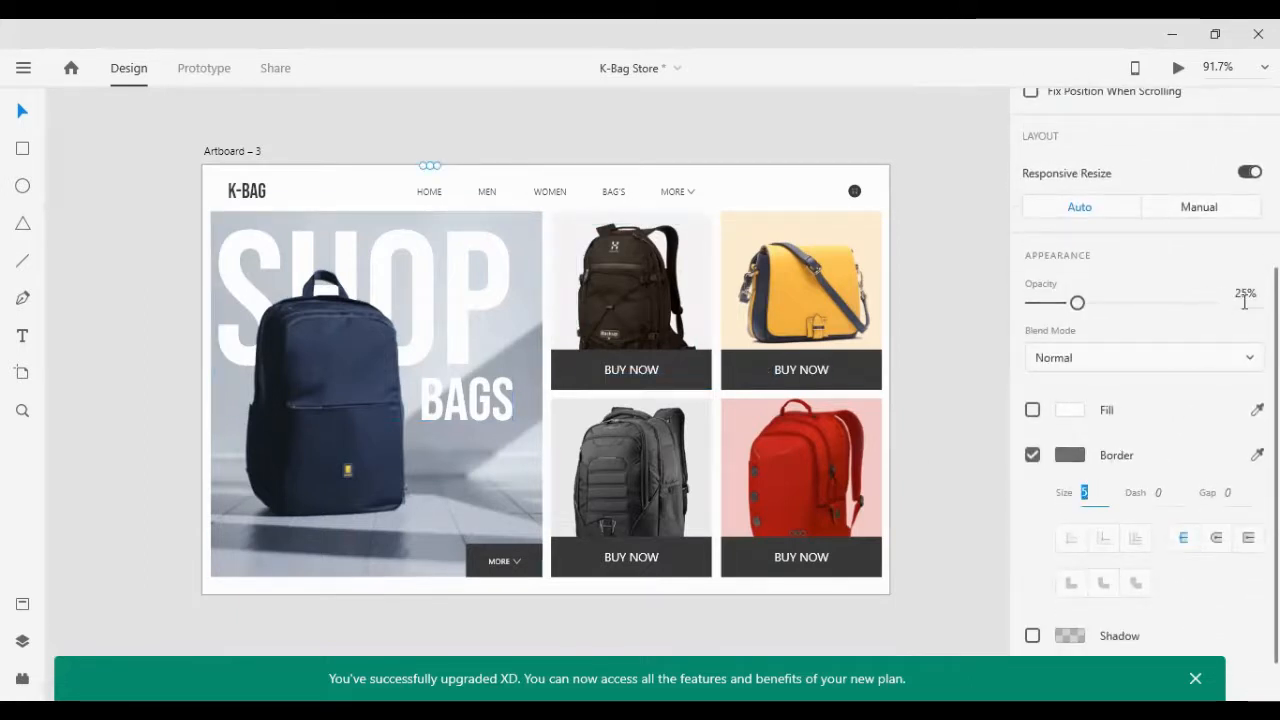
# Step: Set the opacity of the line above HOME to 30%
pyautogui.click(1244, 300)
pyautogui.press('Up')
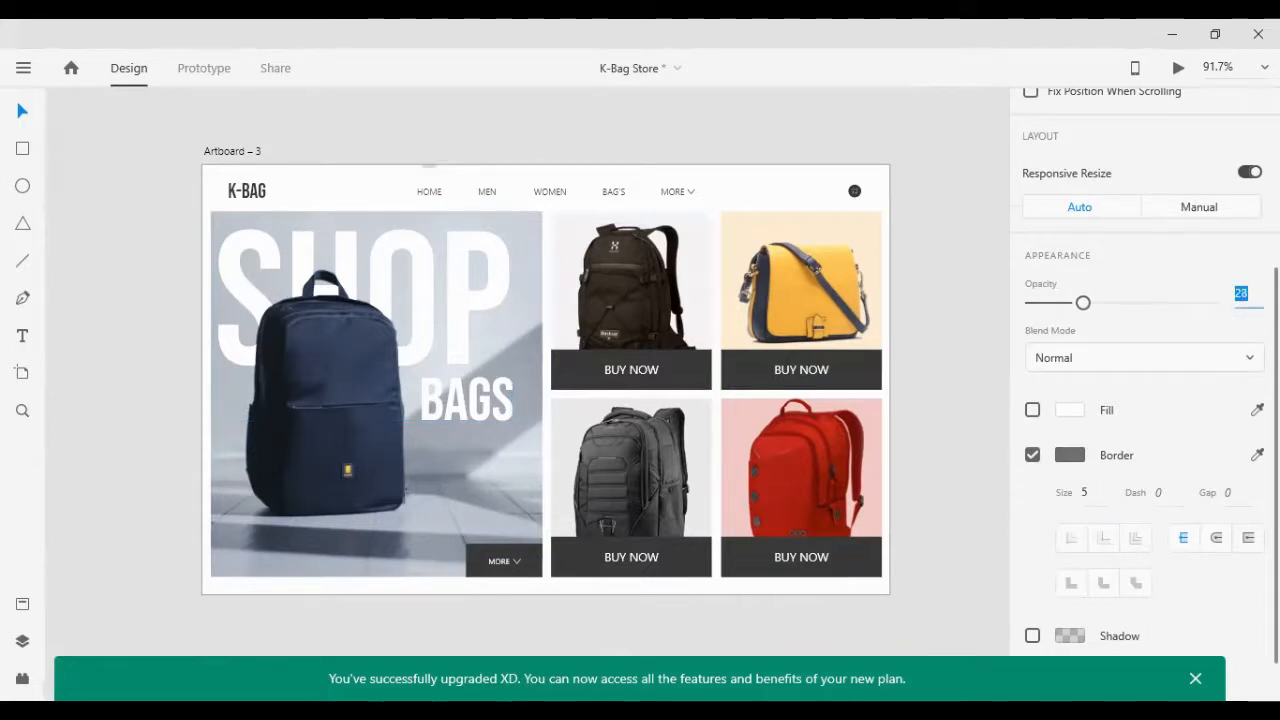
pyautogui.press('Up')
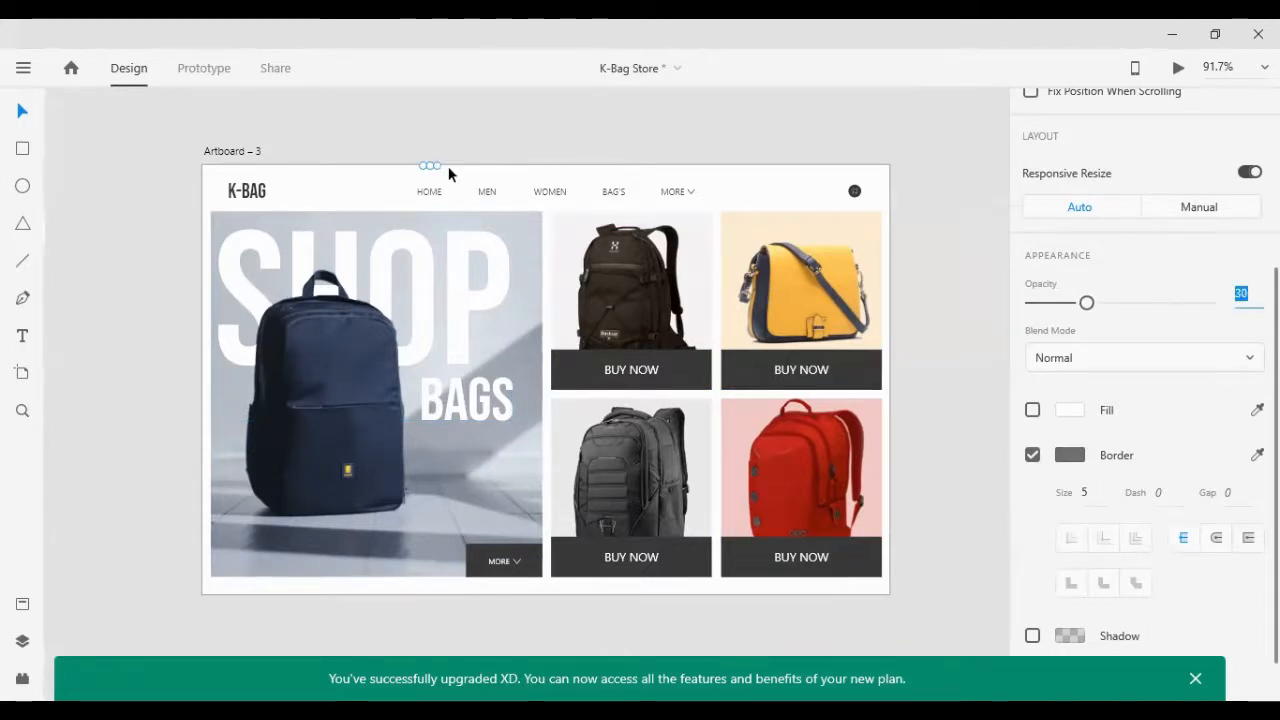
# Step: Align the widened line and the HOME text on a common horizontal centre
pyautogui.click(434, 192)
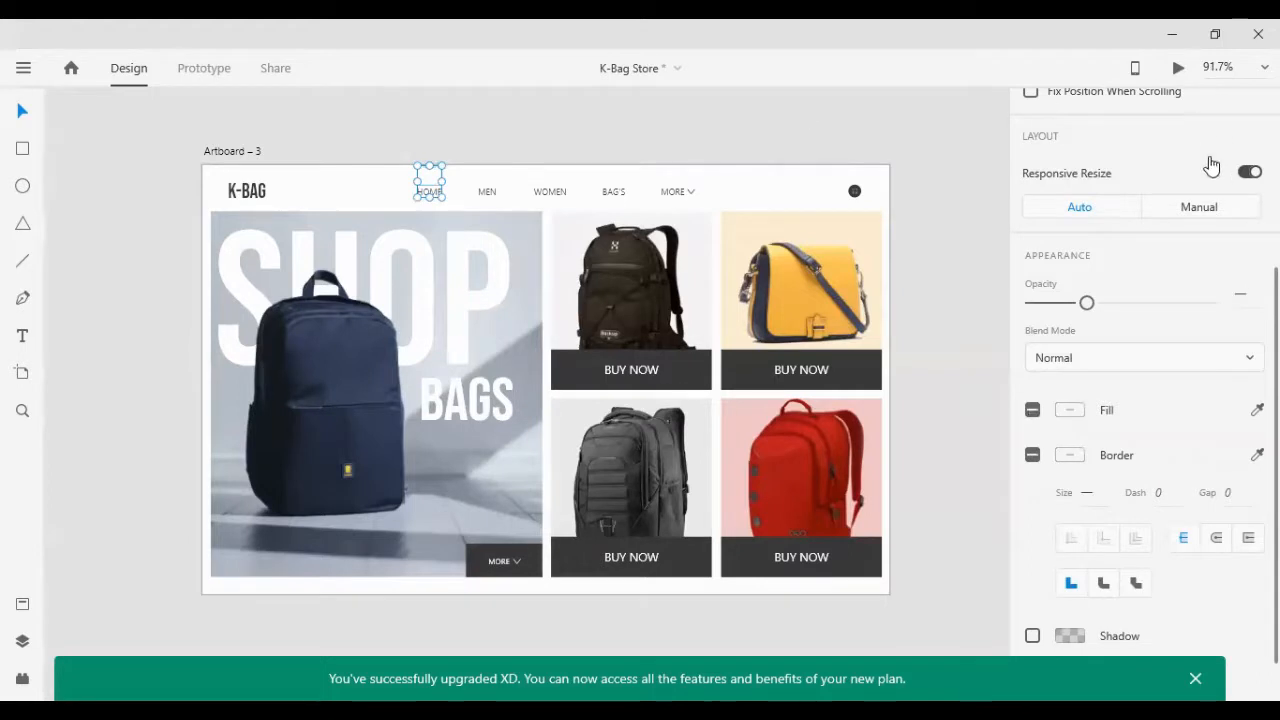
pyautogui.scroll(5, 1211, 165)
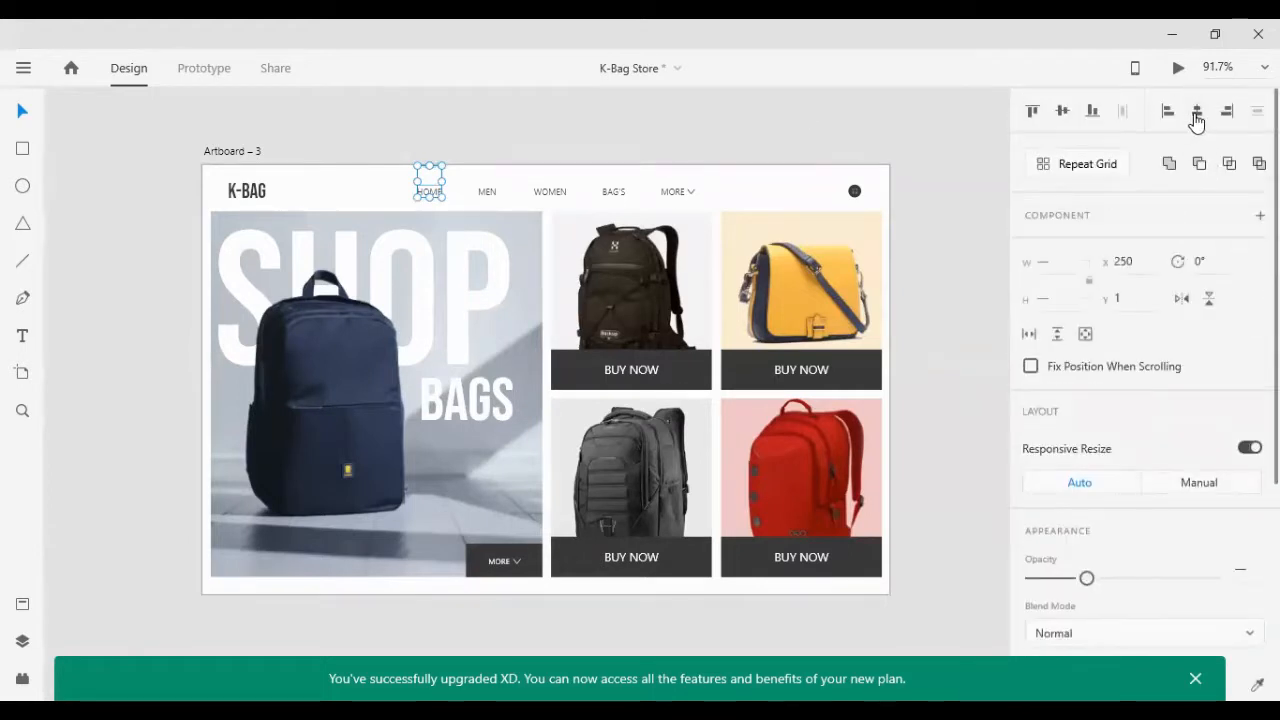
pyautogui.click(343, 143)
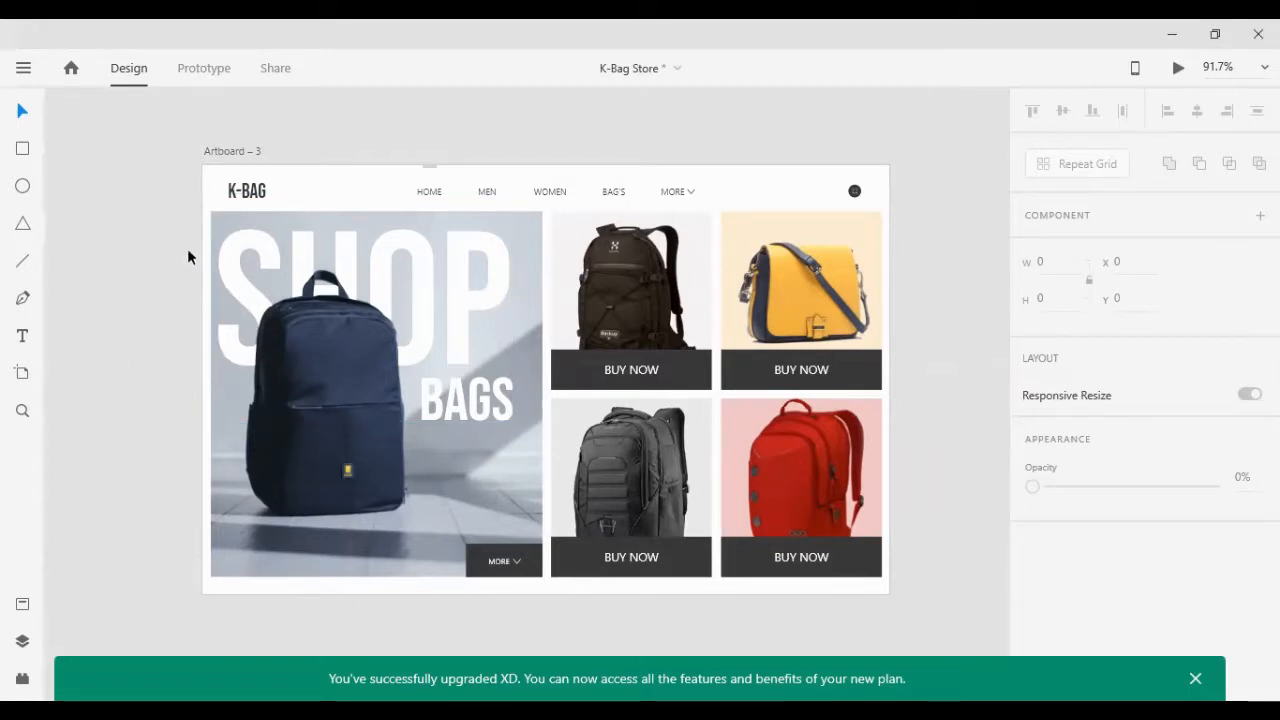
# Step: Move the SHOP BAGS hero and all four BUY NOW tiles together straight down until their selection is at Y 38
pyautogui.moveTo(116, 208); pyautogui.dragTo(911, 578)
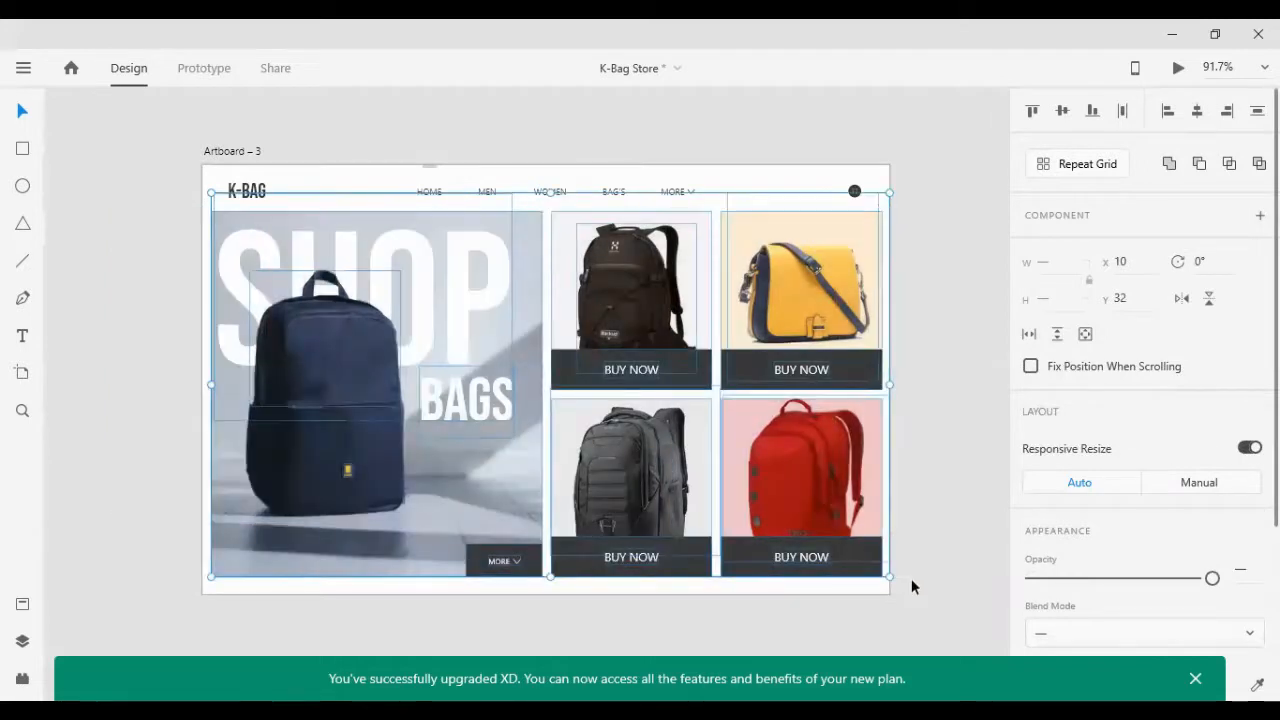
pyautogui.press('Down')
pyautogui.press('Down')
pyautogui.press('Down')
pyautogui.press('Down')
pyautogui.press('Down')
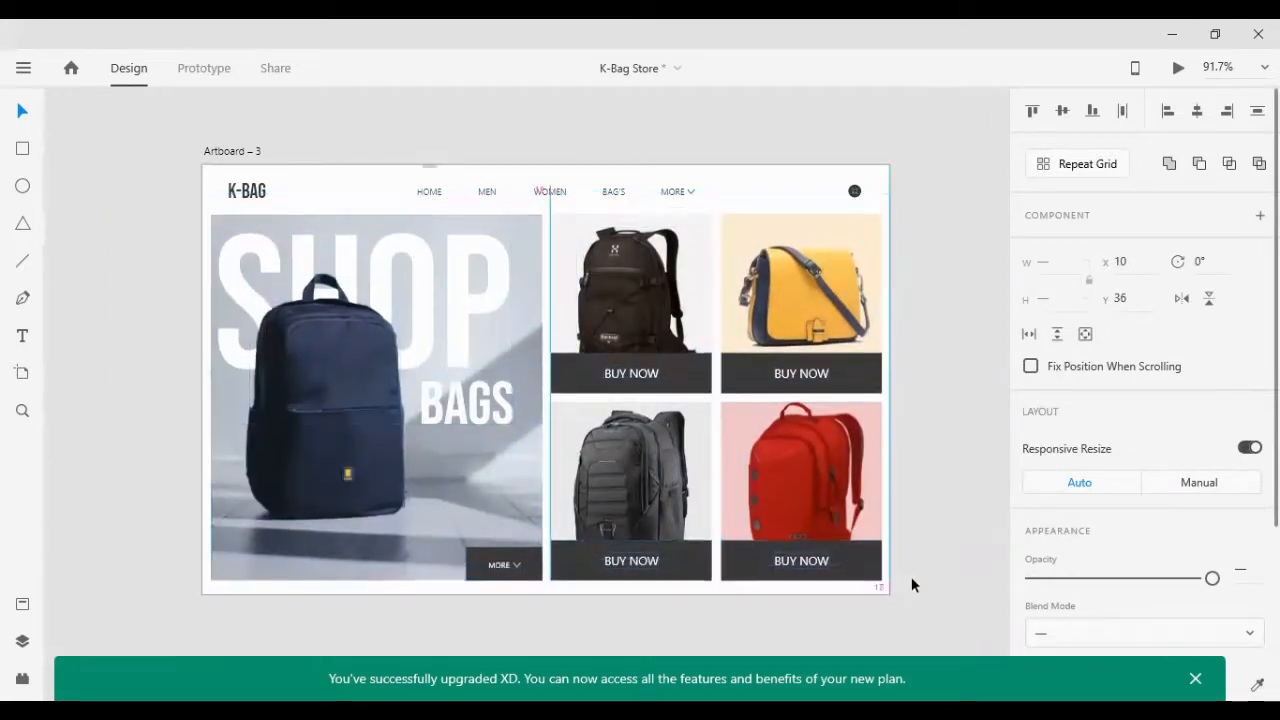
pyautogui.press('Down')
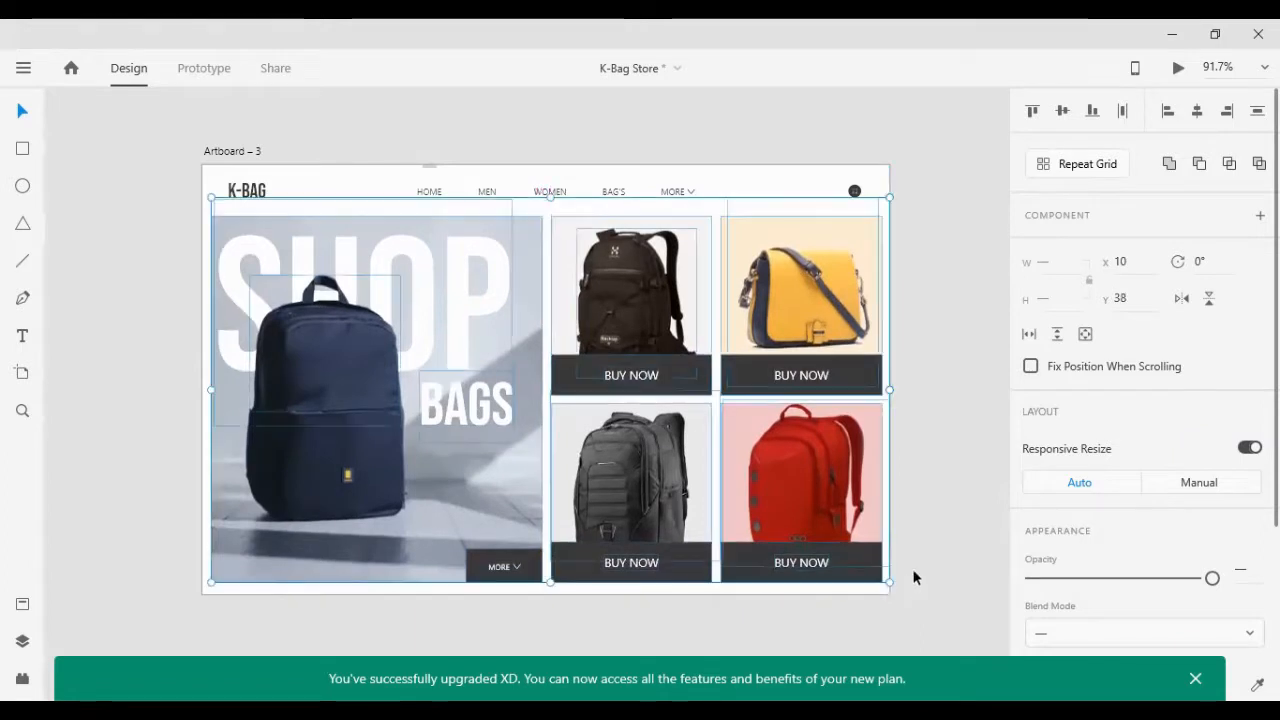
pyautogui.click(939, 469)
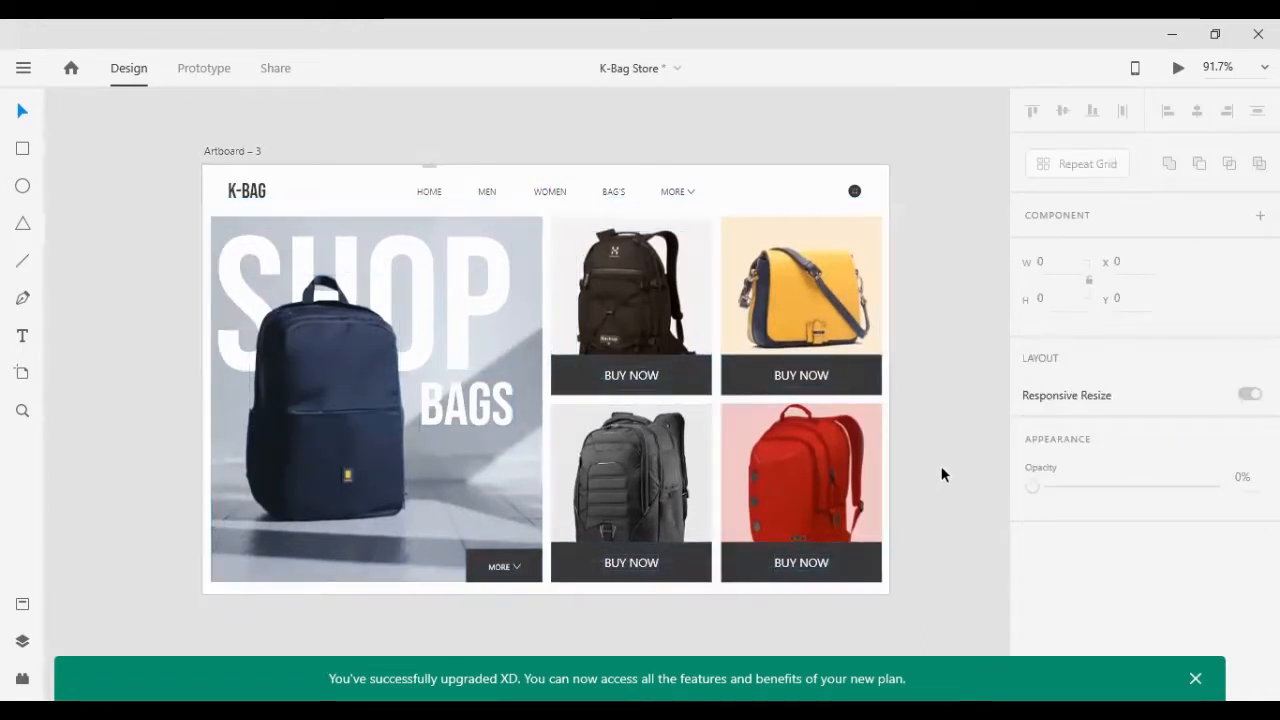